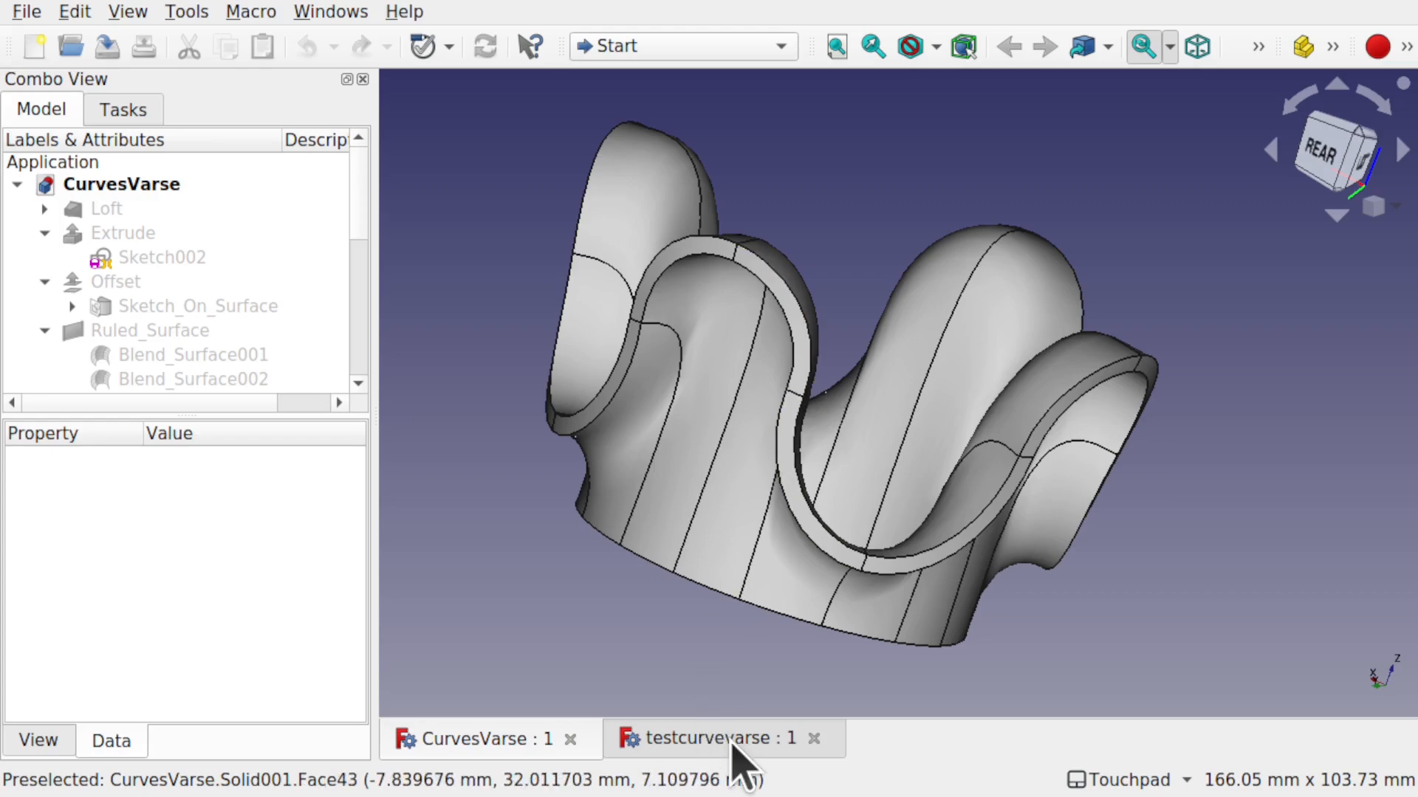
- Examine the testcurvevarse model from several angles, and inspect the model in the CurvesVarse document the same way
drag(655, 491, 588, 439)
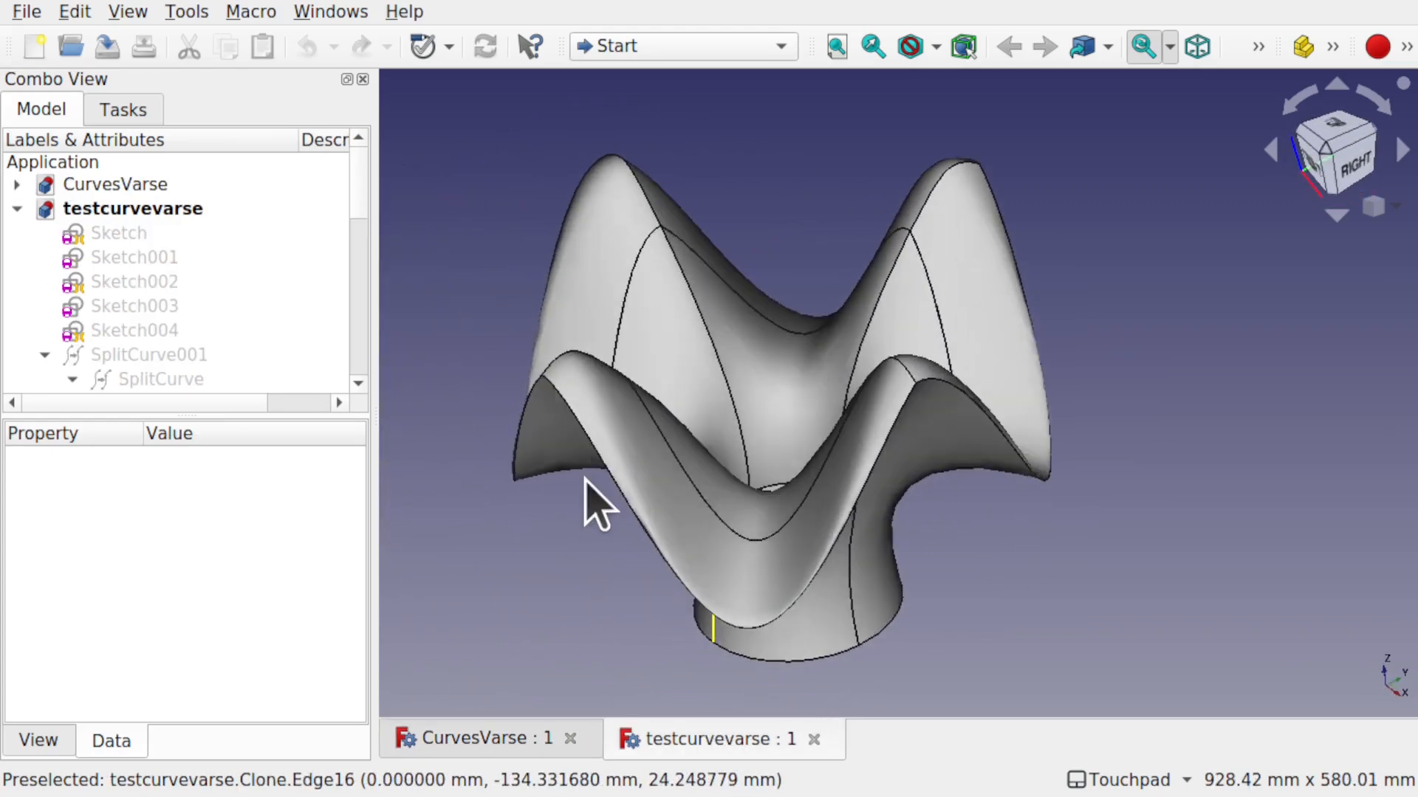
drag(906, 513, 950, 402)
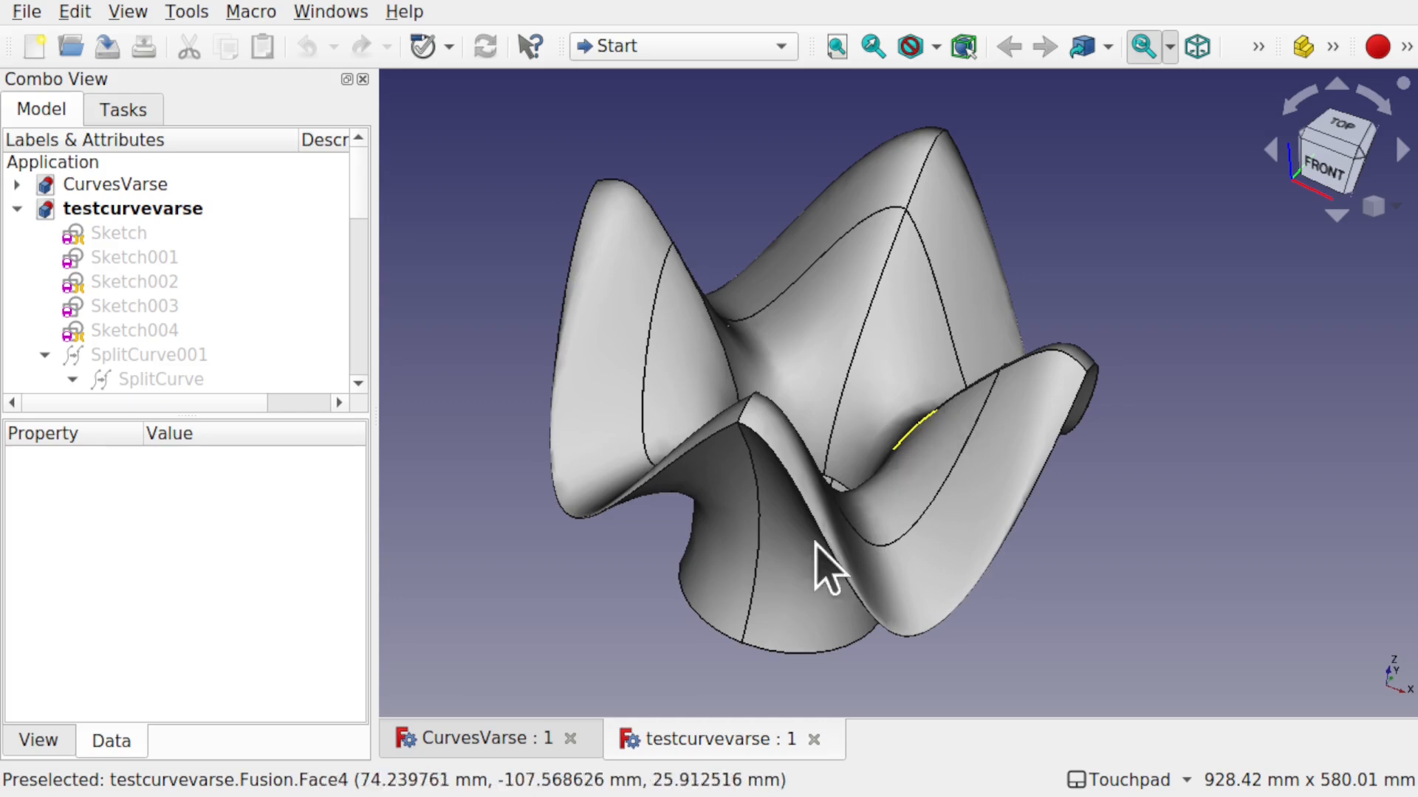
click(517, 747)
drag(812, 414, 970, 384)
drag(760, 379, 970, 458)
shift+drag(1026, 243, 920, 341)
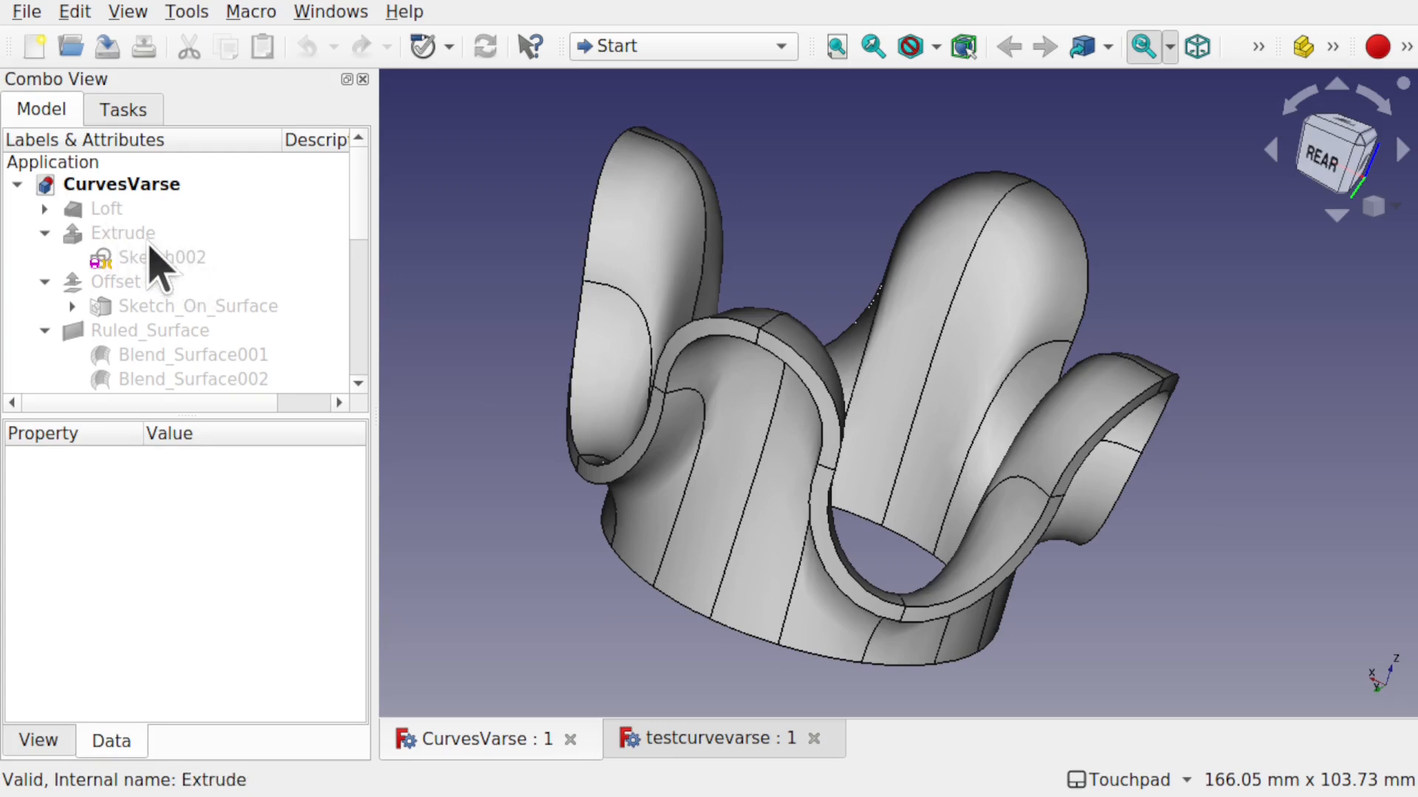
- Make Sketch002 under Extrude visible and view its profile against the solid's base ring from below
click(153, 244)
click(165, 260)
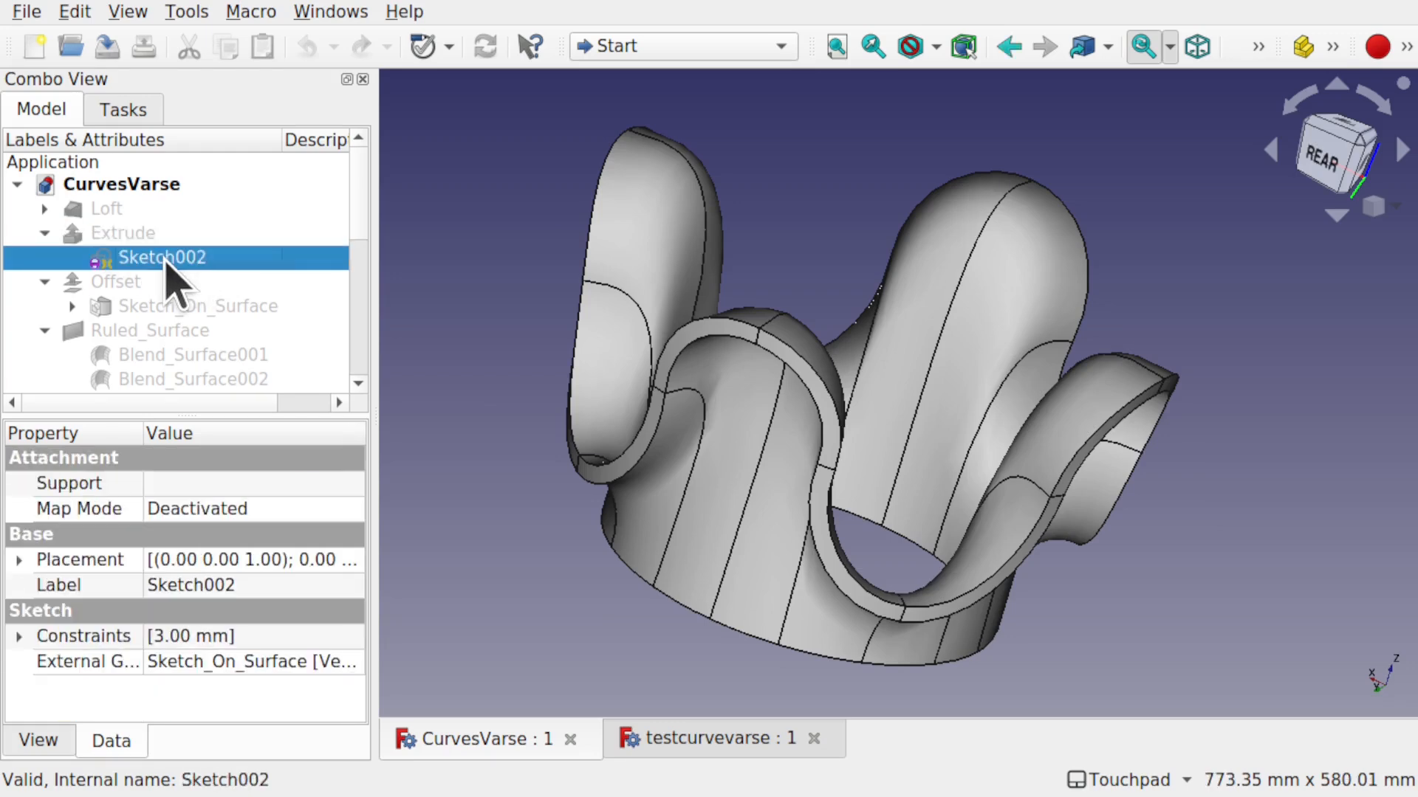
key(space)
mouse_move(907, 567)
shift+mouse_down()
mouse_move(950, 479)
mouse_move(922, 454)
shift+mouse_up()
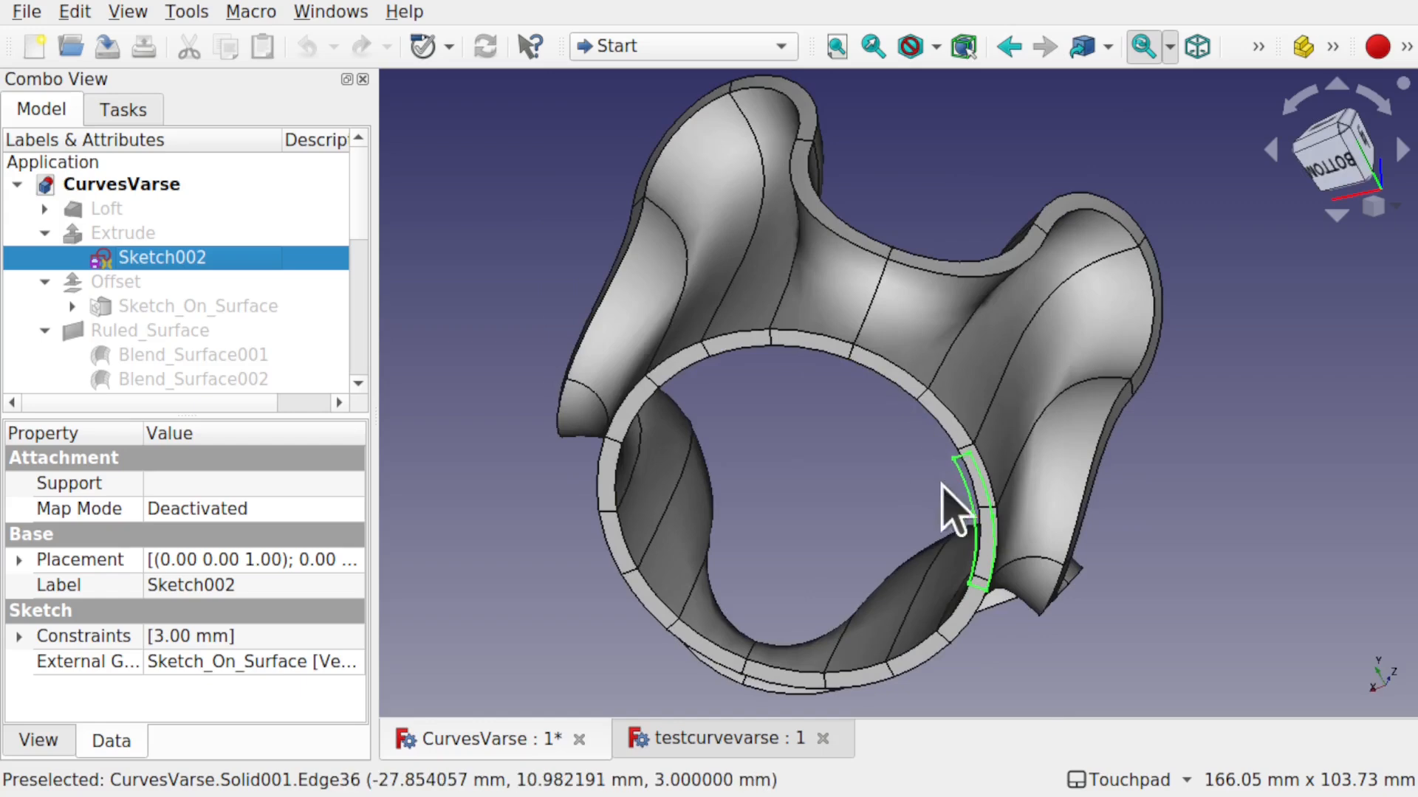
shift+drag(833, 330, 655, 430)
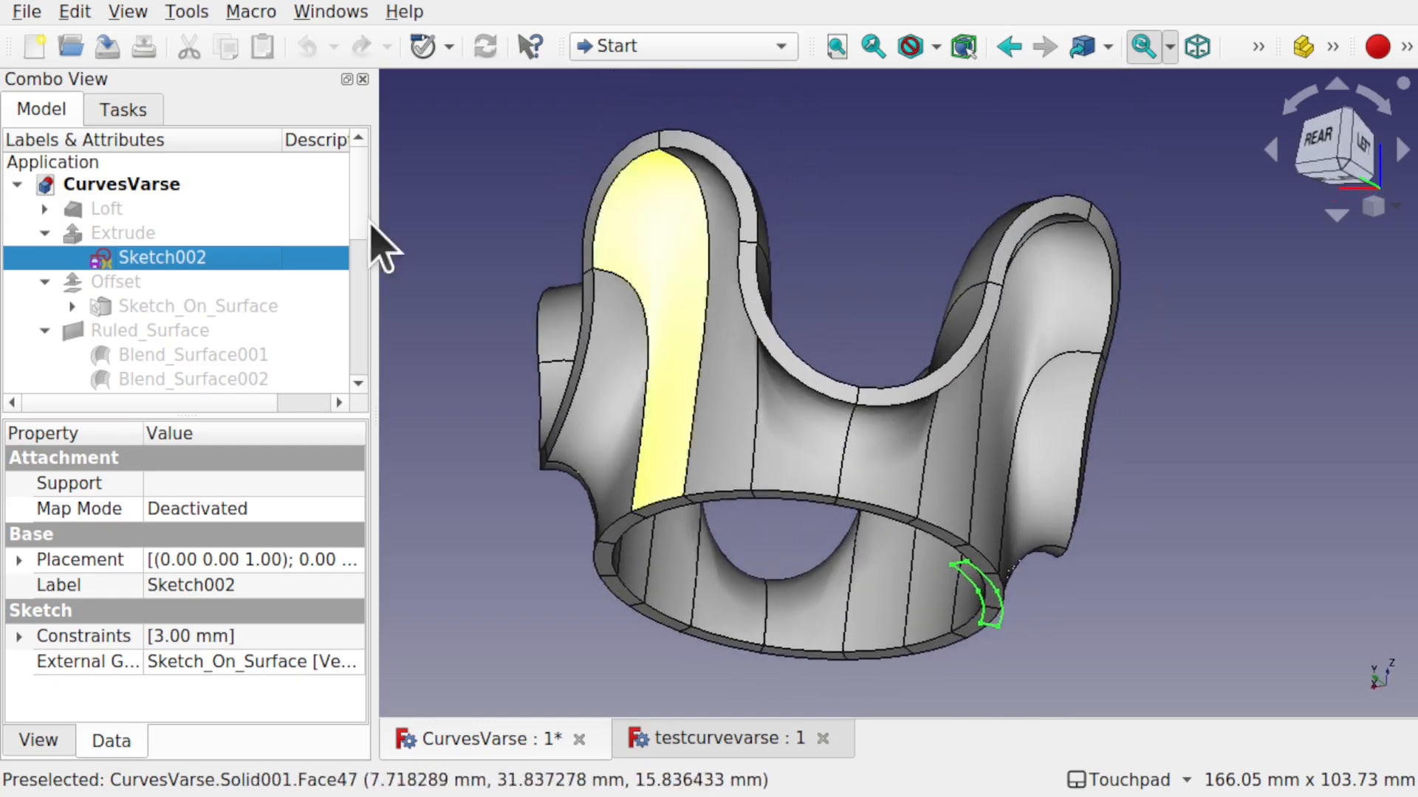
- Edit Sketch002 by moving its curved profile closer to the origin to narrow the base, and close the sketch
double_click(170, 257)
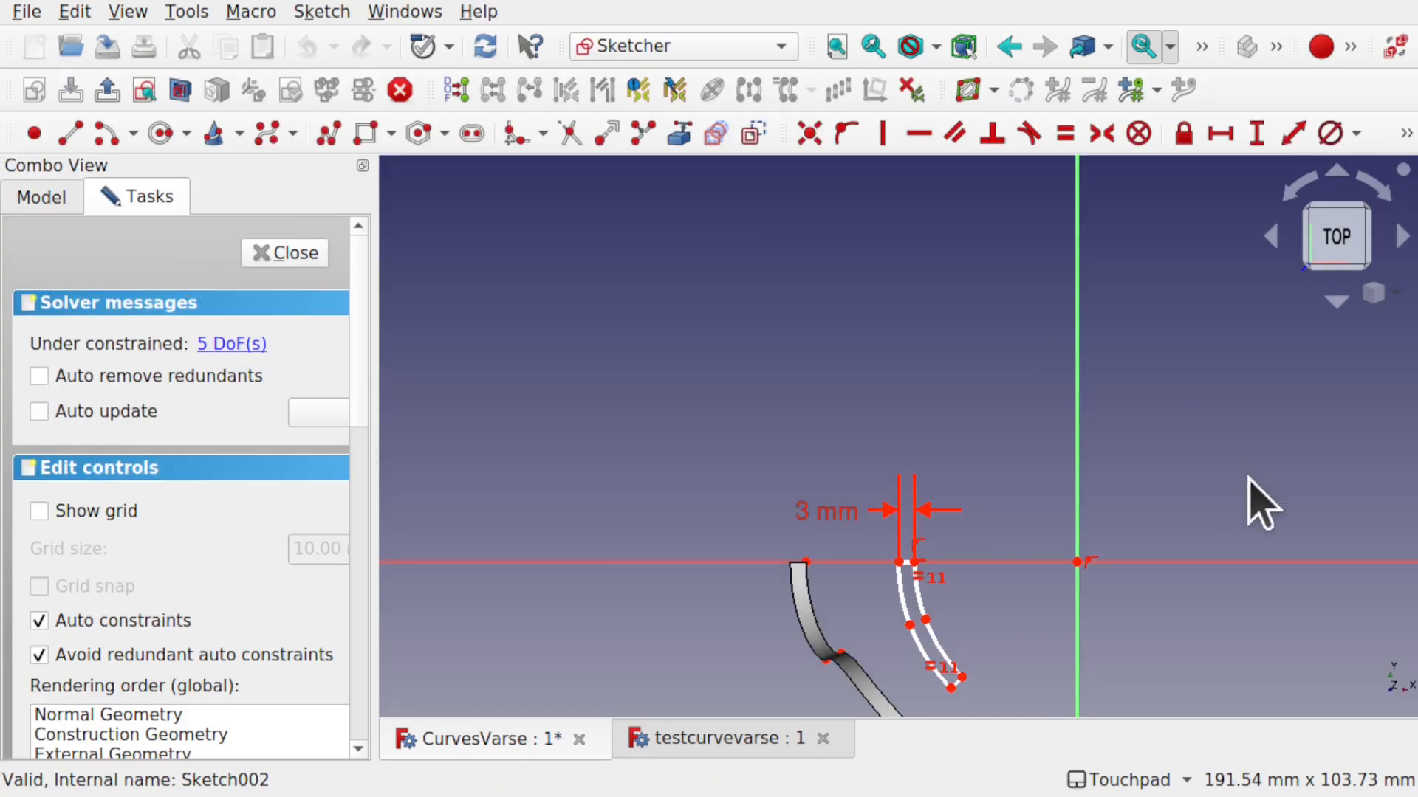
scroll(875, 580, up, 2)
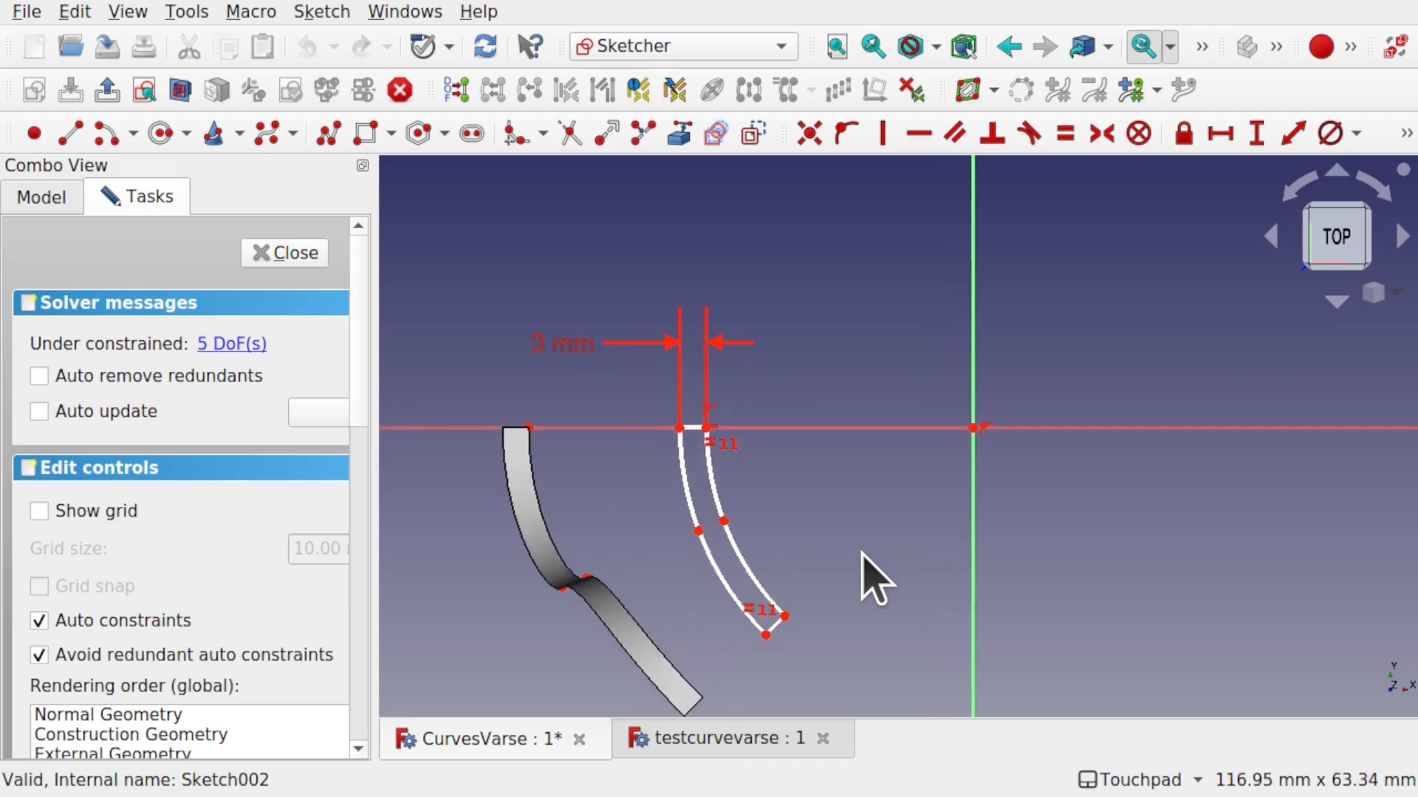
scroll(870, 579, down, 1)
mouse_move(739, 572)
mouse_down()
mouse_move(802, 569)
mouse_move(796, 556)
mouse_up()
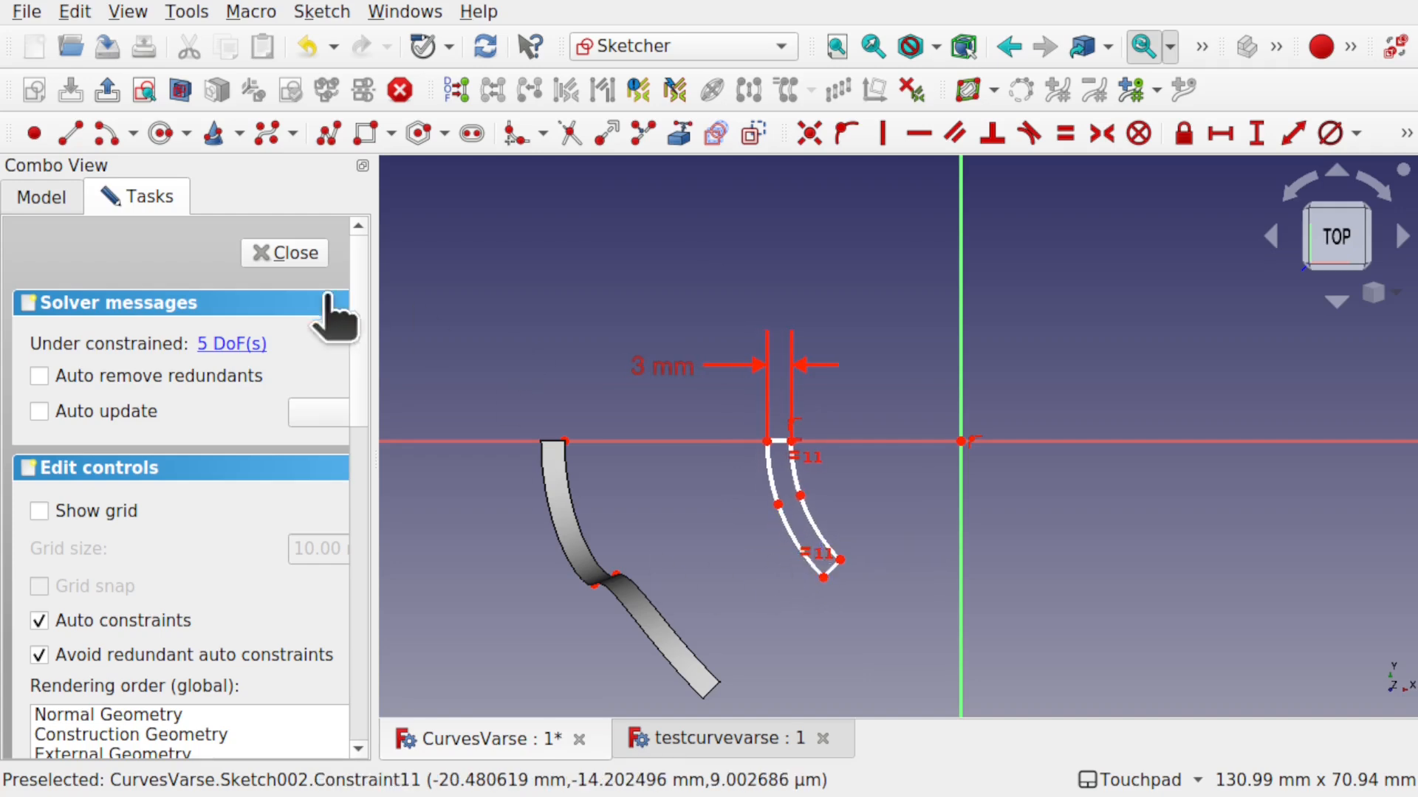
click(297, 258)
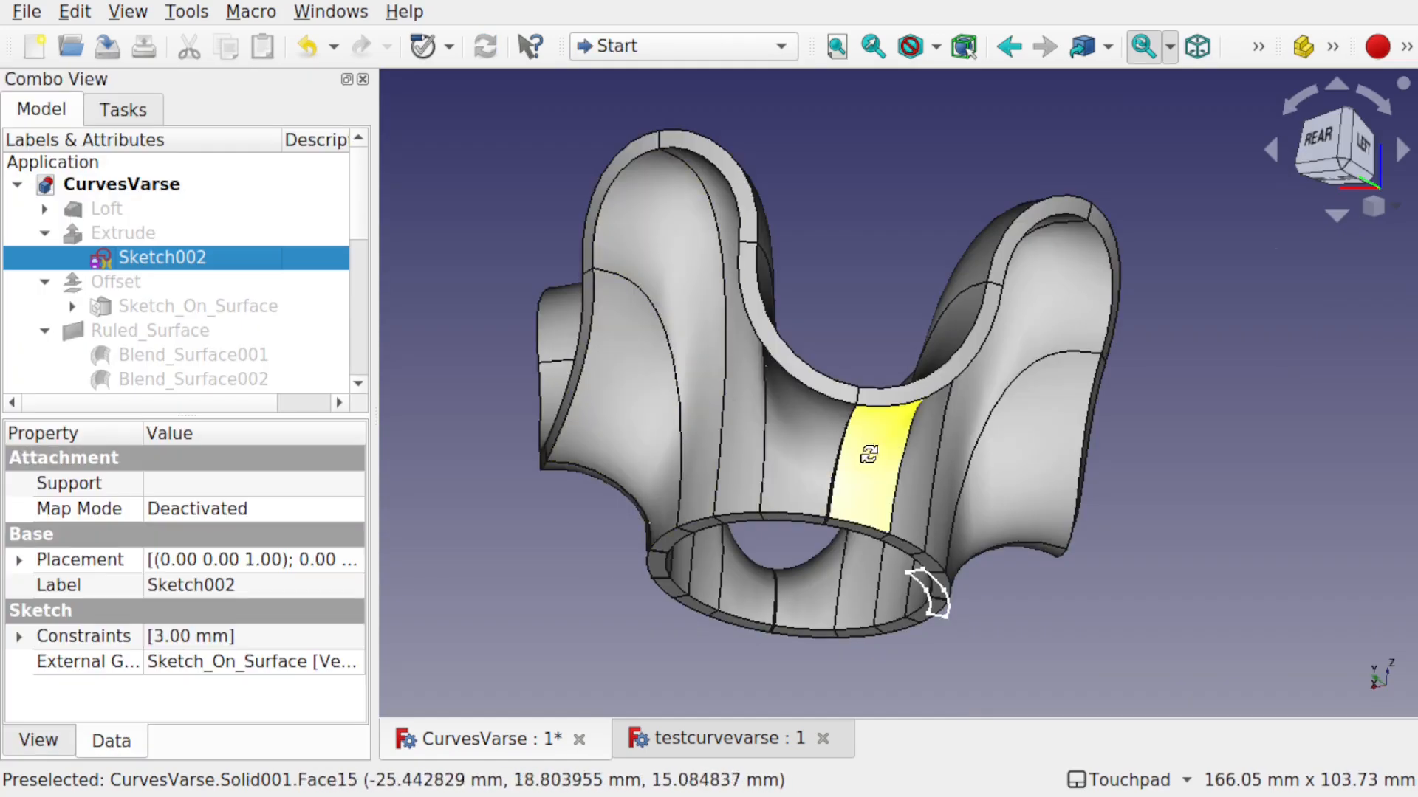
scroll(879, 480, up, 3)
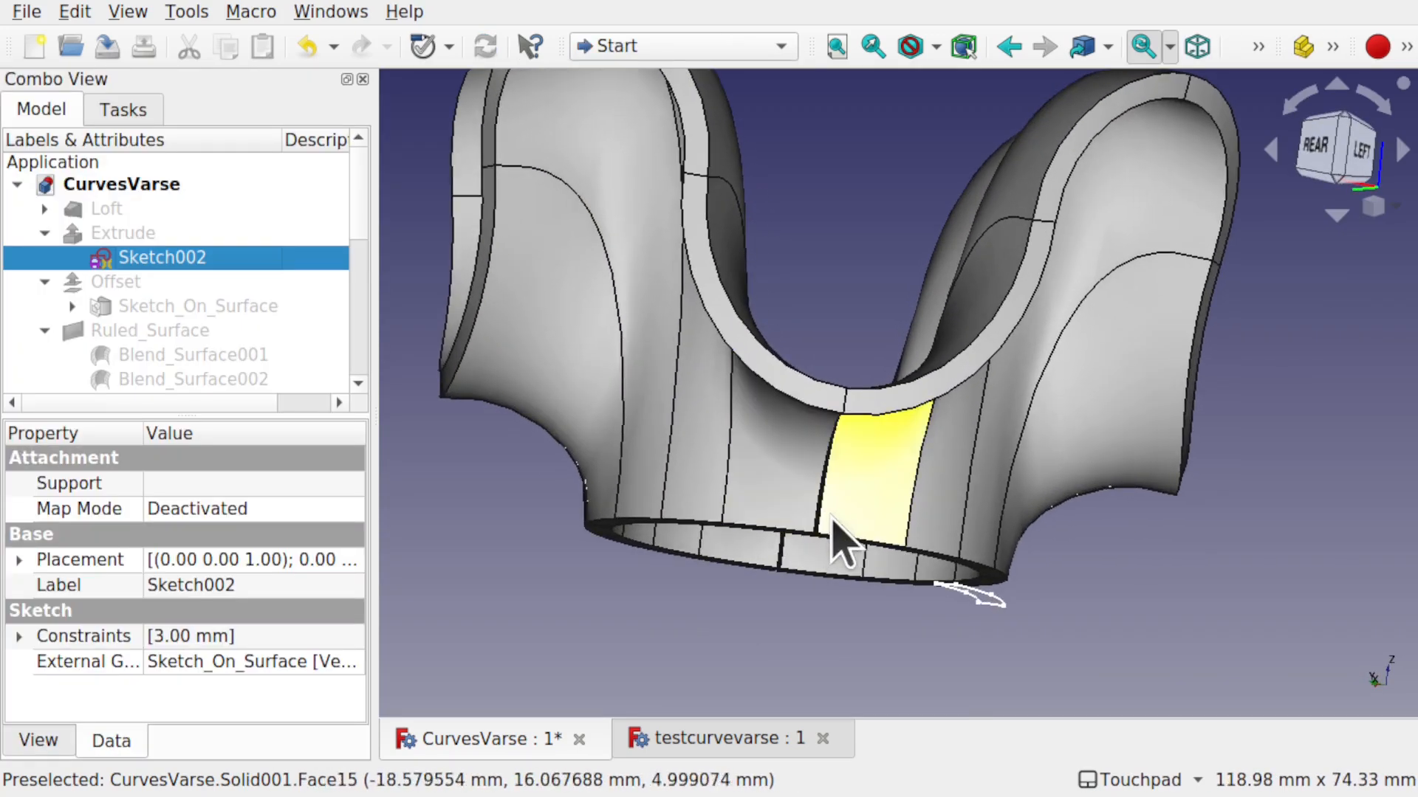
- Reopen Sketch002, reference the surface strip's lower end corner as external geometry, and draw a line from it to the origin
double_click(171, 260)
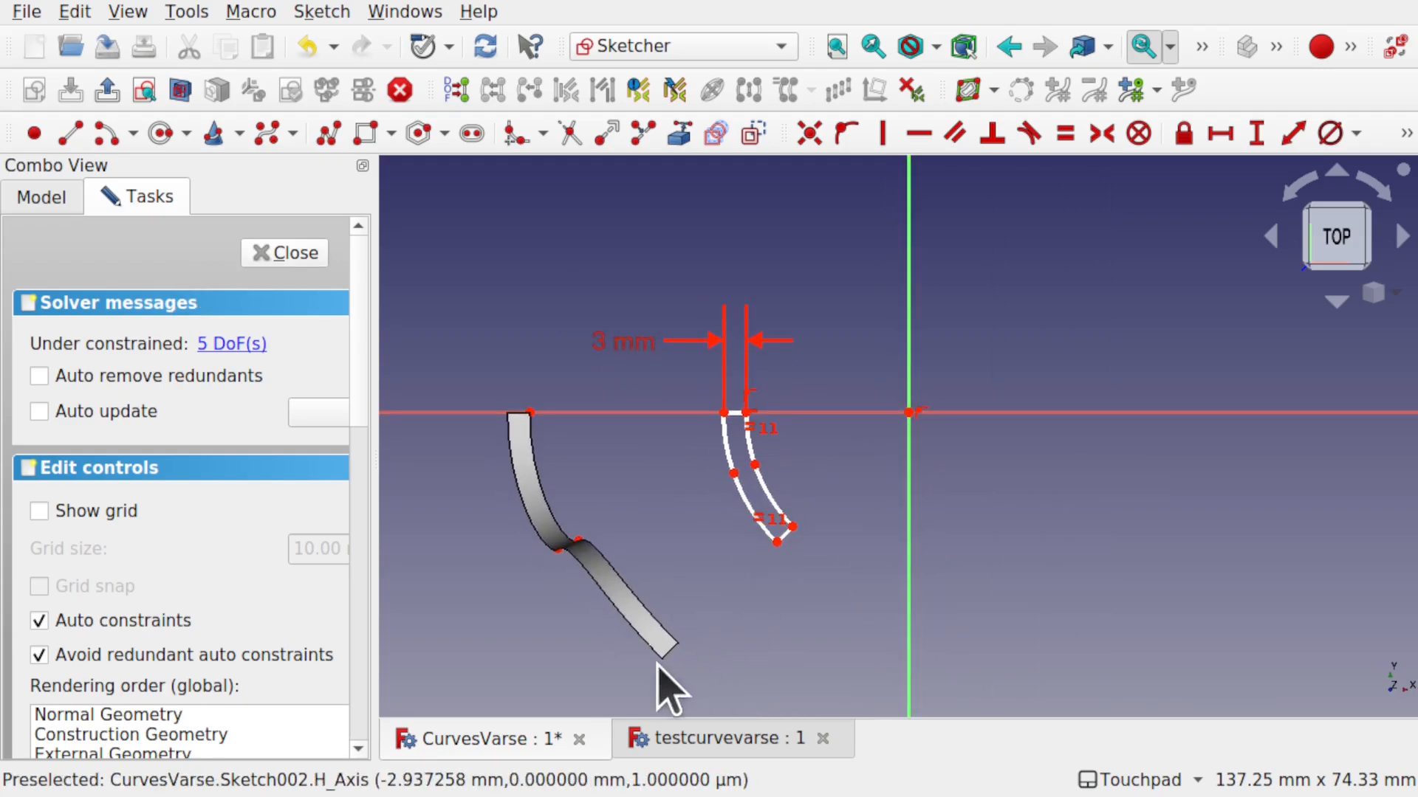
scroll(738, 576, up, 2)
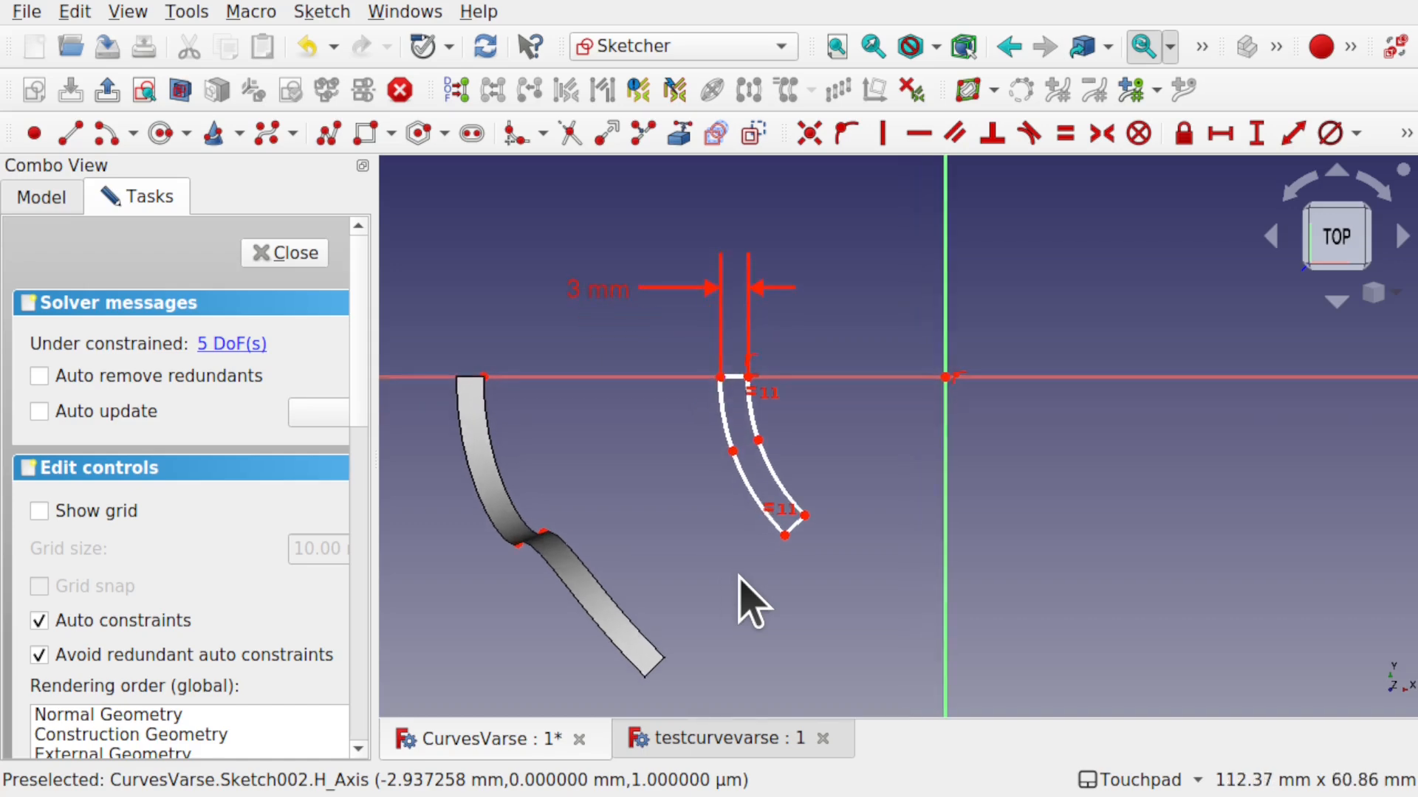
click(683, 135)
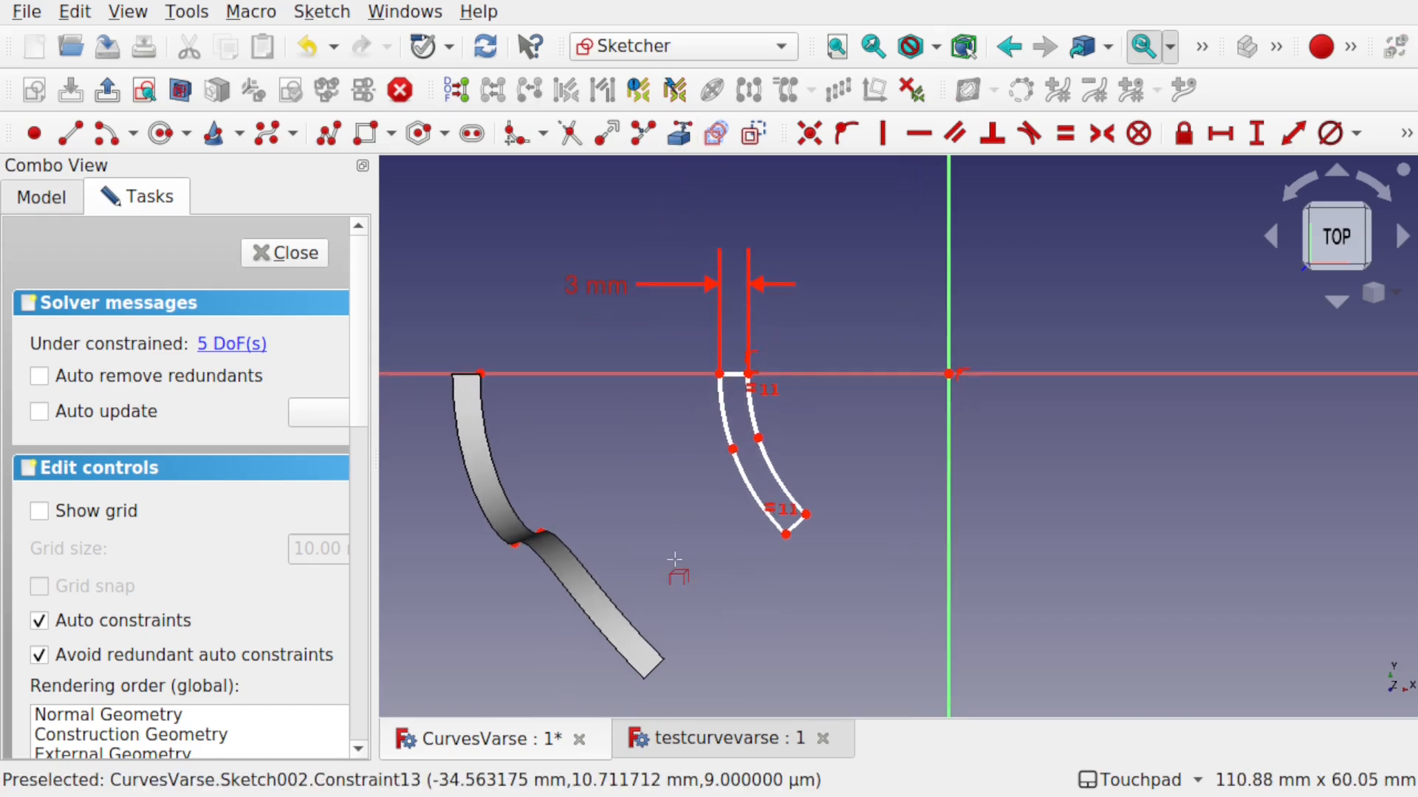
click(663, 659)
click(81, 135)
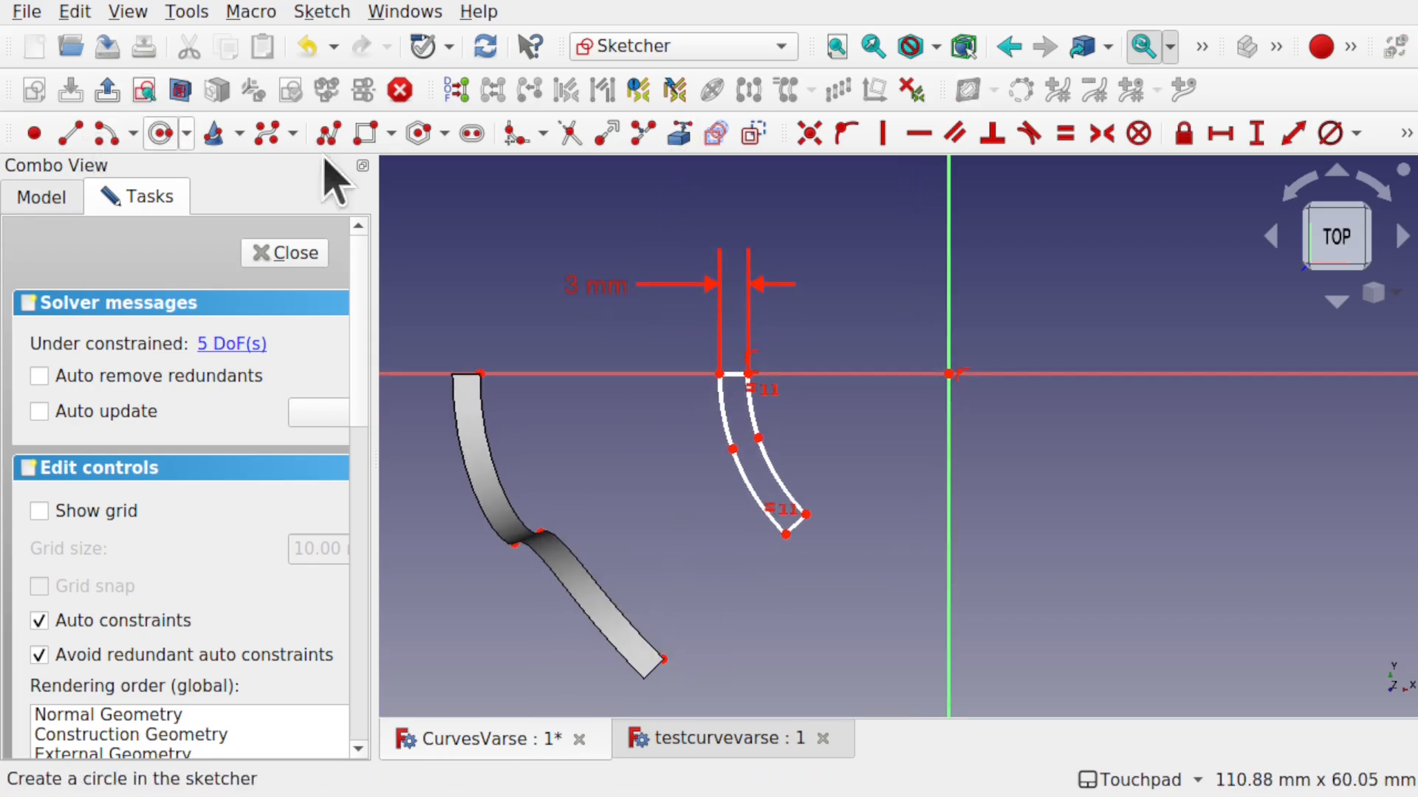
click(663, 659)
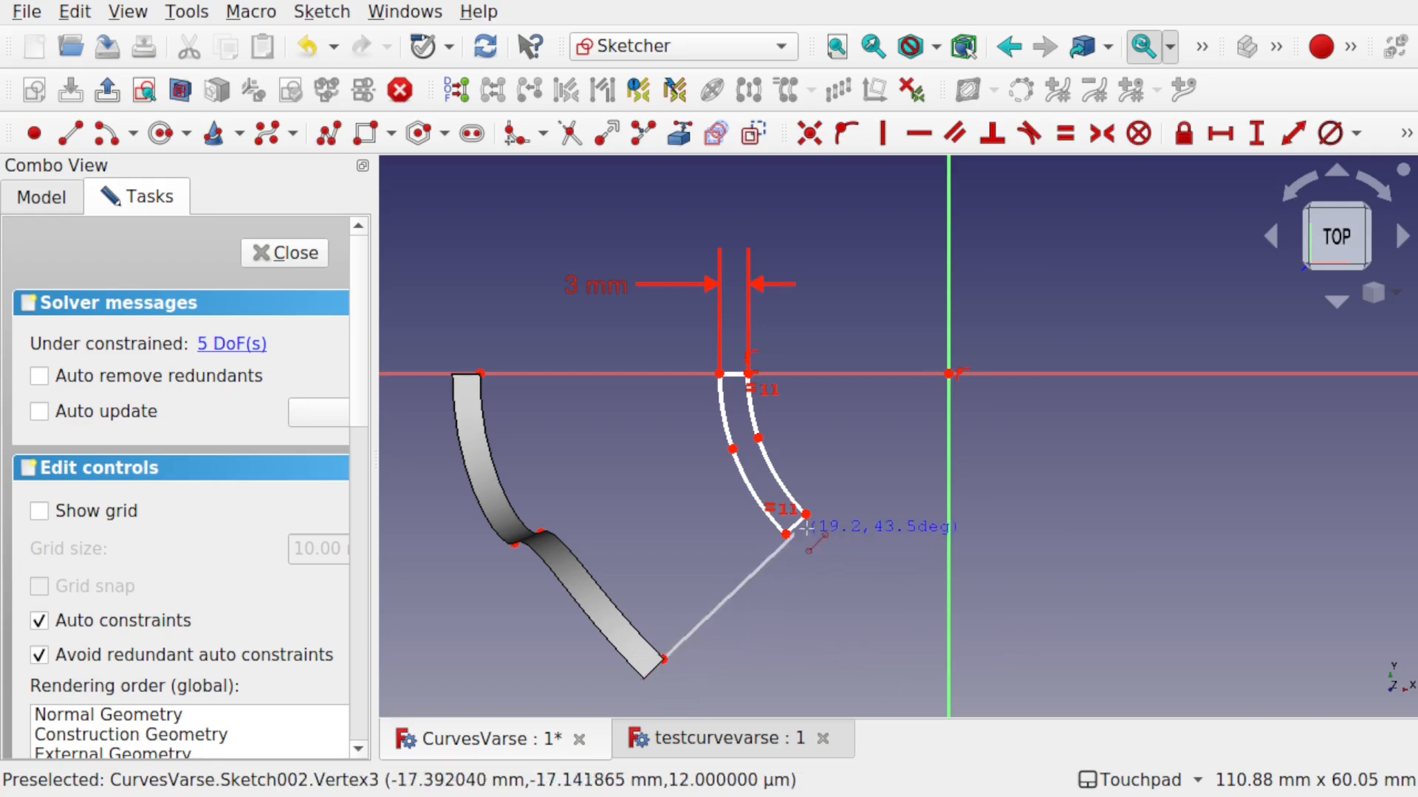
click(949, 374)
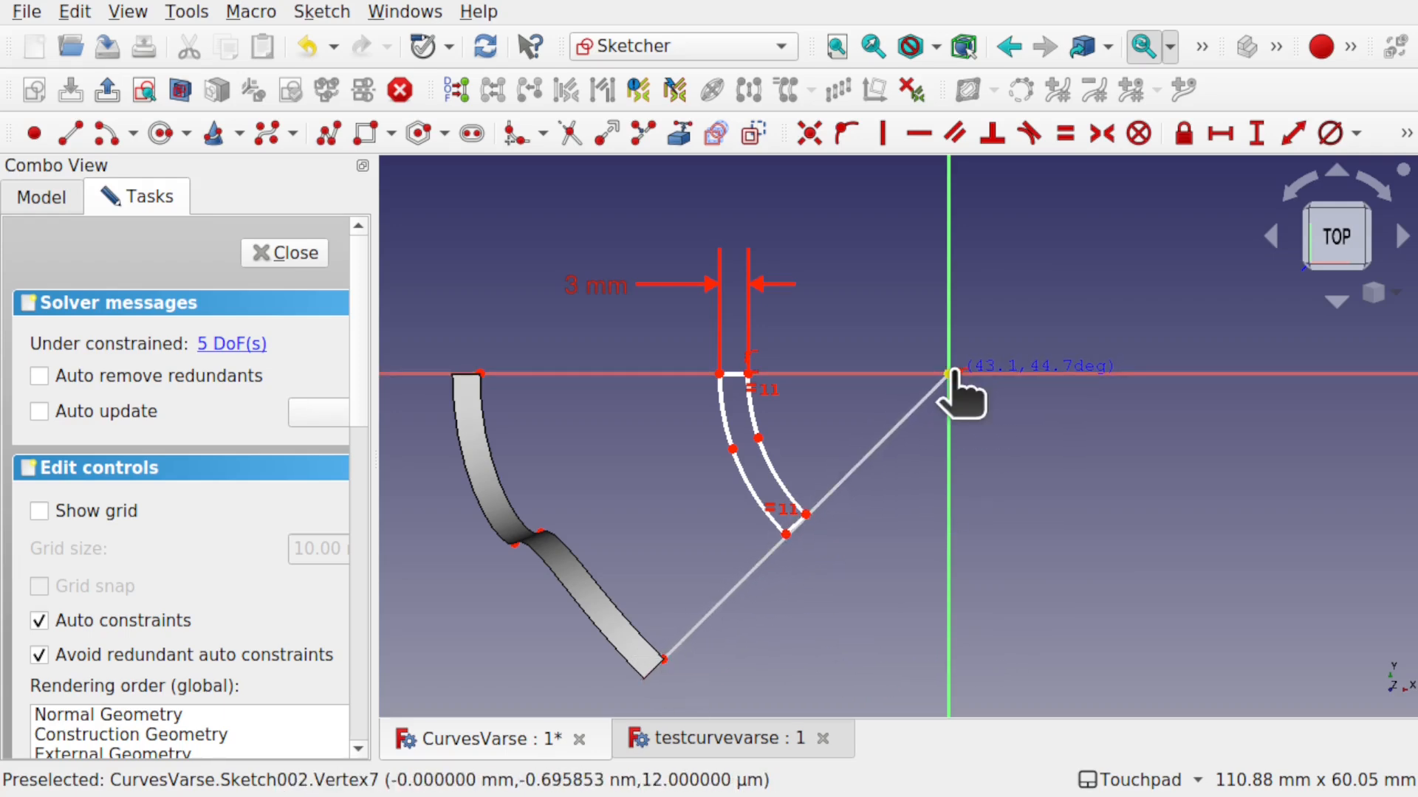
- Constrain the profile's outer lower corner onto the diagonal line, make that line construction geometry, and close the sketch
scroll(784, 534, up, 2)
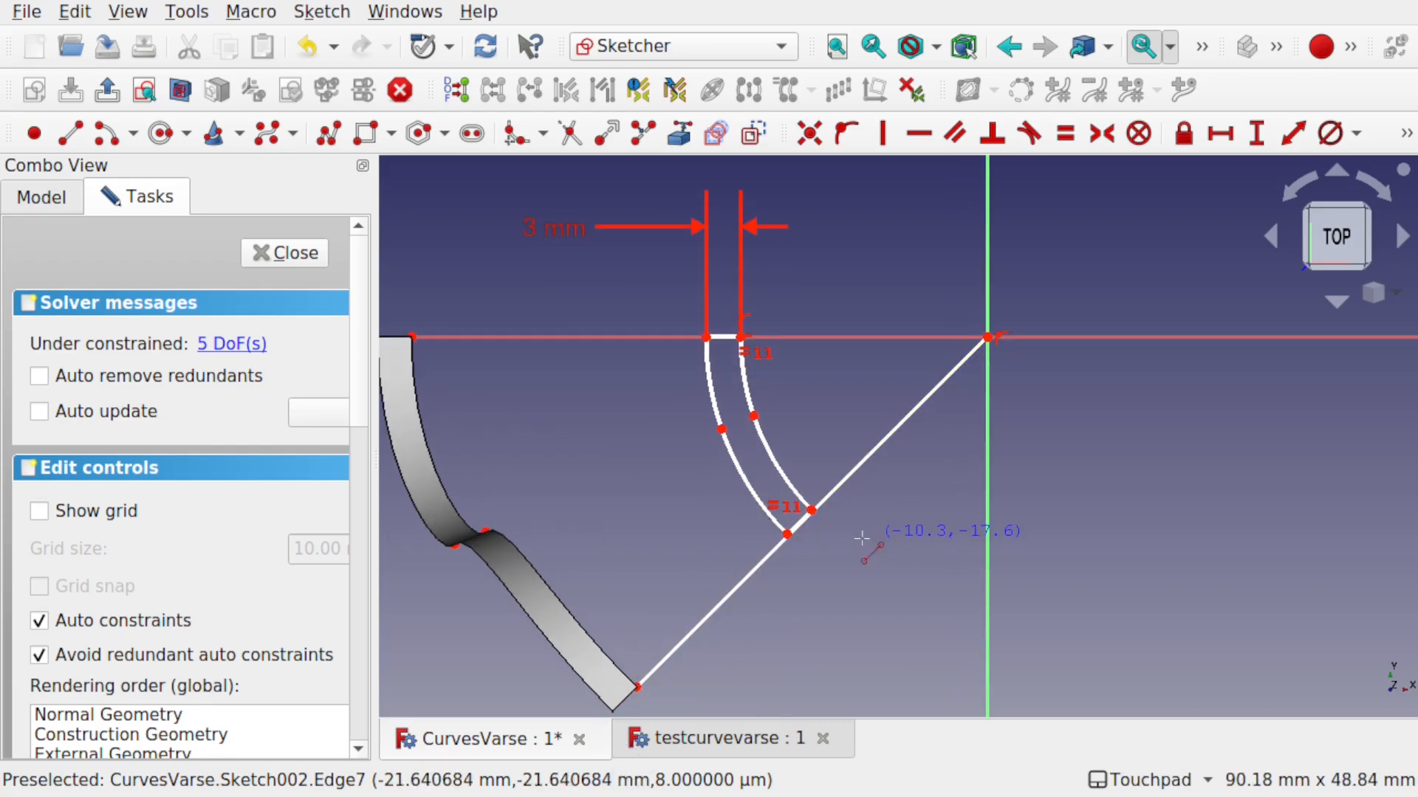
click(787, 534)
click(760, 561)
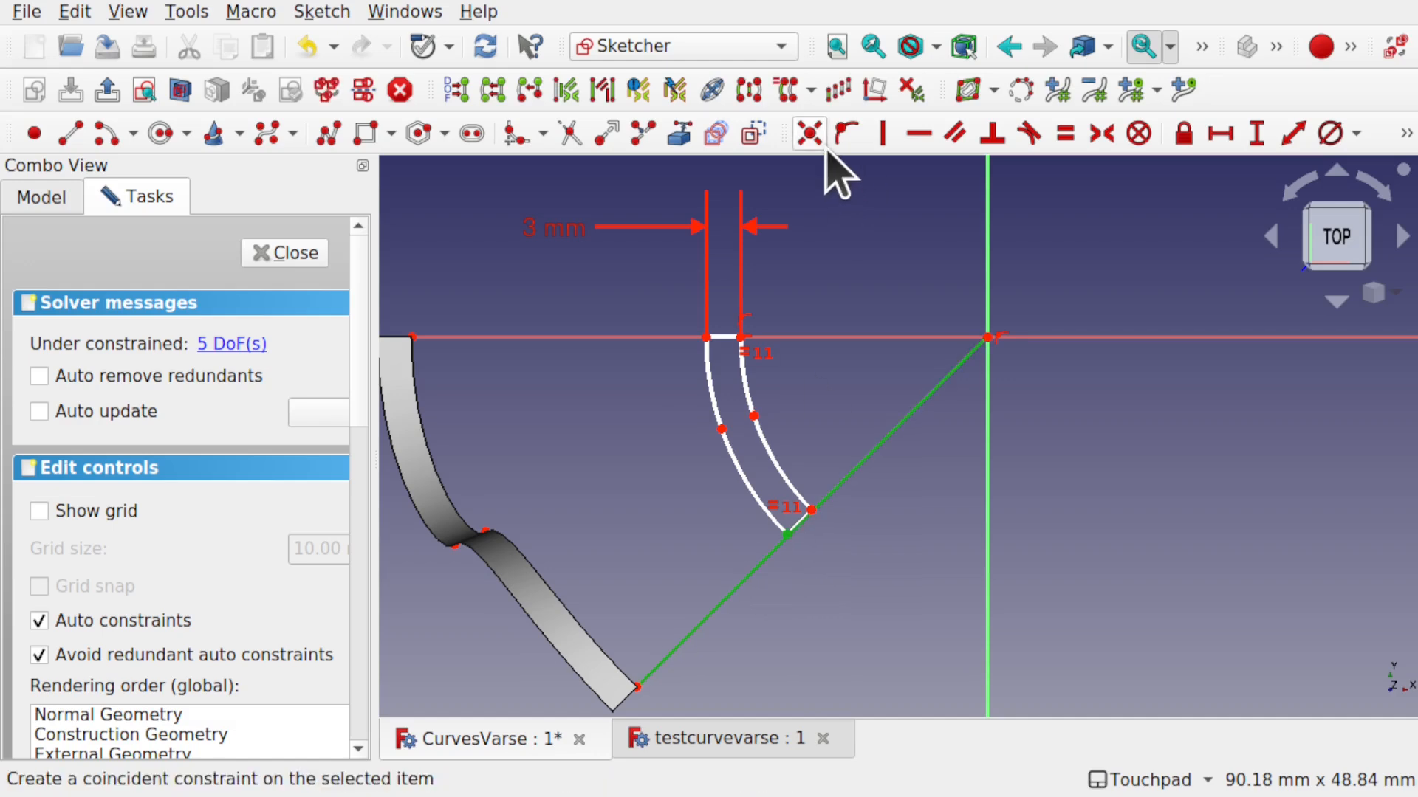
click(847, 135)
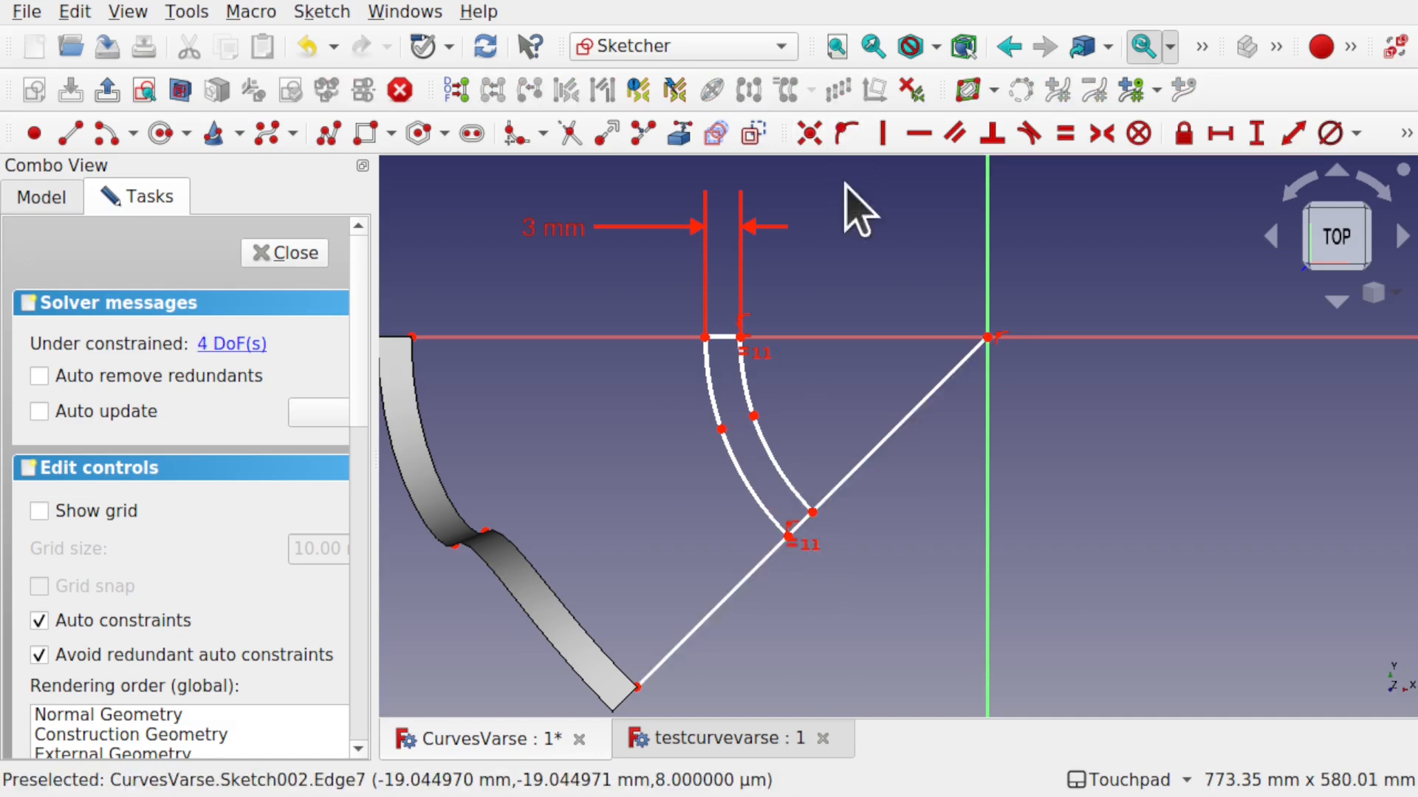
click(881, 445)
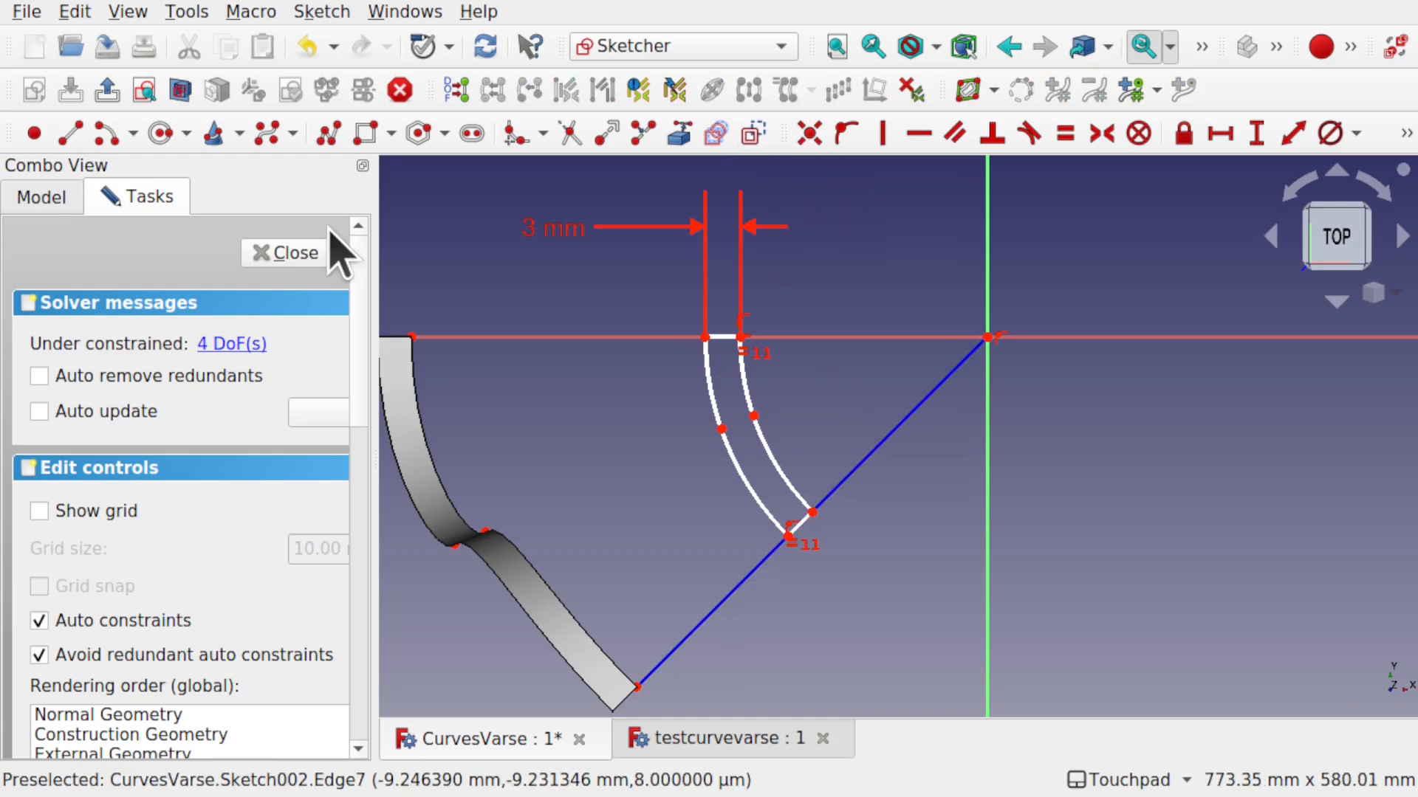
click(299, 257)
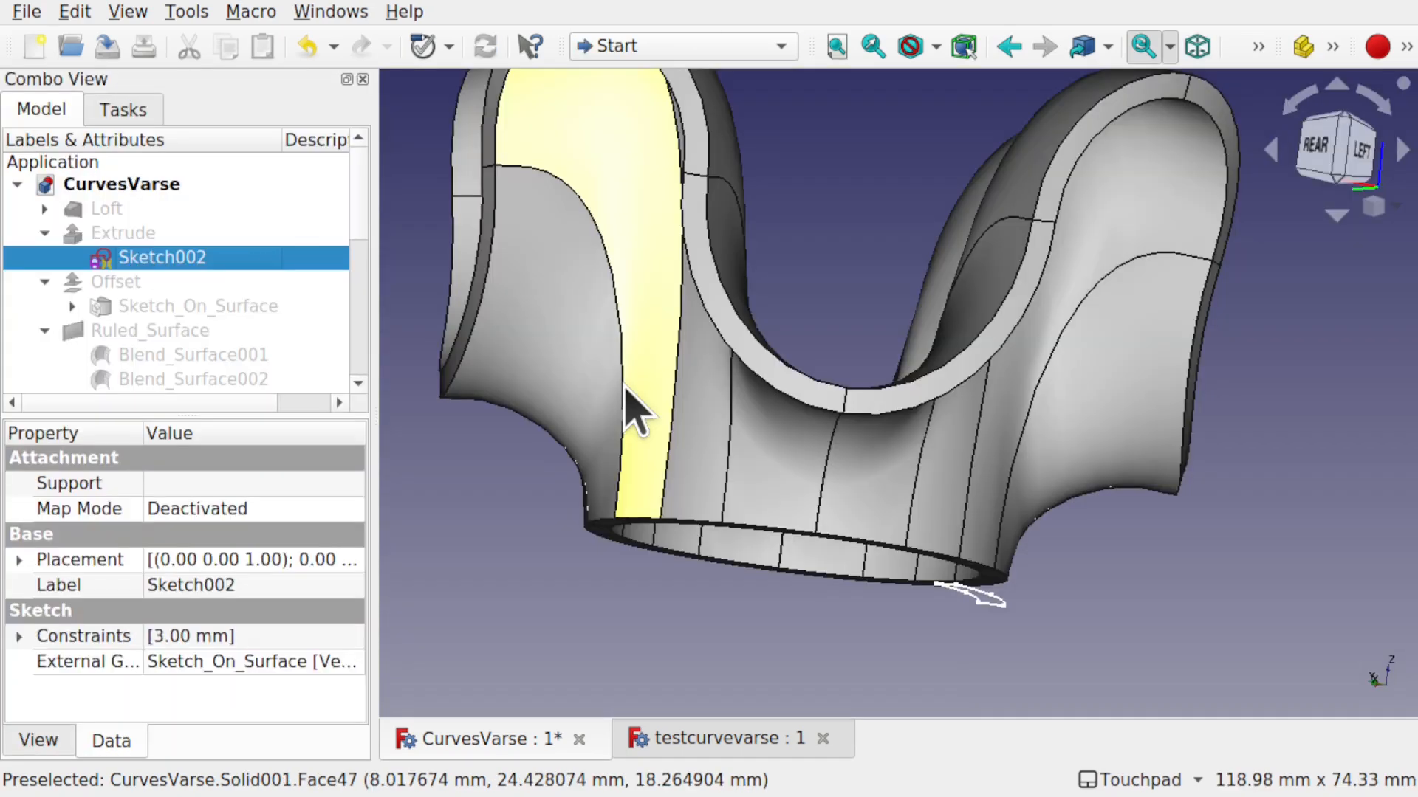
- Inspect the base ring and the Sketch002 profile from below and from the side
mouse_move(805, 424)
shift+mouse_down()
mouse_move(937, 187)
mouse_move(851, 326)
mouse_move(889, 507)
mouse_move(696, 500)
mouse_move(862, 500)
shift+mouse_up()
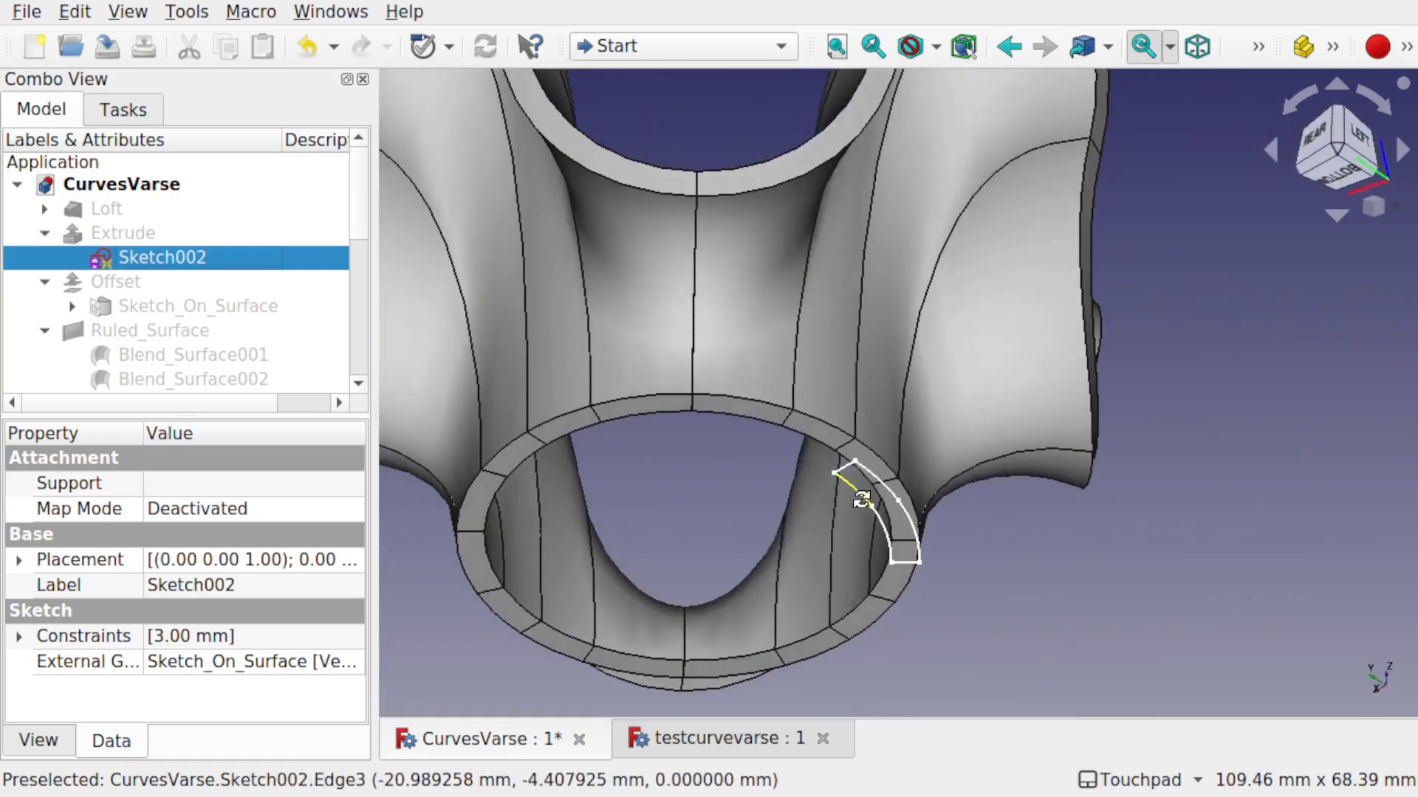
click(869, 517)
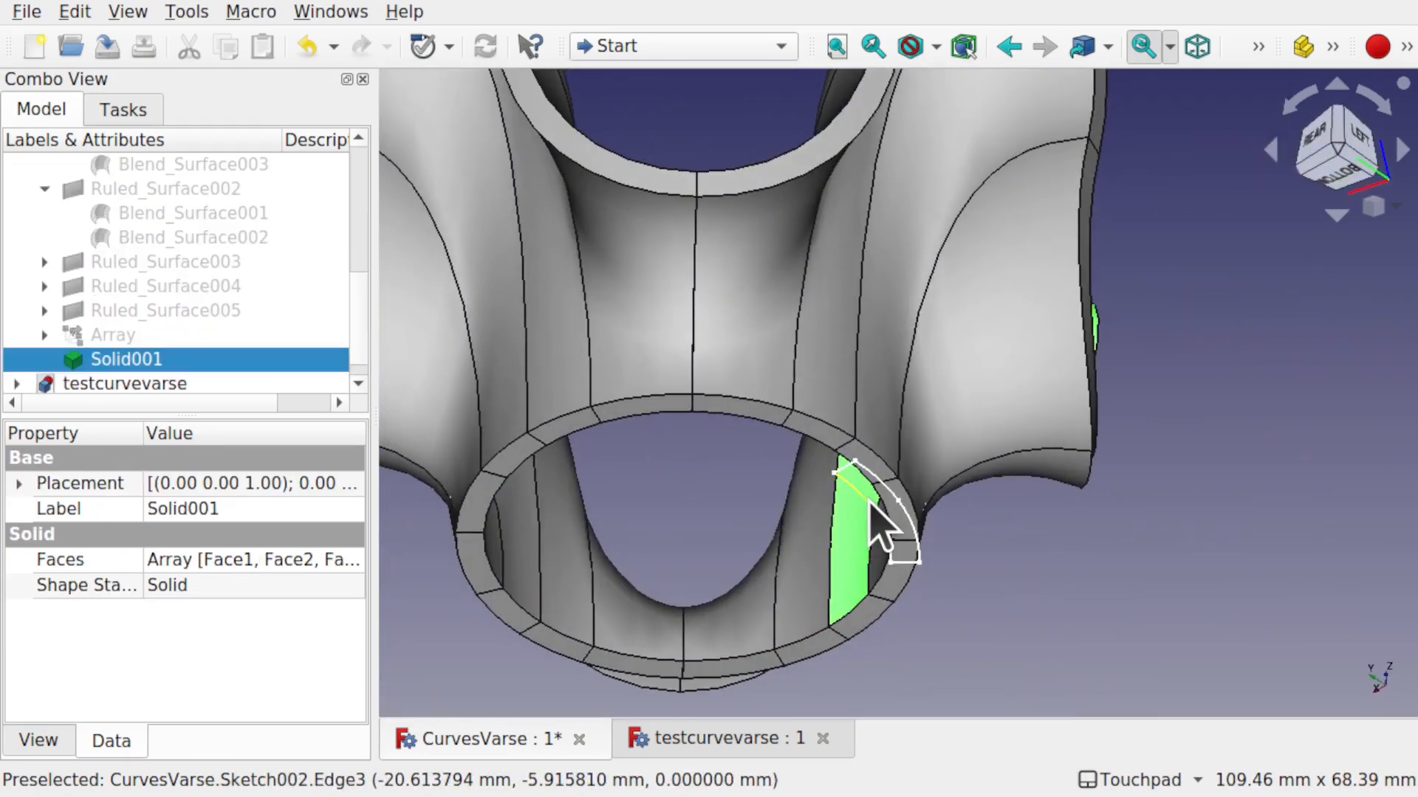
click(867, 500)
shift+drag(886, 538, 838, 602)
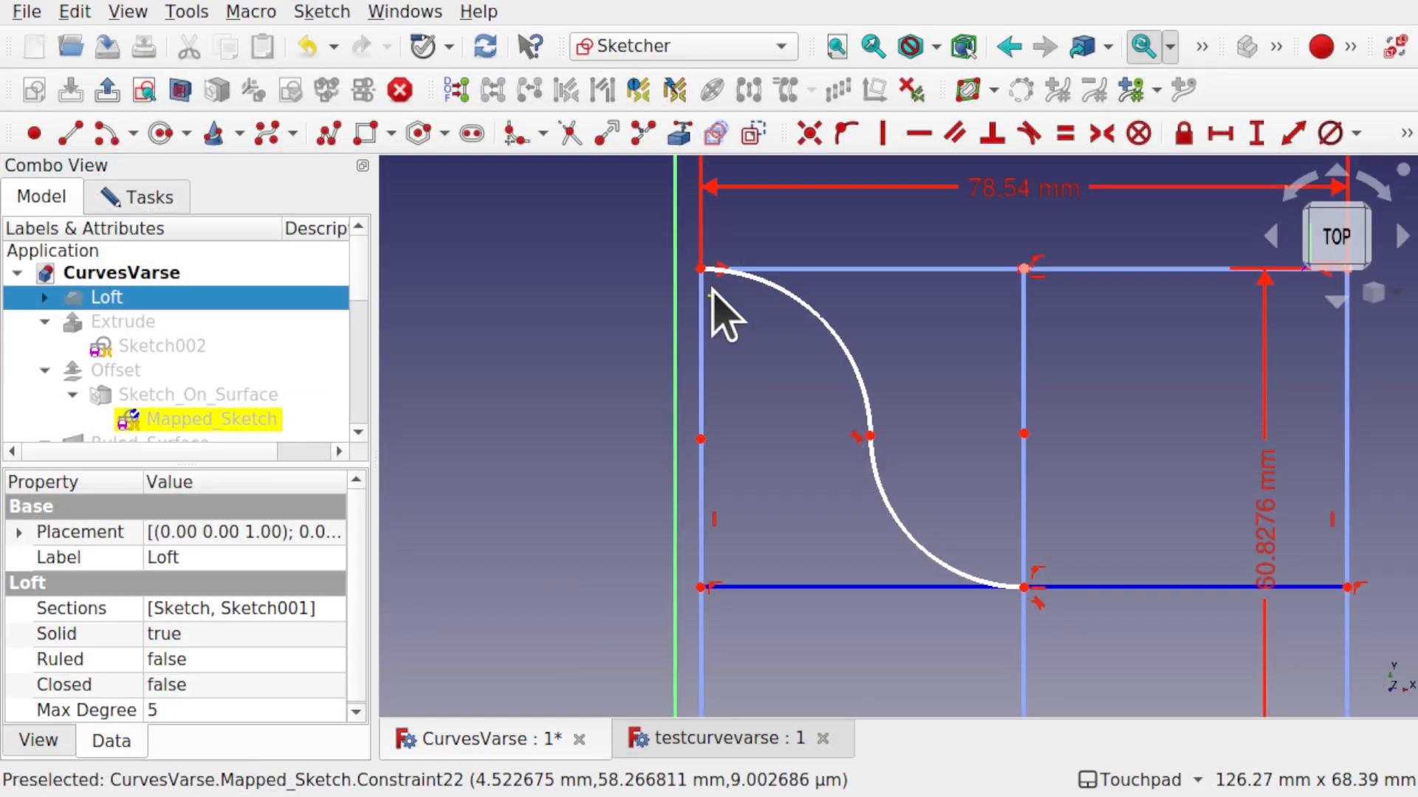
- In Mapped_Sketch, delete the tangent constraint at the upper arc's start, lower the arcs' junction, and make that start coincident with the rectangle's corner
click(713, 290)
click(712, 290)
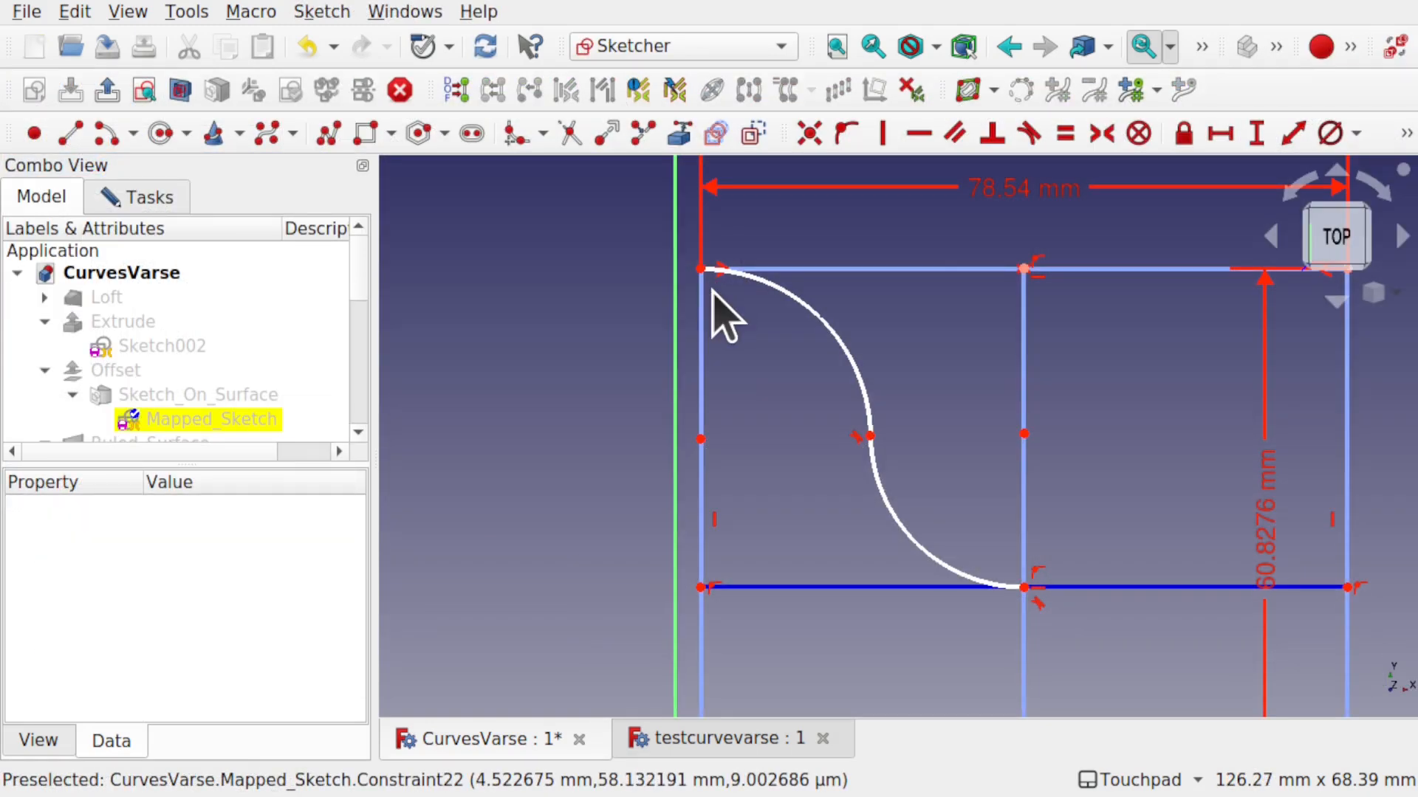
mouse_move(872, 436)
mouse_down()
mouse_move(904, 437)
mouse_move(886, 477)
mouse_move(882, 460)
mouse_up()
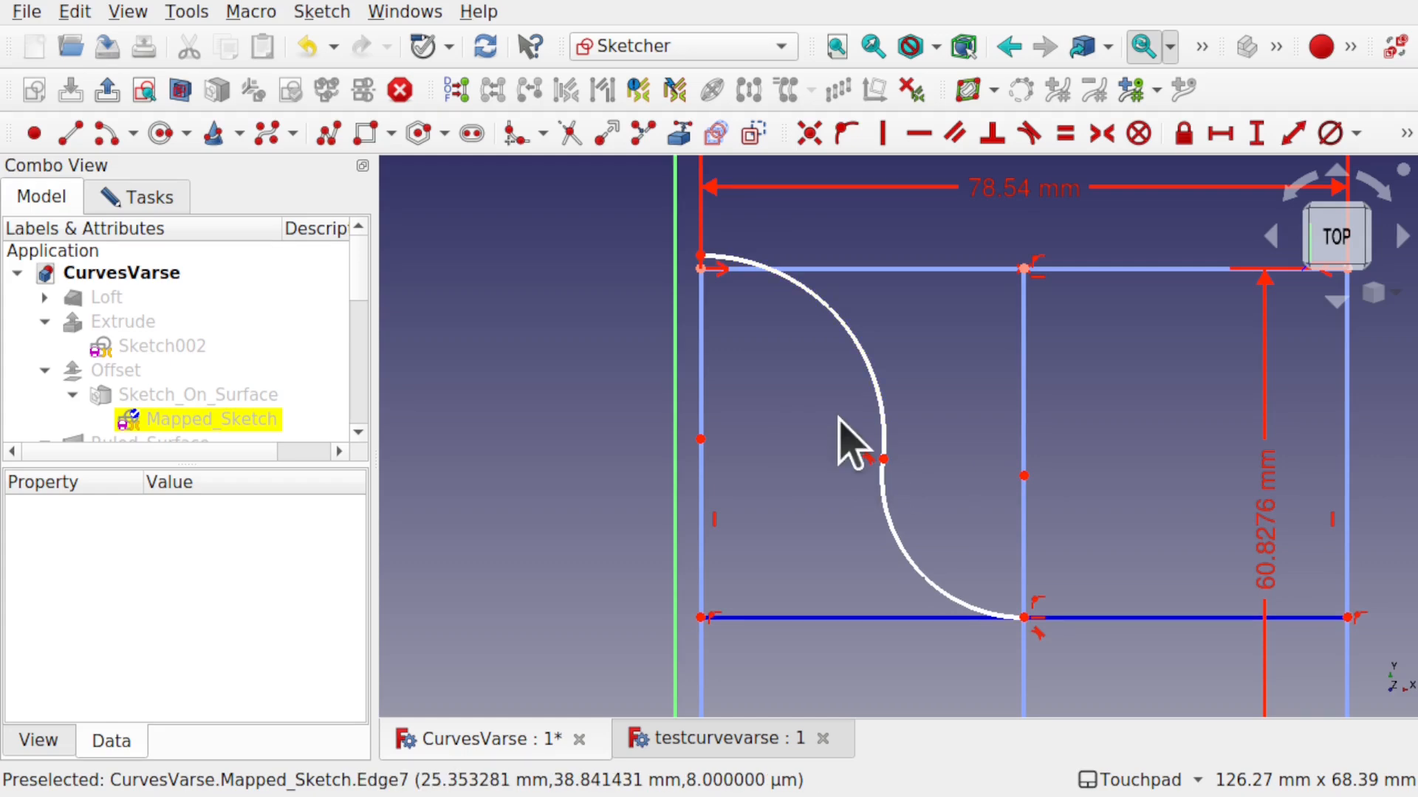
click(702, 259)
click(701, 270)
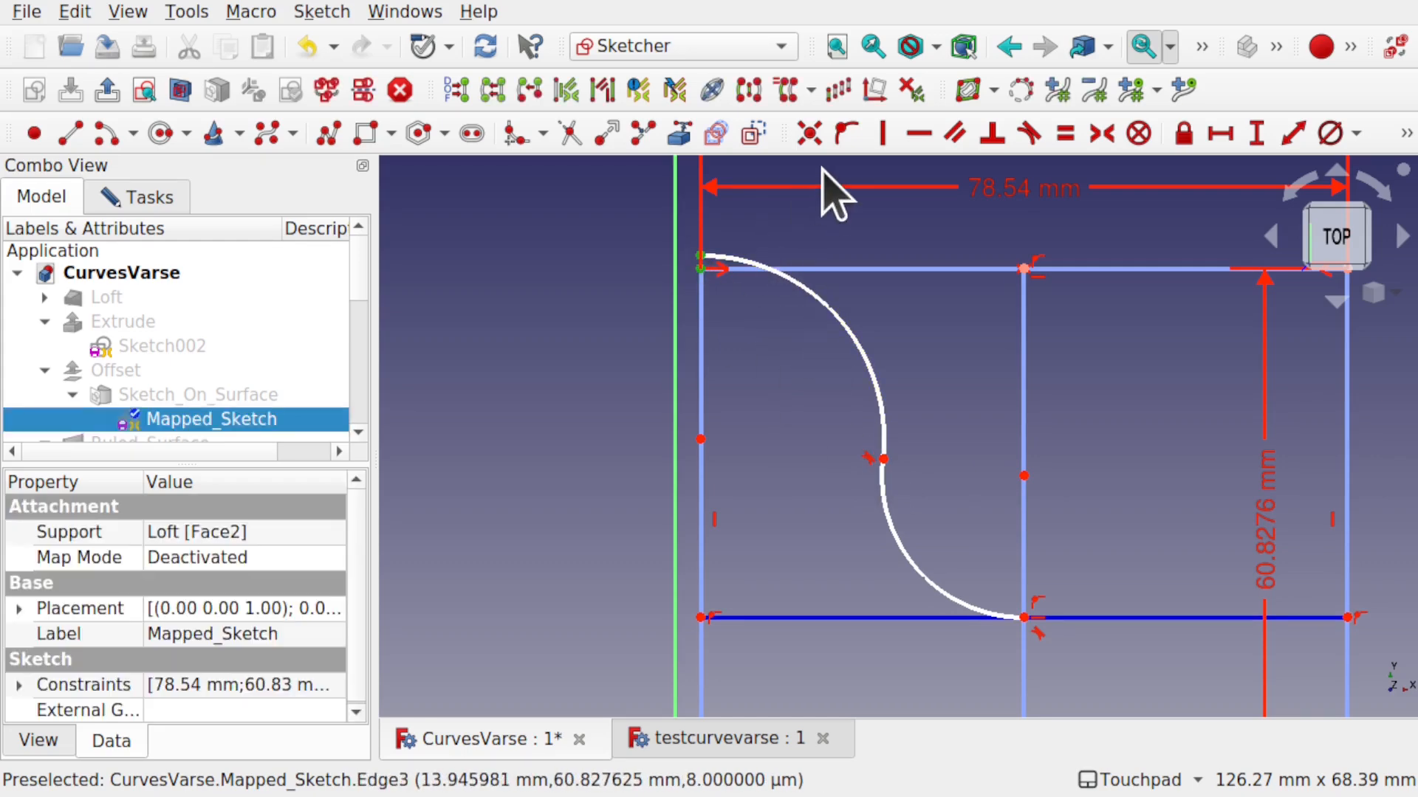
click(812, 134)
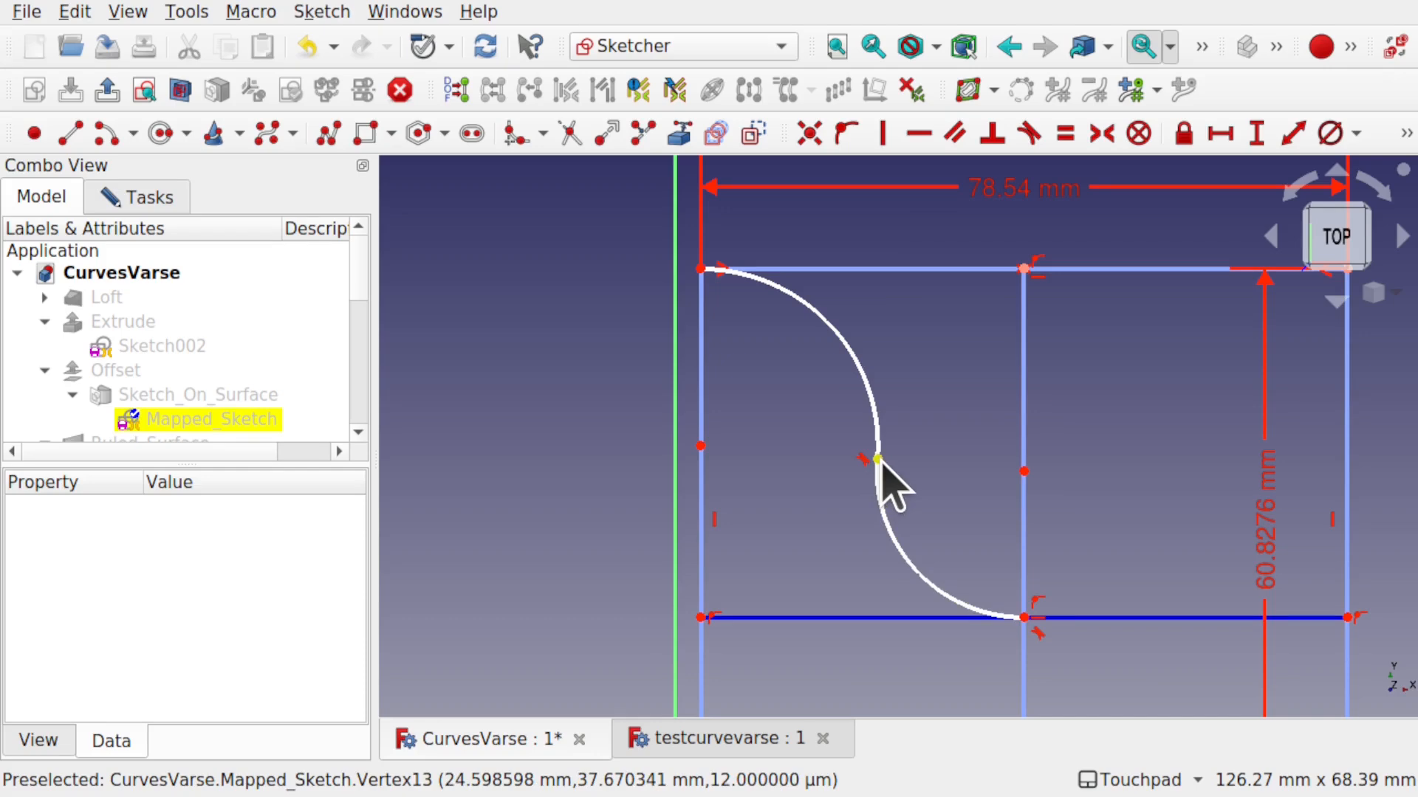
- Reshape the S-curve by moving its arc junction toward the rectangle's midline, make the upper arc tangent to the top edge, and close Mapped_Sketch
drag(882, 459, 938, 462)
mouse_move(940, 545)
mouse_down()
mouse_move(988, 591)
mouse_move(991, 626)
mouse_up()
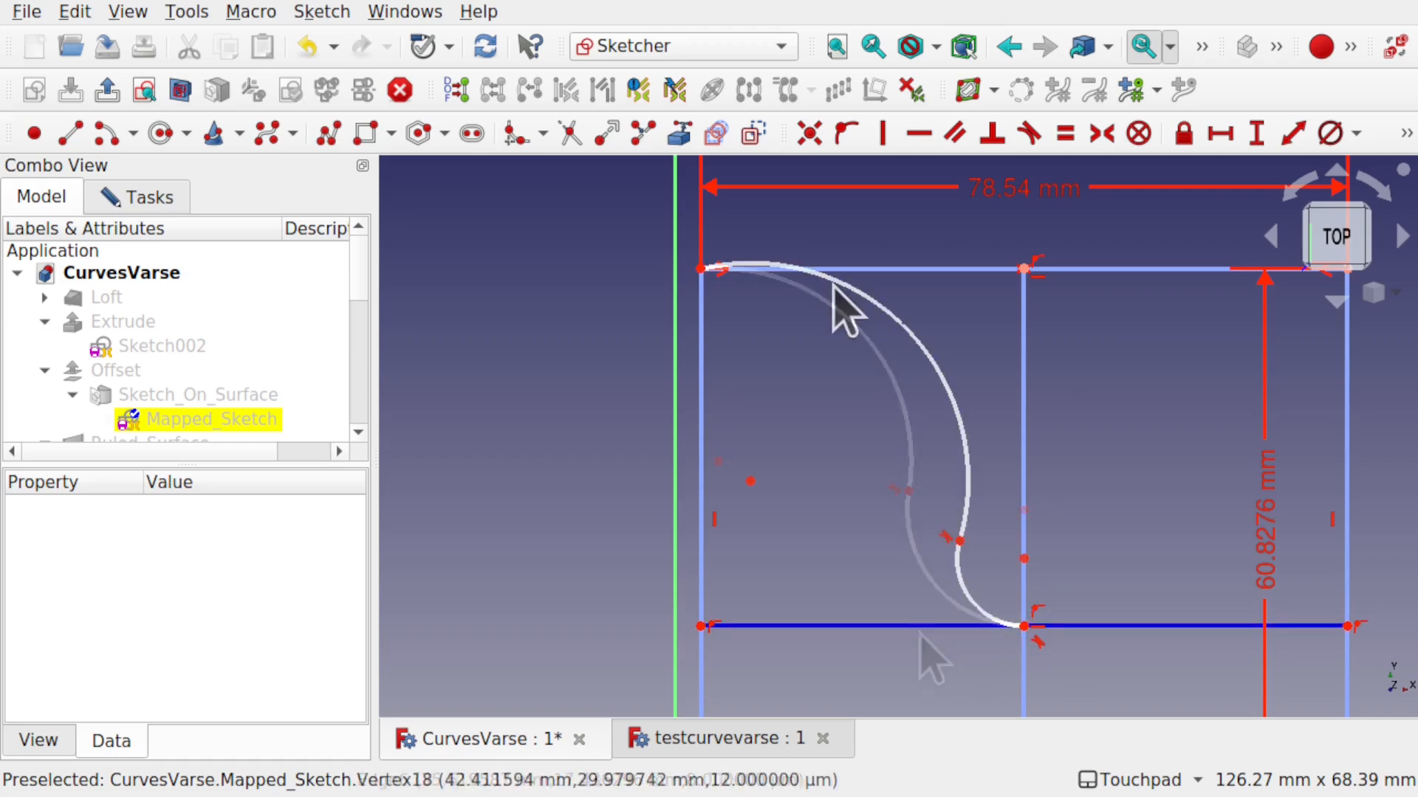
click(842, 287)
click(865, 269)
click(1029, 133)
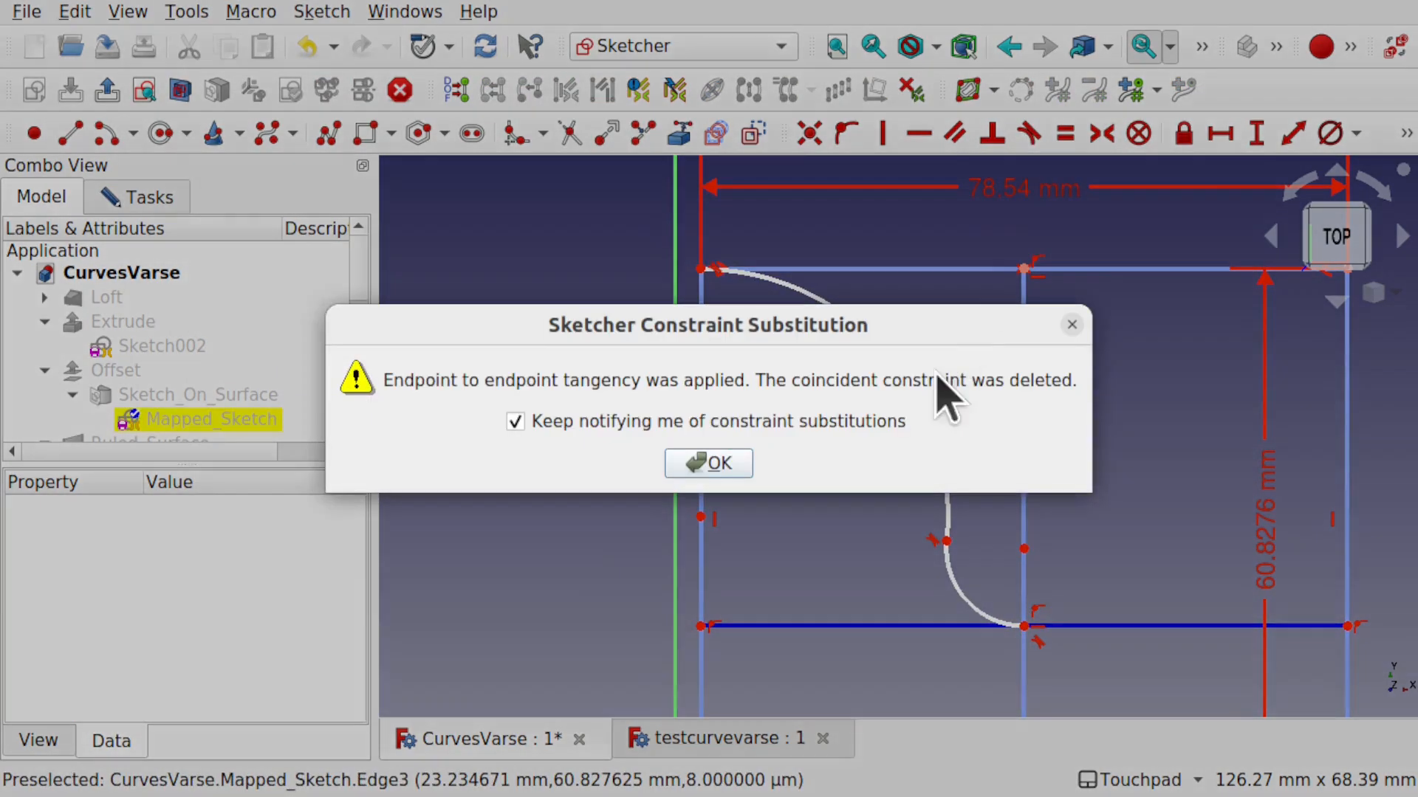
click(708, 462)
click(175, 204)
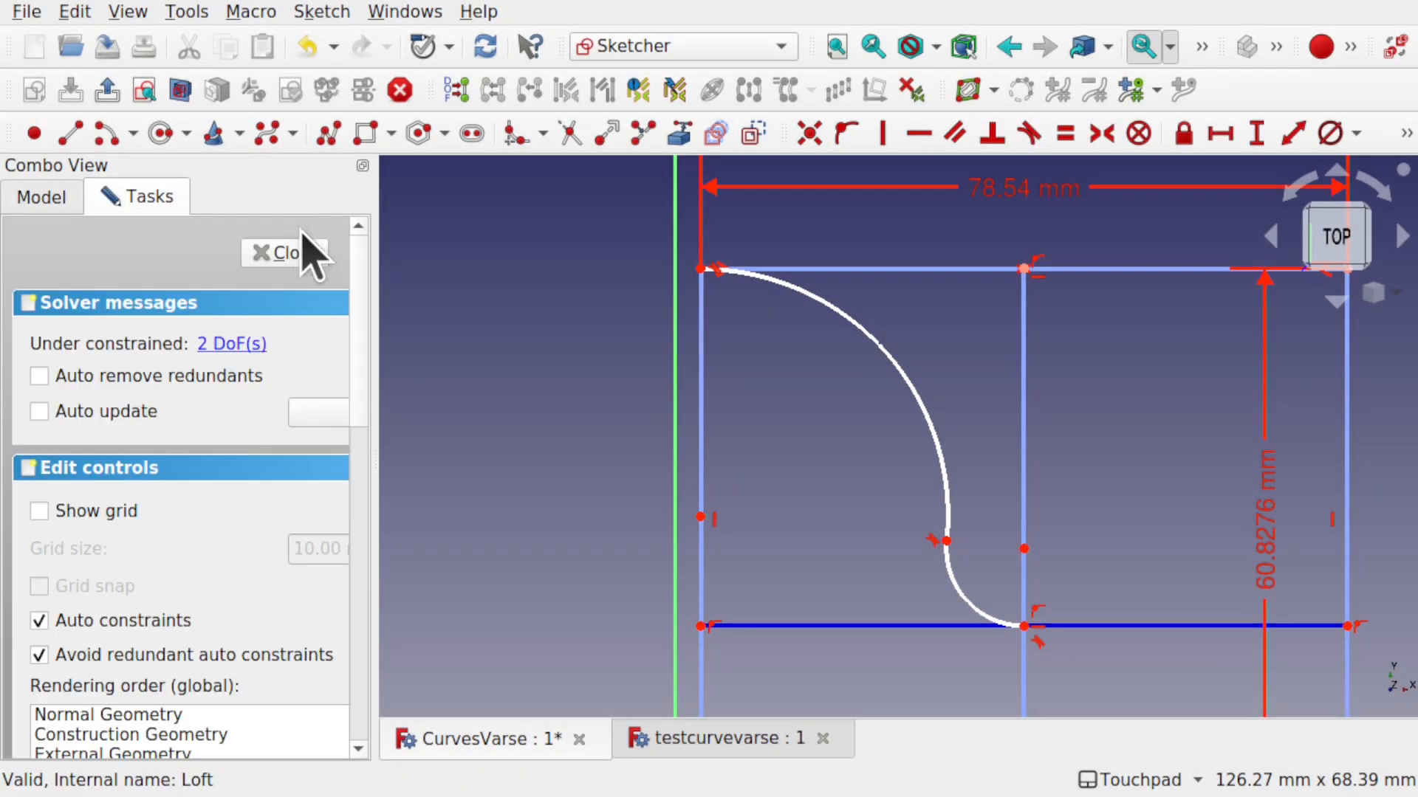
click(286, 254)
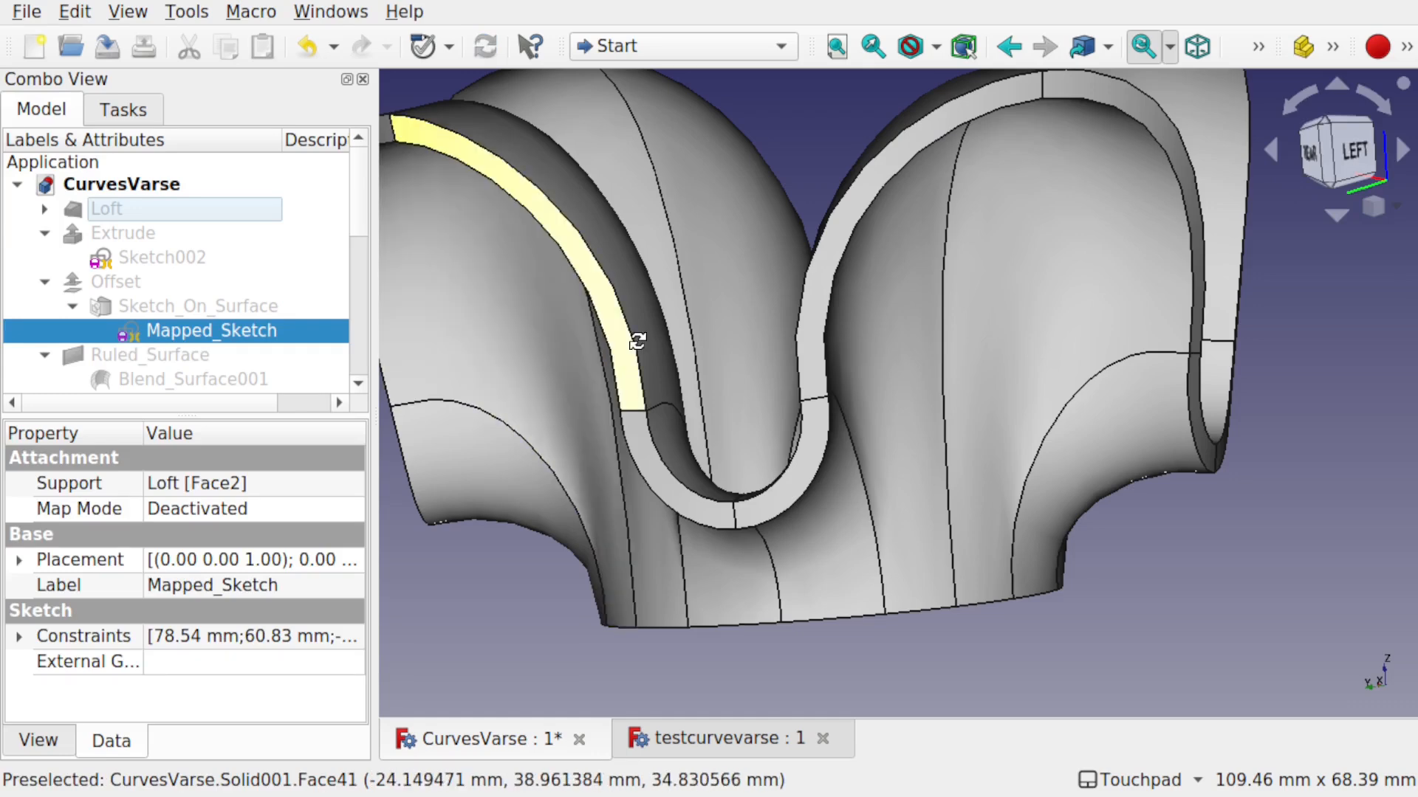
- Examine the updated solid's wavy rim and base ring from several sides
mouse_move(636, 342)
alt+mouse_down()
mouse_move(906, 320)
mouse_move(687, 301)
mouse_move(708, 358)
mouse_move(684, 324)
mouse_move(721, 385)
mouse_move(911, 395)
alt+mouse_up()
scroll(688, 303, down, 6)
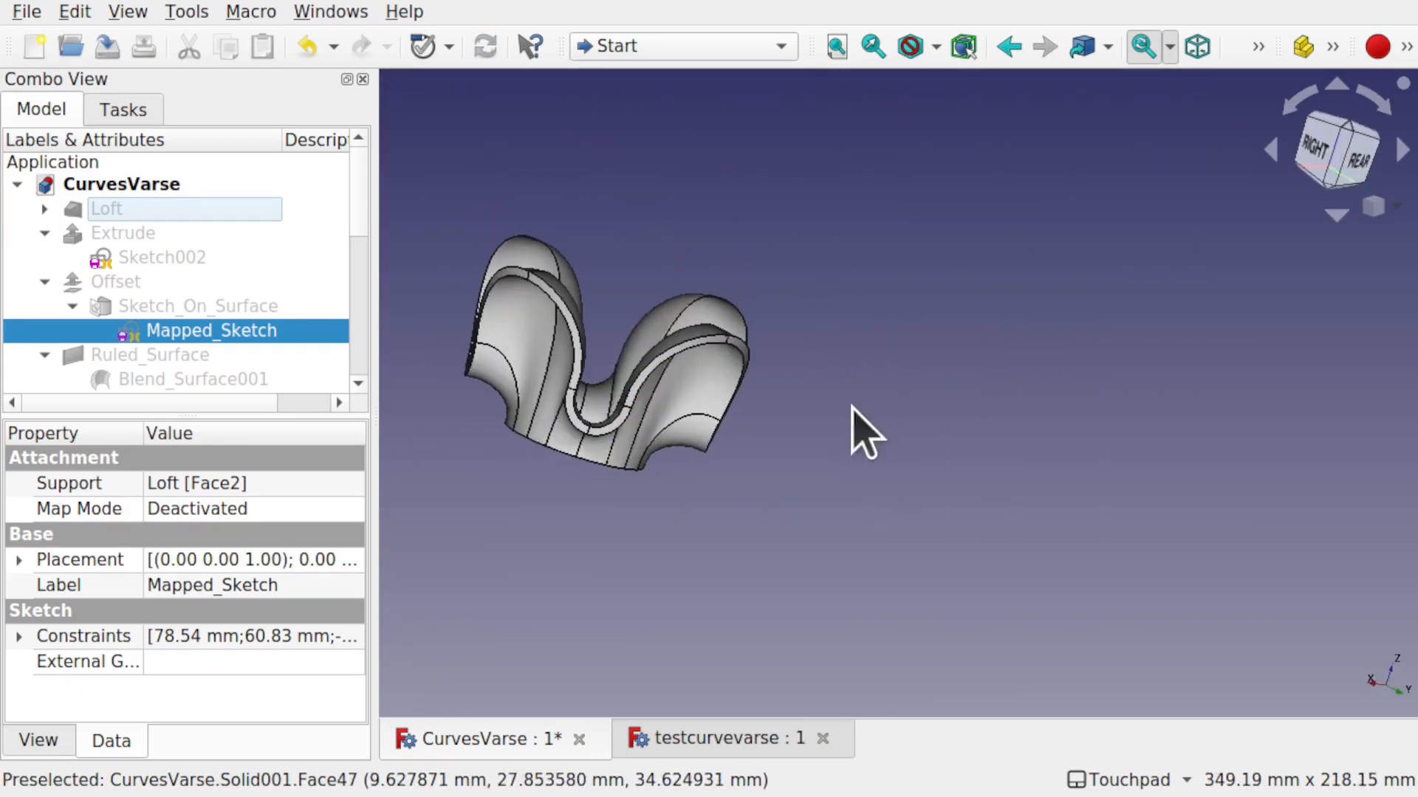
alt+drag(649, 373, 936, 427)
scroll(722, 380, up, 4)
alt+drag(721, 379, 876, 380)
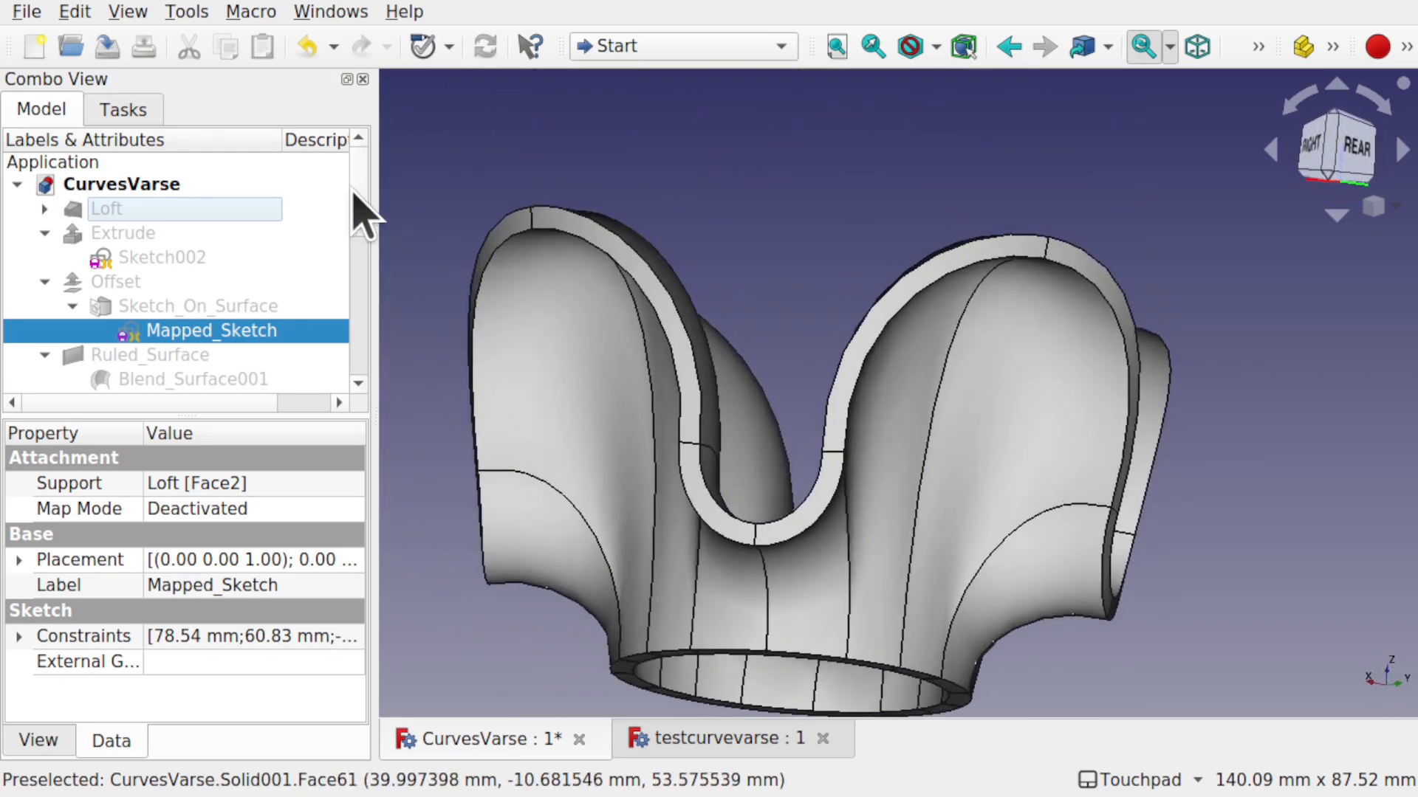
- Examine the reshaped CurvesVarse solid from above and compare it with the wavy shape in the testcurvevarse document
scroll(359, 191, down, 3)
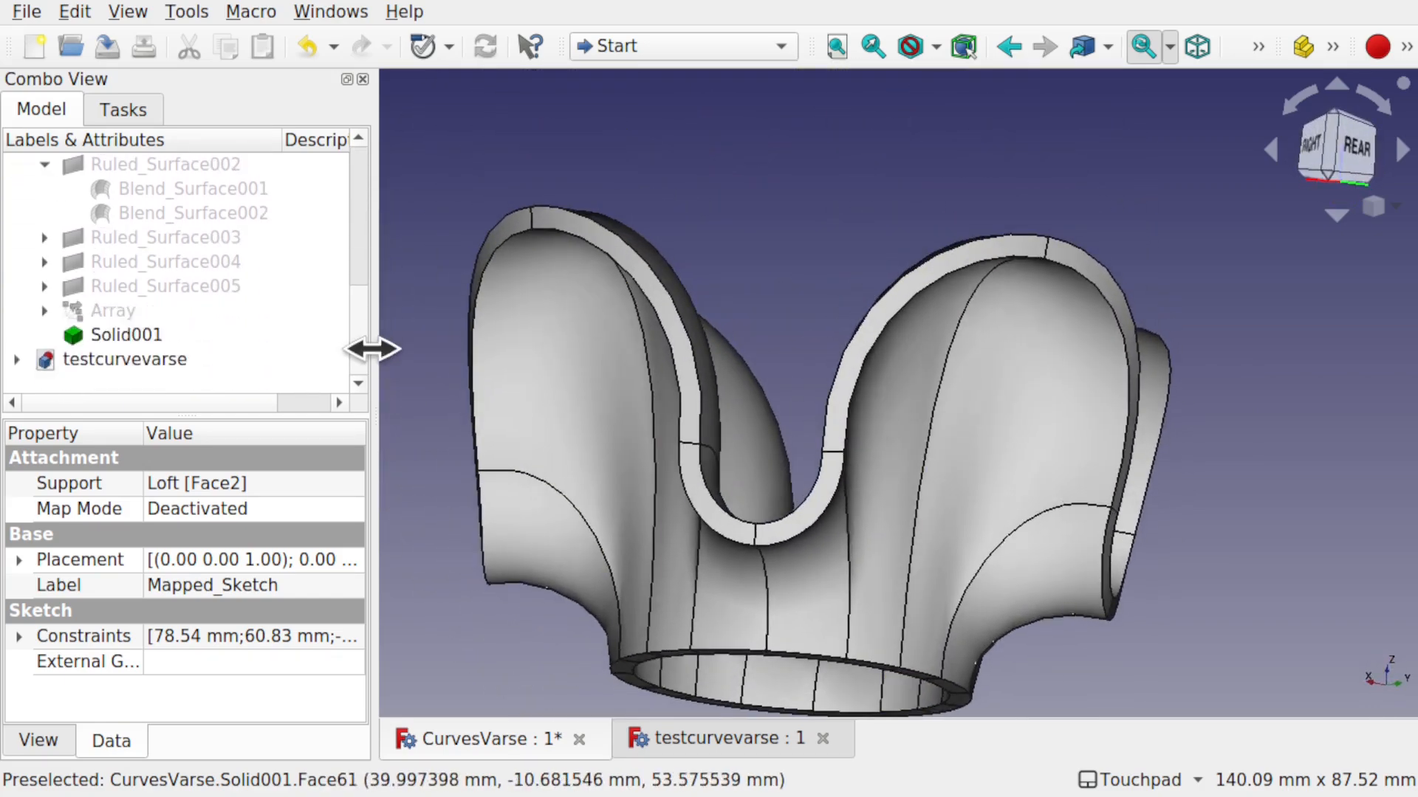
alt+drag(712, 332, 912, 593)
scroll(912, 593, down, 3)
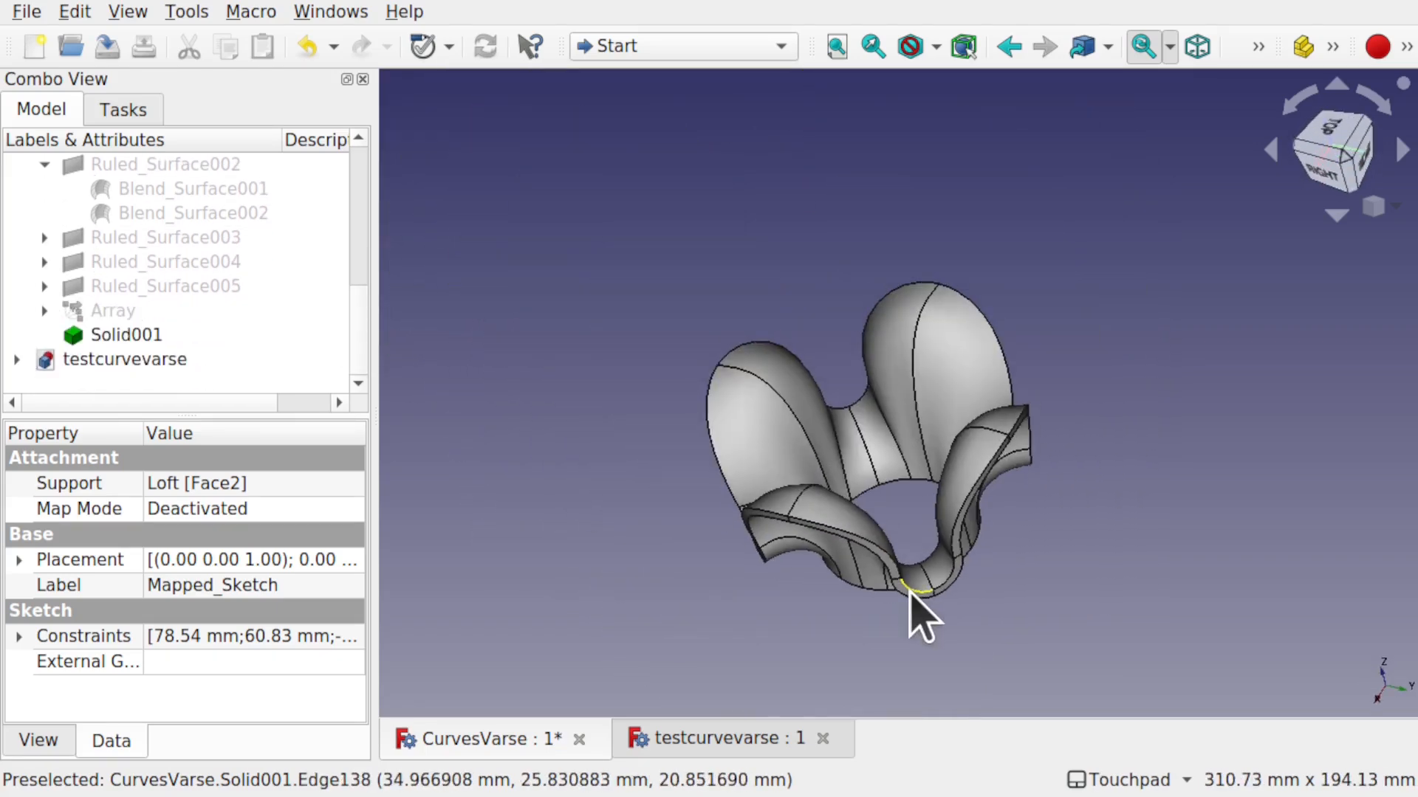
click(728, 739)
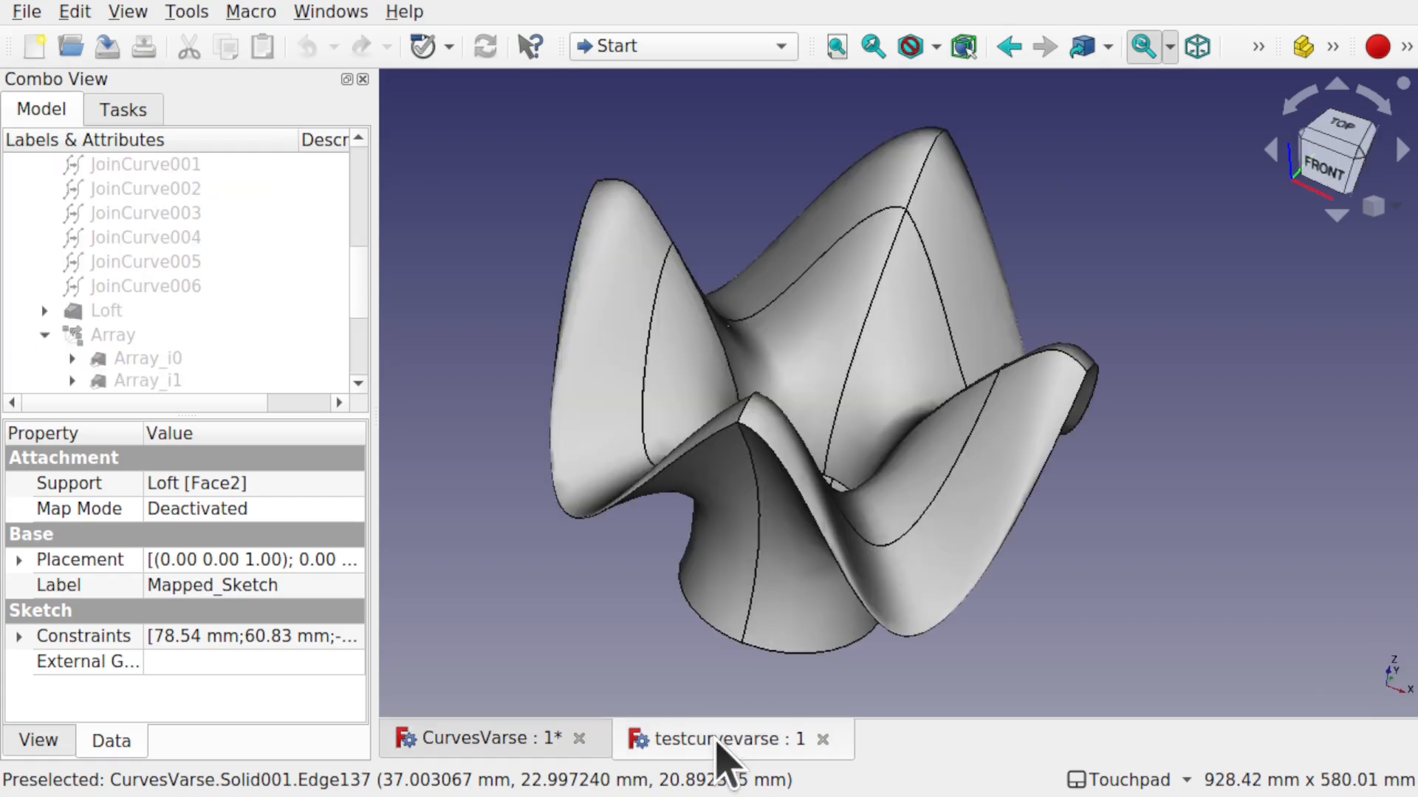
alt+drag(747, 601, 1006, 269)
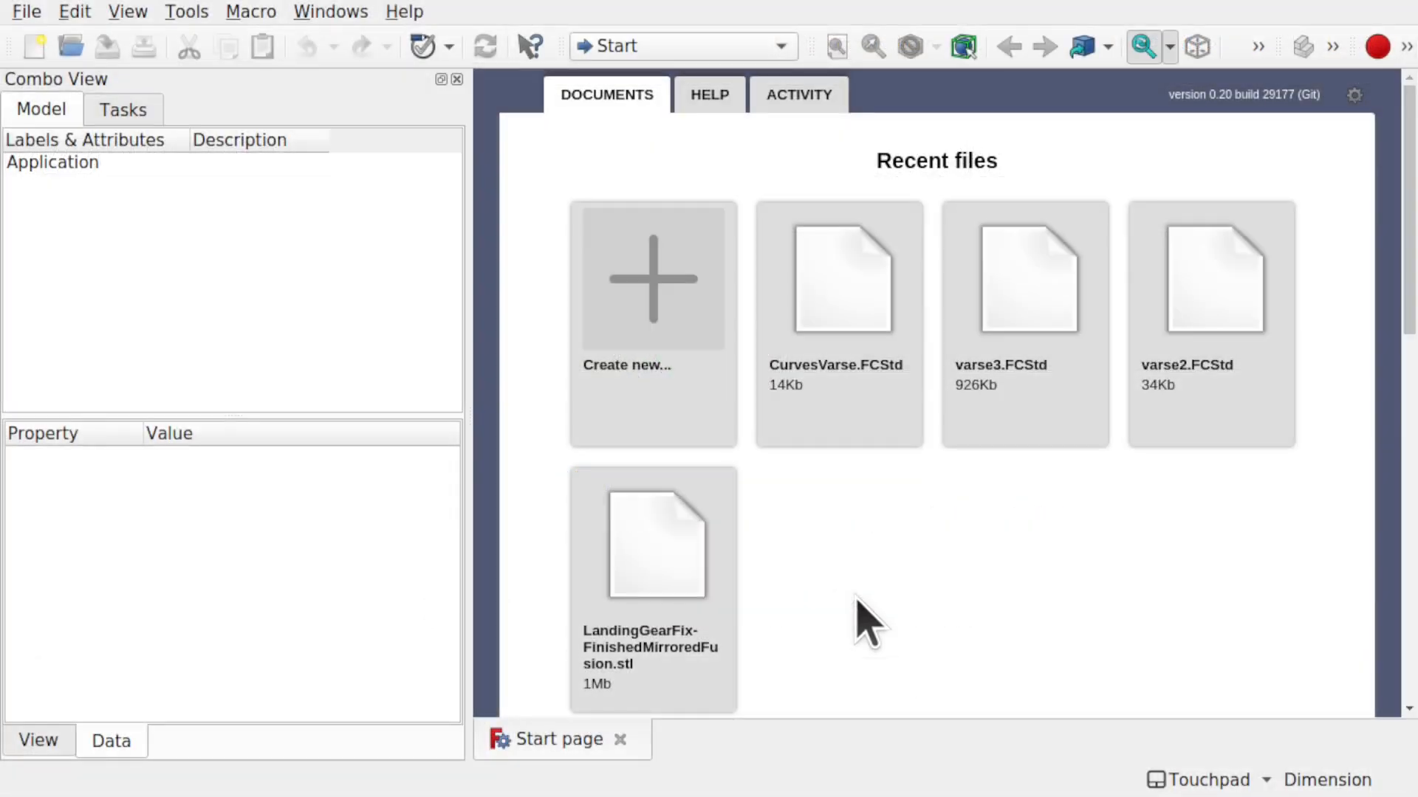
- Create a new document and look up the Curves workbench in the Addon Manager by filtering for "curves"
click(657, 343)
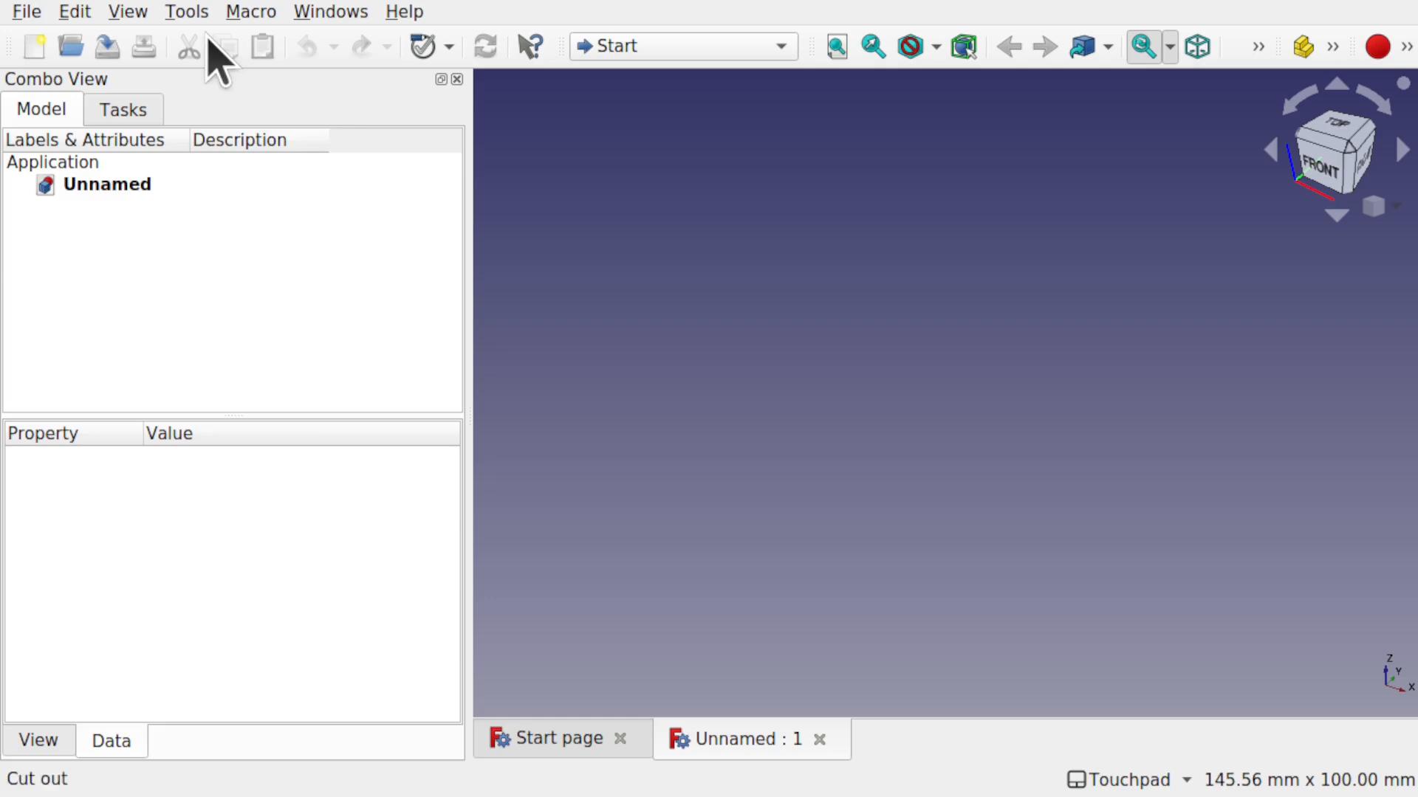
click(188, 13)
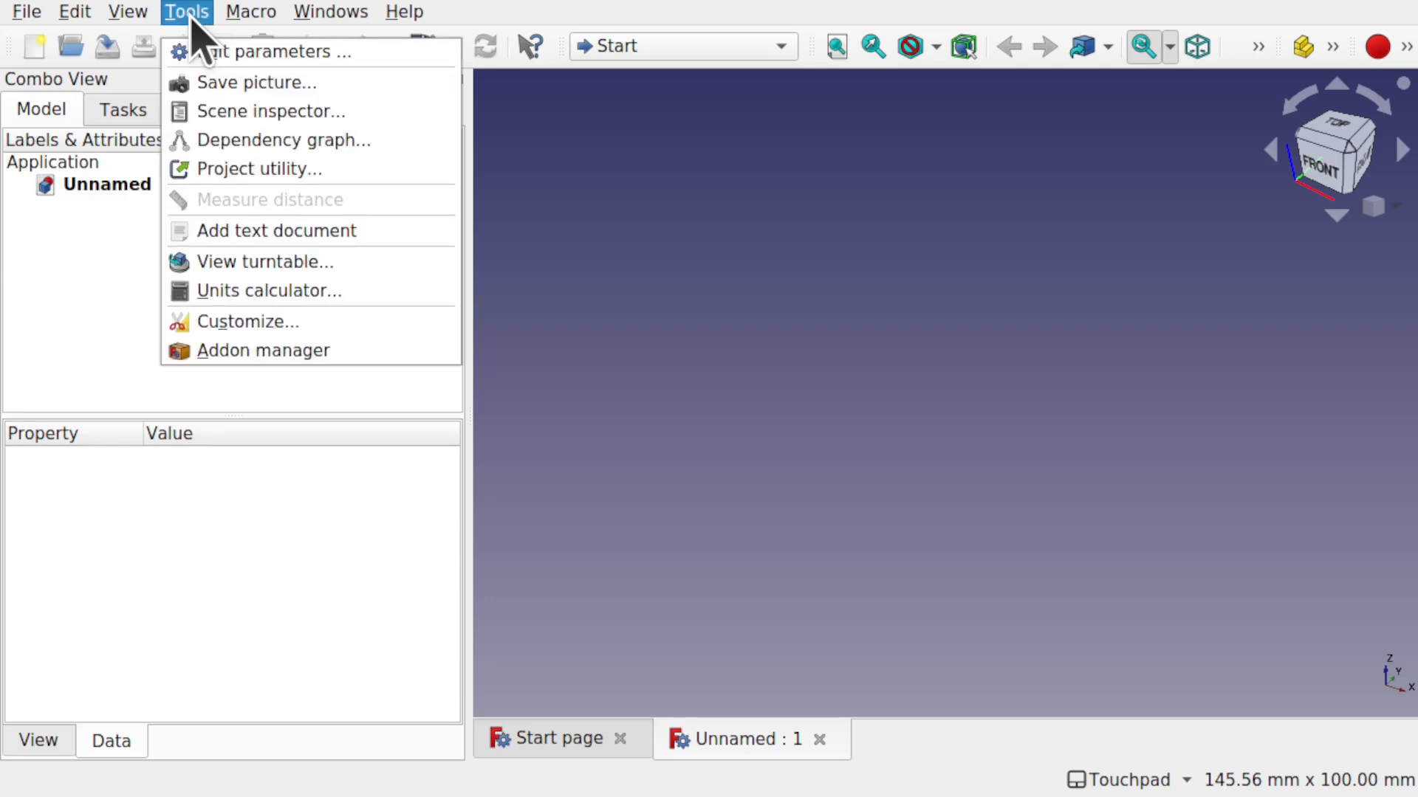
click(292, 356)
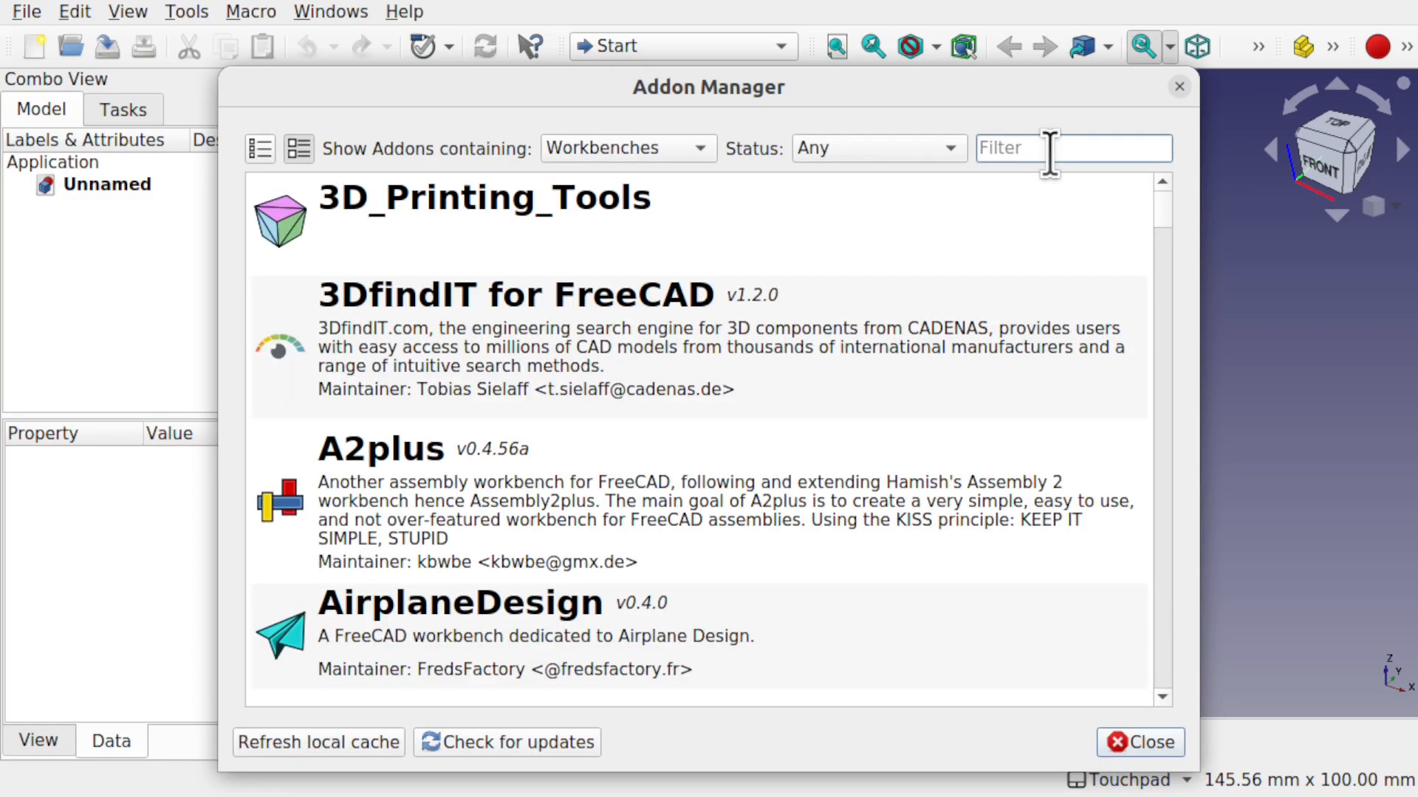
text(curves)
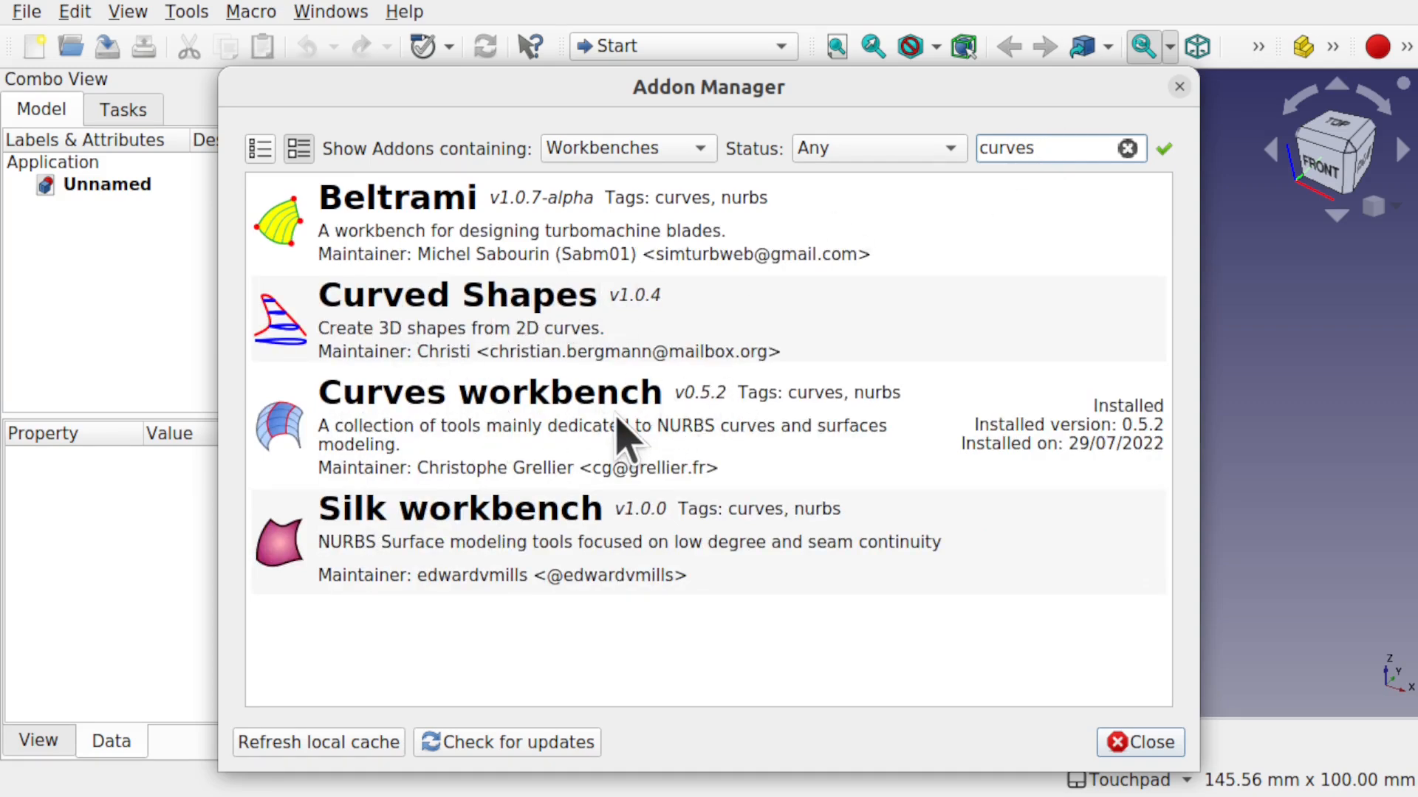
click(1130, 743)
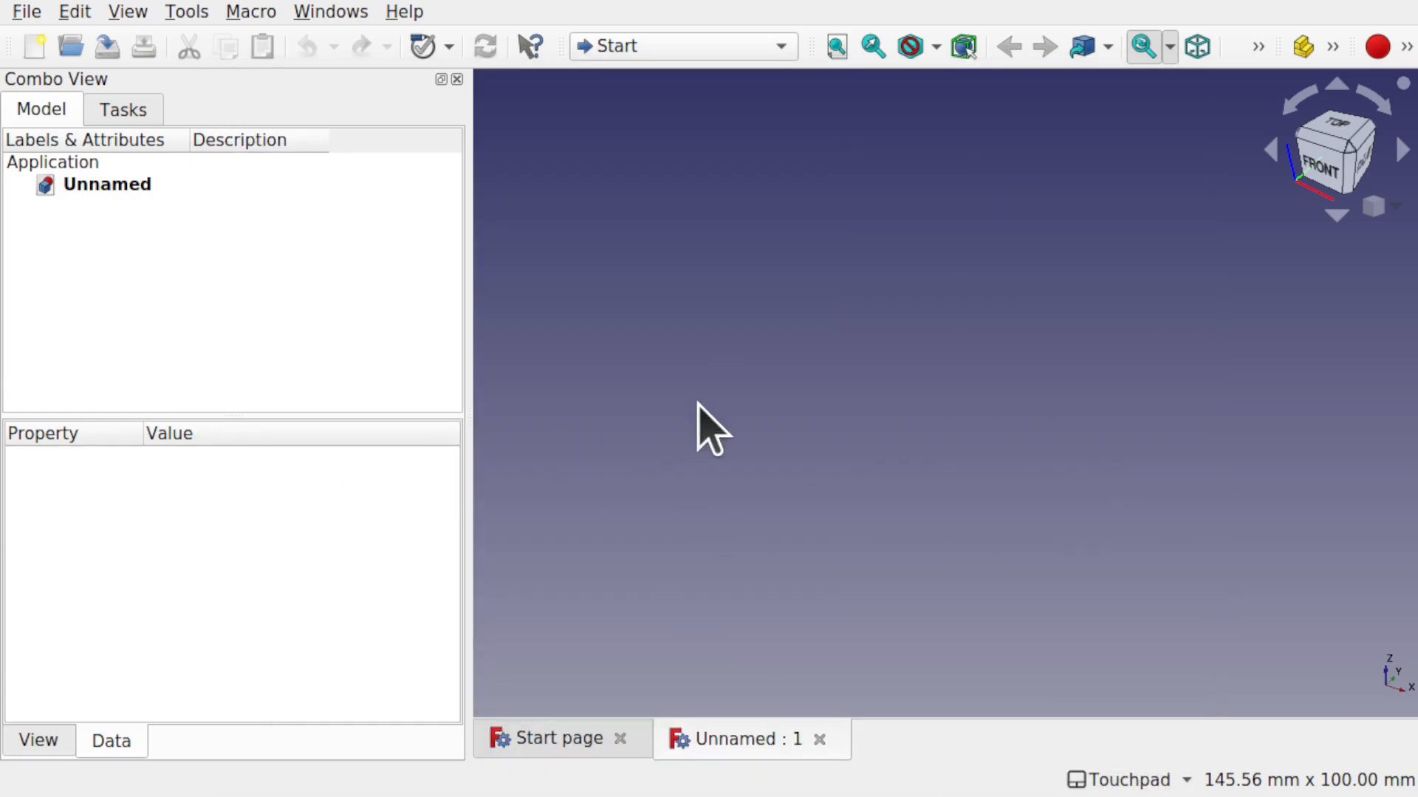
- Switch to the Sketcher workbench and create a new sketch on the XY-Plane
click(663, 46)
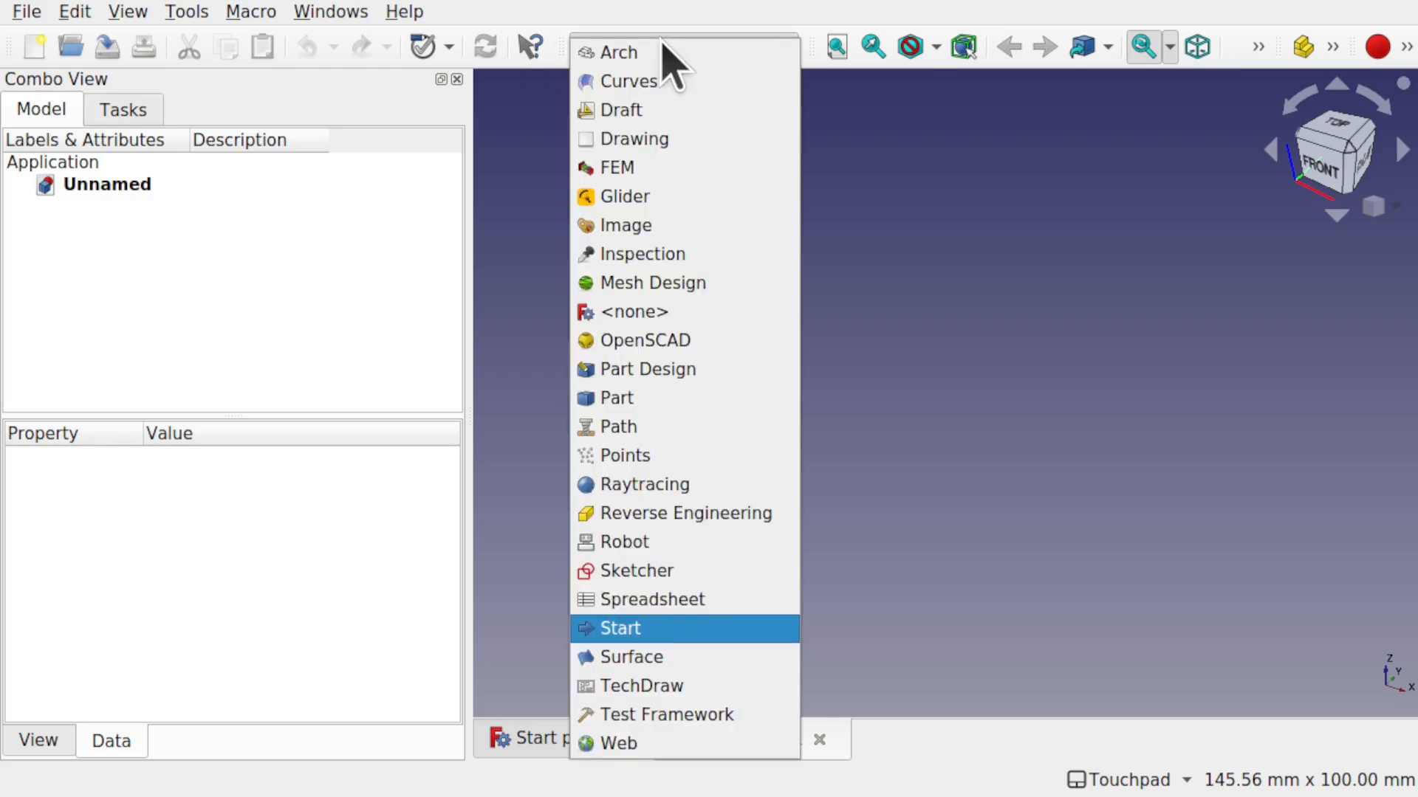
click(720, 571)
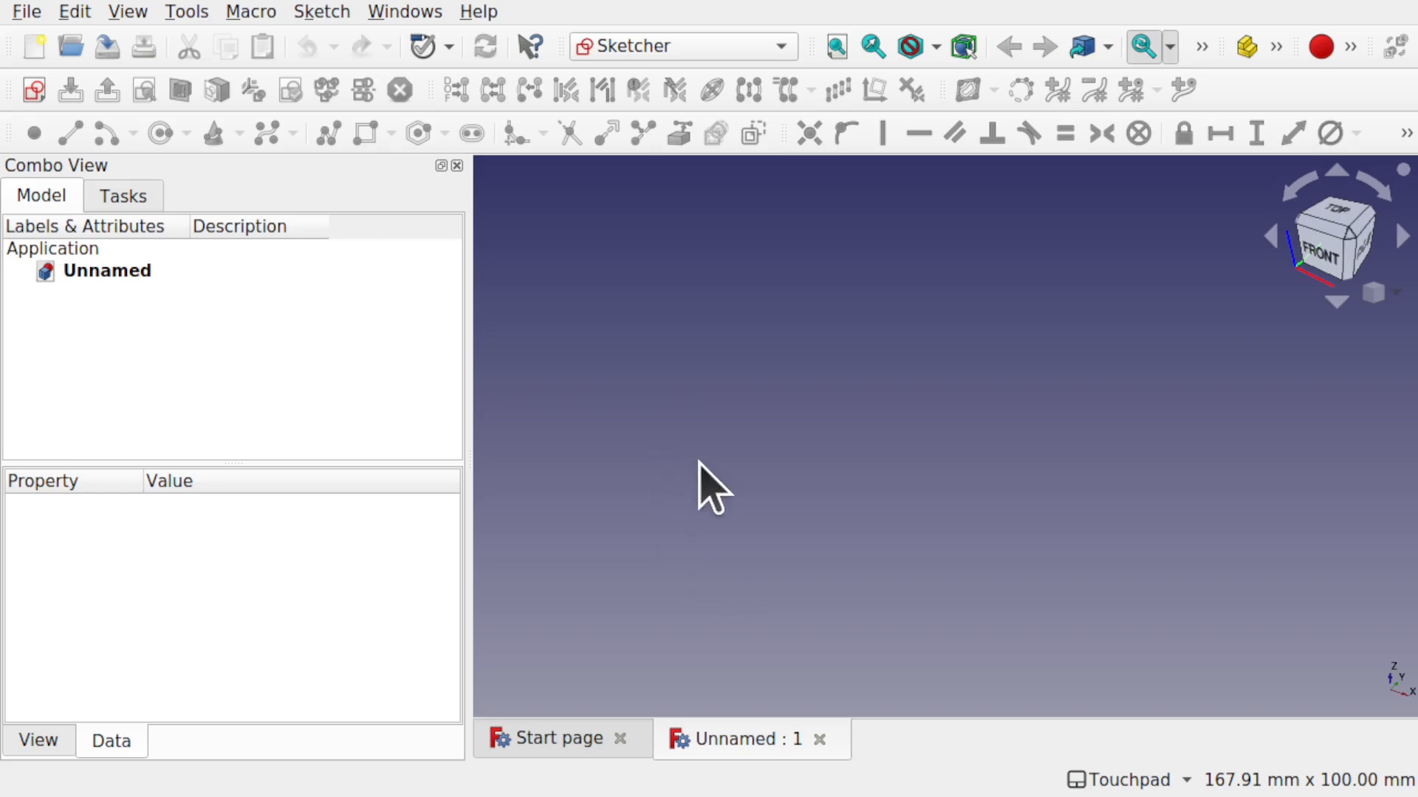
click(35, 90)
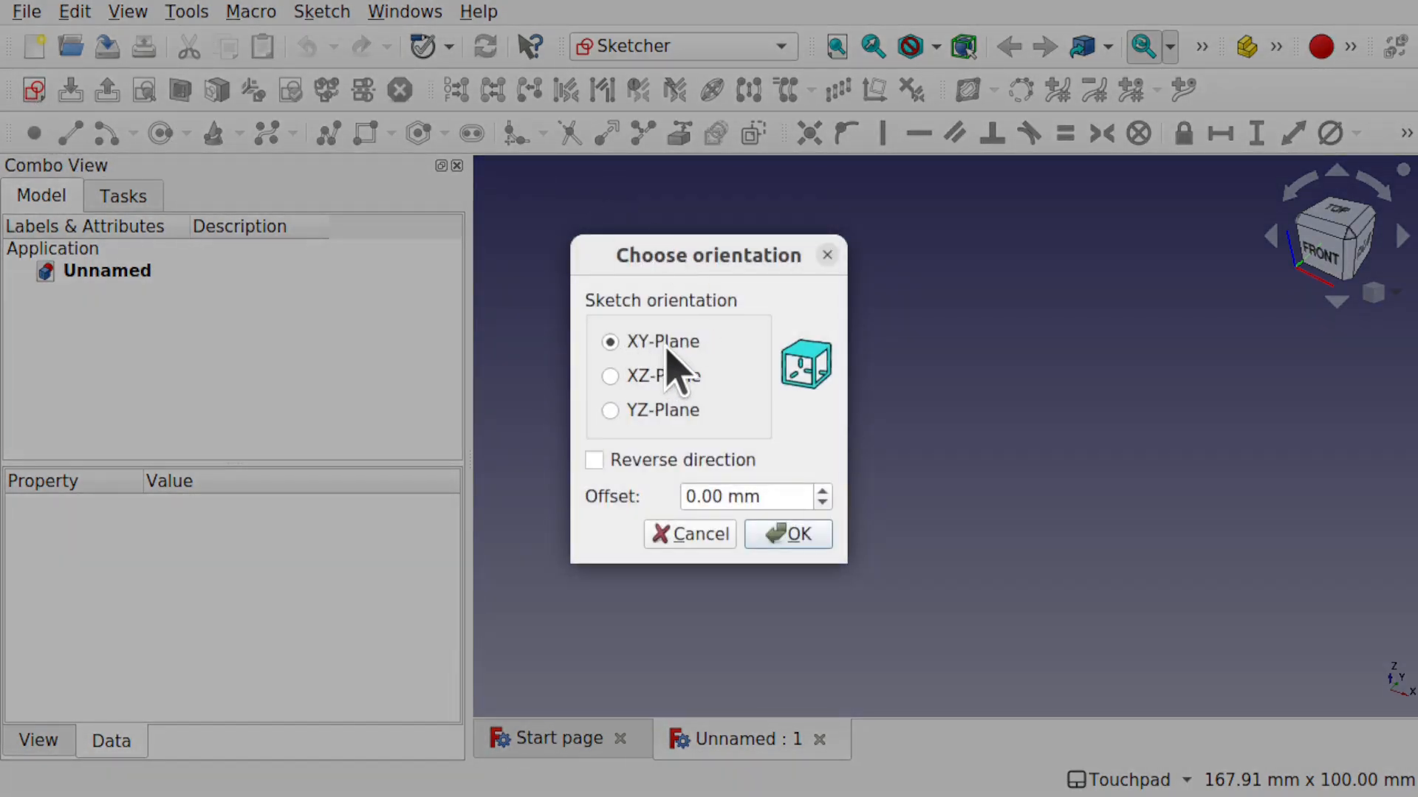
click(798, 534)
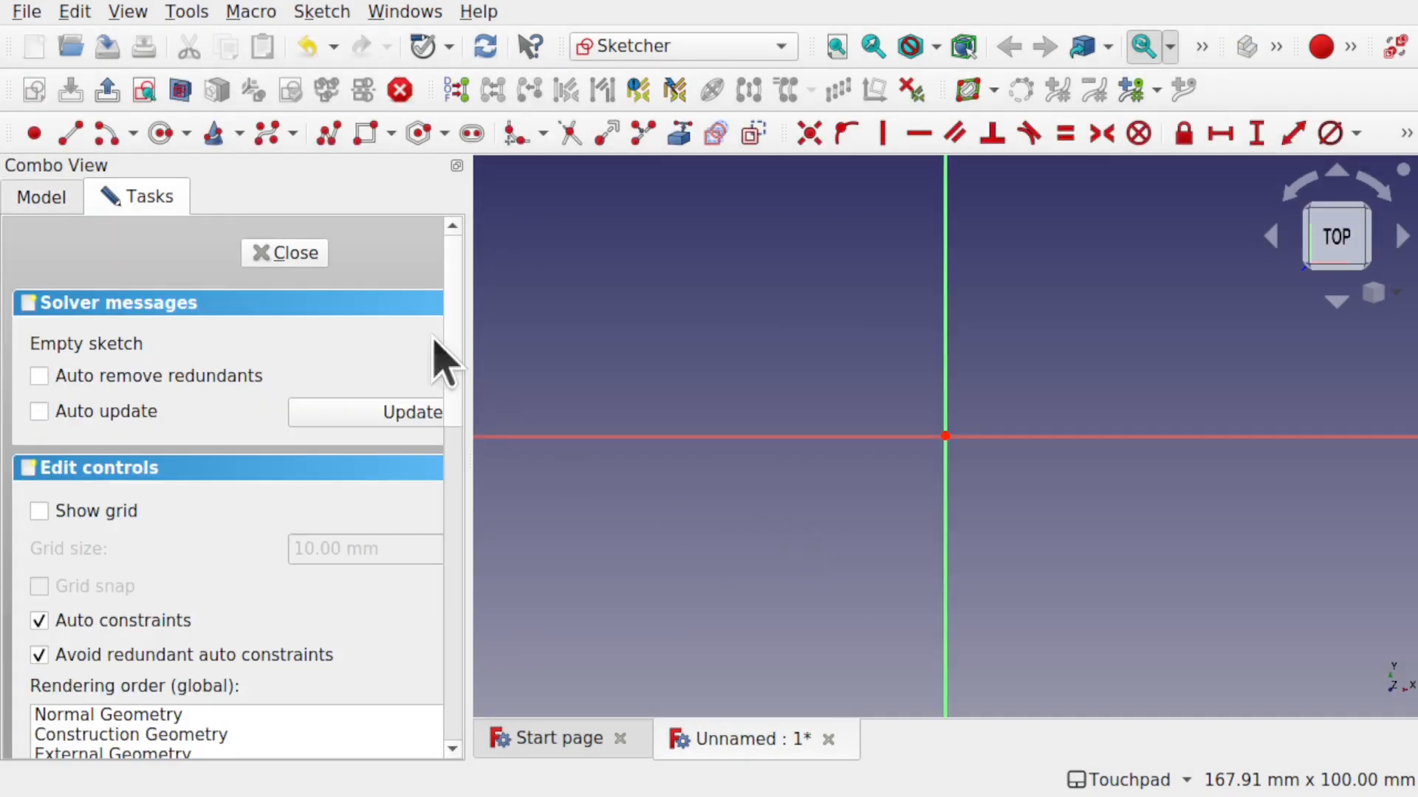
- Draw two quarter arcs of about 29 mm radius centred on the origin, forming the half circle on the negative X side
click(133, 135)
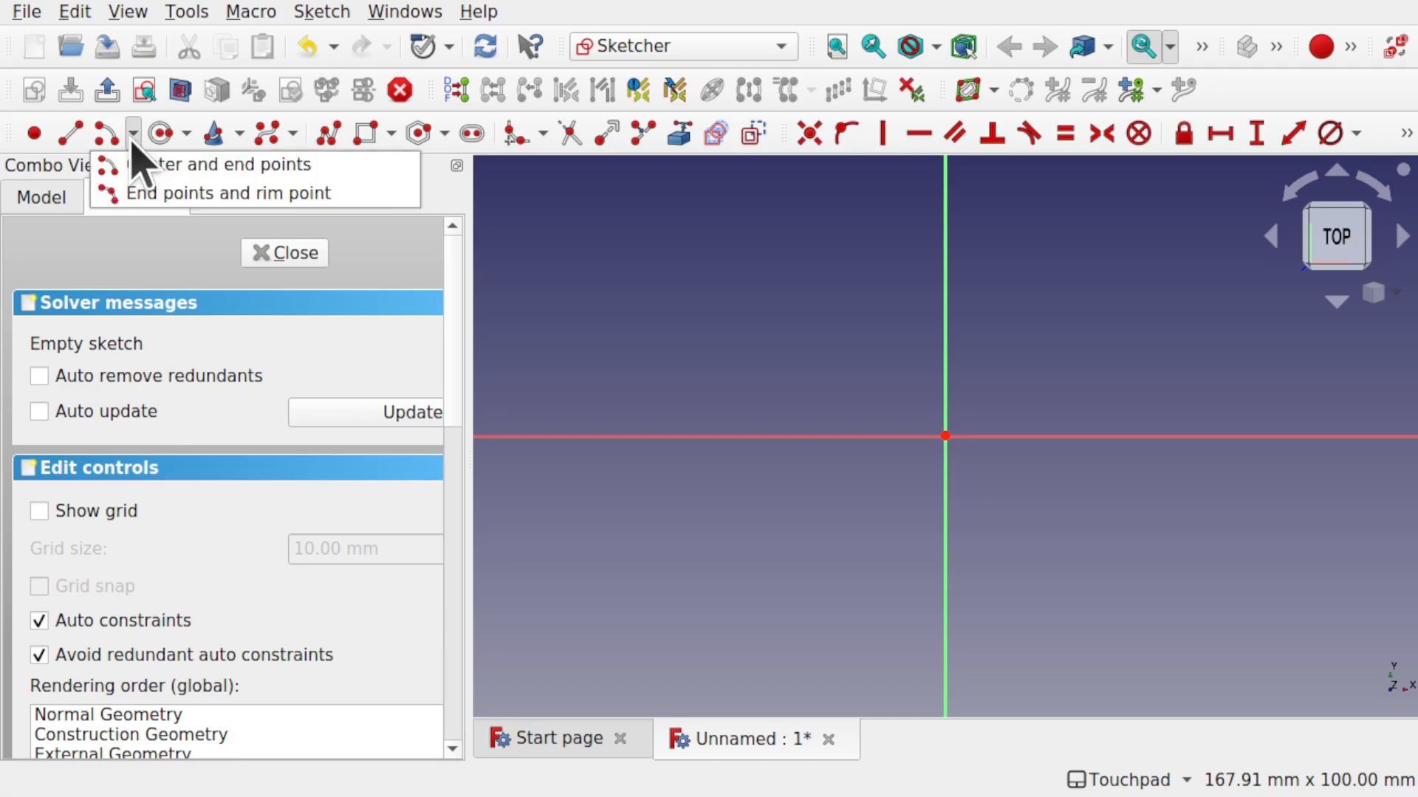
click(235, 172)
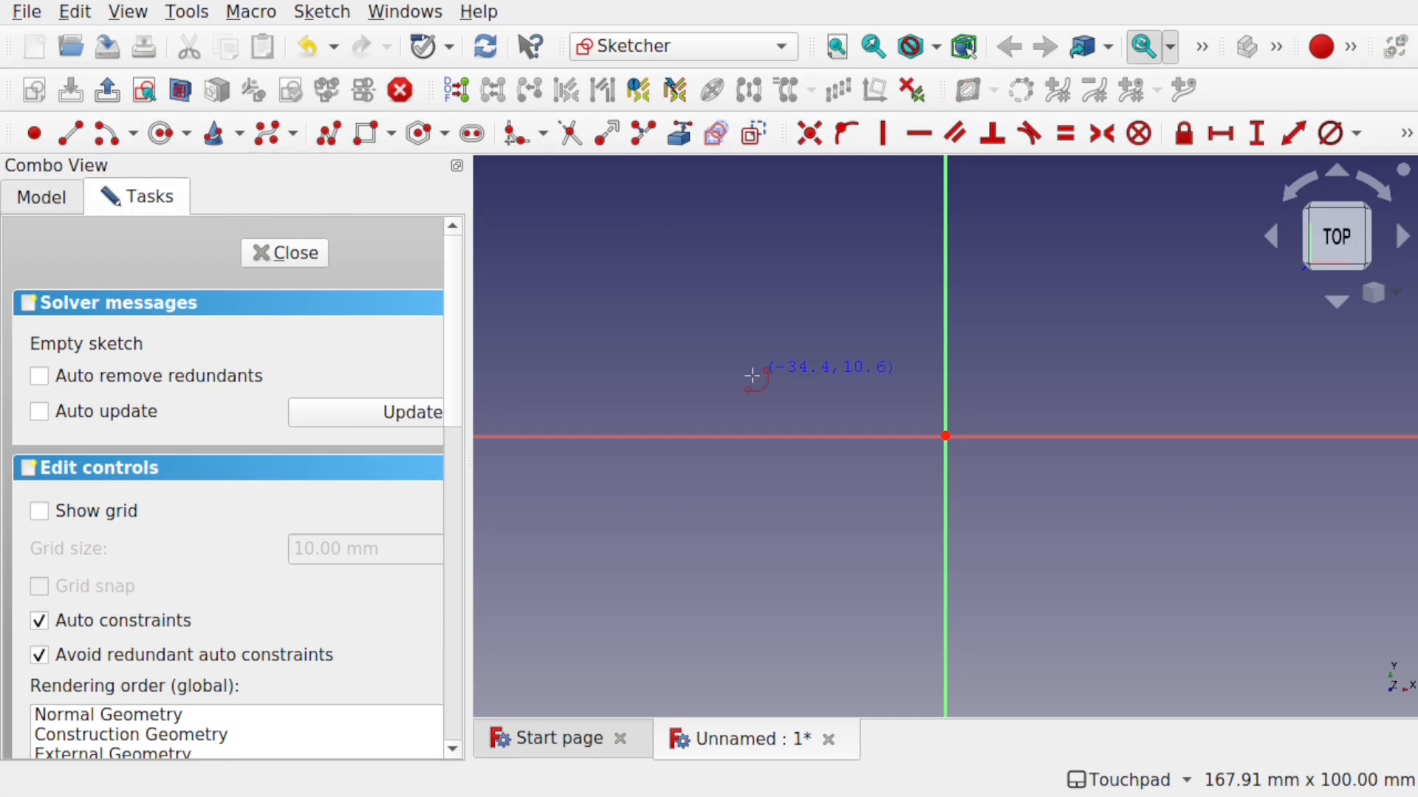
click(945, 436)
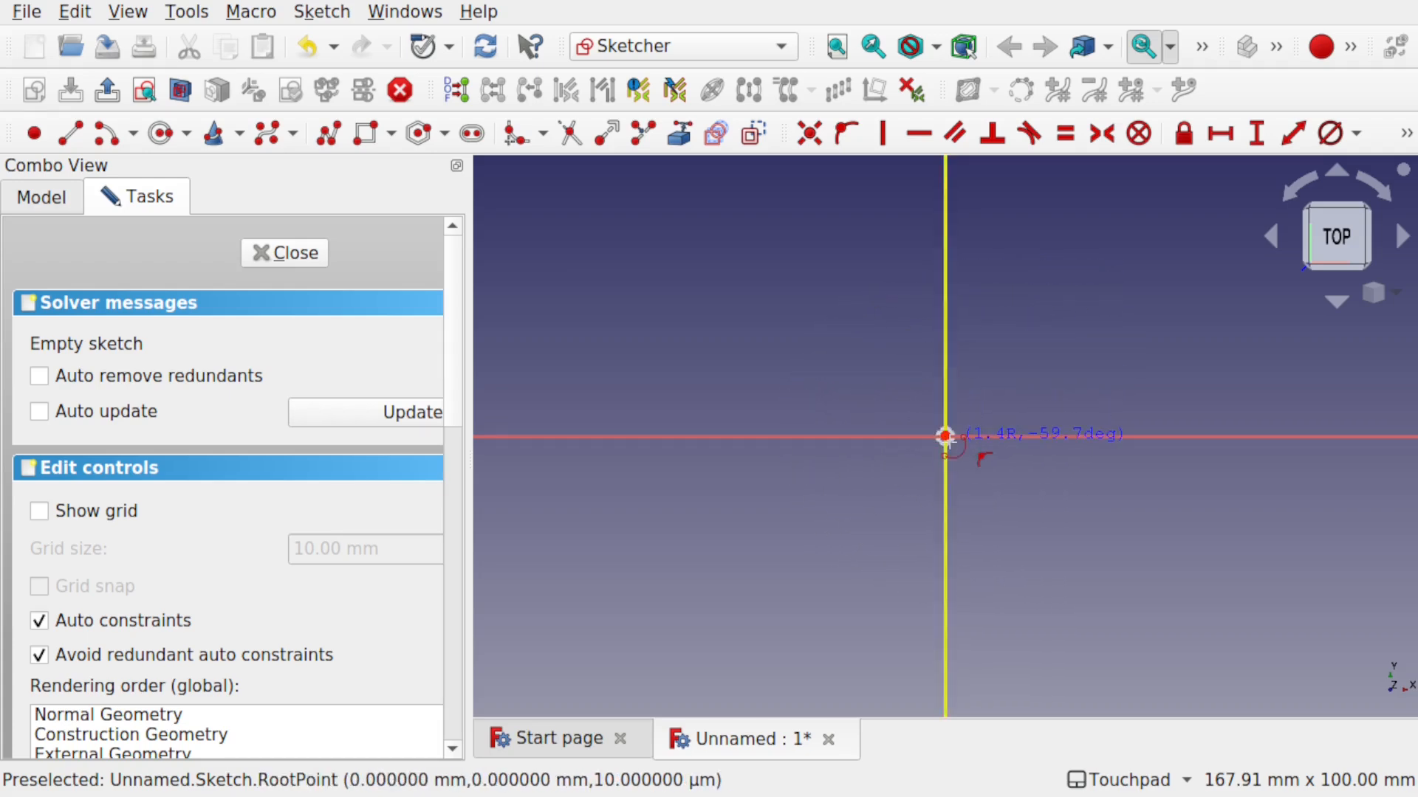
click(946, 274)
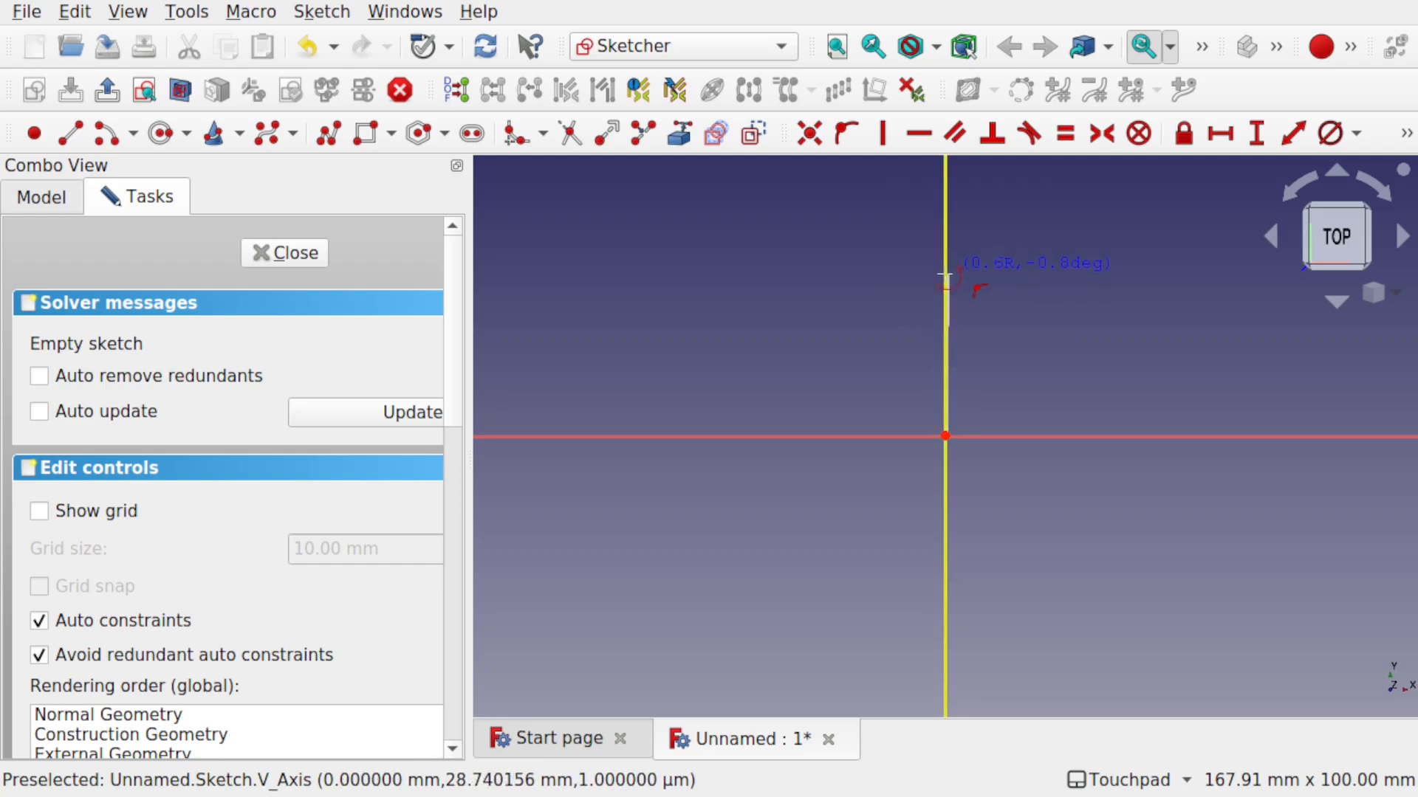
click(799, 436)
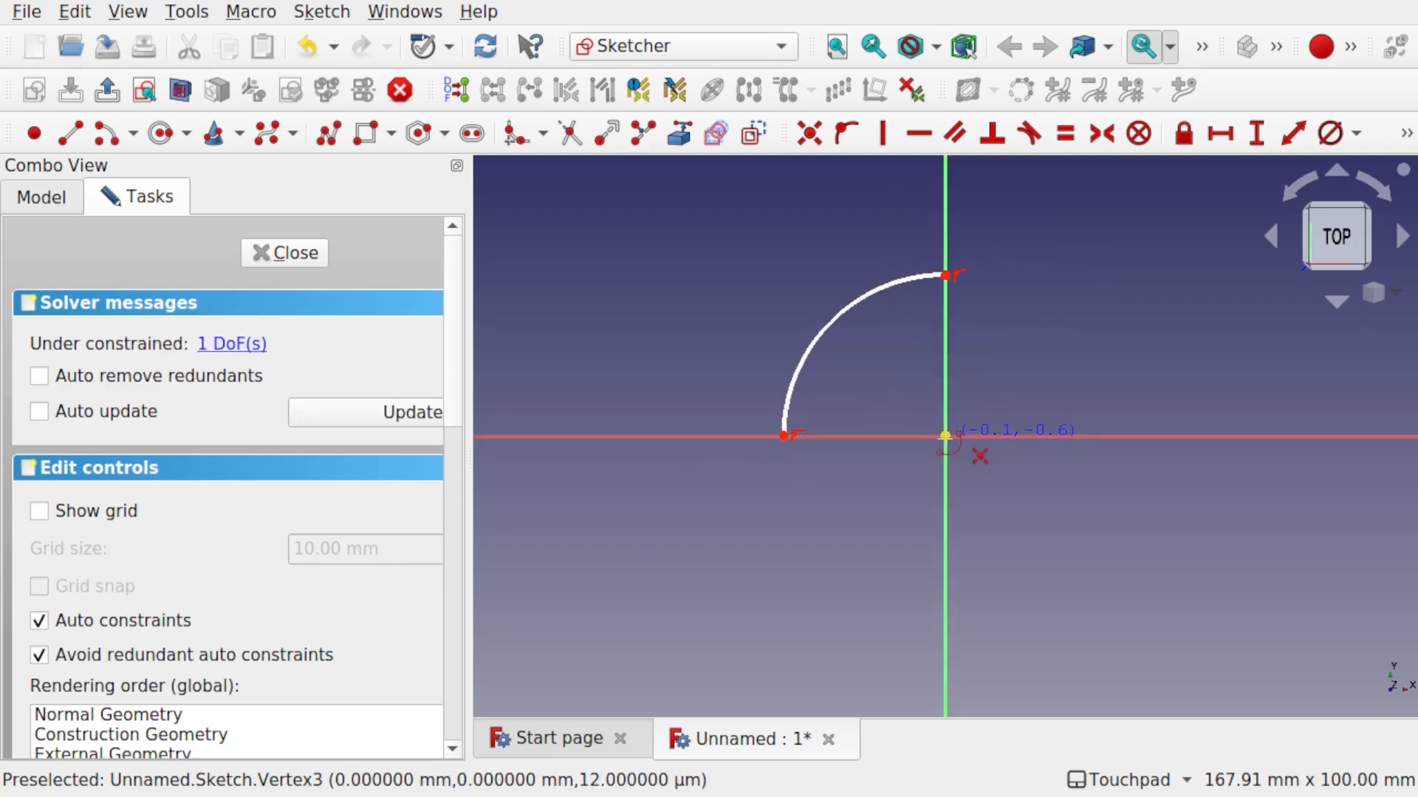
click(945, 436)
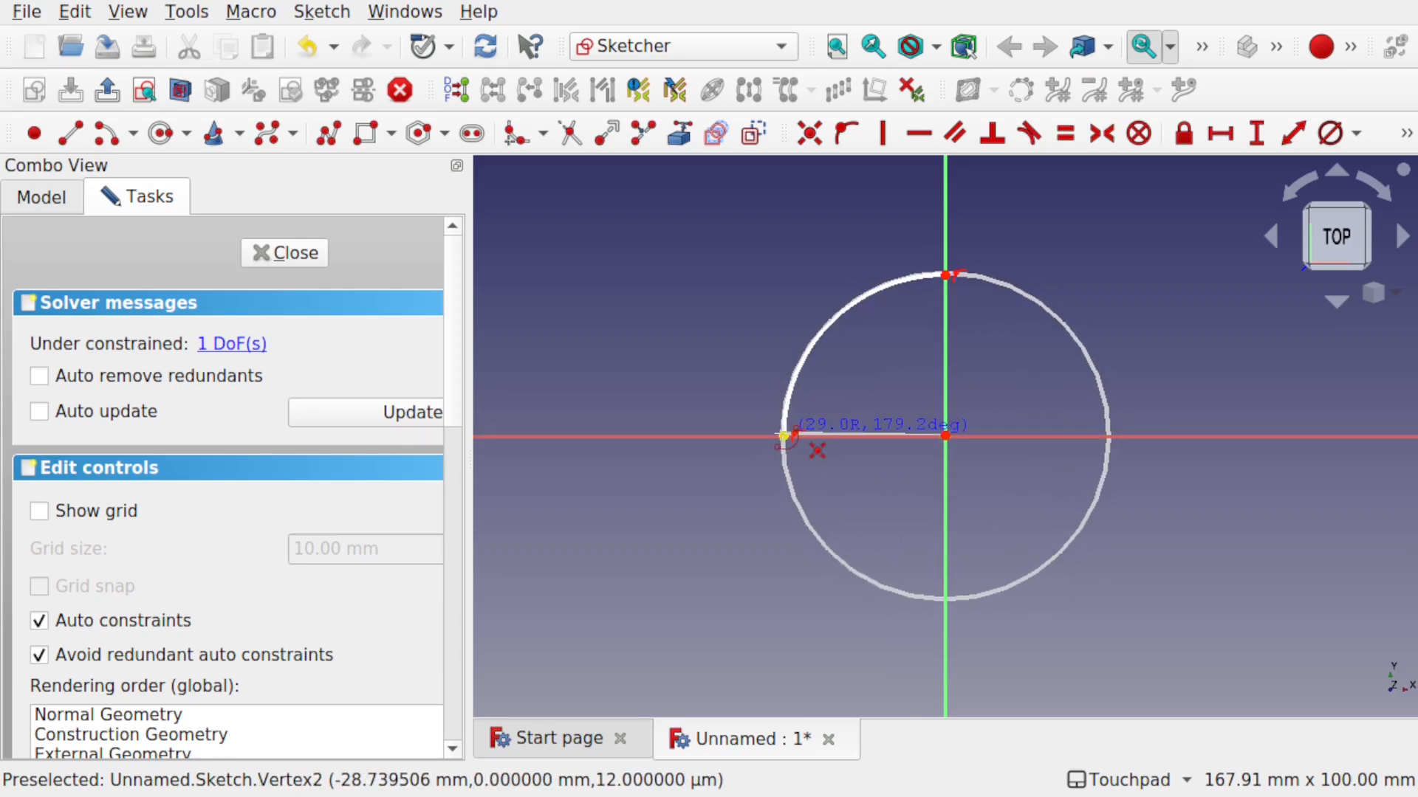
click(786, 435)
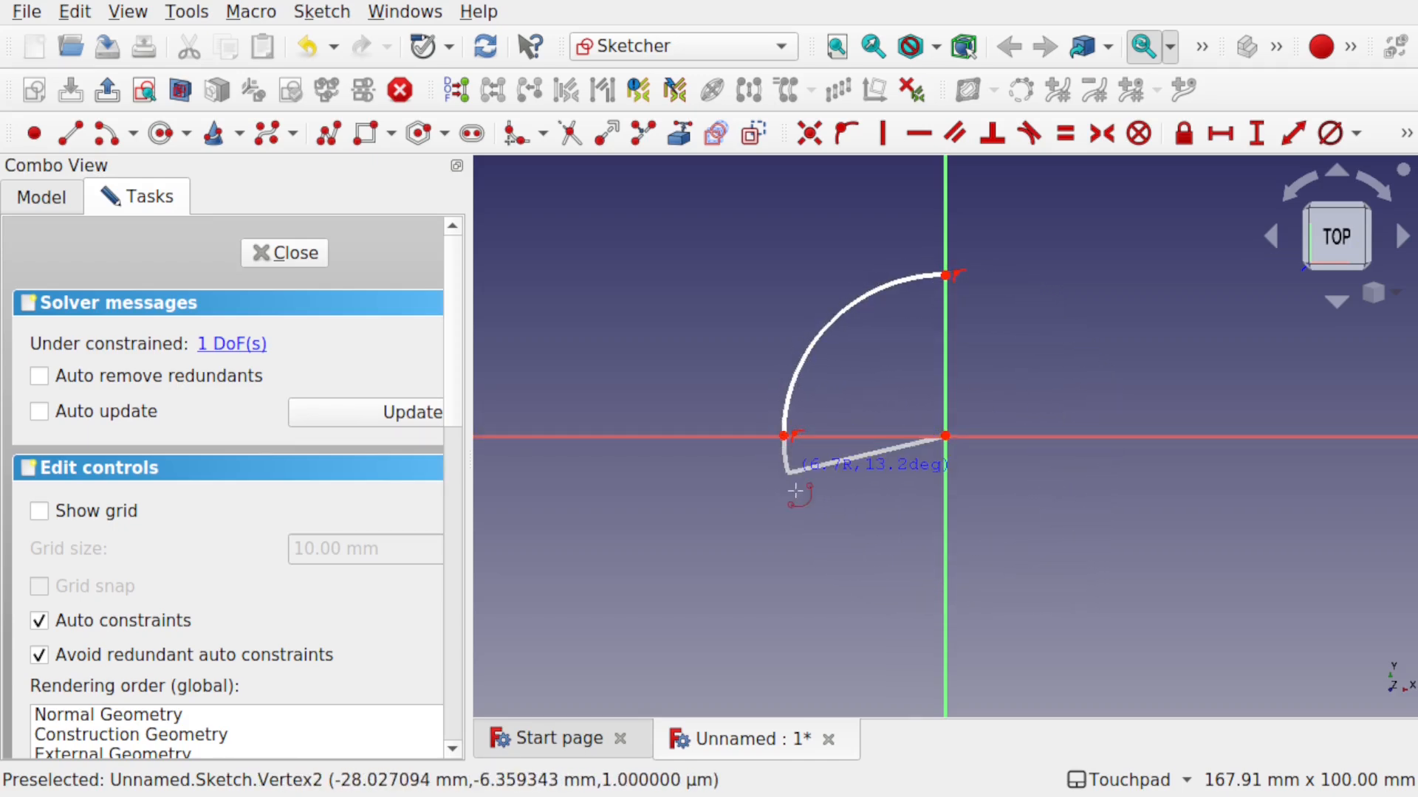
click(945, 594)
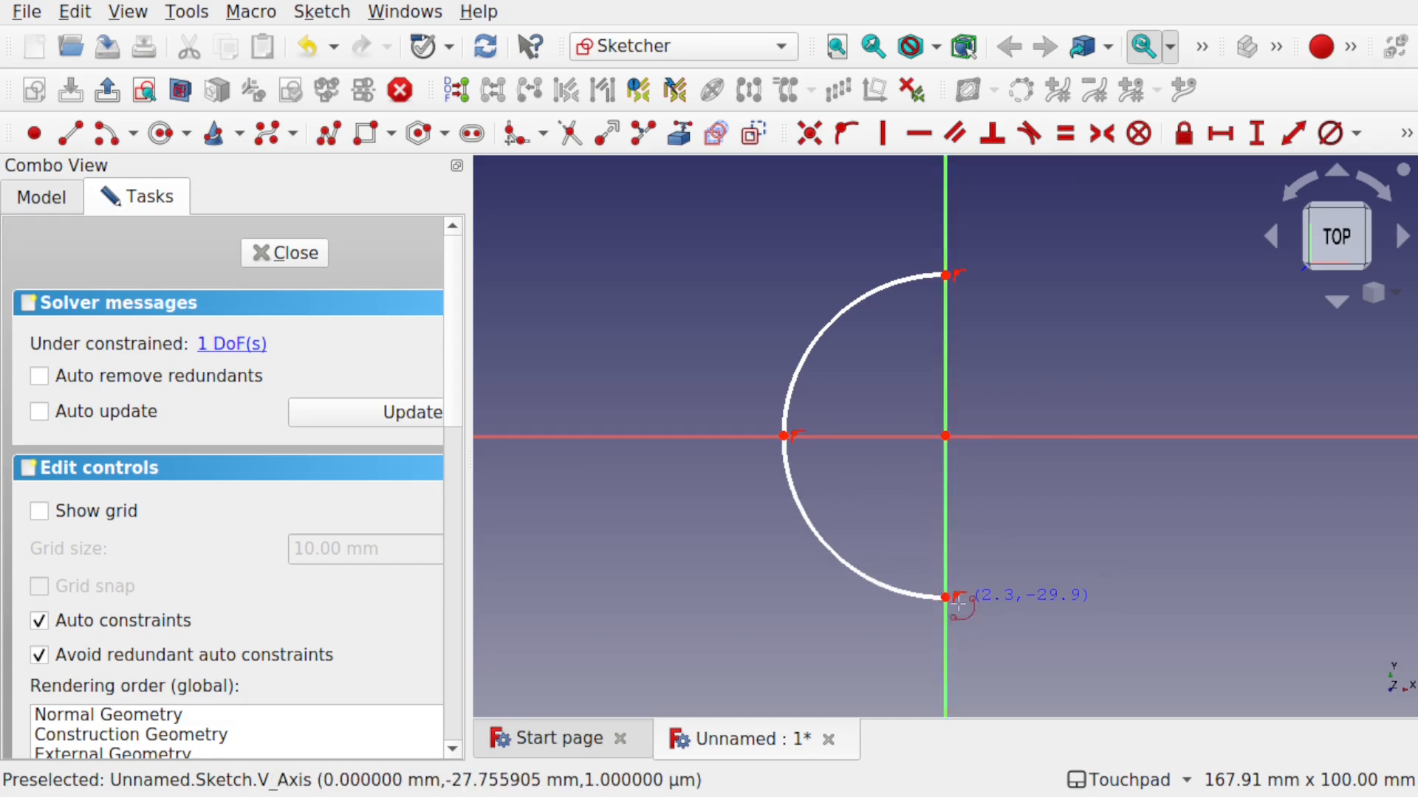
- Complete the circle with two more origin-centred quarter arcs on the positive X side, ending on the existing arc endpoints and axes
click(945, 436)
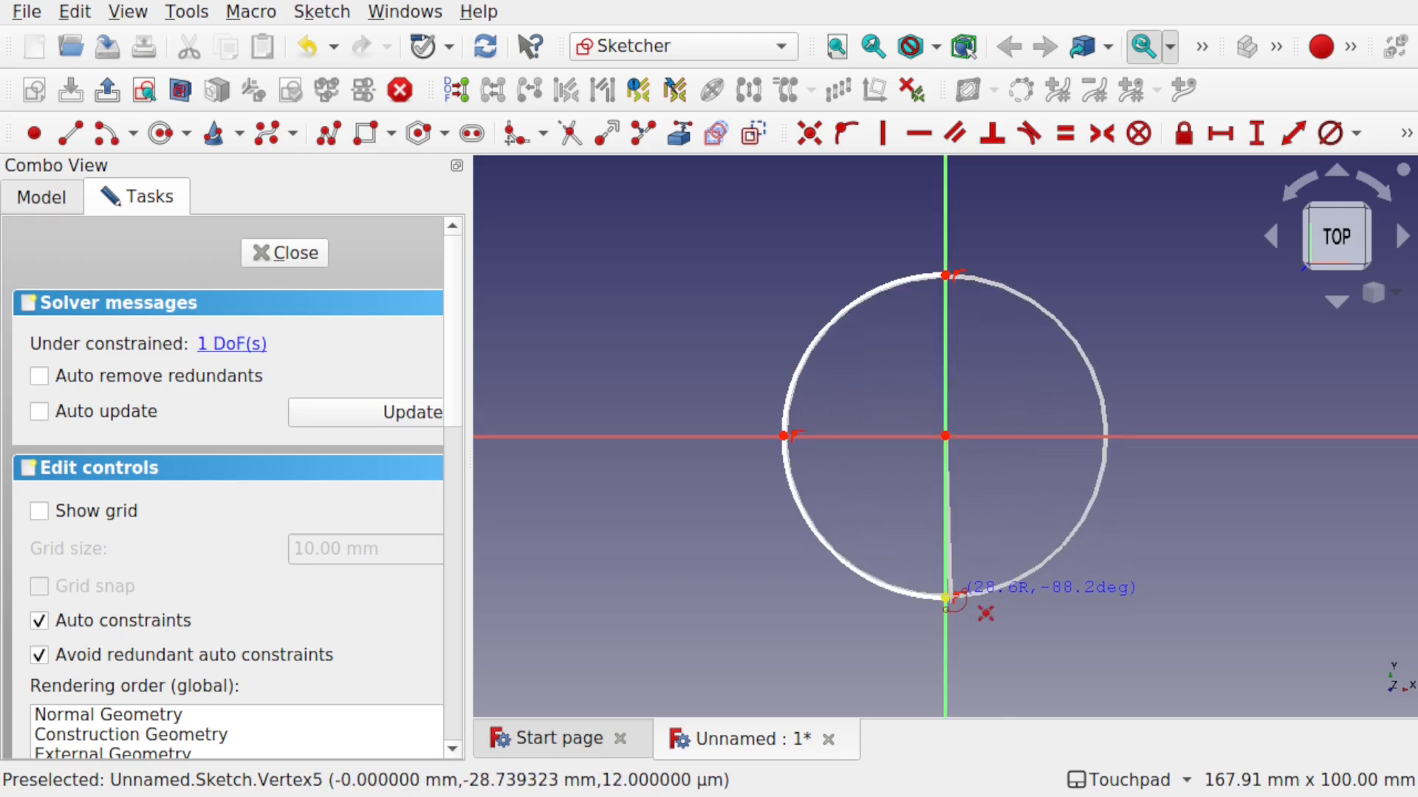
click(946, 597)
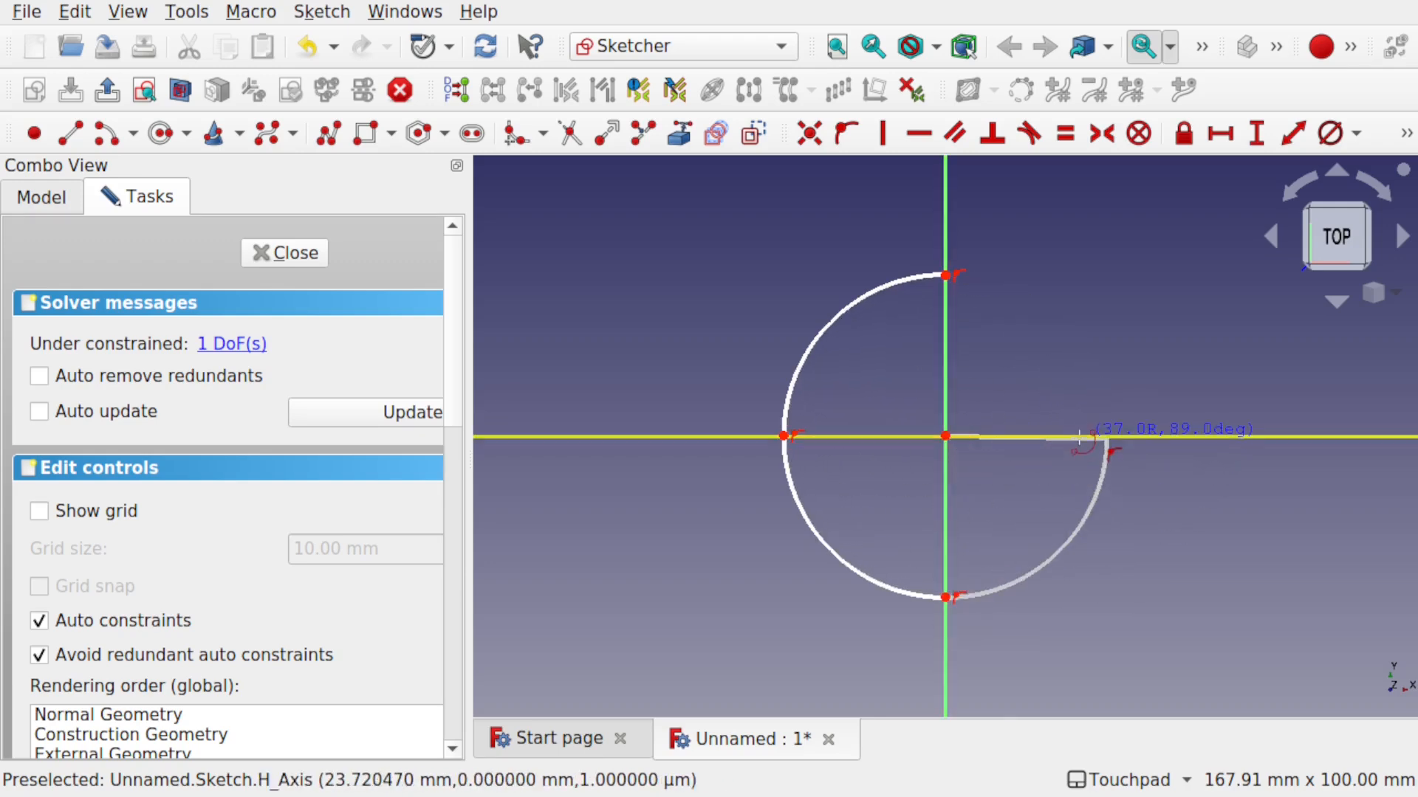
click(1098, 437)
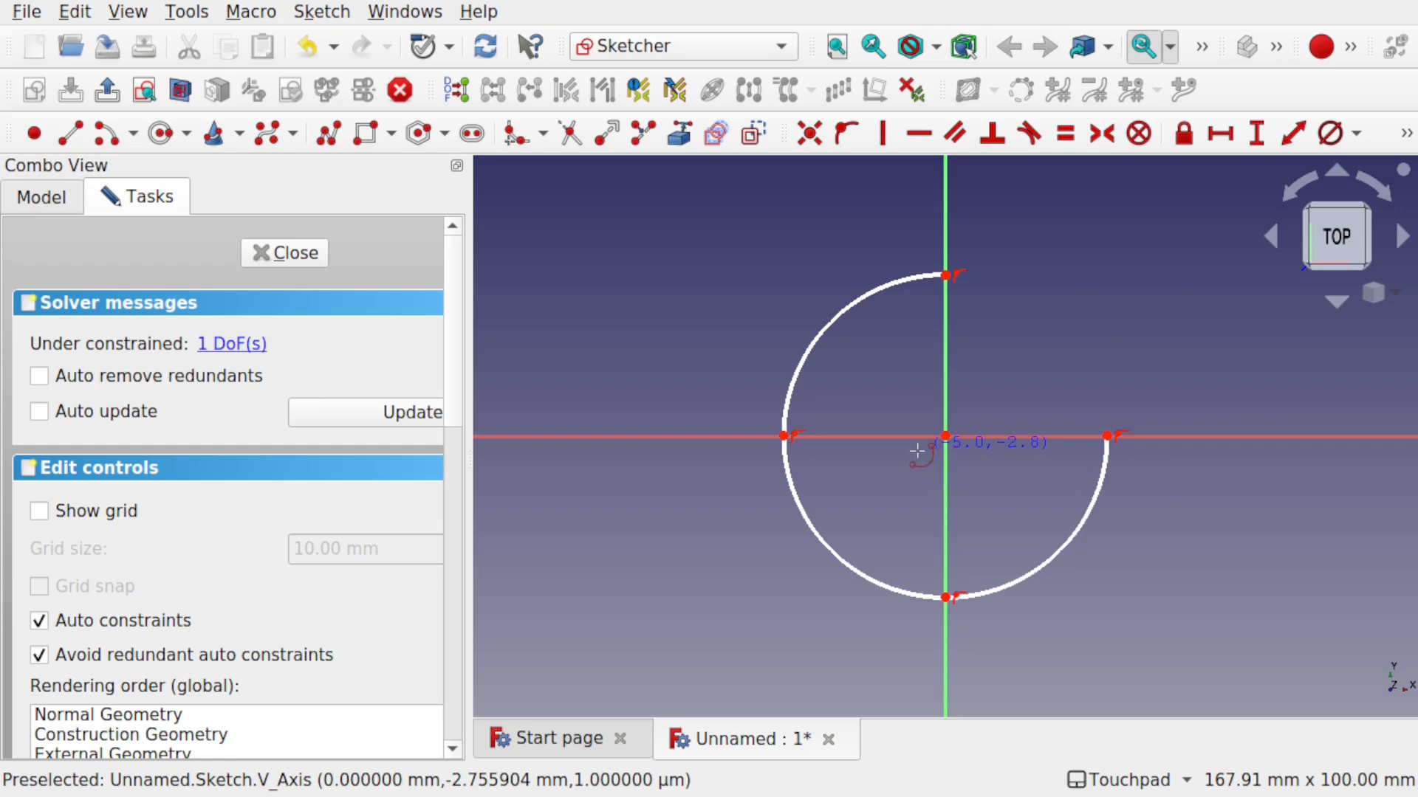
click(946, 435)
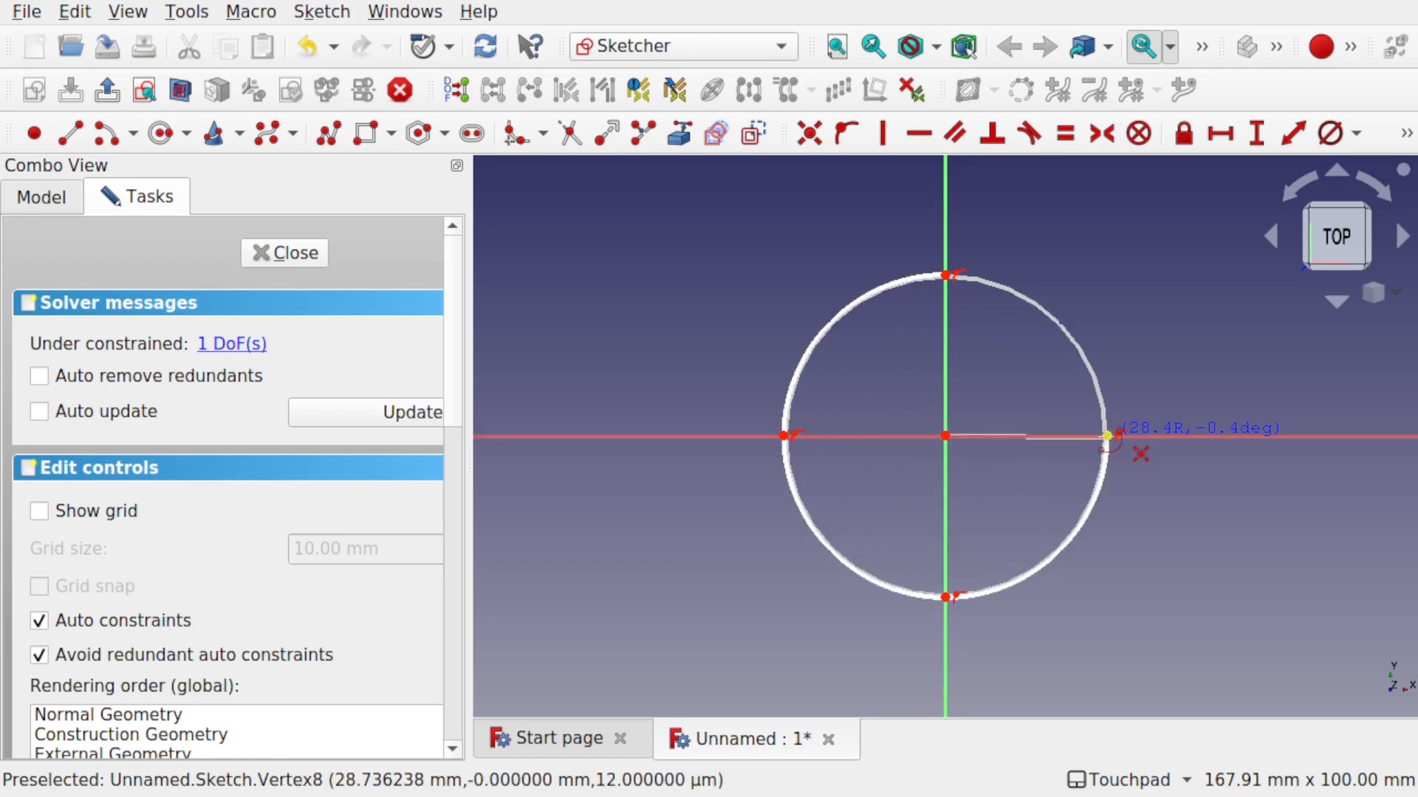
click(1107, 436)
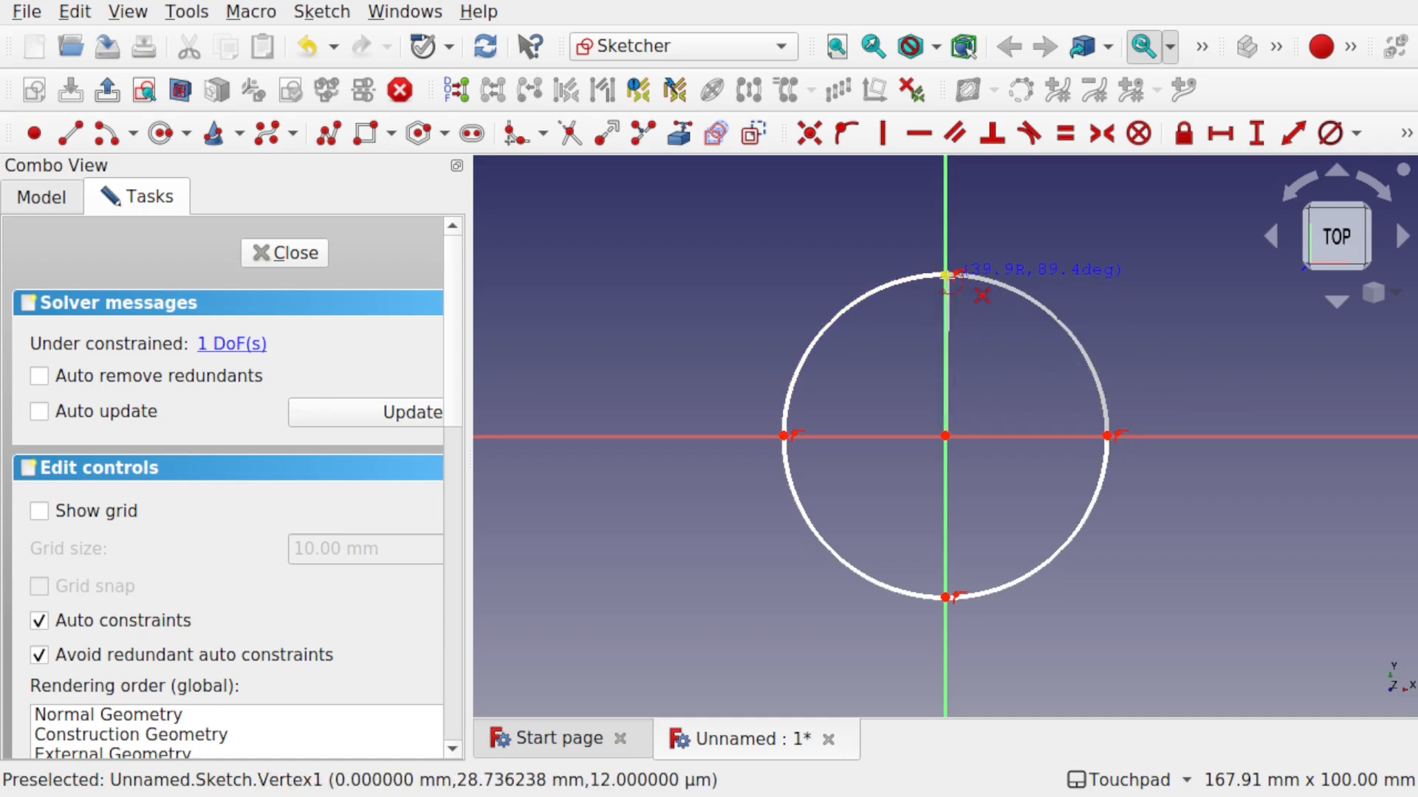
click(945, 276)
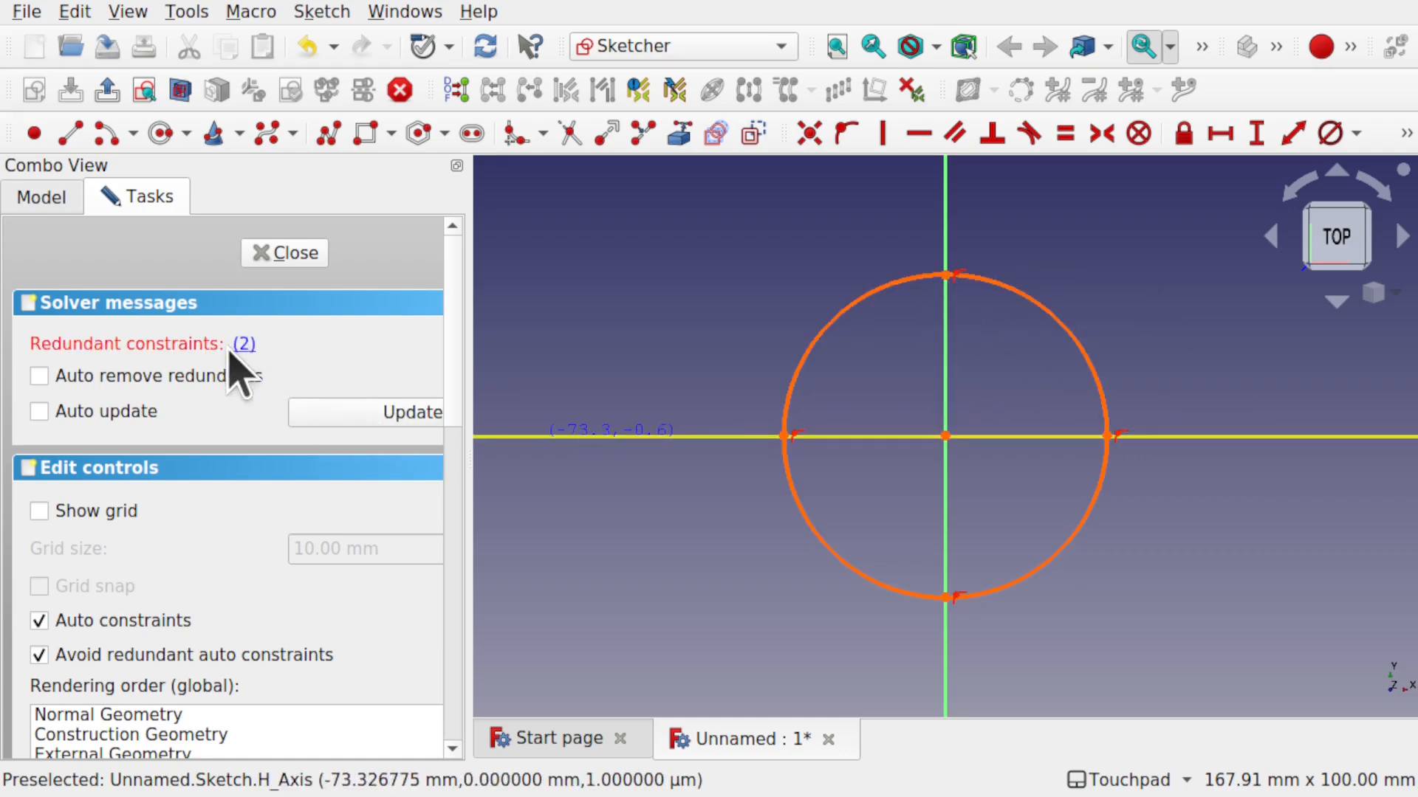
- Delete the redundant constraints at the circle's top junction and pull an arc slightly outward to test the circle
click(245, 345)
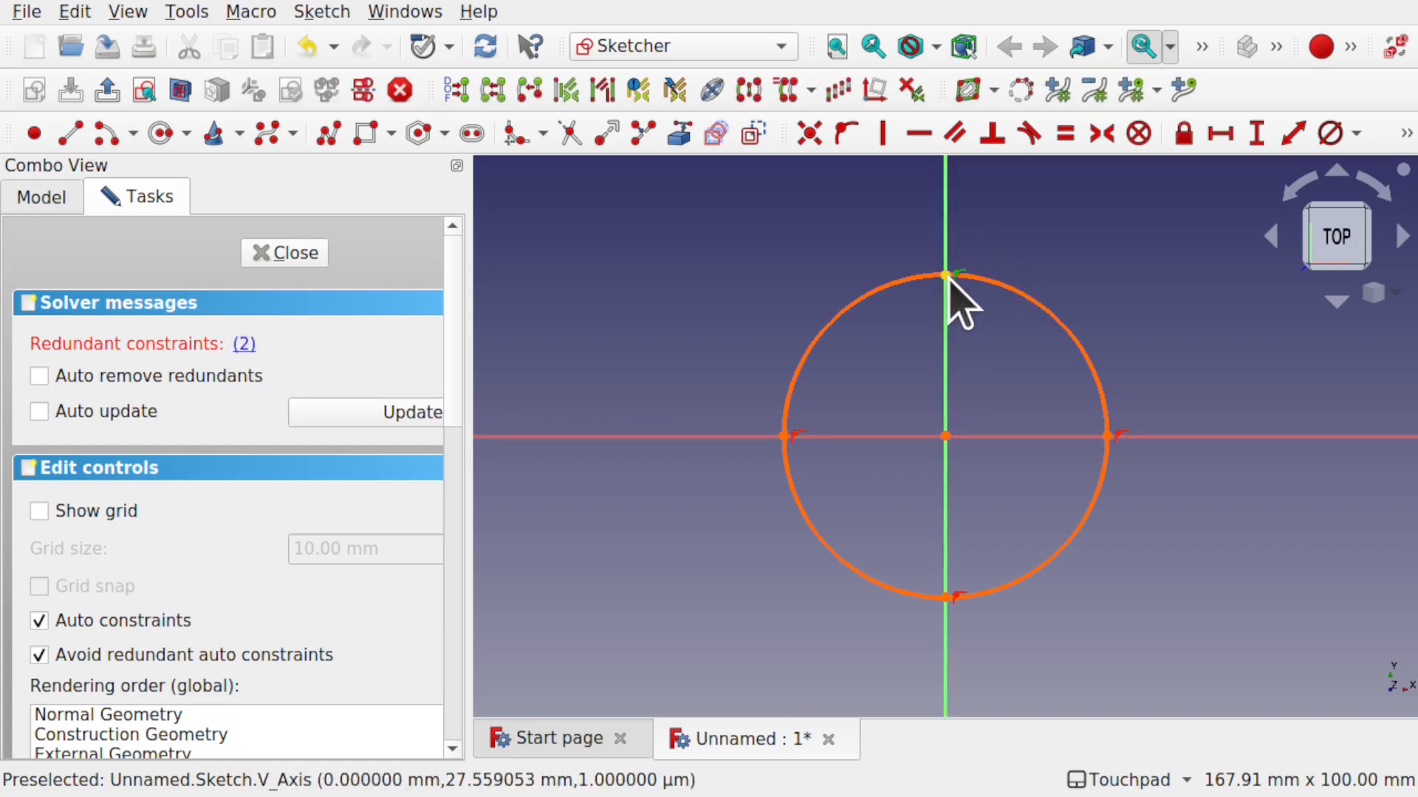
key(Delete)
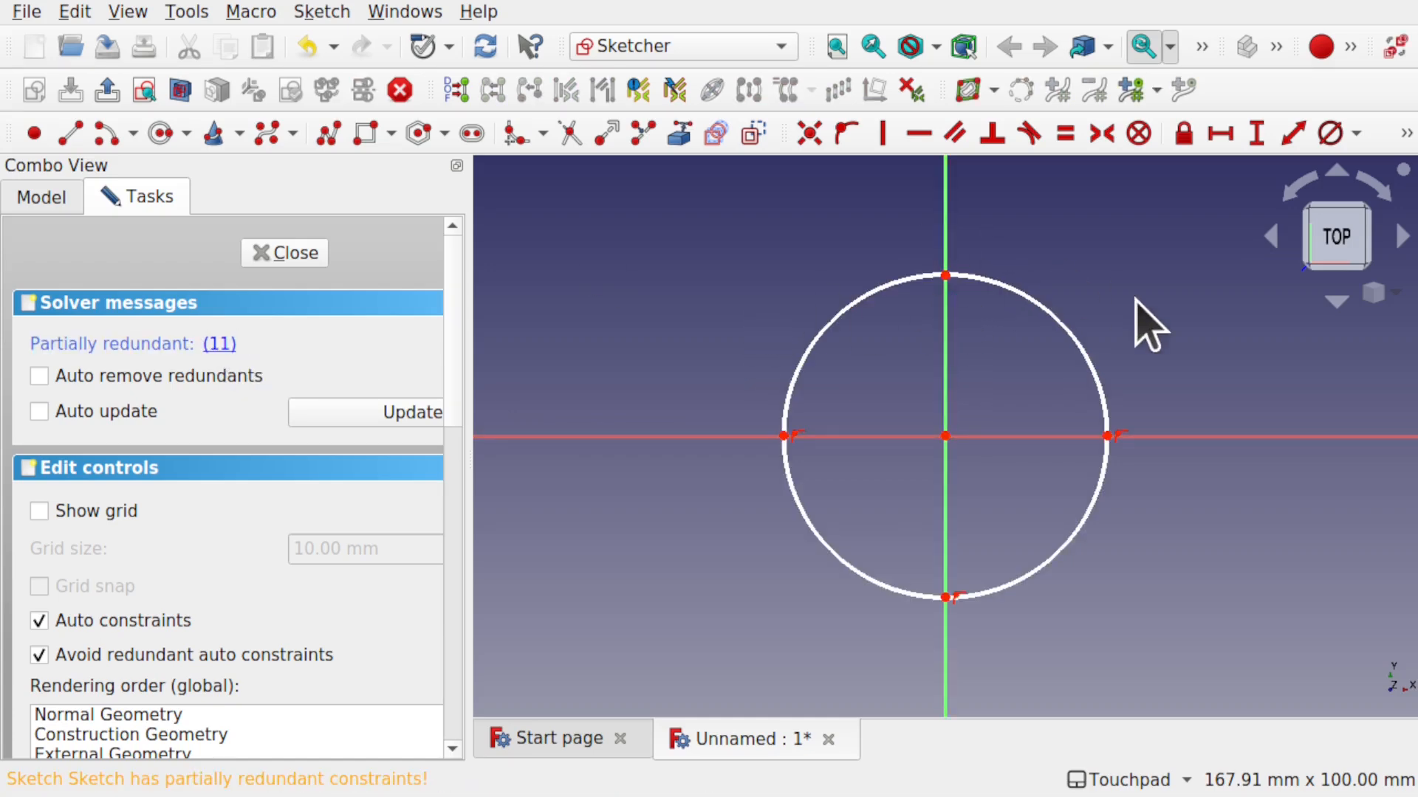
mouse_move(1073, 325)
mouse_down()
mouse_move(1162, 269)
mouse_move(1016, 354)
mouse_move(1170, 284)
mouse_move(1087, 325)
mouse_up()
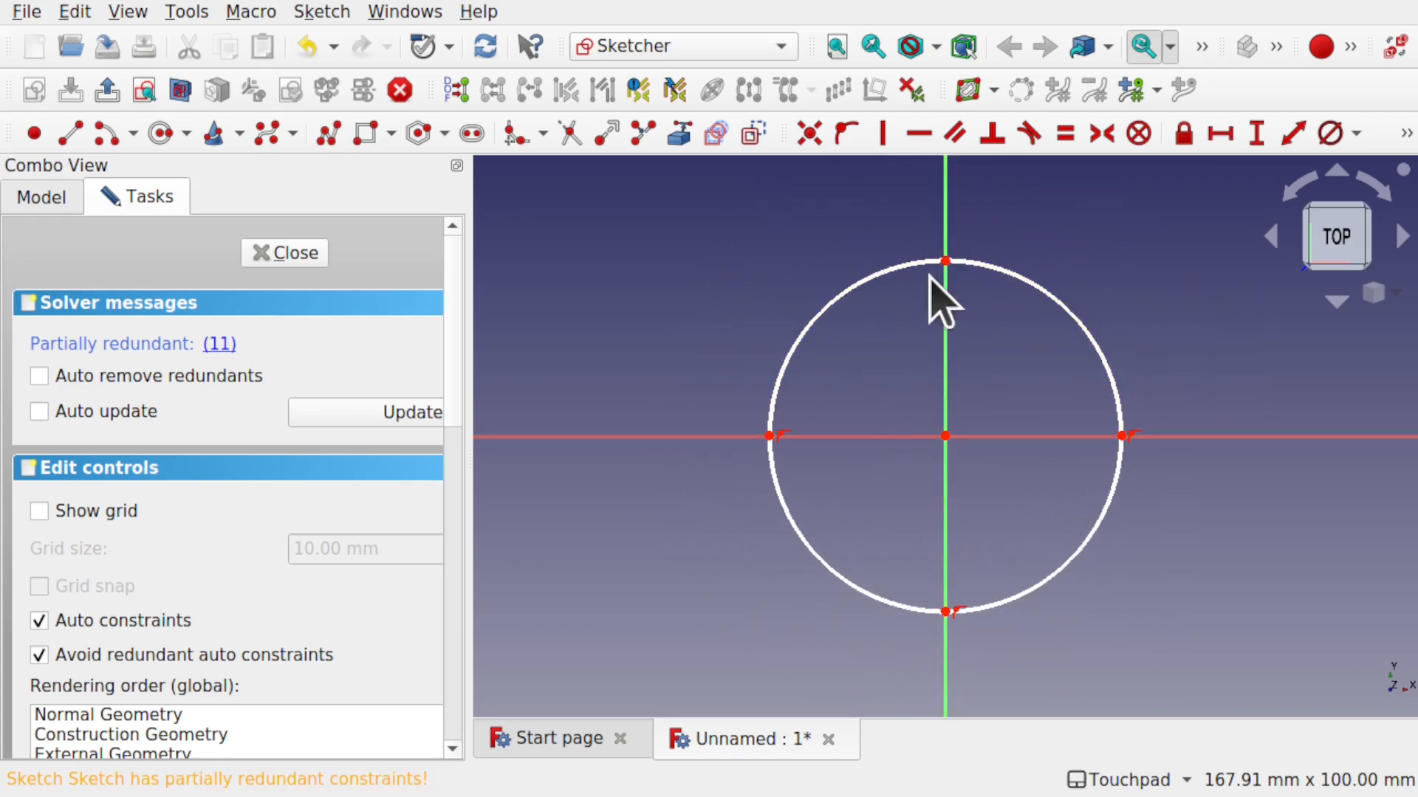
- Add a diameter constraint of 80 mm to the circle's arcs
click(825, 307)
click(1333, 140)
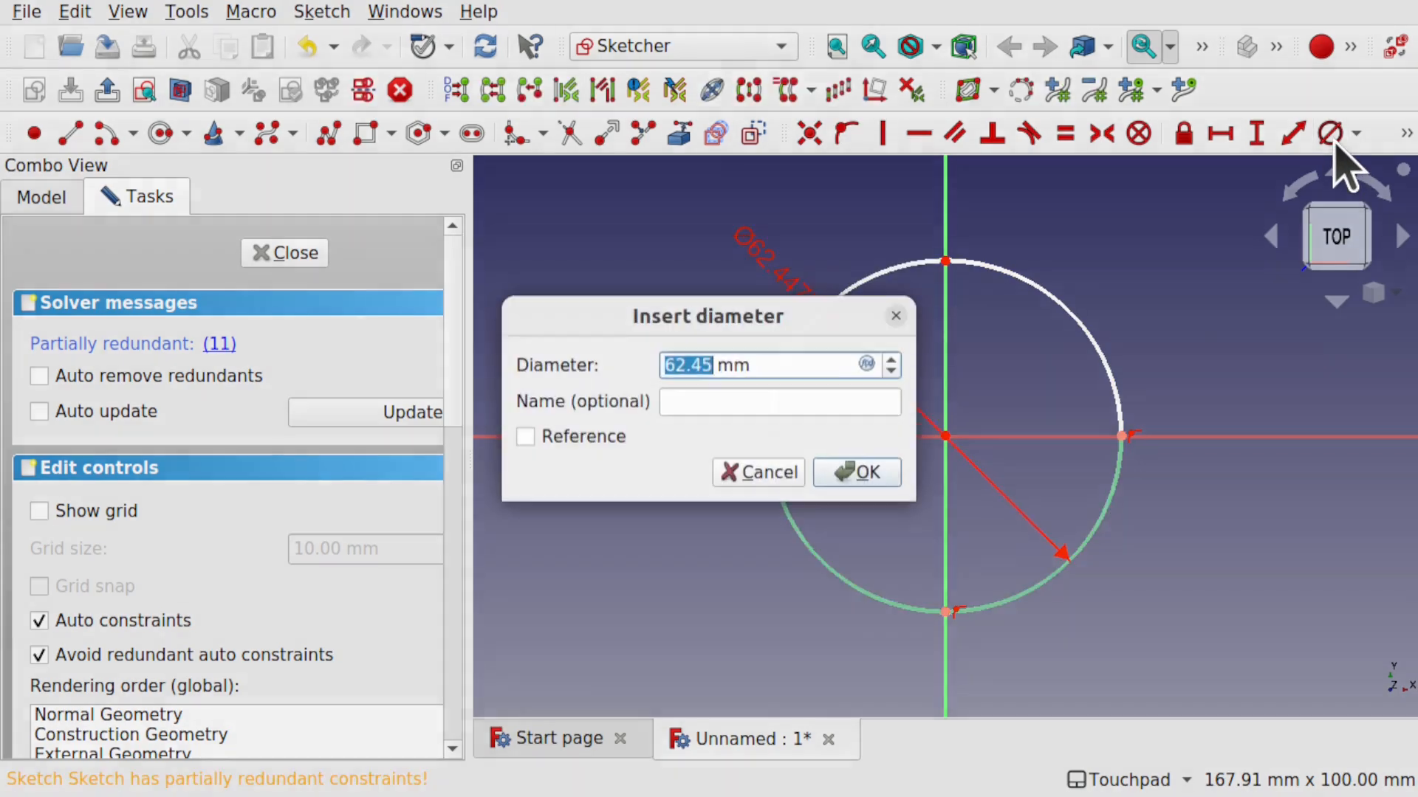
click(856, 438)
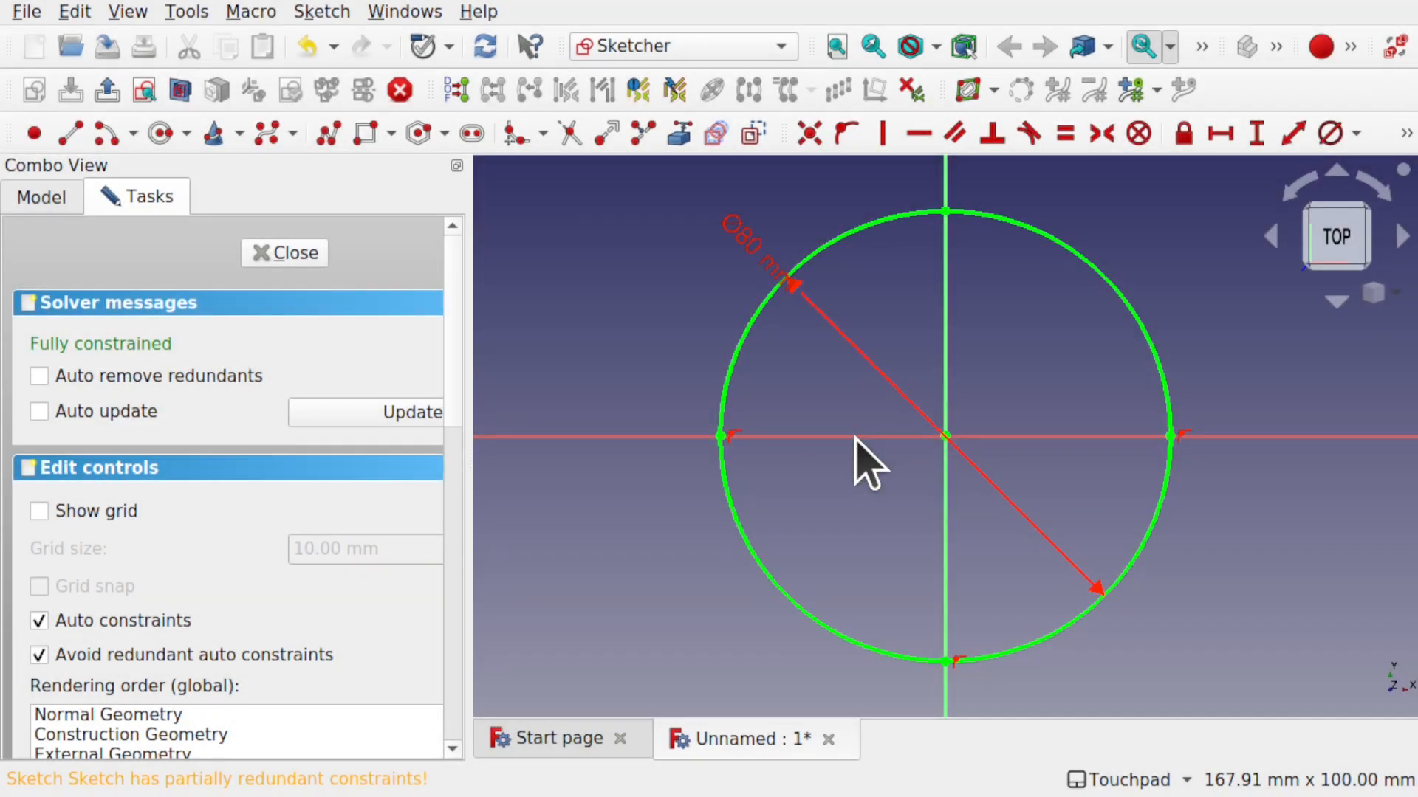
- Close the circle sketch and duplicate it in the document
click(304, 260)
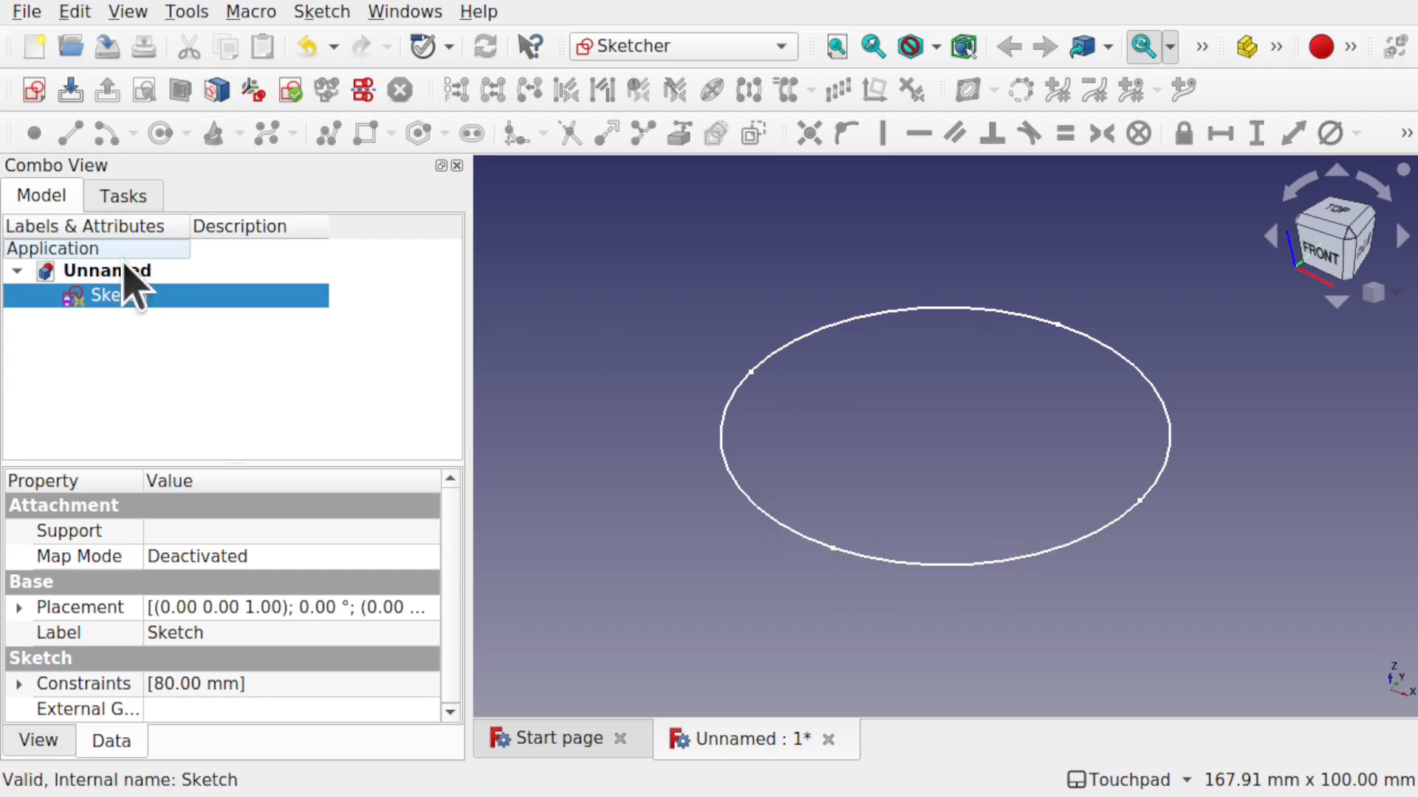
click(76, 13)
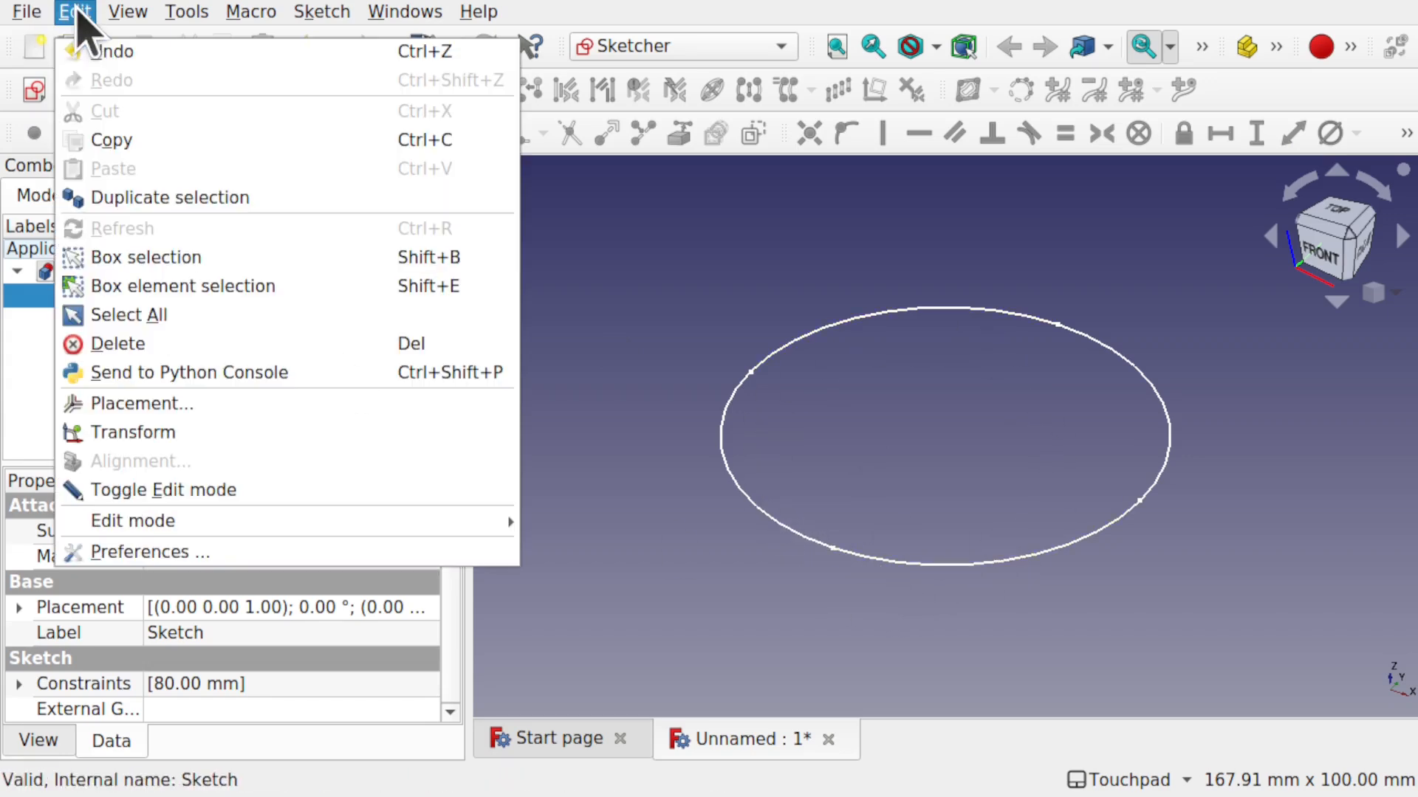
click(109, 198)
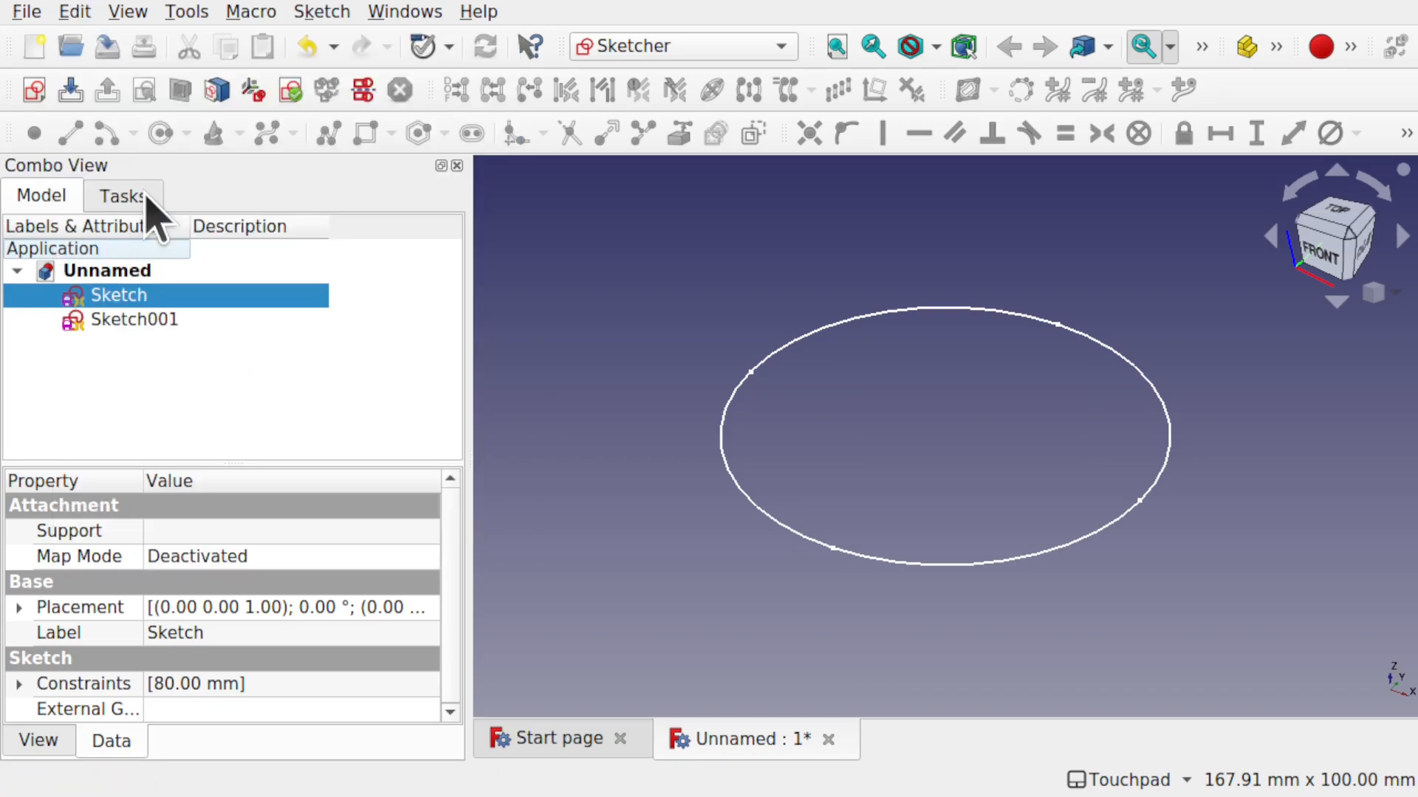
- Raise the duplicated circle sketch by setting its placement position z to 60 mm
click(163, 322)
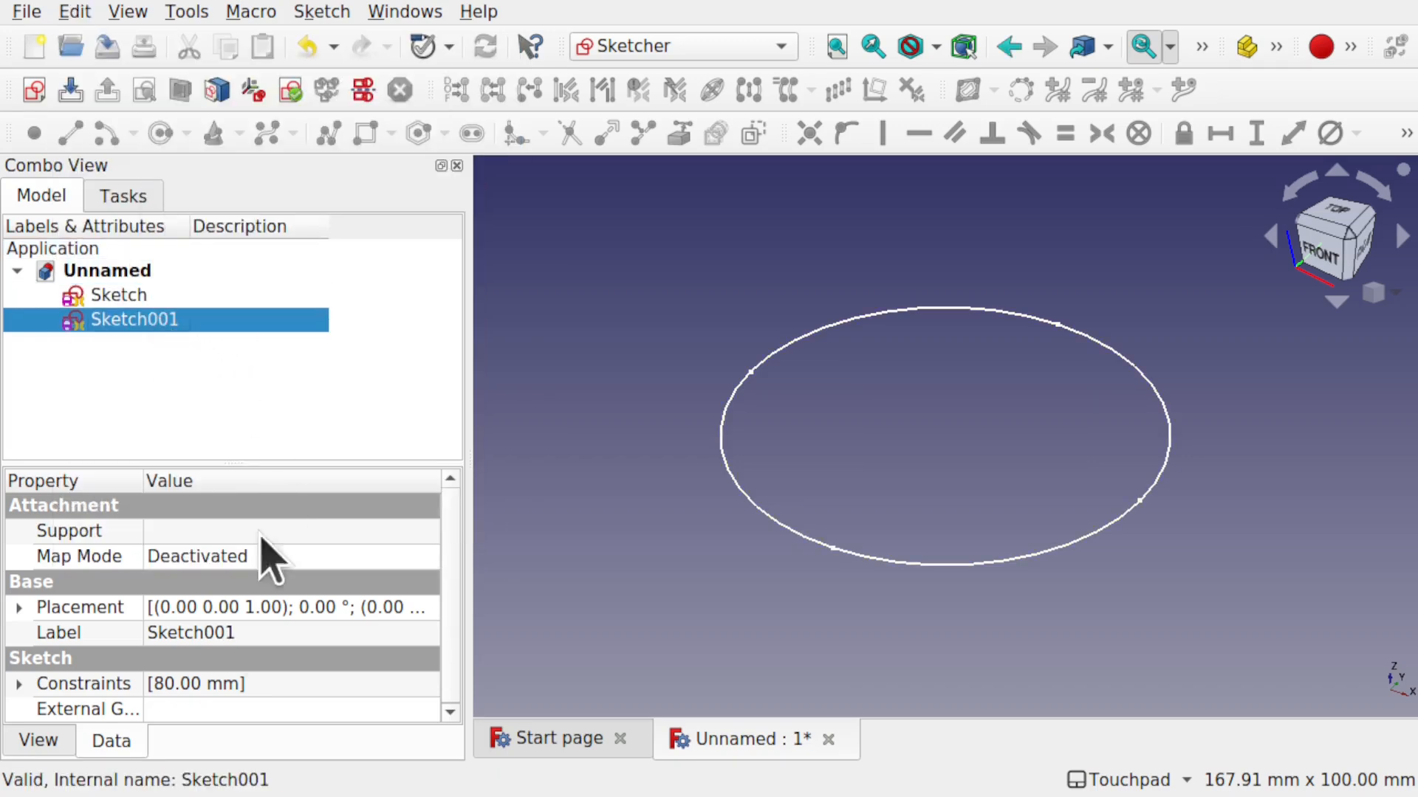
click(19, 608)
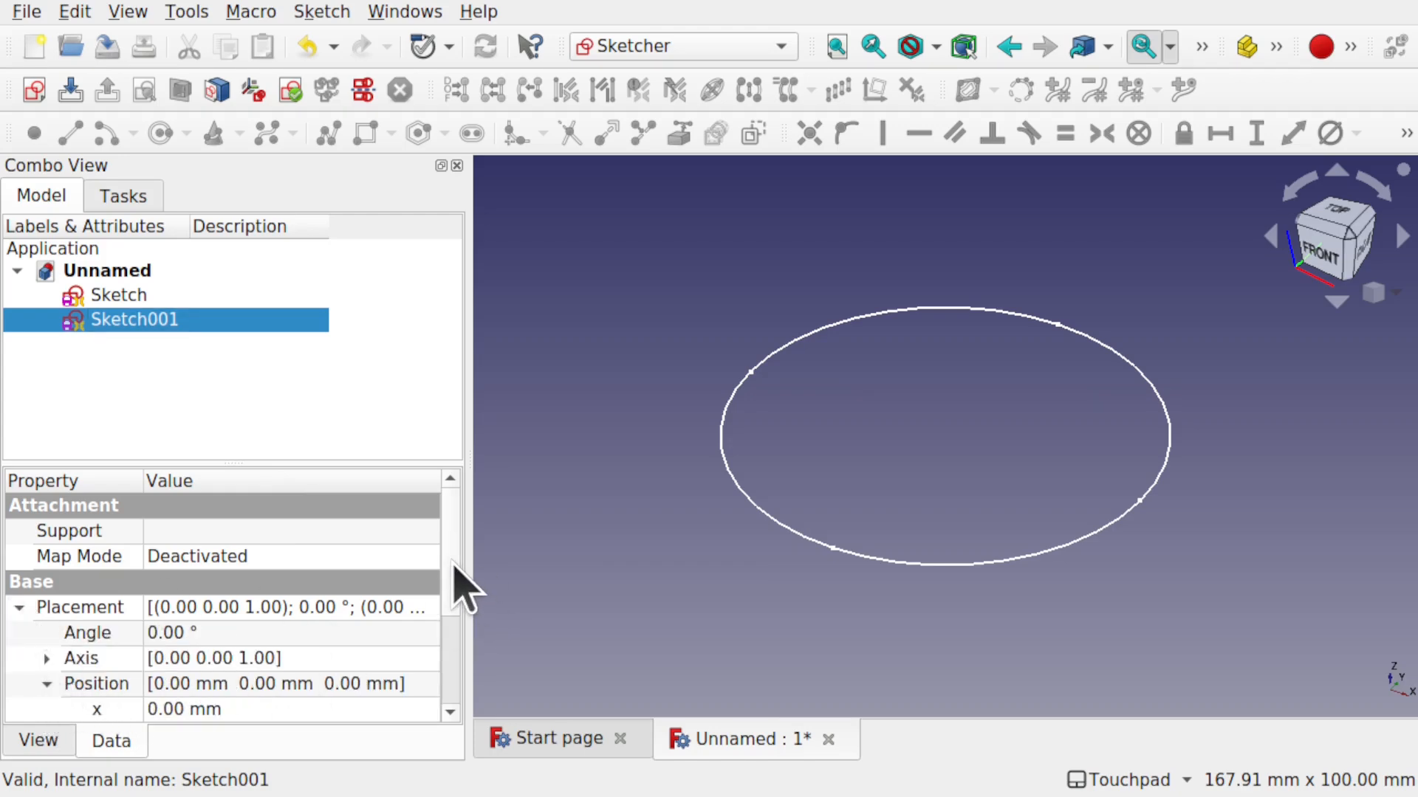
drag(459, 592, 459, 656)
click(288, 633)
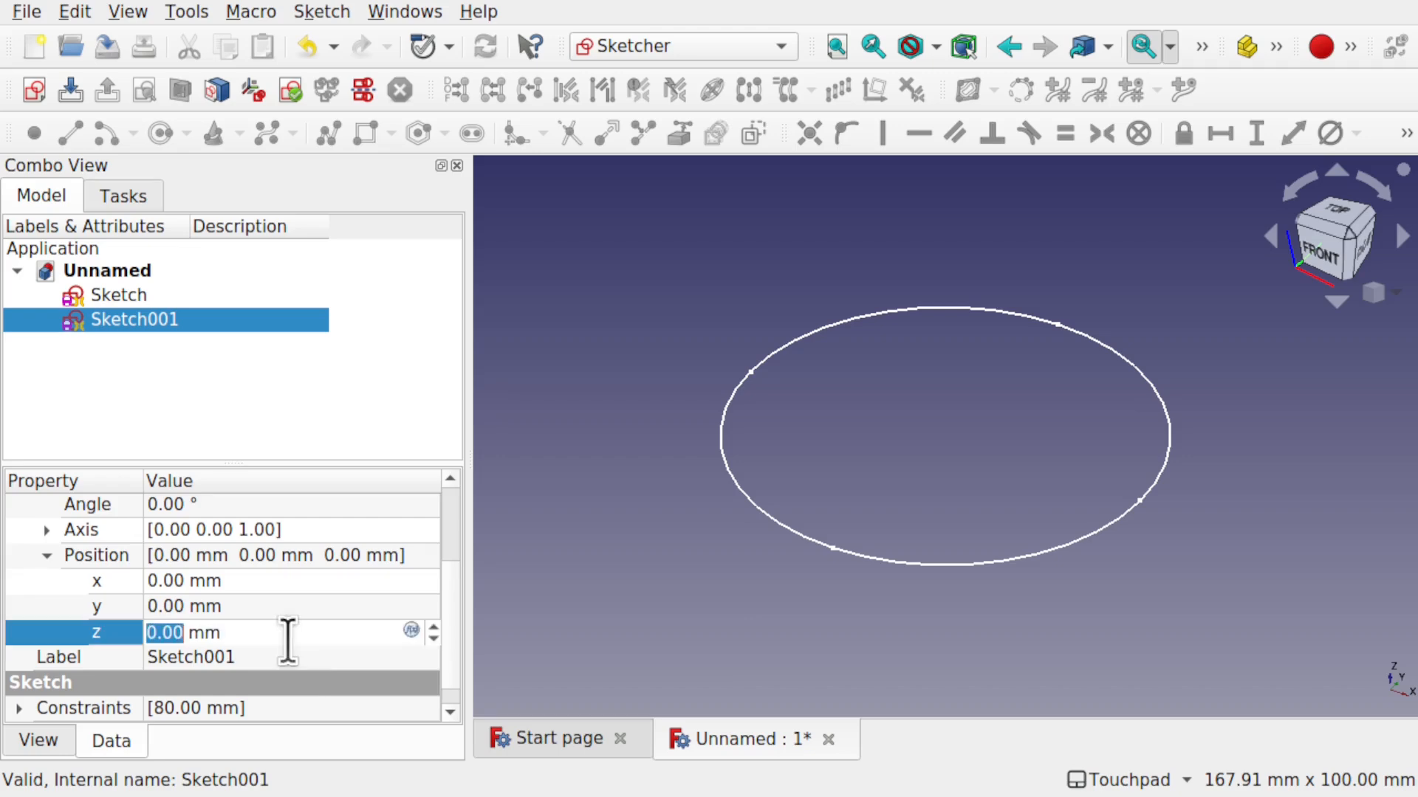
text(60)
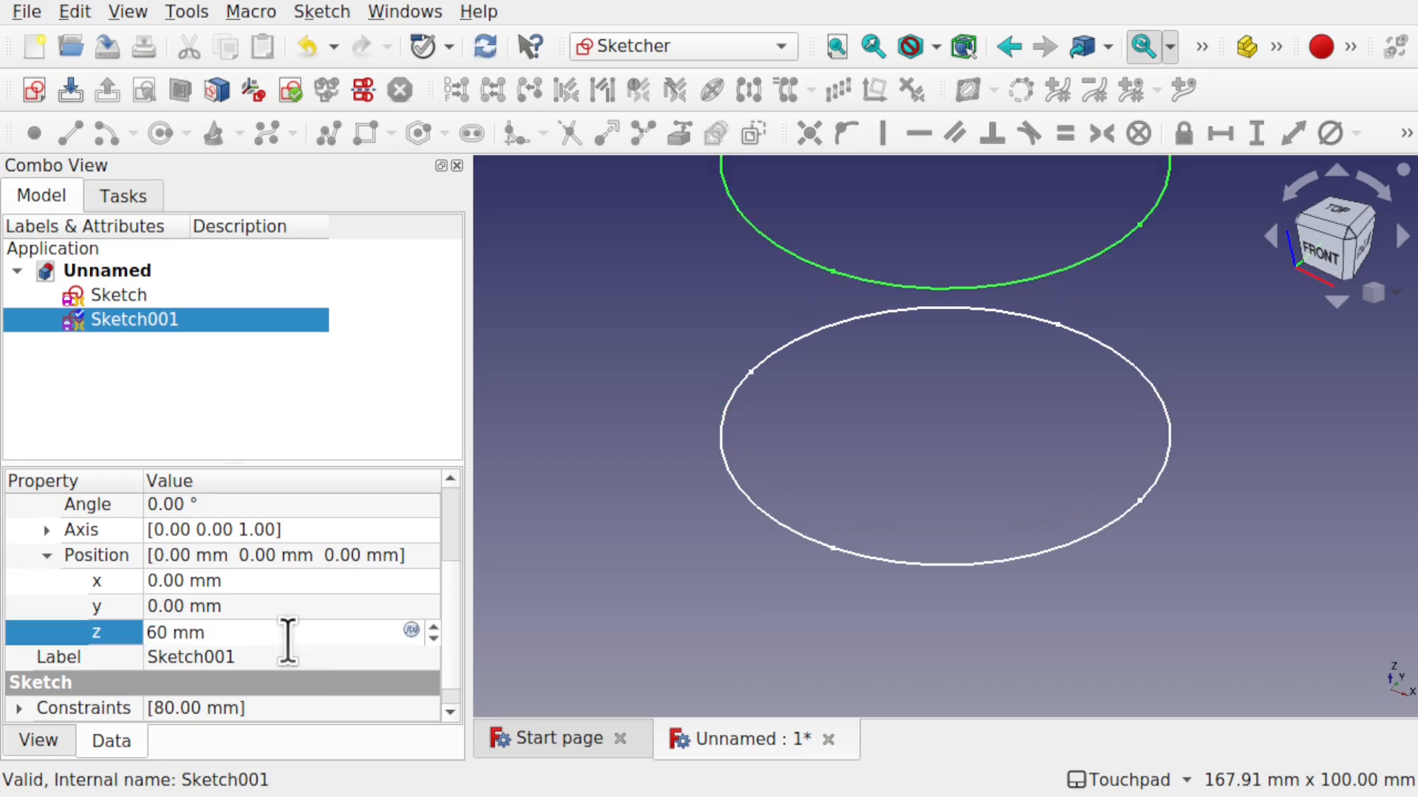
key(Return)
- Set the raised circle sketch's diameter constraint to 100 mm and close the sketch
scroll(1005, 506, down, 3)
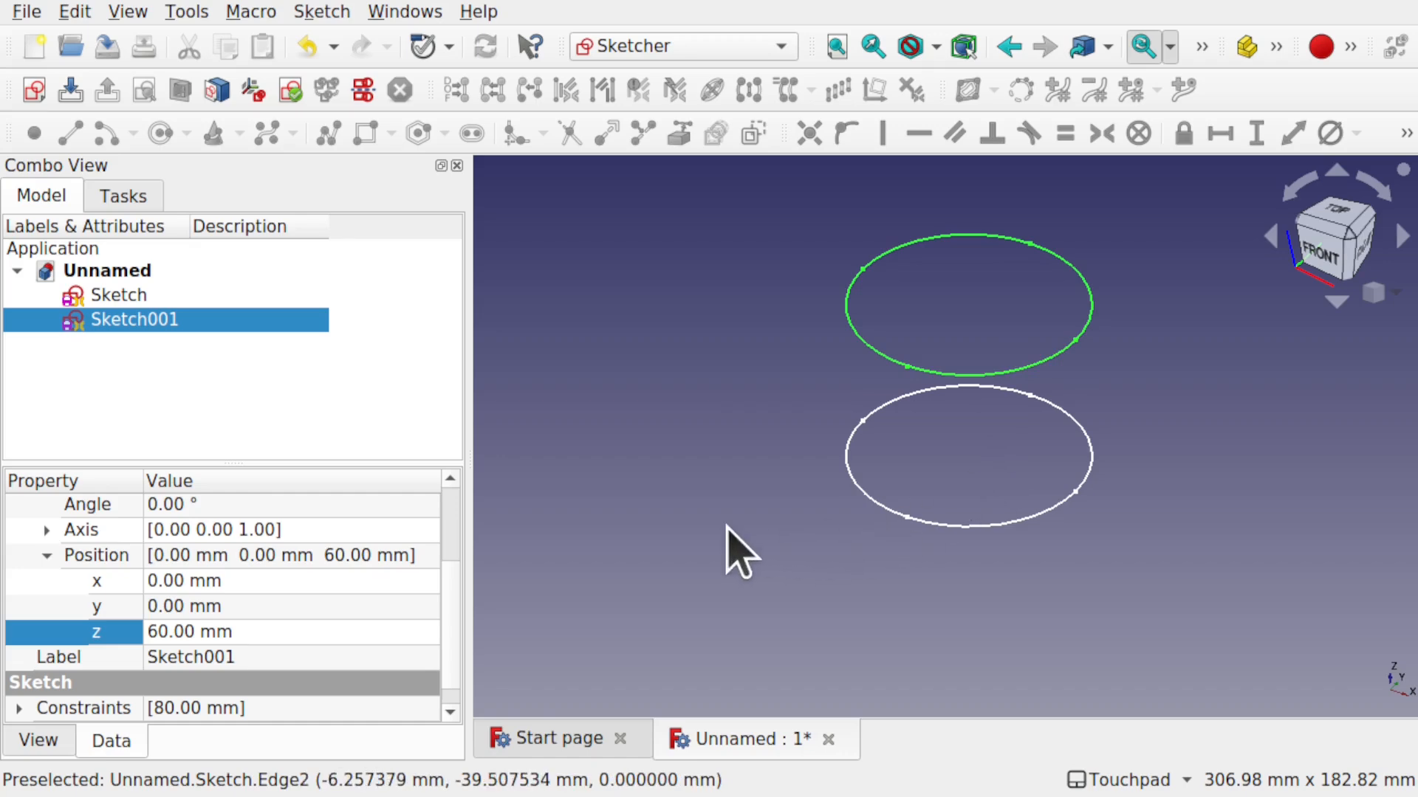
key(2)
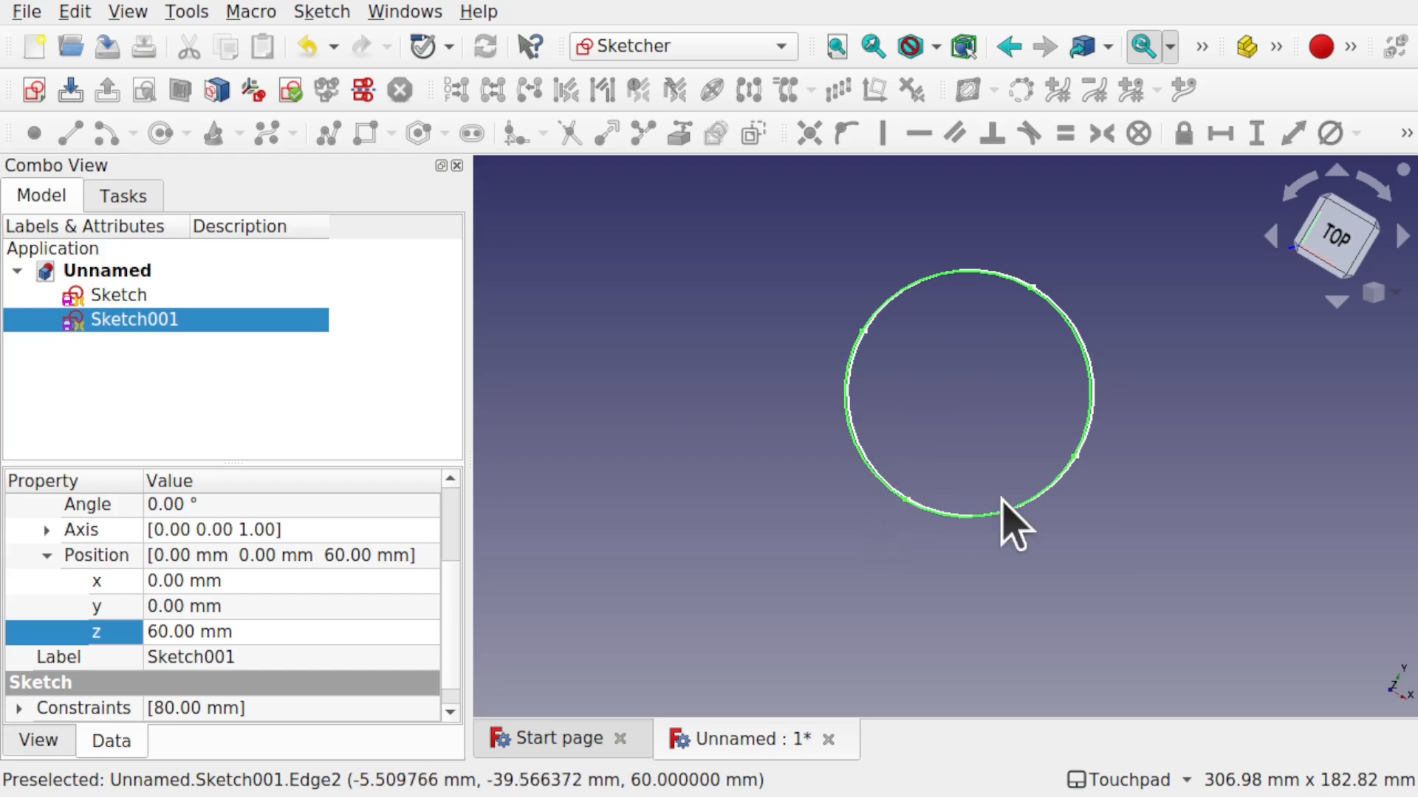
key(1)
shift+middle_drag(989, 517, 962, 455)
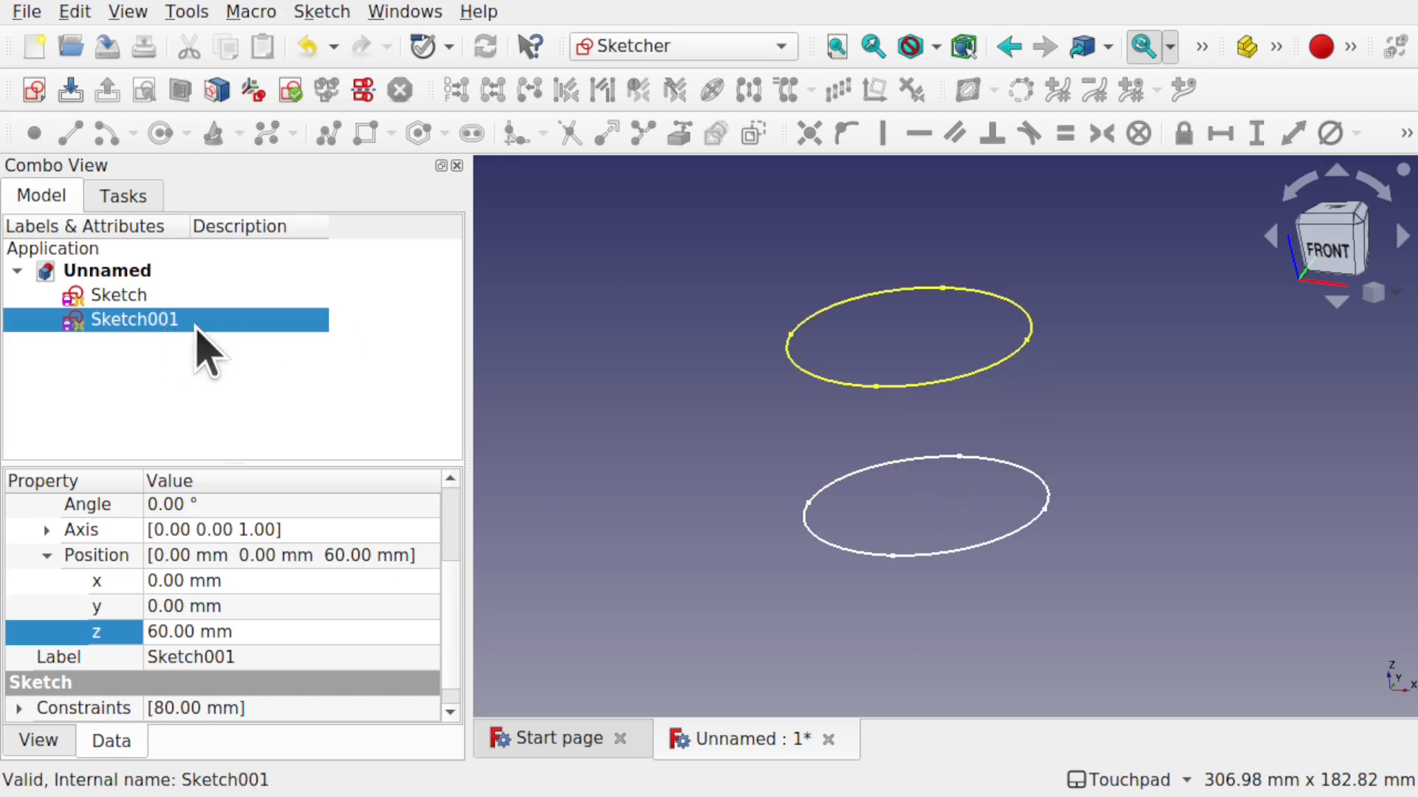
double_click(133, 320)
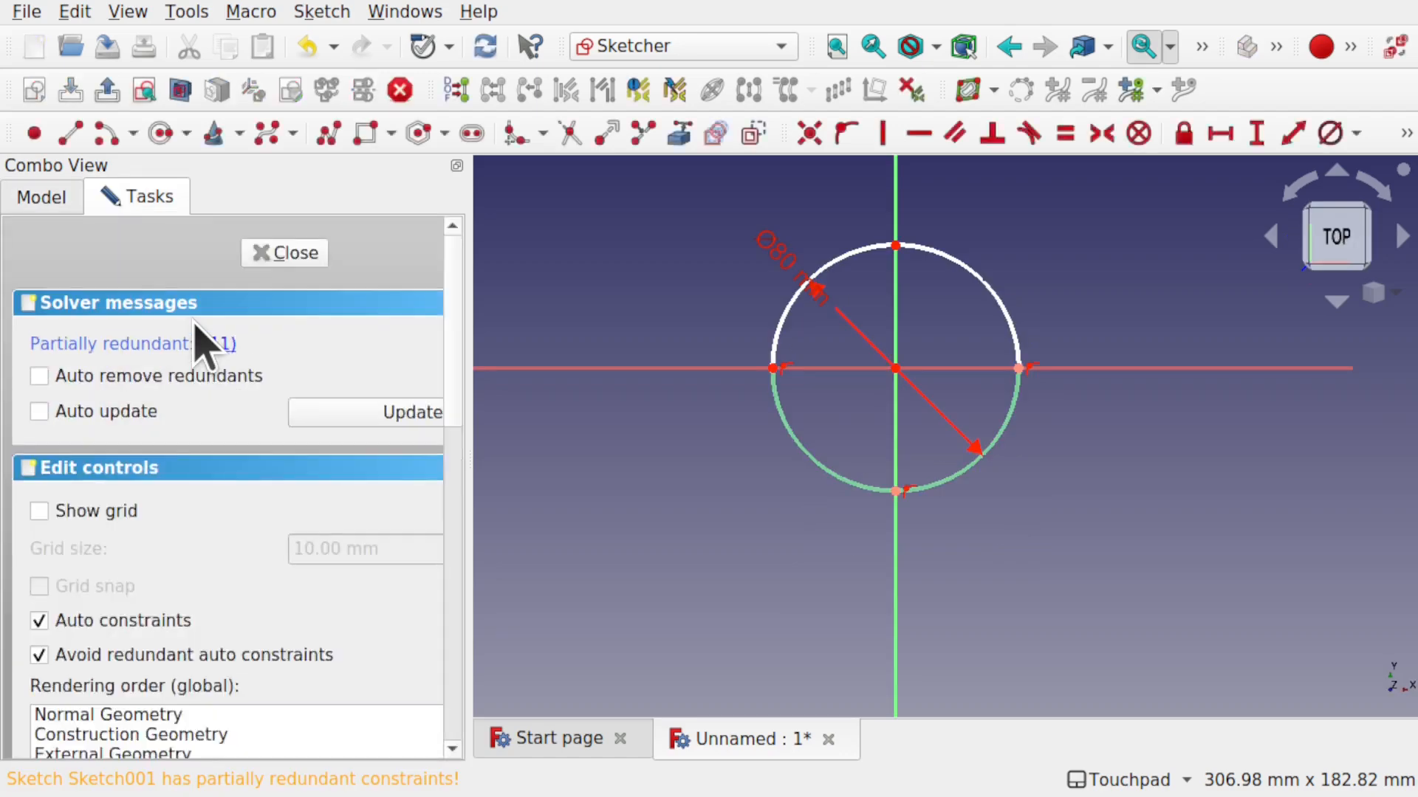
double_click(777, 245)
text(100)
key(Return)
click(314, 255)
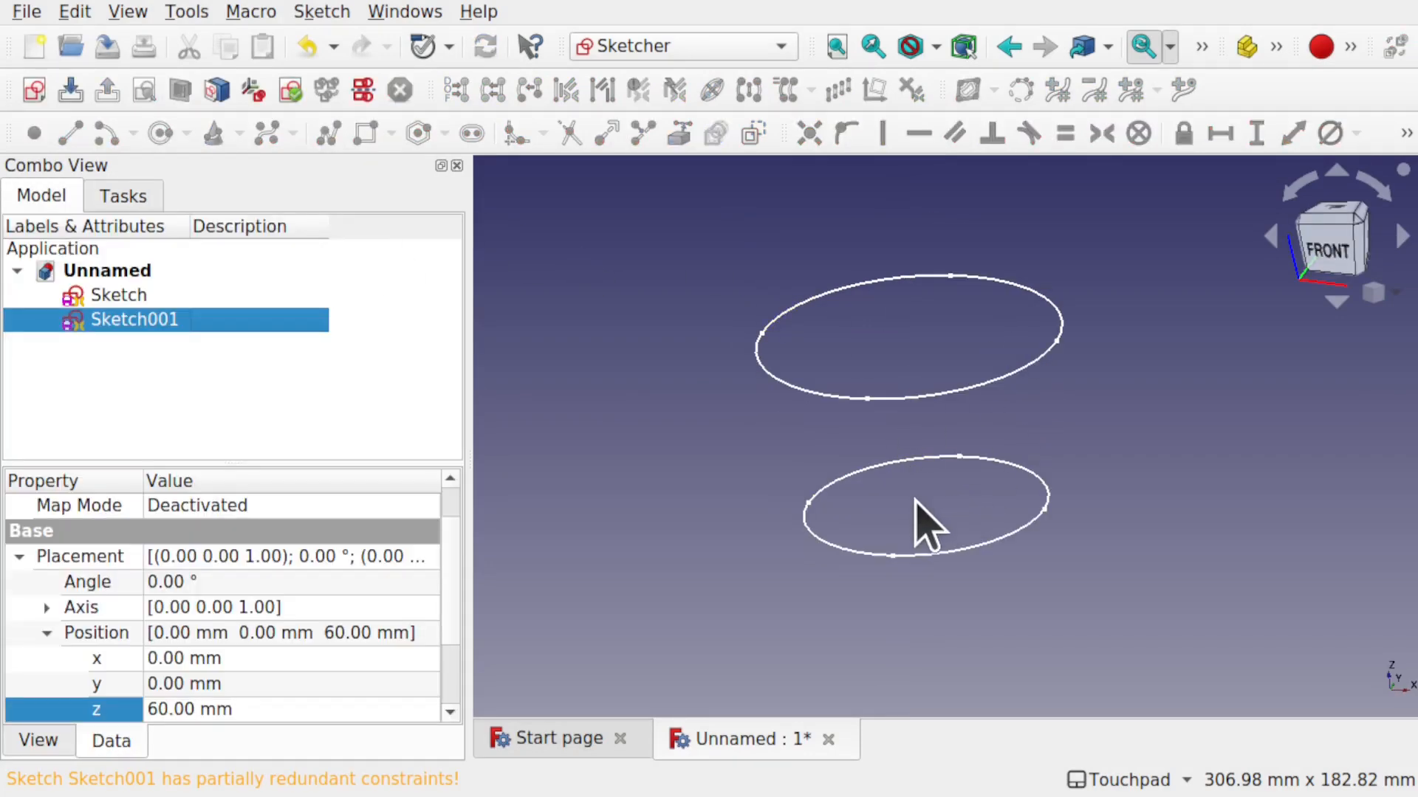
- Switch to the Part workbench and loft the lower and raised circle sketches together with Create solid enabled
click(669, 46)
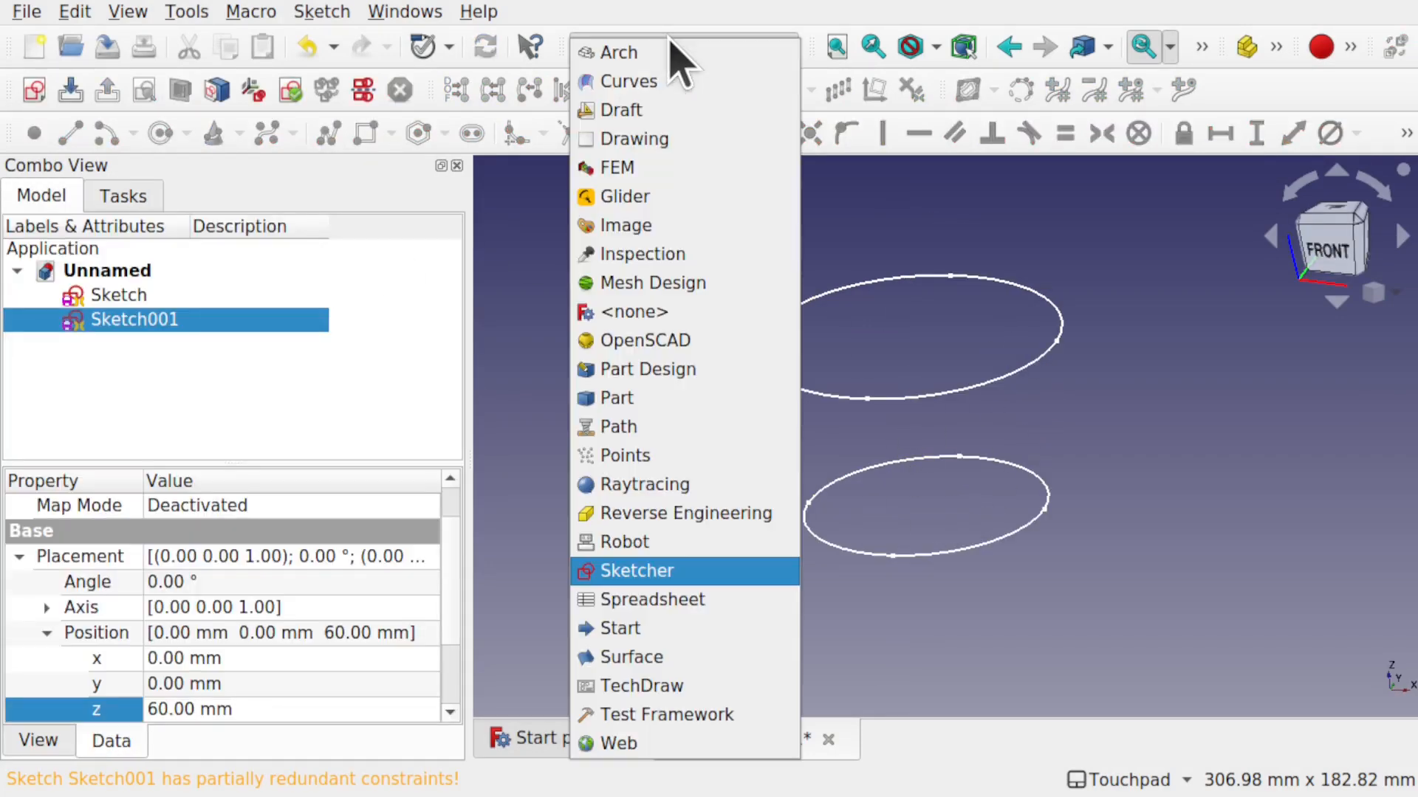
click(628, 402)
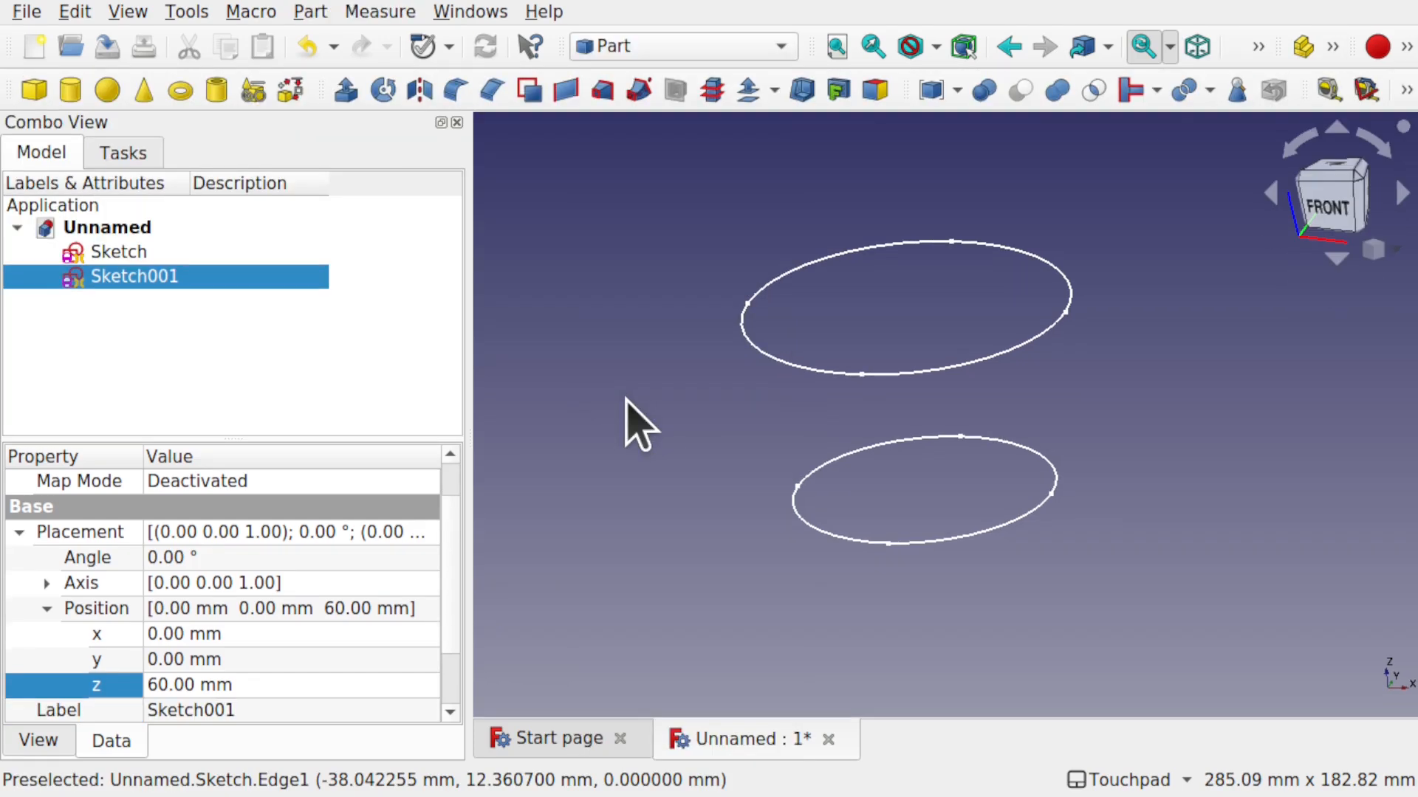
click(628, 425)
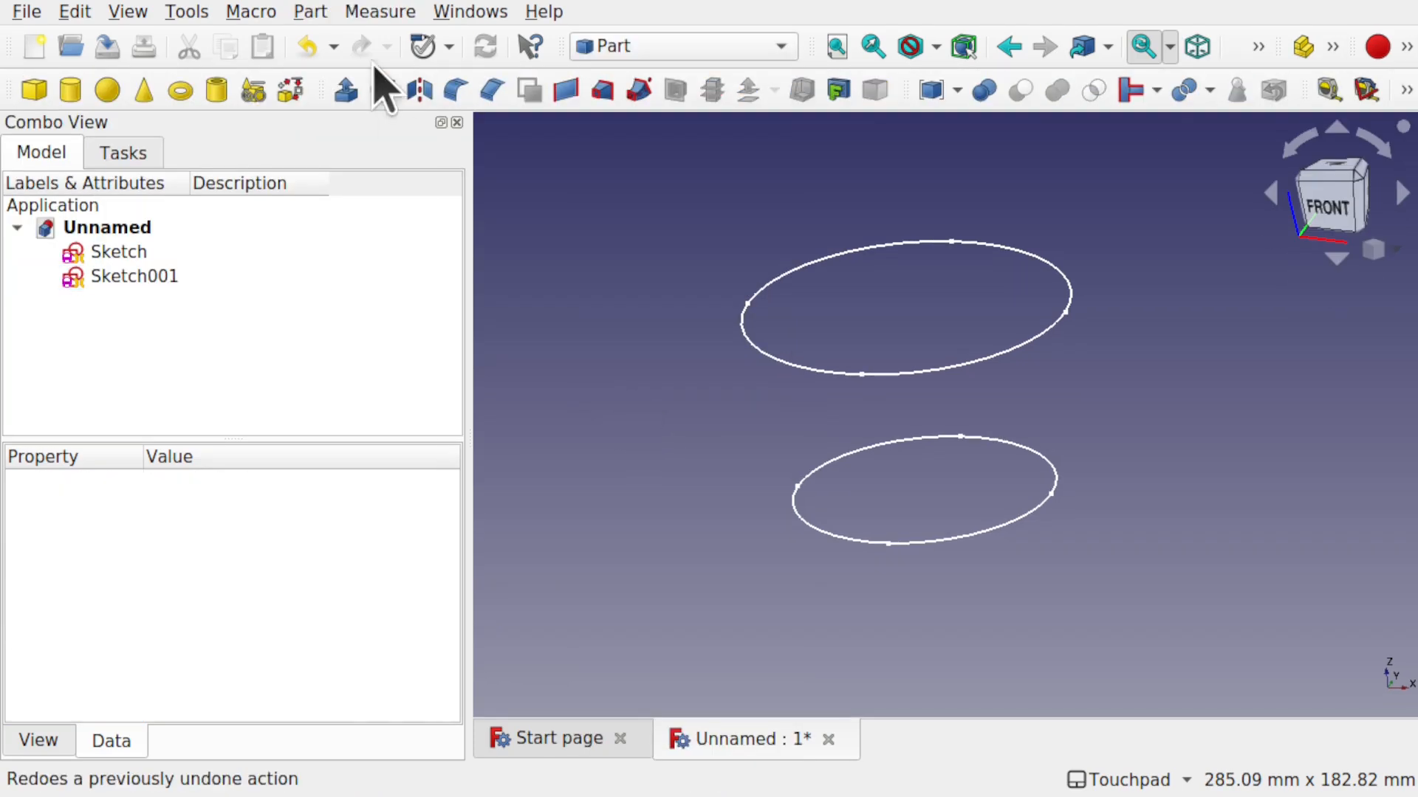
click(311, 12)
click(469, 753)
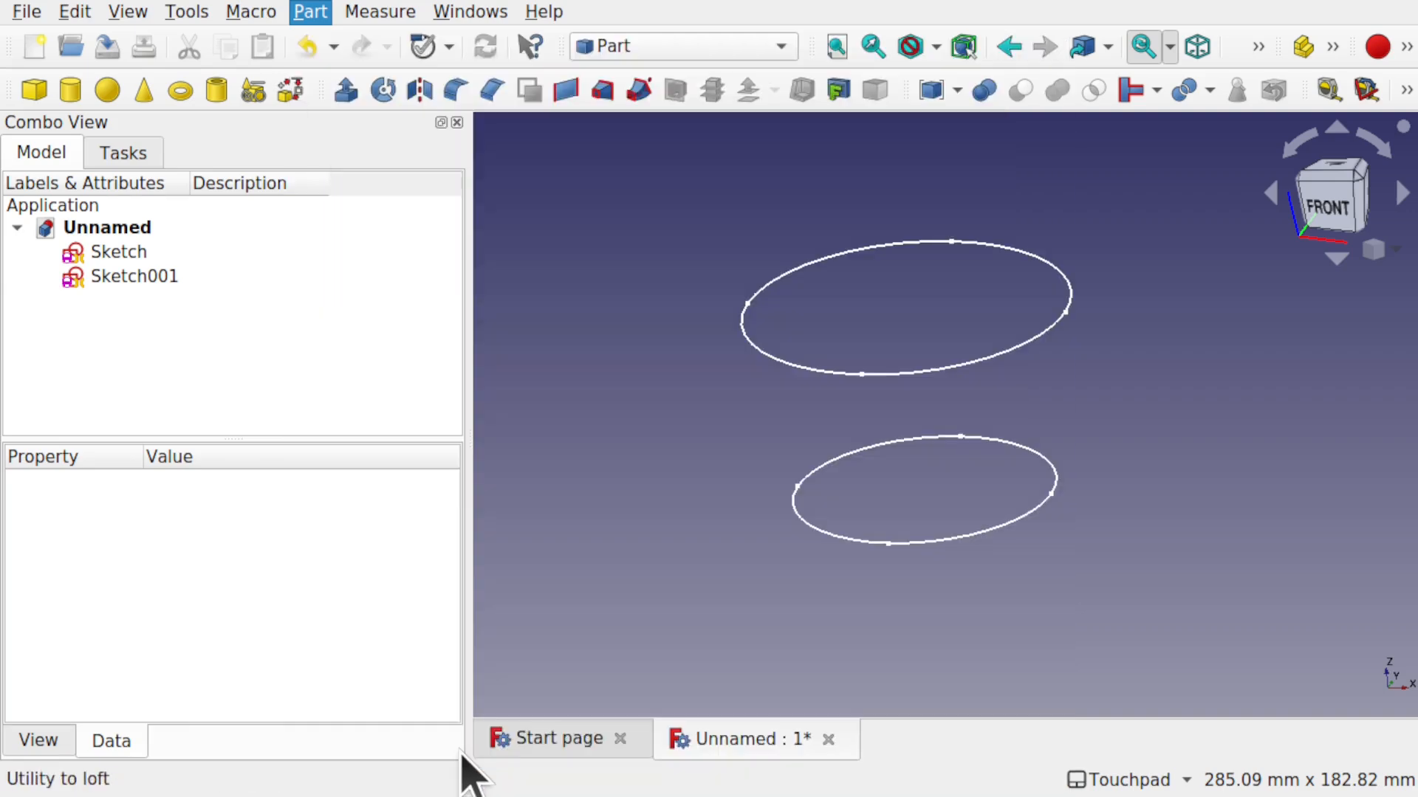
click(101, 343)
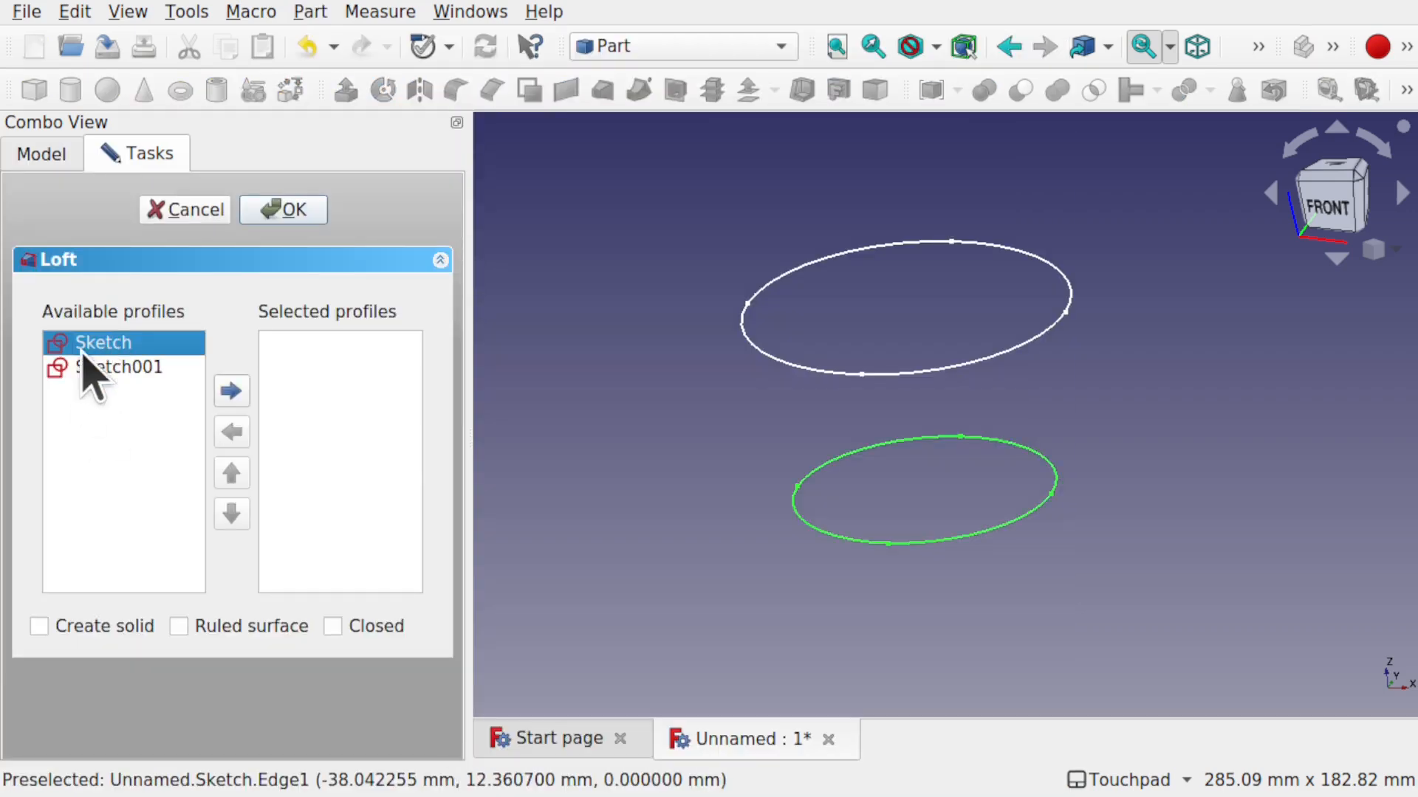
click(115, 367)
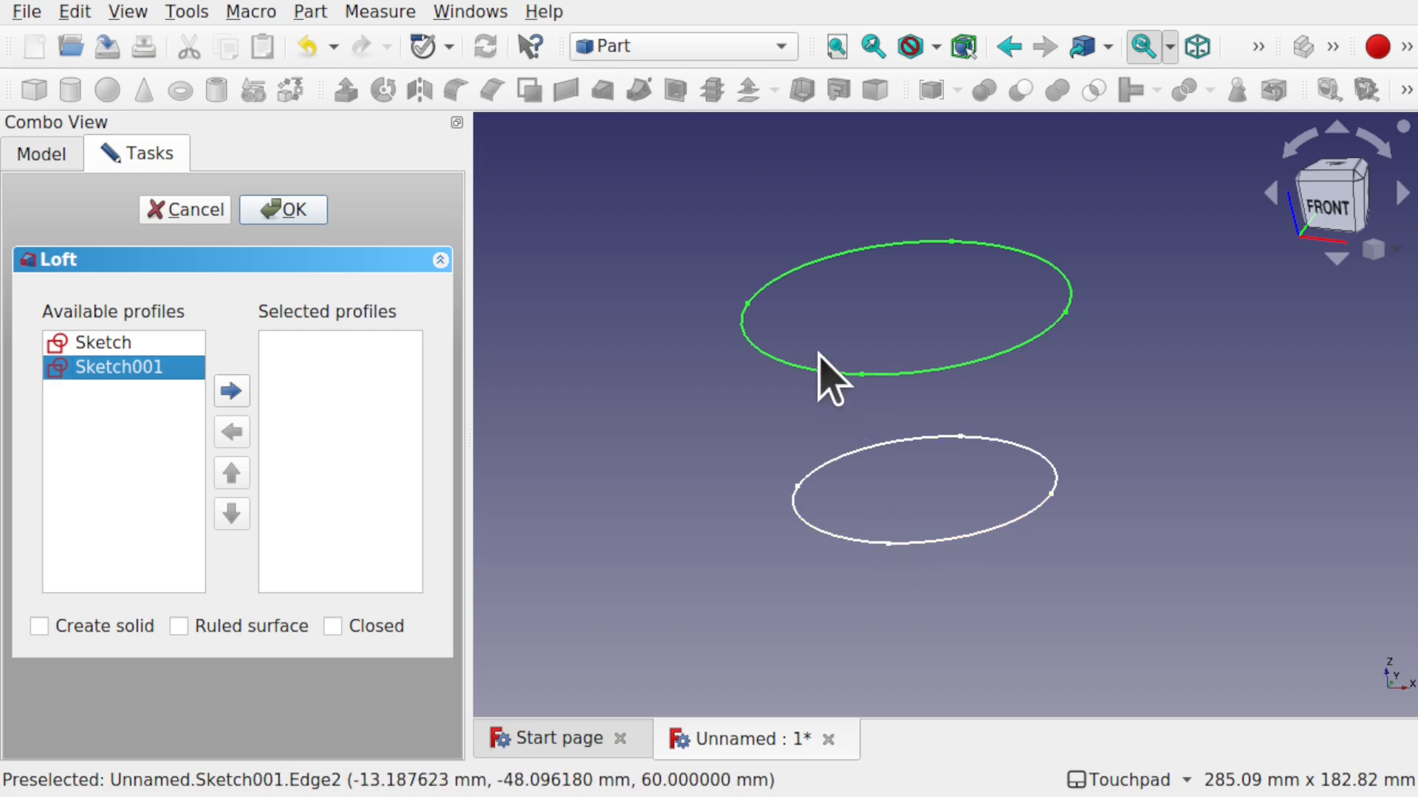
double_click(119, 342)
double_click(120, 342)
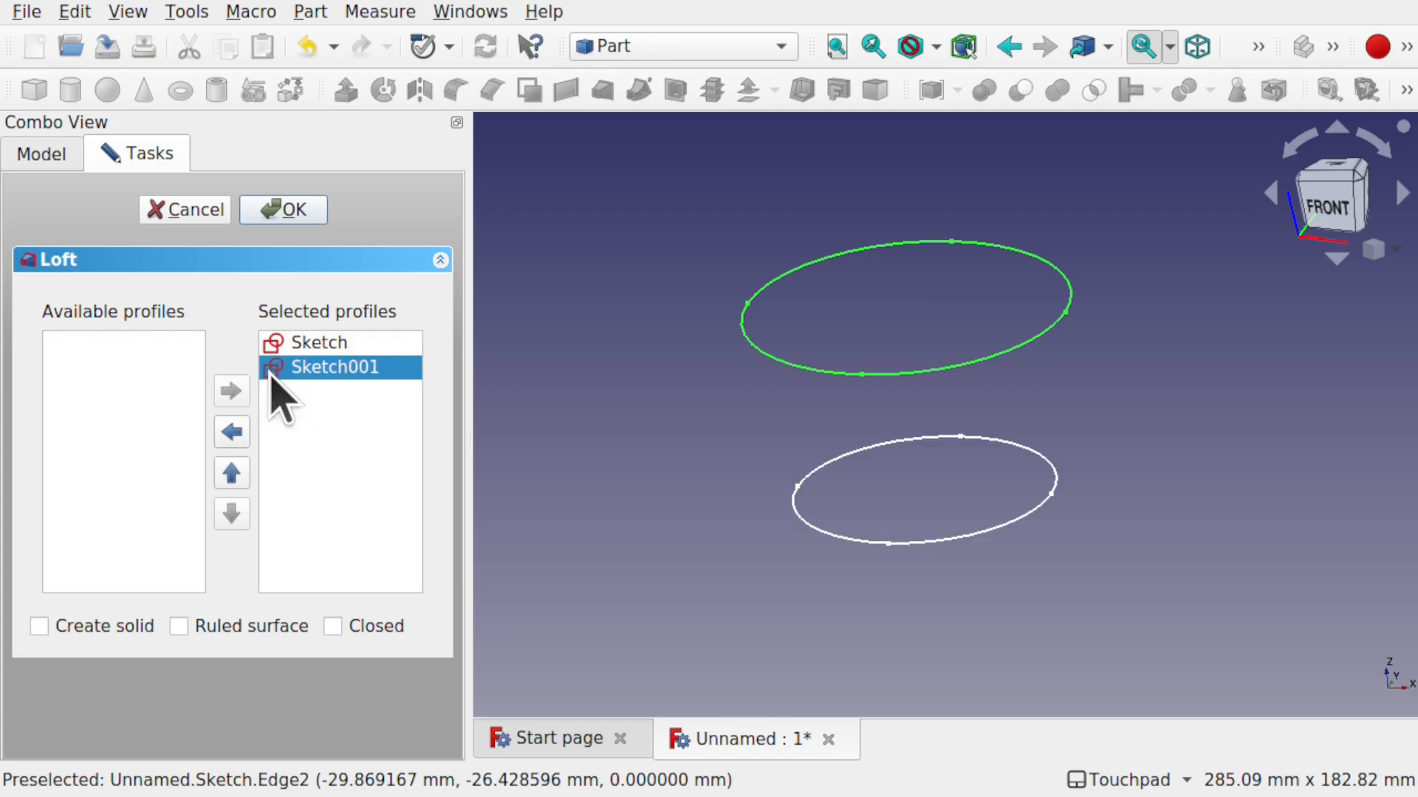
click(39, 626)
click(288, 212)
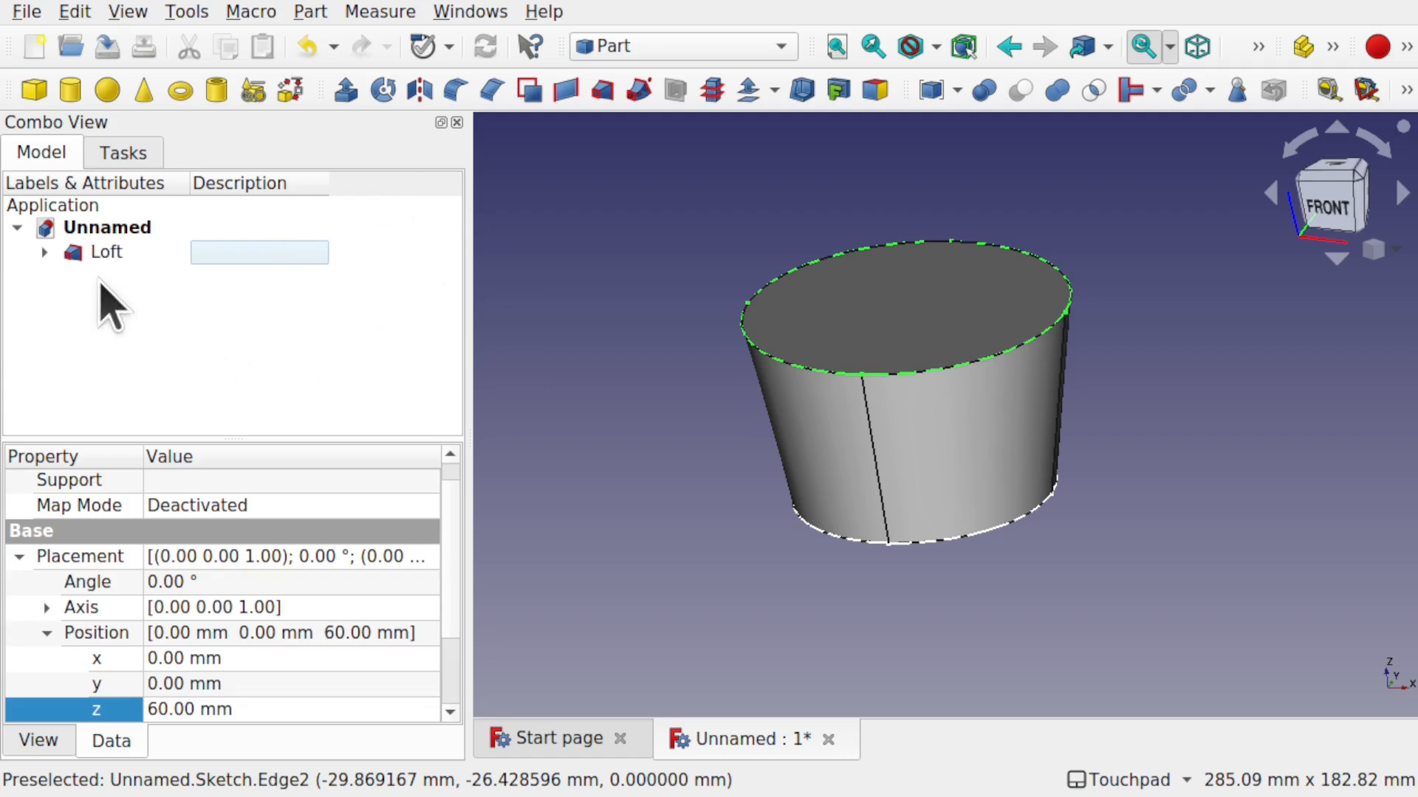
- Hide both circle sketches inside the loft and collapse its branch in the model tree
click(45, 252)
click(152, 278)
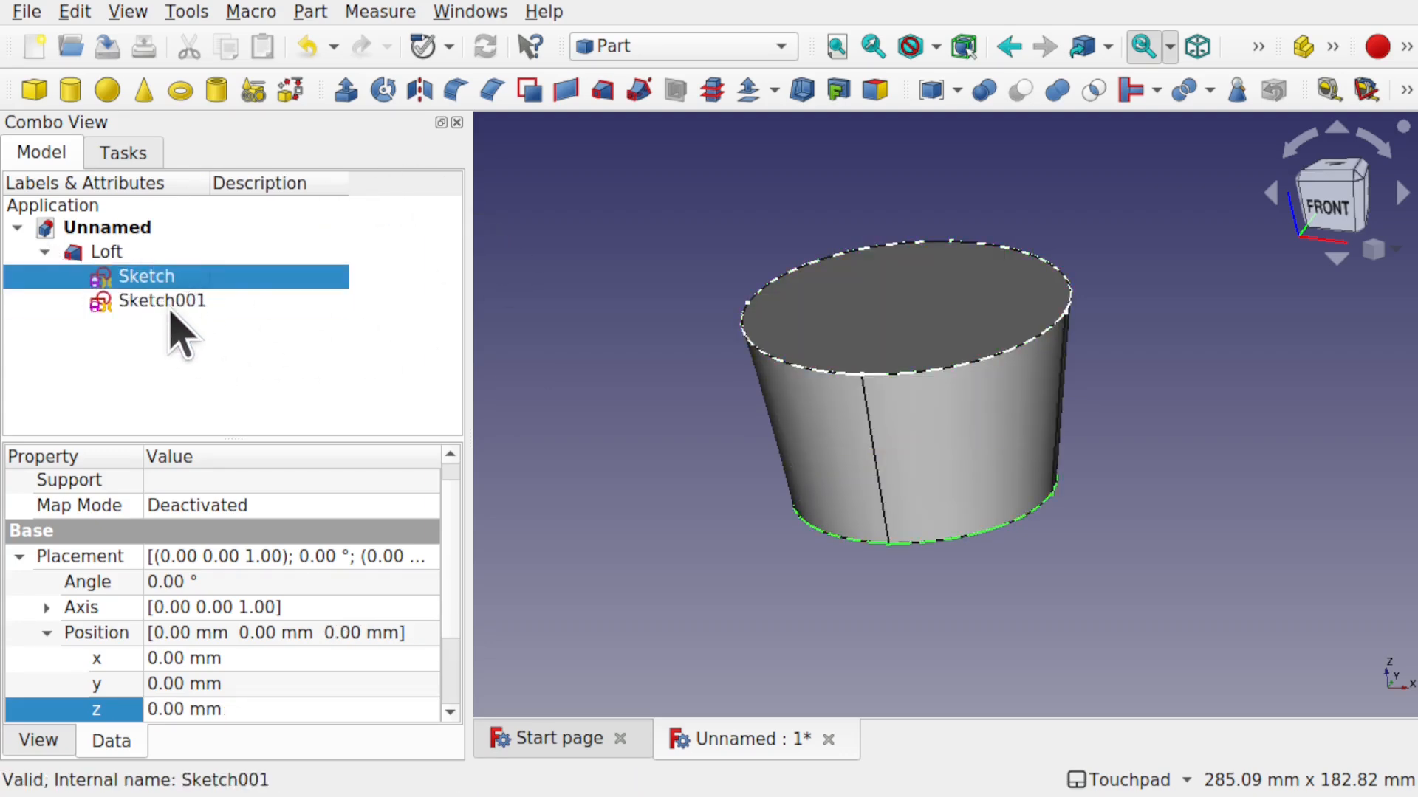
ctrl+click(168, 301)
key(space)
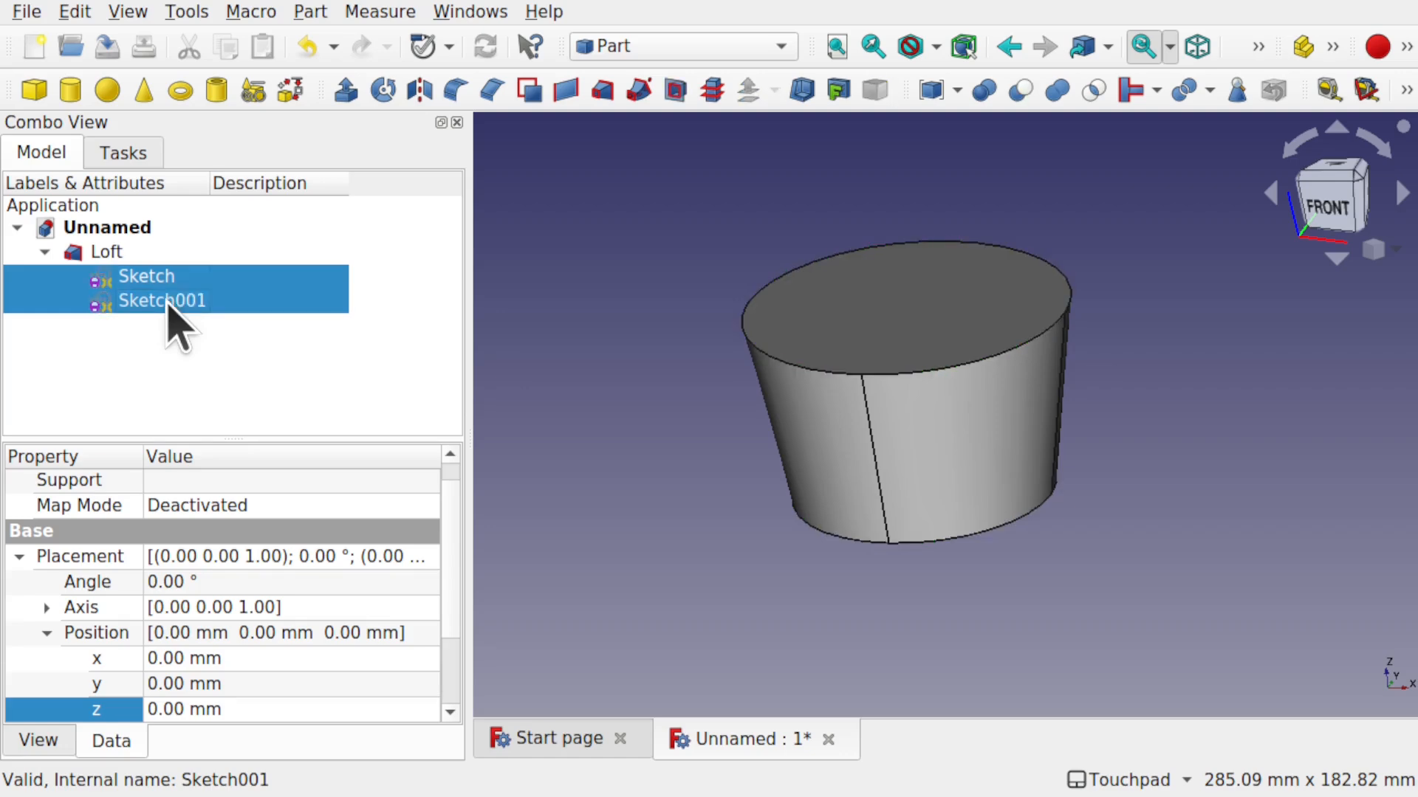
click(45, 252)
click(664, 435)
- Switch to the Curves workbench and create a Sketch on surface from the loft's side face between the left and front sides
alt+drag(941, 515, 1190, 465)
alt+drag(787, 510, 975, 512)
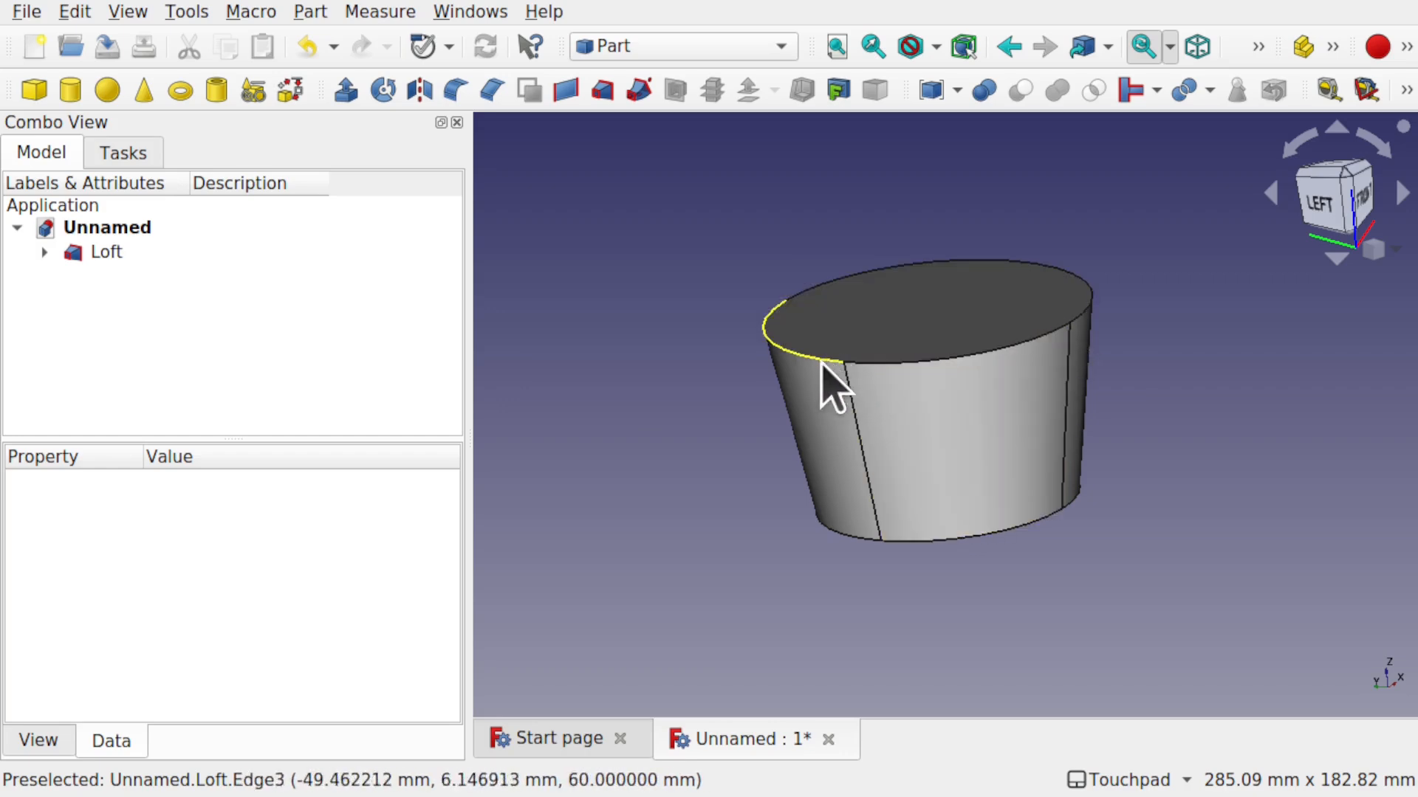
alt+drag(862, 419, 991, 392)
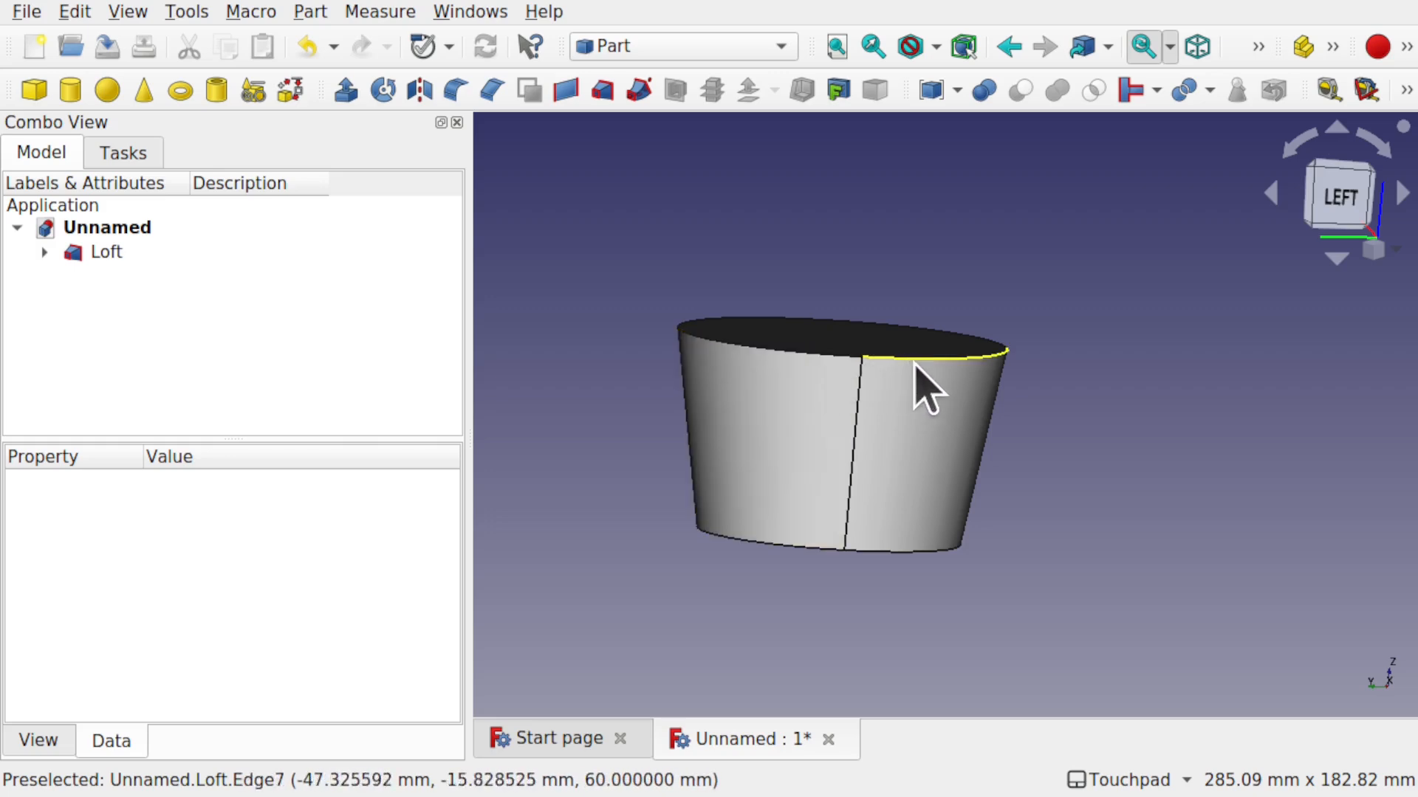
alt+drag(987, 481, 889, 399)
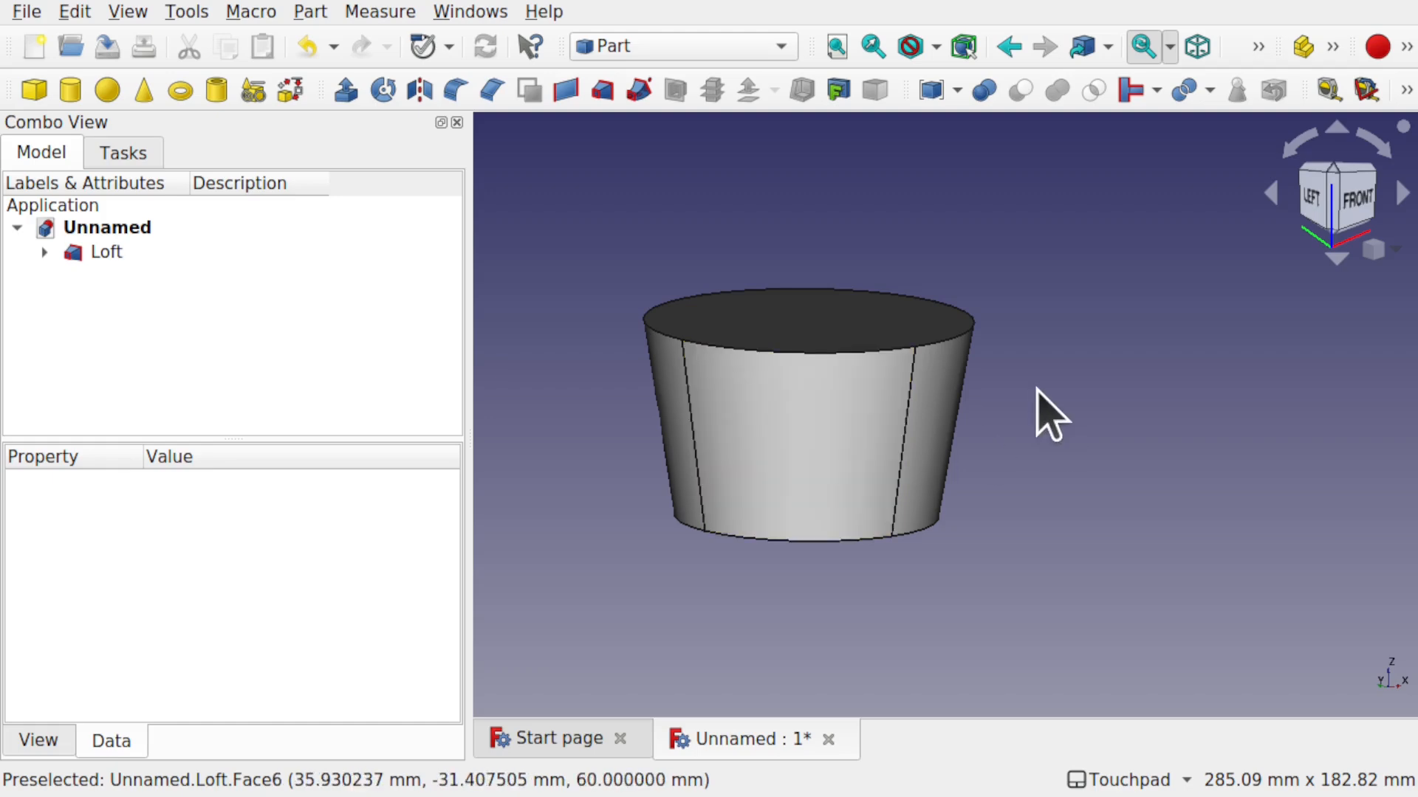
click(642, 44)
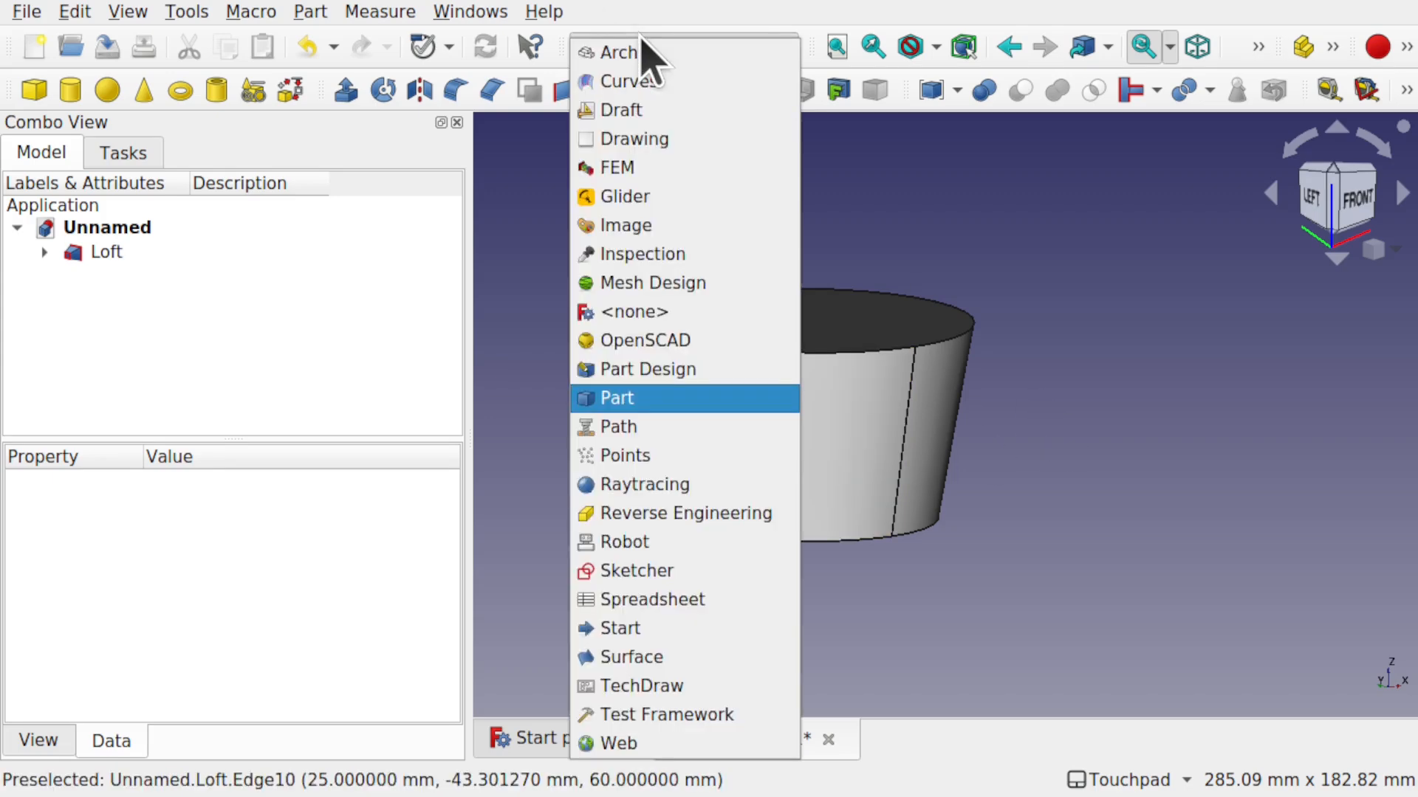
click(634, 83)
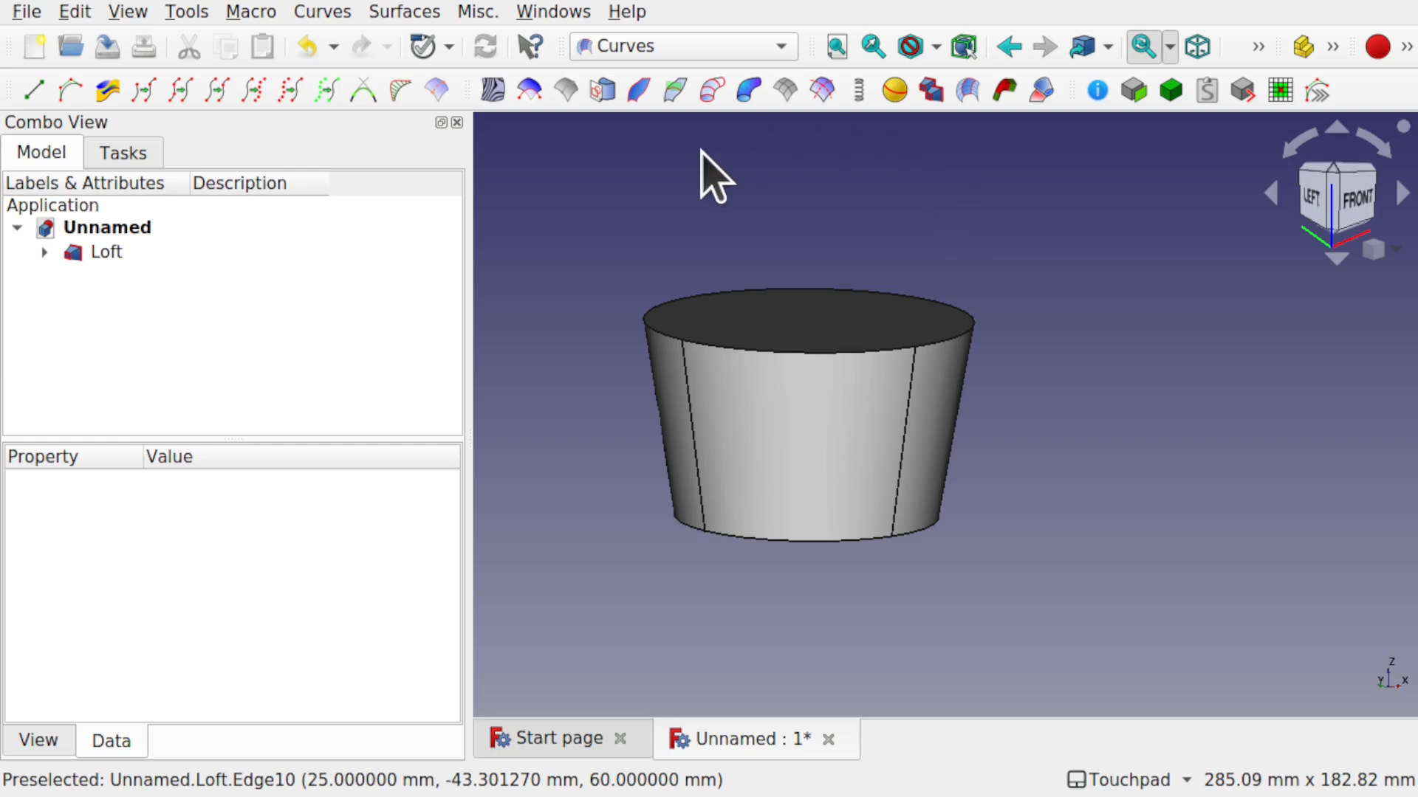
click(816, 438)
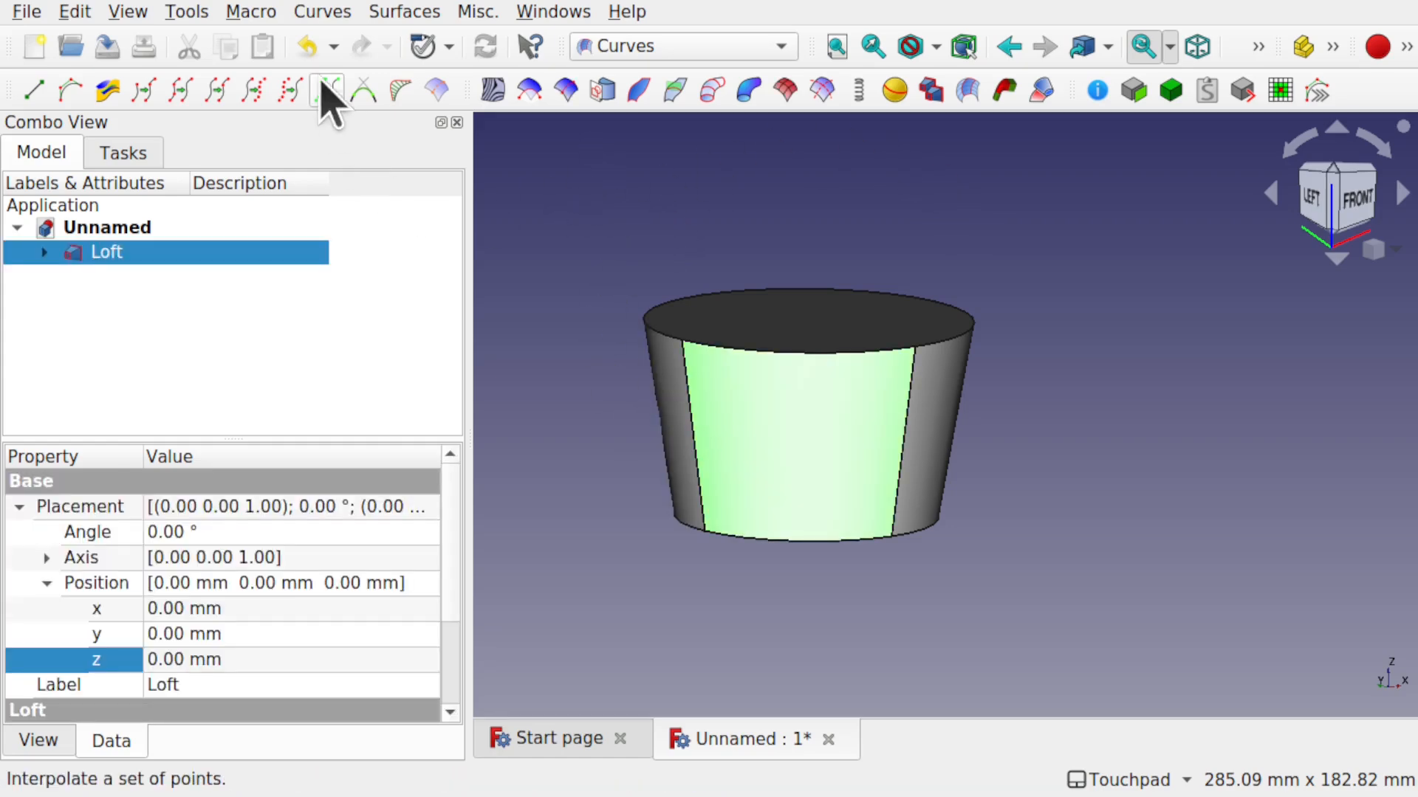
click(410, 13)
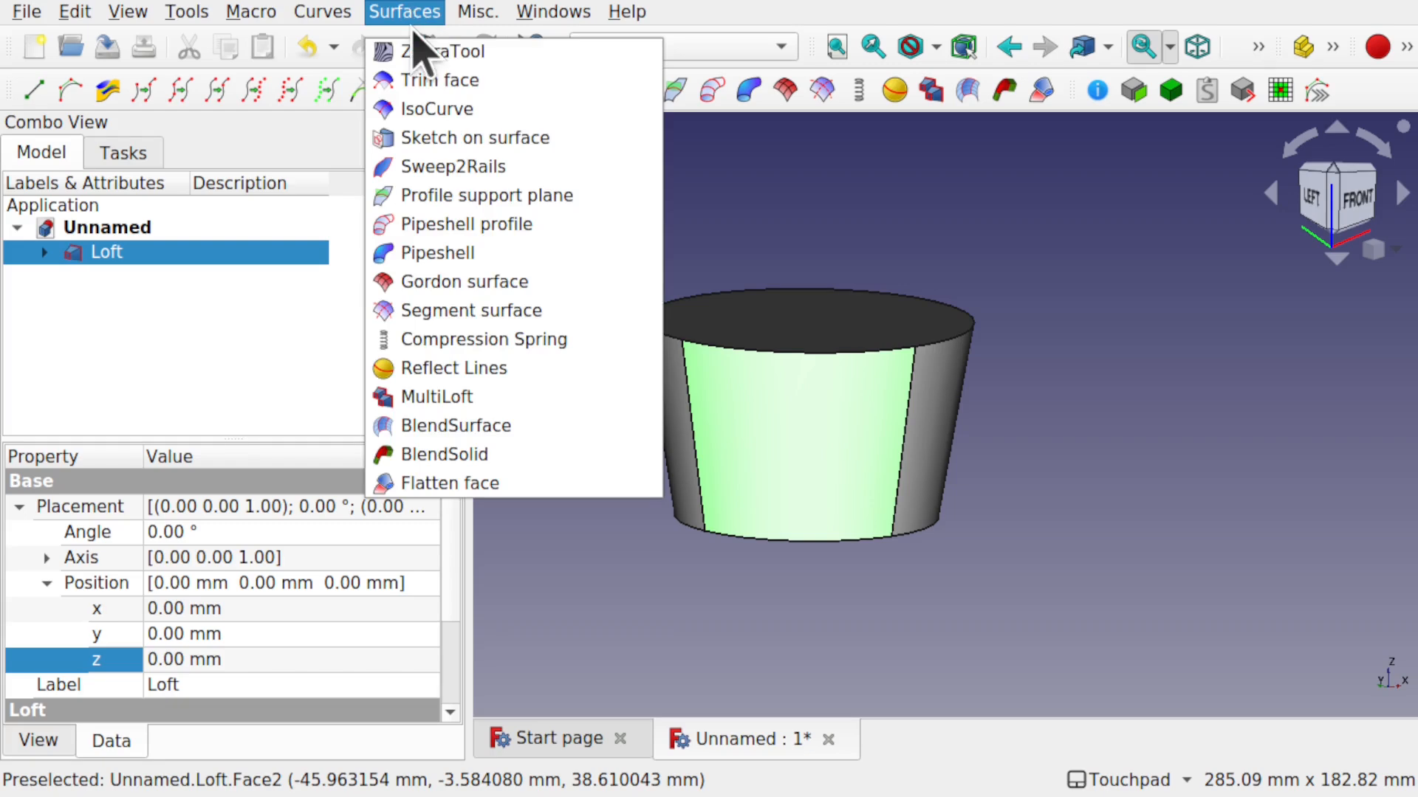
click(463, 138)
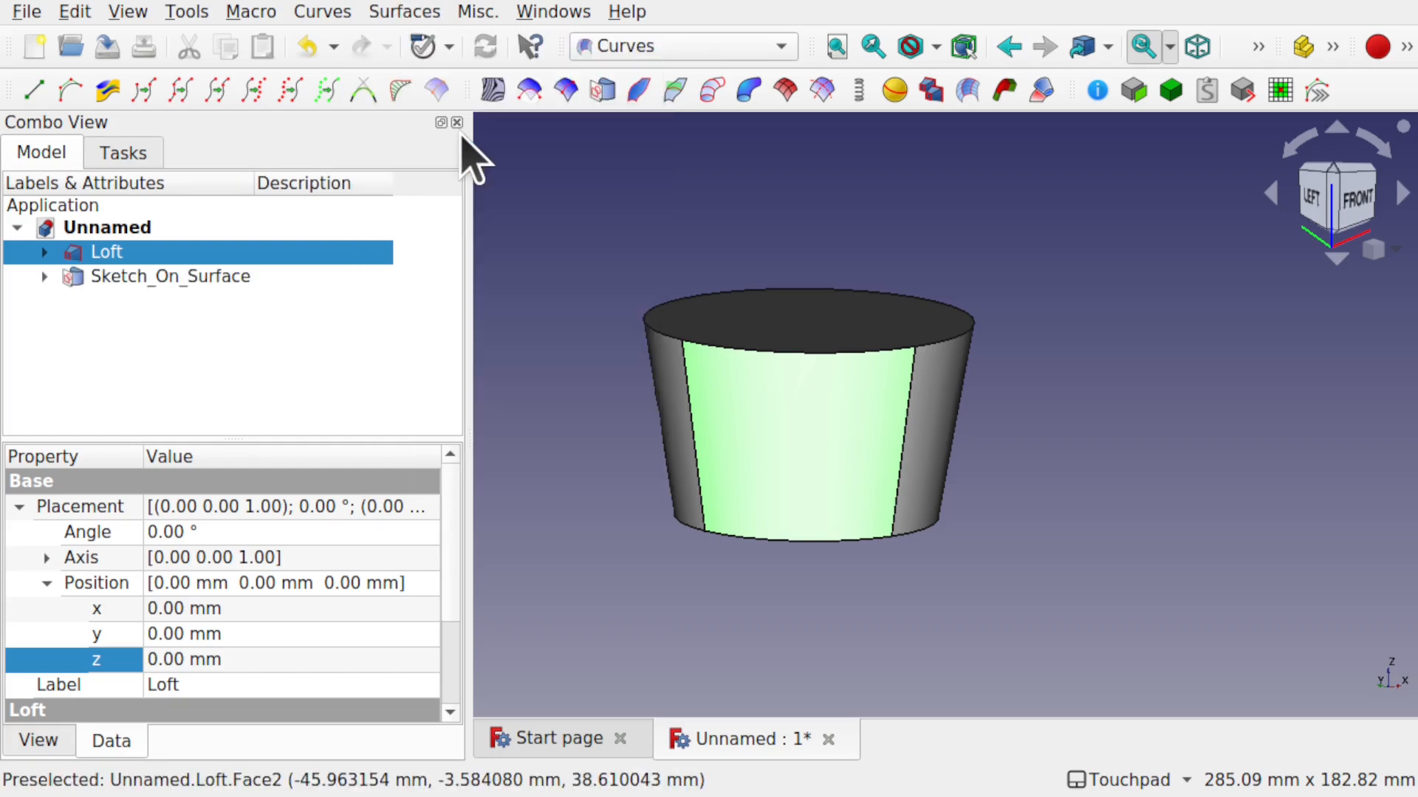
- Open the Mapped_Sketch under Sketch_On_Surface, examine its construction rectangle and dimensions relative to the loft, and close it
click(168, 278)
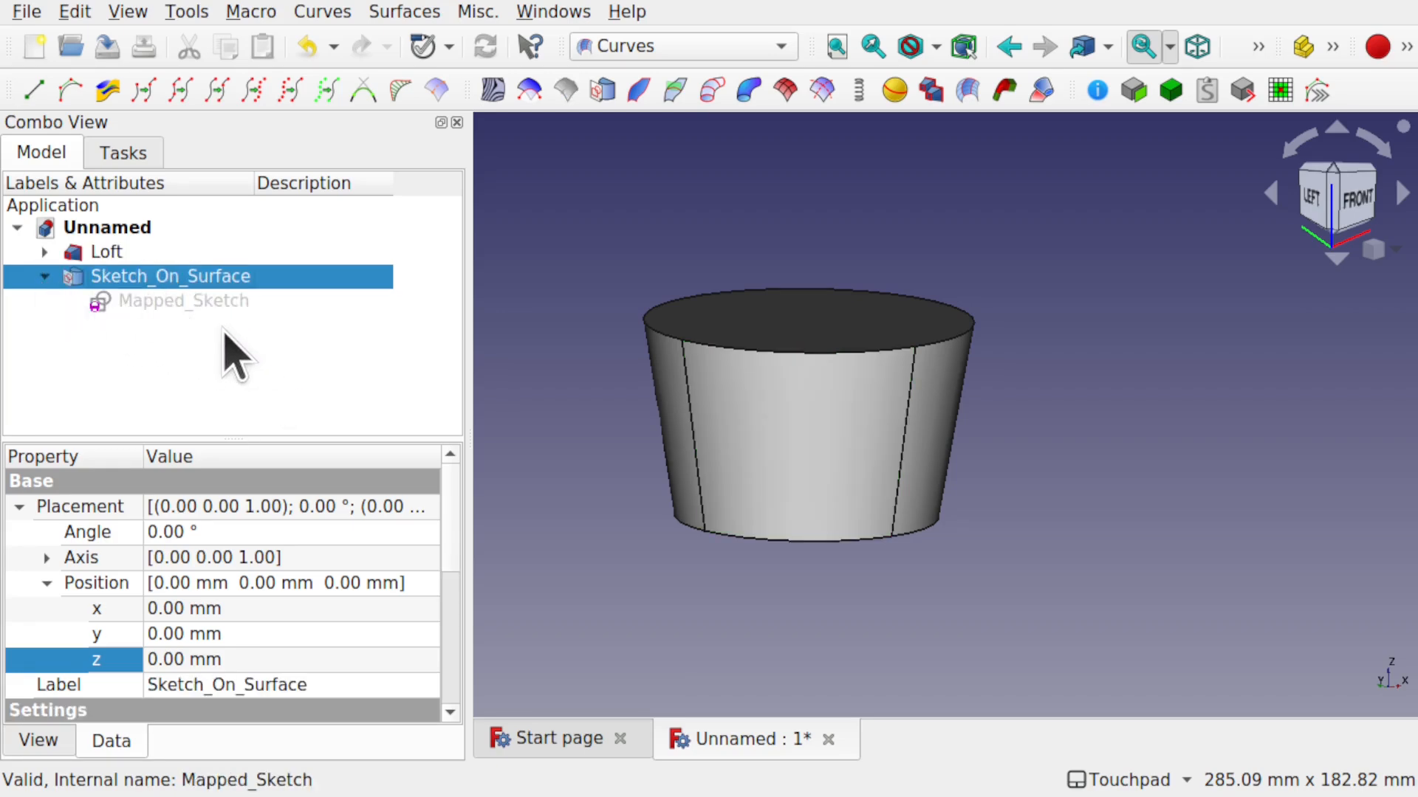
double_click(195, 303)
shift+middle_drag(1010, 285, 958, 513)
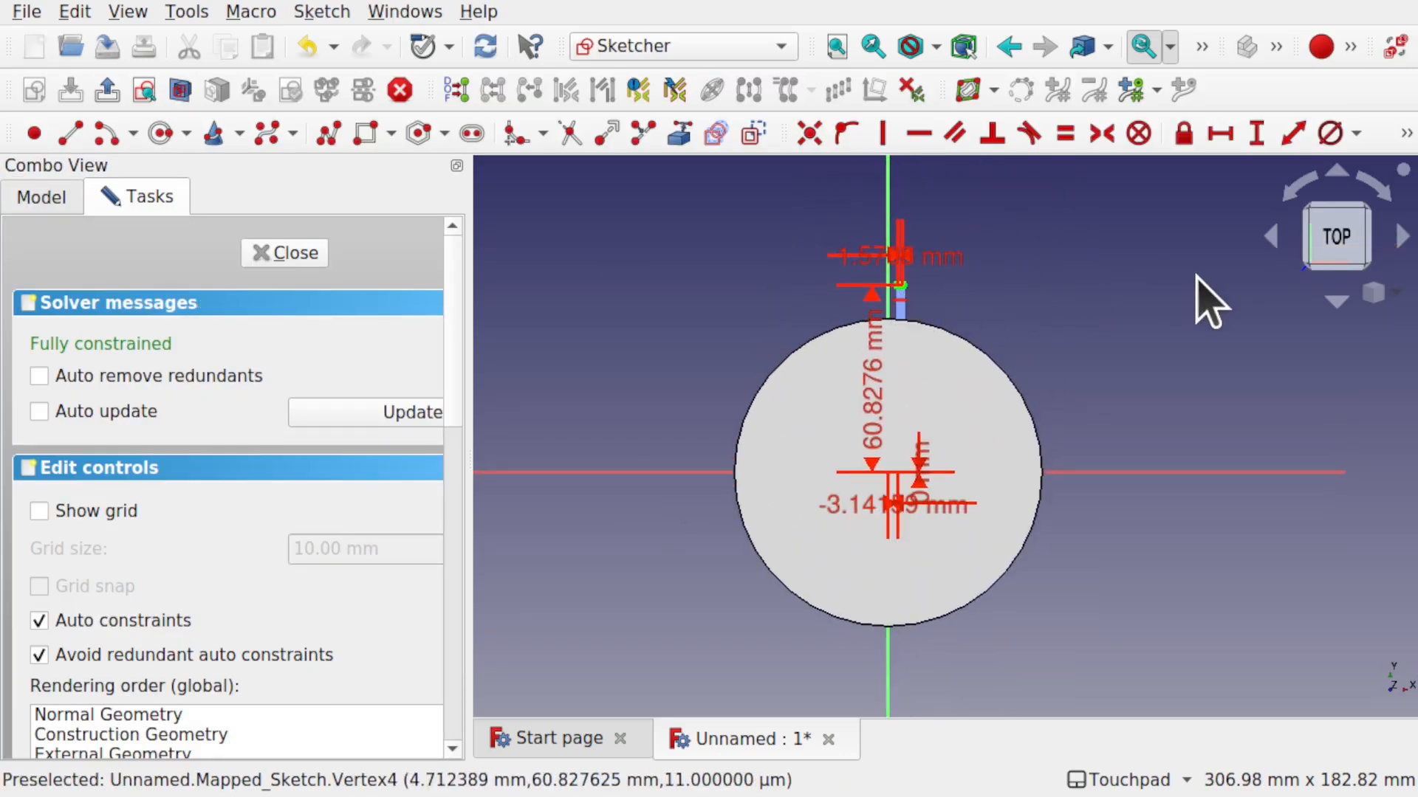
mouse_move(1242, 391)
alt+middle_down()
mouse_move(954, 430)
mouse_move(1060, 361)
mouse_move(1126, 424)
mouse_move(1184, 440)
mouse_move(1092, 463)
mouse_move(1101, 475)
mouse_move(1224, 442)
mouse_move(975, 481)
mouse_move(1019, 491)
mouse_move(1253, 377)
mouse_move(1203, 411)
mouse_move(979, 316)
mouse_move(982, 301)
alt+middle_up()
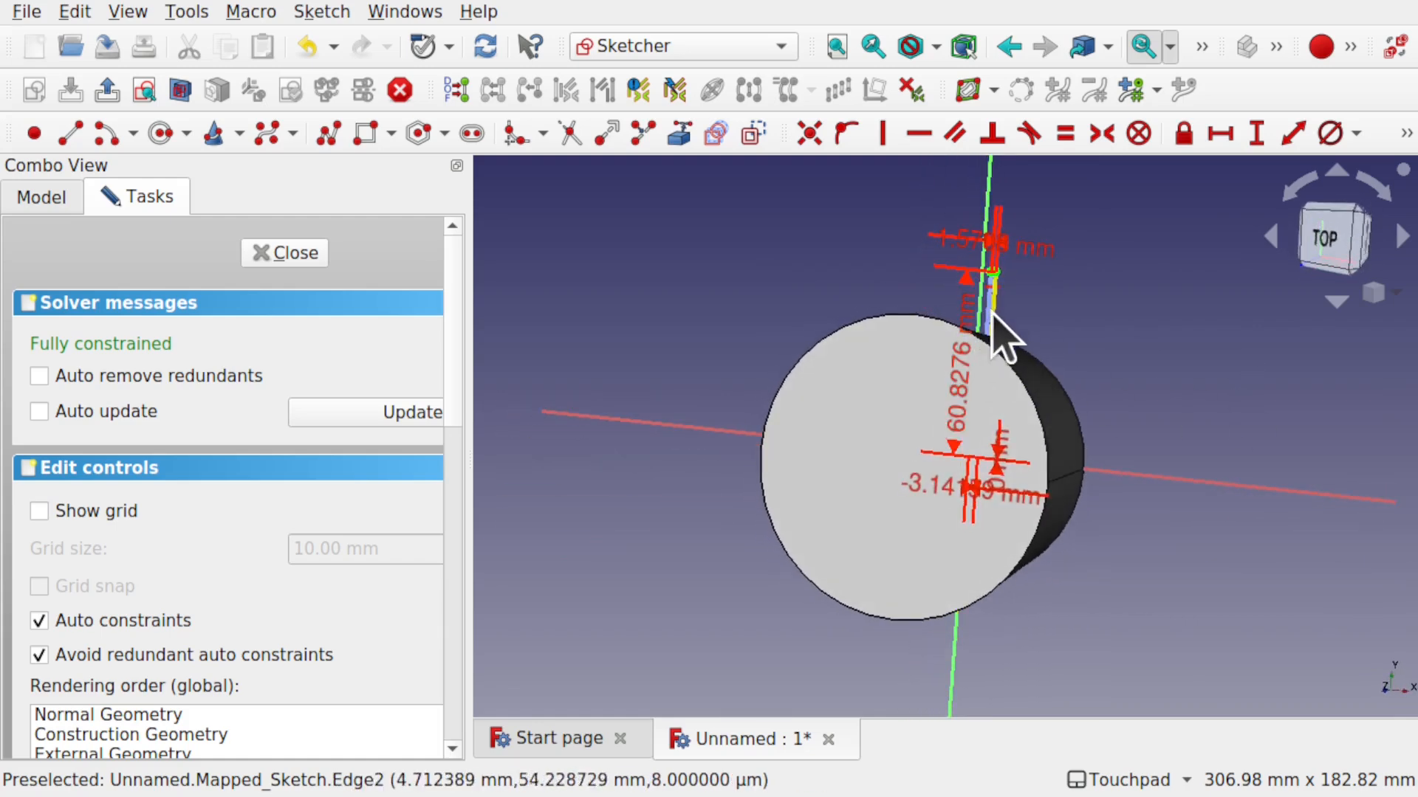
alt+middle_drag(1104, 337, 1038, 285)
scroll(1038, 285, up, 5)
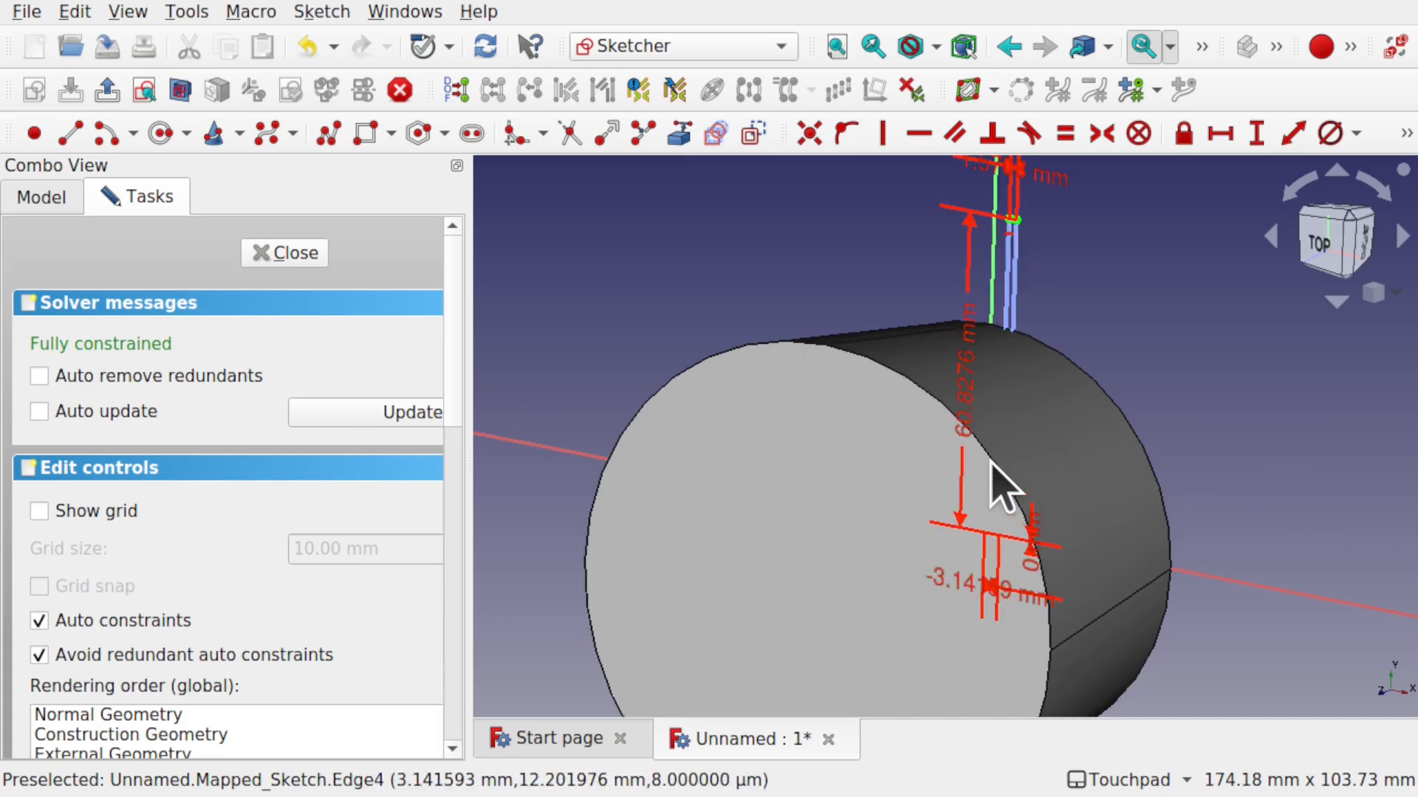
mouse_move(1033, 301)
shift+mouse_down()
mouse_move(1012, 399)
mouse_move(1020, 308)
mouse_move(1047, 254)
shift+mouse_up()
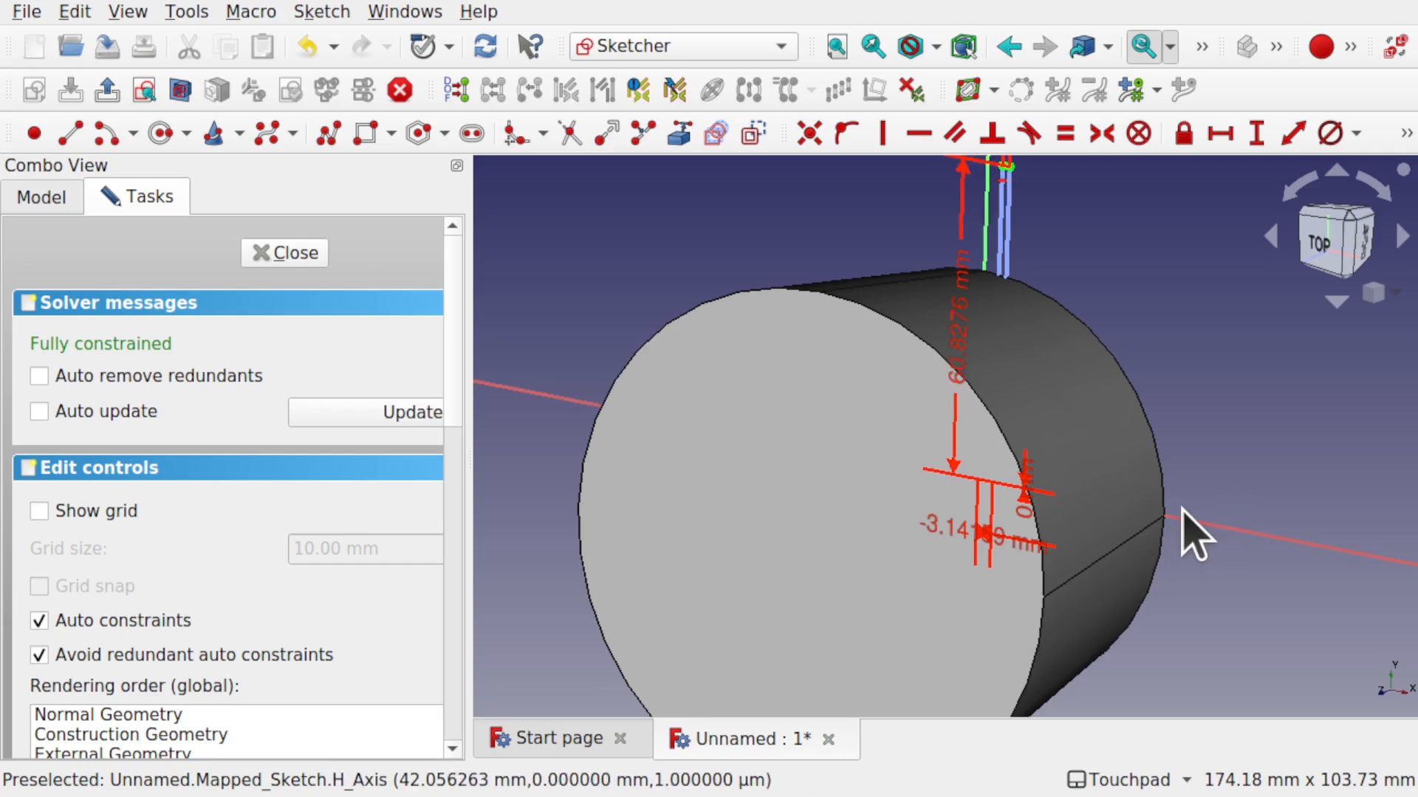
mouse_move(1001, 372)
alt+mouse_down()
mouse_move(1092, 326)
mouse_move(1054, 427)
mouse_move(946, 390)
mouse_move(1000, 408)
mouse_move(1071, 386)
alt+mouse_up()
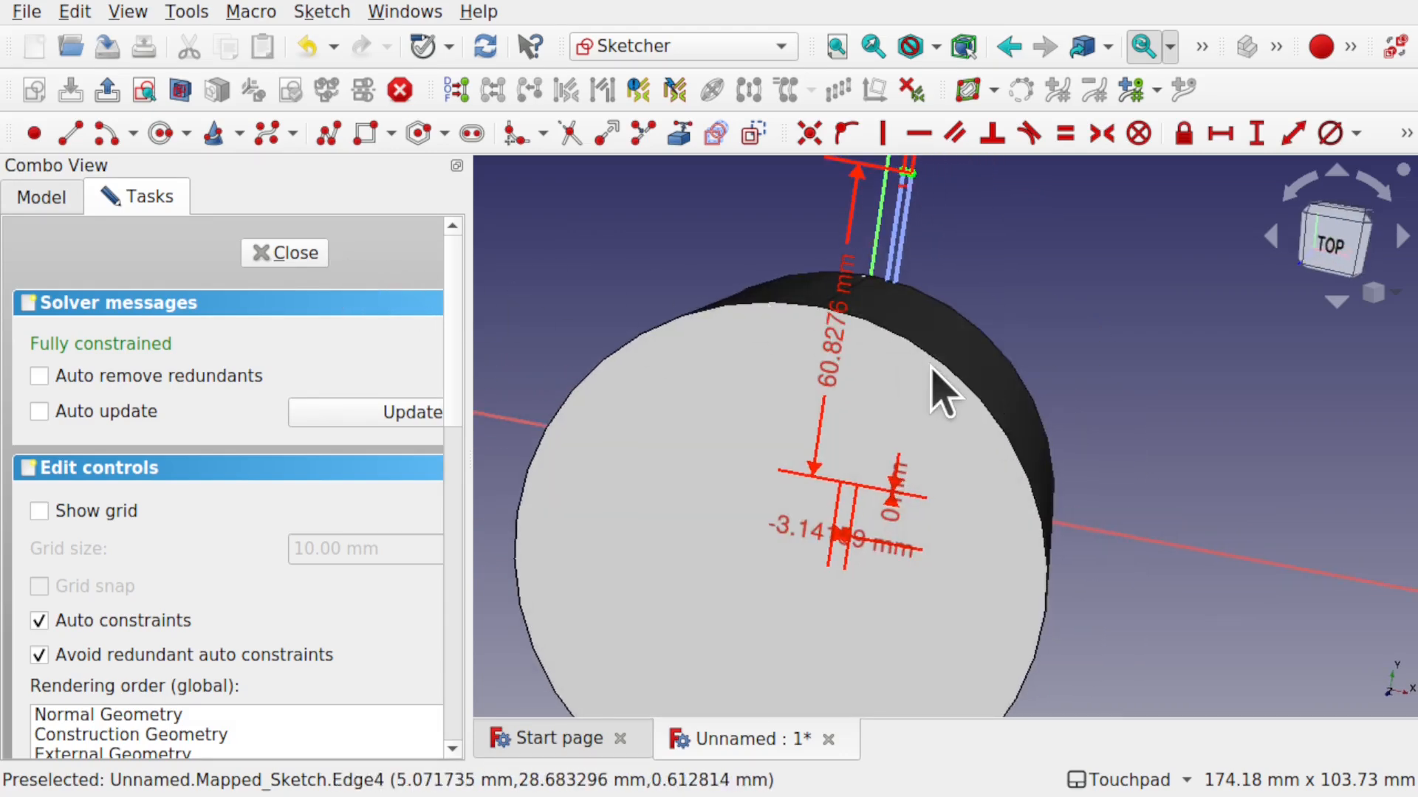
click(308, 254)
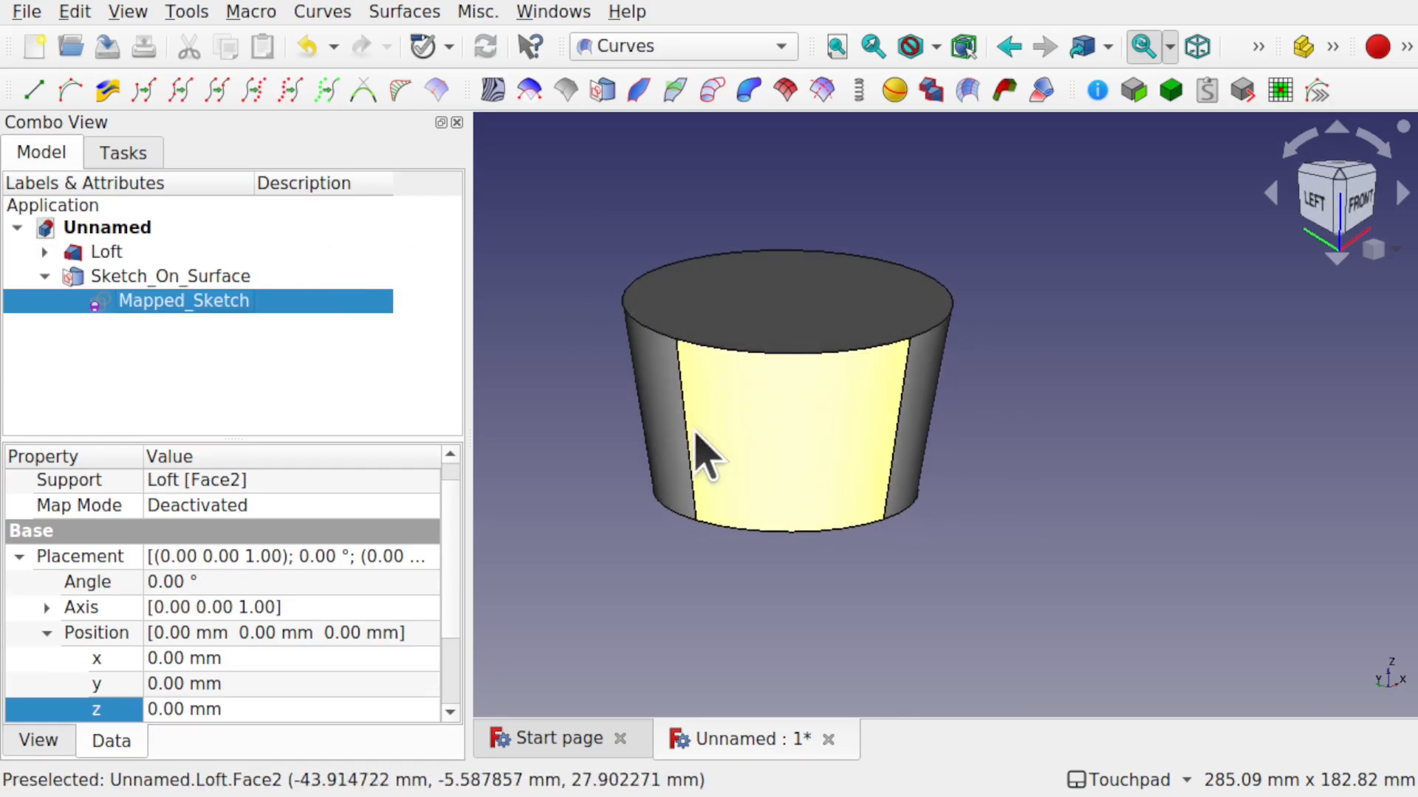
shift+middle_drag(792, 412, 828, 470)
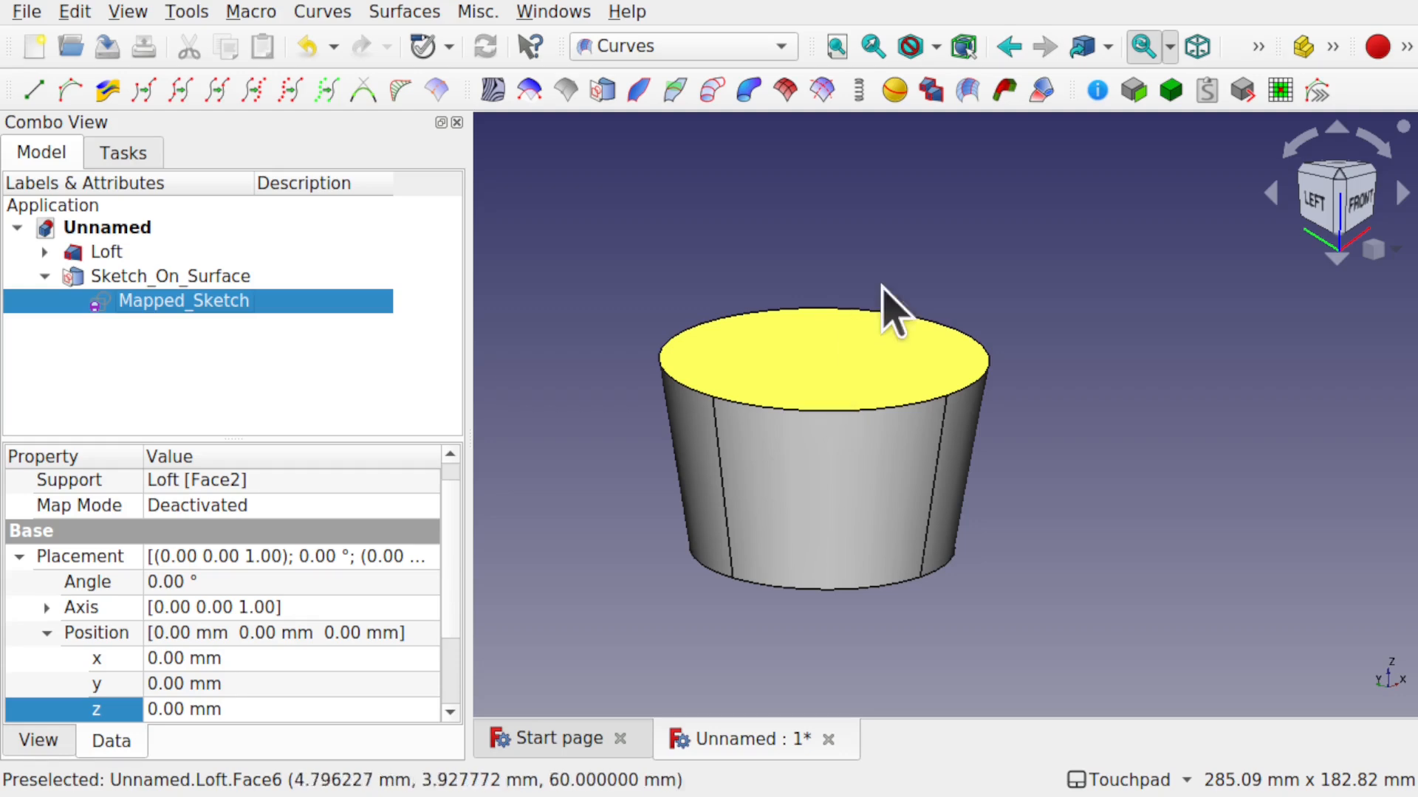
- Read the loft's upper edge length with geometry info and set the Mapped_Sketch rectangle's width to 78.54 mm
click(1105, 102)
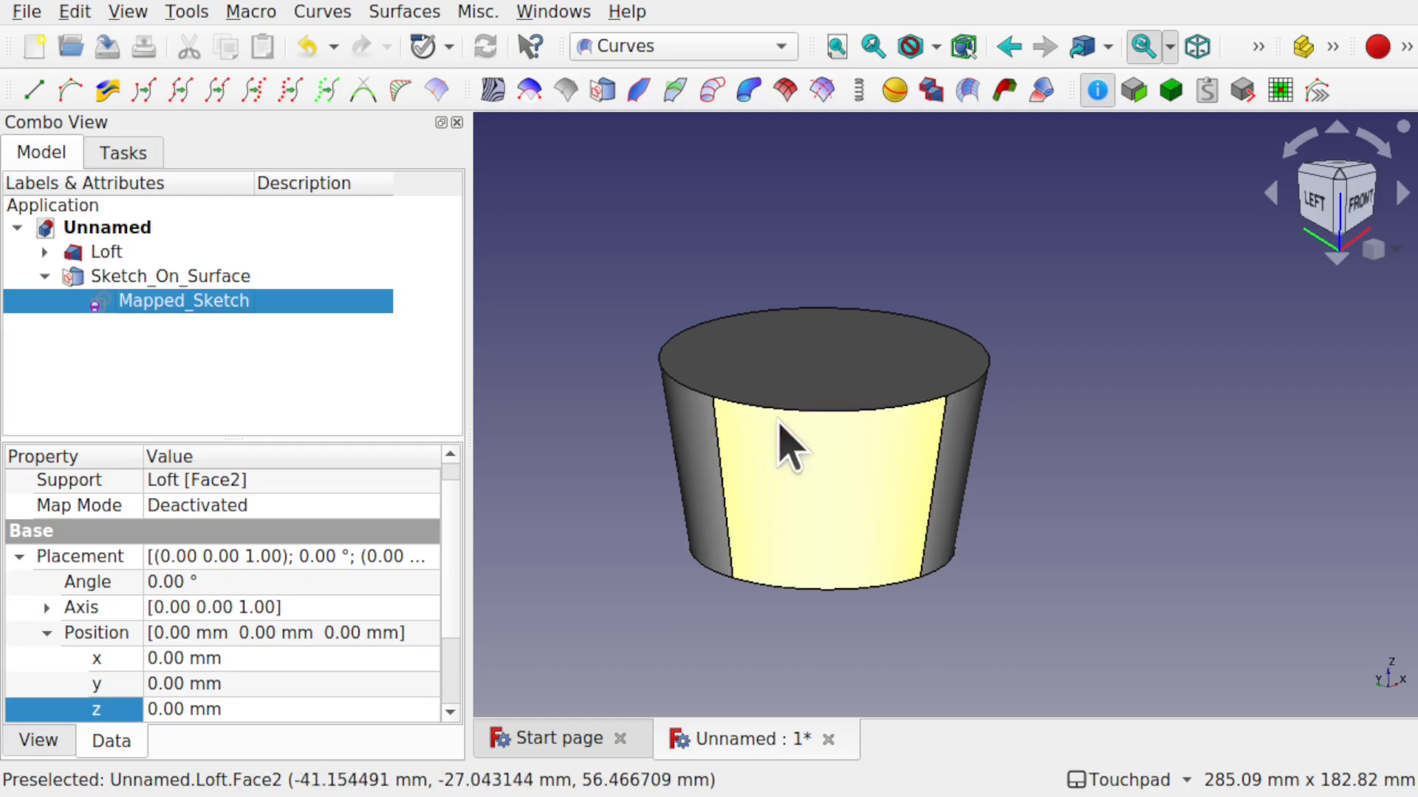
click(835, 410)
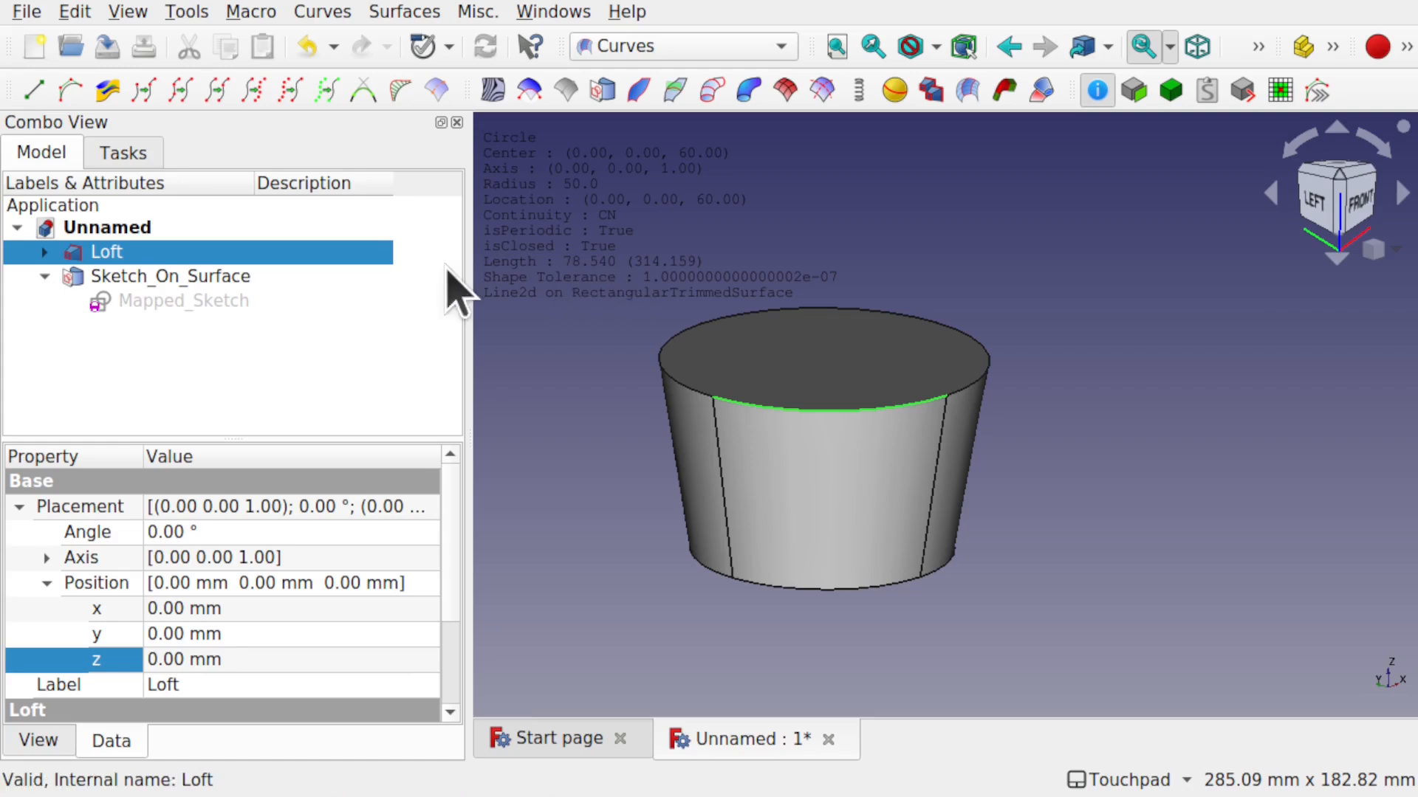
double_click(216, 301)
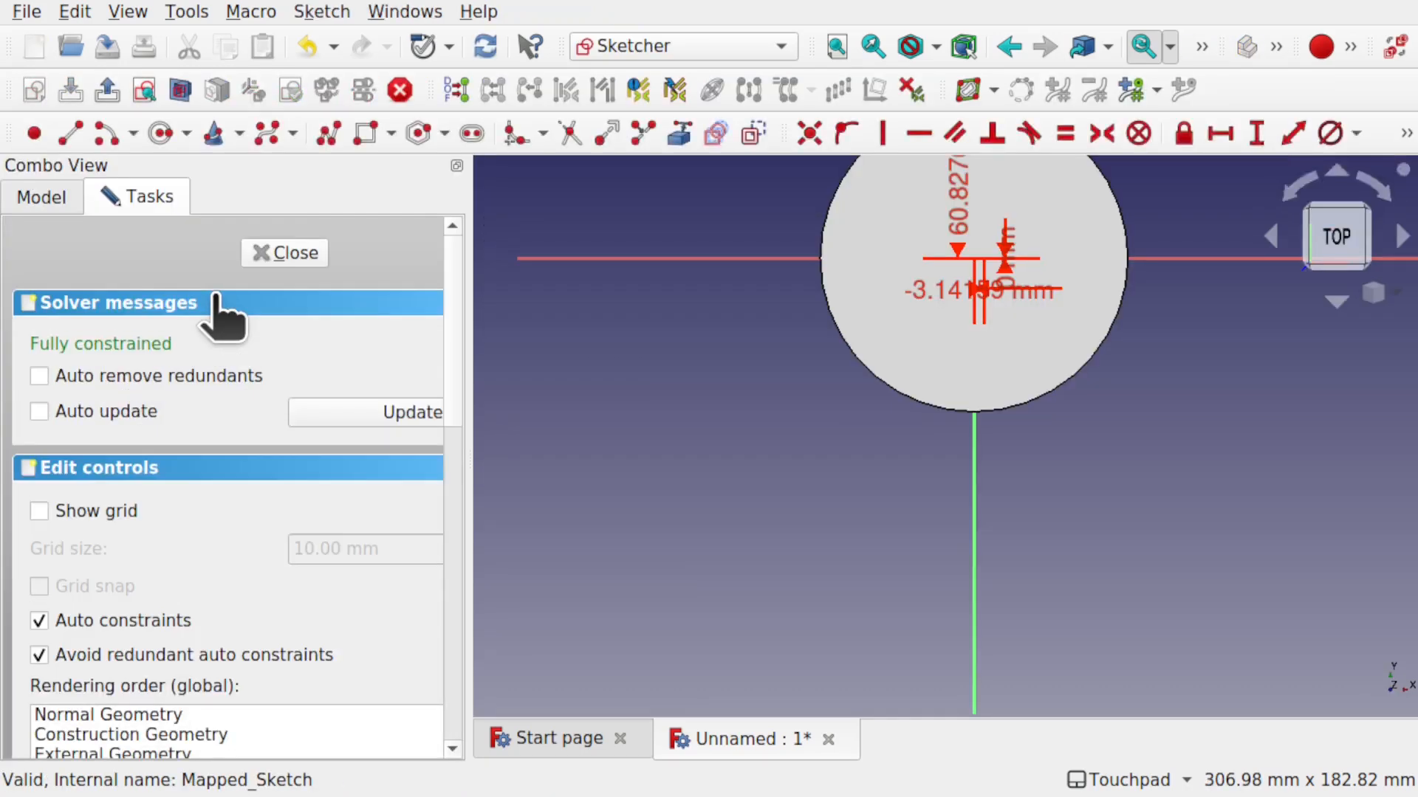
shift+middle_drag(960, 289, 953, 565)
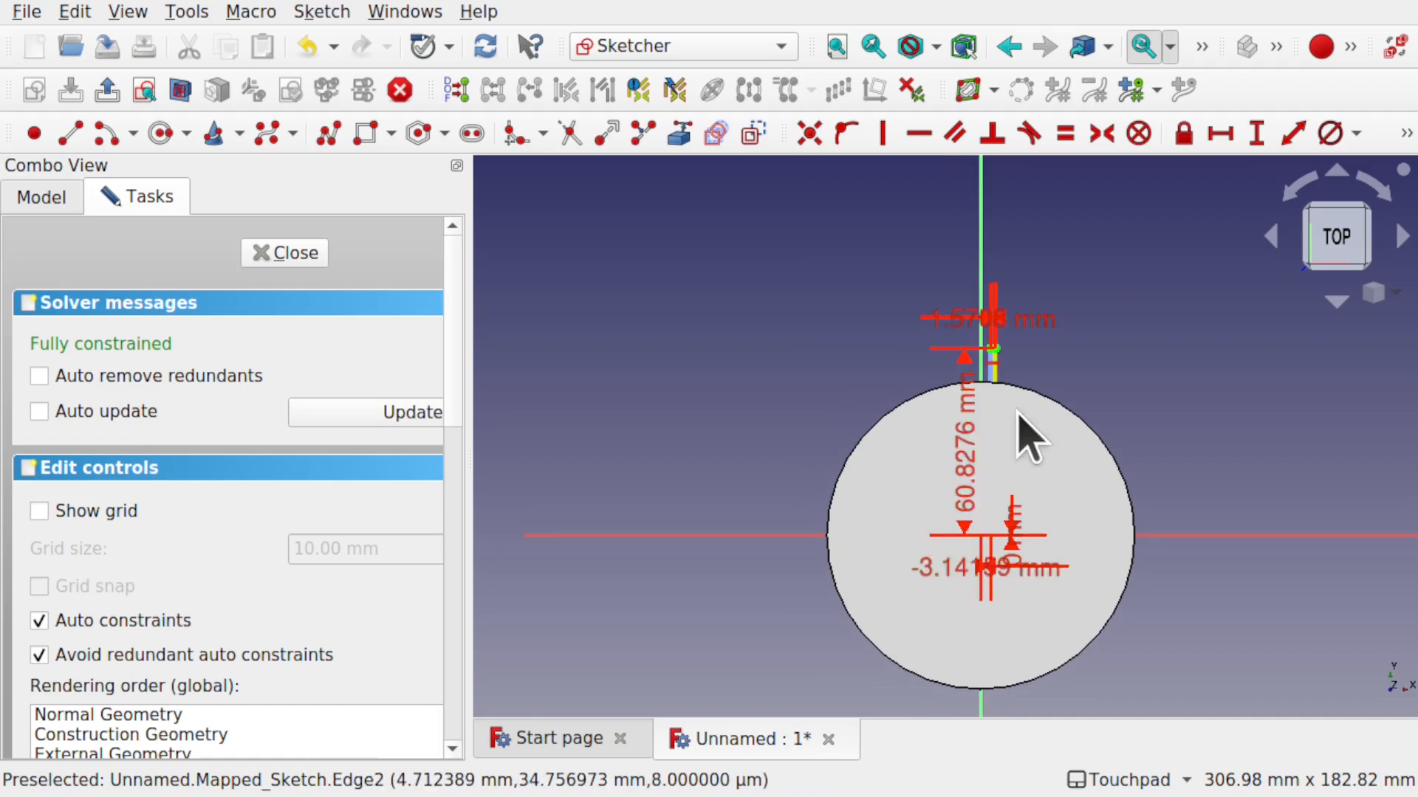
double_click(1027, 326)
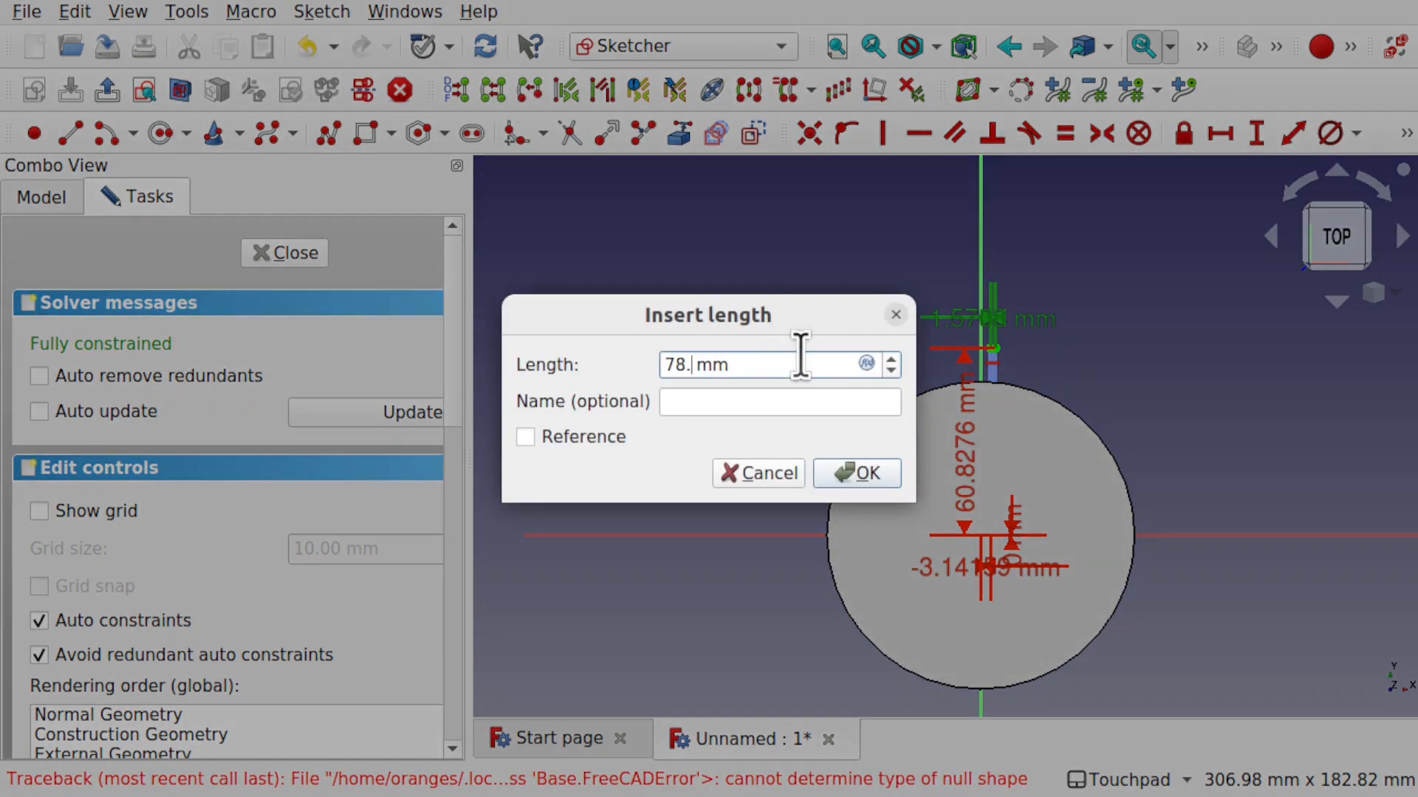
click(856, 471)
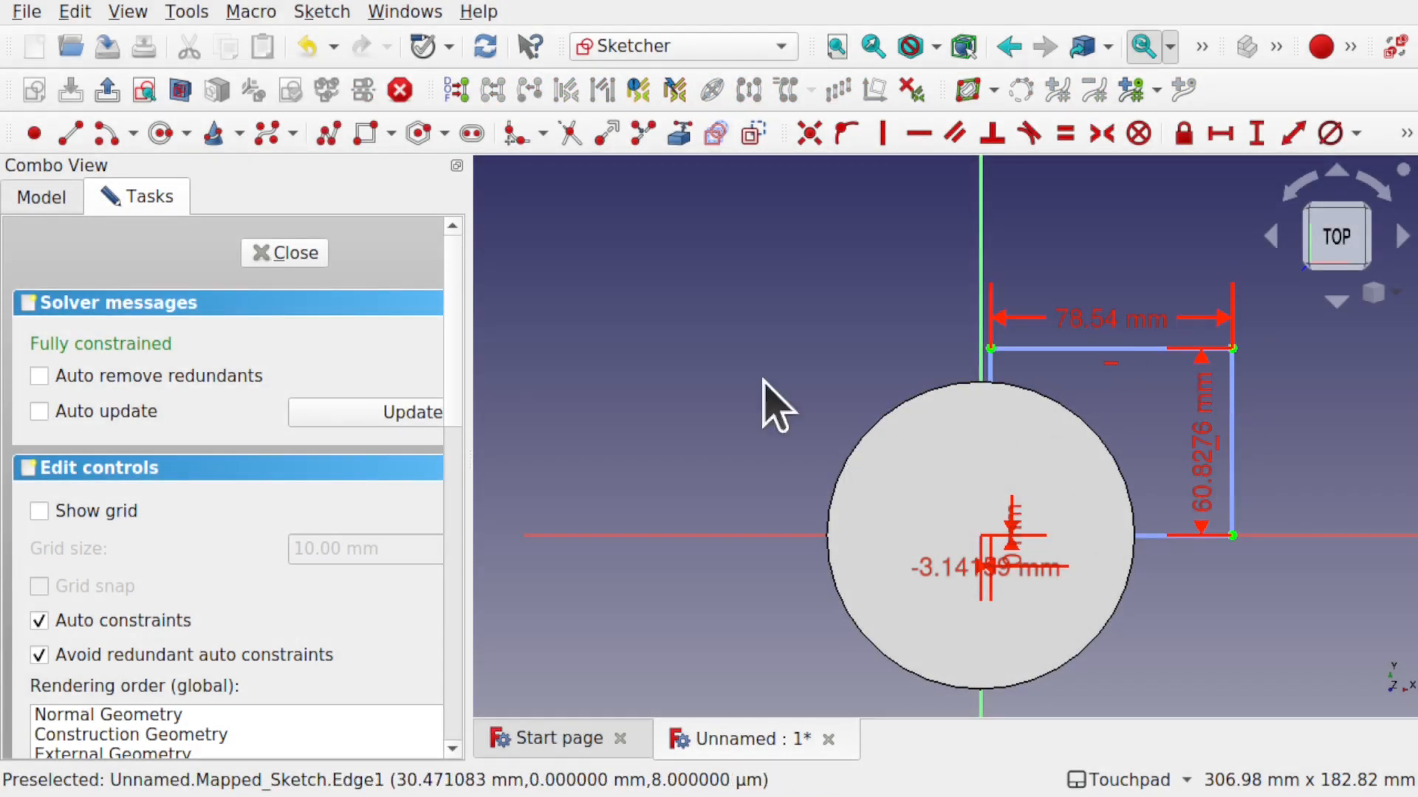
click(294, 256)
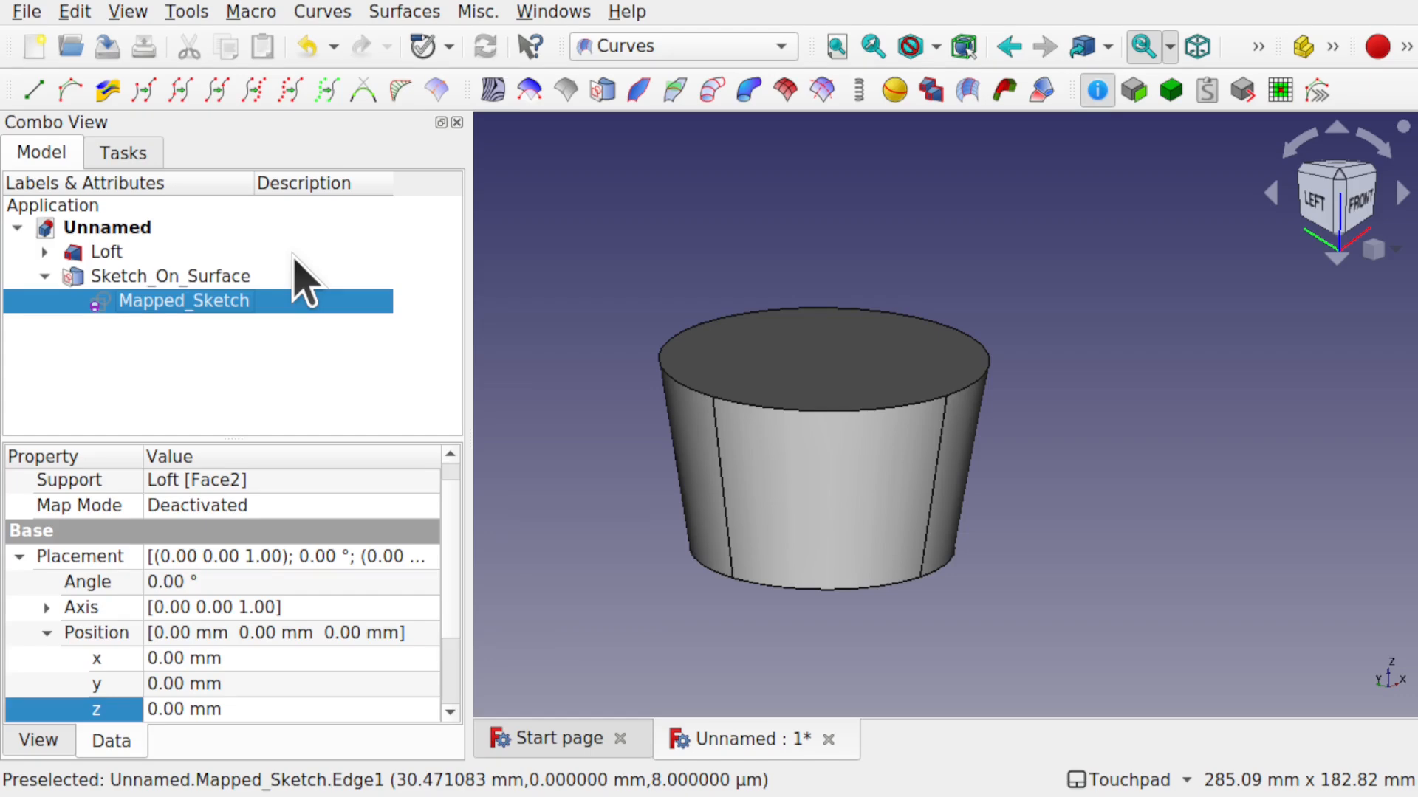
- Save the document as CurvesVarse.FCStd in the home folder, replacing the existing file
click(25, 11)
click(111, 200)
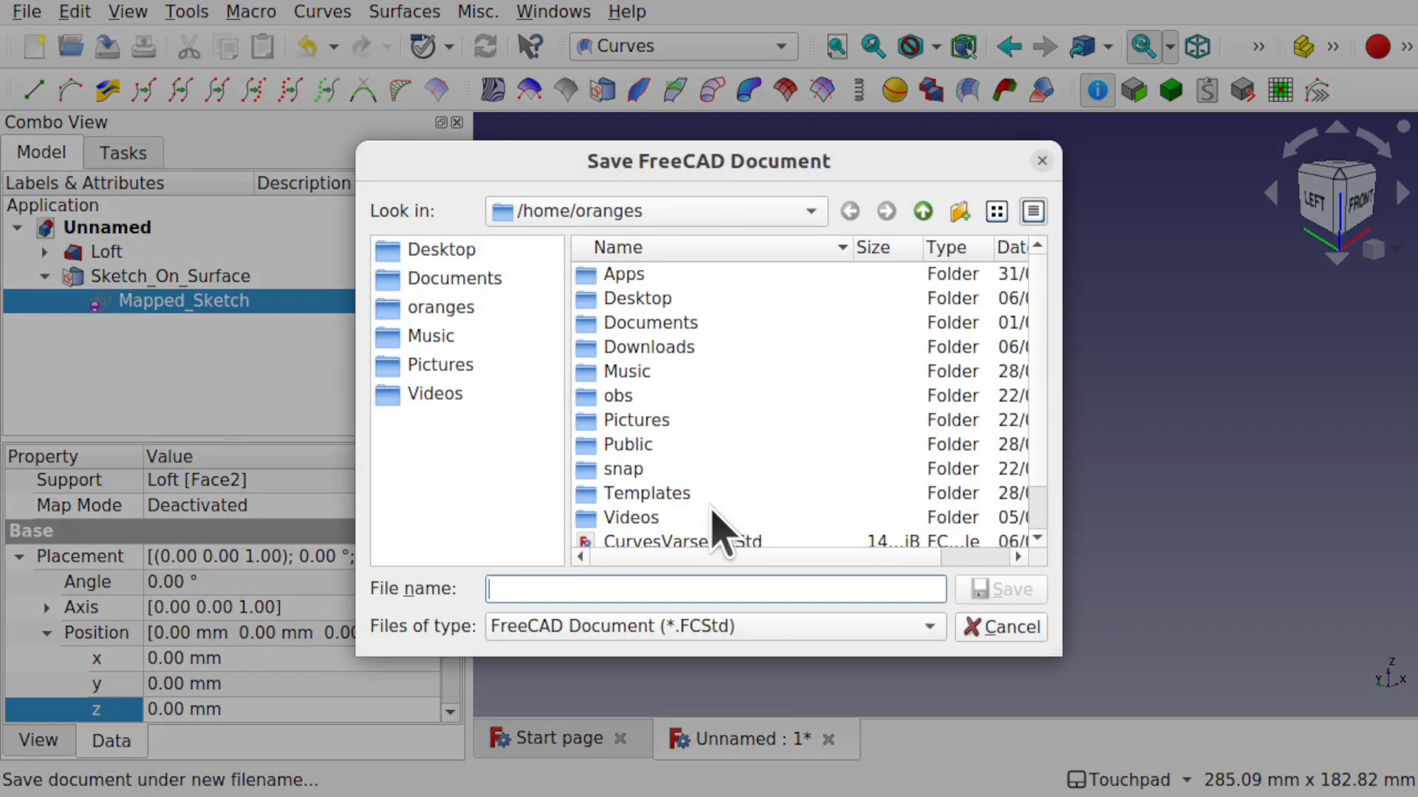
scroll(713, 510, down, 1)
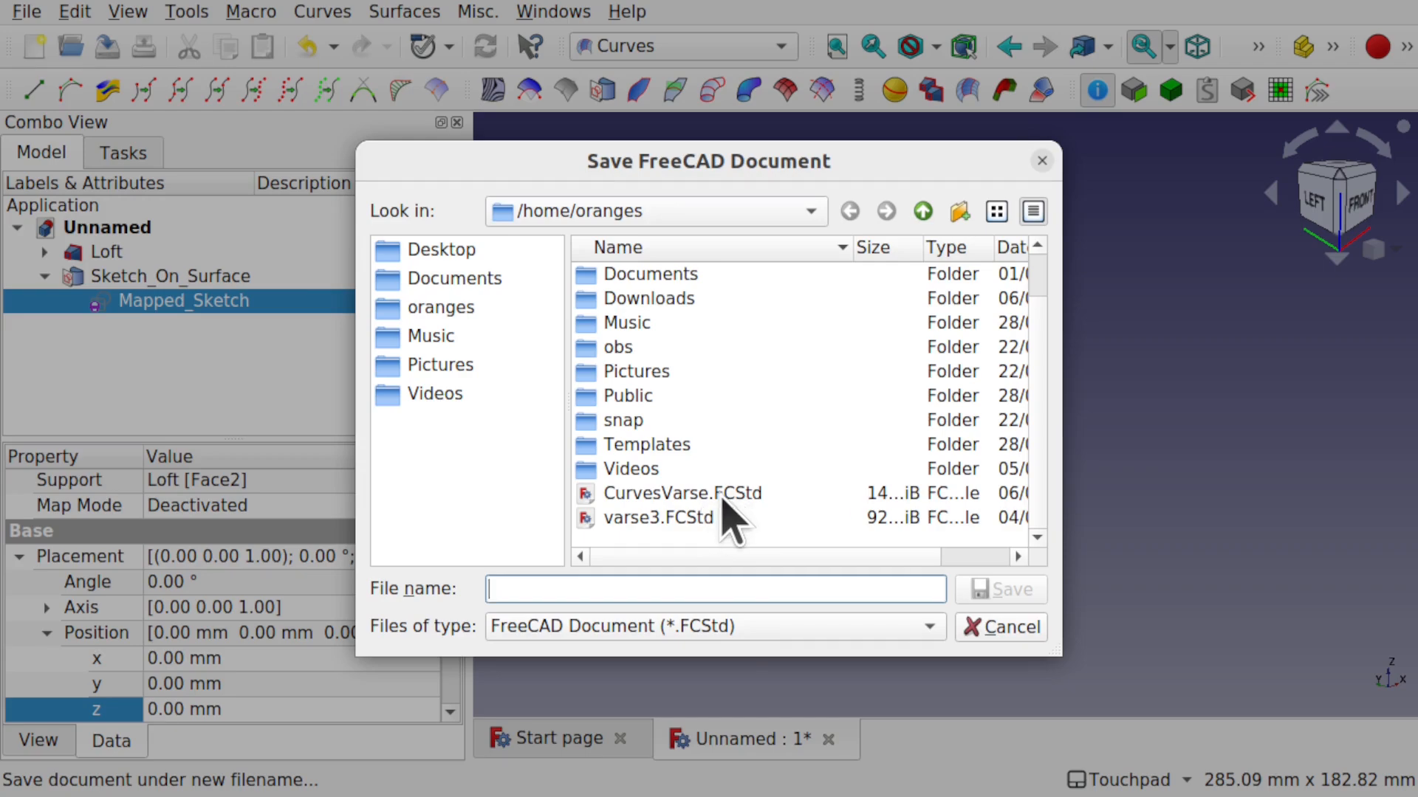
double_click(722, 493)
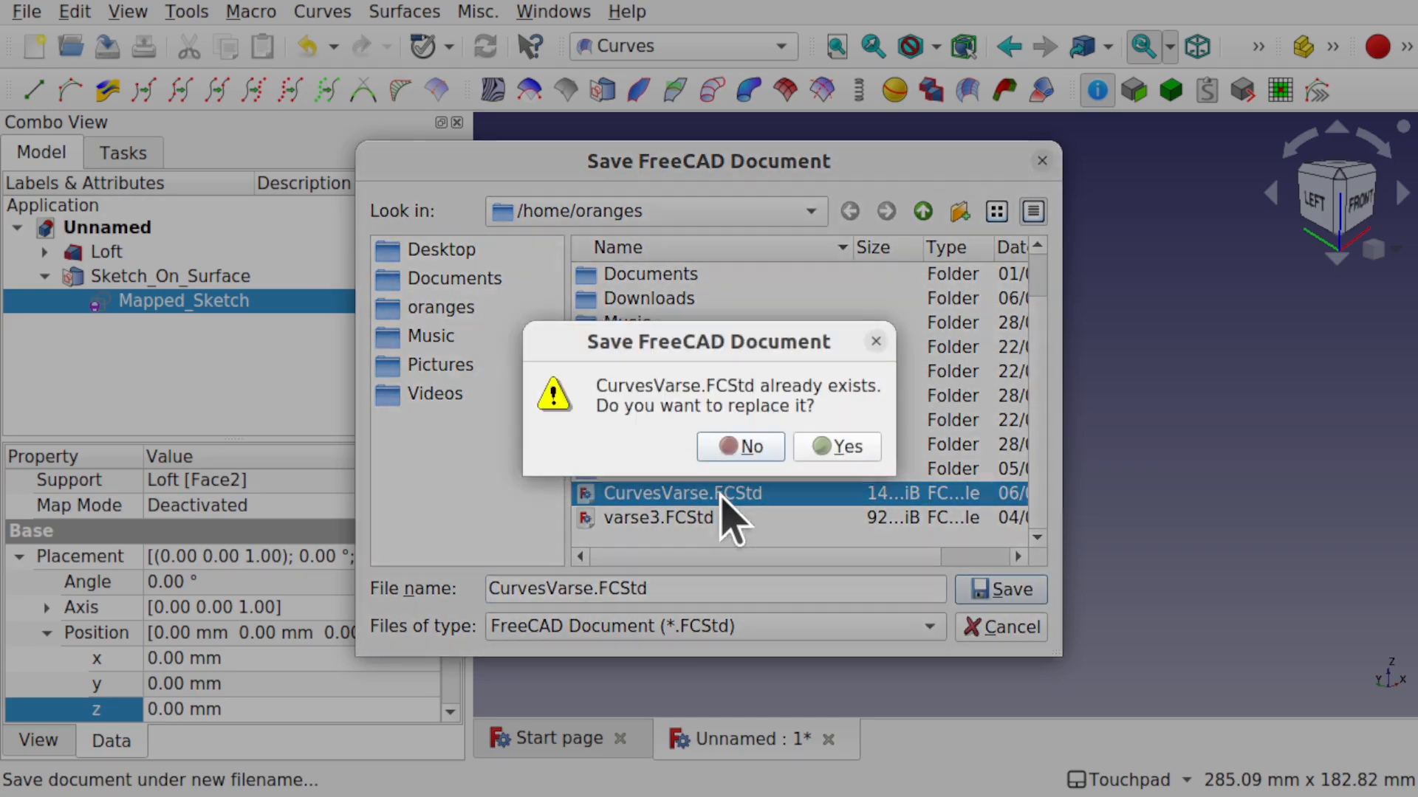
click(842, 447)
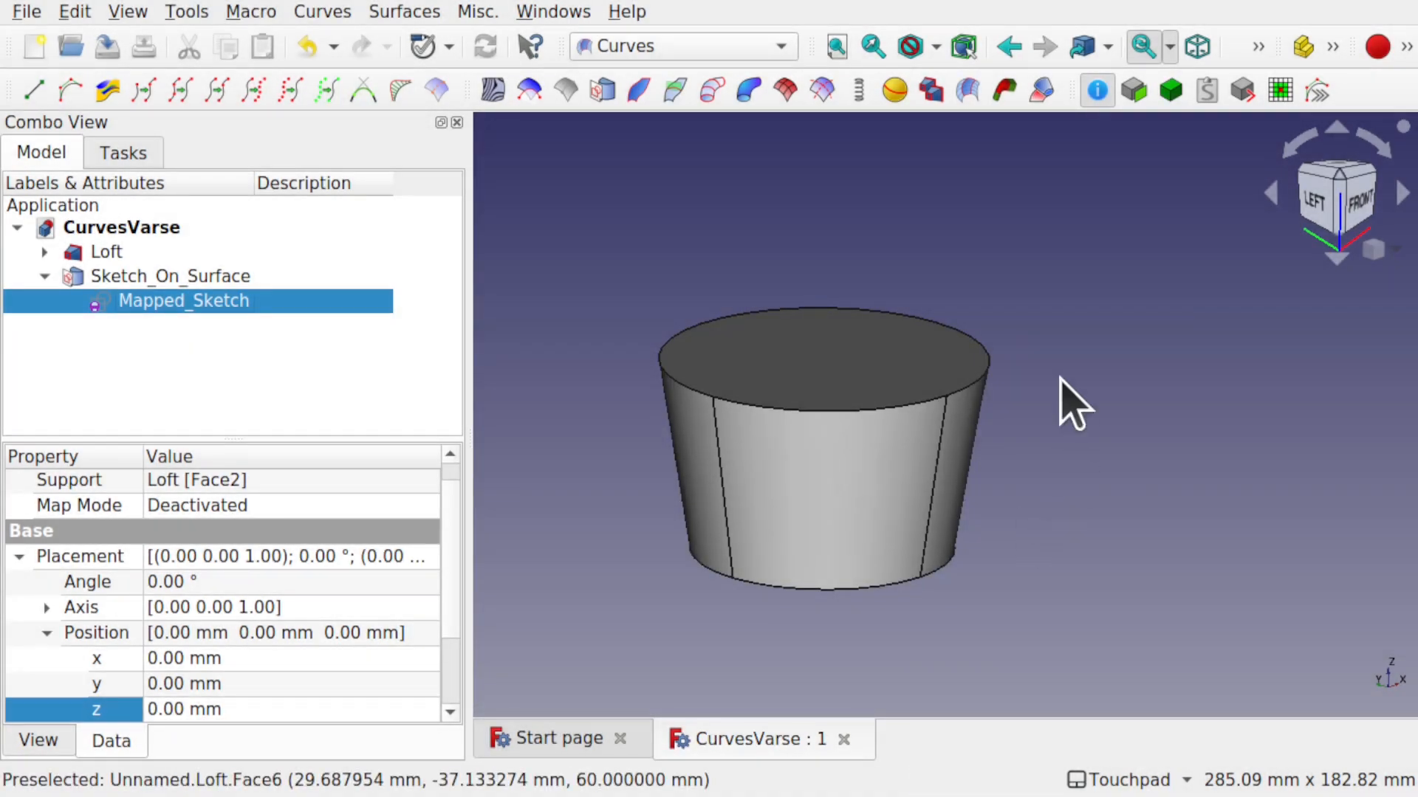
- Reopen Mapped_Sketch for editing and hide the Loft so the whole construction rectangle can be worked on
double_click(218, 303)
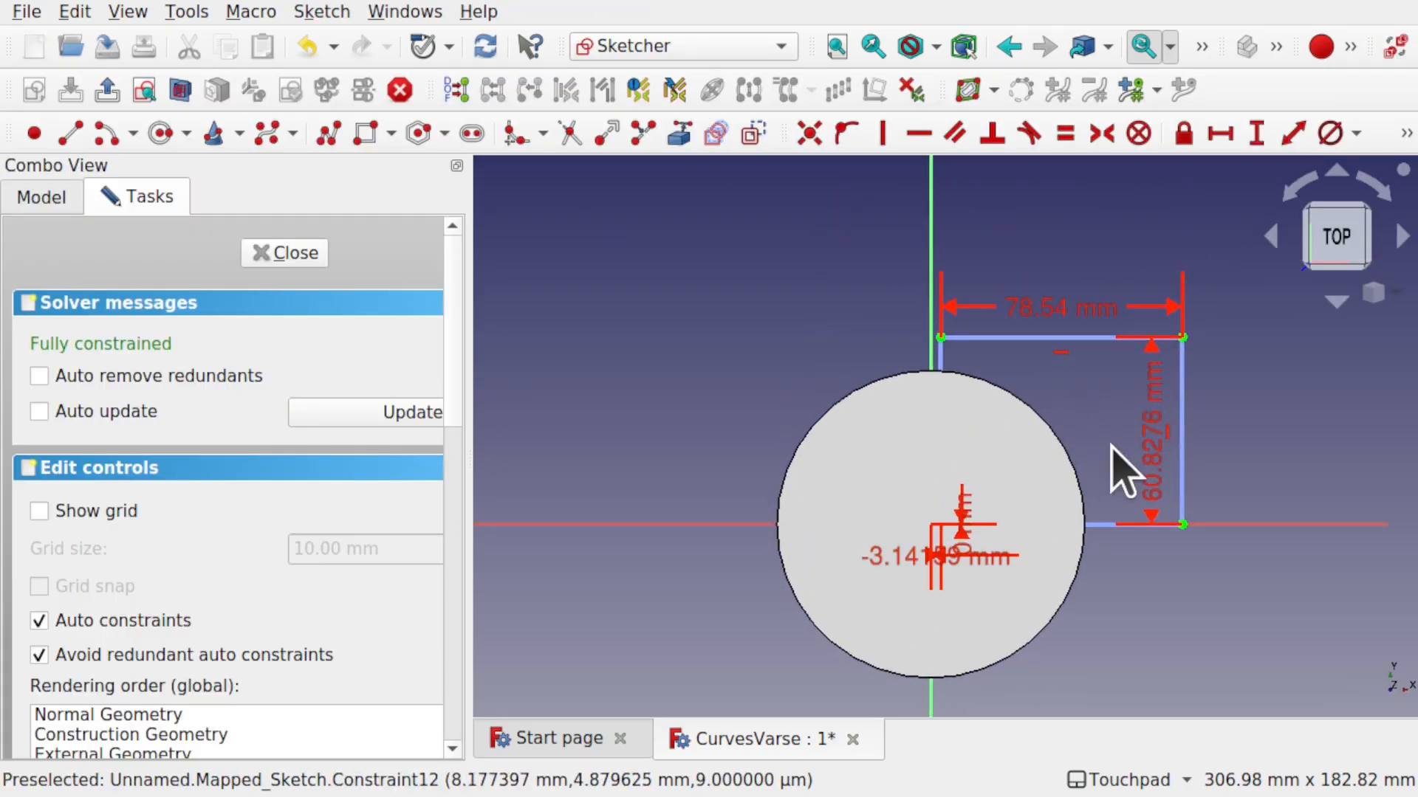
scroll(1112, 446, up, 5)
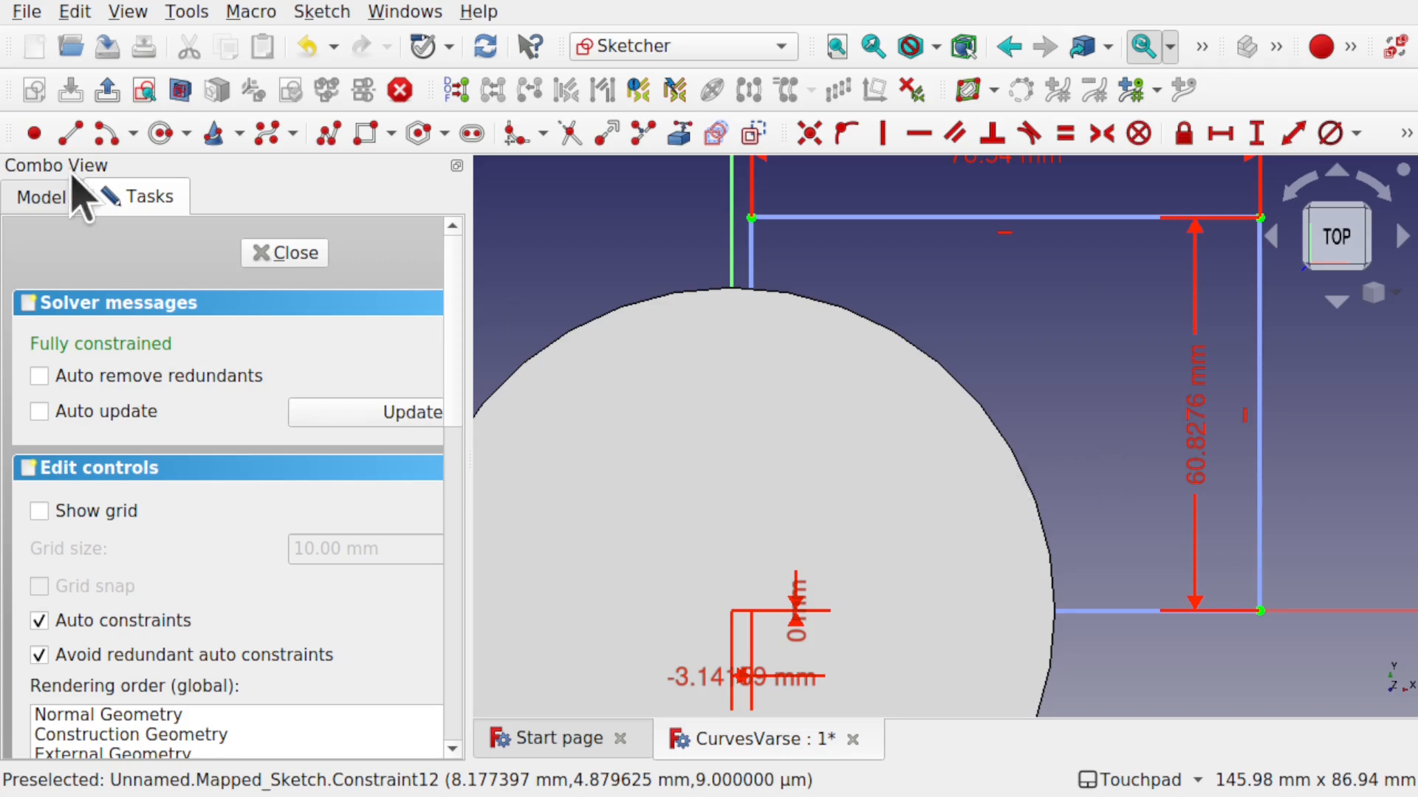
click(28, 206)
click(142, 299)
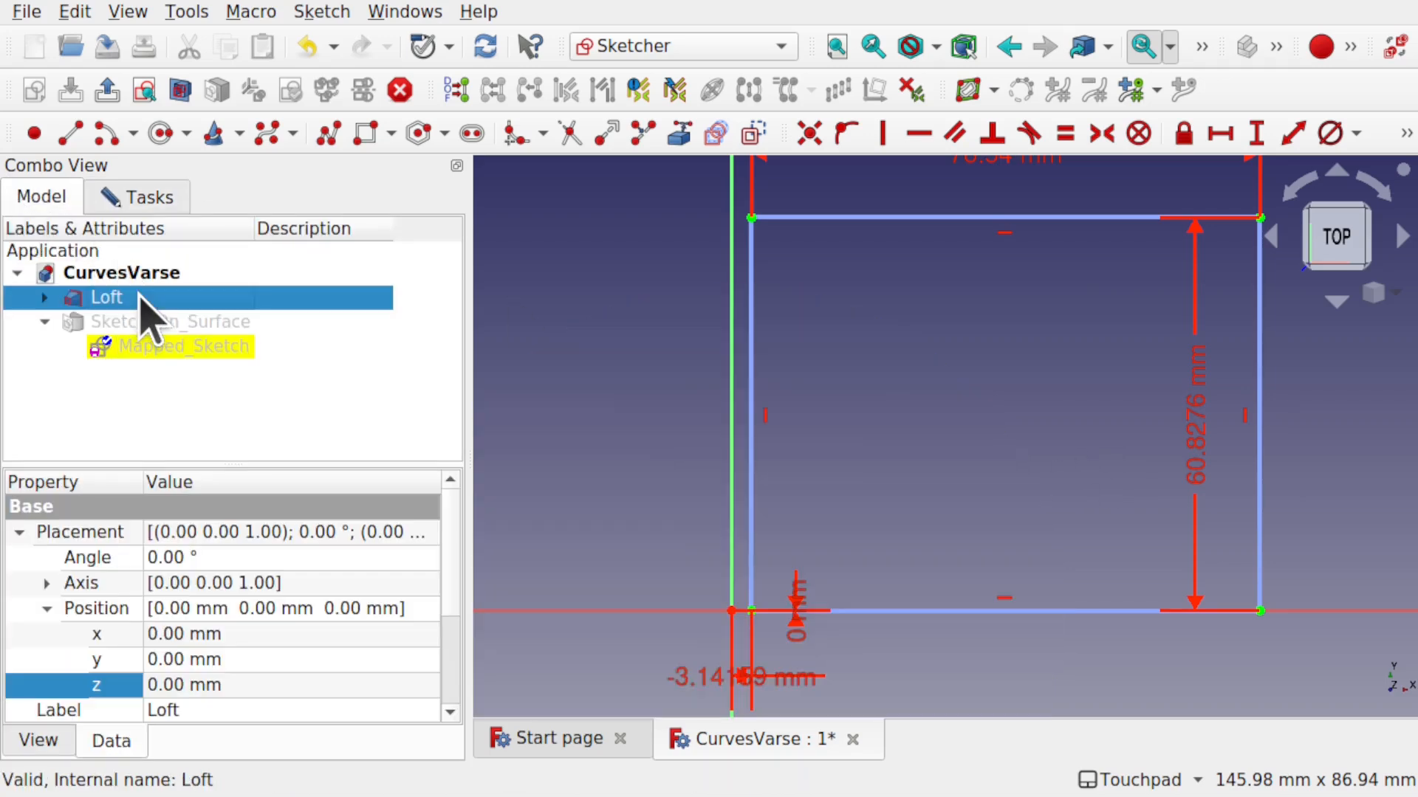
scroll(972, 459, down, 3)
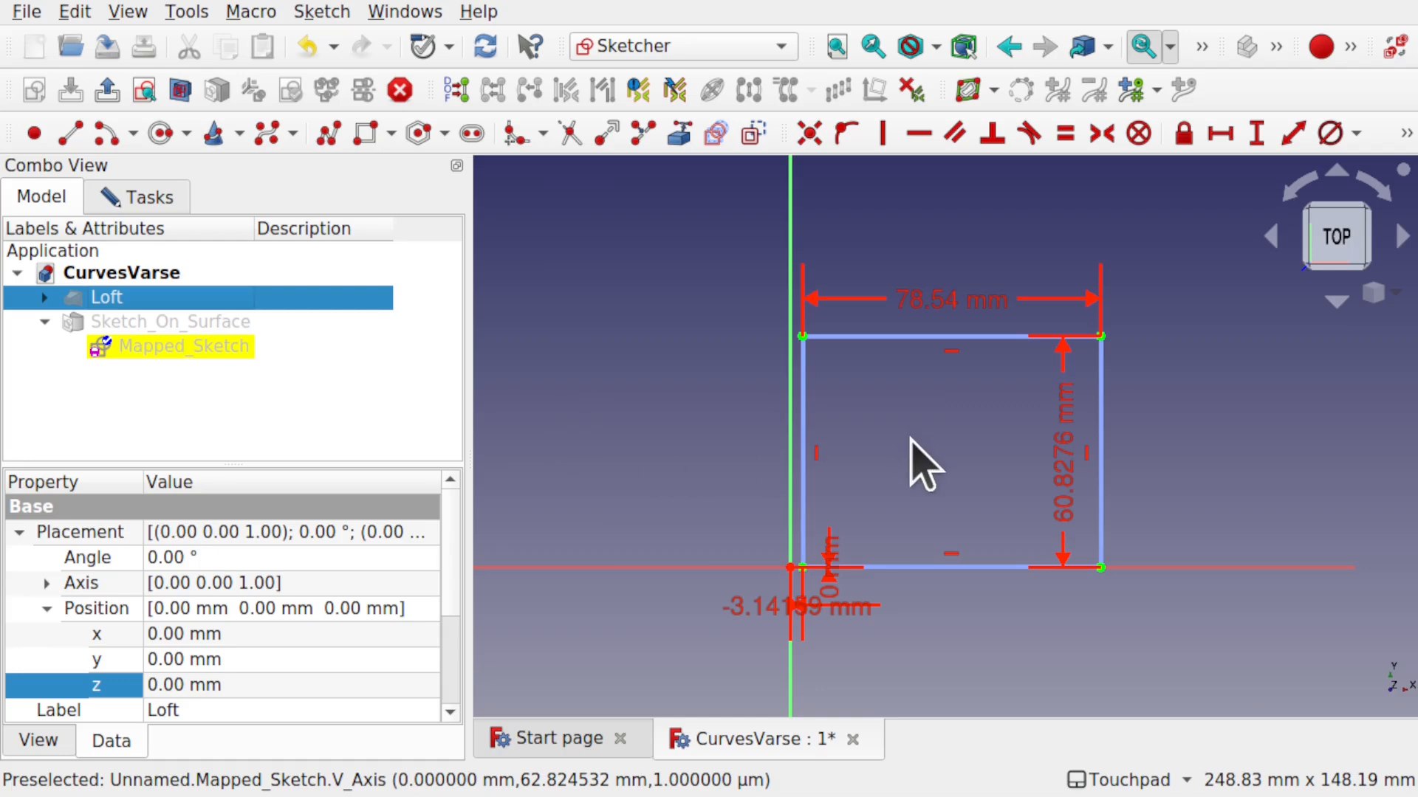
- Draw a vertical line near the middle of the rectangle, from its upper edge to its lower edge
click(68, 134)
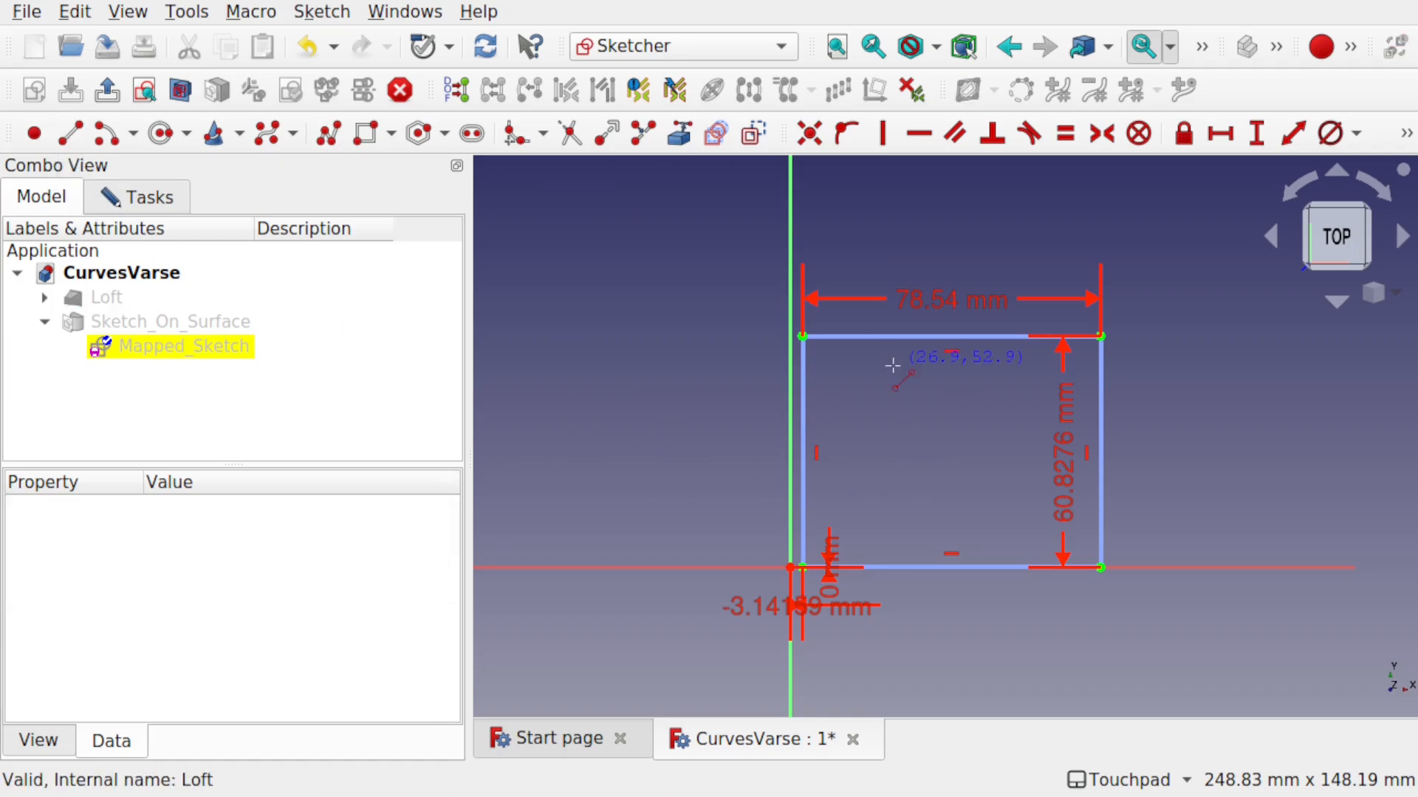
click(951, 337)
click(952, 568)
right_click(992, 473)
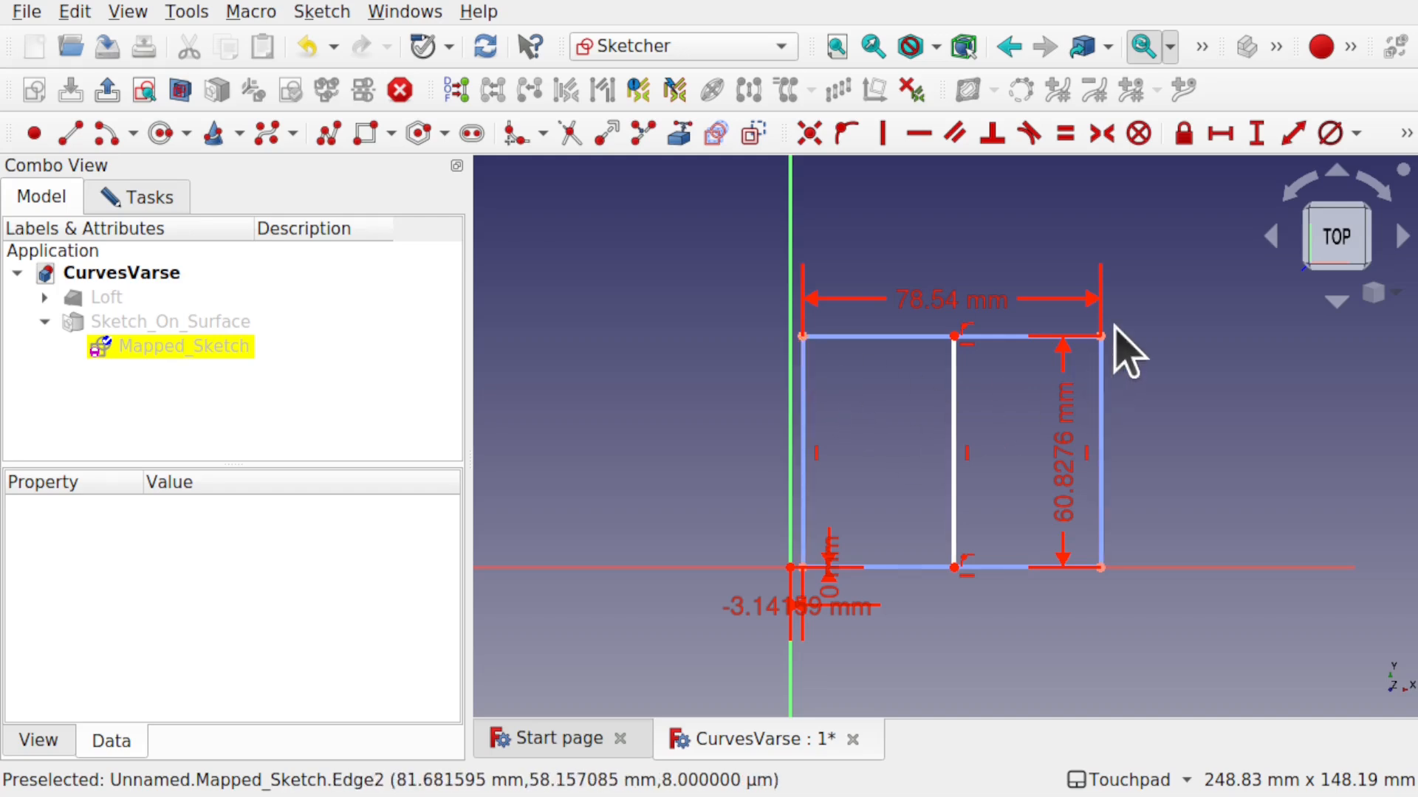
- Constrain the rectangle's upper corners symmetric about the vertical line and delete the redundant vertical constraint
click(955, 426)
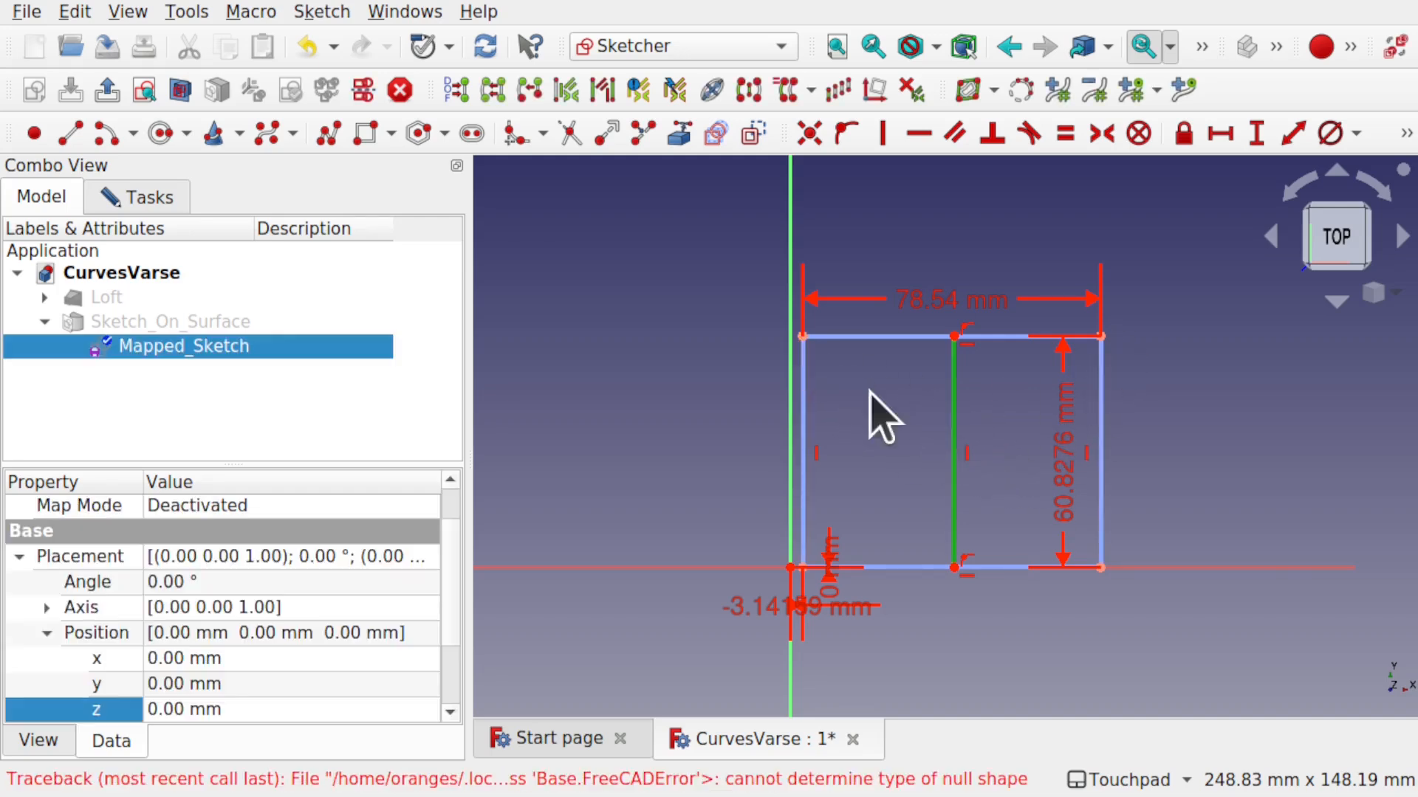
click(802, 337)
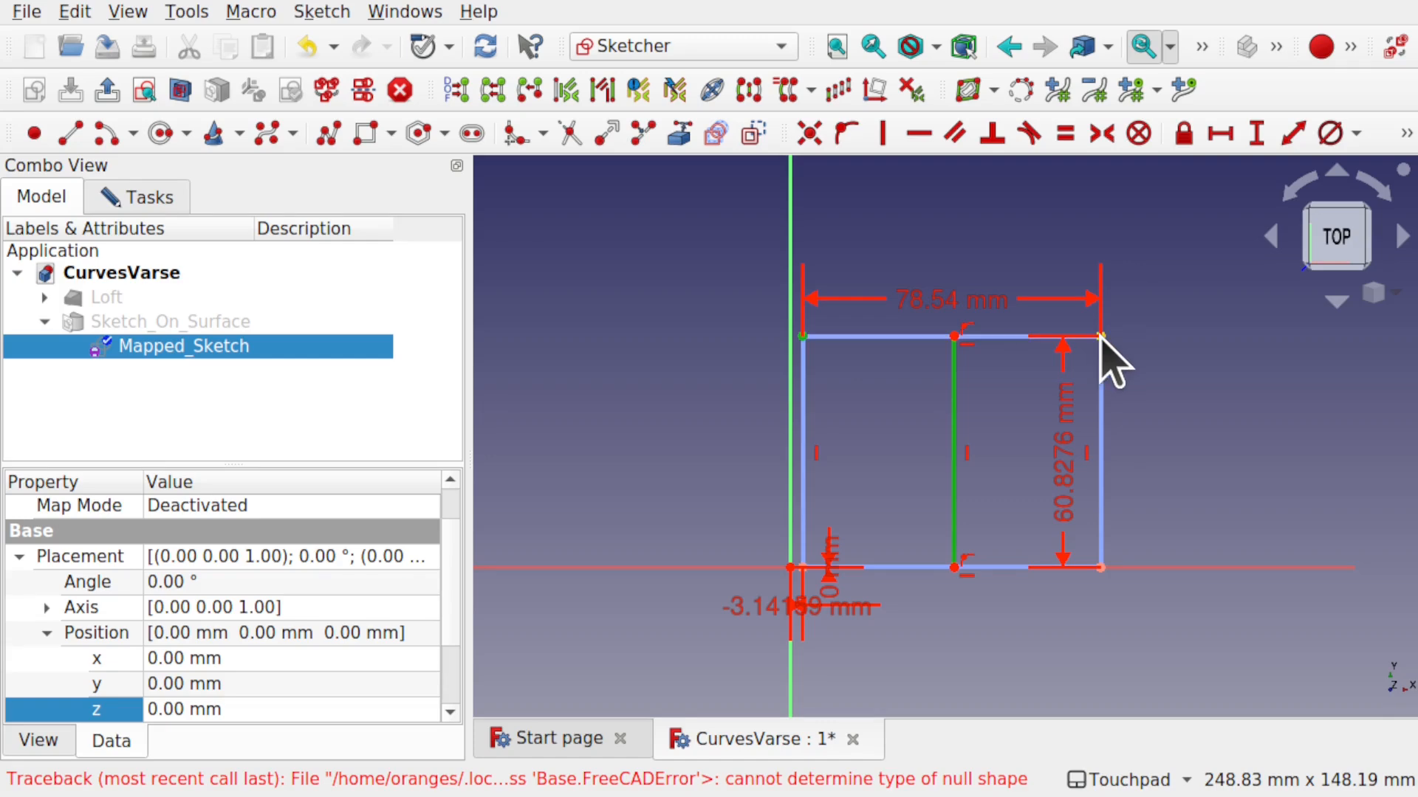
click(1097, 135)
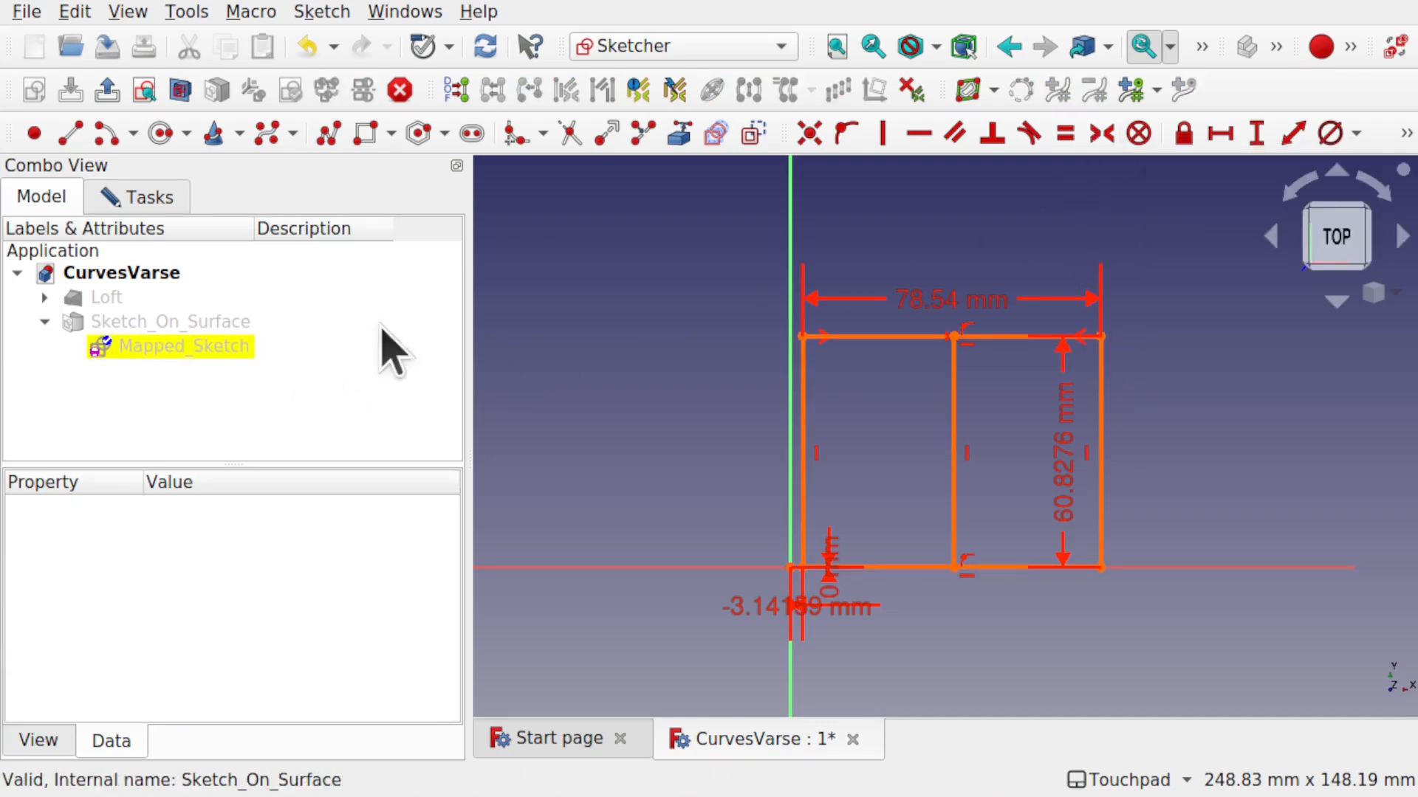
click(150, 198)
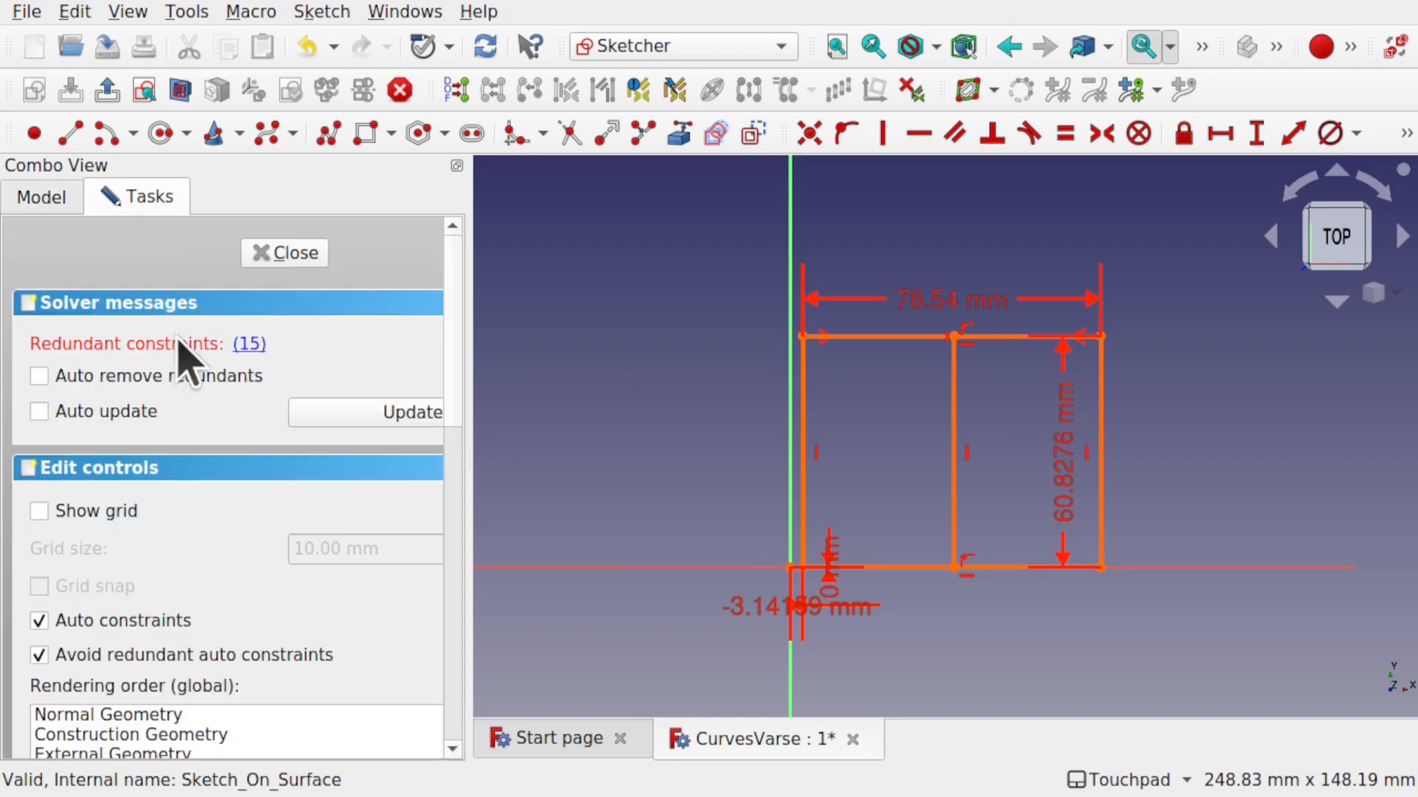
click(248, 342)
key(Delete)
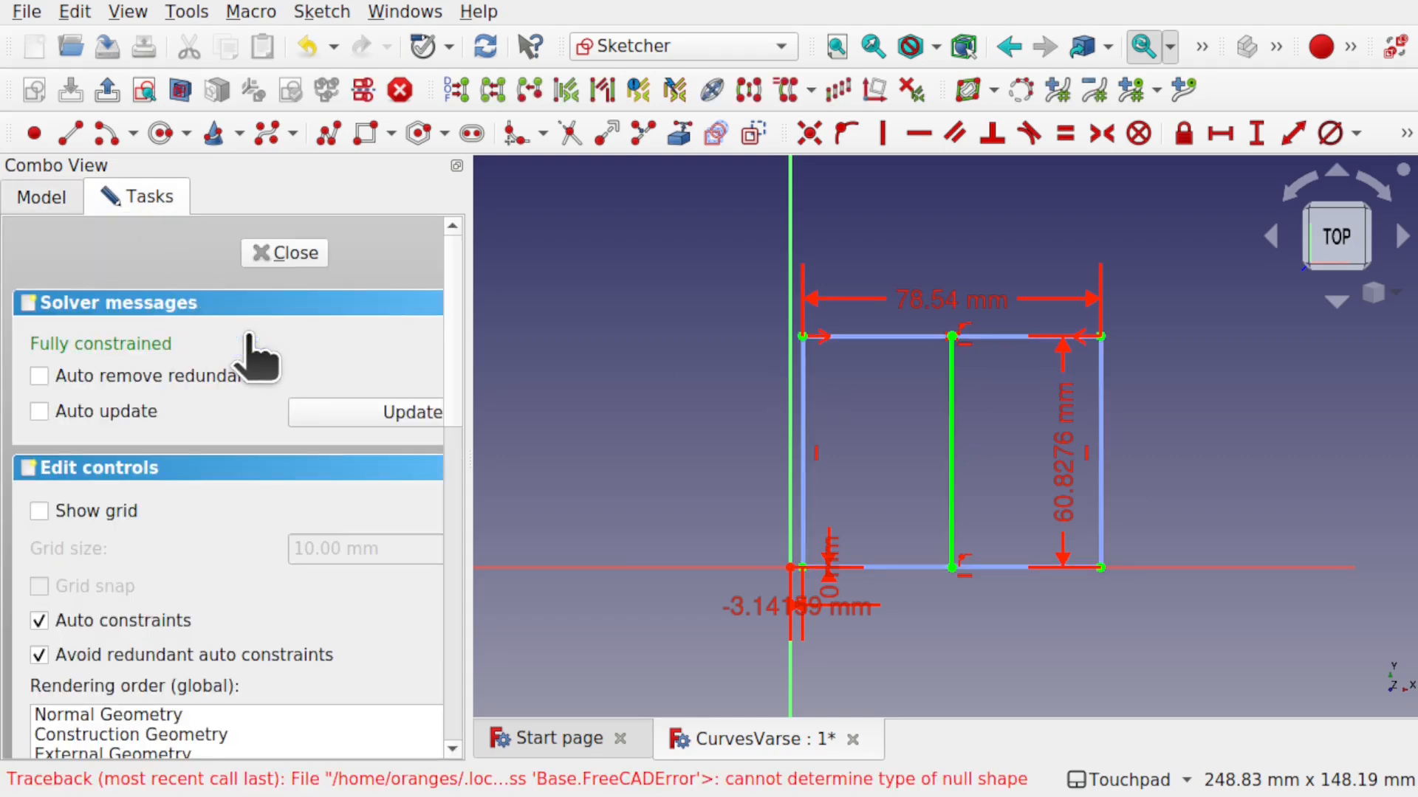
- Convert the rectangle's vertical centre line to construction geometry
click(952, 443)
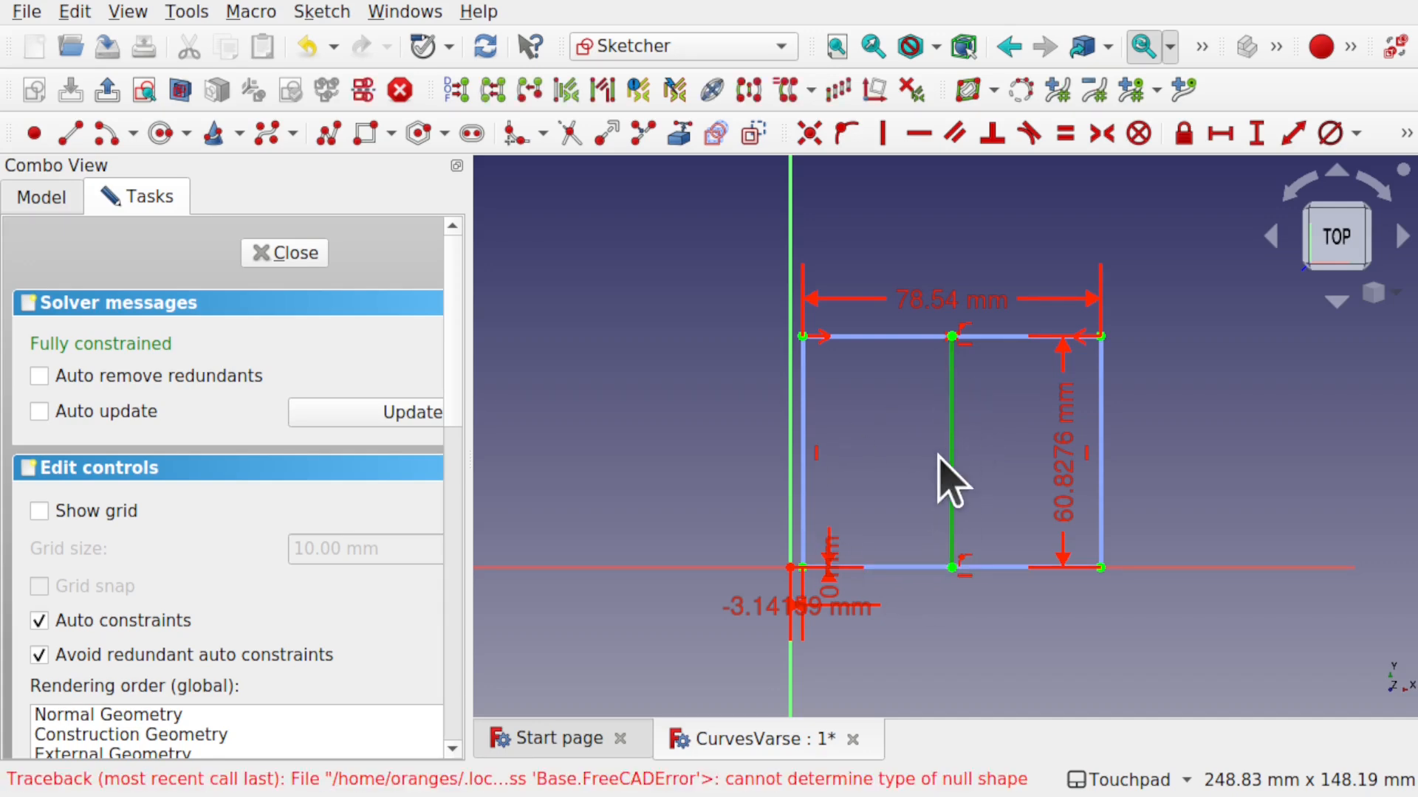
click(314, 12)
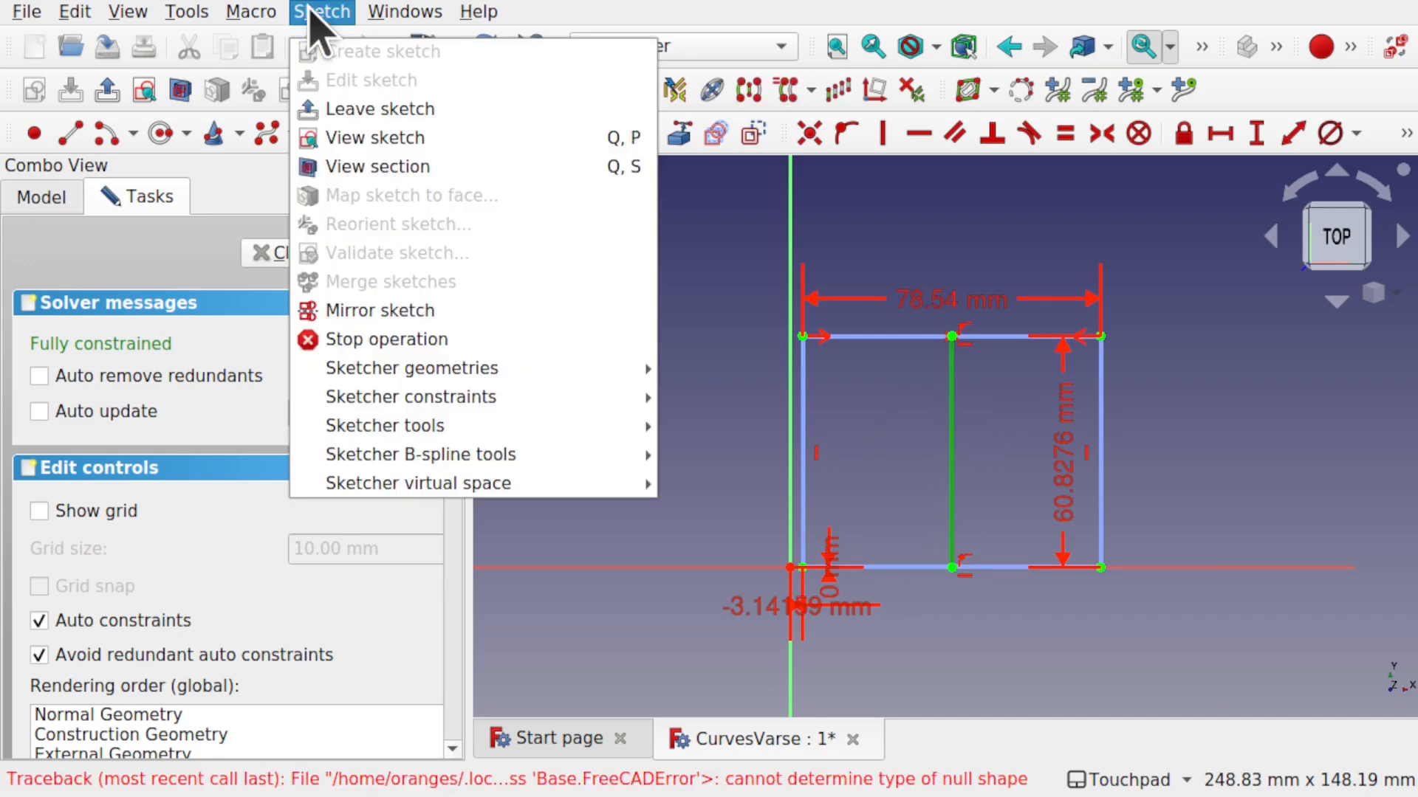
mouse_move(403, 368)
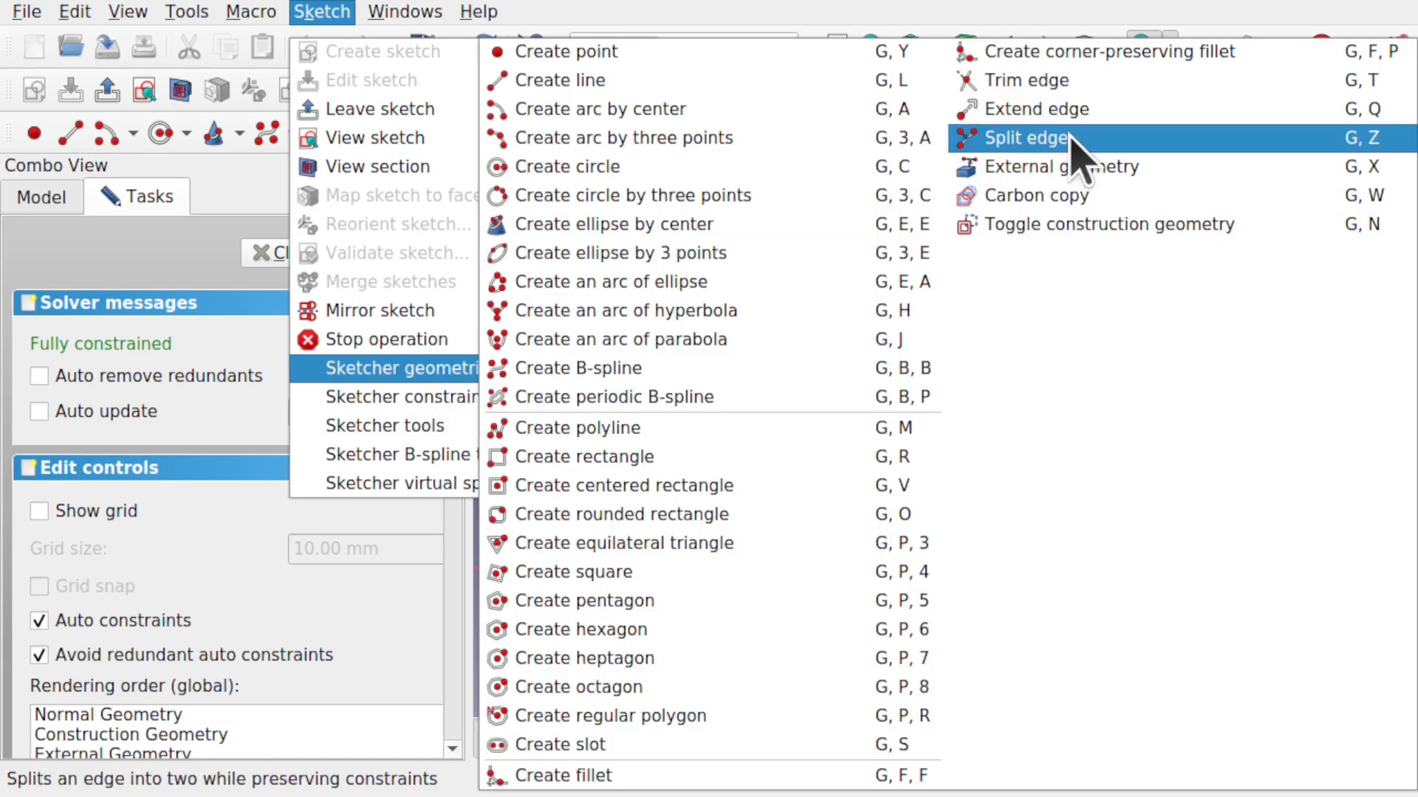
click(1096, 226)
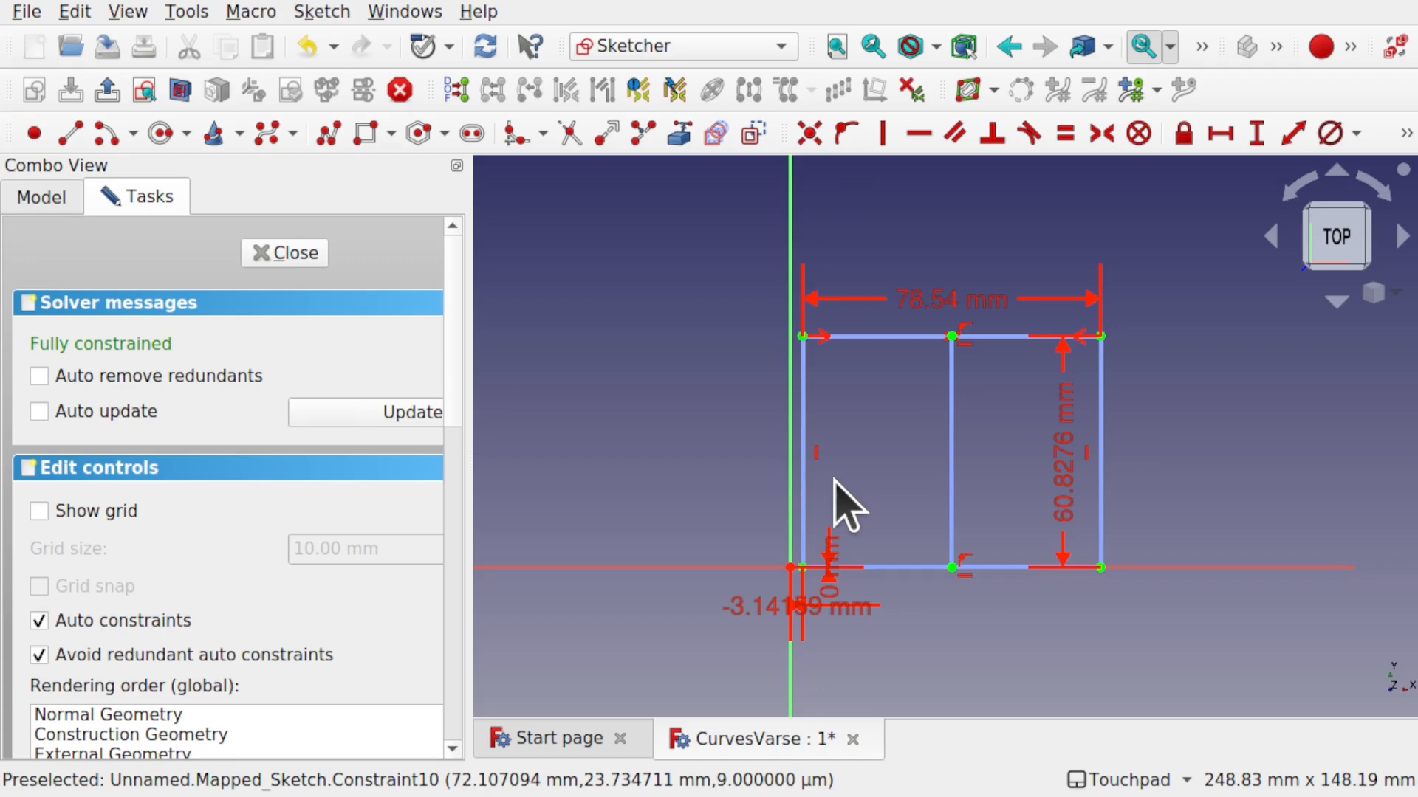
- Draw a horizontal line between the rectangle's two sides, about 22 mm above its base, and toggle it to construction geometry
click(70, 133)
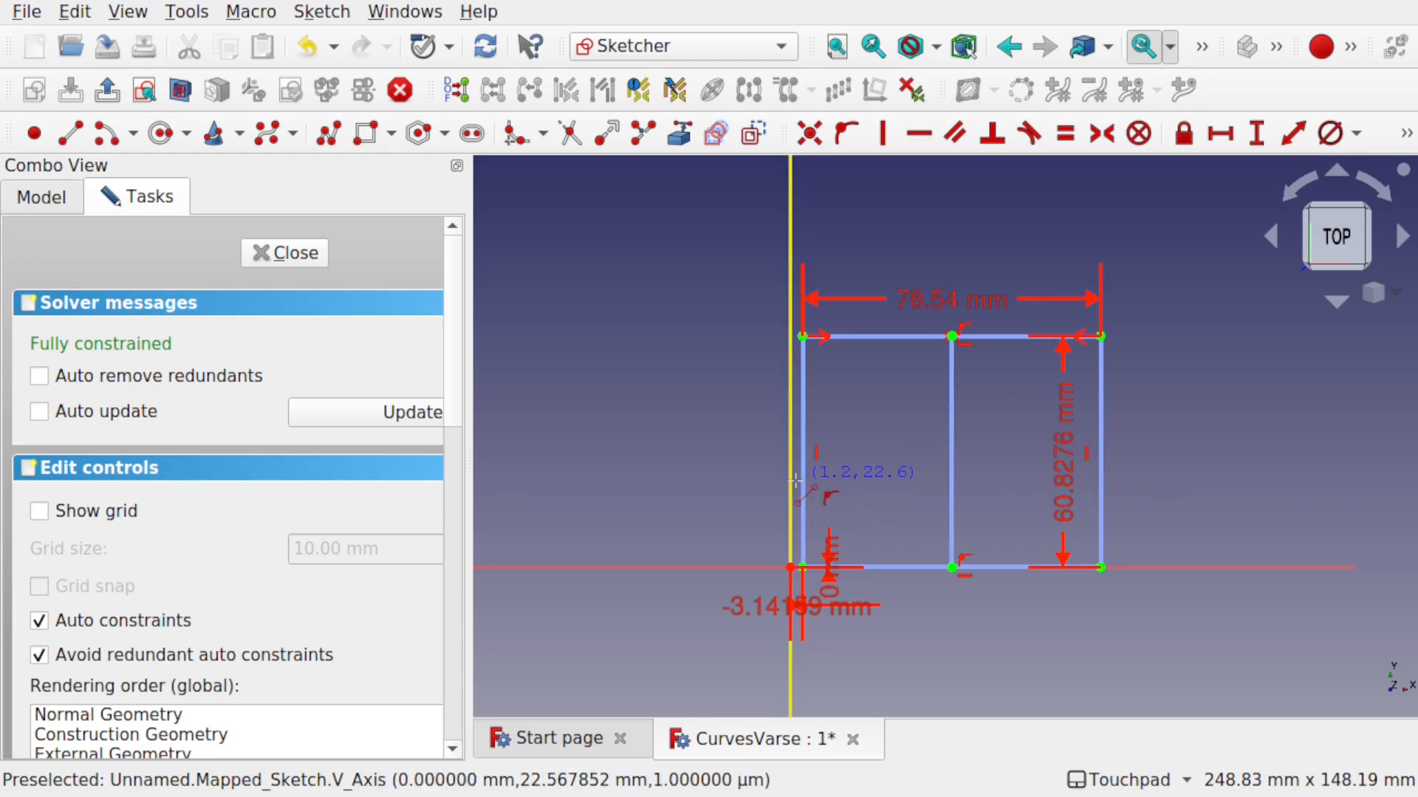
click(803, 483)
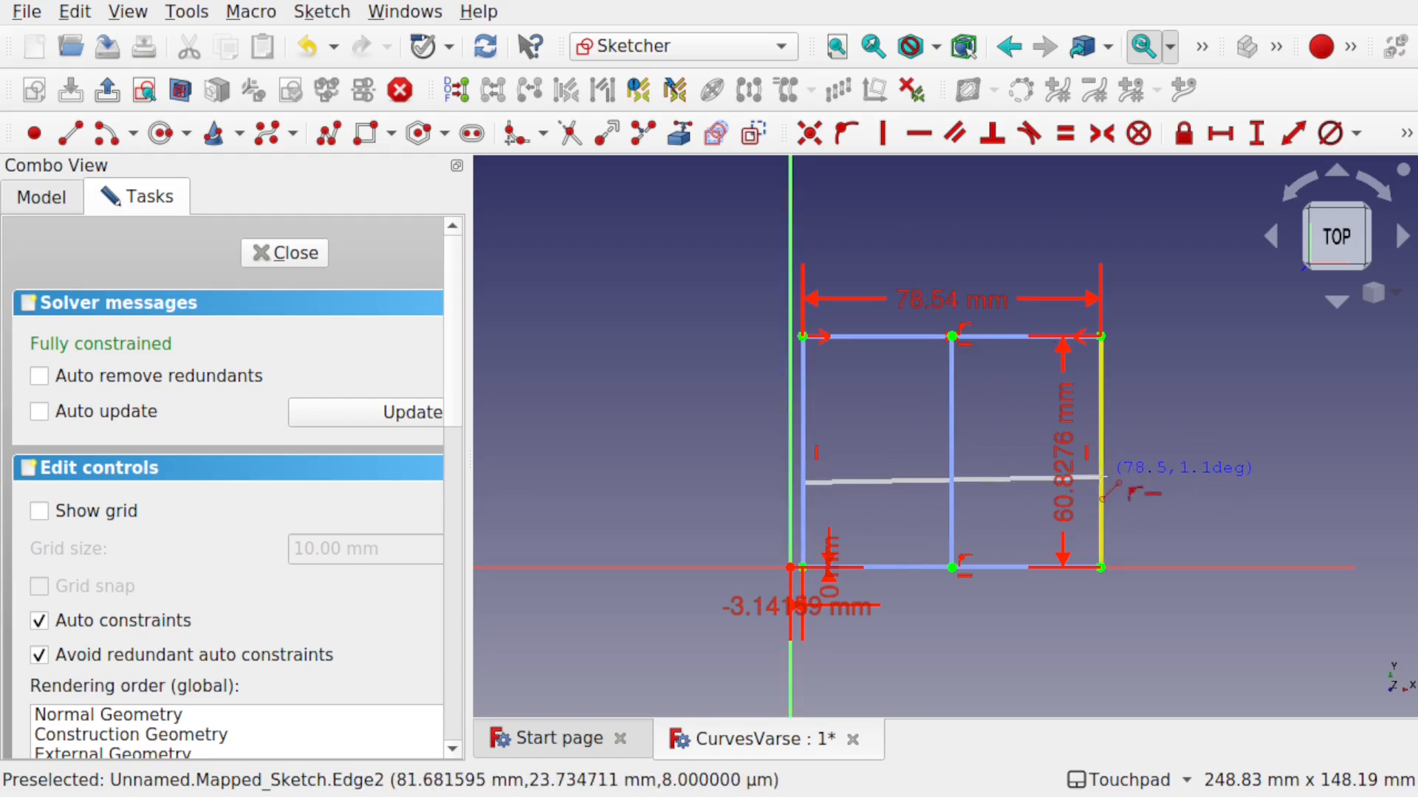
click(1100, 484)
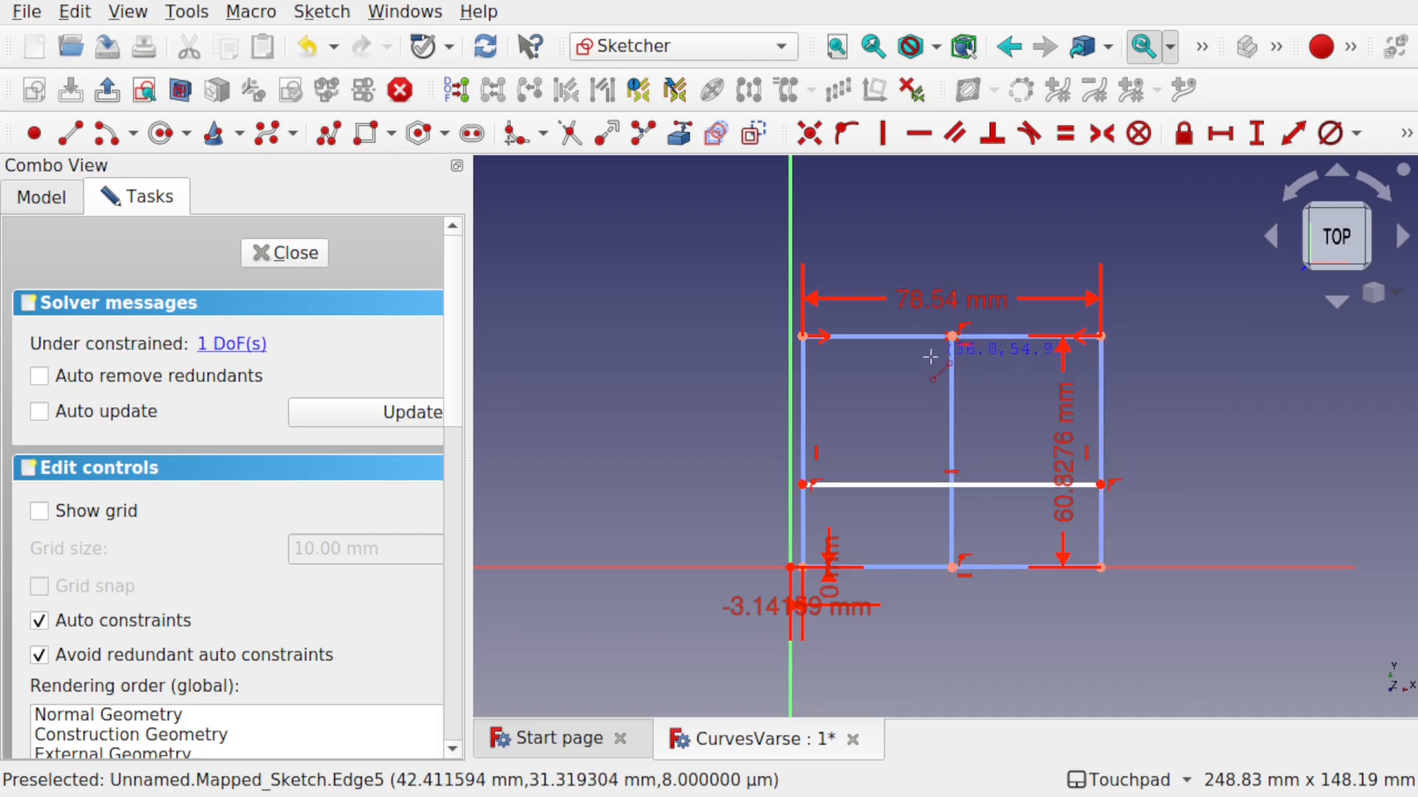
right_click(948, 420)
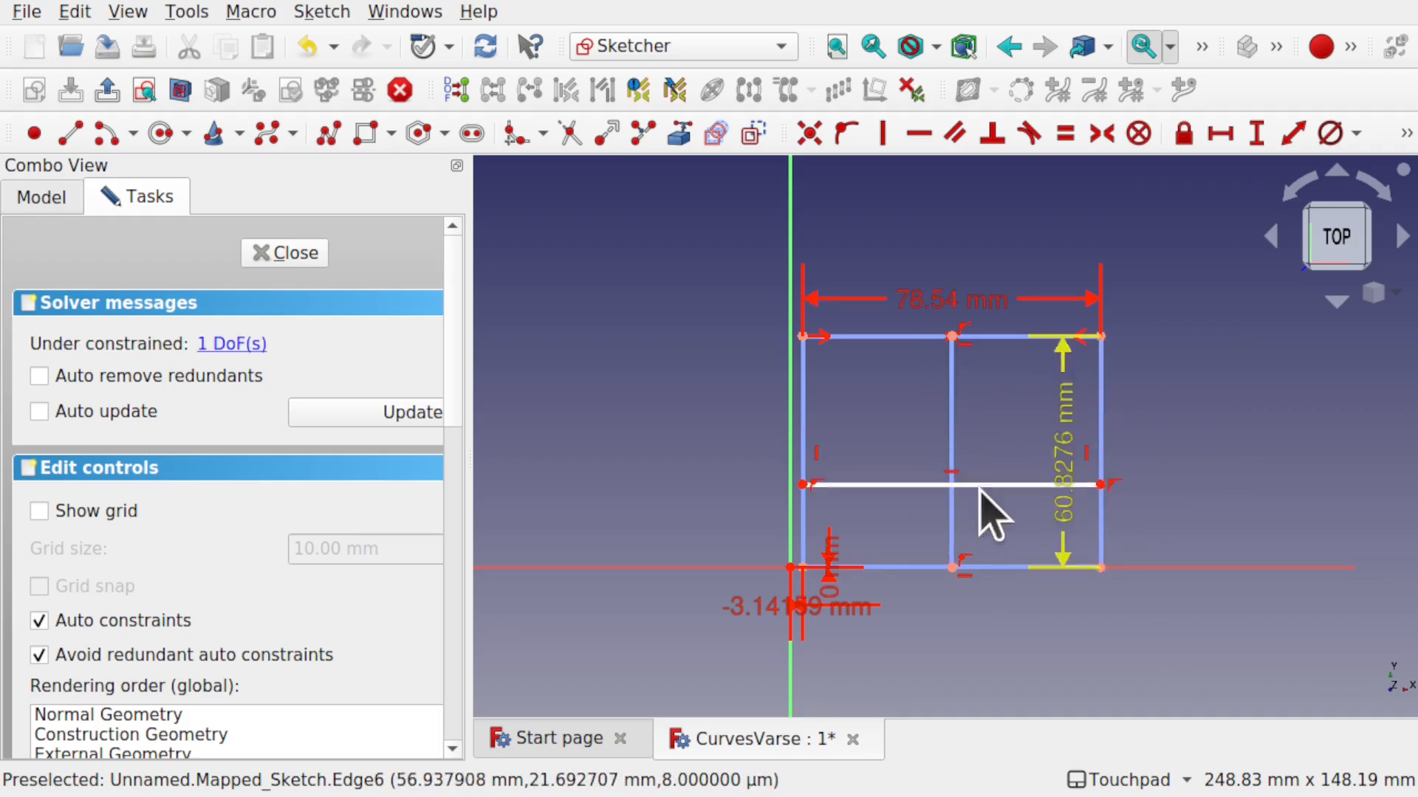
click(903, 487)
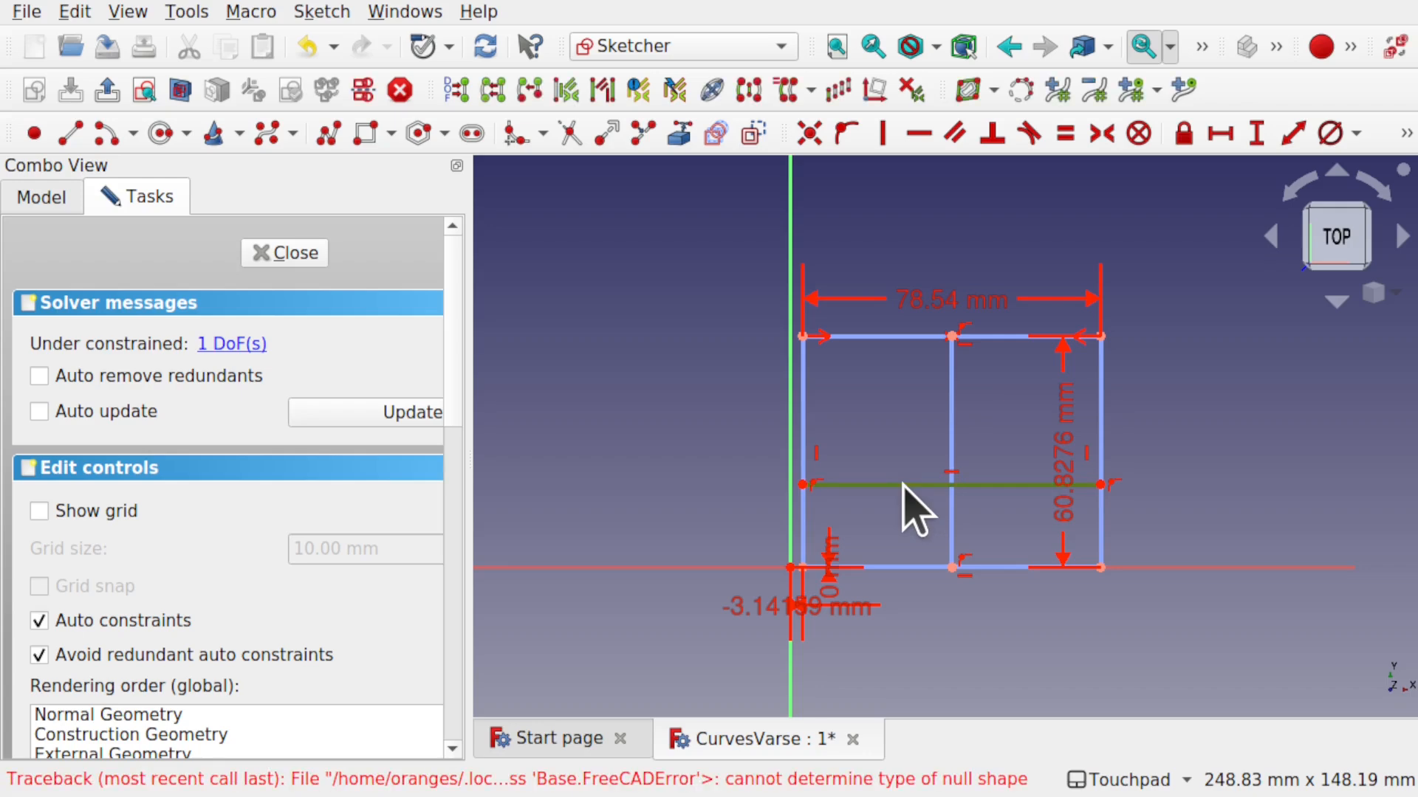
click(763, 143)
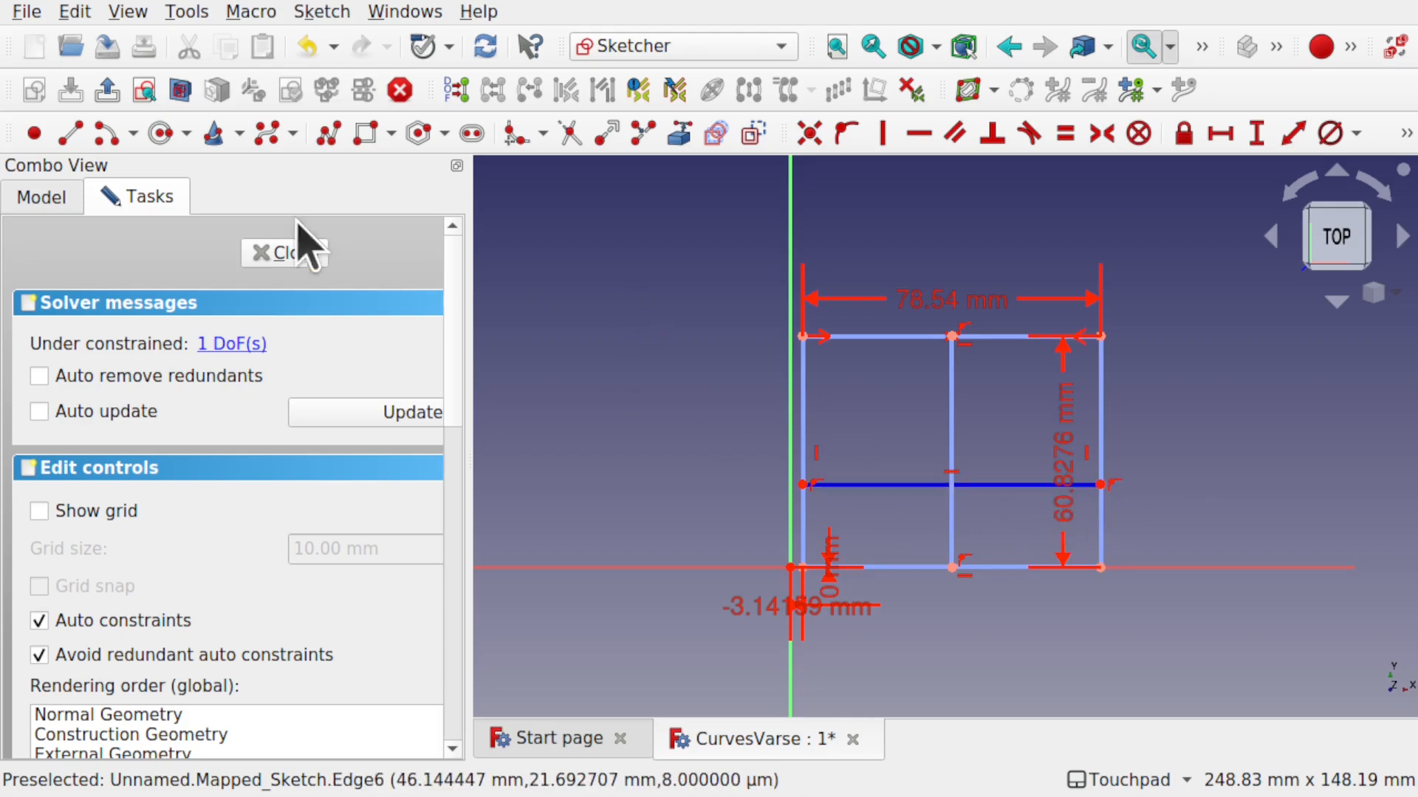
- Draw two end-to-end arcs through end and rim points, from the rectangle's upper-left corner via about (29.9, 33.7) to the horizontal line near mid-width
click(133, 133)
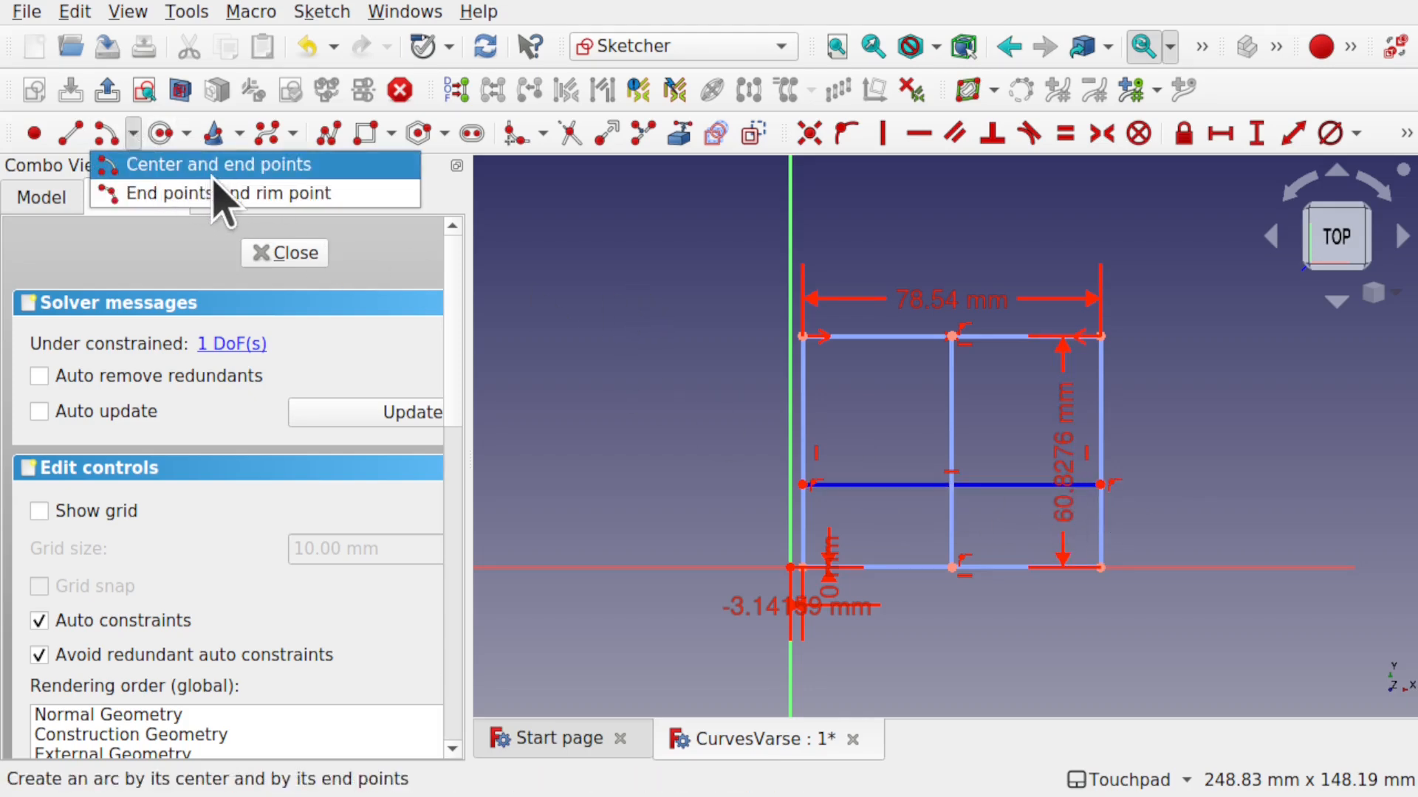
click(235, 194)
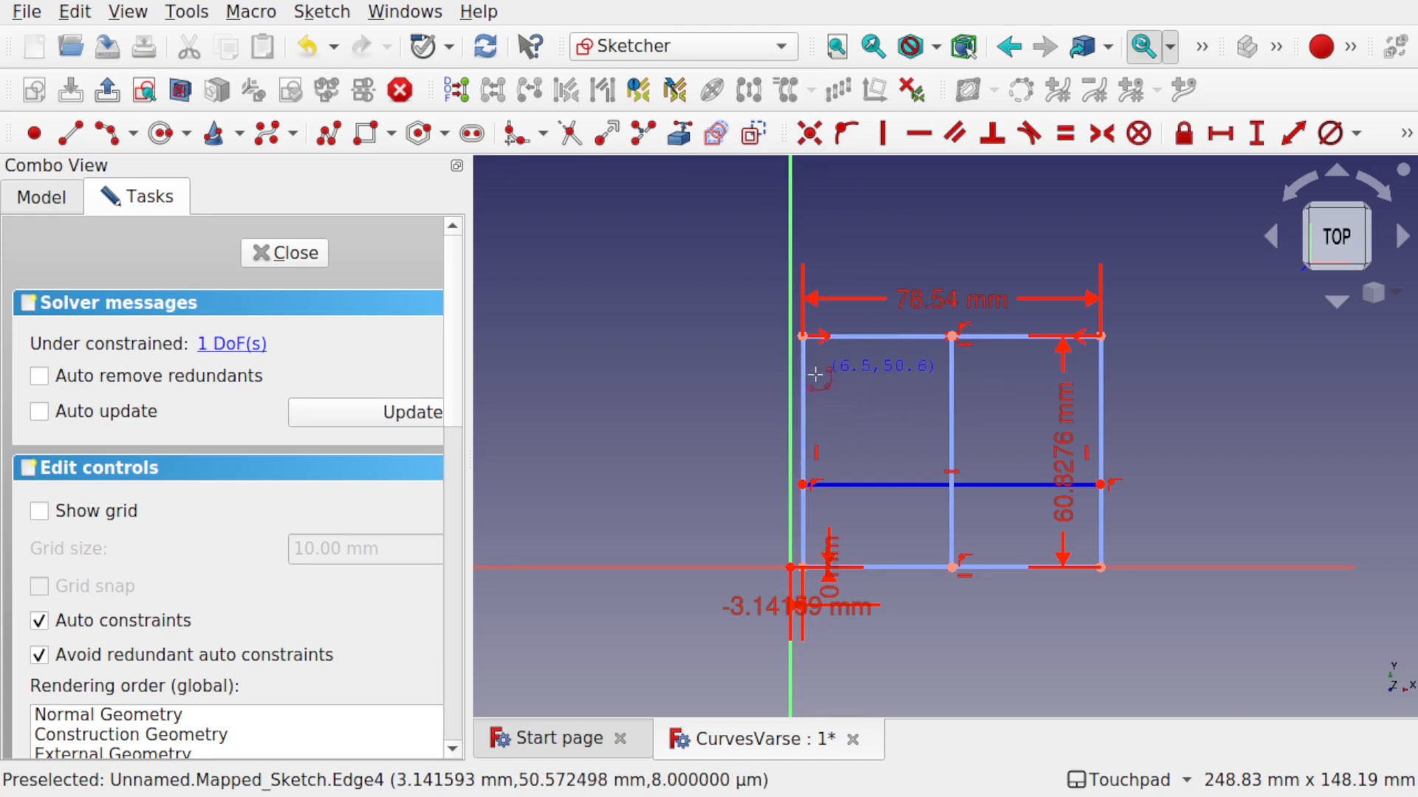
click(802, 336)
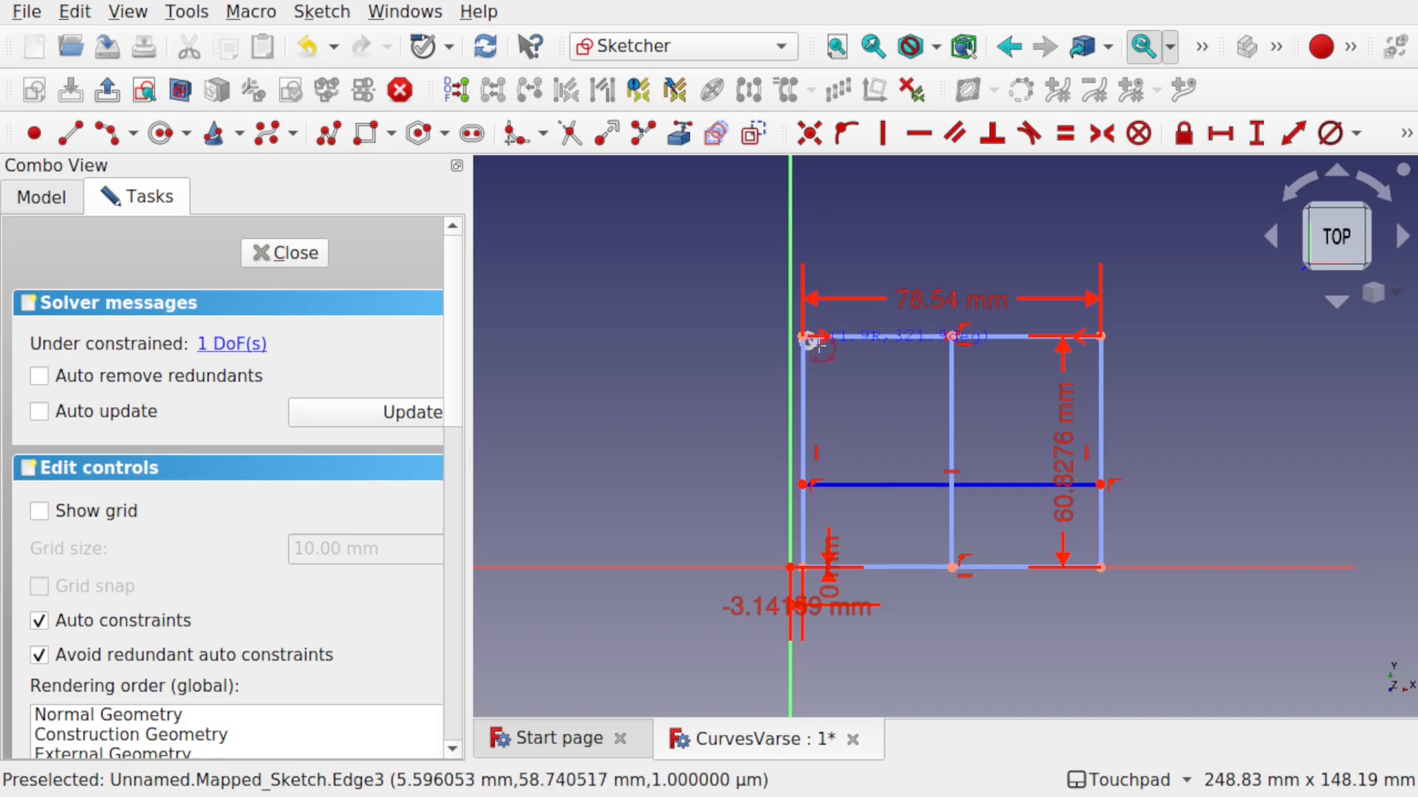
click(905, 437)
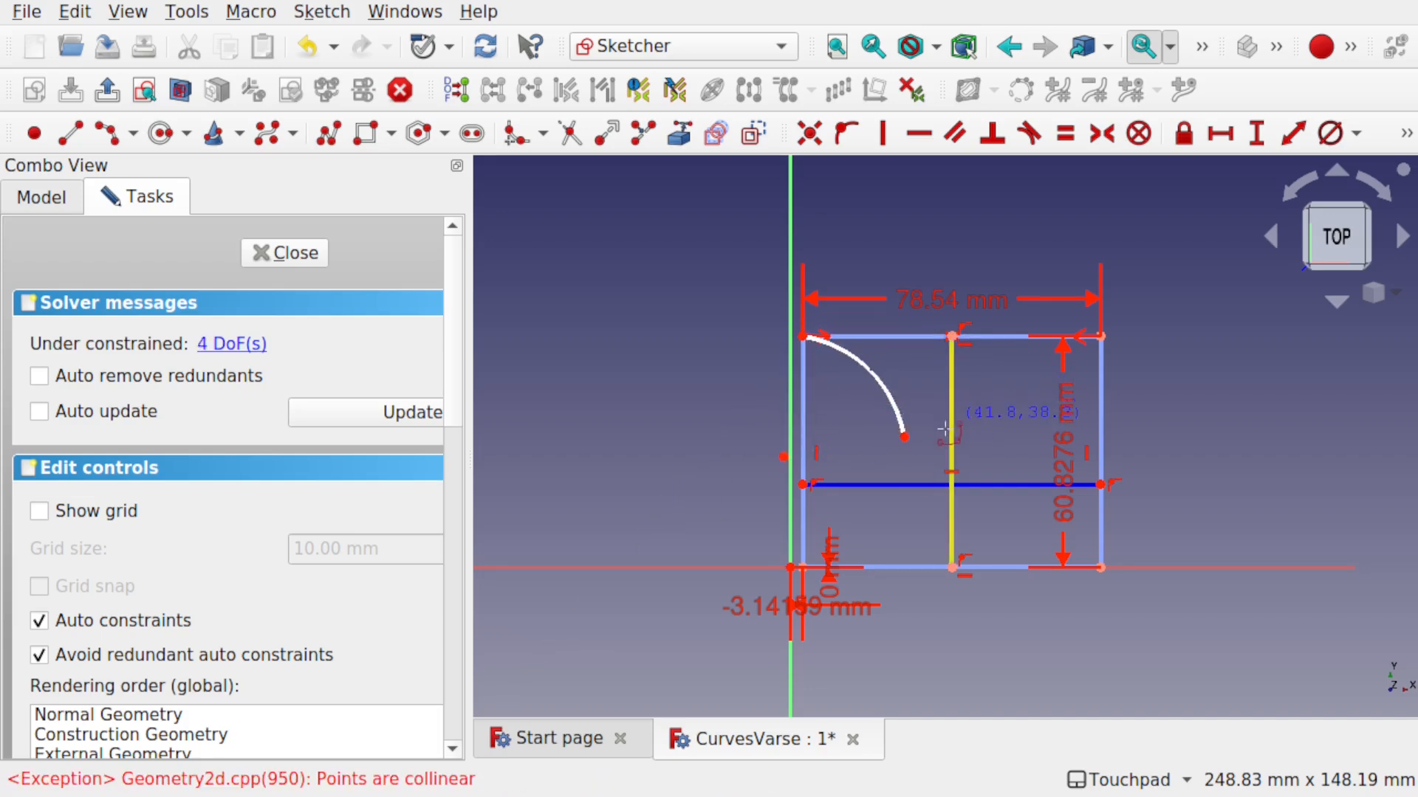
scroll(904, 437, up, 5)
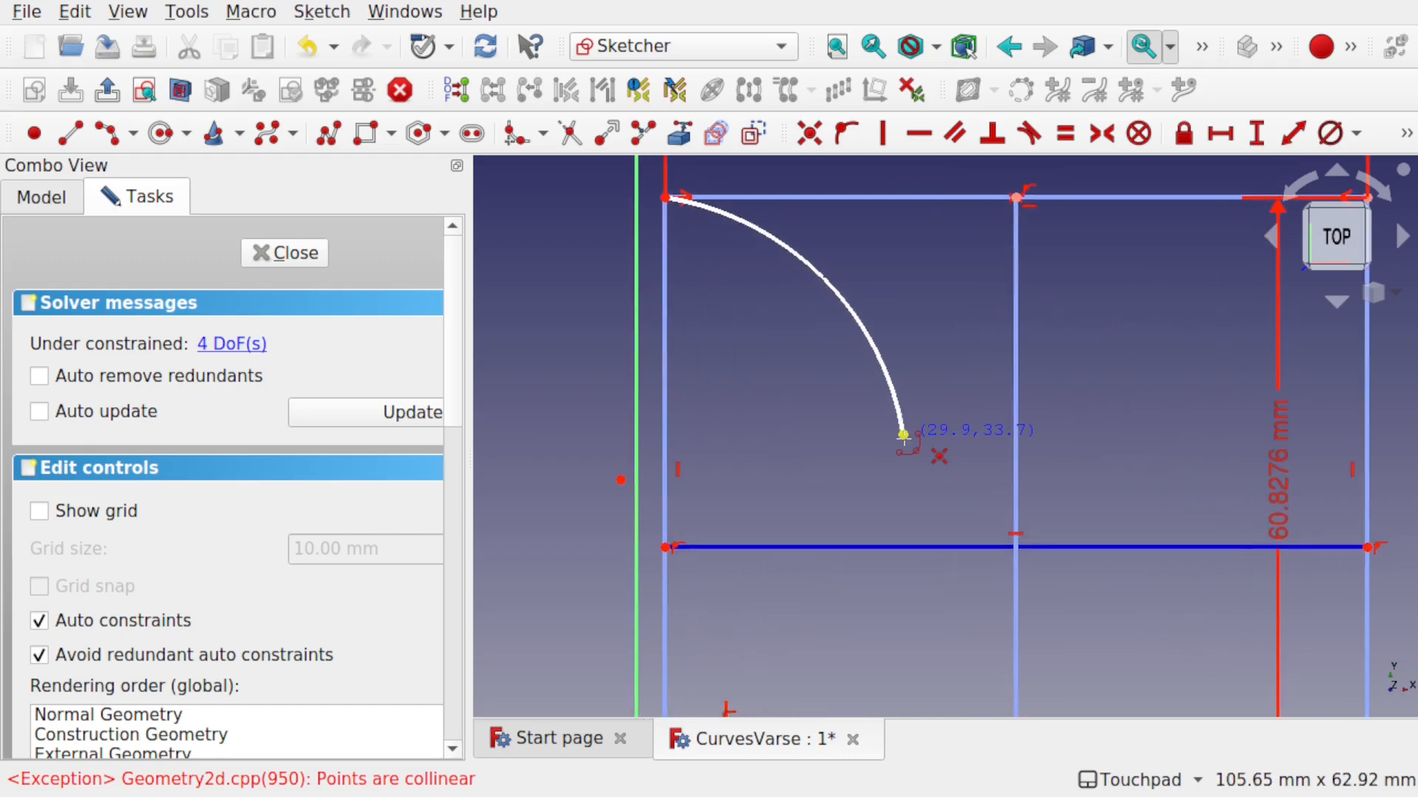
click(902, 434)
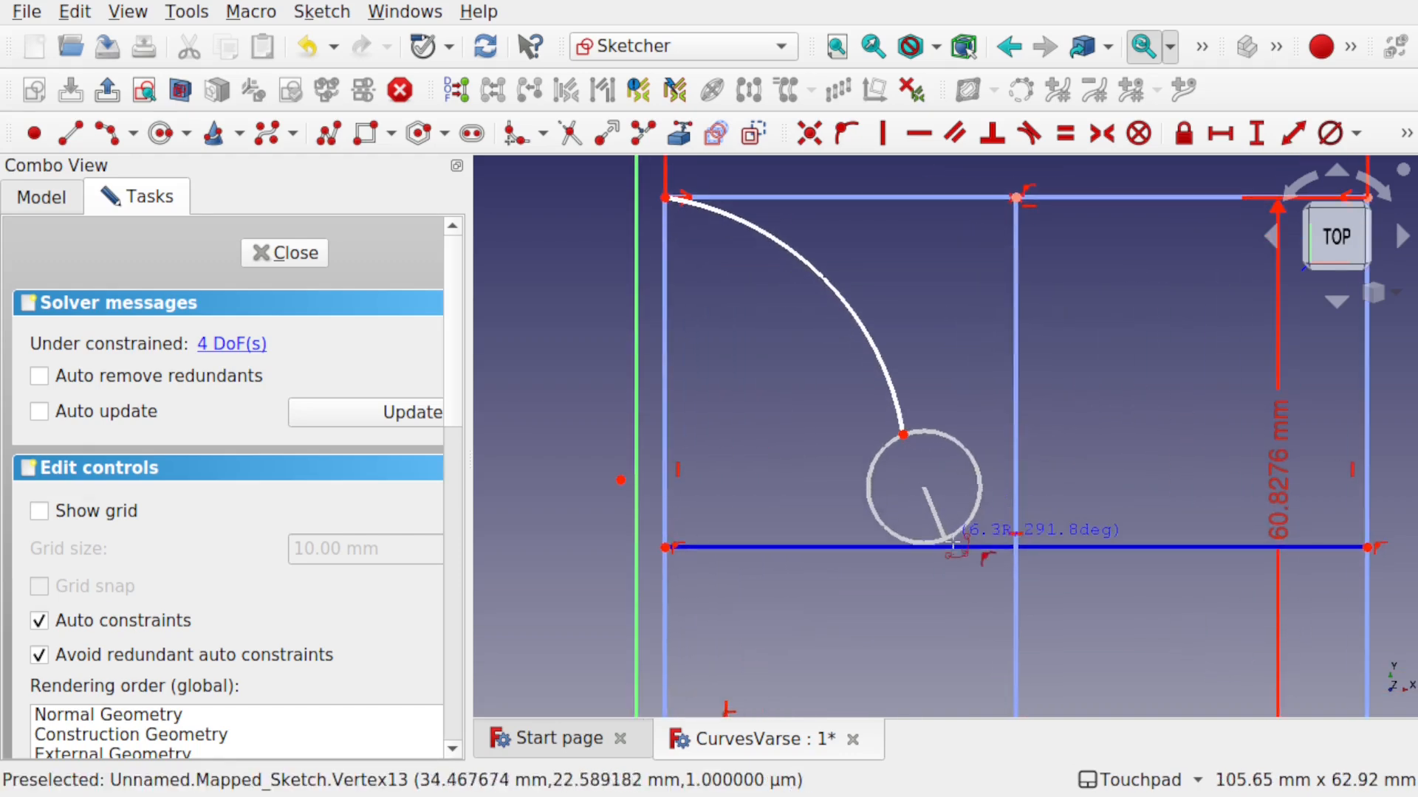
click(1008, 548)
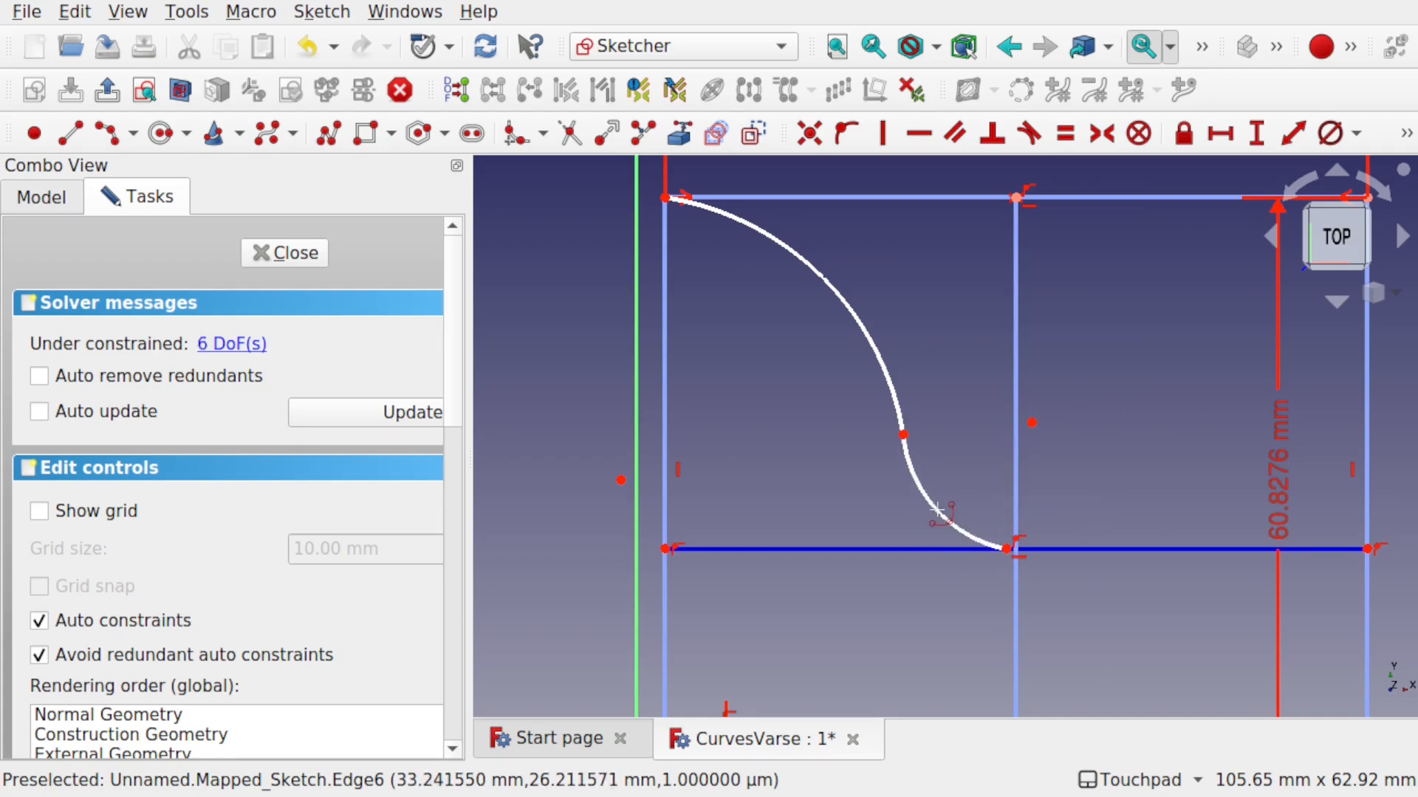
- Make the two arcs tangent at their shared endpoint and shift that joint slightly up and to the left
click(885, 349)
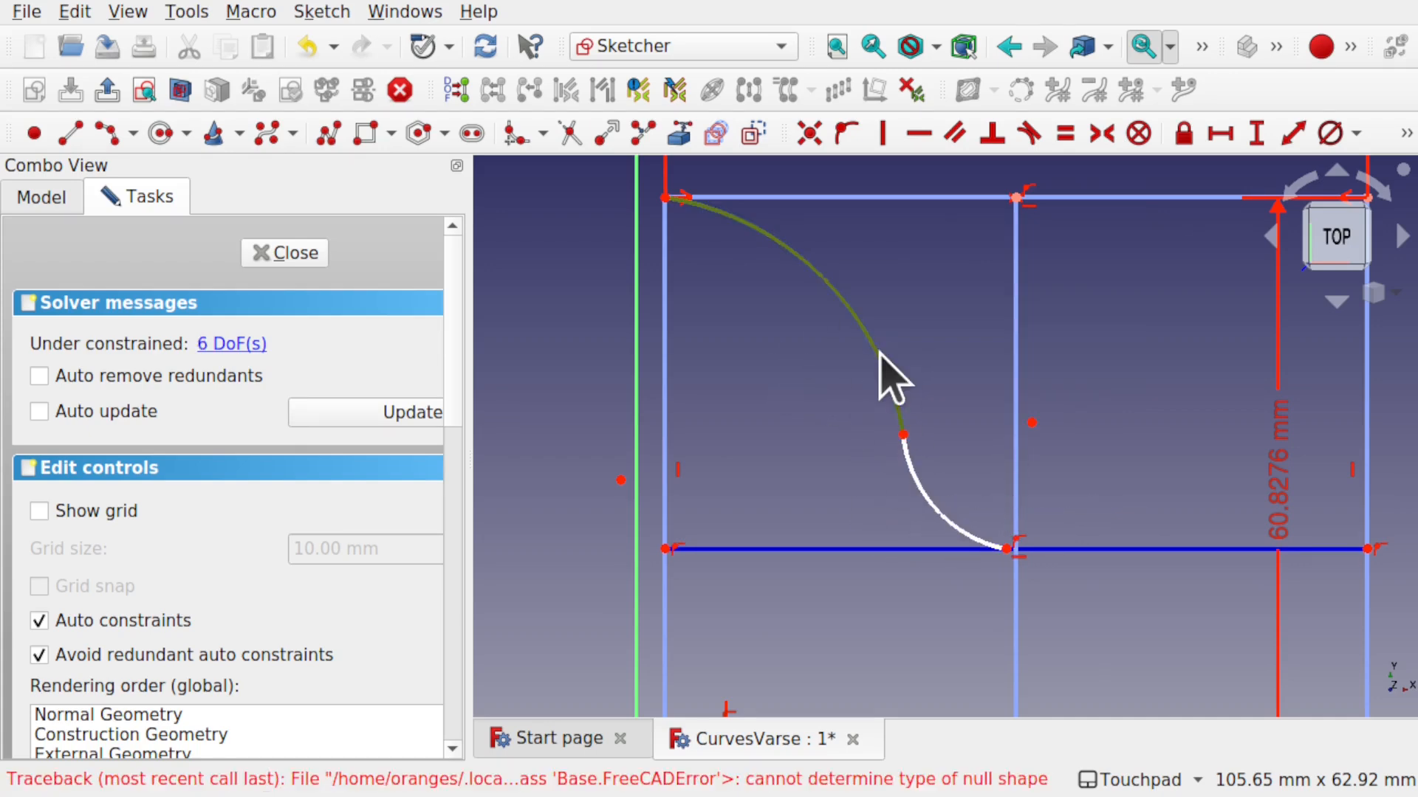
click(934, 504)
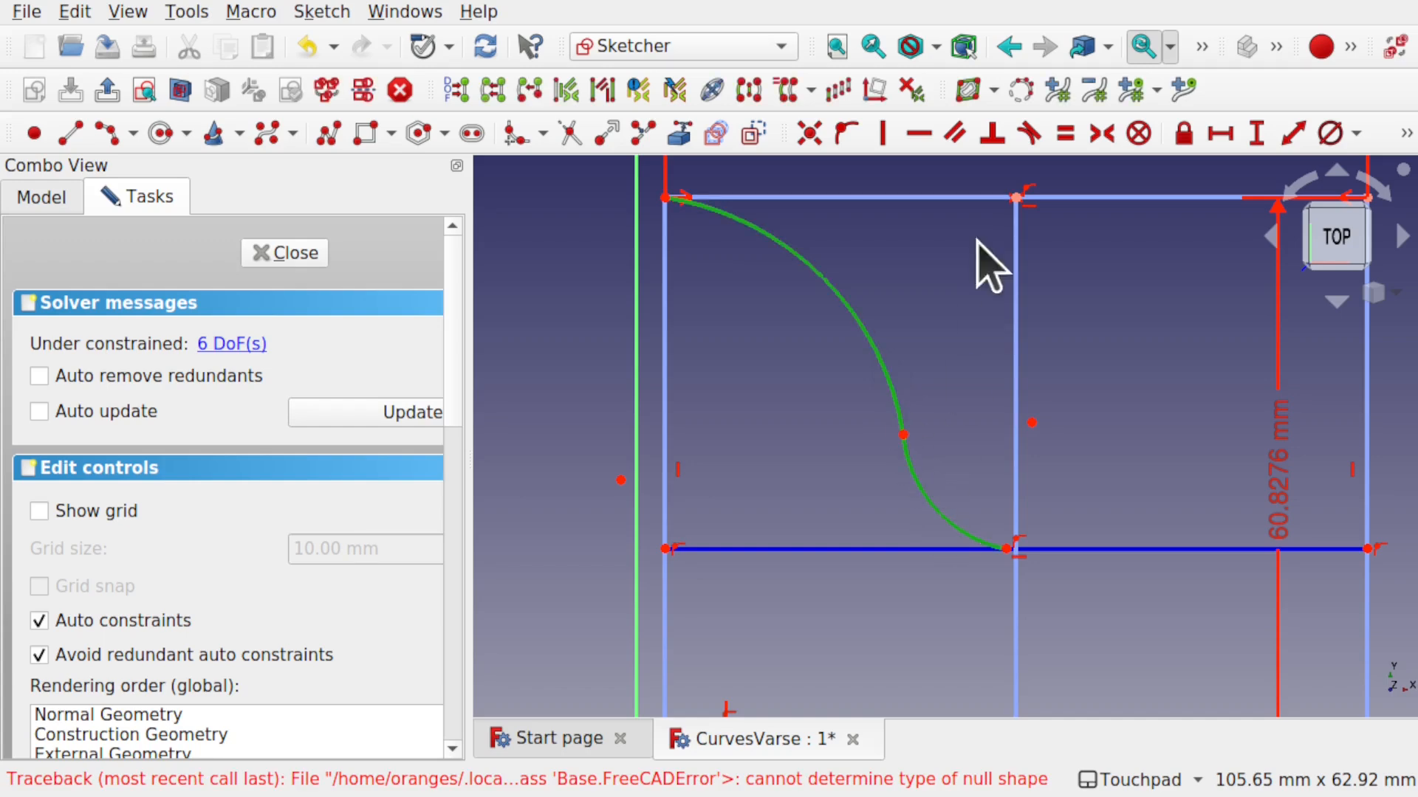
click(1031, 142)
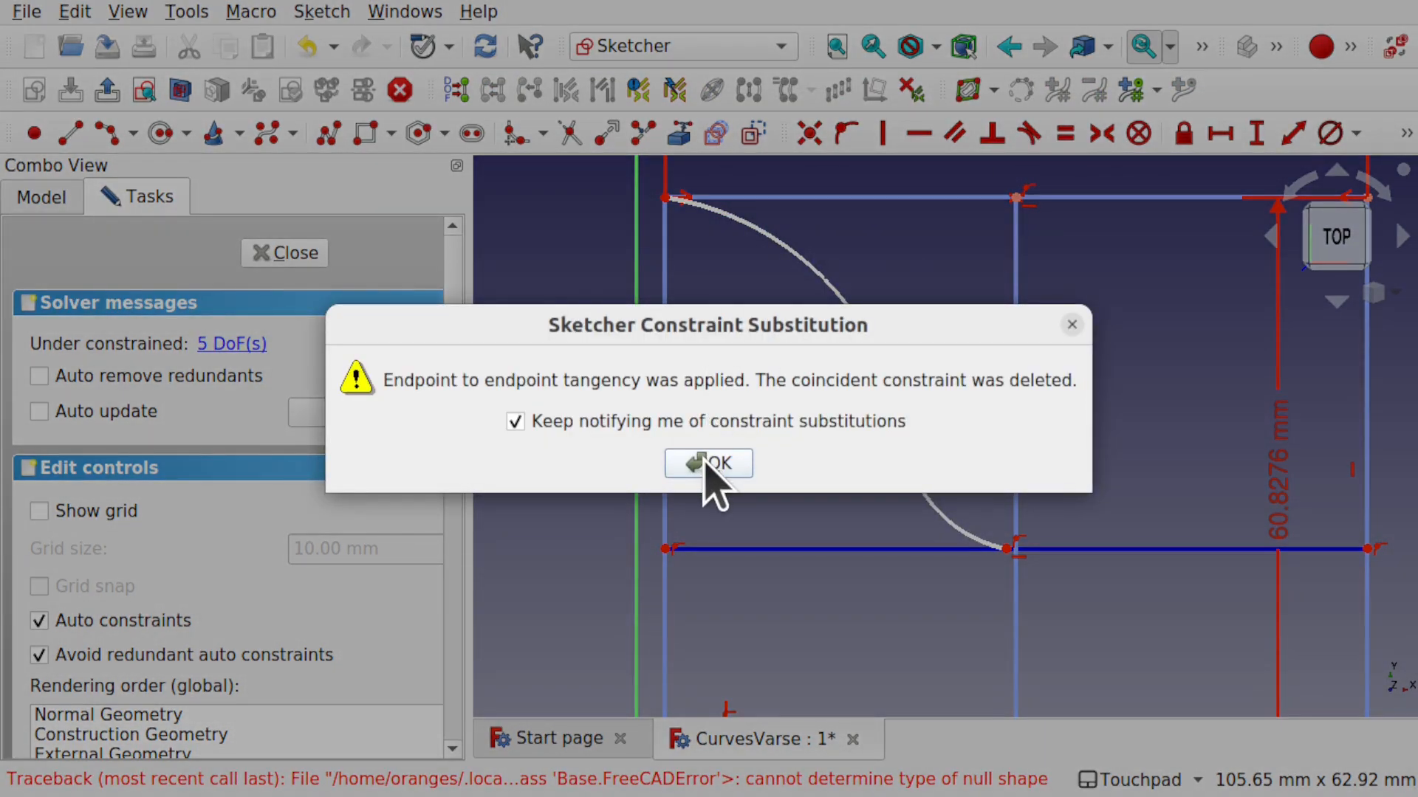
click(707, 465)
mouse_move(901, 443)
mouse_down()
mouse_move(896, 375)
mouse_move(891, 434)
mouse_up()
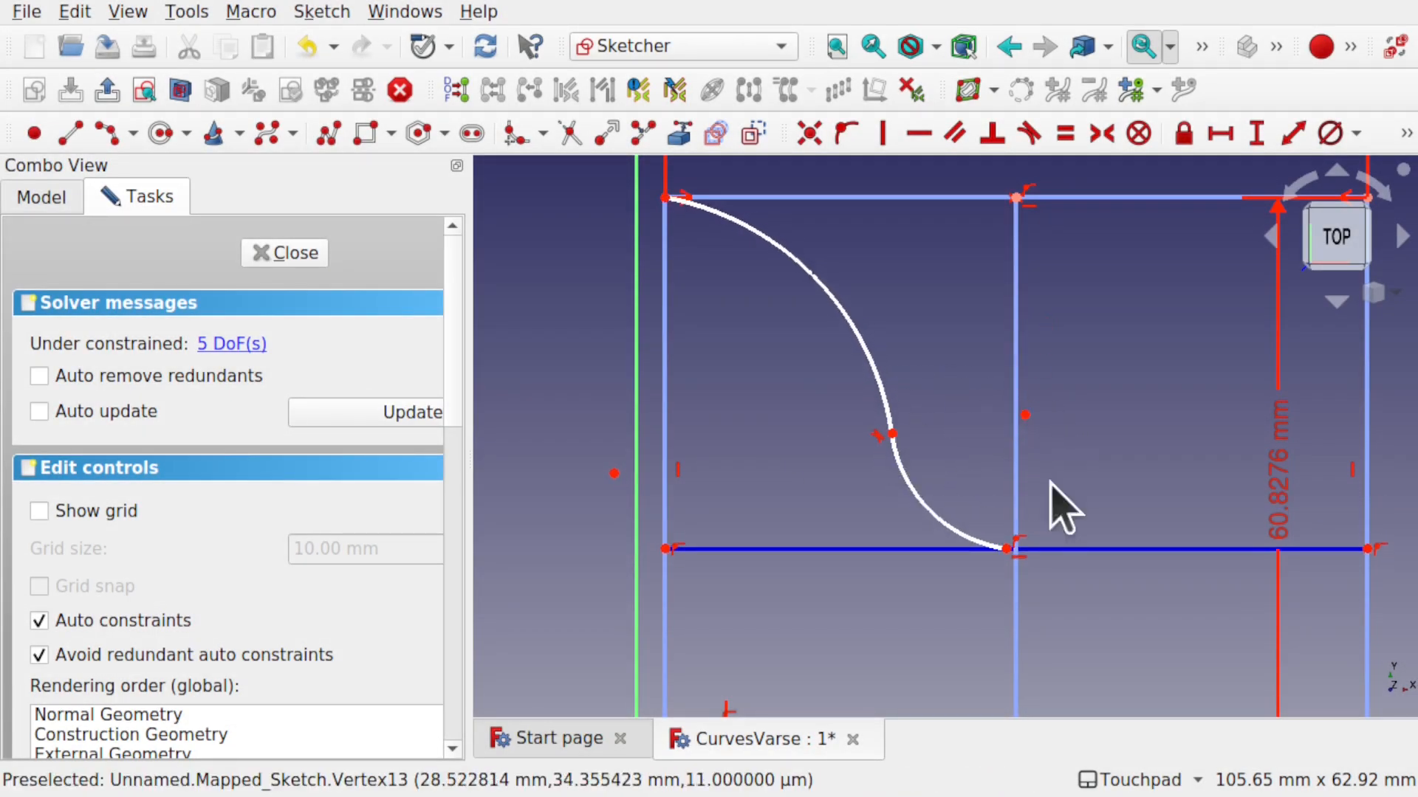
- Make the lower arc tangent to the horizontal line and constrain its end onto the rectangle's vertical centre line
click(945, 521)
click(846, 553)
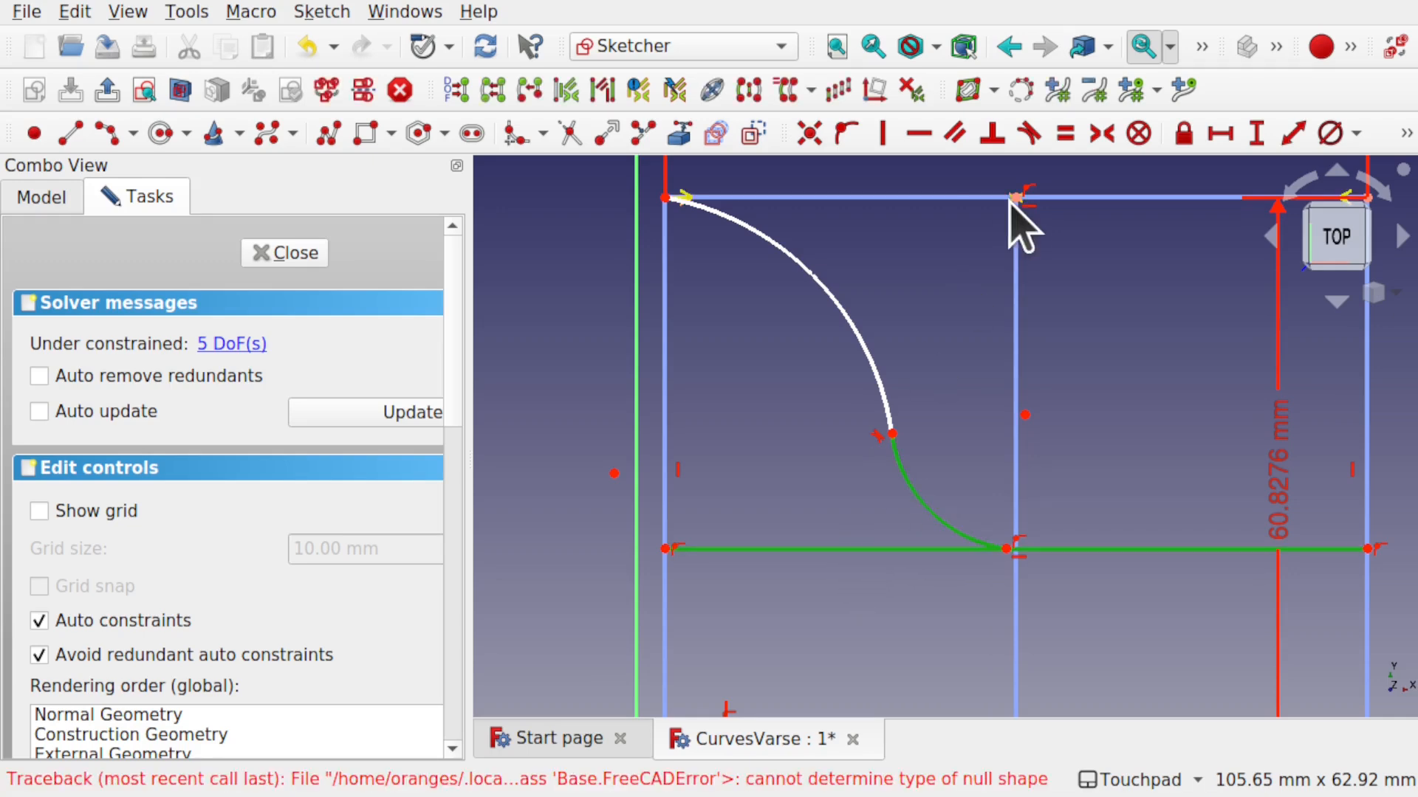
click(1029, 134)
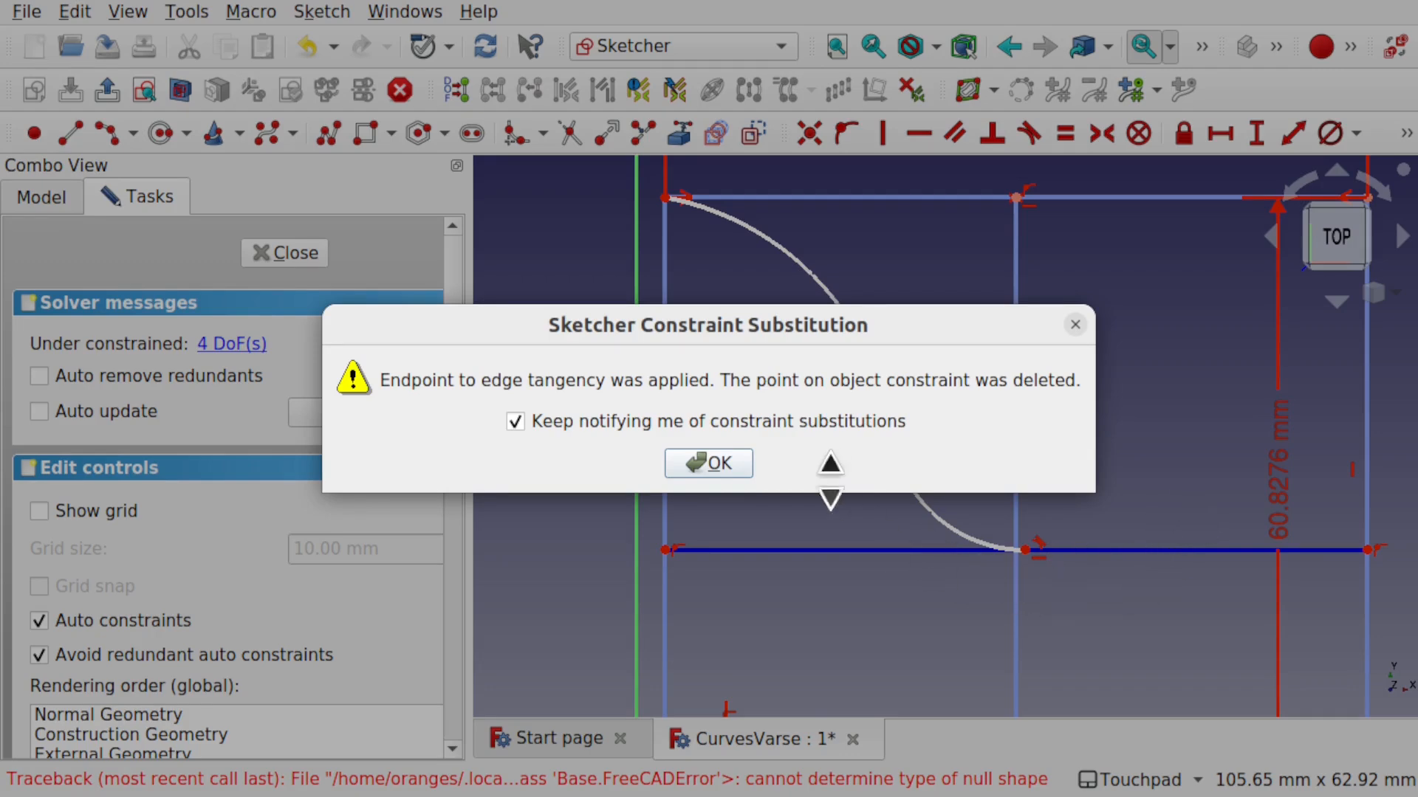
click(720, 465)
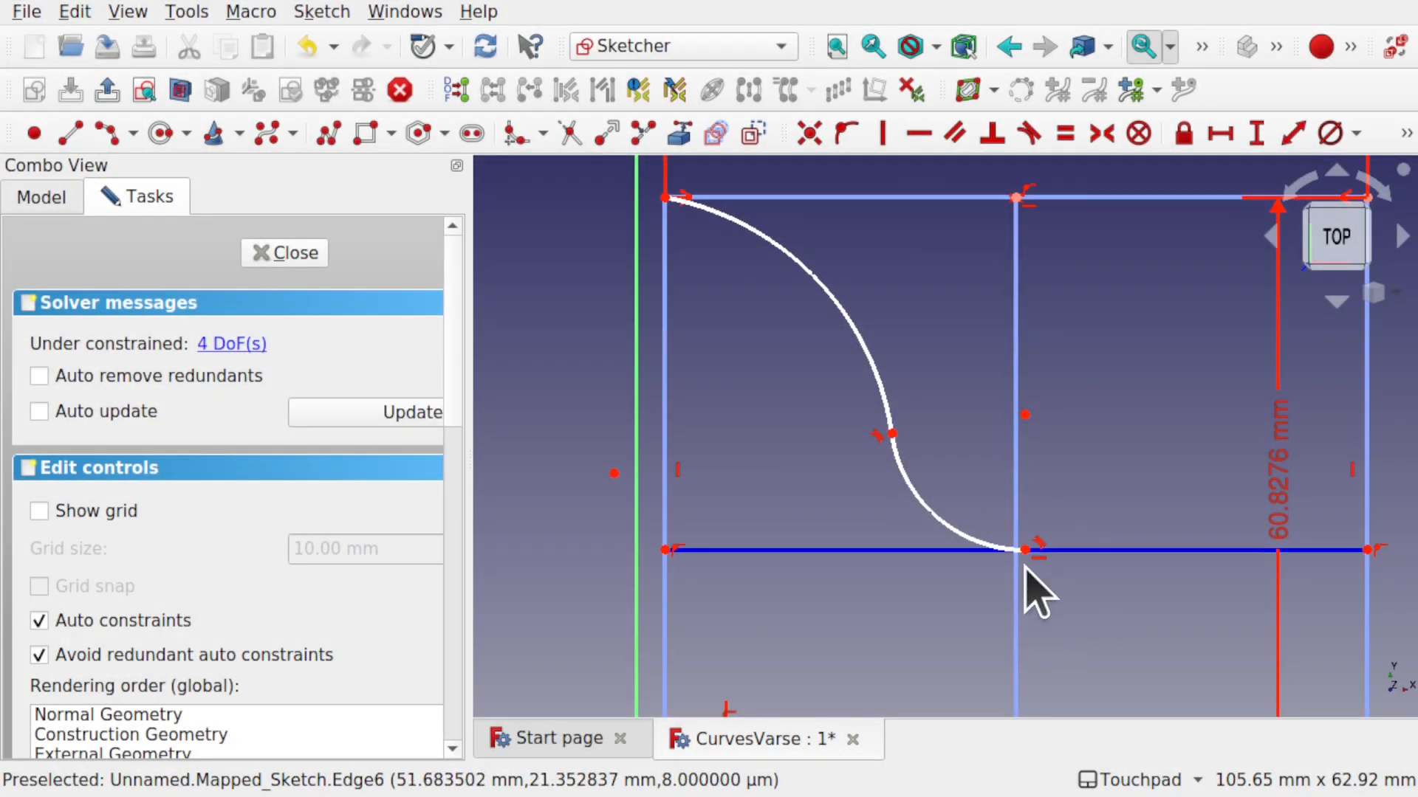
click(1016, 504)
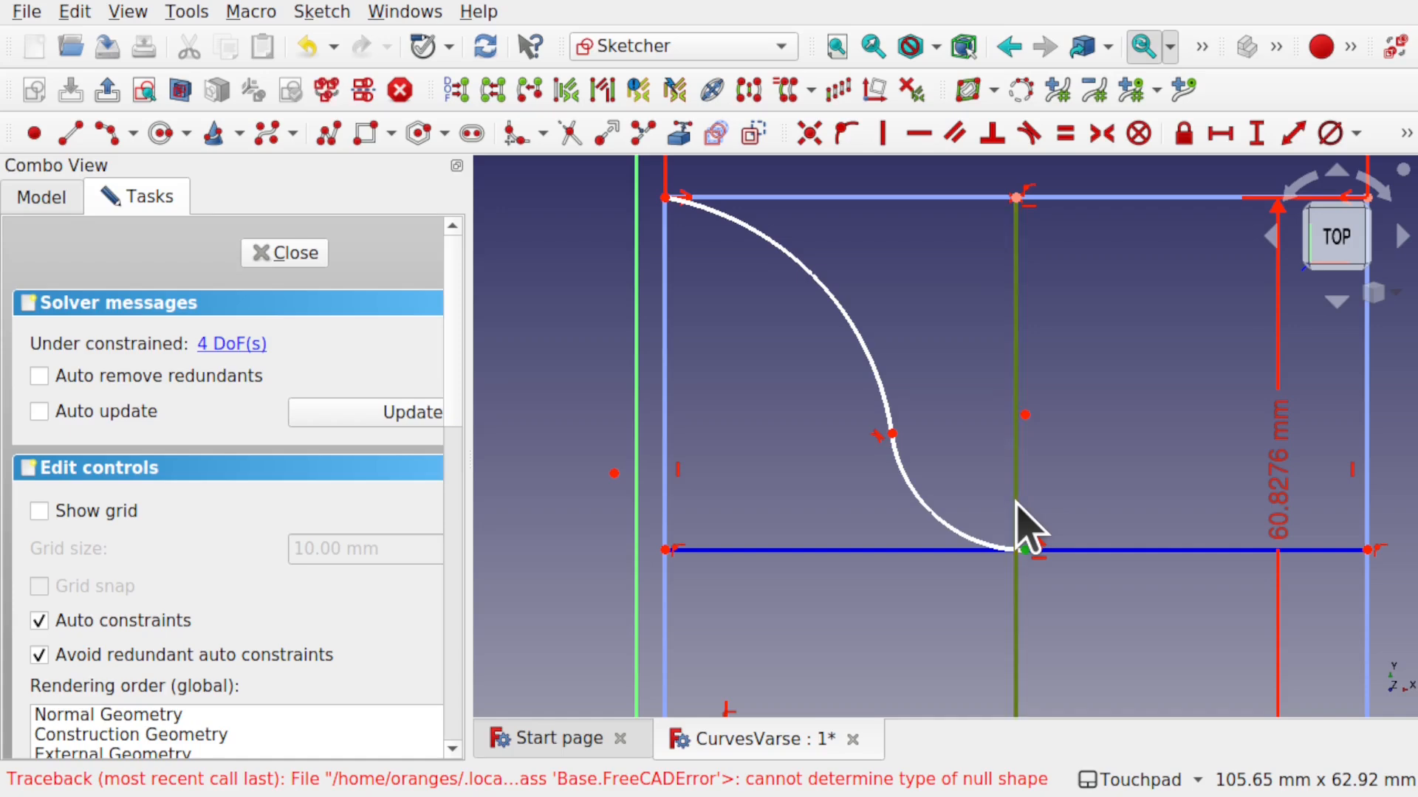
click(847, 135)
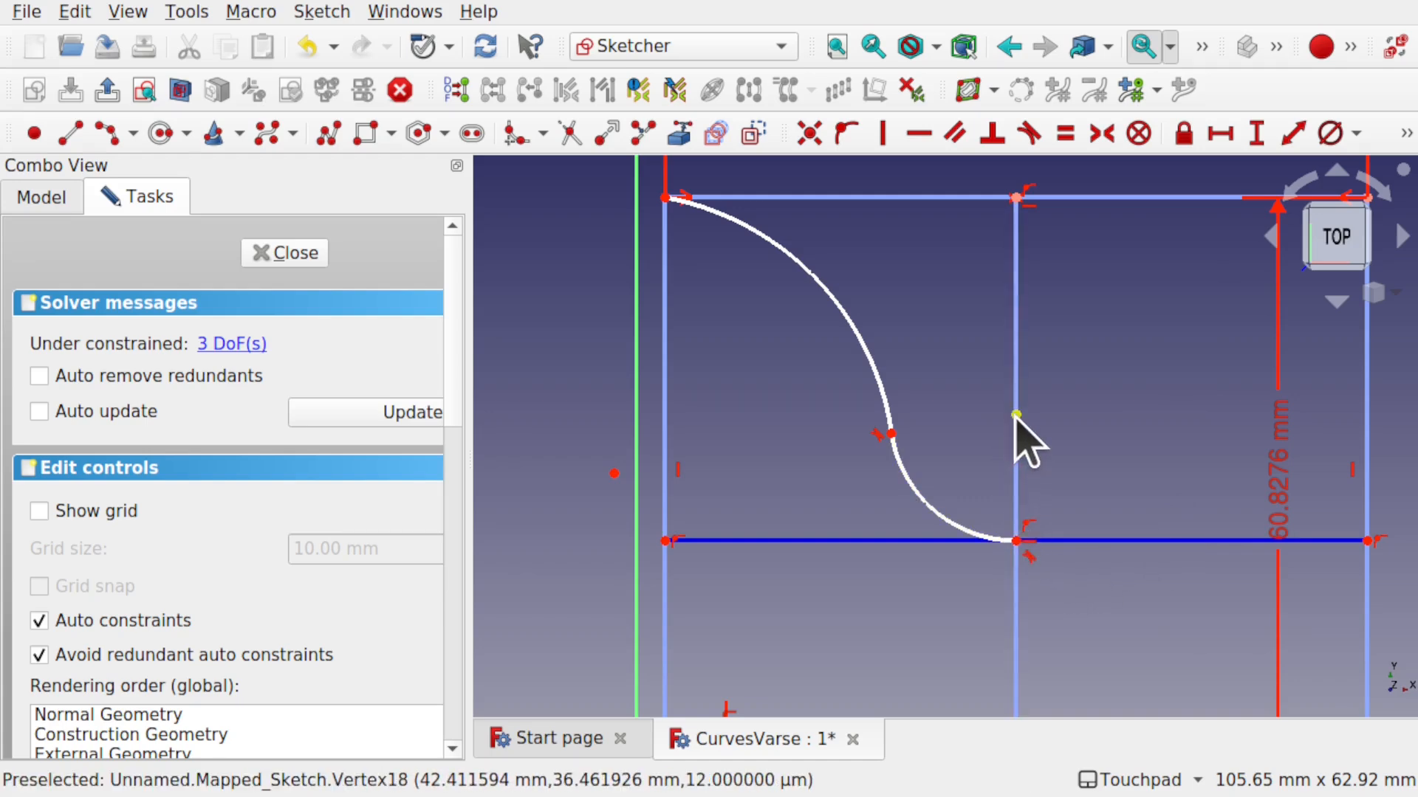
- Make the upper arc tangent to the rectangle's upper edge at the corner
click(773, 246)
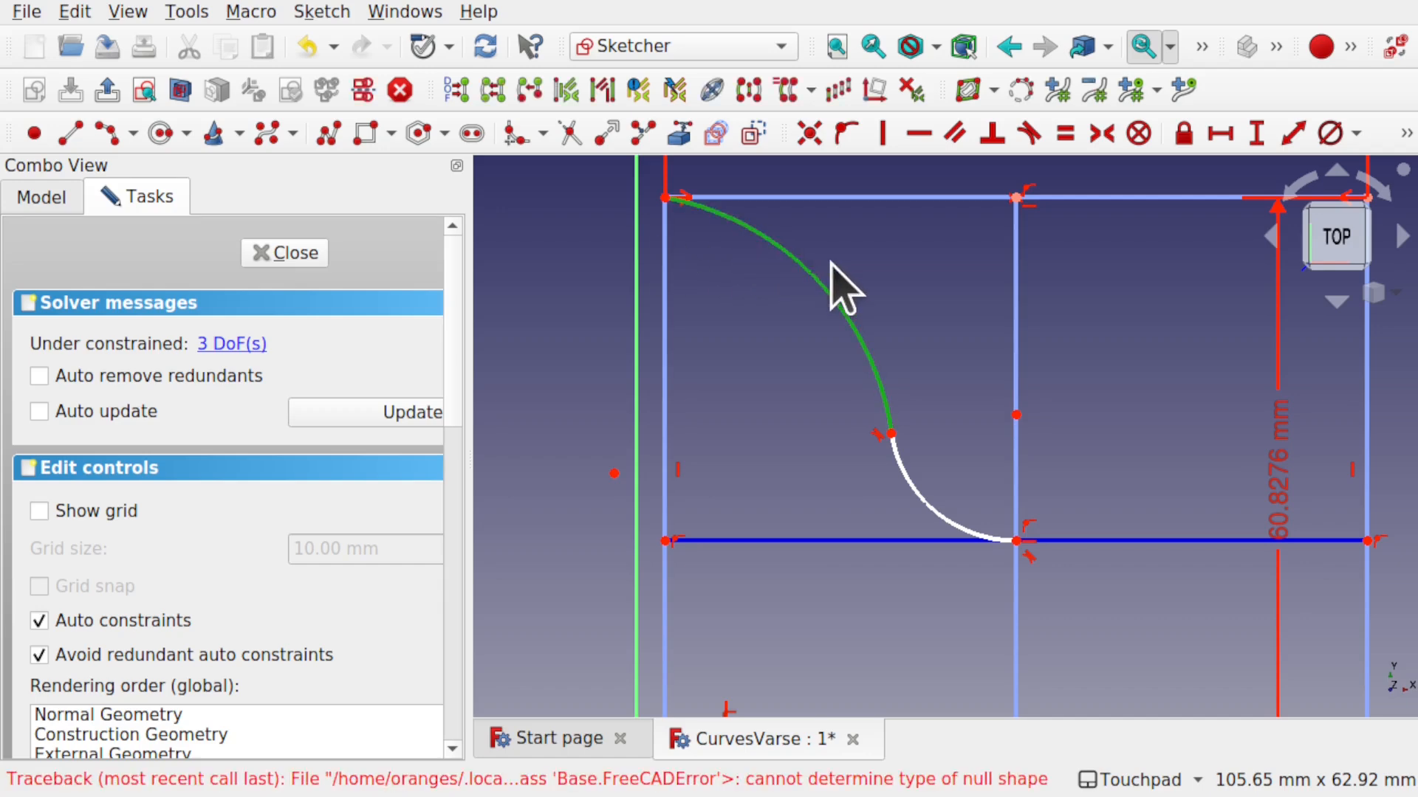
click(829, 198)
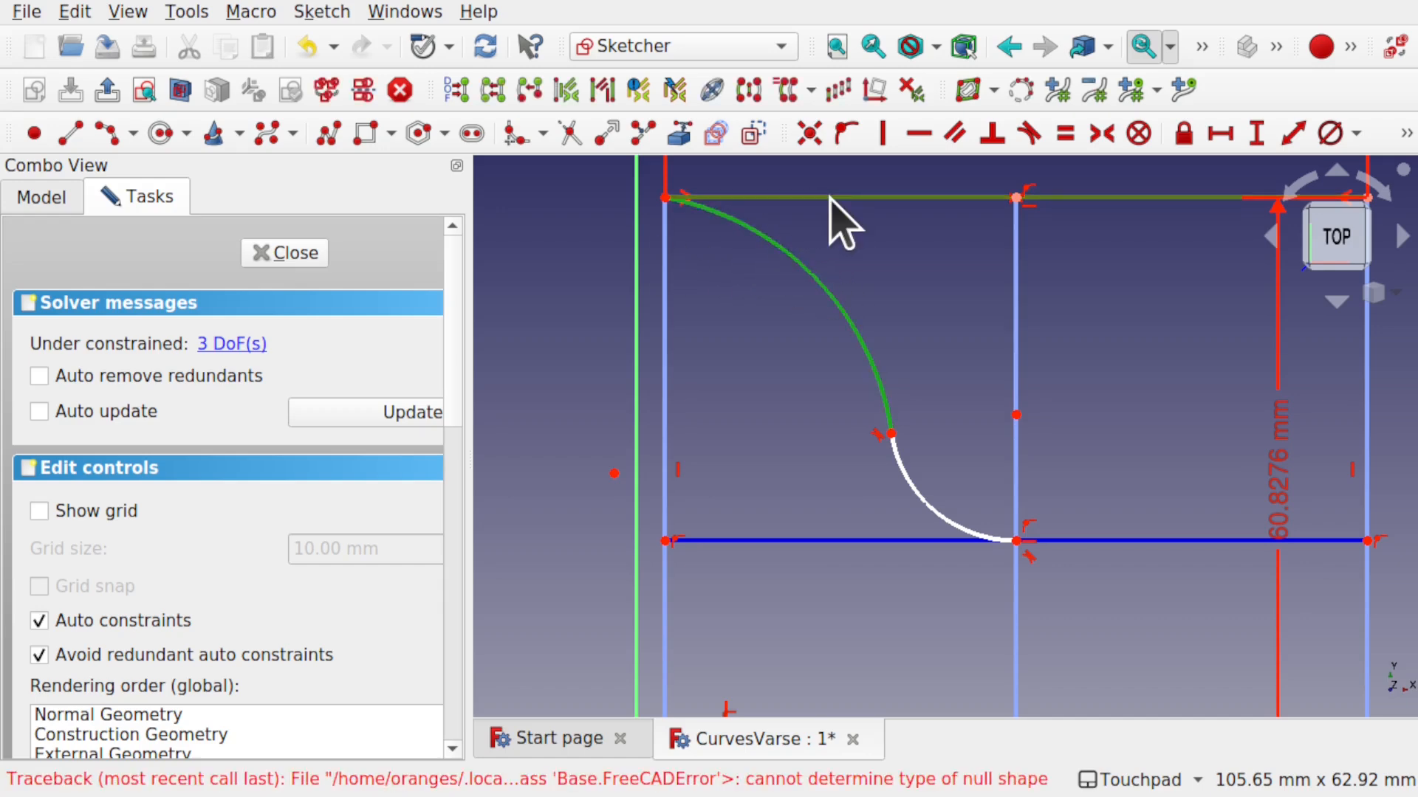
click(1032, 137)
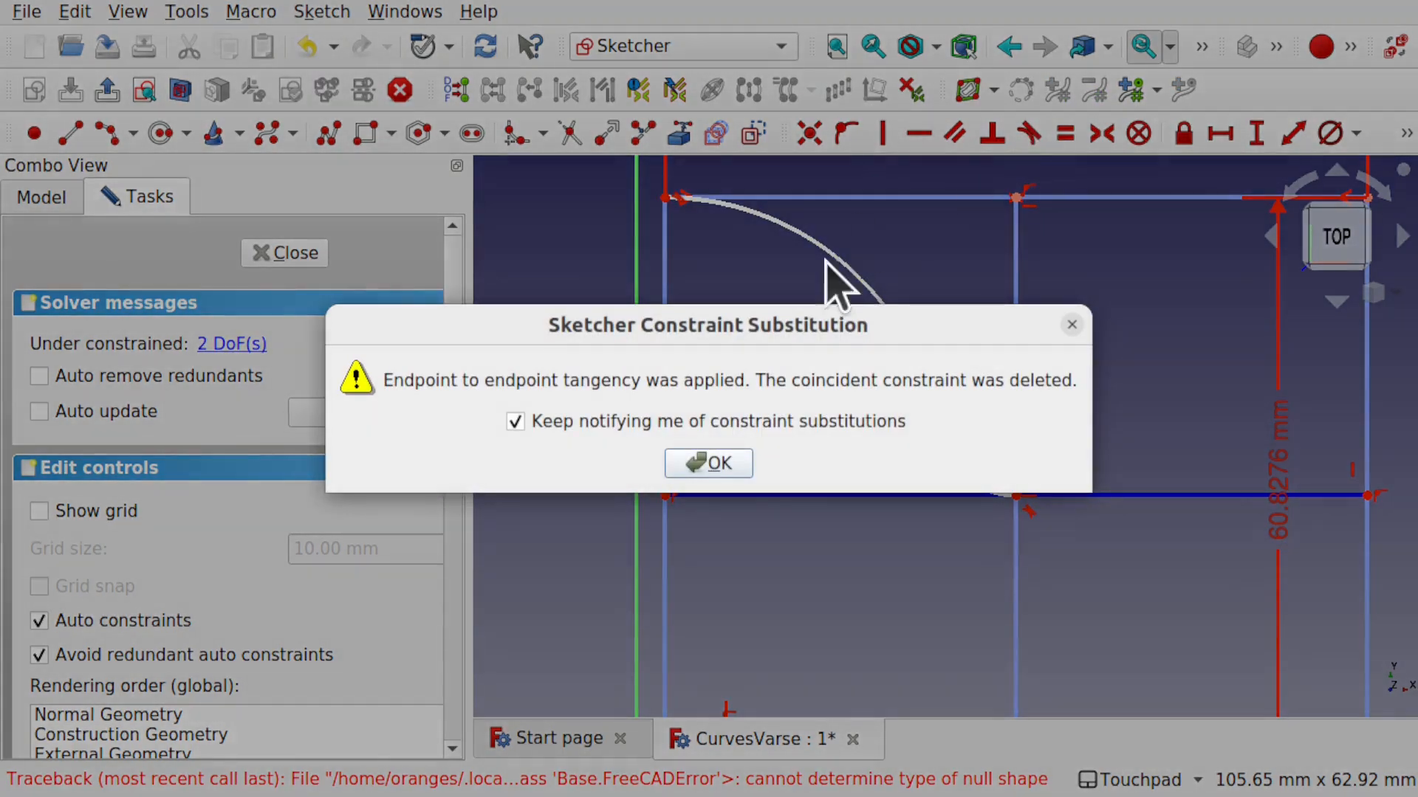
click(736, 462)
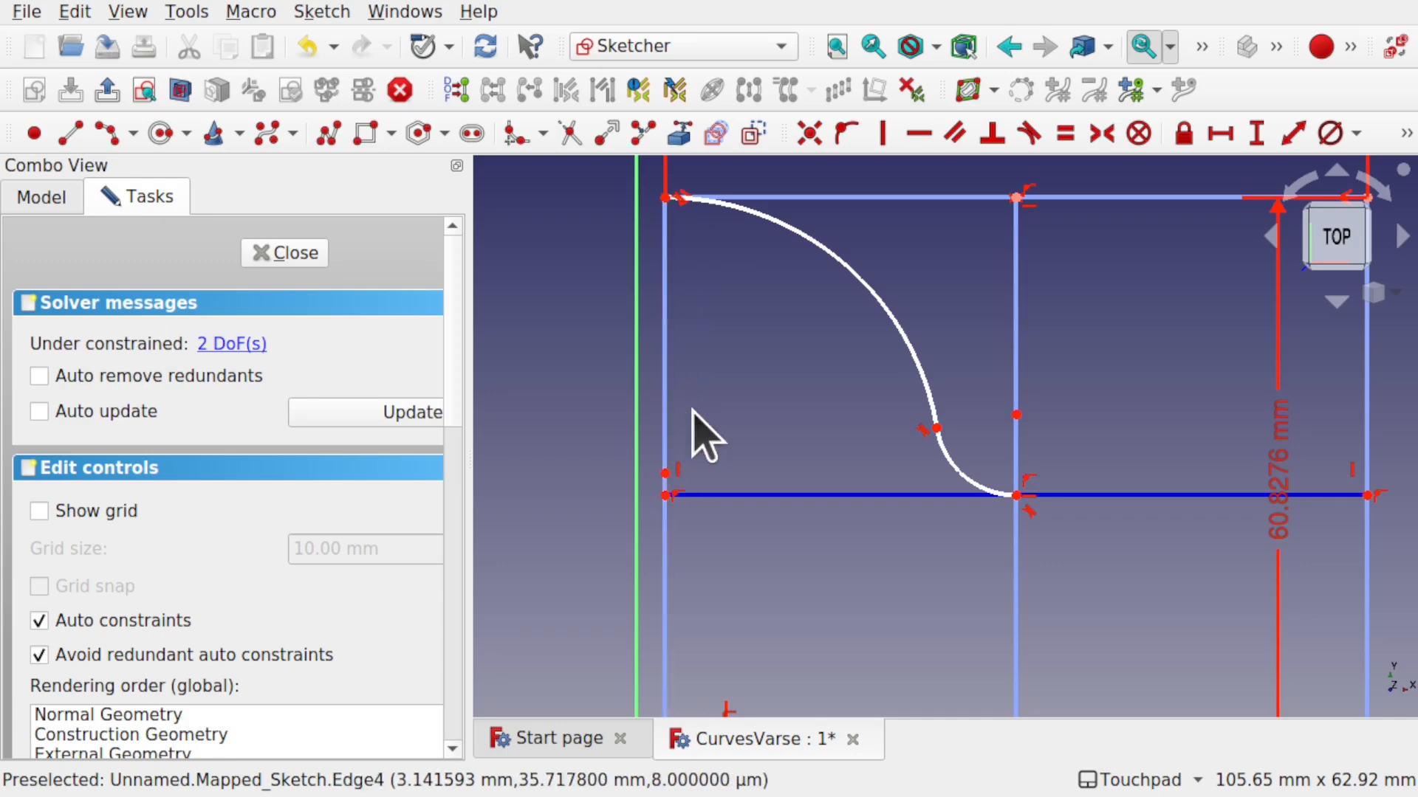
- Reshape the S-curve by moving the arcs' joint up and left until both arcs are similar in size, and close the sketch
mouse_move(938, 429)
mouse_down()
mouse_move(859, 337)
mouse_move(812, 326)
mouse_move(831, 378)
mouse_up()
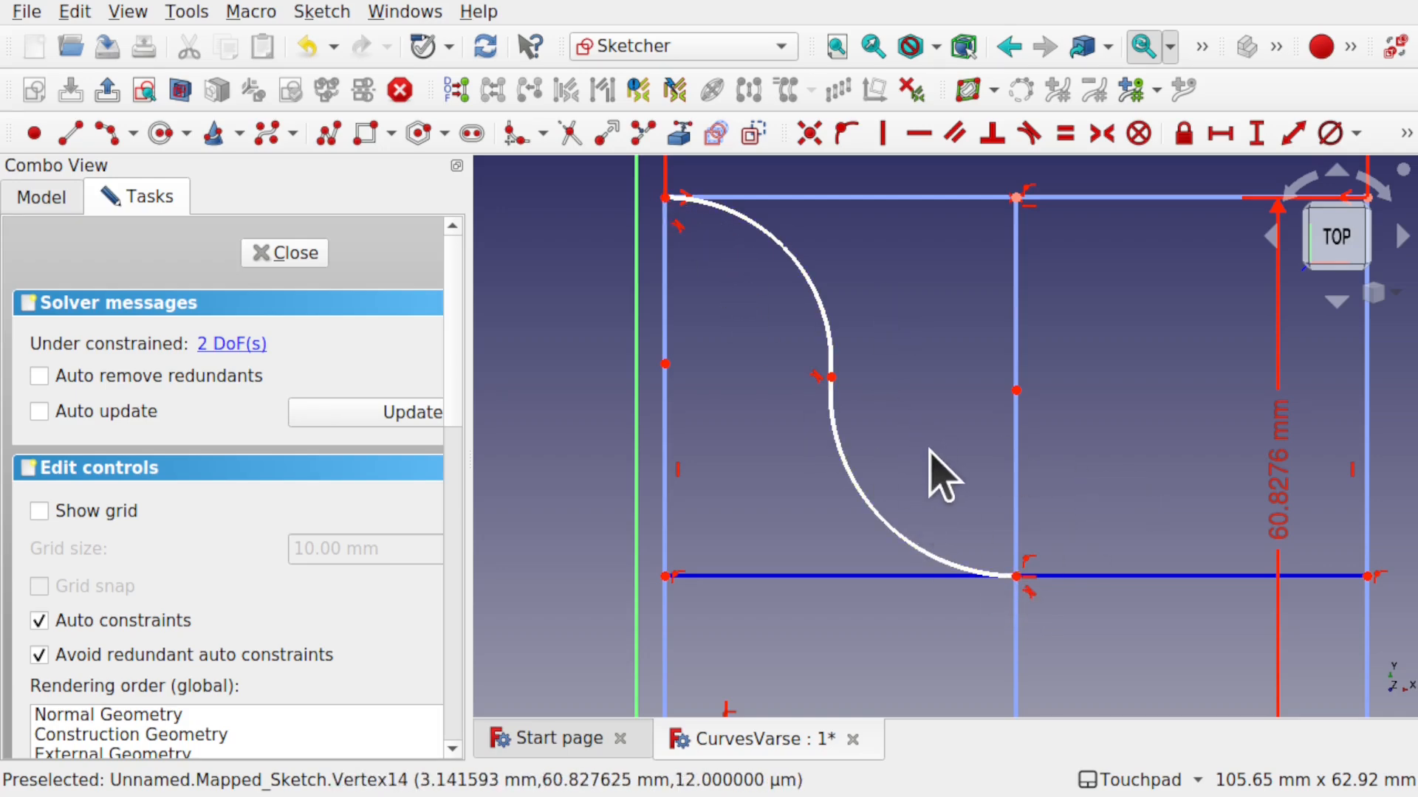
scroll(923, 445, down, 3)
scroll(923, 446, up, 1)
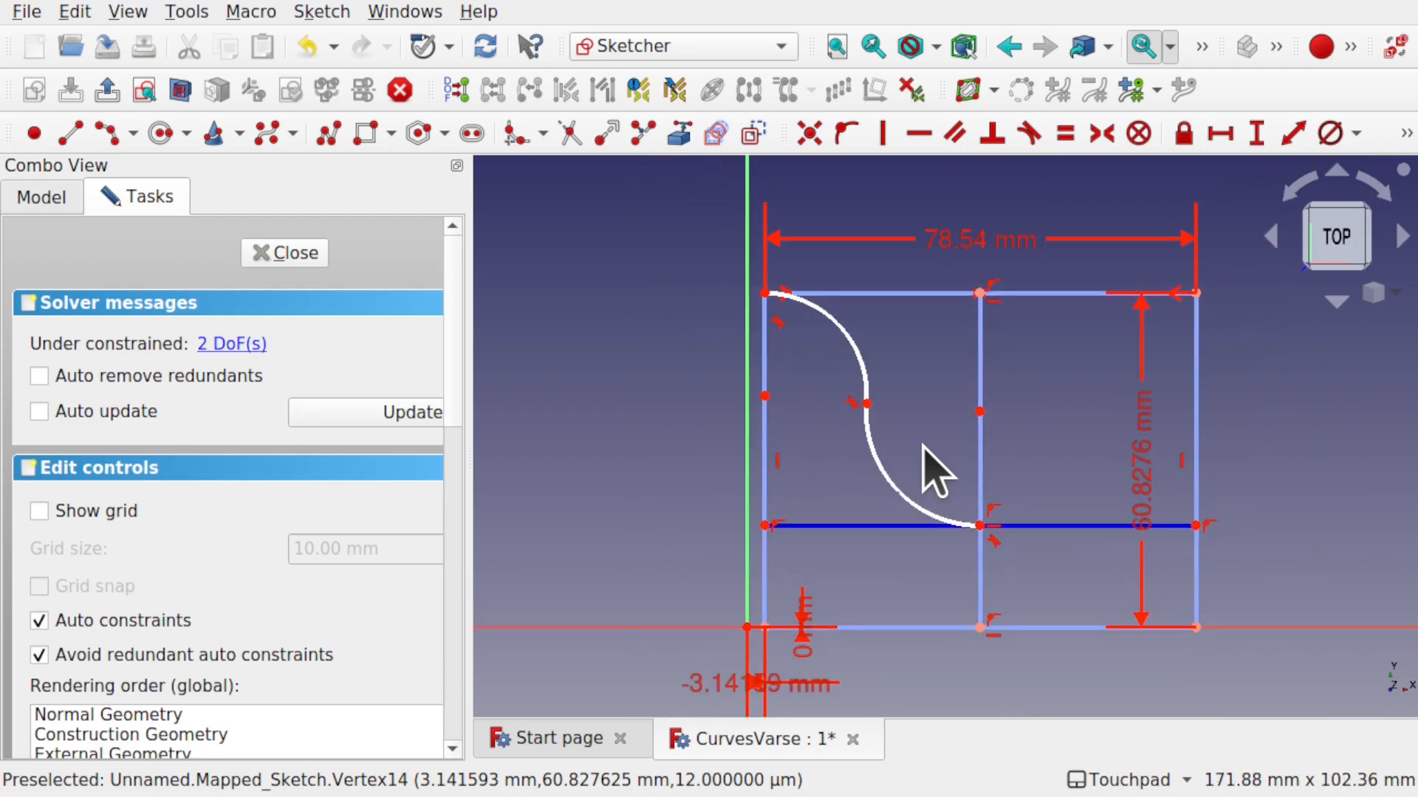
click(286, 253)
- Make the Loft visible again together with the mapped curve, check the curve on its side face, and save the document
shift+drag(777, 443, 871, 455)
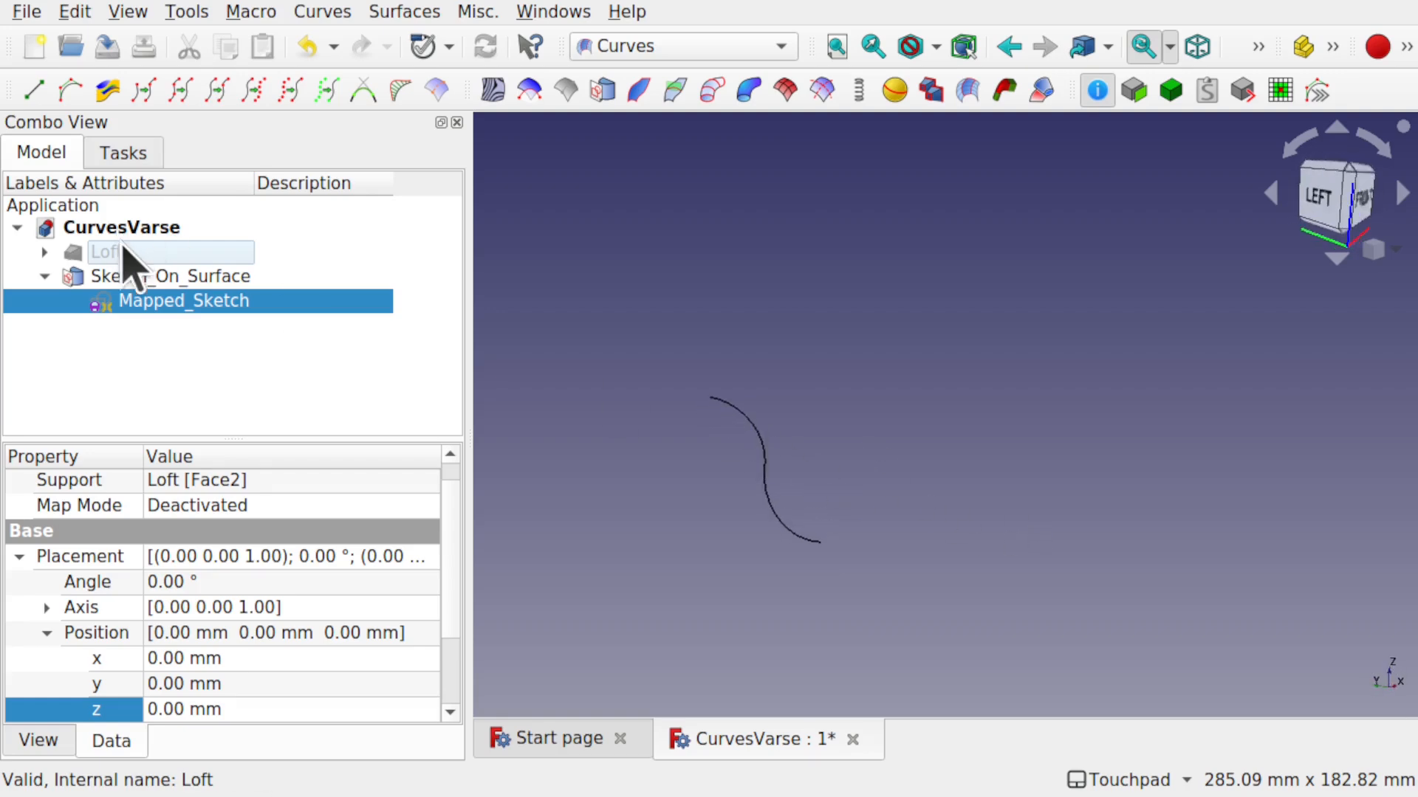
click(124, 252)
key(space)
mouse_move(747, 490)
shift+mouse_down()
mouse_move(942, 466)
mouse_move(723, 483)
shift+mouse_up()
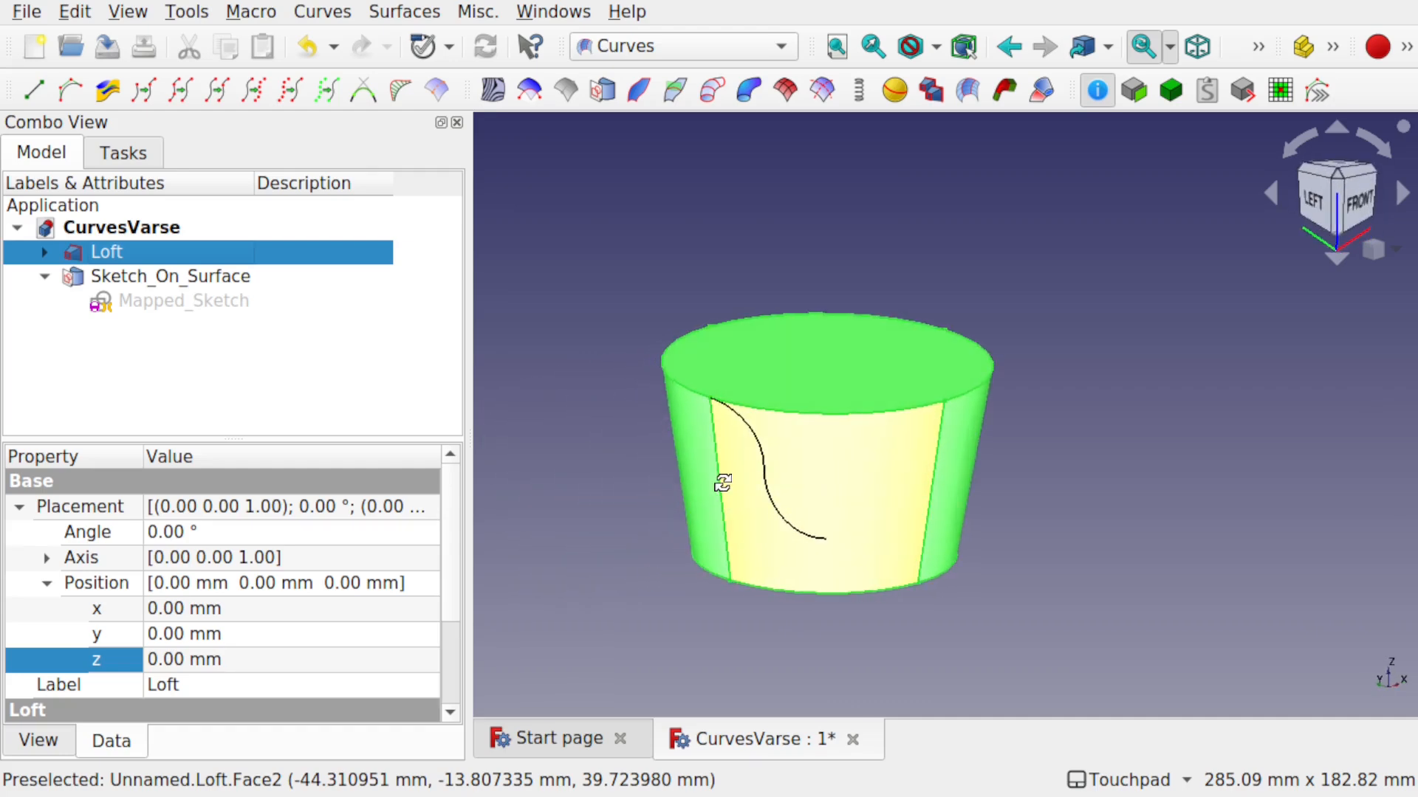
shift+drag(973, 550, 839, 516)
shift+drag(933, 490, 860, 532)
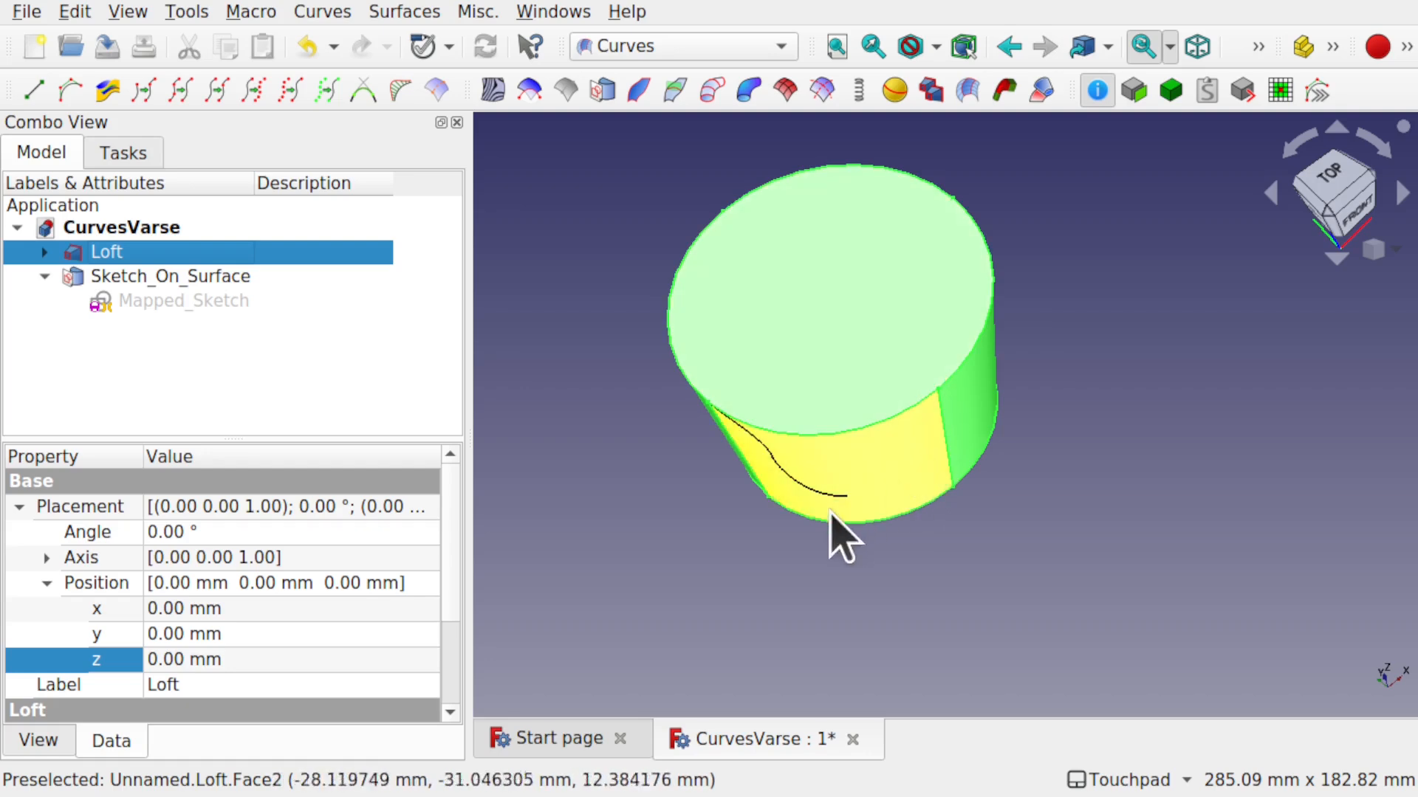
shift+drag(861, 468, 760, 428)
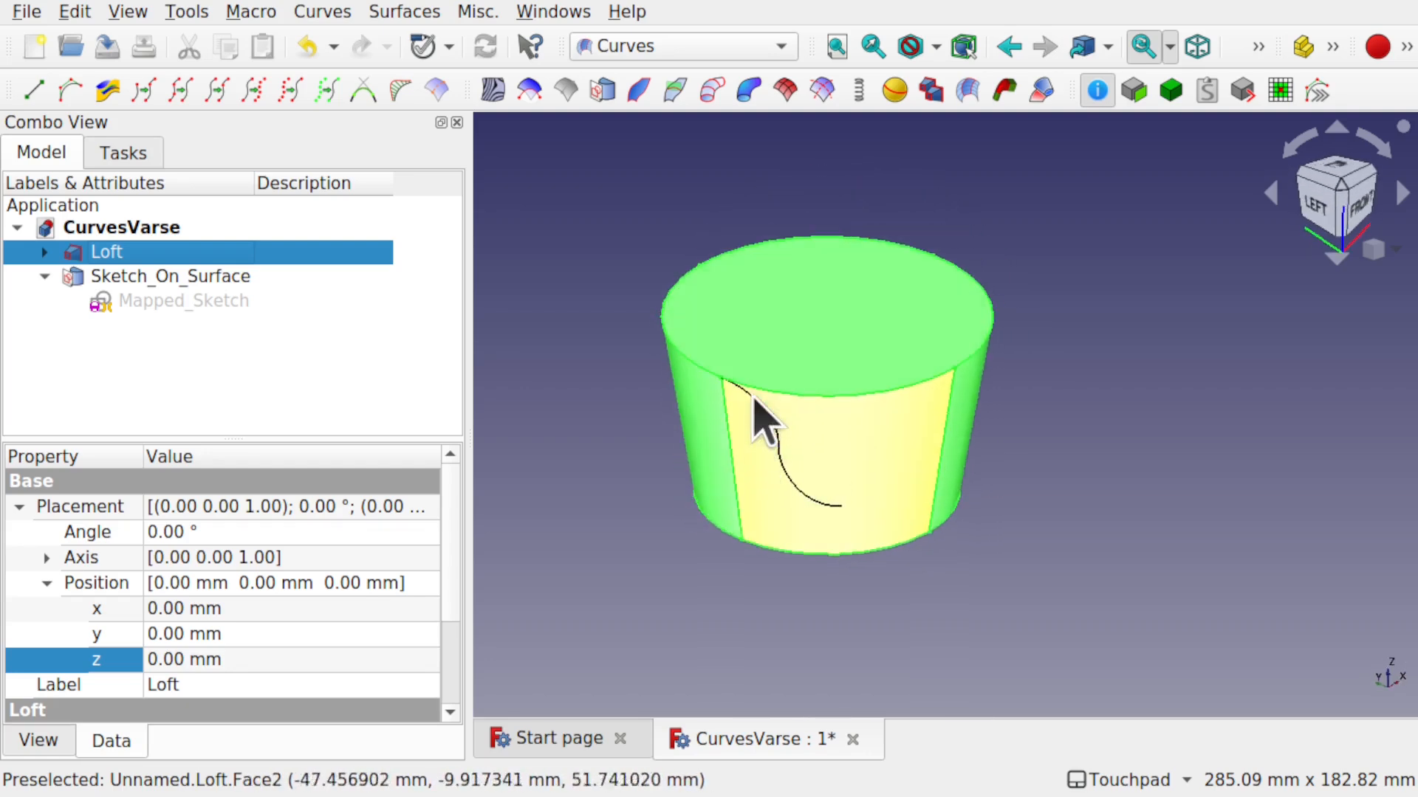
shift+drag(960, 462, 804, 462)
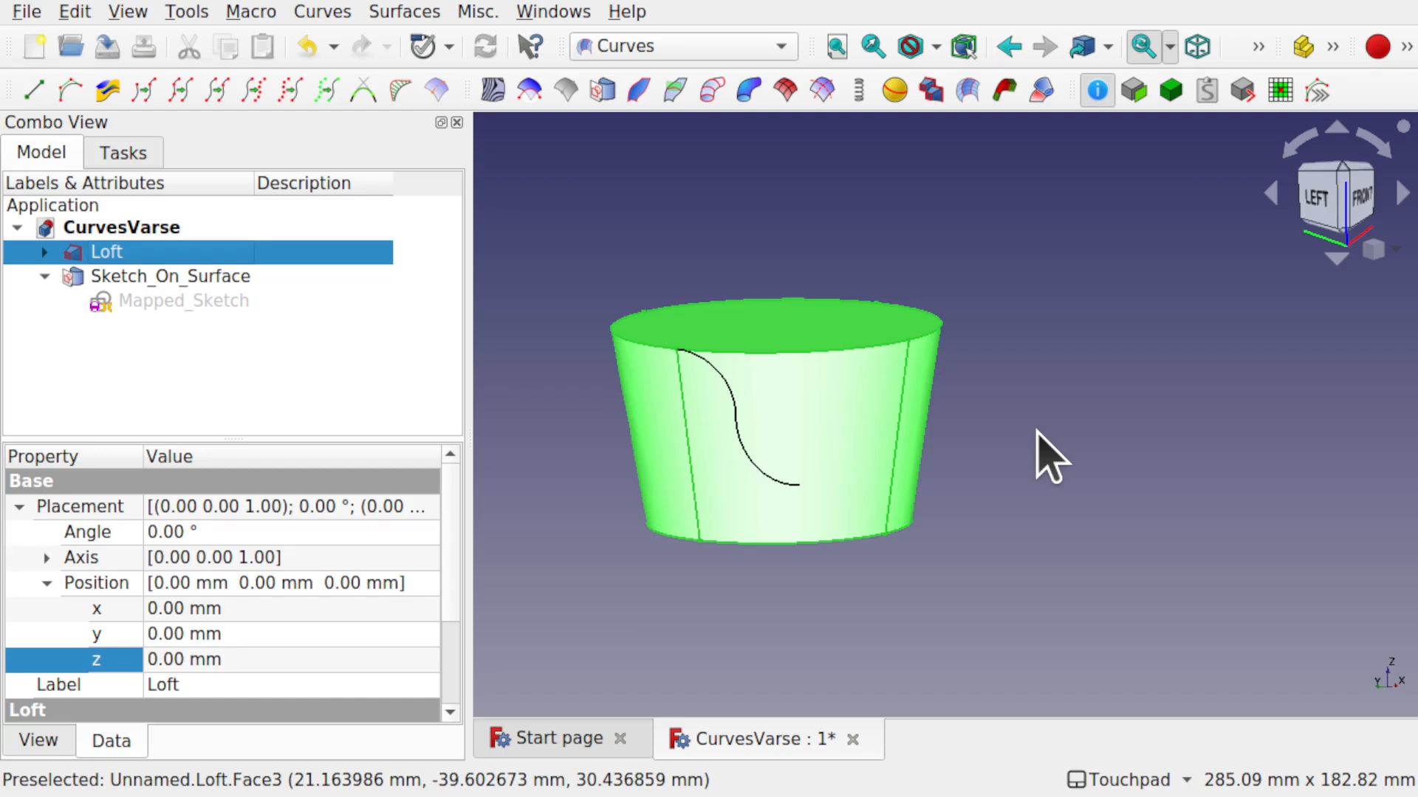
key(ctrl+s)
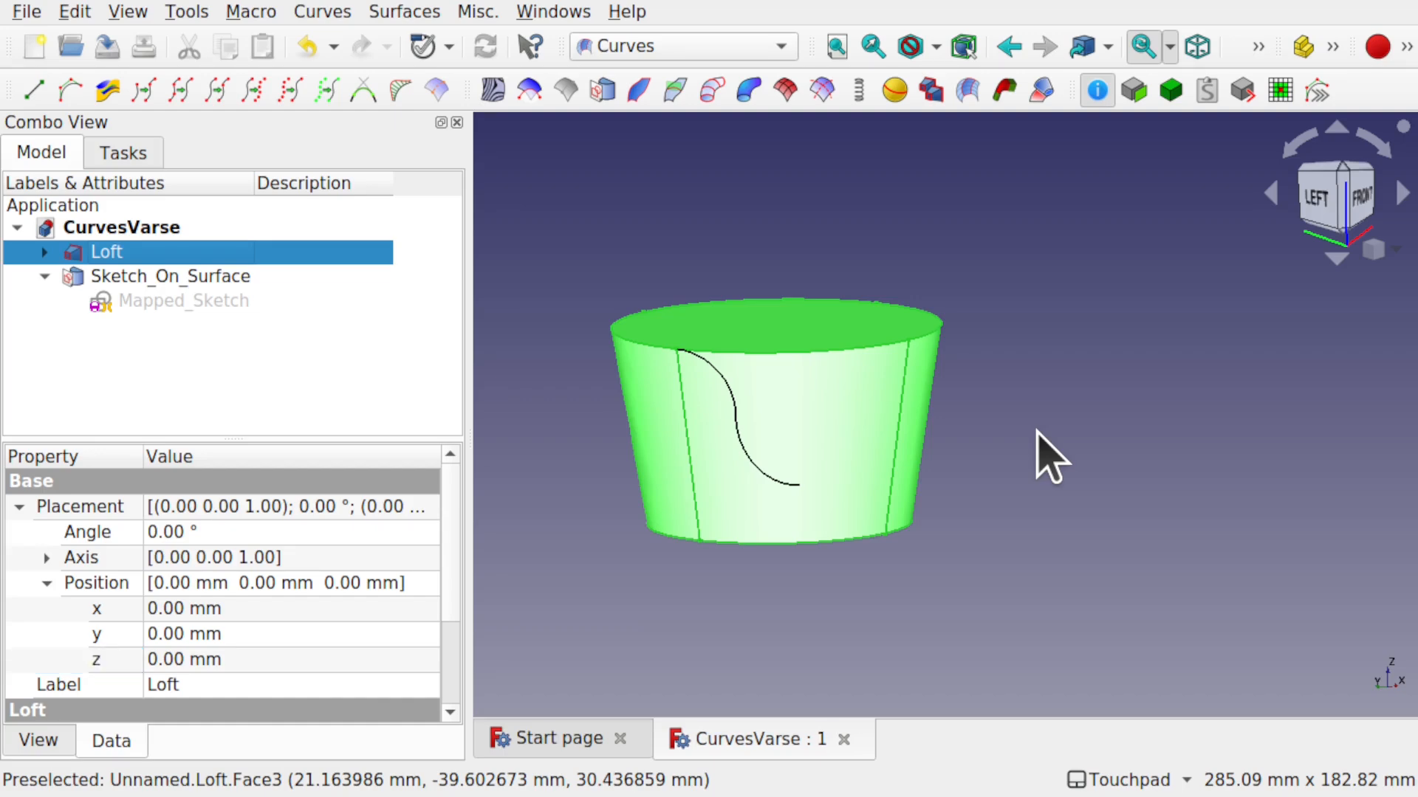
- Examine how the S-curve lies on the loft's side face from below, from the side and from above
alt+drag(850, 533, 859, 406)
alt+drag(940, 420, 794, 509)
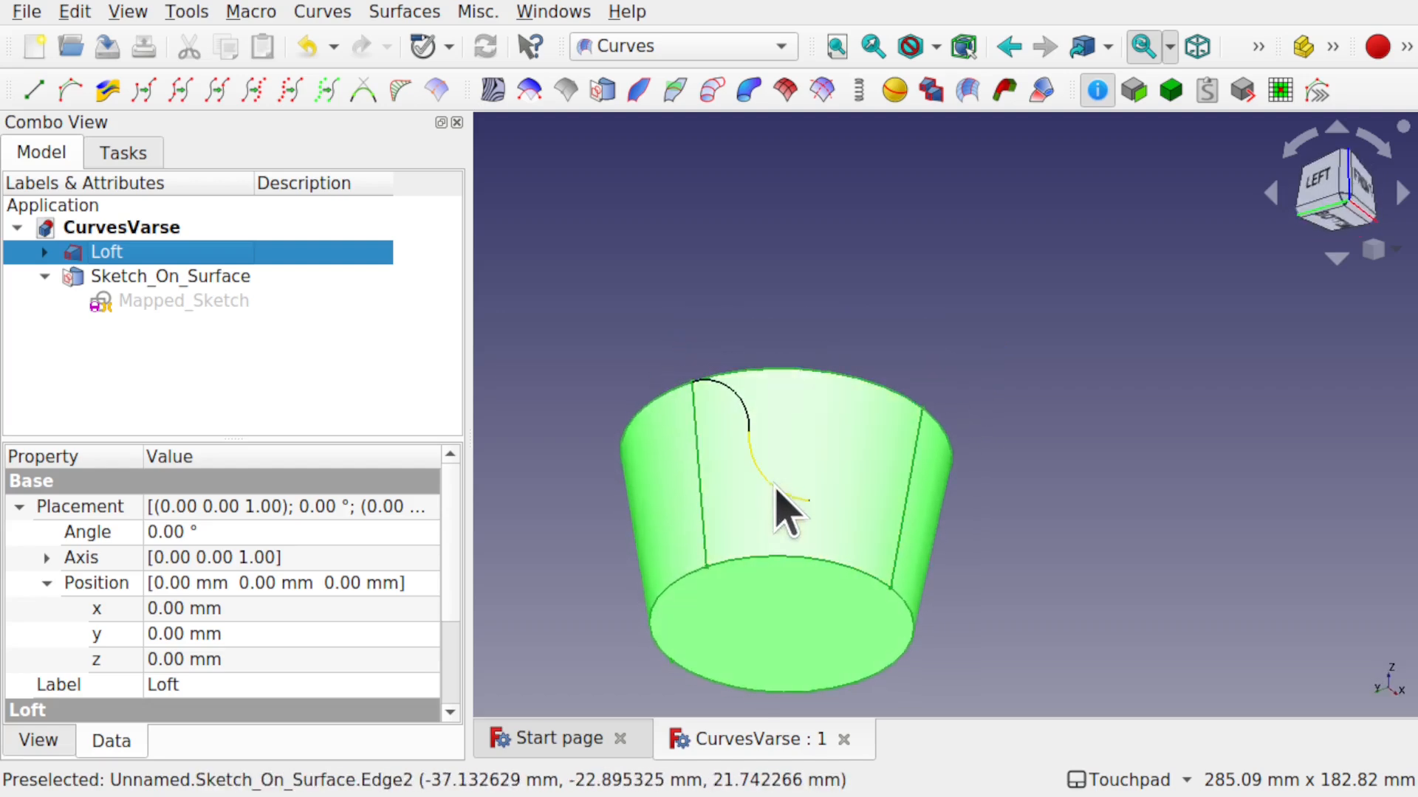
alt+drag(849, 522, 797, 566)
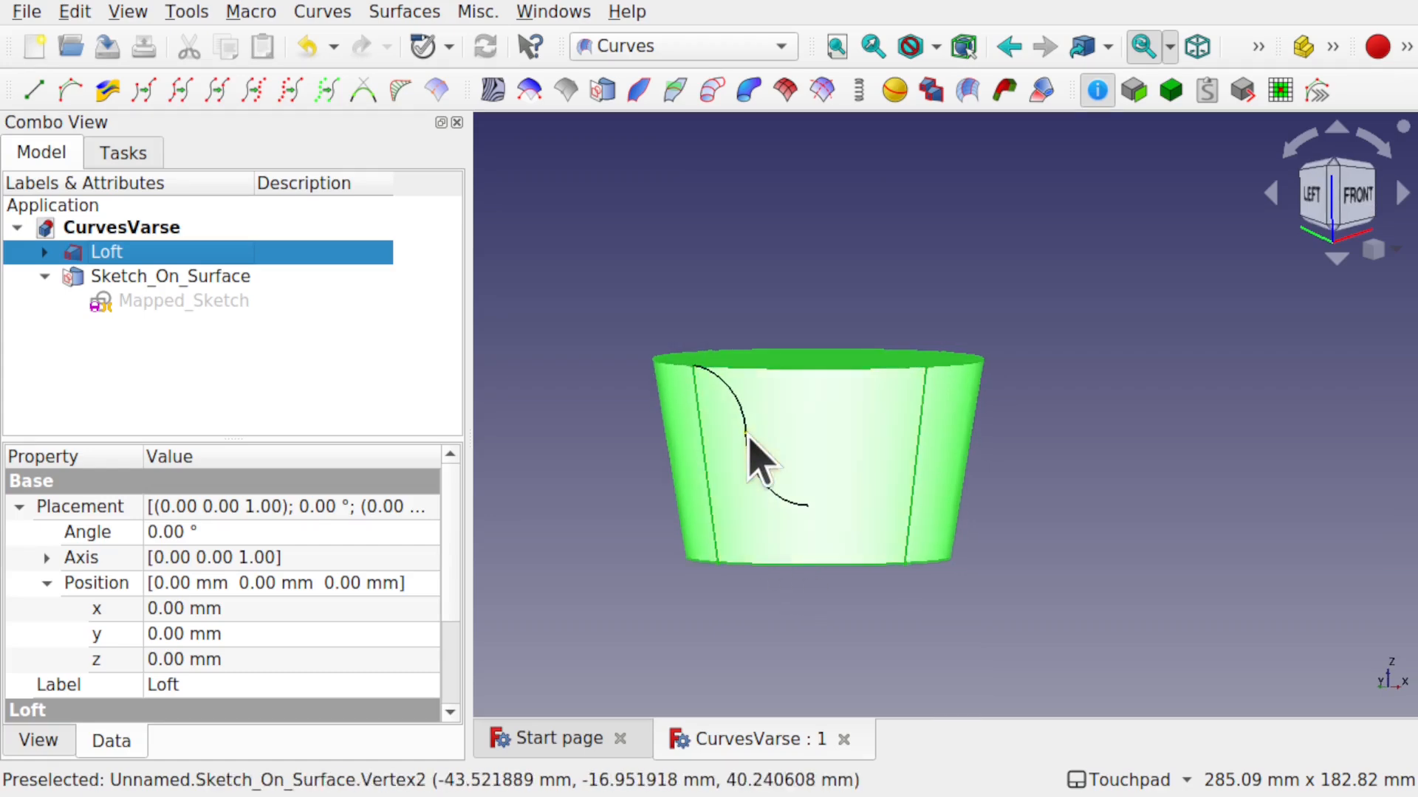
scroll(750, 452, up, 3)
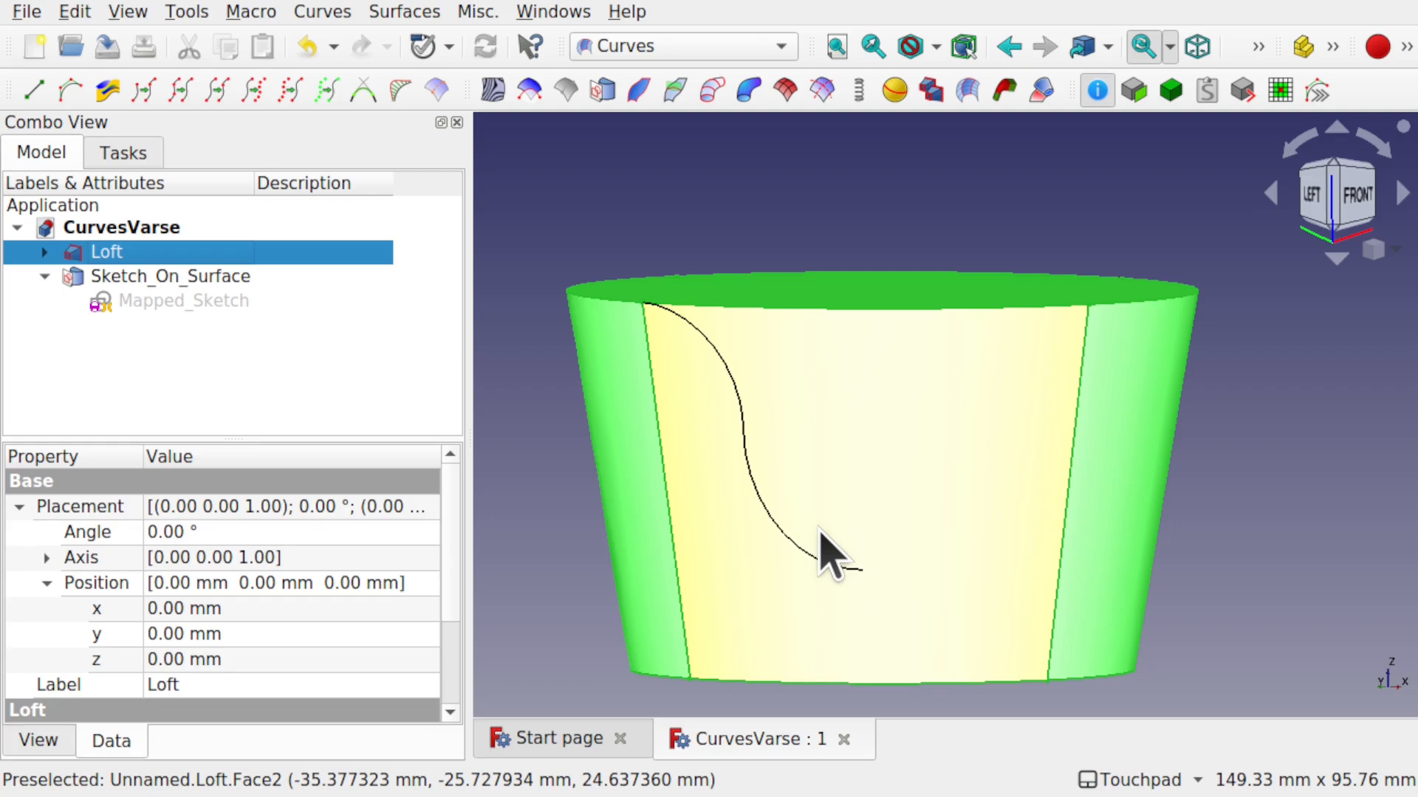
shift+drag(814, 344, 807, 404)
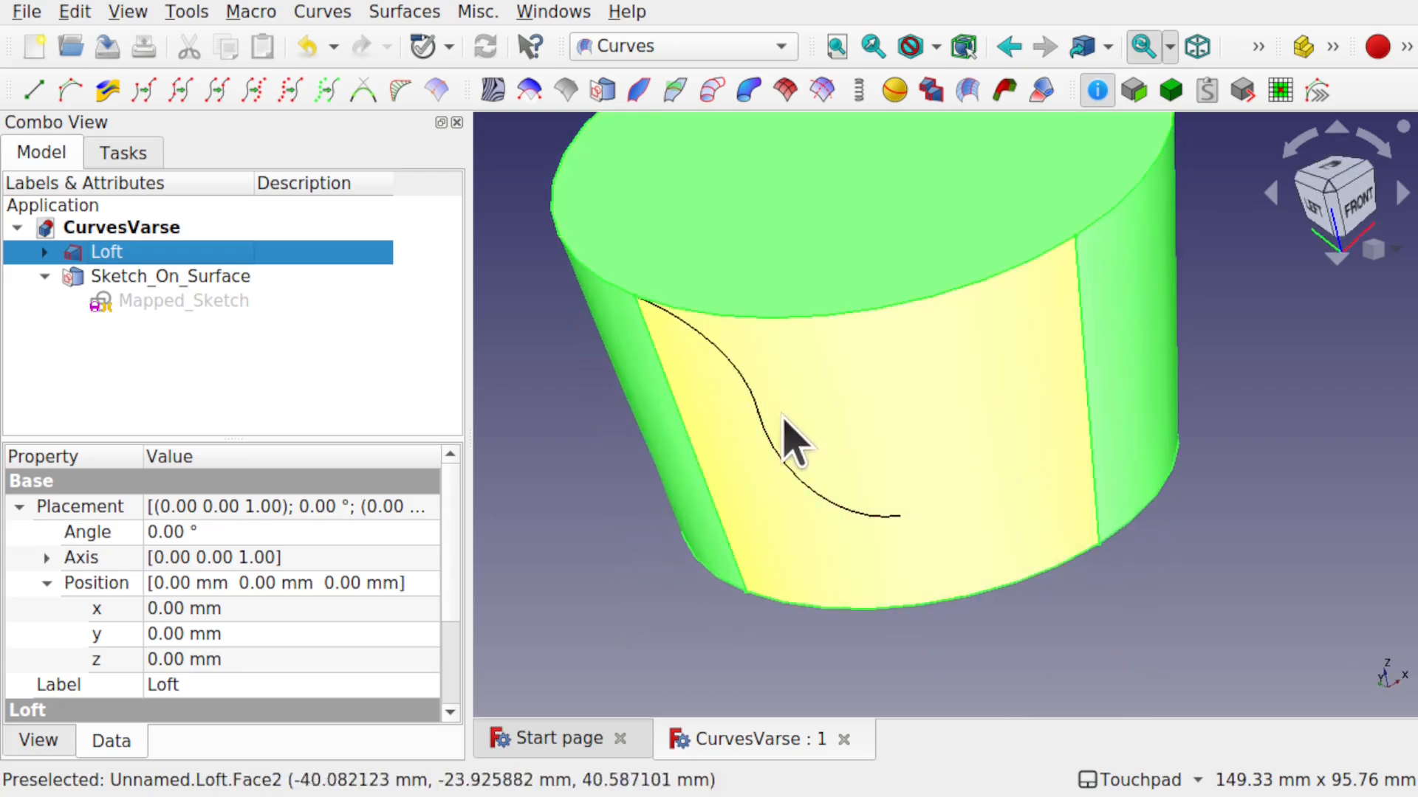
shift+drag(1052, 441, 959, 484)
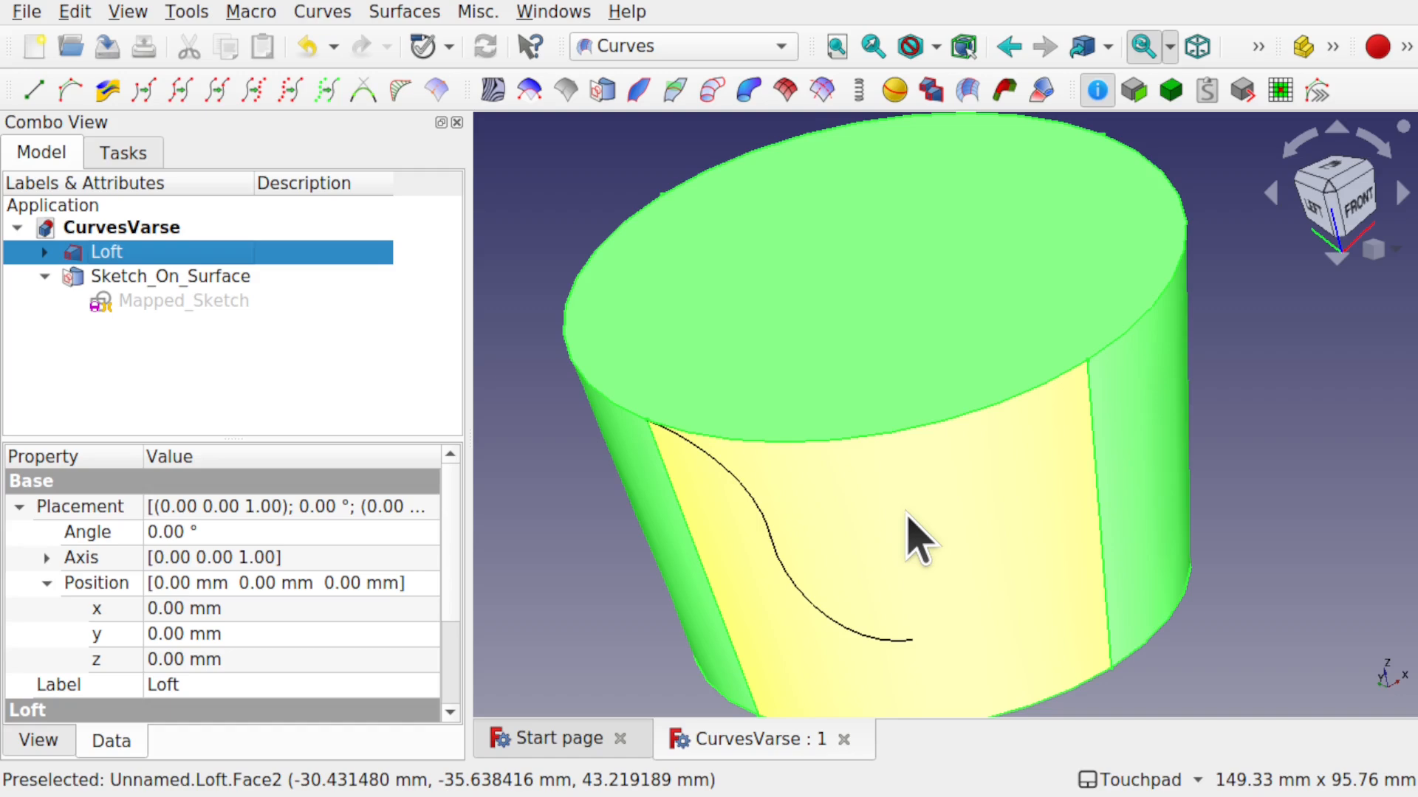
- Switch to the Sketcher workbench
scroll(911, 539, down, 2)
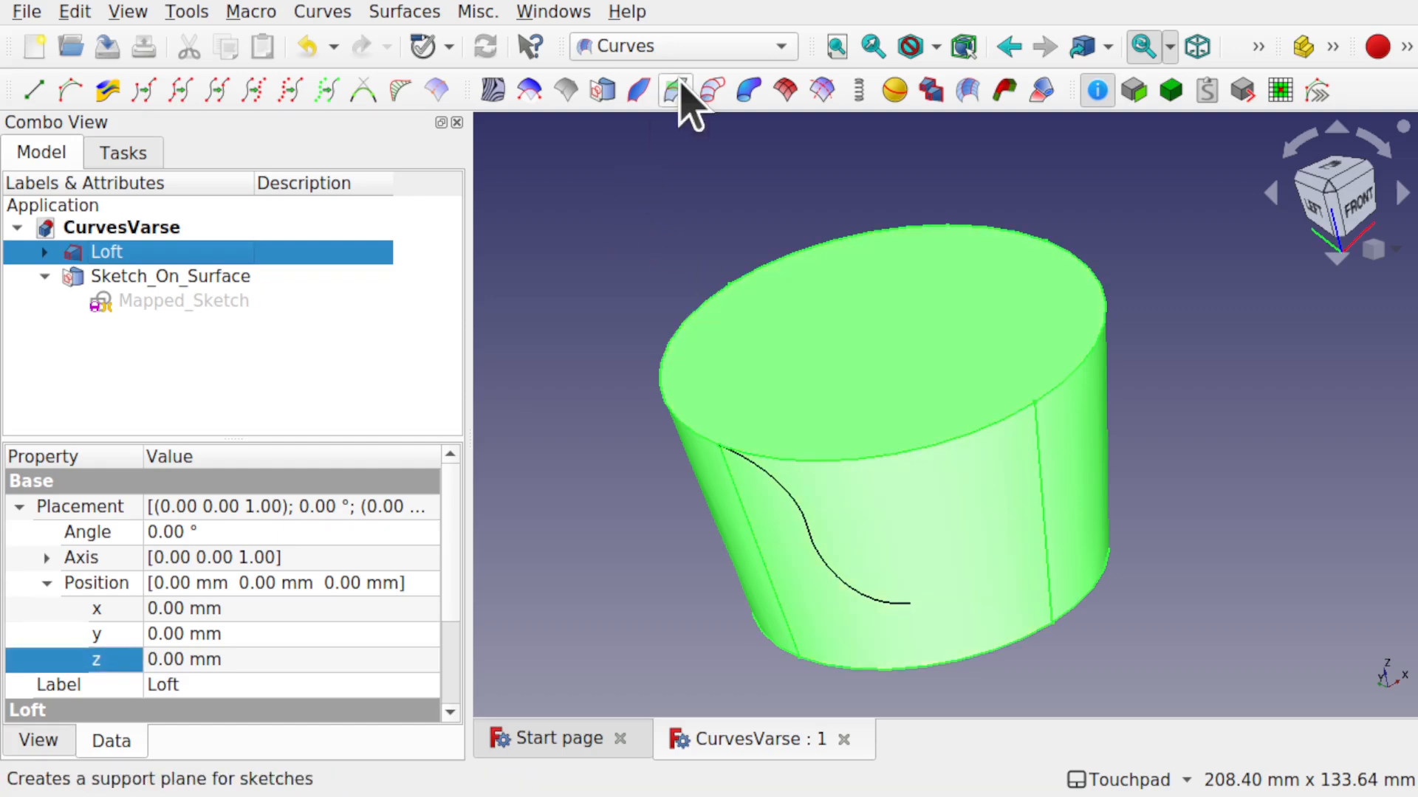
click(661, 46)
click(671, 568)
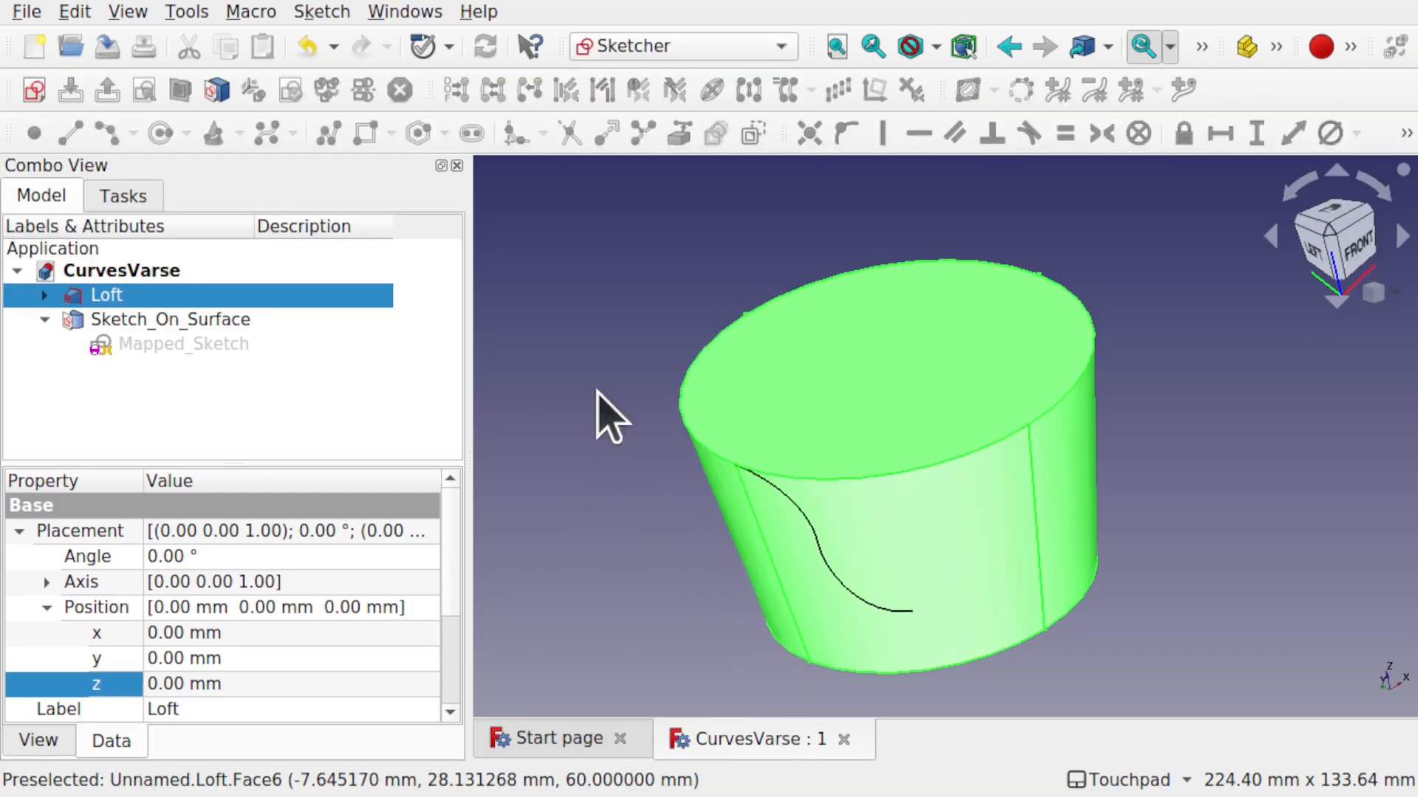
- Create a new sketch on the XY-Plane with no offset
click(614, 355)
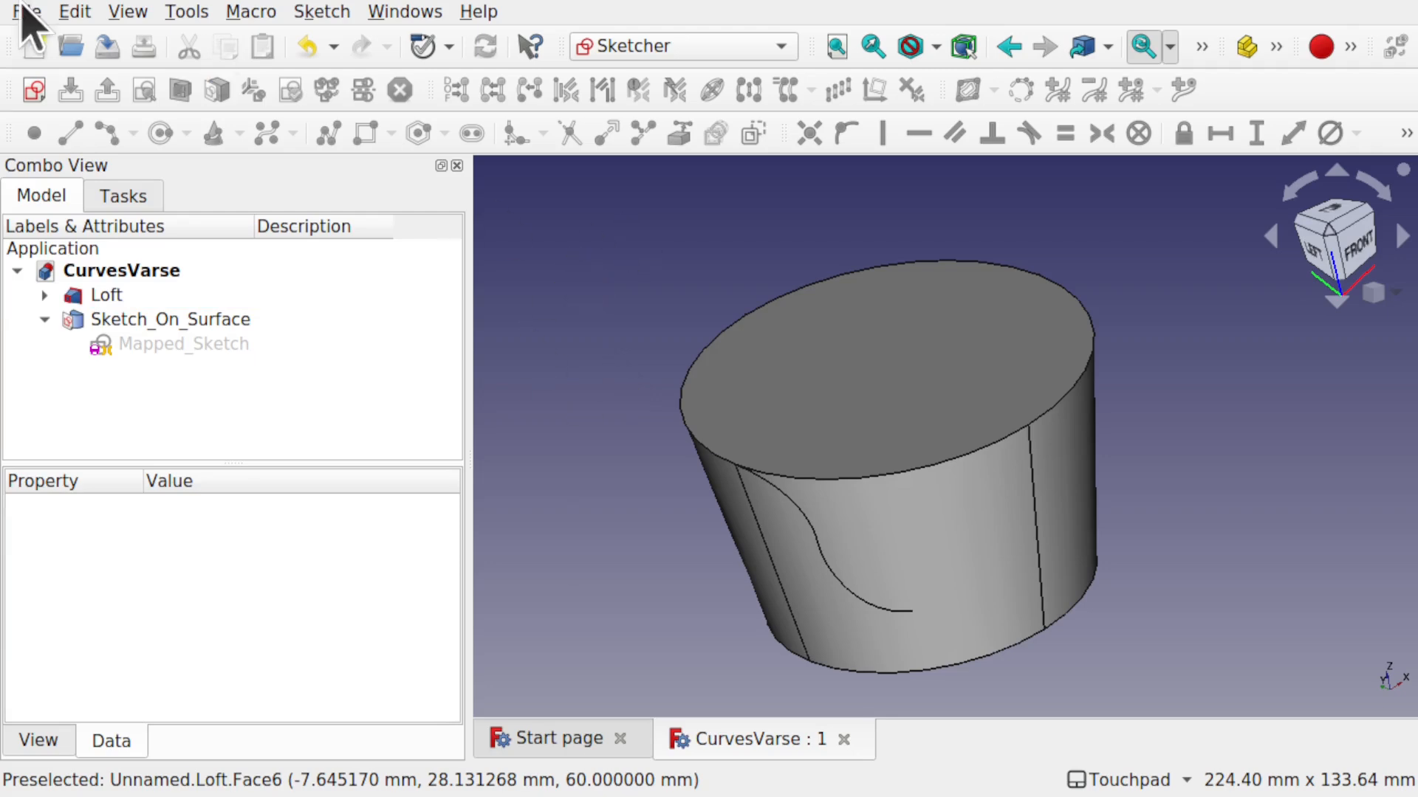
click(34, 90)
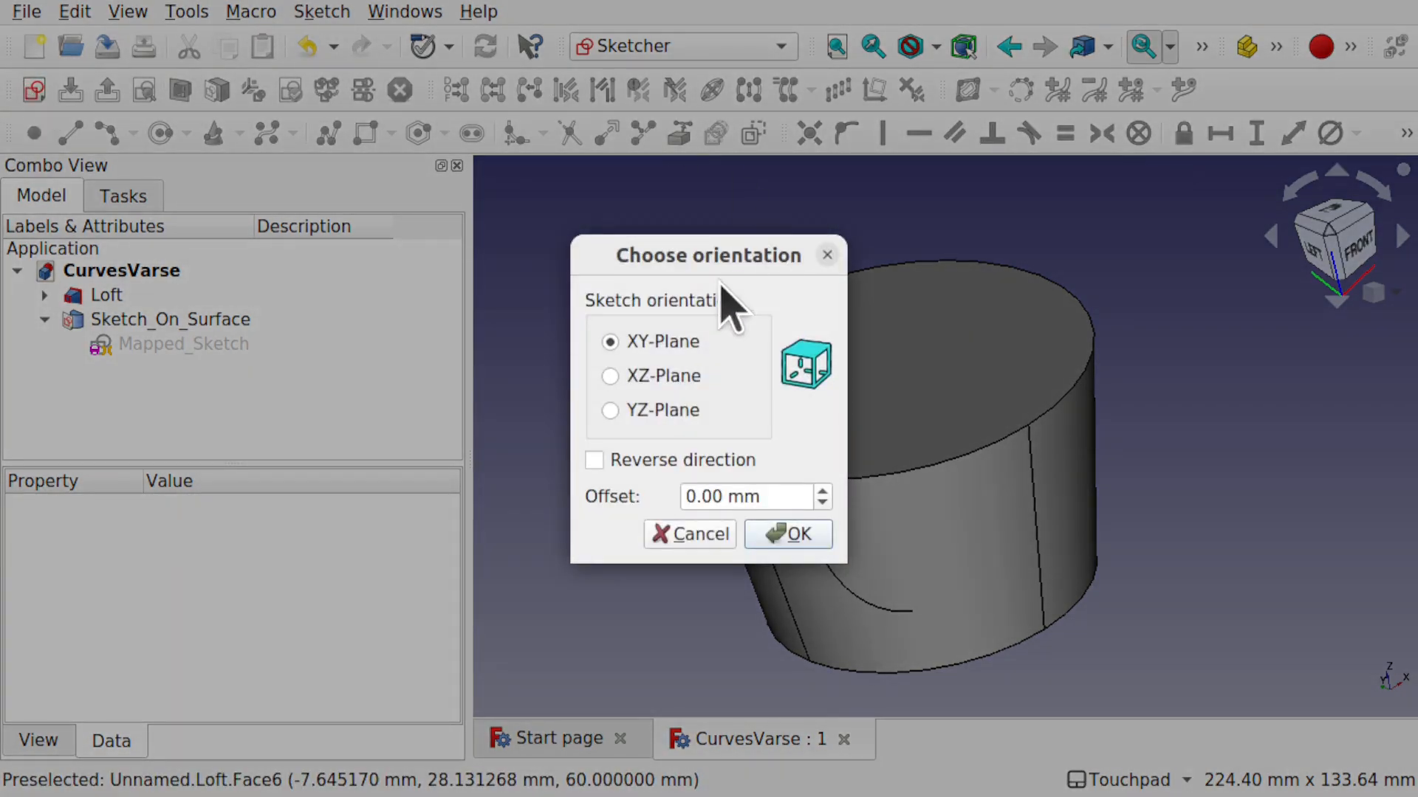
click(798, 535)
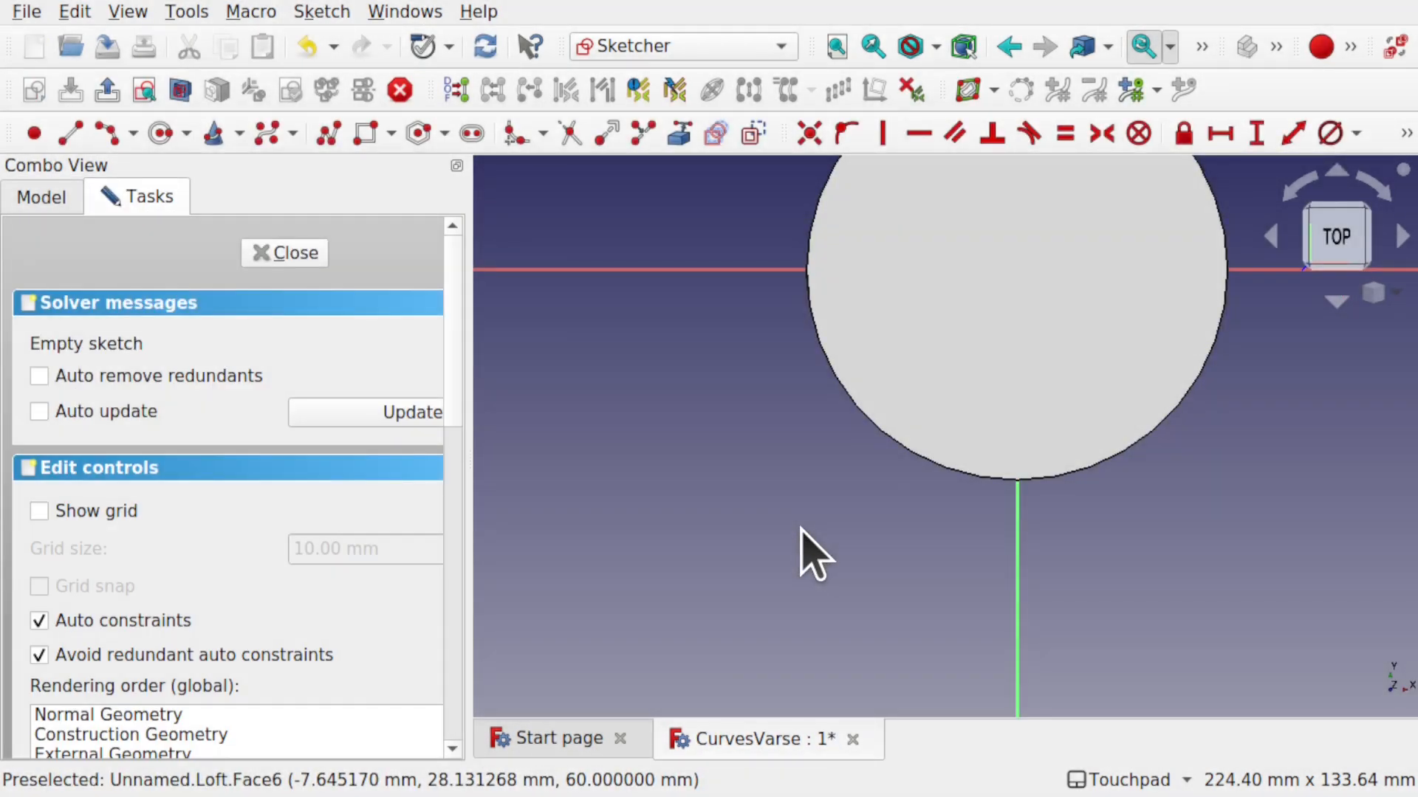
- Hide the Loft while the new sketch stays open and tilt the view so the mapped S-curve can be reached
click(35, 197)
click(158, 298)
key(space)
alt+drag(759, 595, 698, 556)
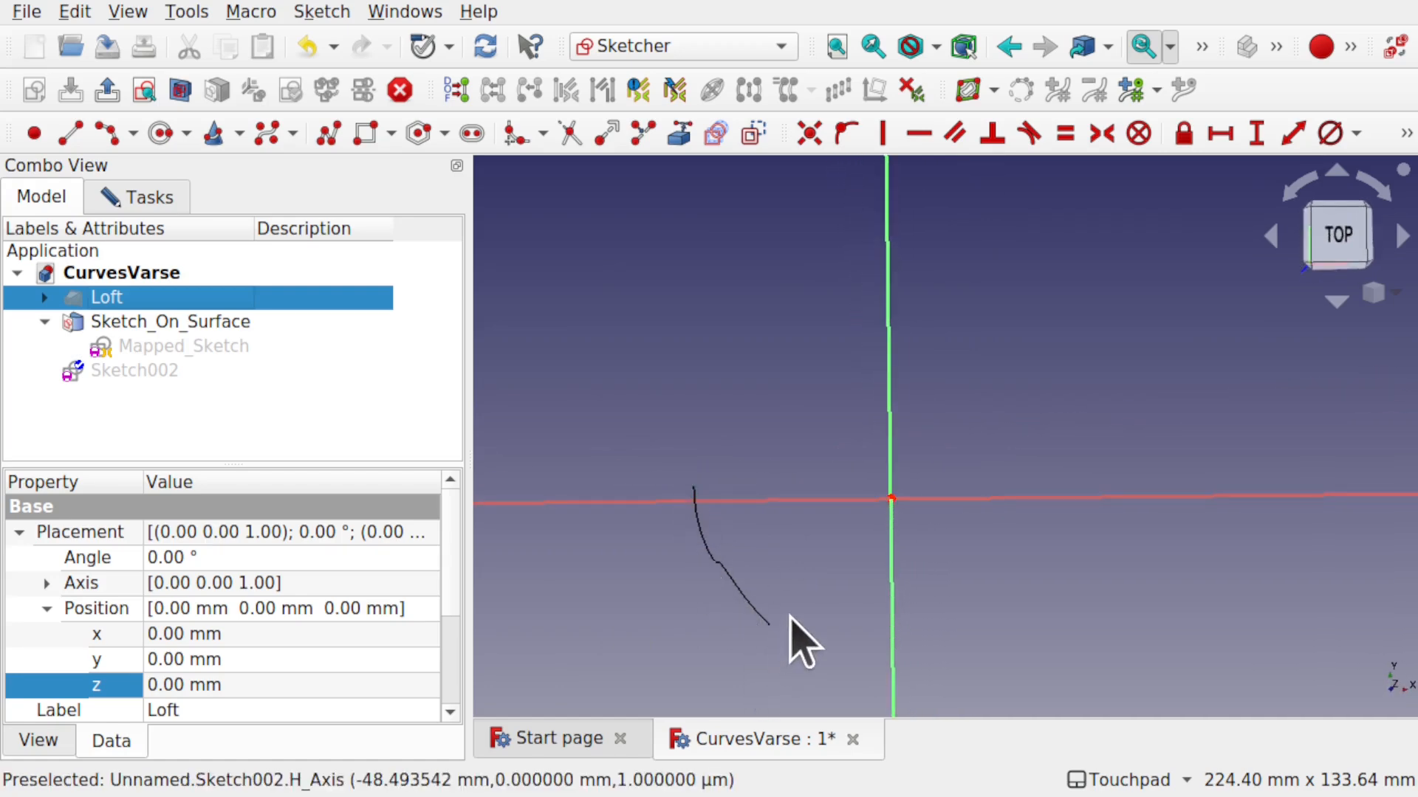
mouse_move(808, 599)
alt+mouse_down()
mouse_move(813, 569)
mouse_move(798, 585)
alt+mouse_up()
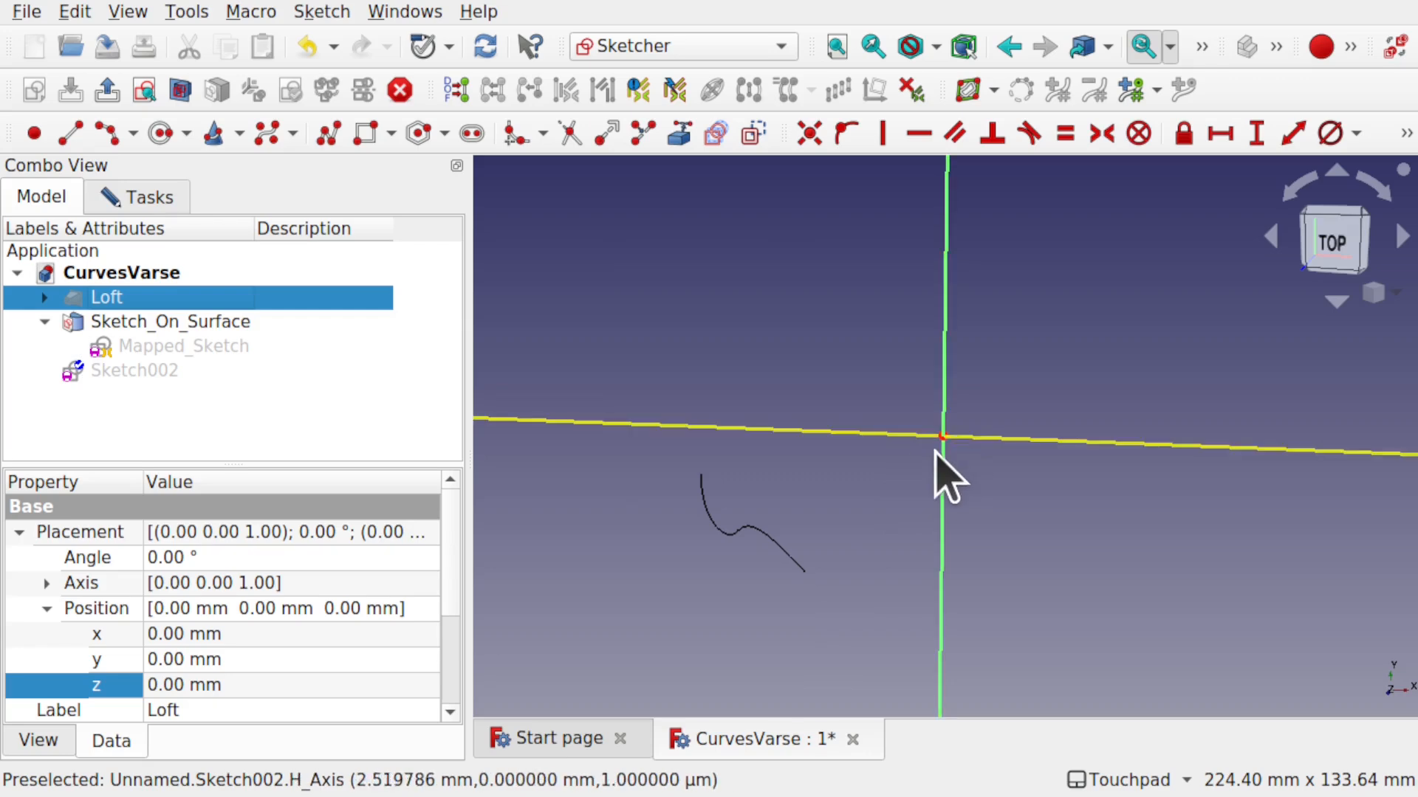
click(856, 539)
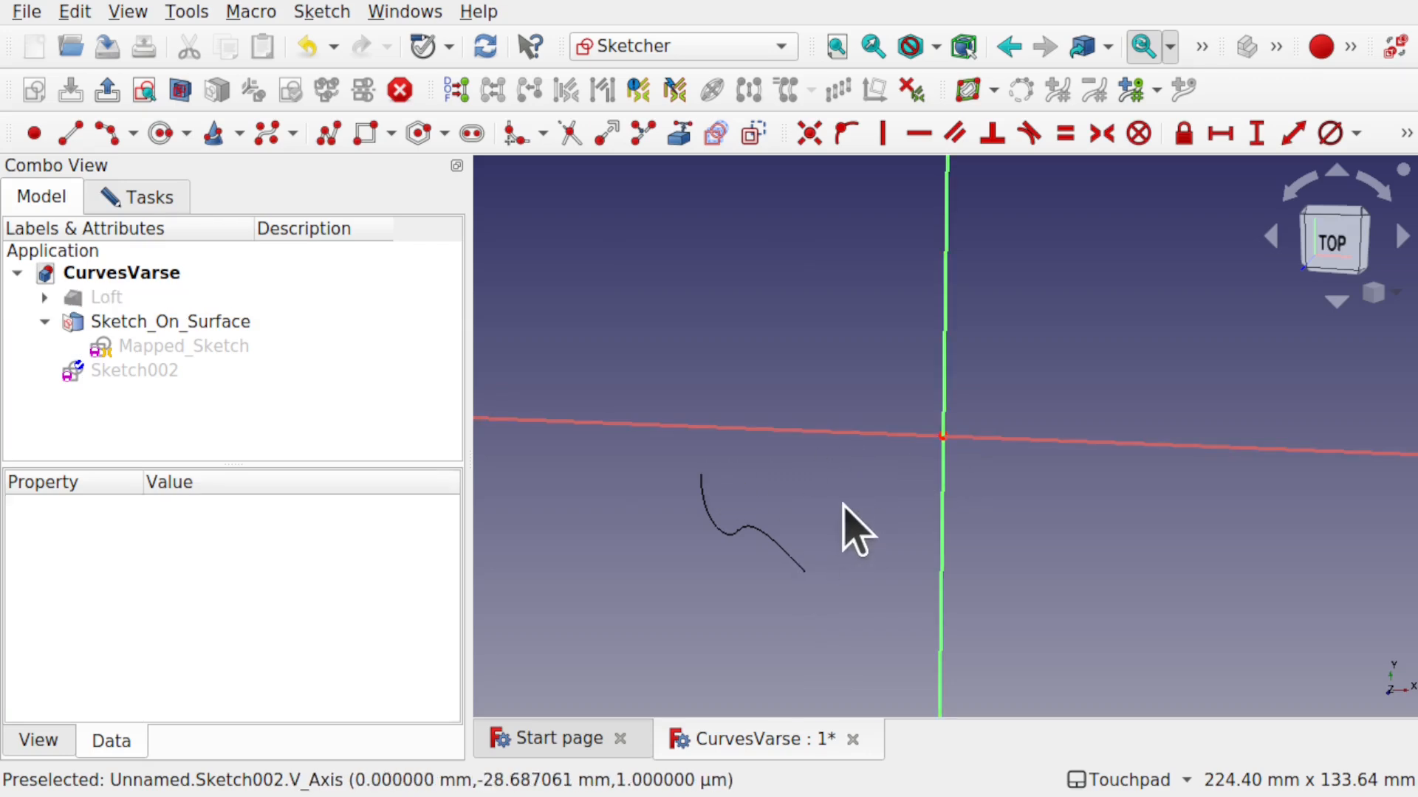
- Project the mapped S-curve's two endpoints and its middle joint into the sketch as external geometry
click(680, 135)
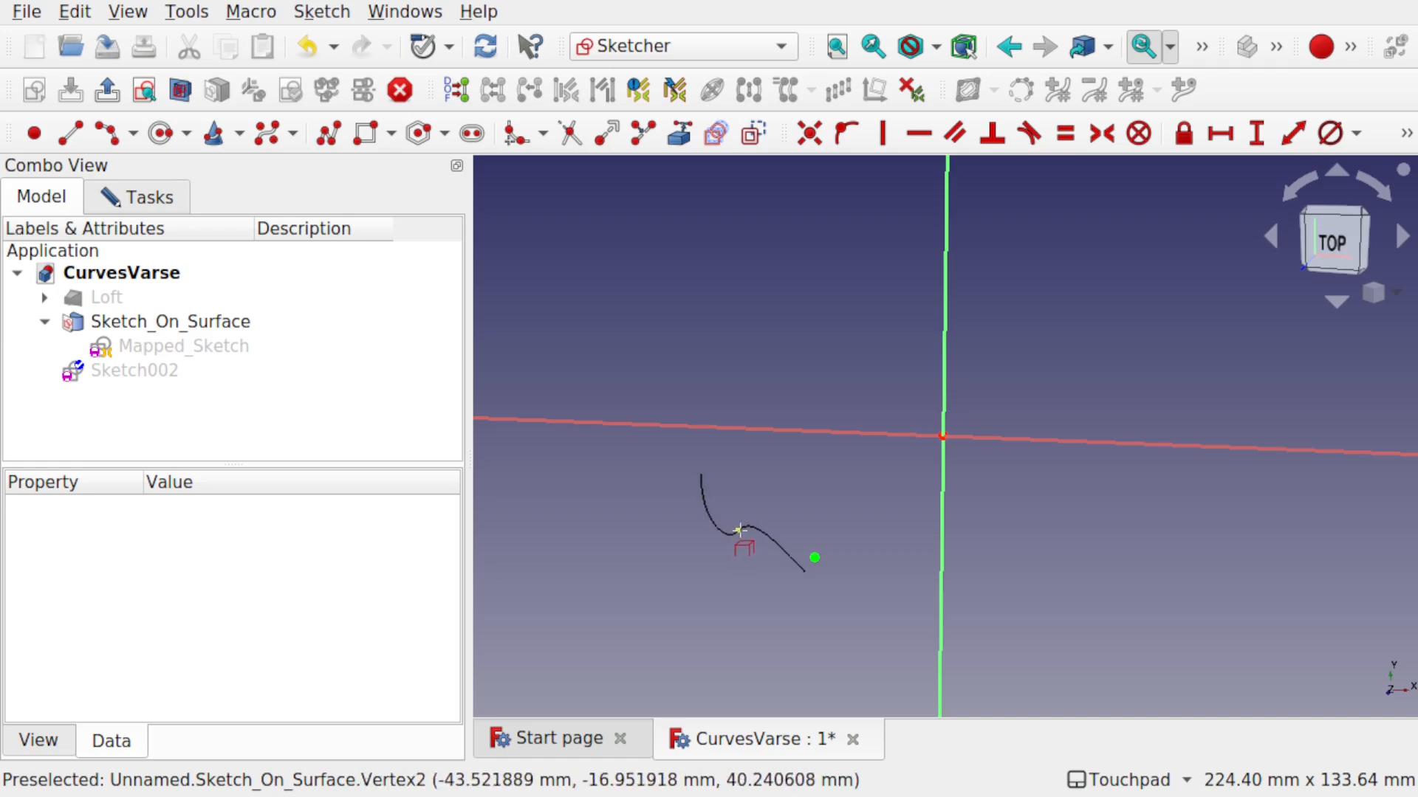
scroll(703, 491, up, 5)
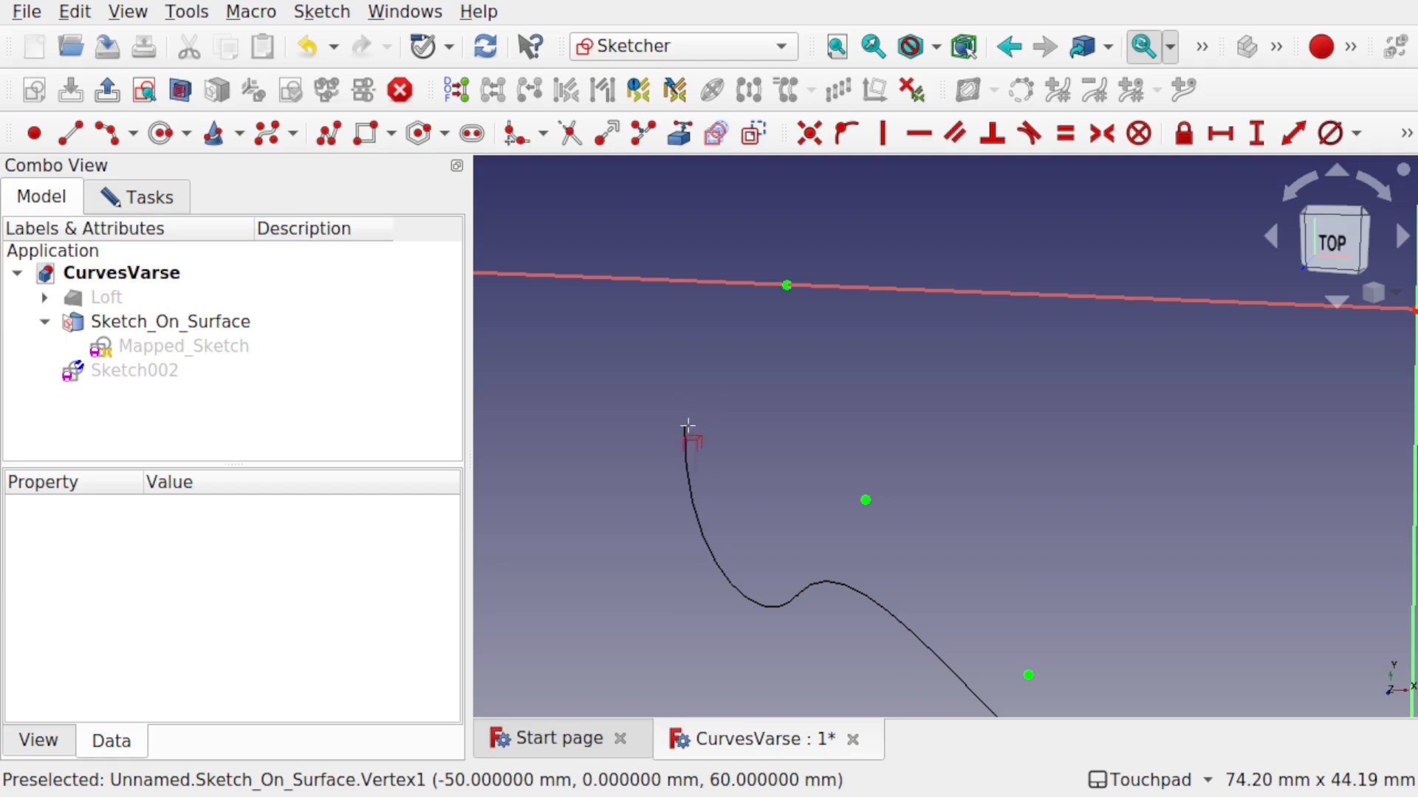
scroll(980, 517, down, 5)
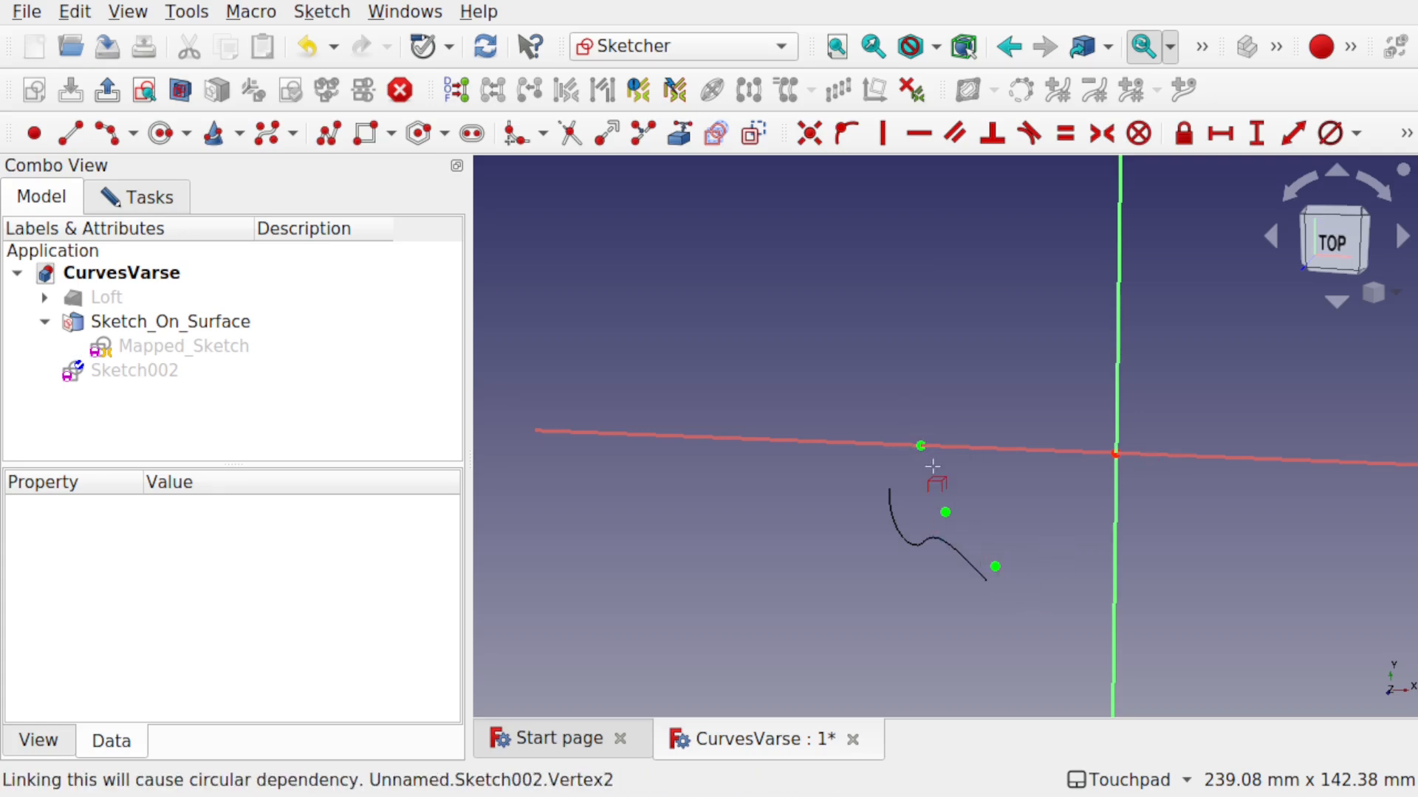
middle_drag(932, 467, 938, 514)
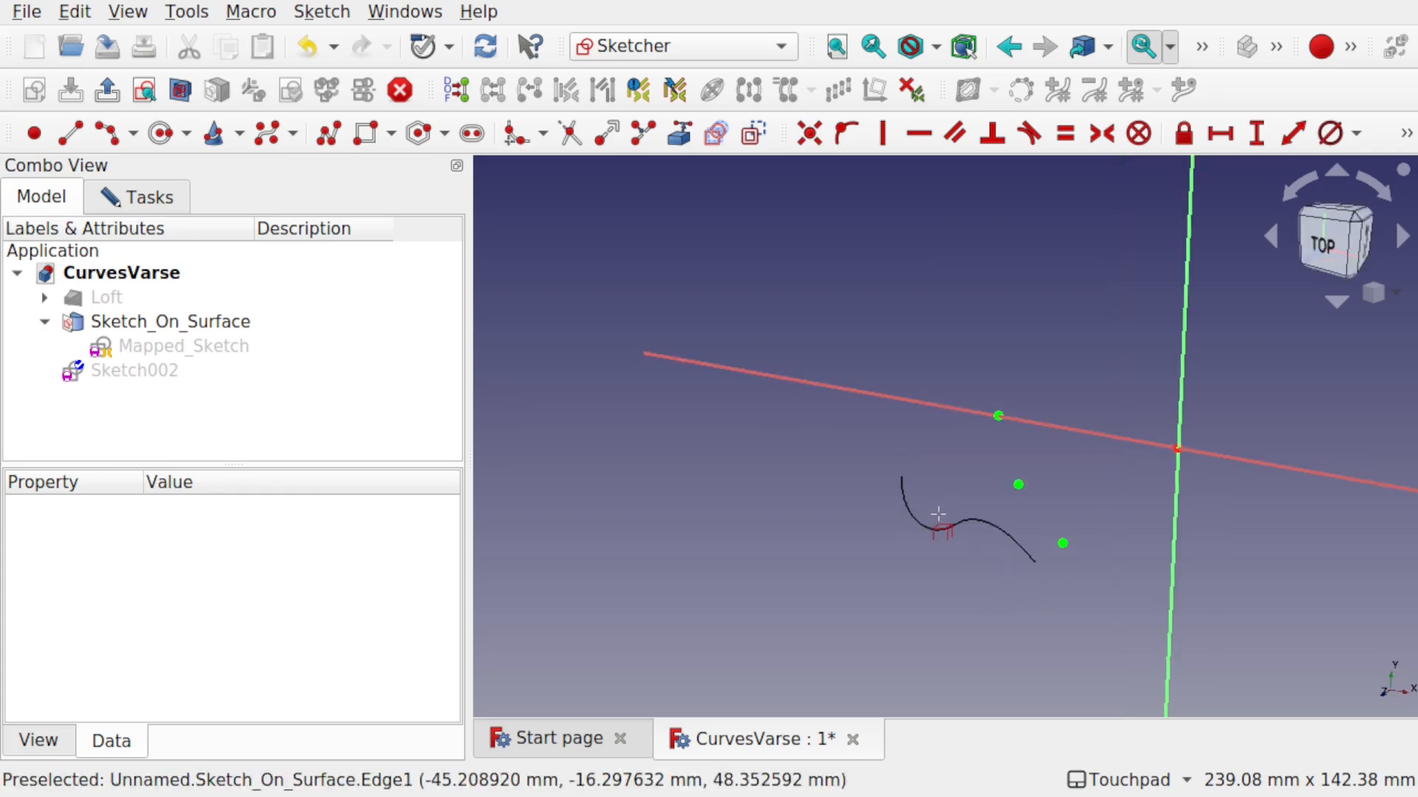
middle_drag(946, 513, 1018, 509)
- Draw three straight lines connecting each of the projected S-curve points to the sketch origin
click(86, 134)
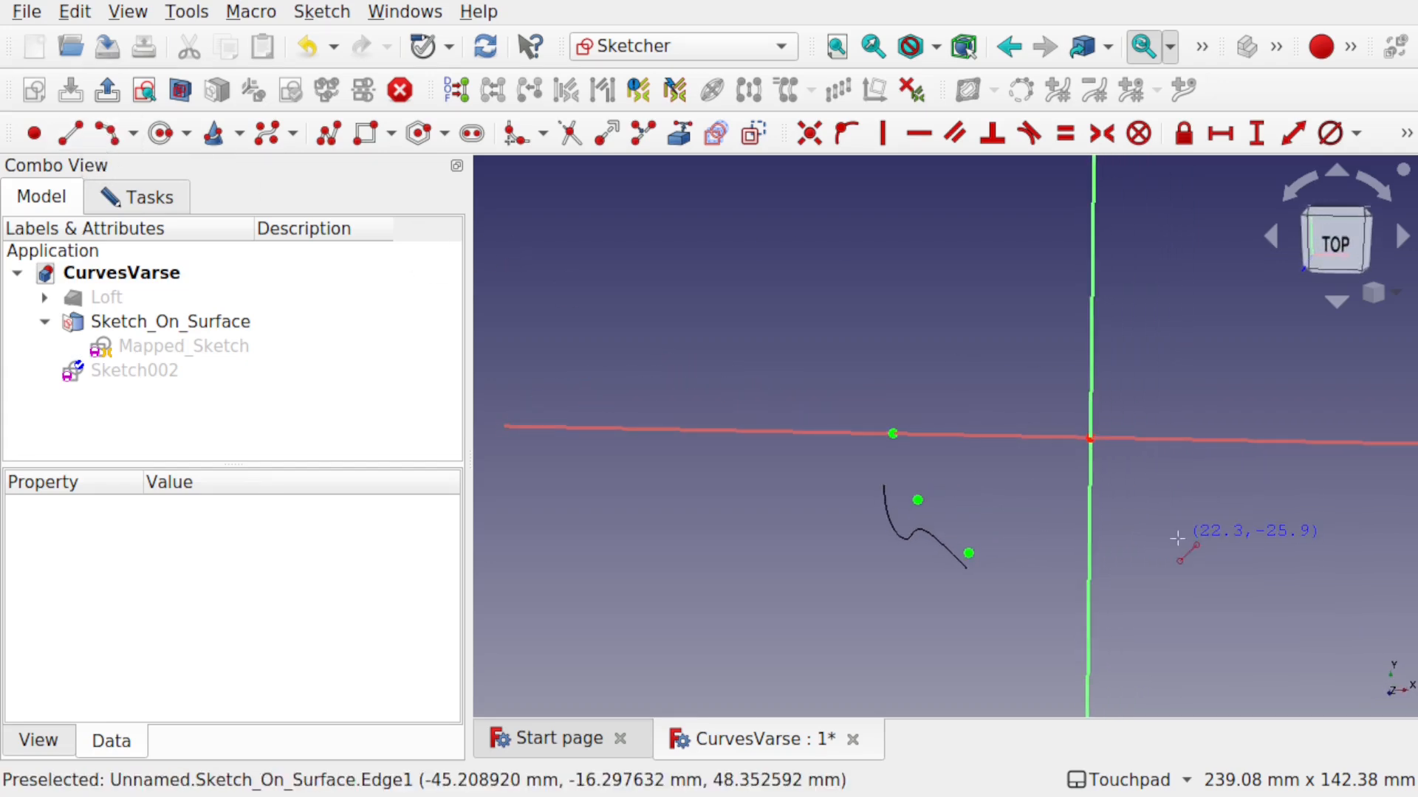
click(893, 433)
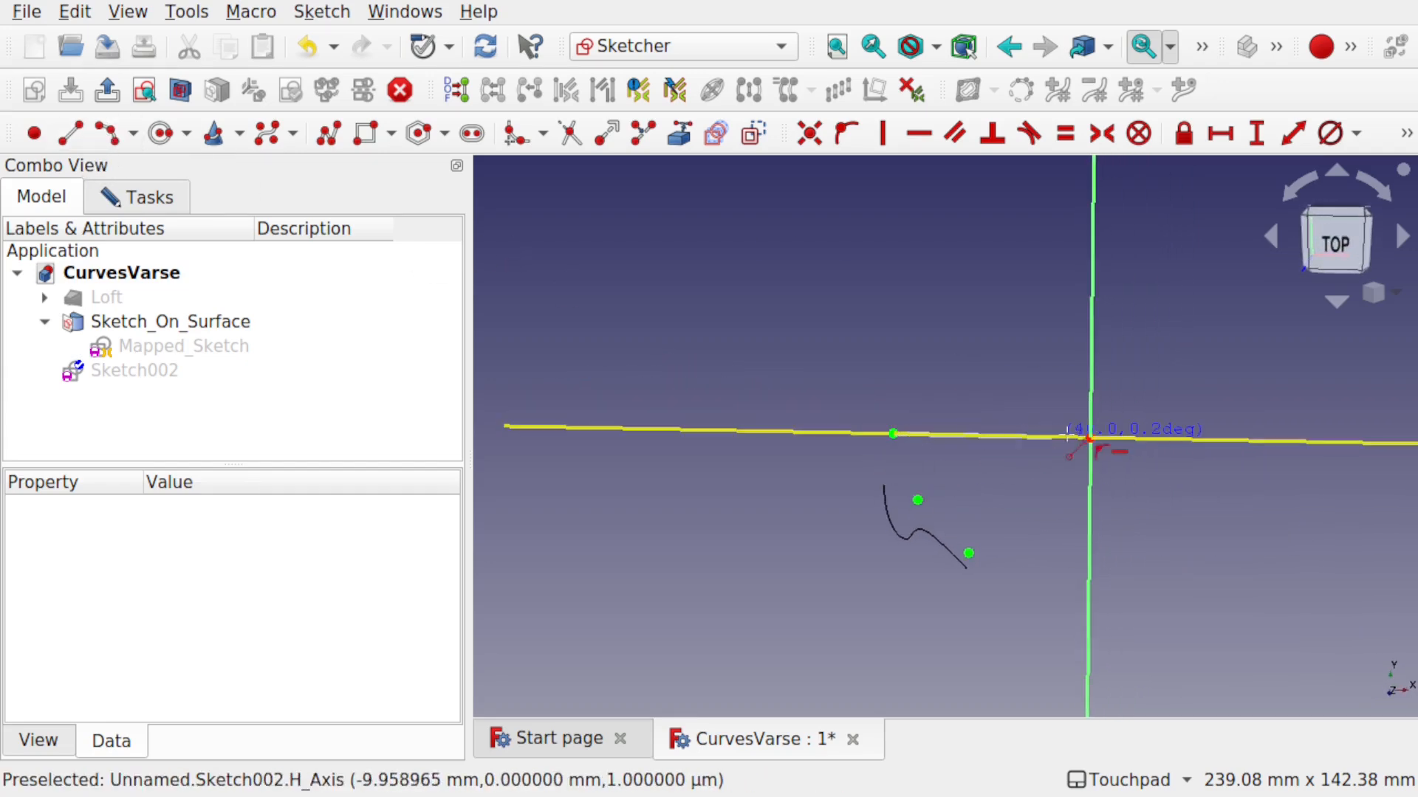
click(1089, 437)
click(918, 500)
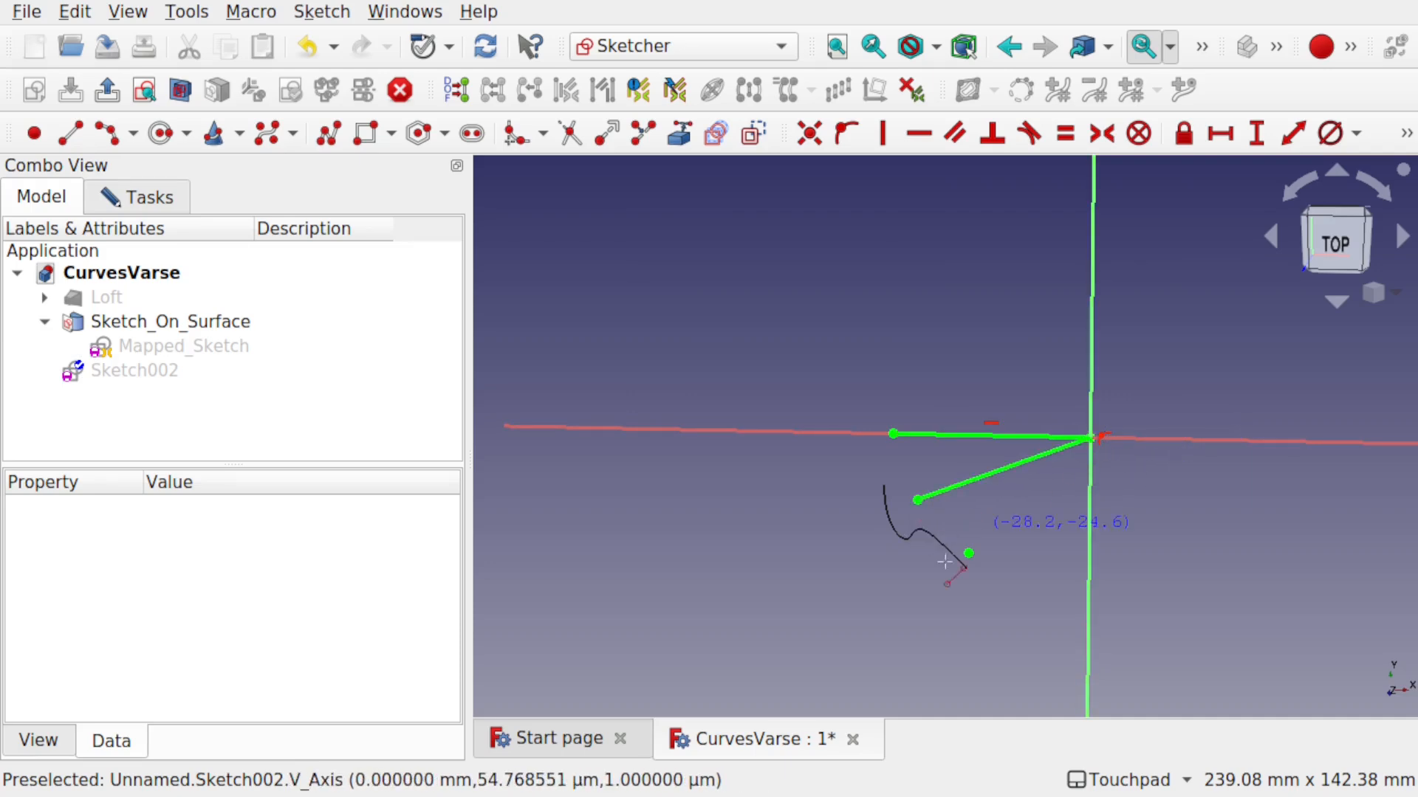
click(968, 552)
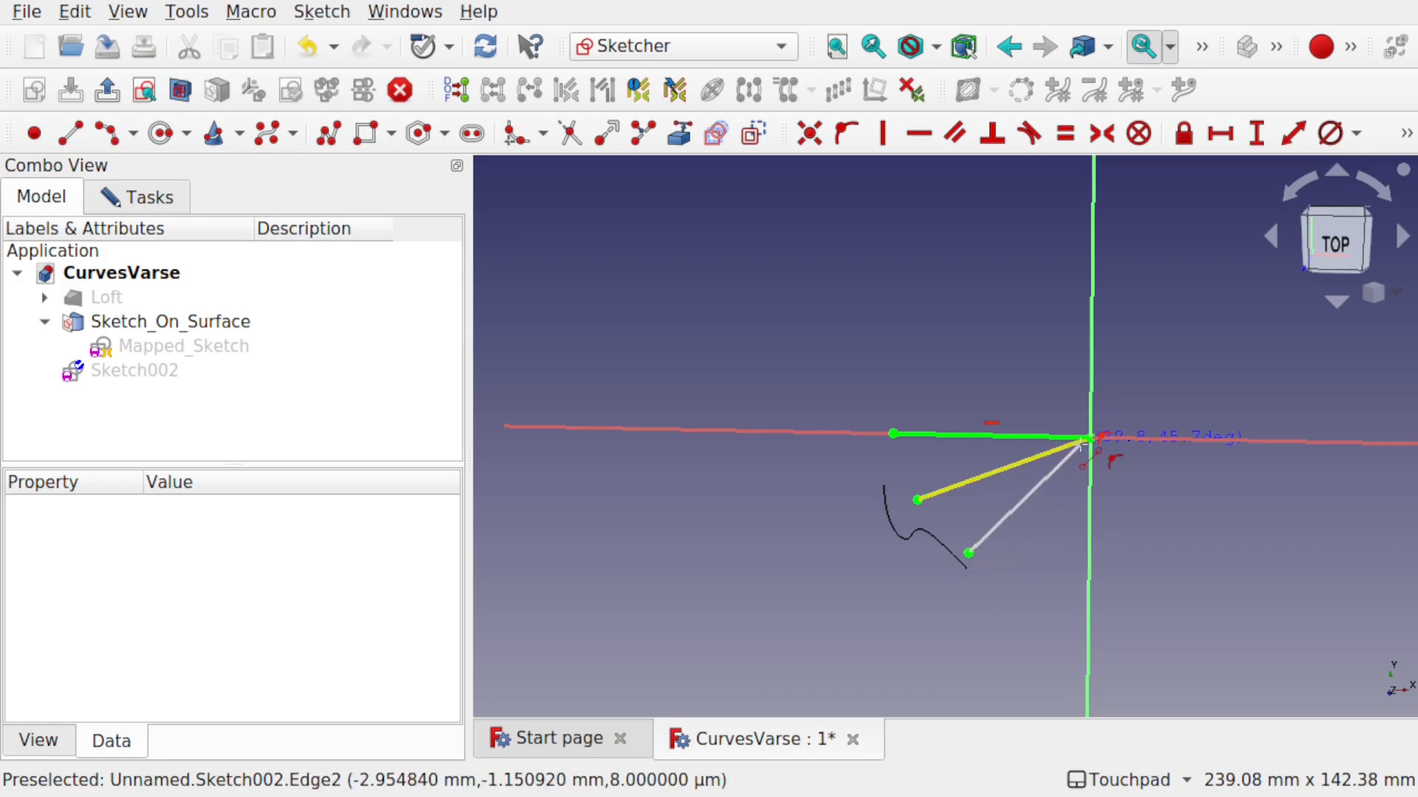
click(1091, 438)
- Draw two adjoining arcs centred on the origin, radius about 32 mm, spanning the first to second and second to third lines
scroll(996, 484, up, 5)
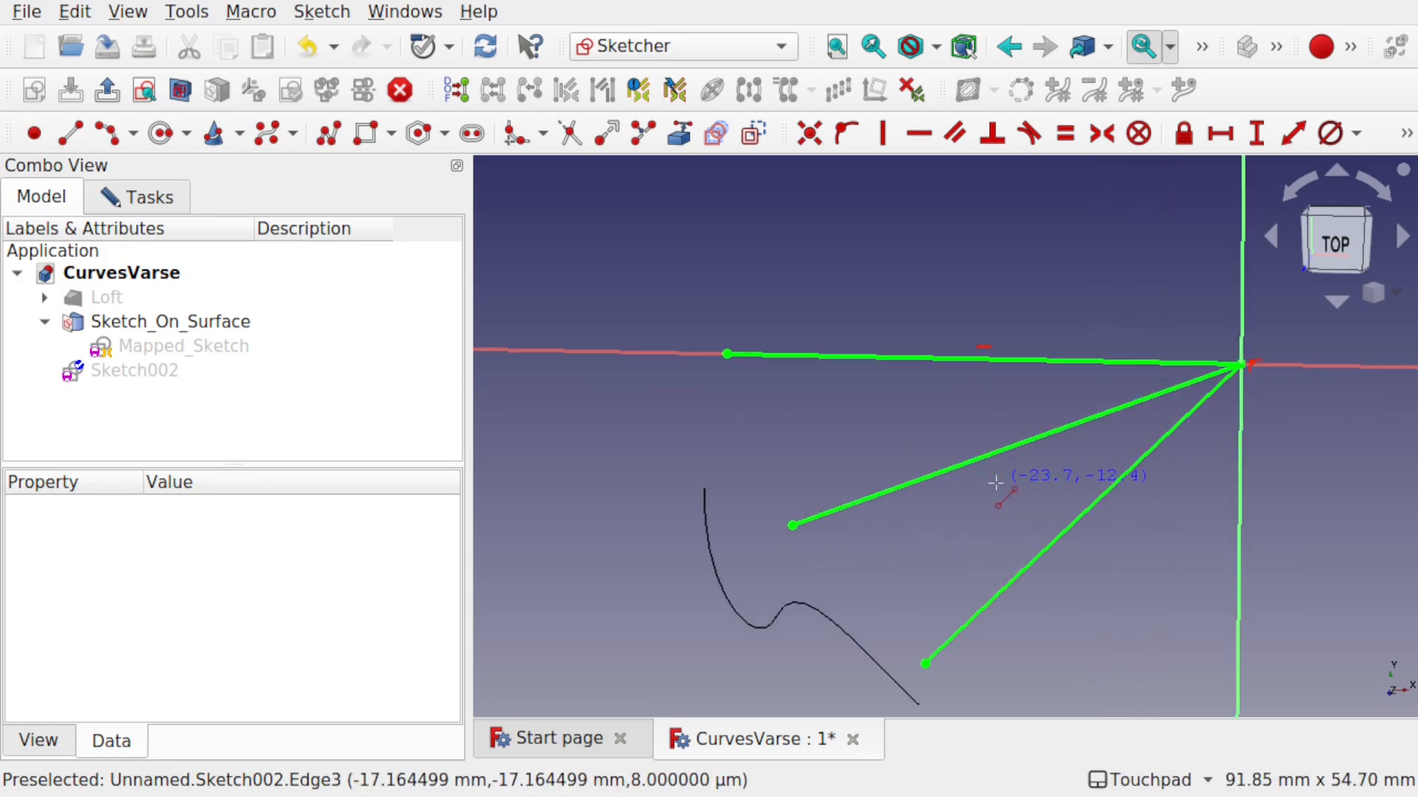
click(133, 133)
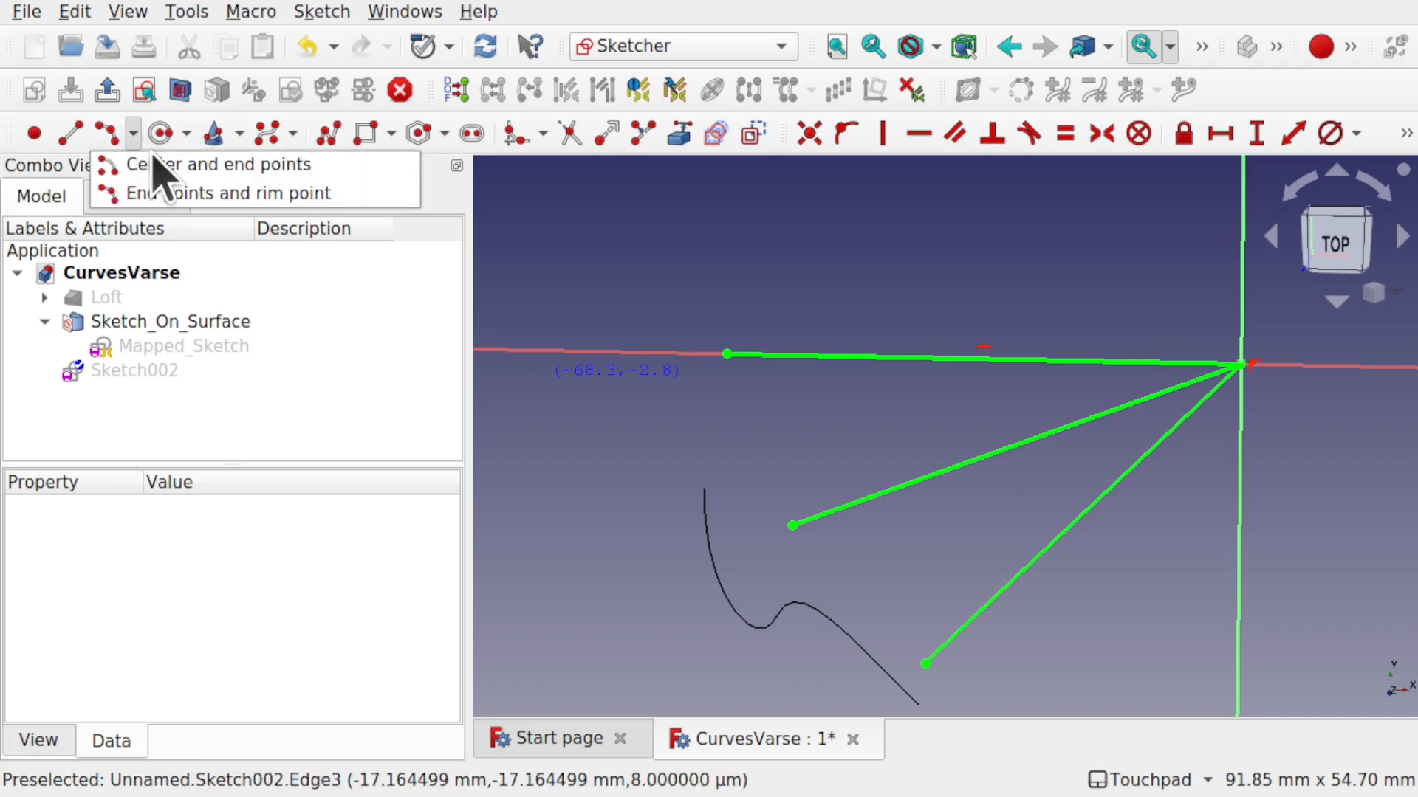
click(257, 173)
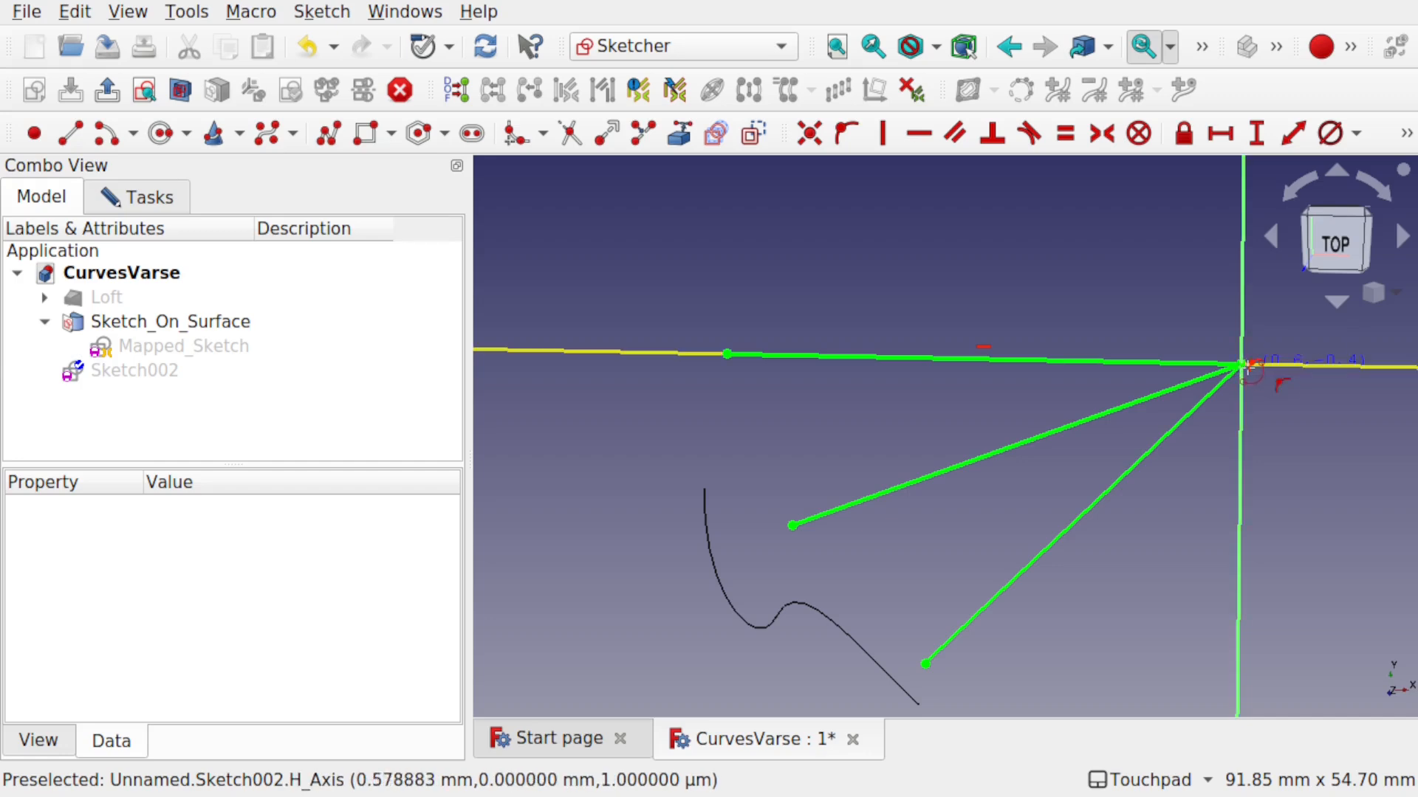
click(1241, 364)
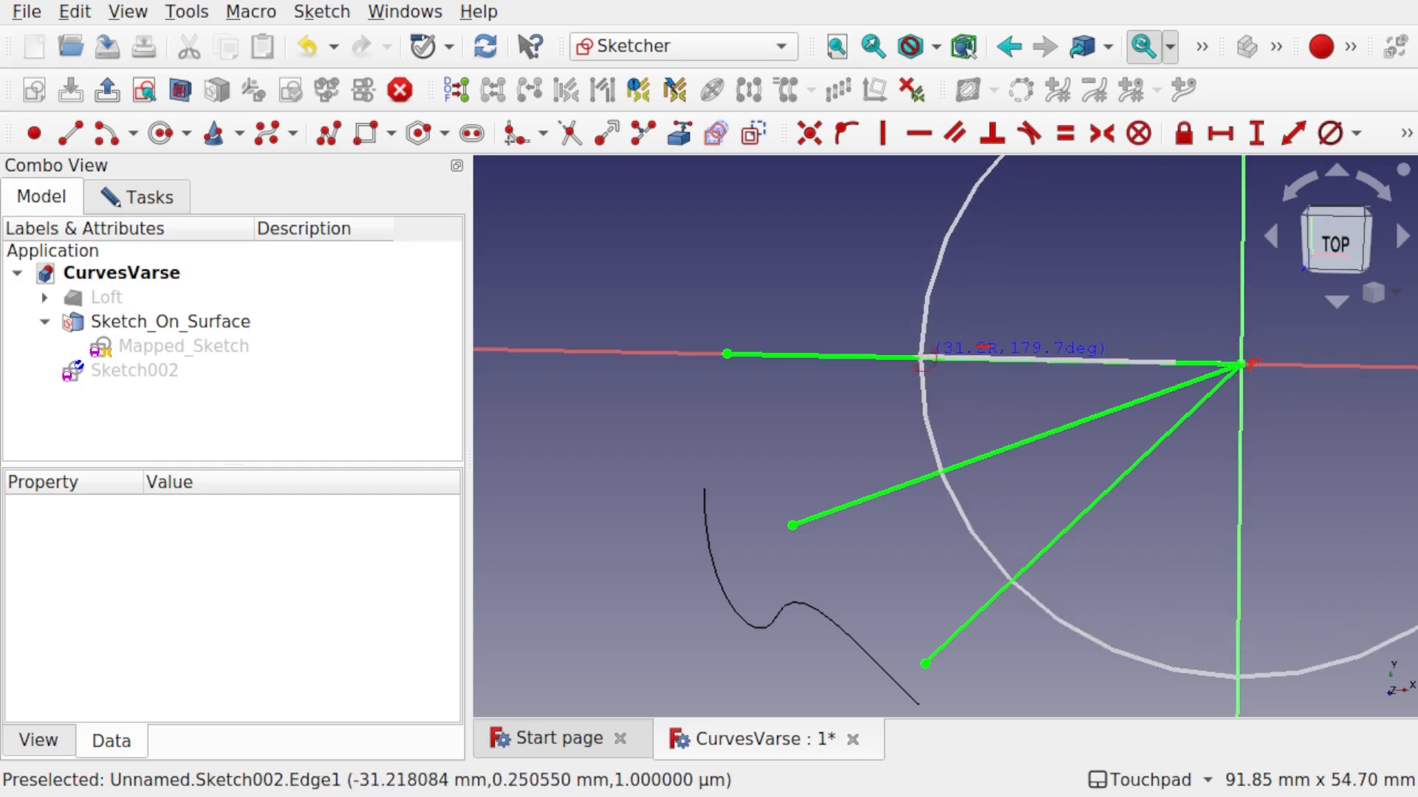
click(916, 360)
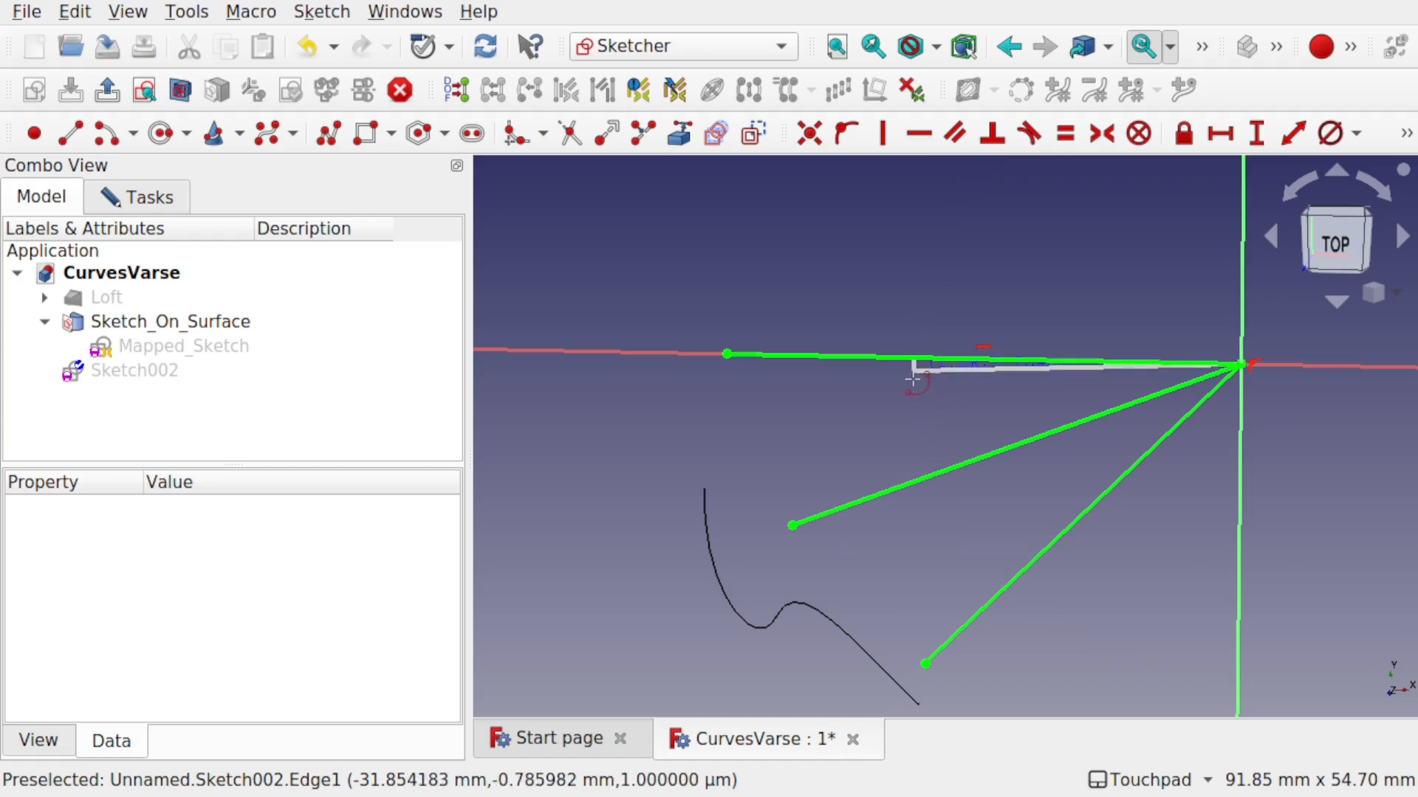
click(938, 474)
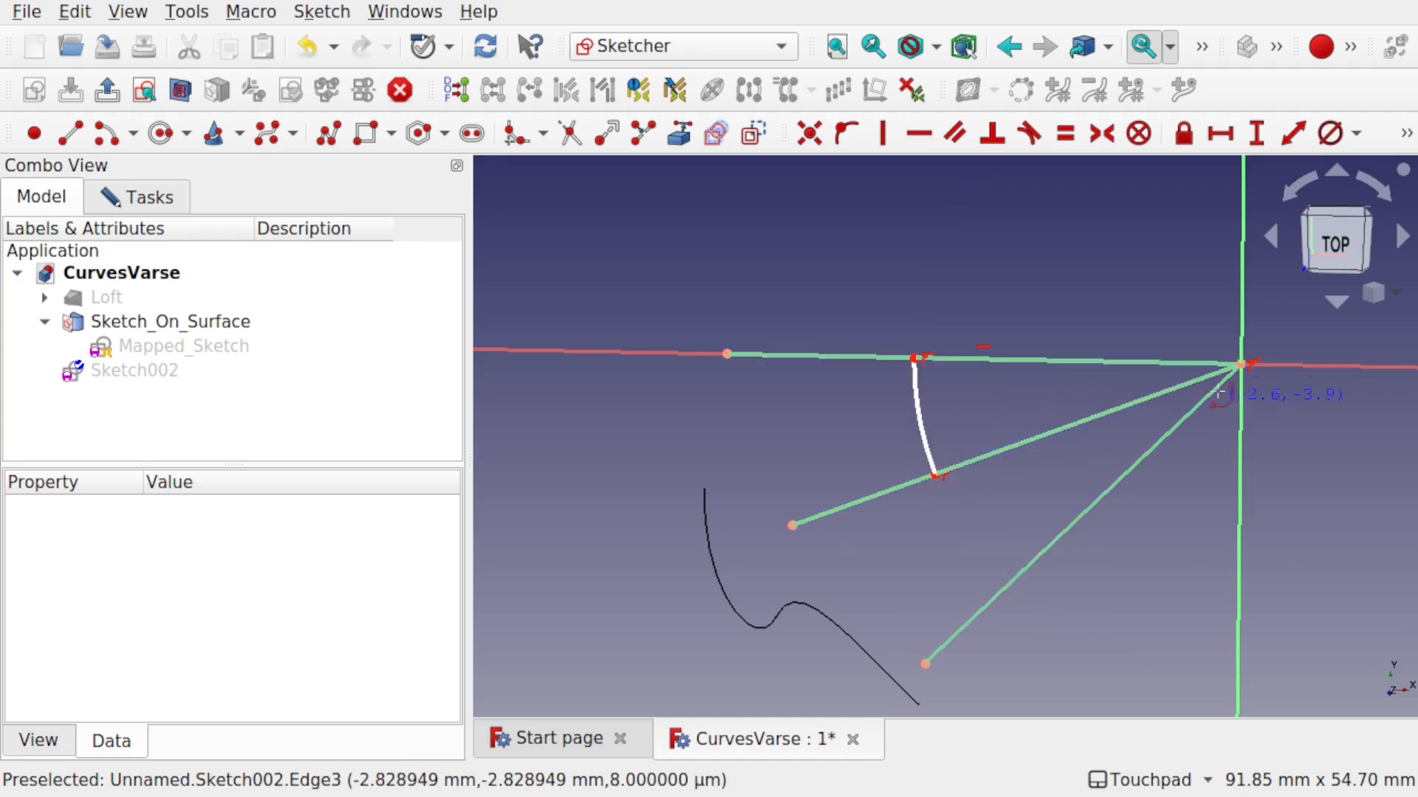
click(1242, 364)
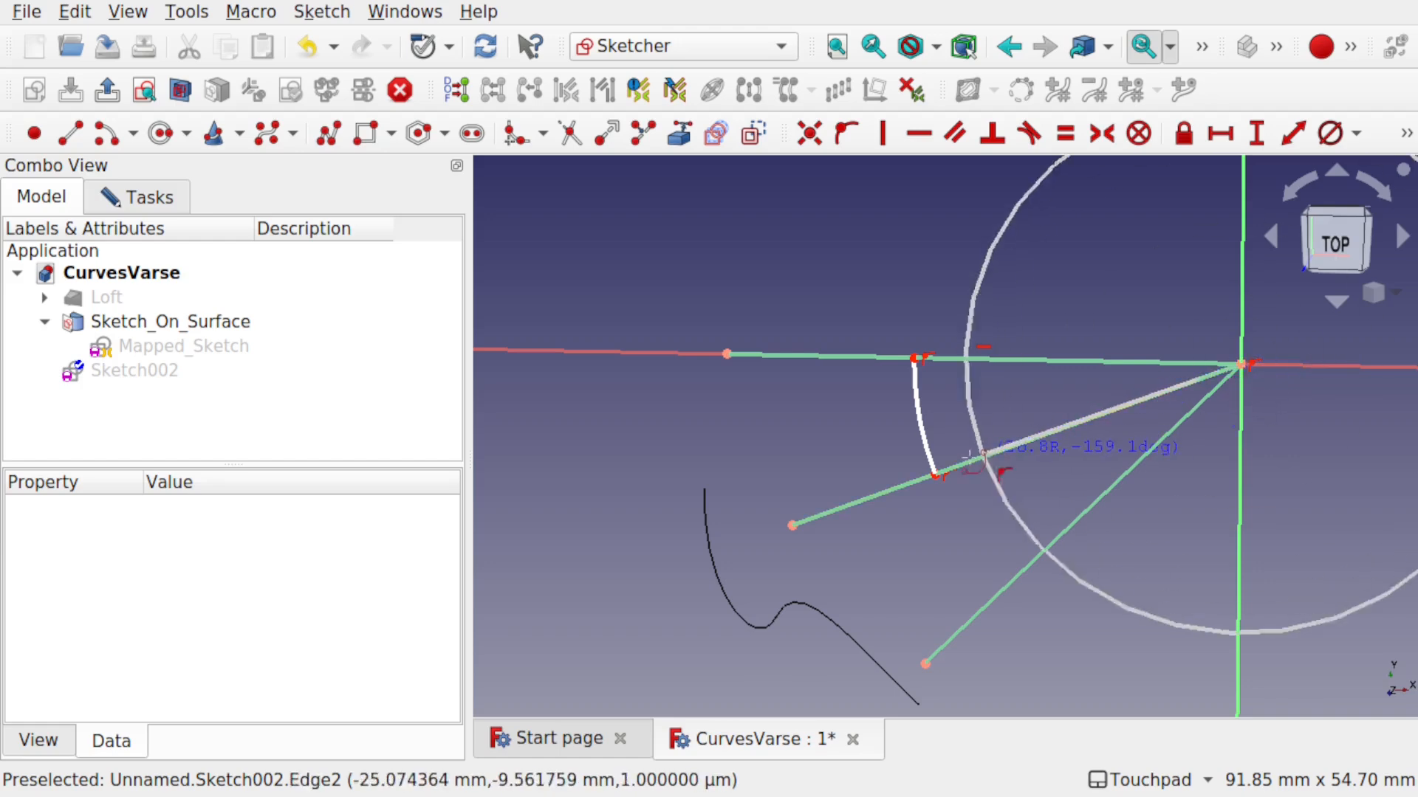
click(938, 473)
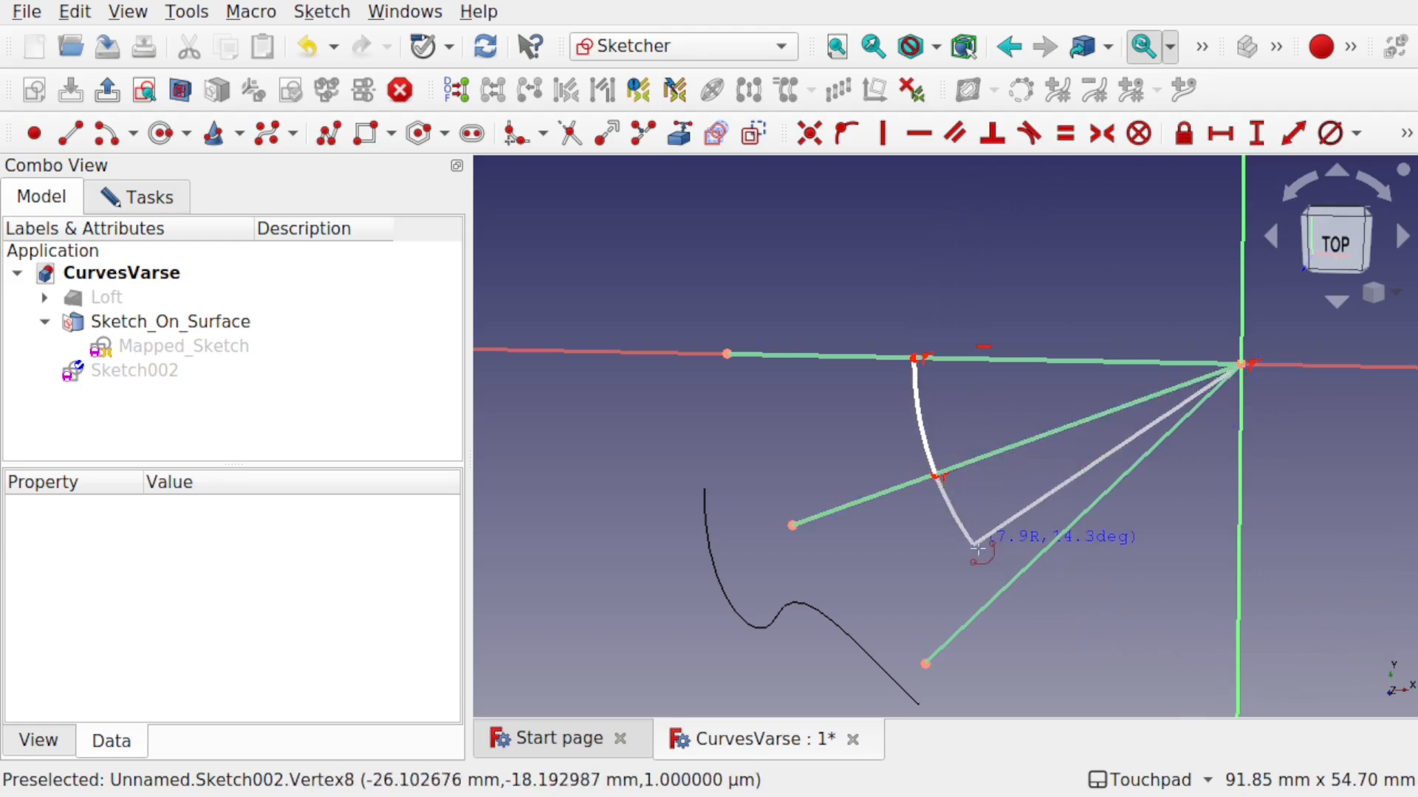
click(1007, 586)
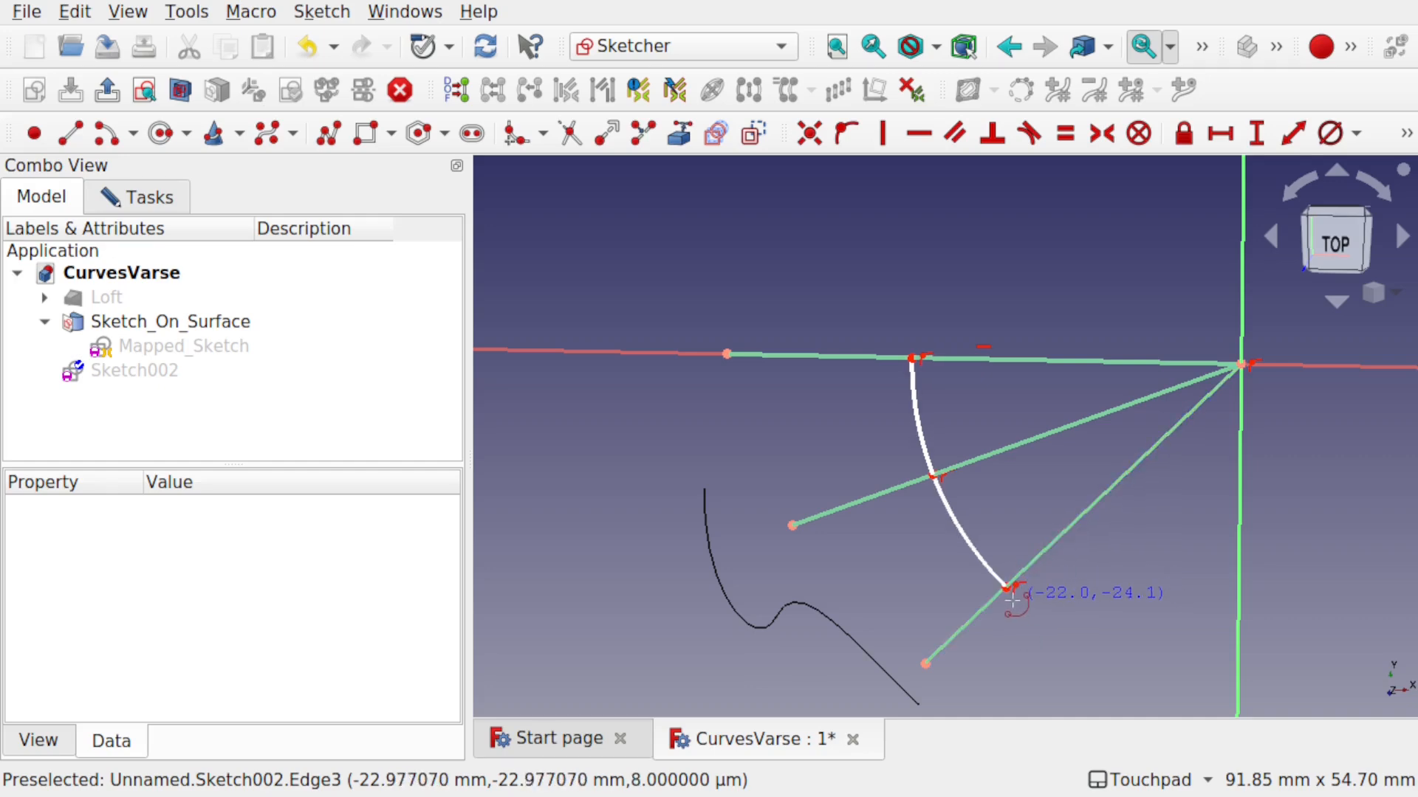
- Draw a second pair of adjoining arcs centred on the origin, radius about 29 mm, inside the first pair between the same lines
click(1240, 363)
click(947, 362)
click(966, 466)
click(1240, 363)
click(966, 465)
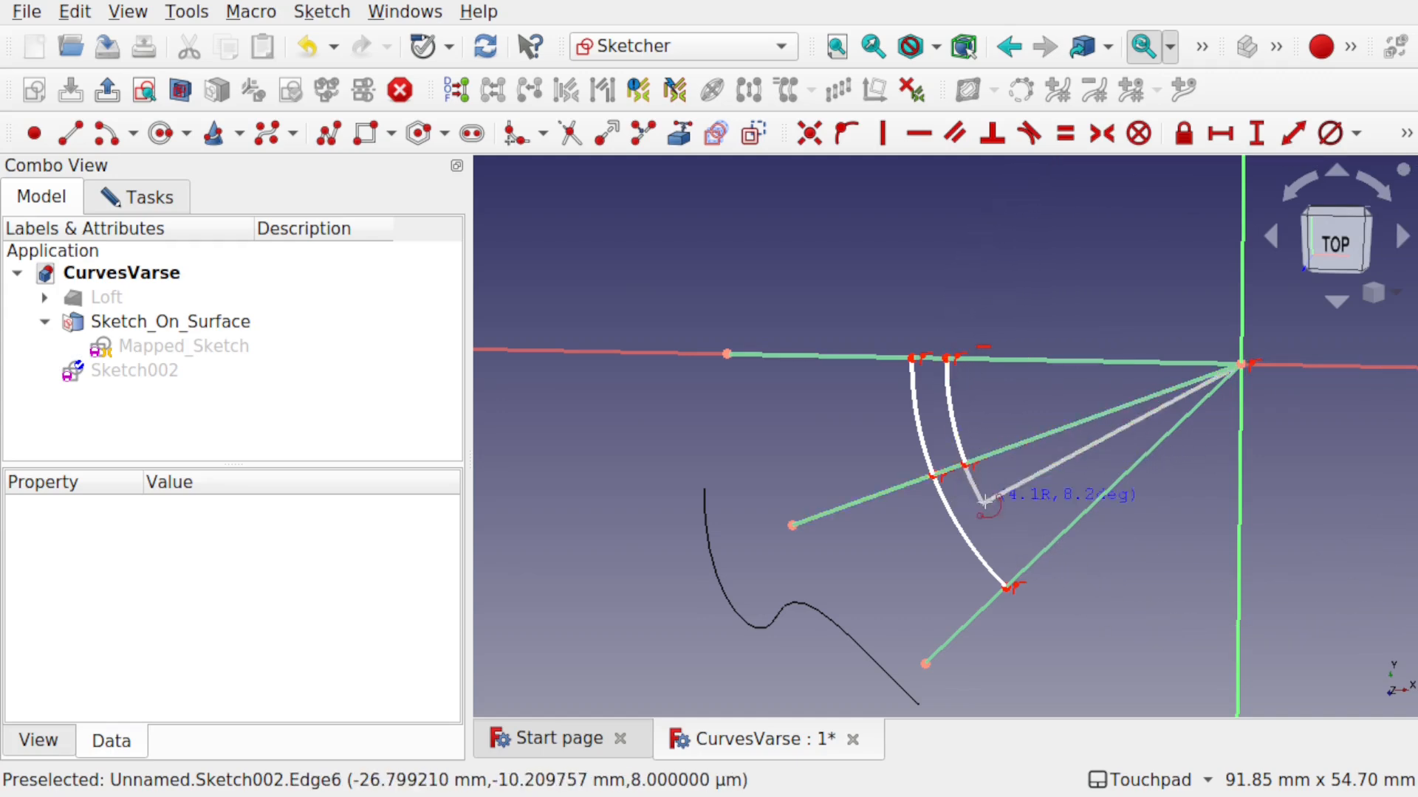
click(1033, 563)
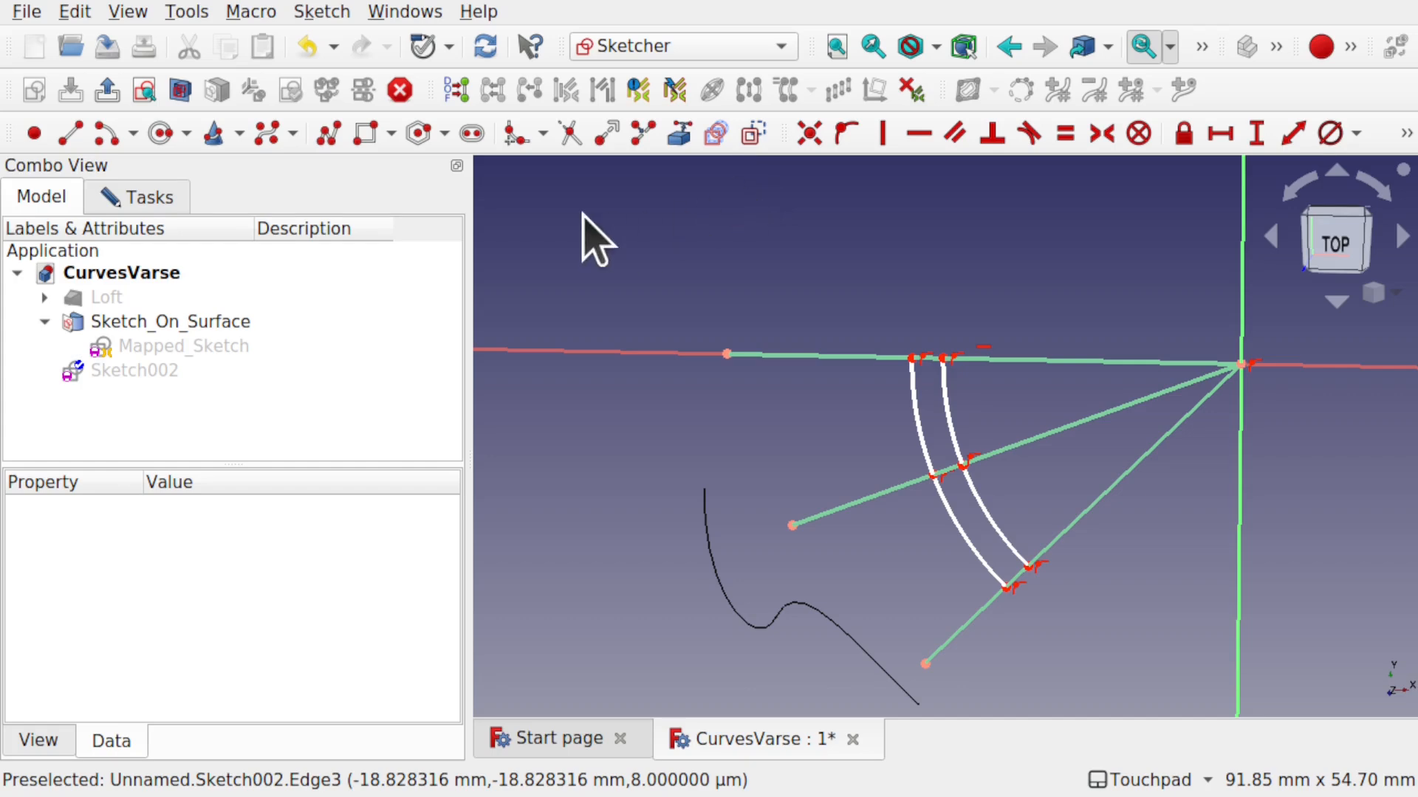
- Trim the three radial lines, leaving only short end caps that close the band between the outer and inner arcs
click(569, 134)
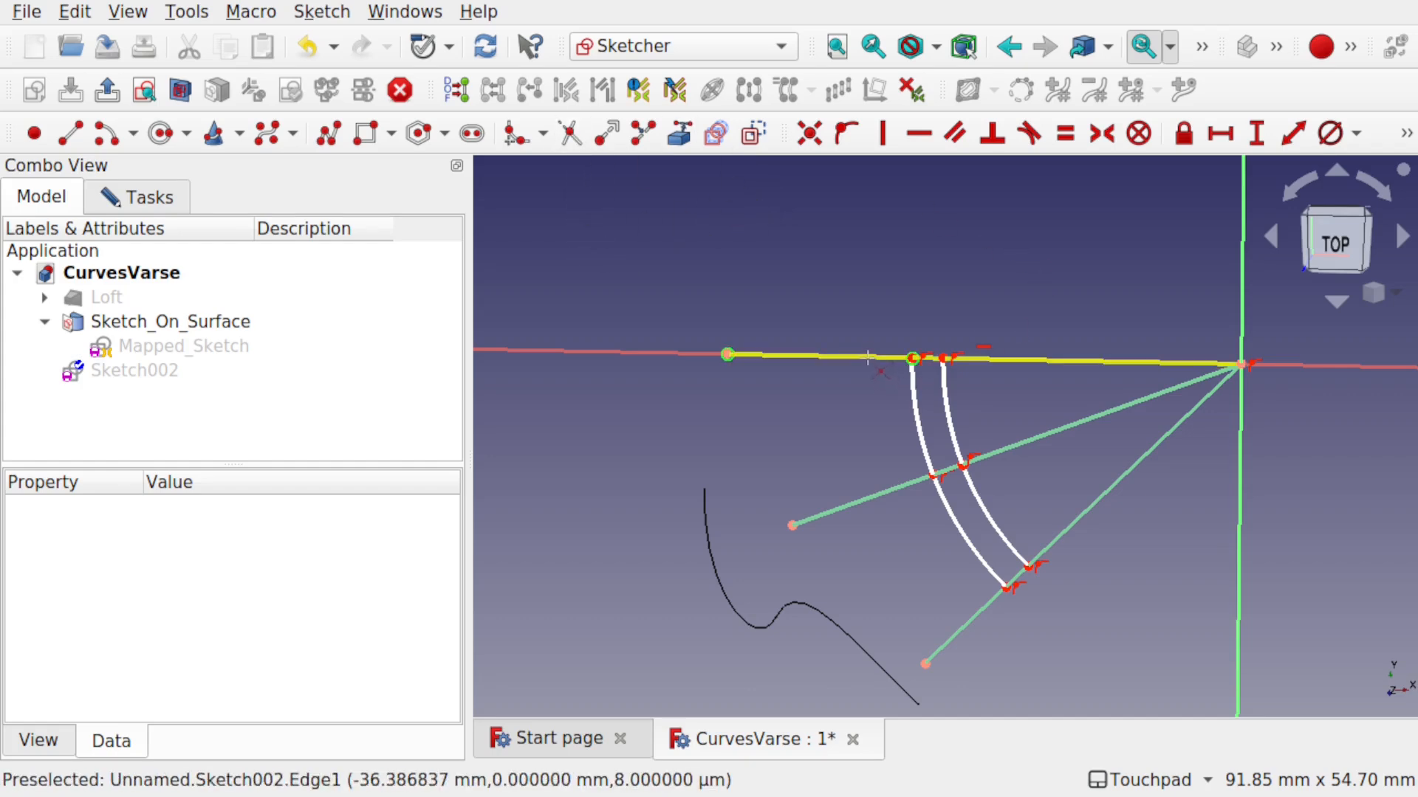
click(857, 494)
click(960, 650)
click(1095, 532)
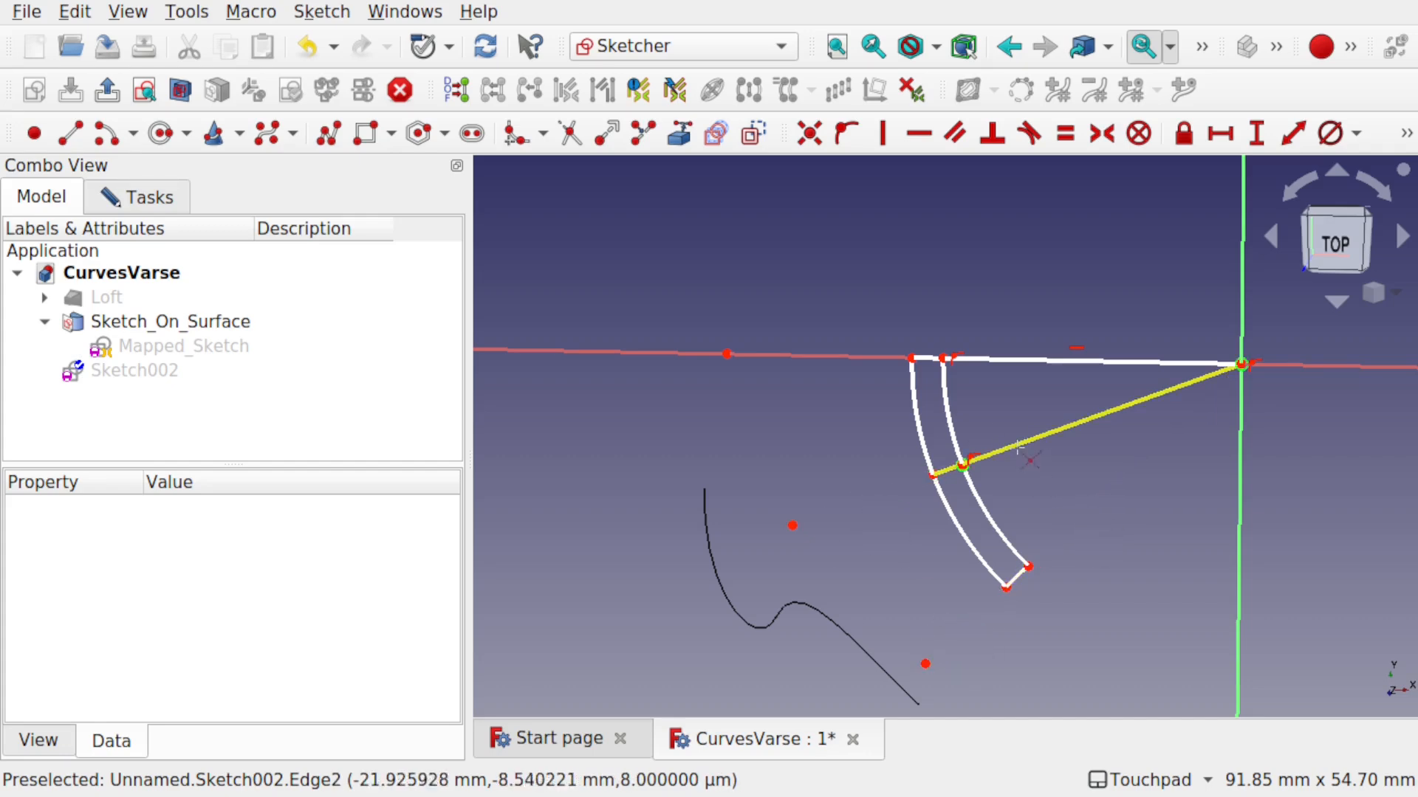
click(1021, 444)
click(992, 357)
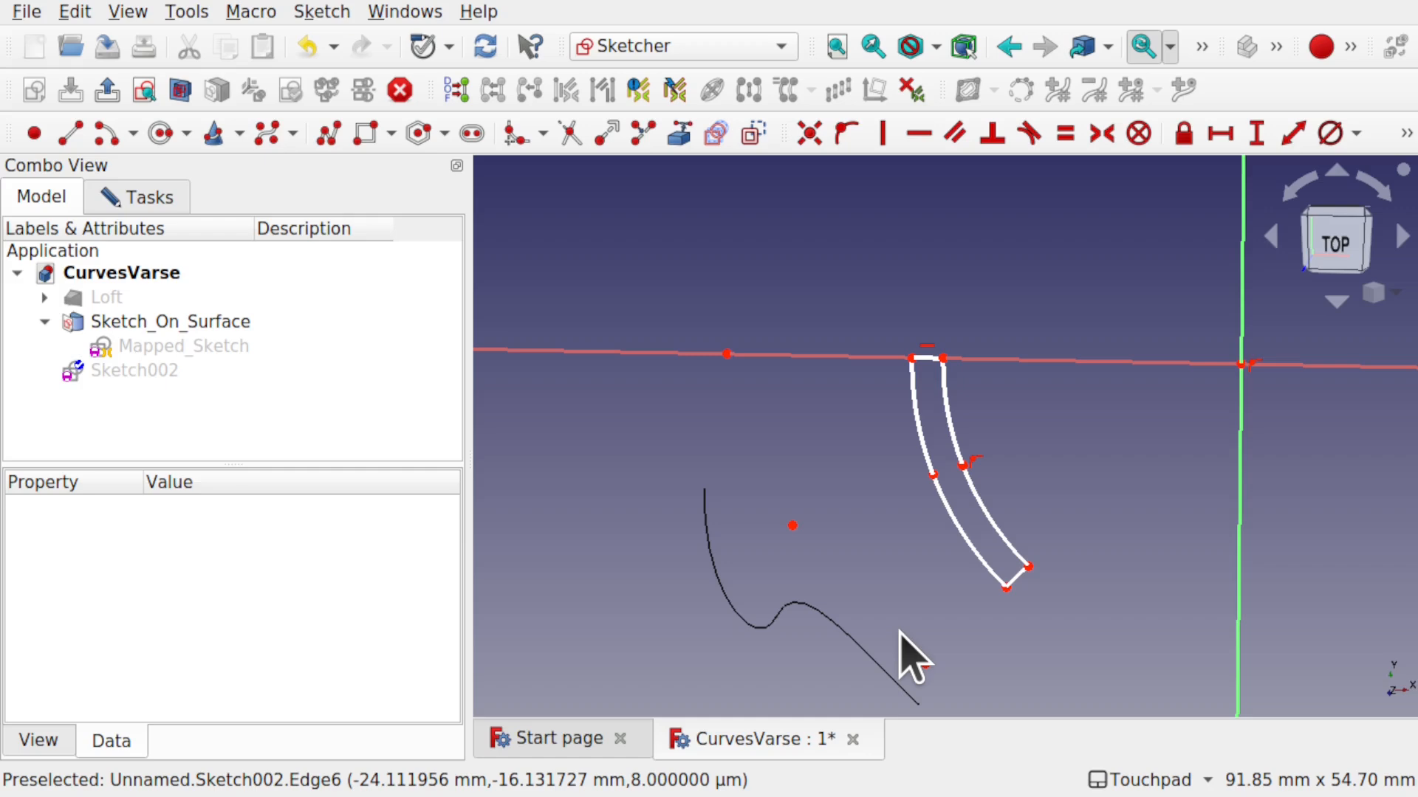
- Constrain the length of the short end cap on the horizontal axis to 3 mm
click(927, 359)
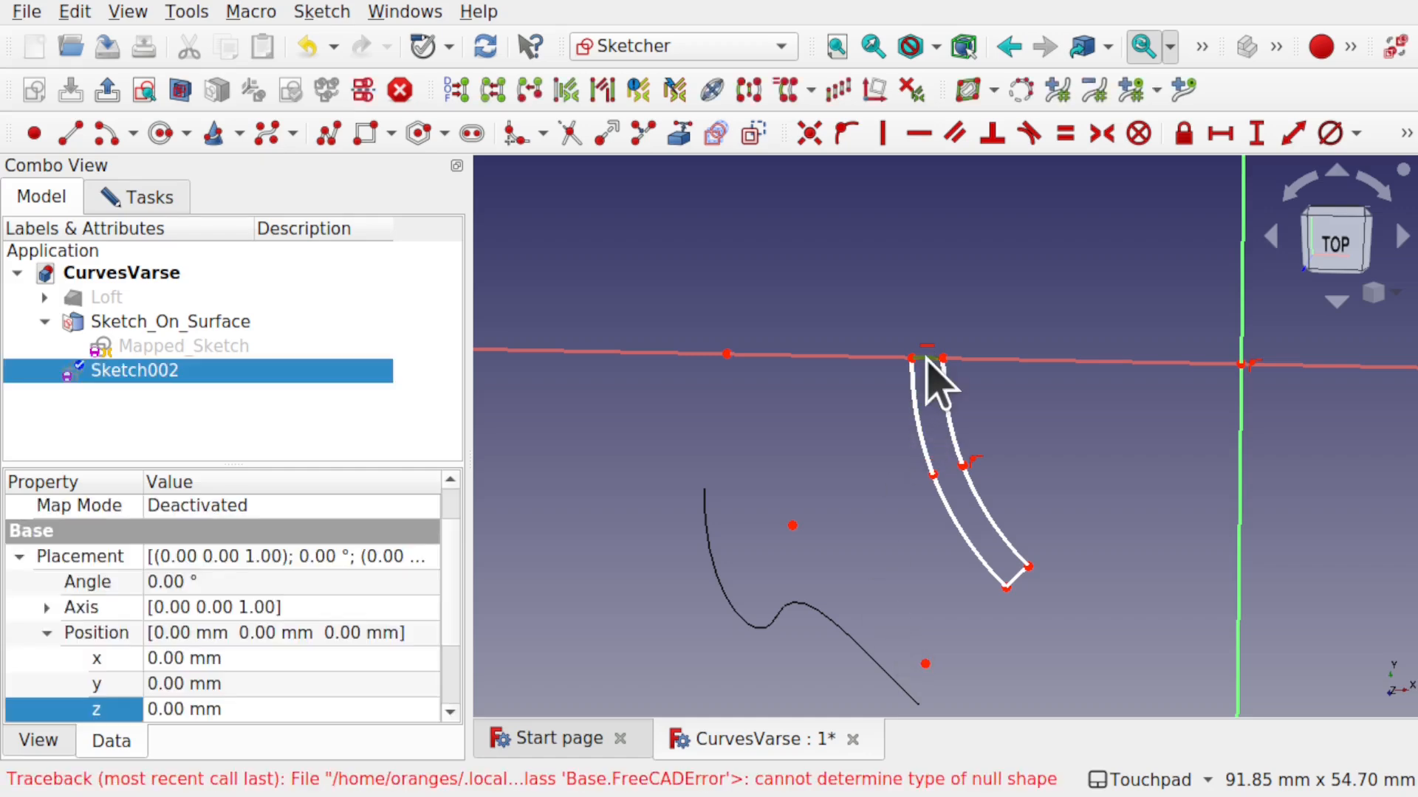
click(1228, 141)
text(3)
key(Return)
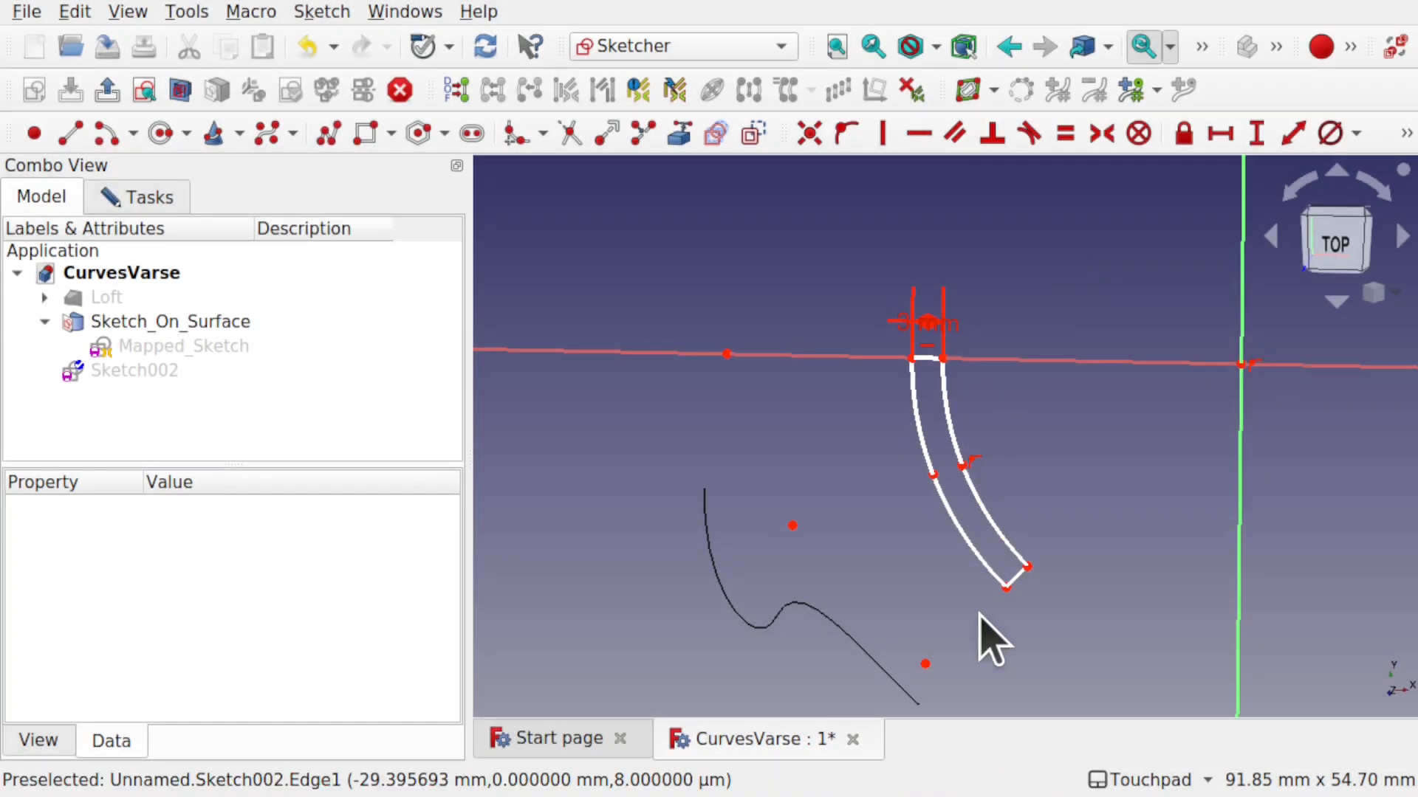
- Make the slanted end cap equal in length to the end cap on the horizontal axis
click(1015, 582)
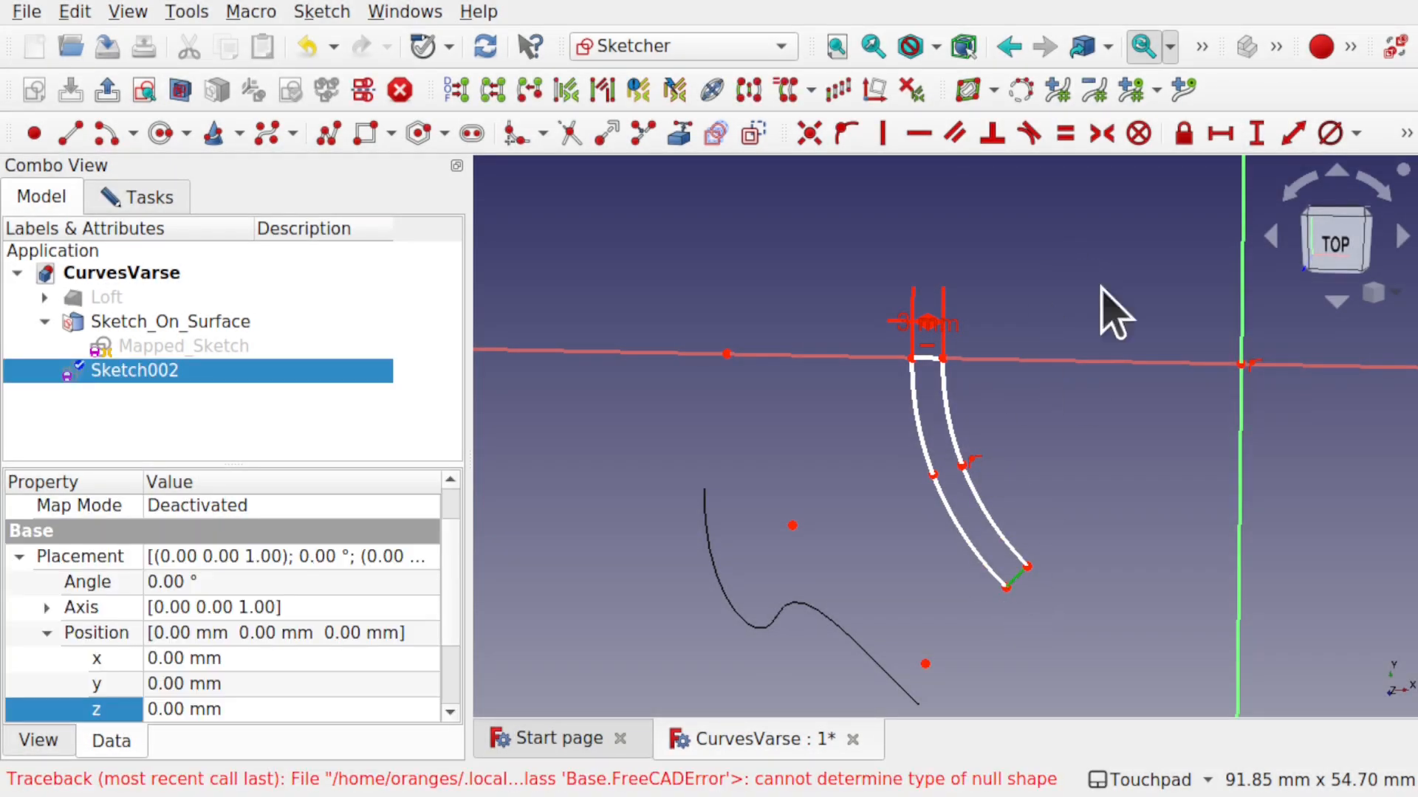
click(928, 360)
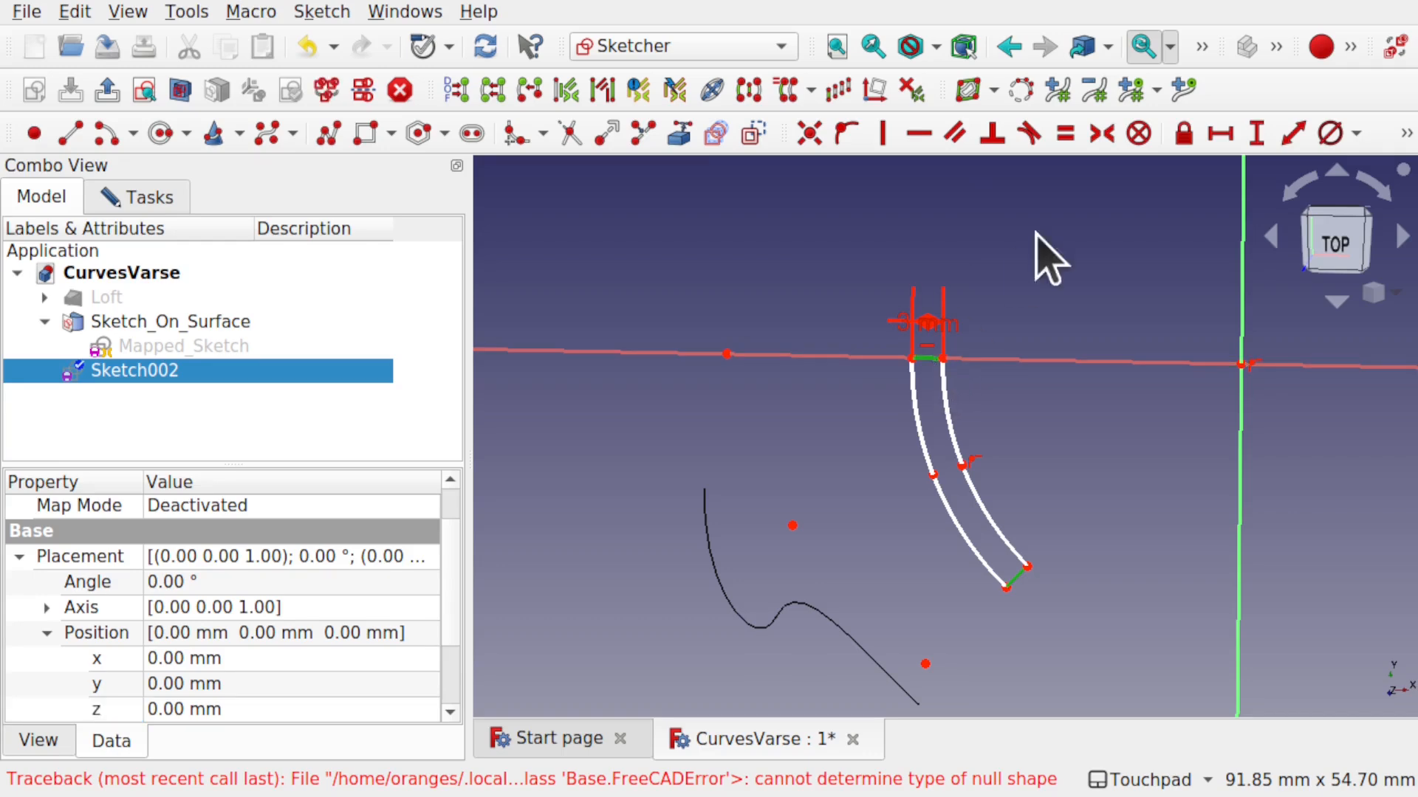
click(1065, 133)
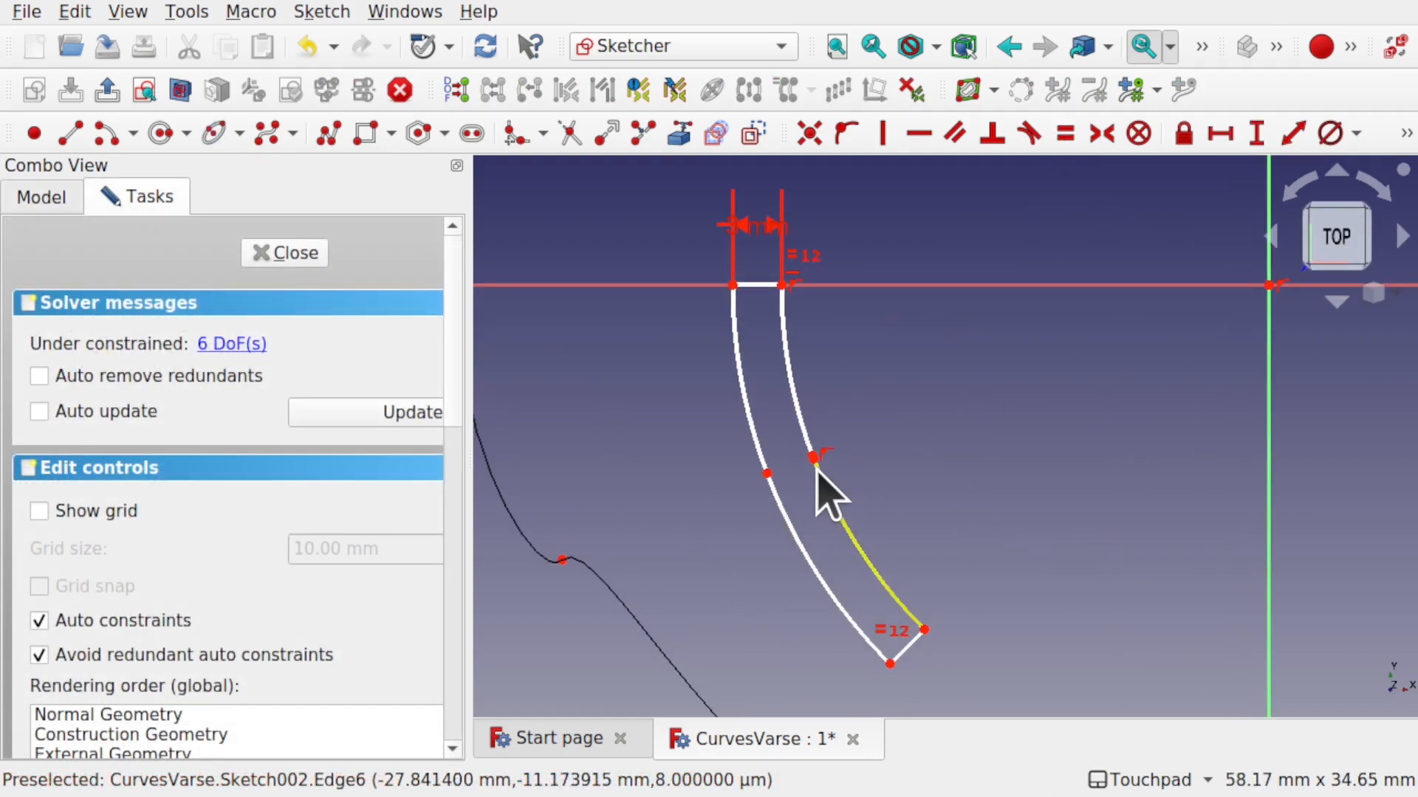
- Make the meeting endpoints of the two inner arcs coincident and delete the redundant constraint there
scroll(817, 468, up, 10)
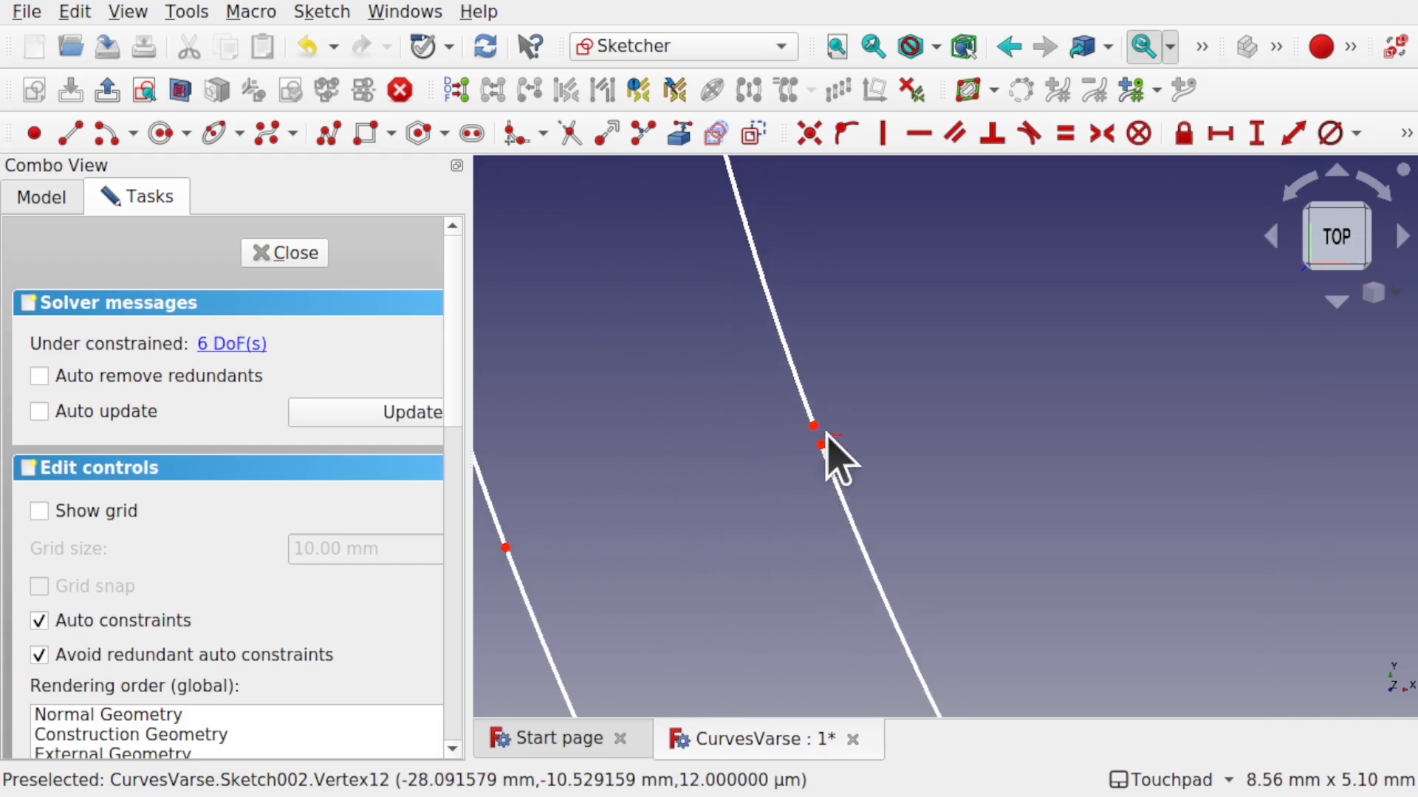
scroll(821, 443, up, 4)
scroll(815, 444, down, 9)
scroll(813, 451, up, 1)
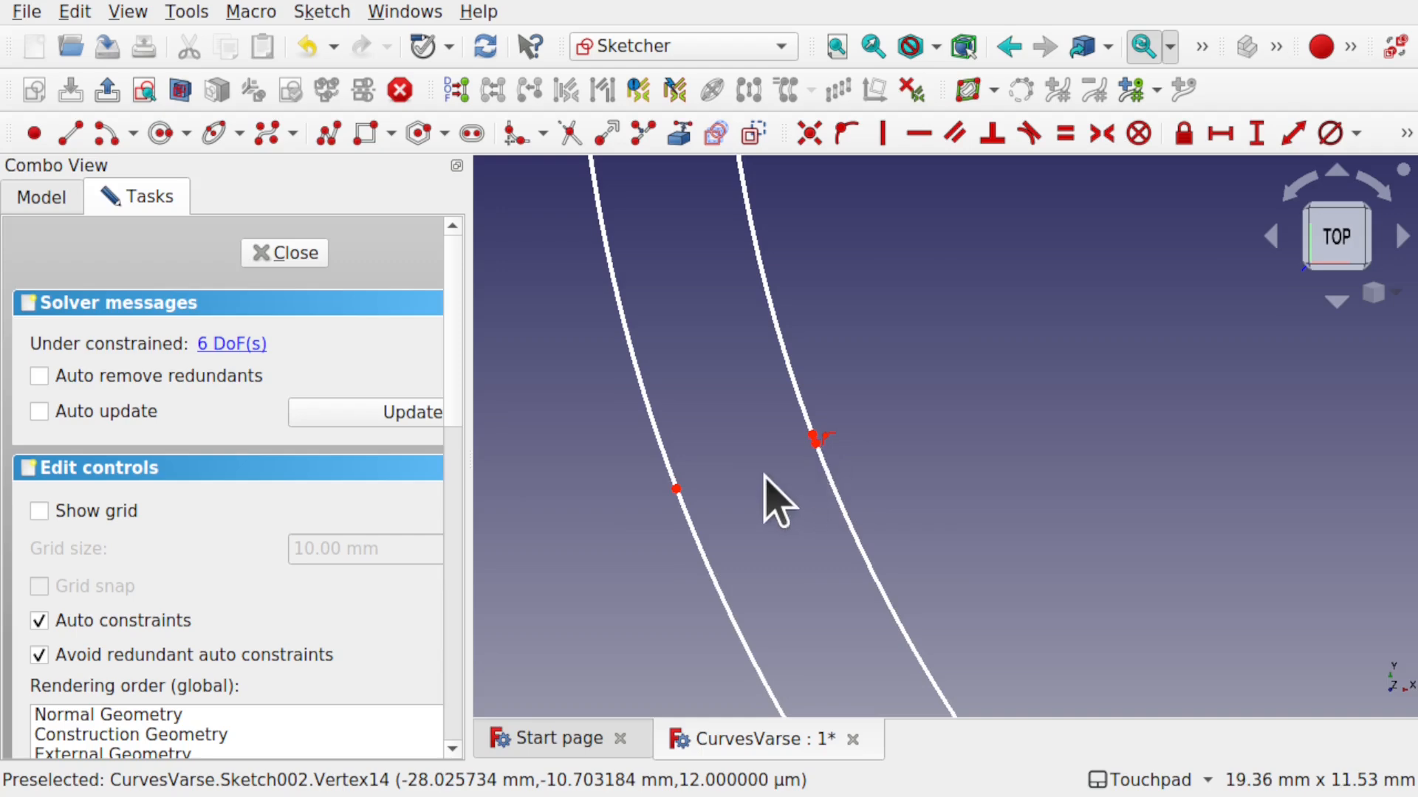
click(812, 435)
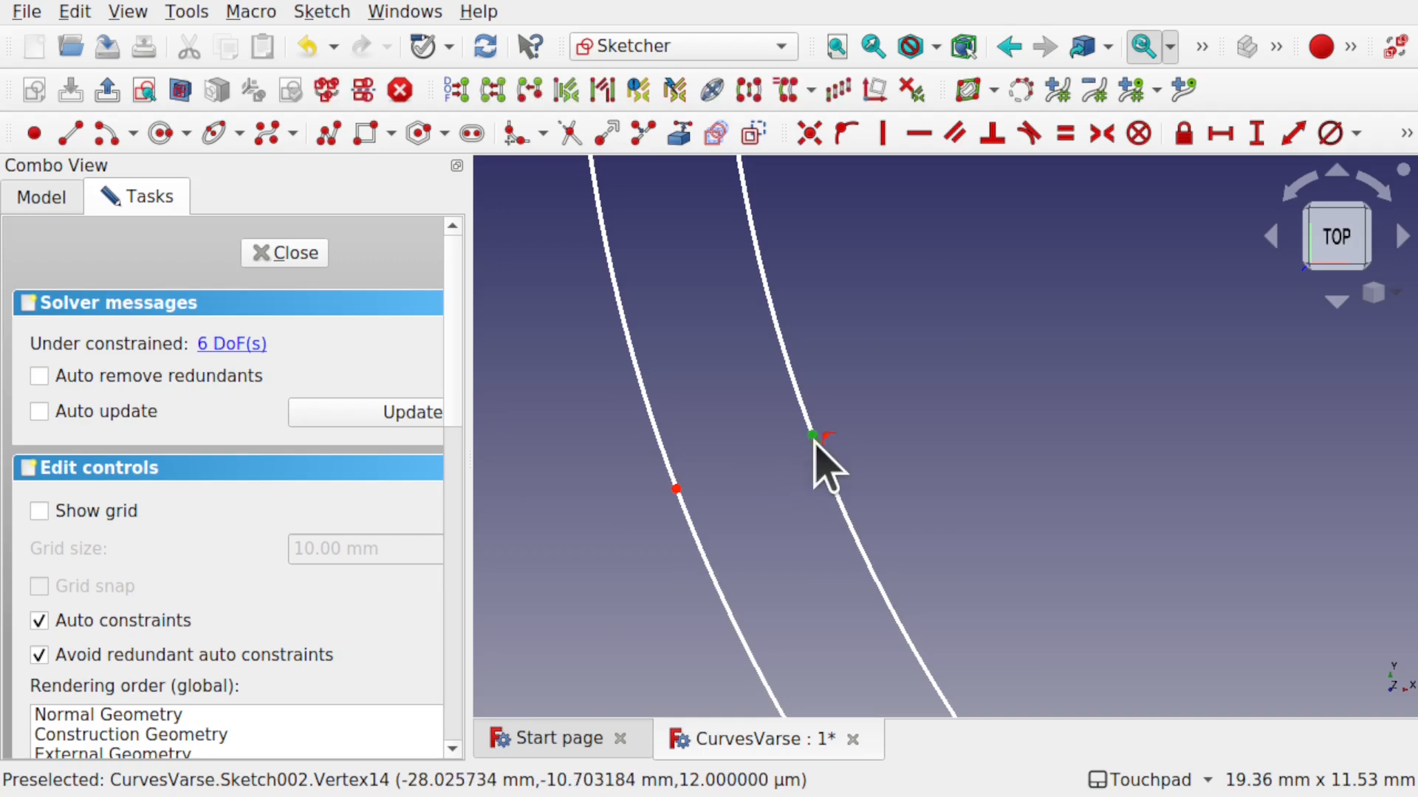
click(810, 134)
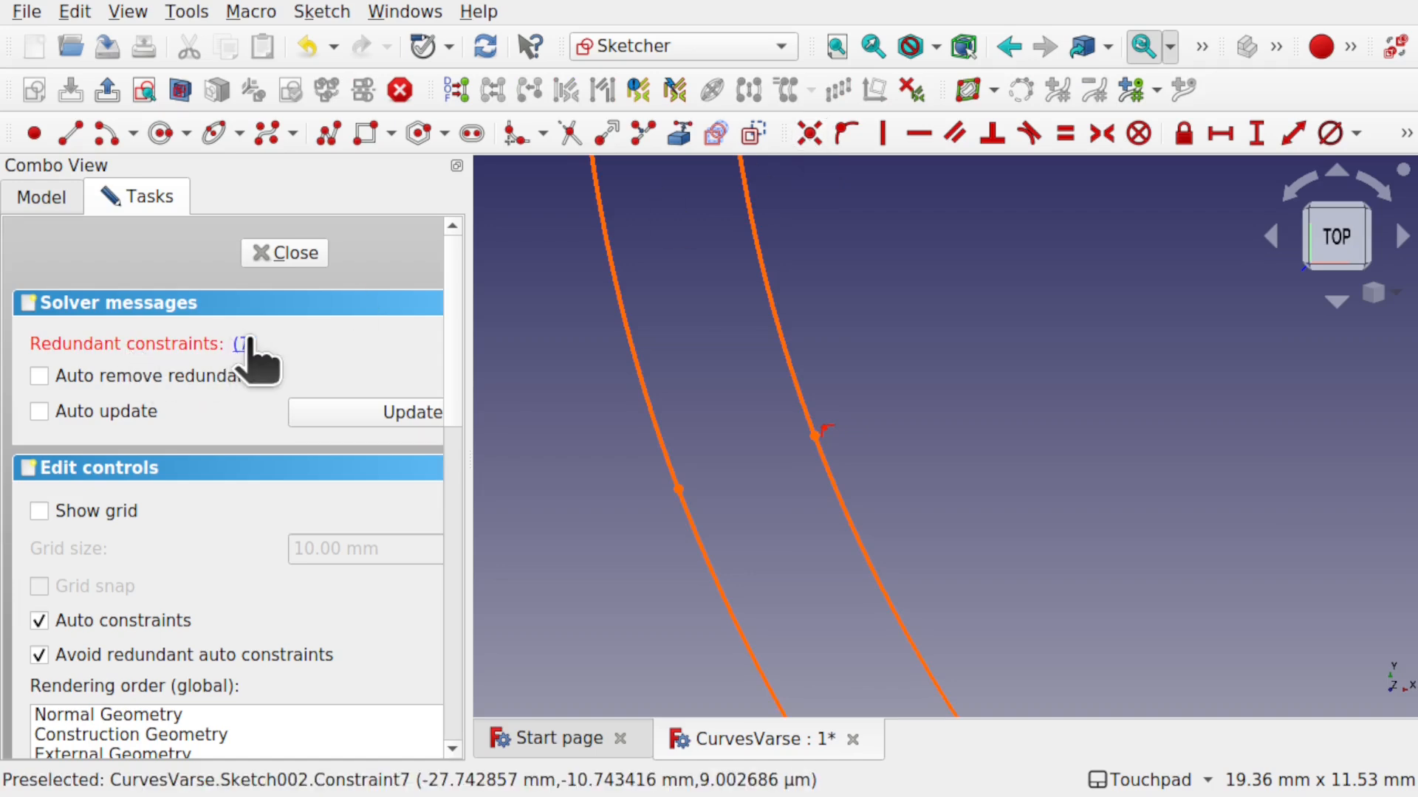
key(Delete)
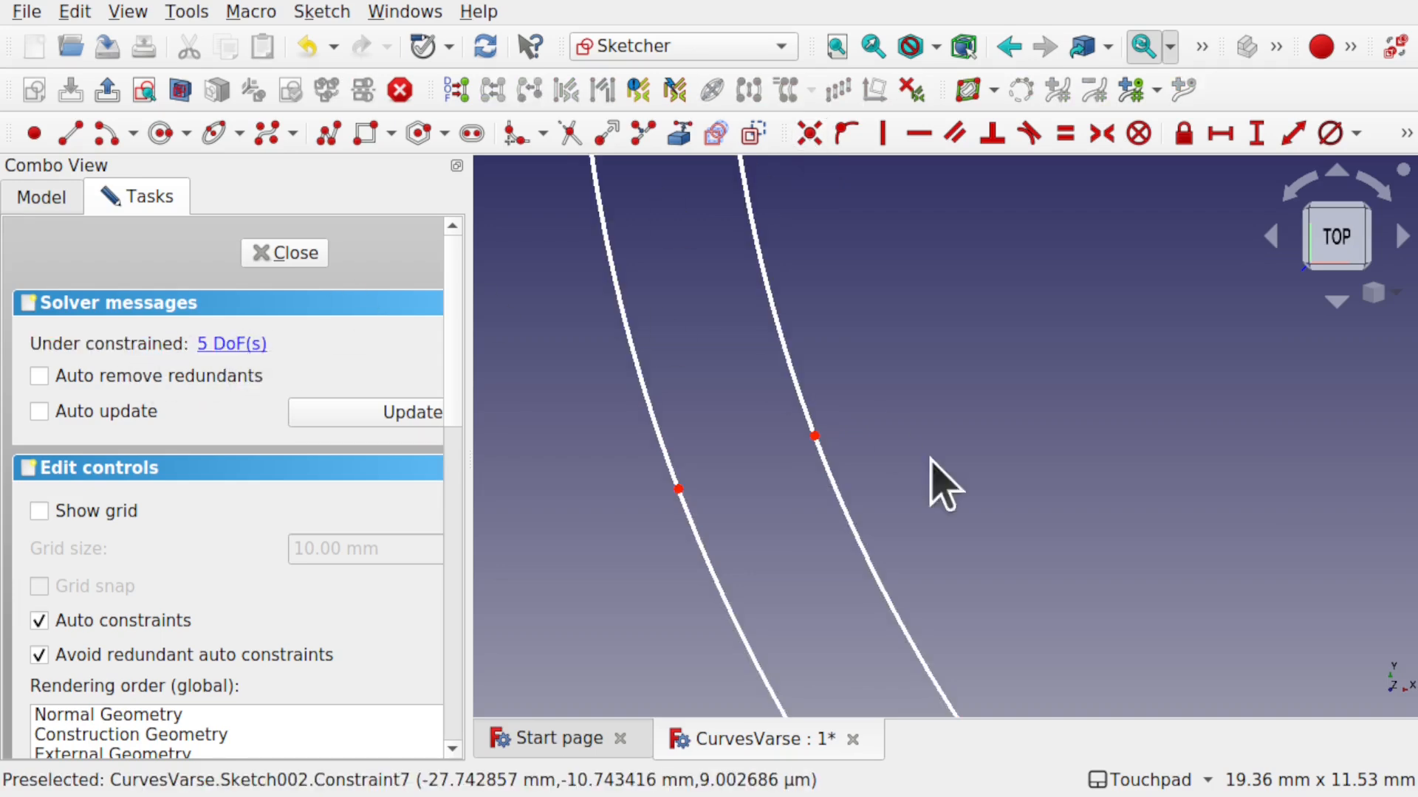
- Move the band's 3 mm width dimension label clear of the geometry and close the sketch
scroll(952, 521, down, 8)
scroll(952, 521, up, 1)
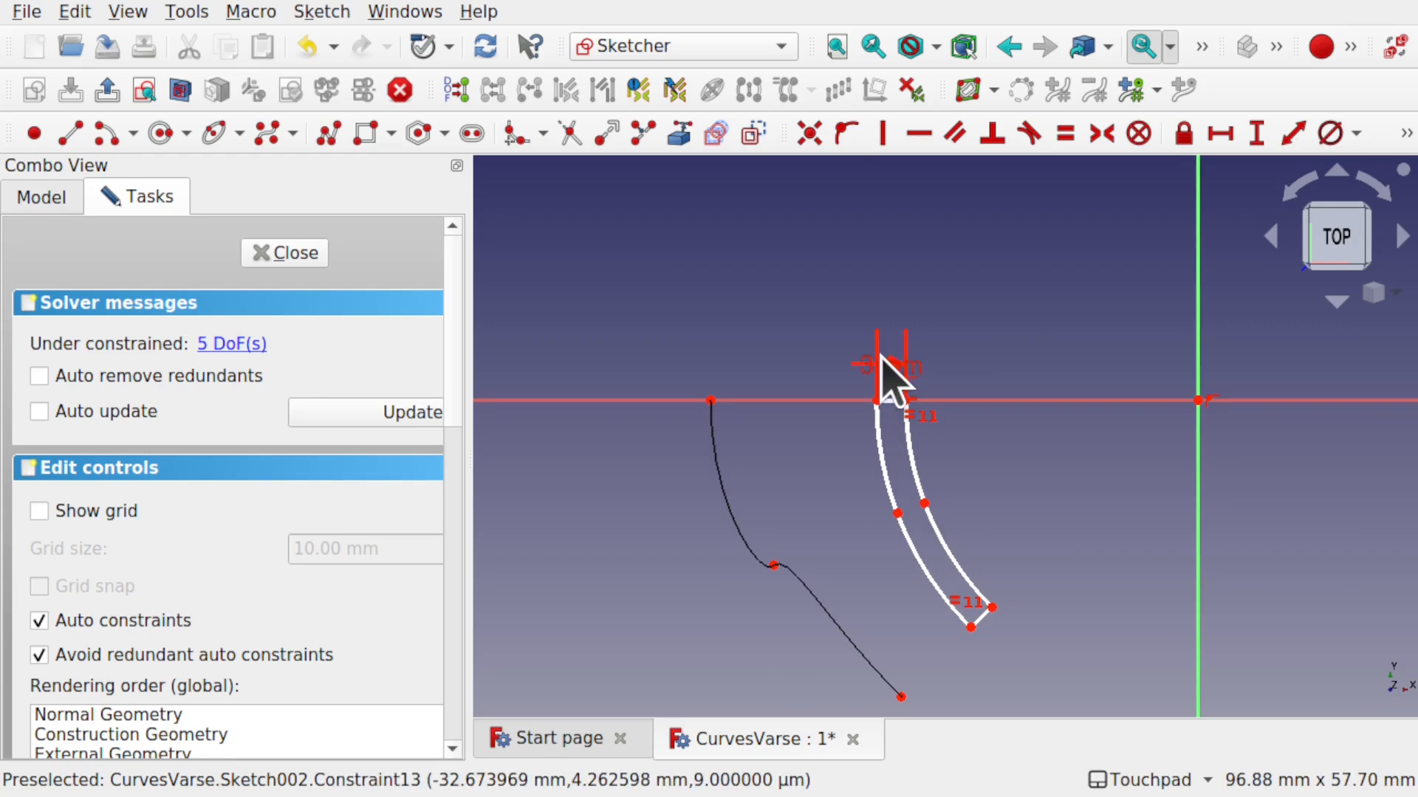
drag(897, 382, 757, 325)
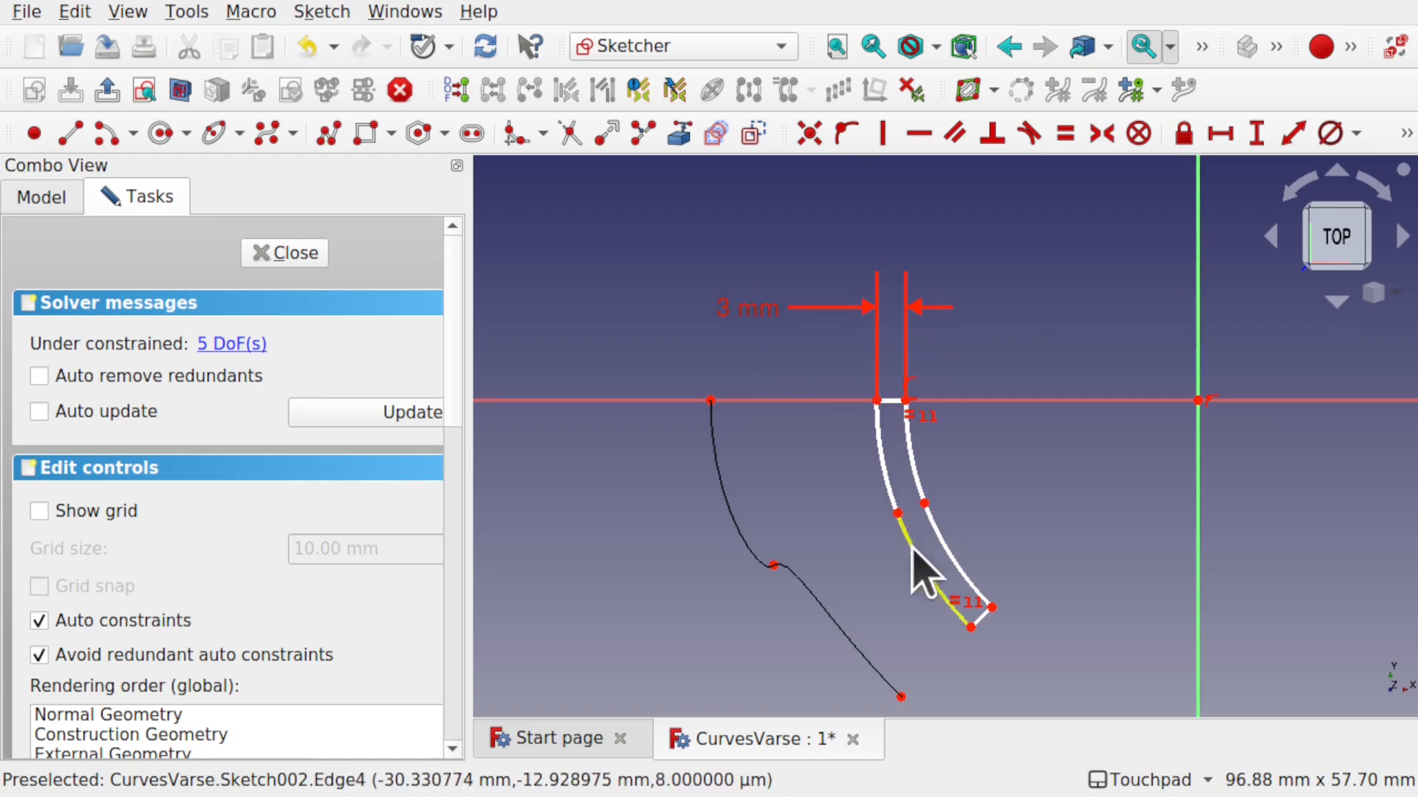
scroll(973, 508, down, 3)
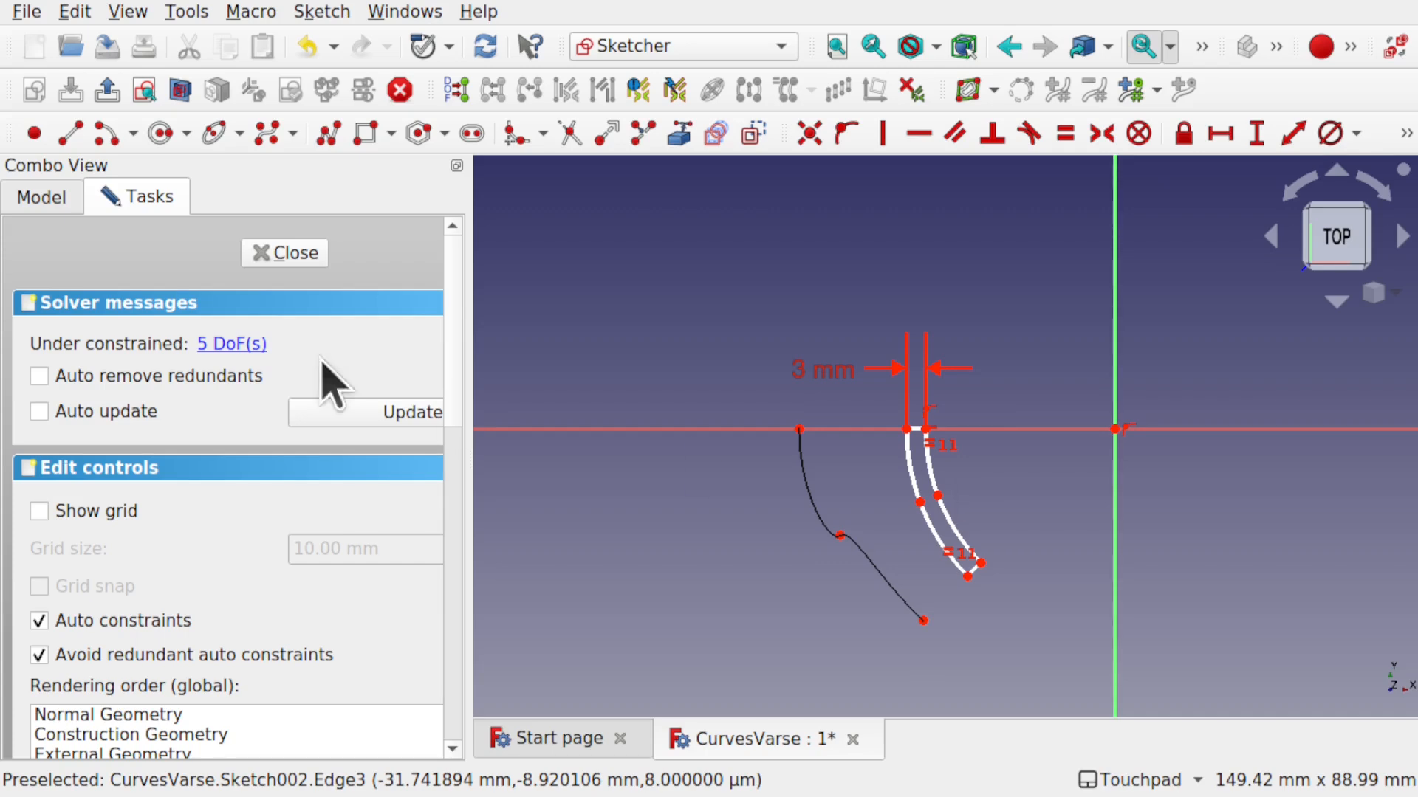
click(285, 253)
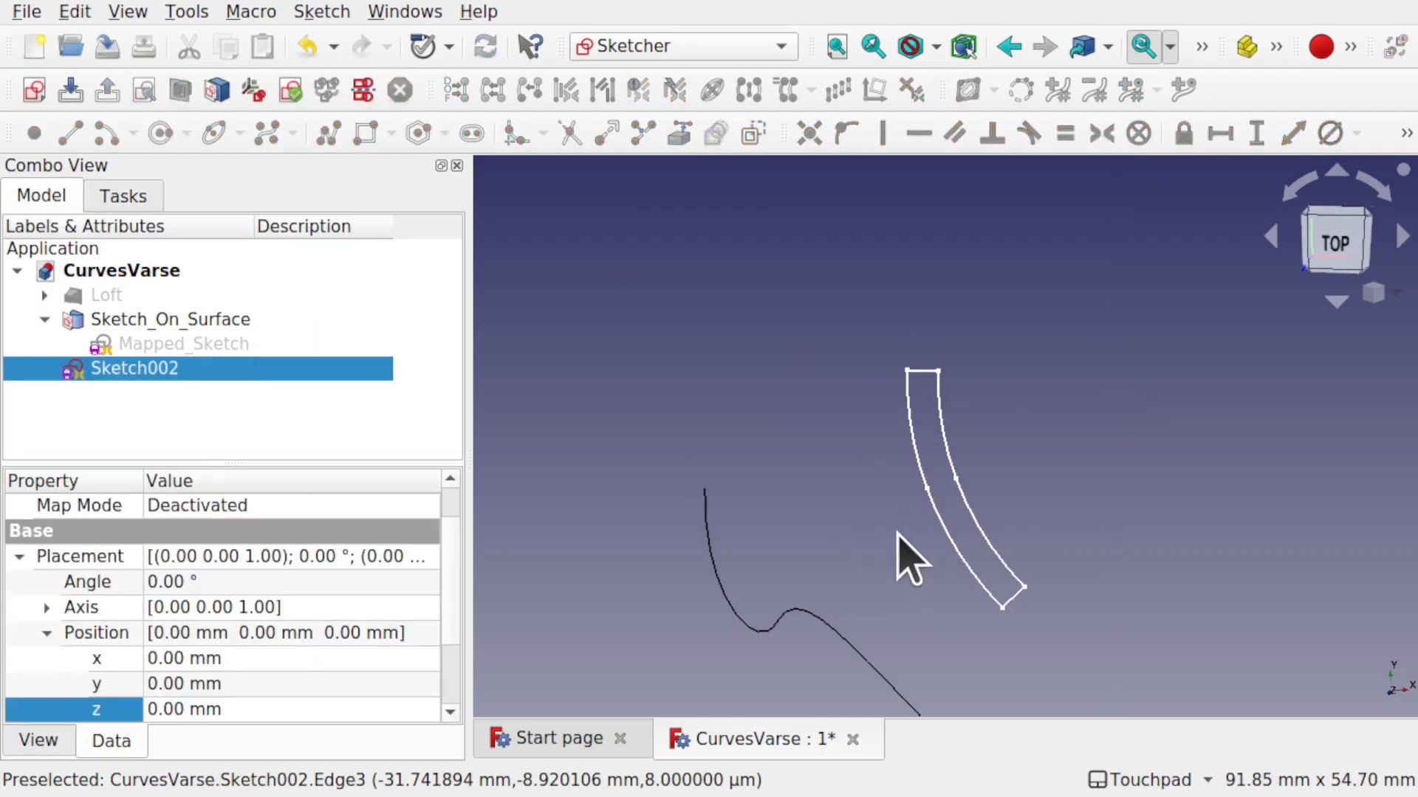
- Switch to the Curves workbench, turn off the geometry info overlay and clear the selection
alt+drag(892, 528, 892, 494)
shift+drag(891, 493, 921, 160)
alt+drag(949, 421, 918, 623)
click(829, 618)
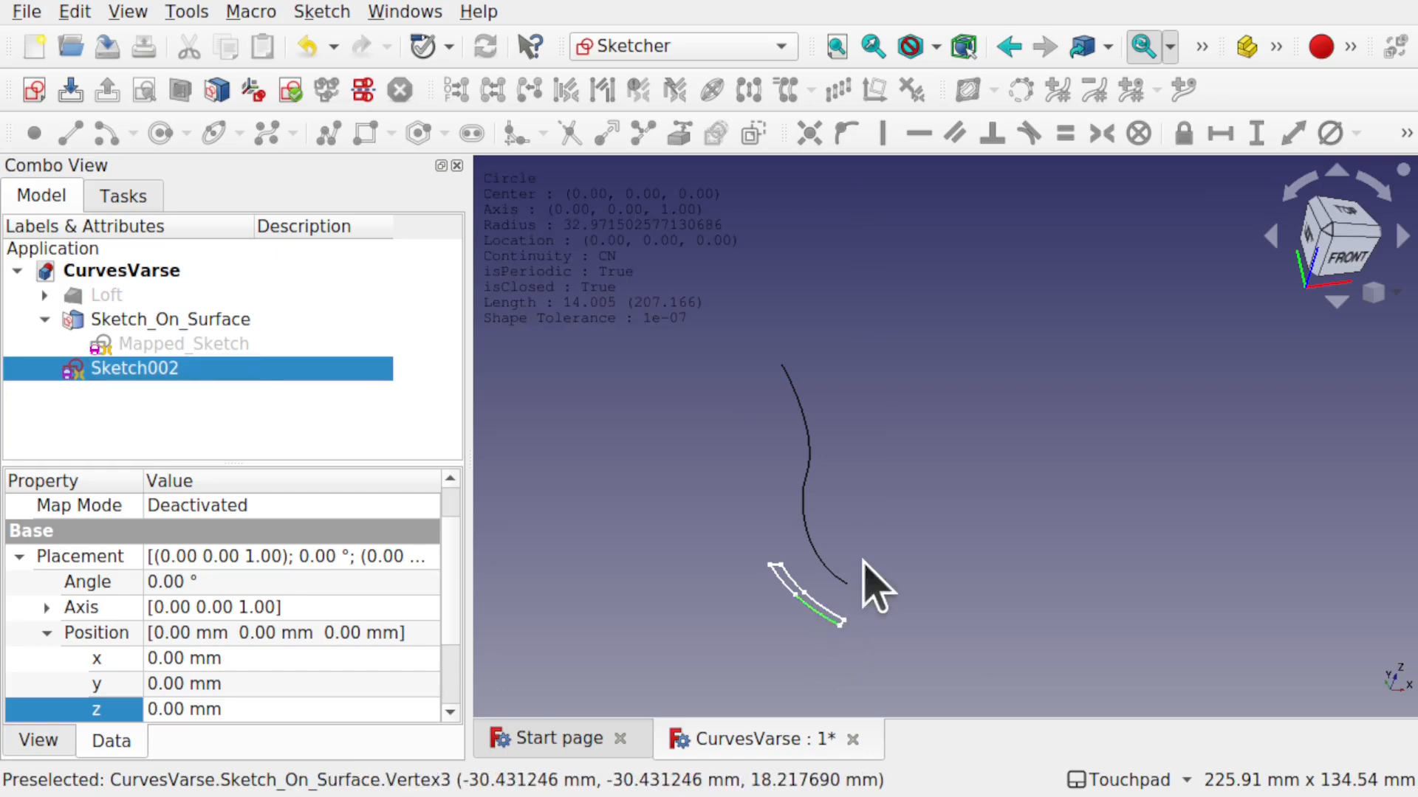
click(827, 574)
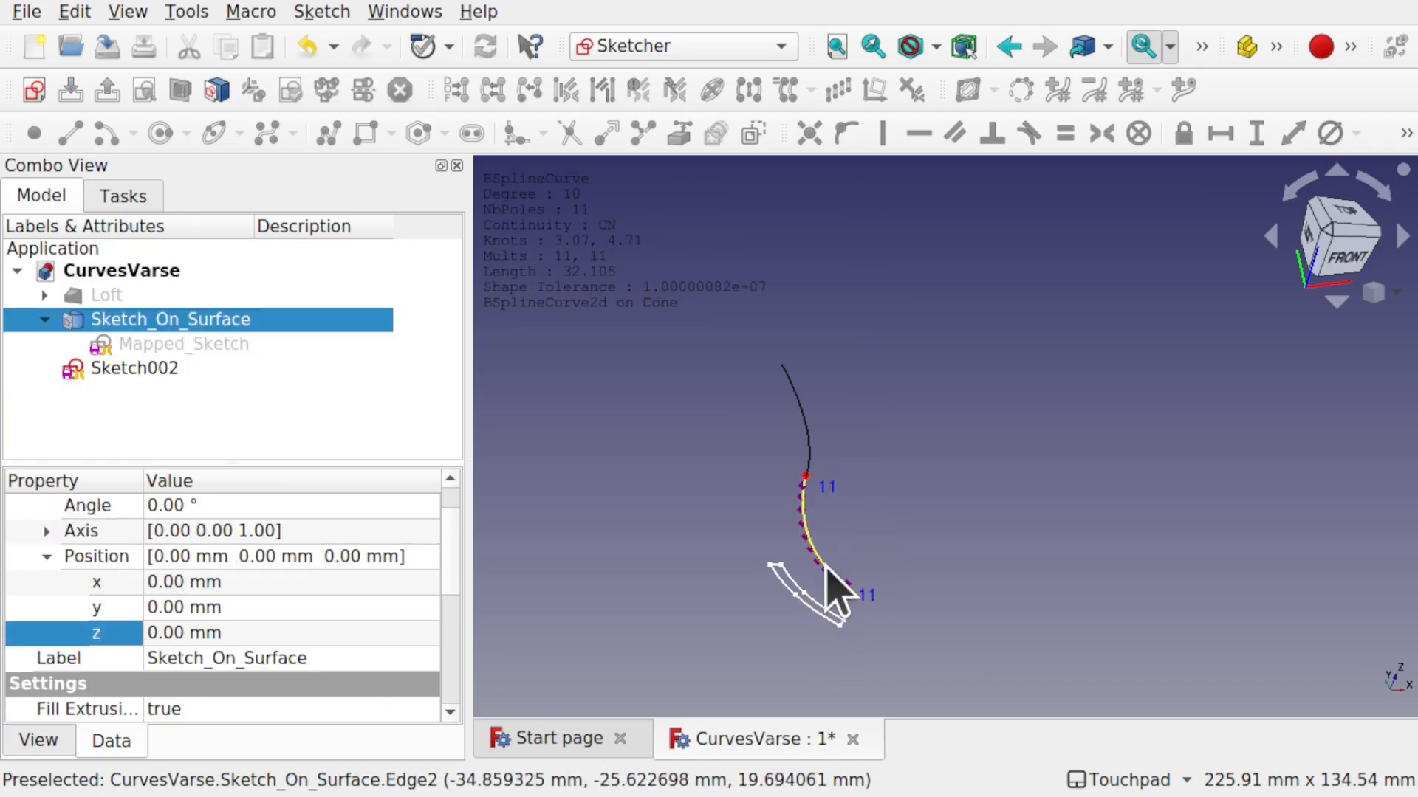
click(658, 45)
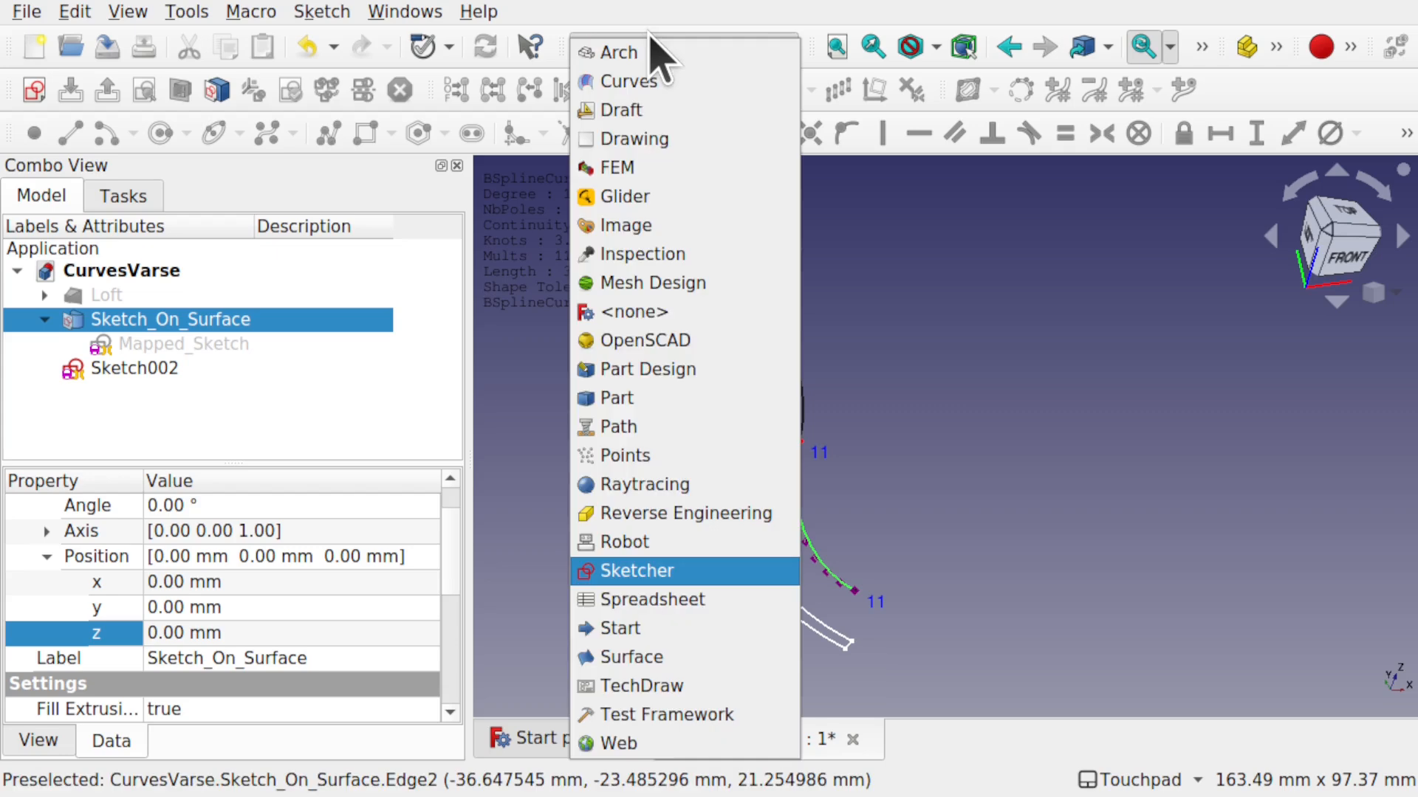
click(642, 81)
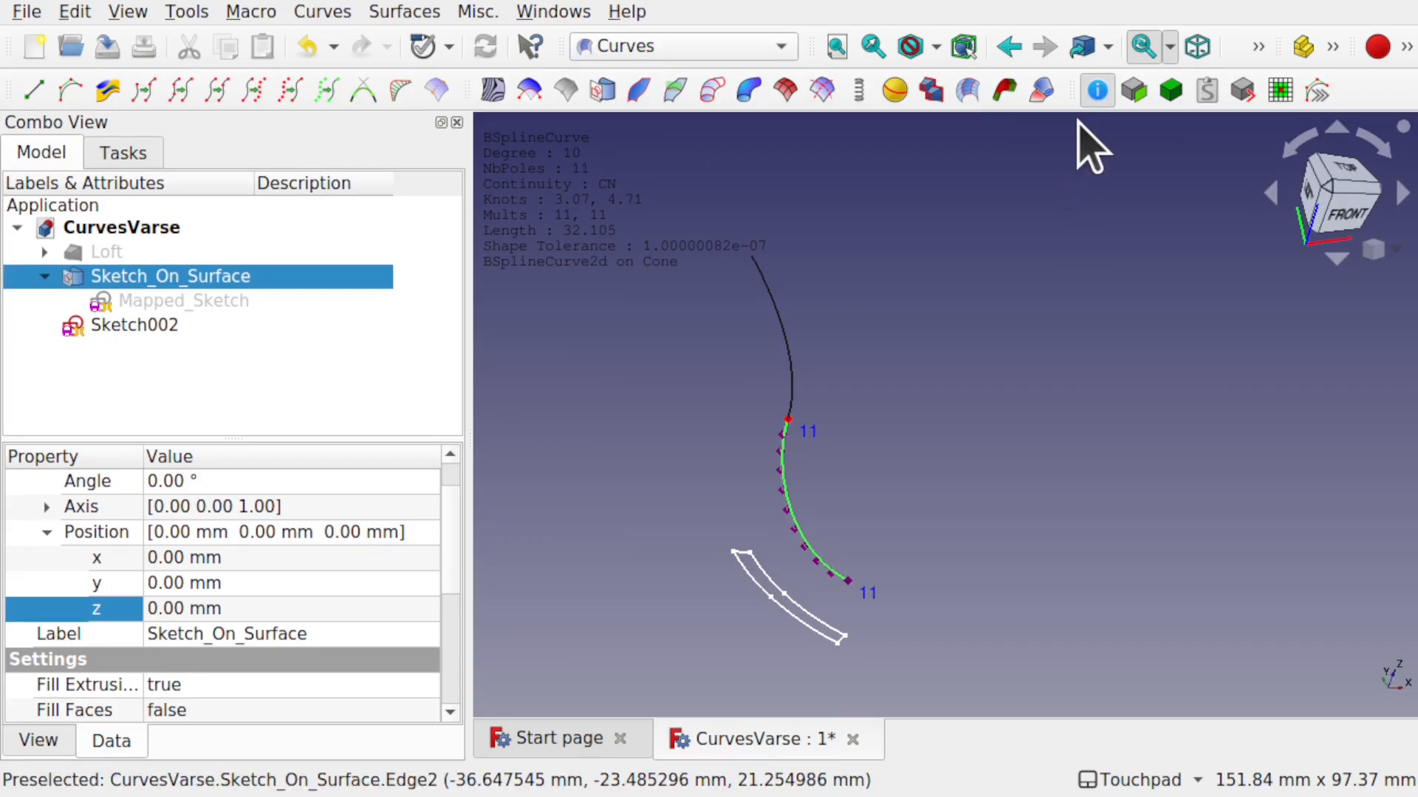
click(1098, 90)
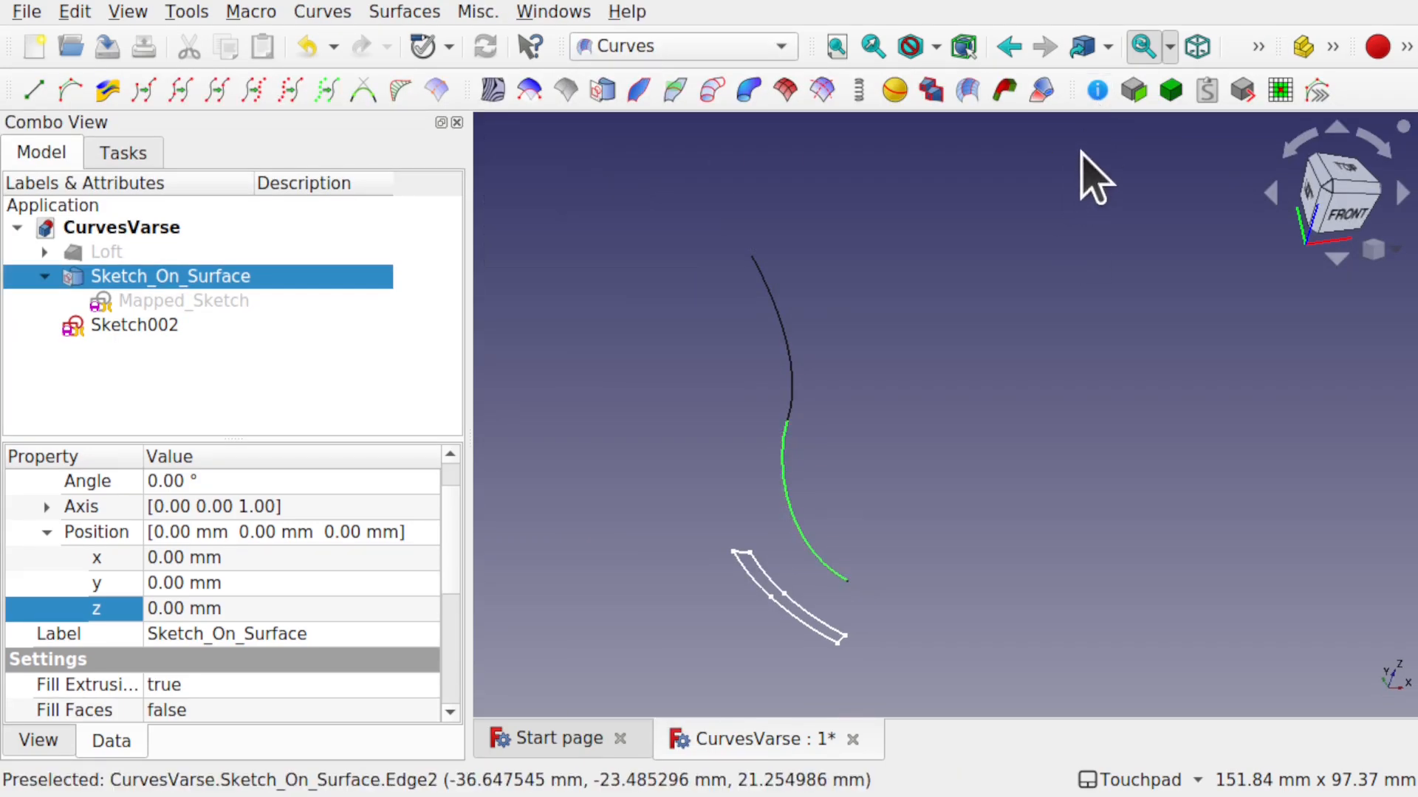
click(874, 459)
mouse_move(874, 459)
alt+mouse_down()
mouse_move(874, 432)
mouse_move(862, 466)
alt+mouse_up()
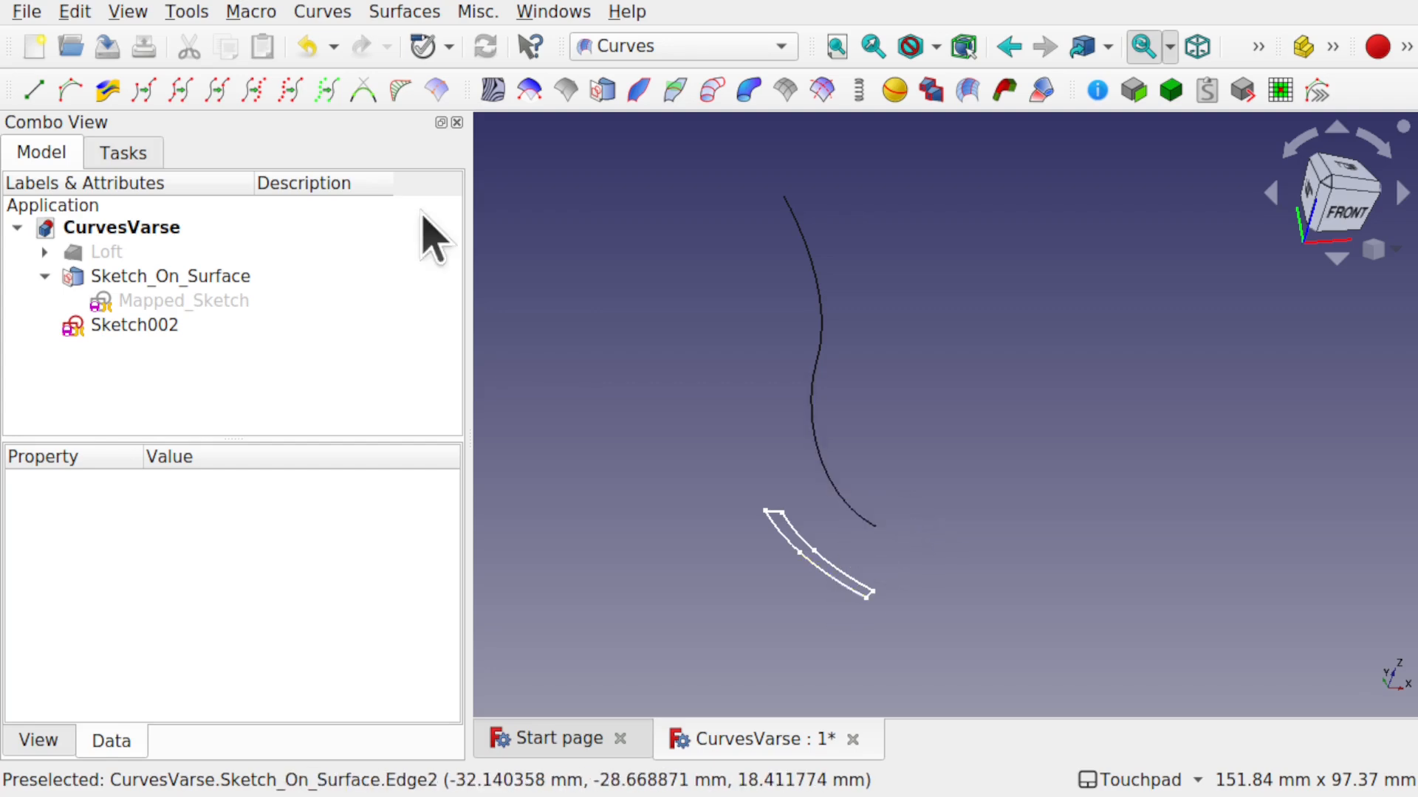
- Set the thickness of Sketch_On_Surface to 3 and save the document
click(225, 278)
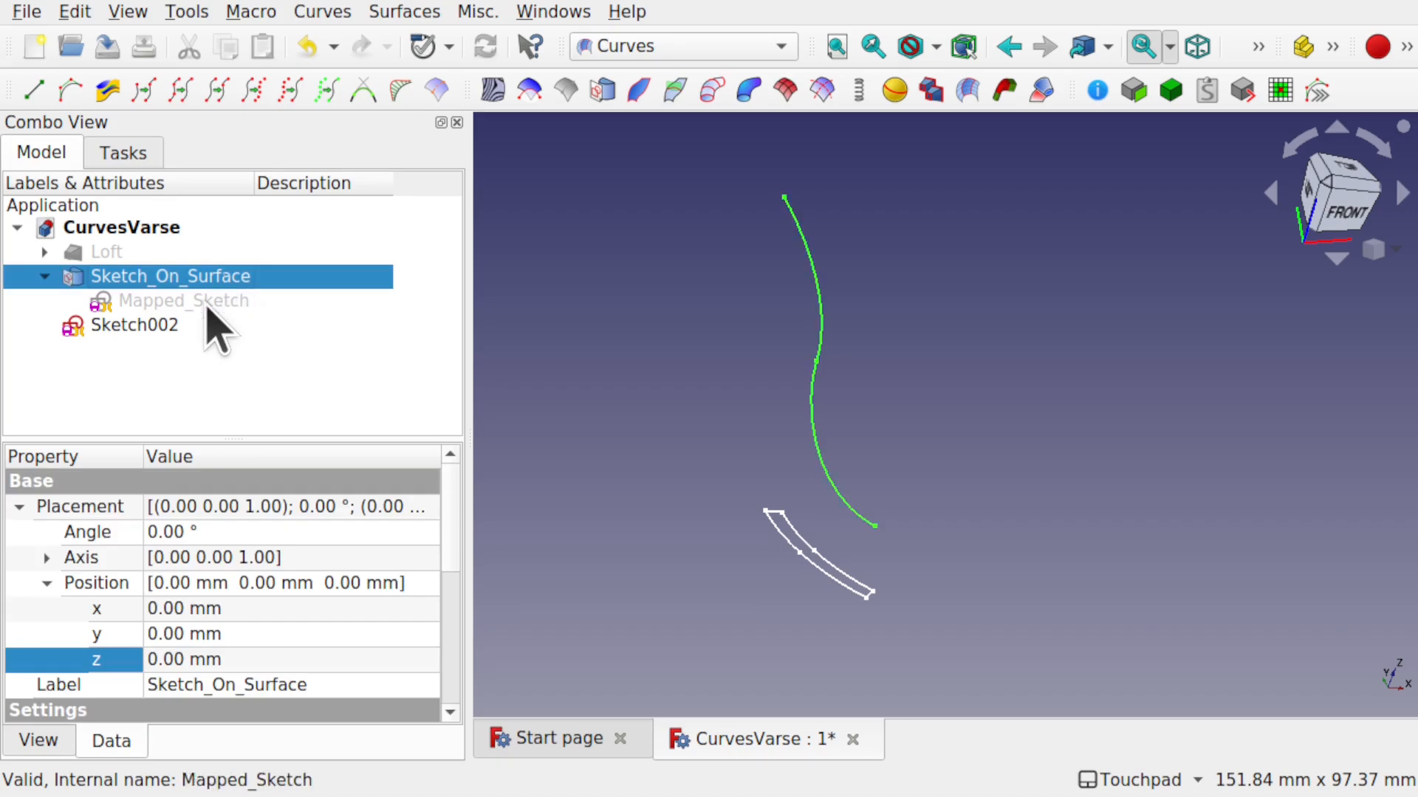
drag(452, 564, 459, 649)
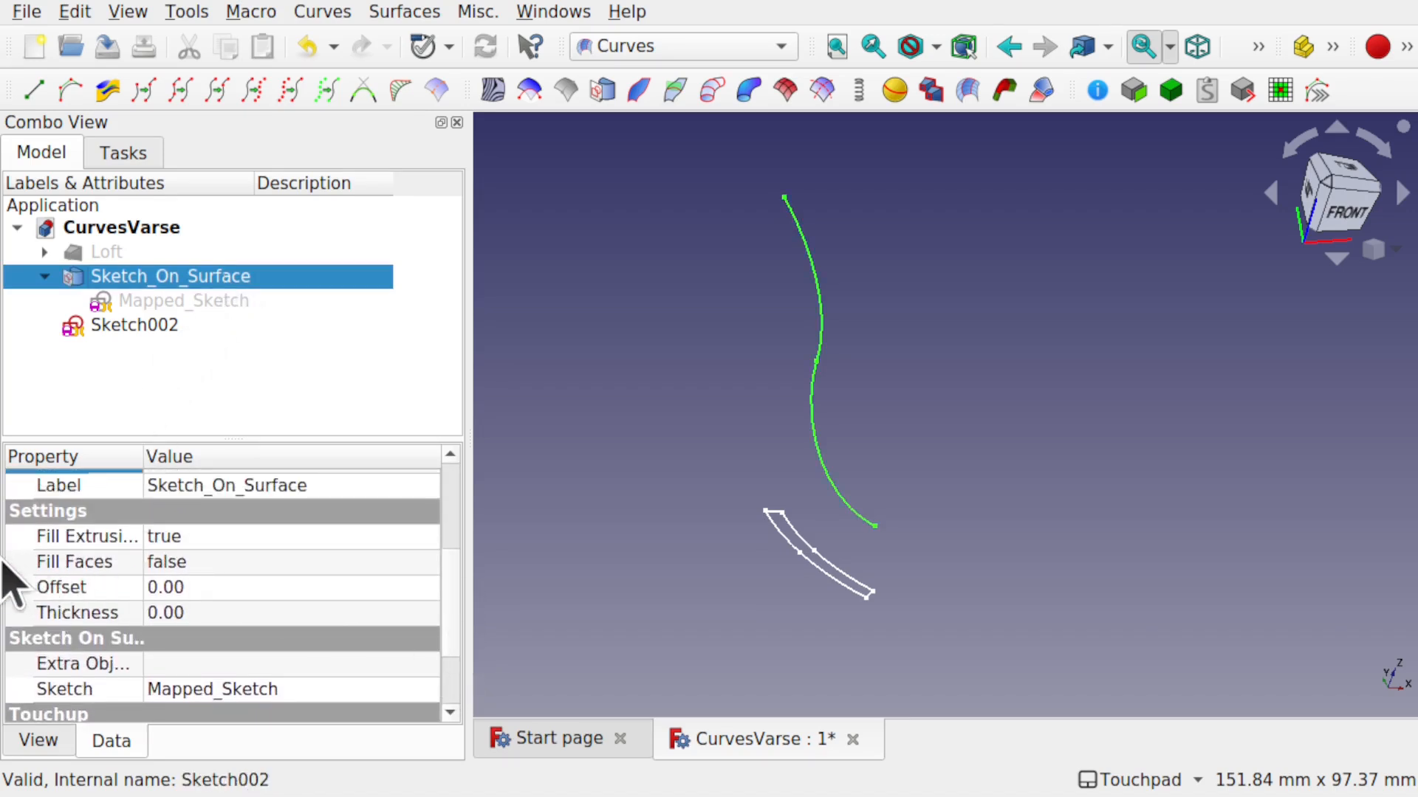
click(216, 615)
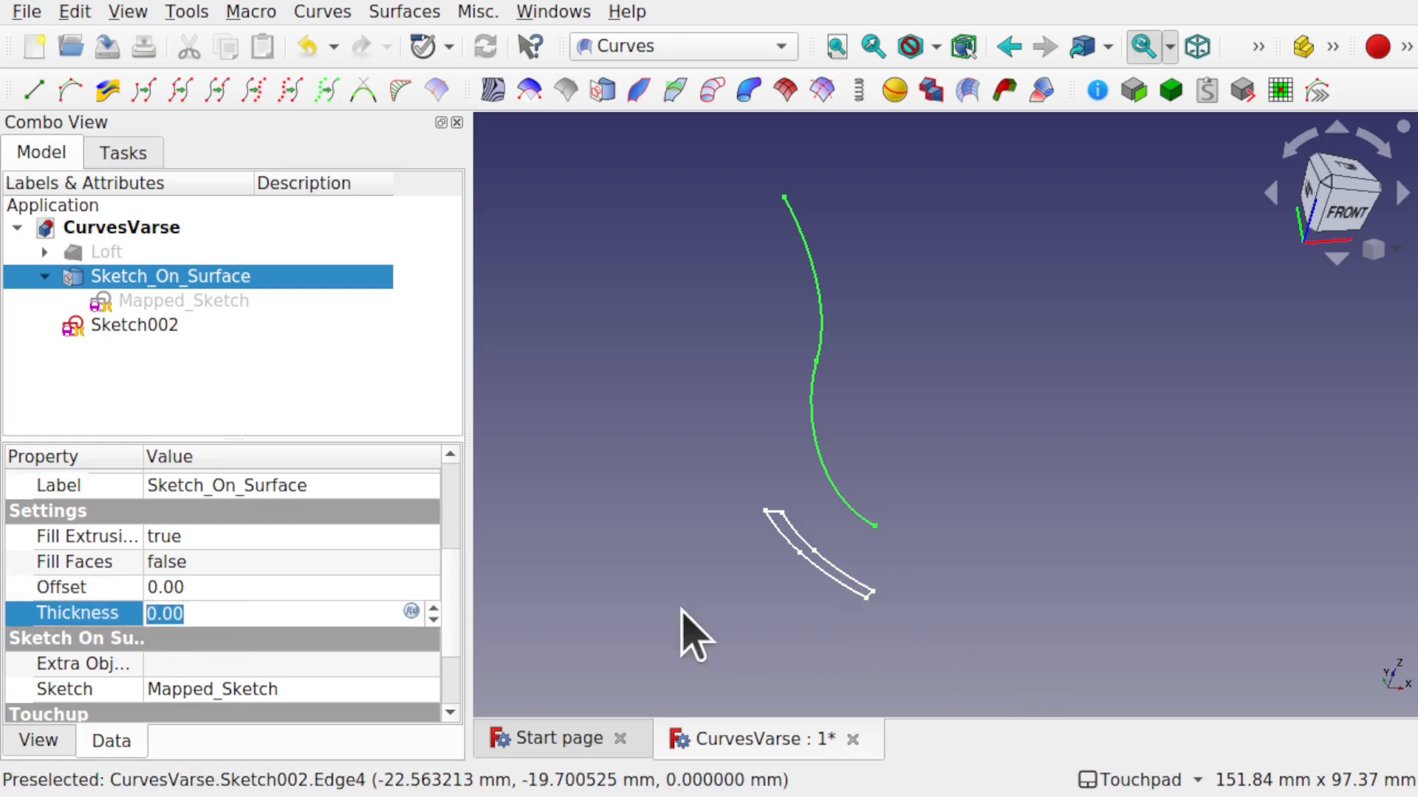
text(3)
click(680, 517)
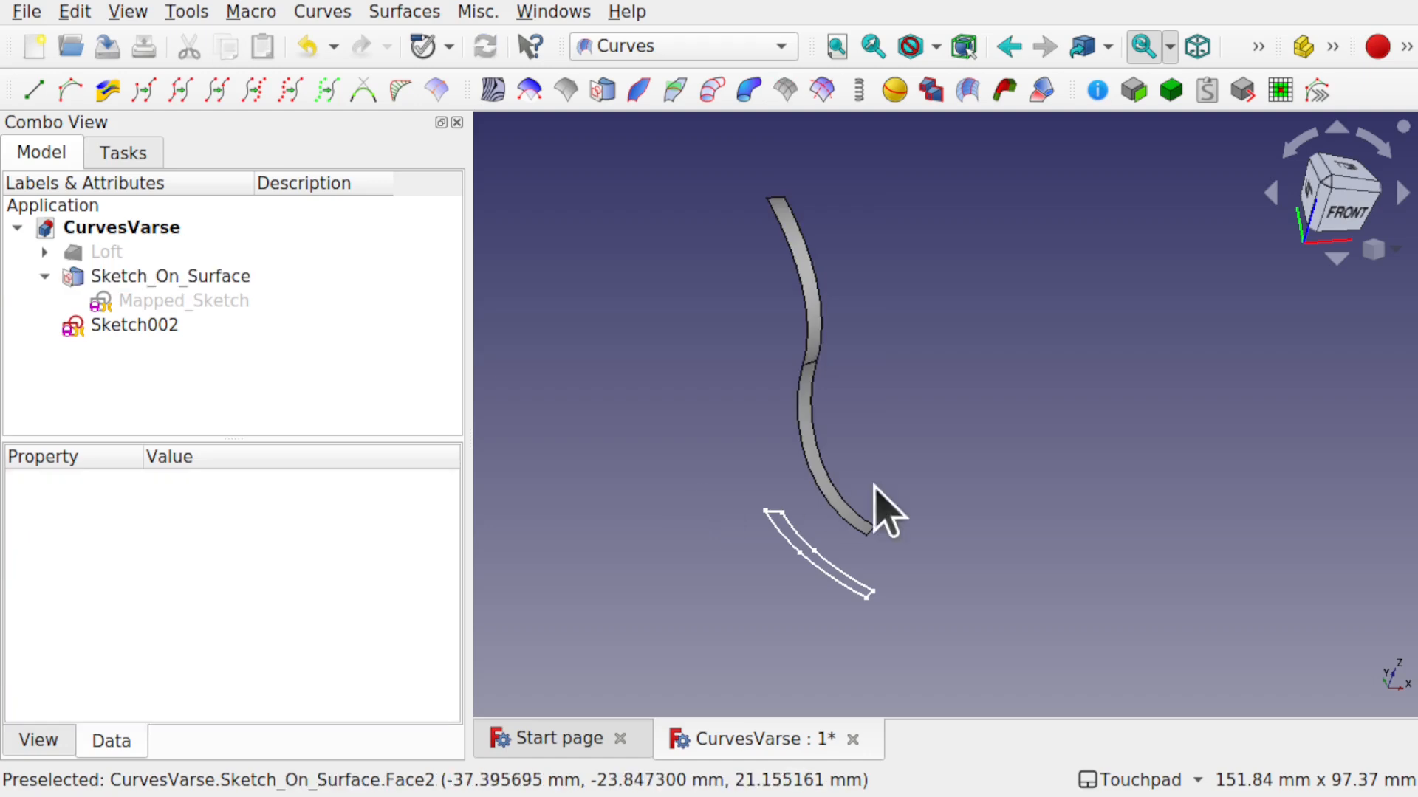
mouse_move(901, 478)
alt+mouse_down()
mouse_move(764, 513)
mouse_move(886, 453)
mouse_move(874, 470)
alt+mouse_up()
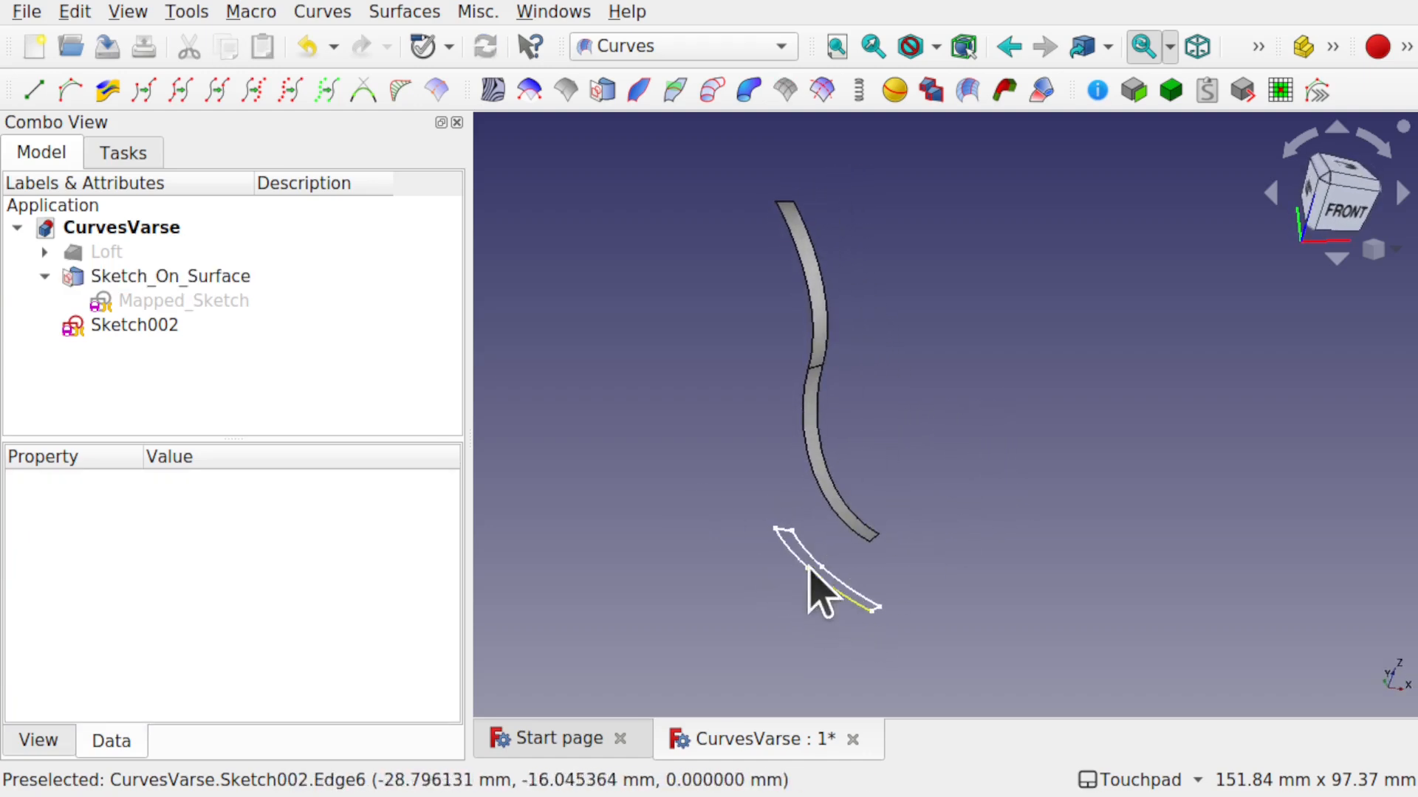
key(ctrl+s)
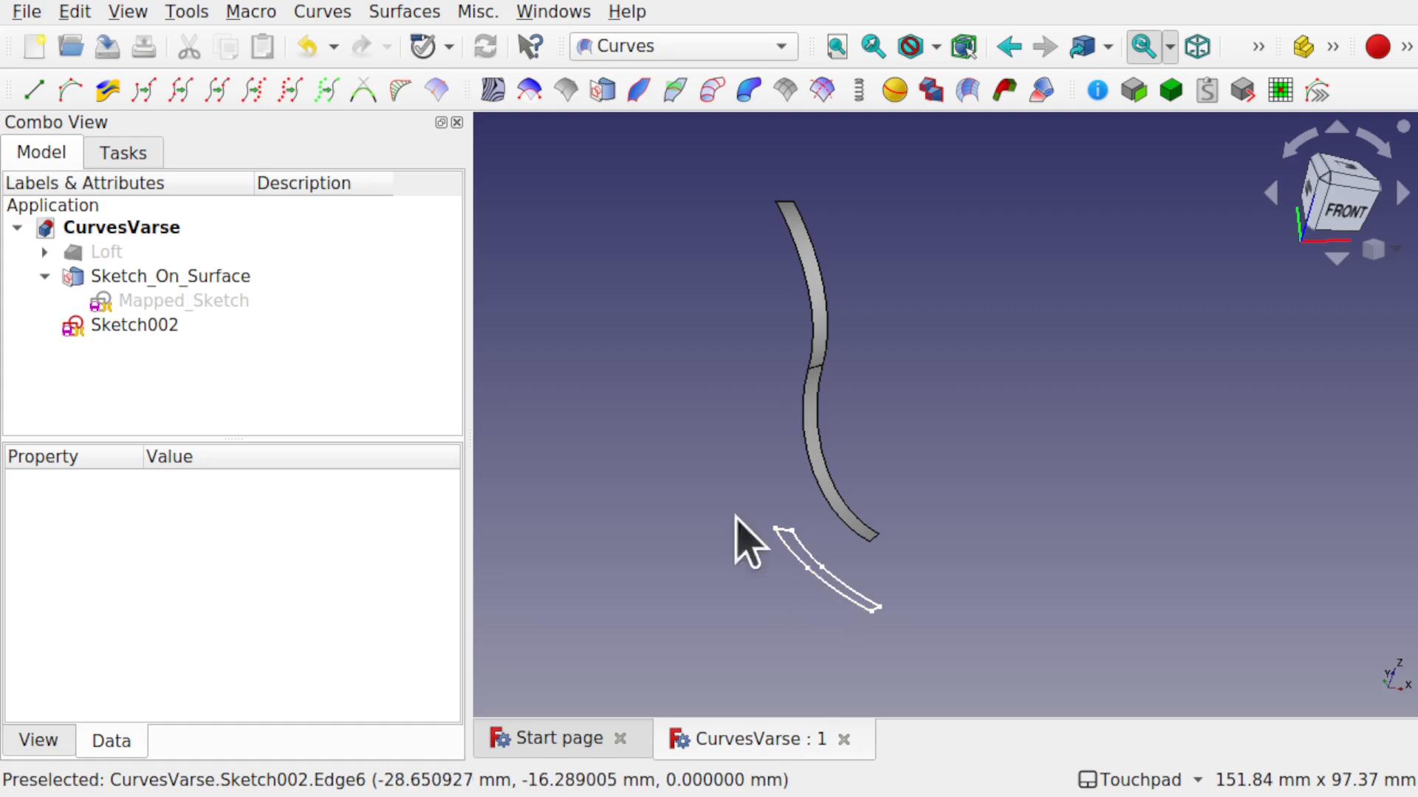
- Switch to the Part workbench and extrude the arc band Sketch002 3 mm along its normal
click(674, 49)
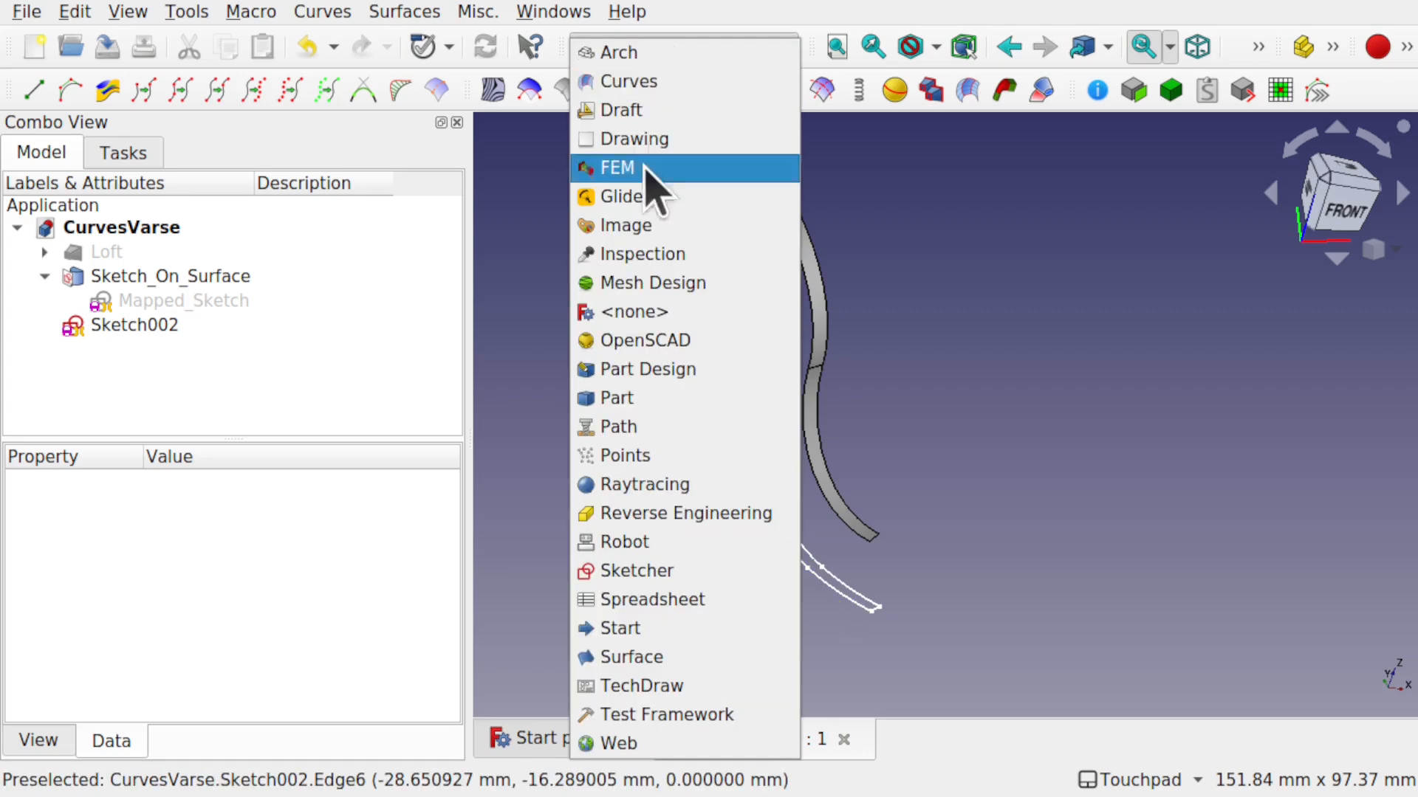
click(675, 402)
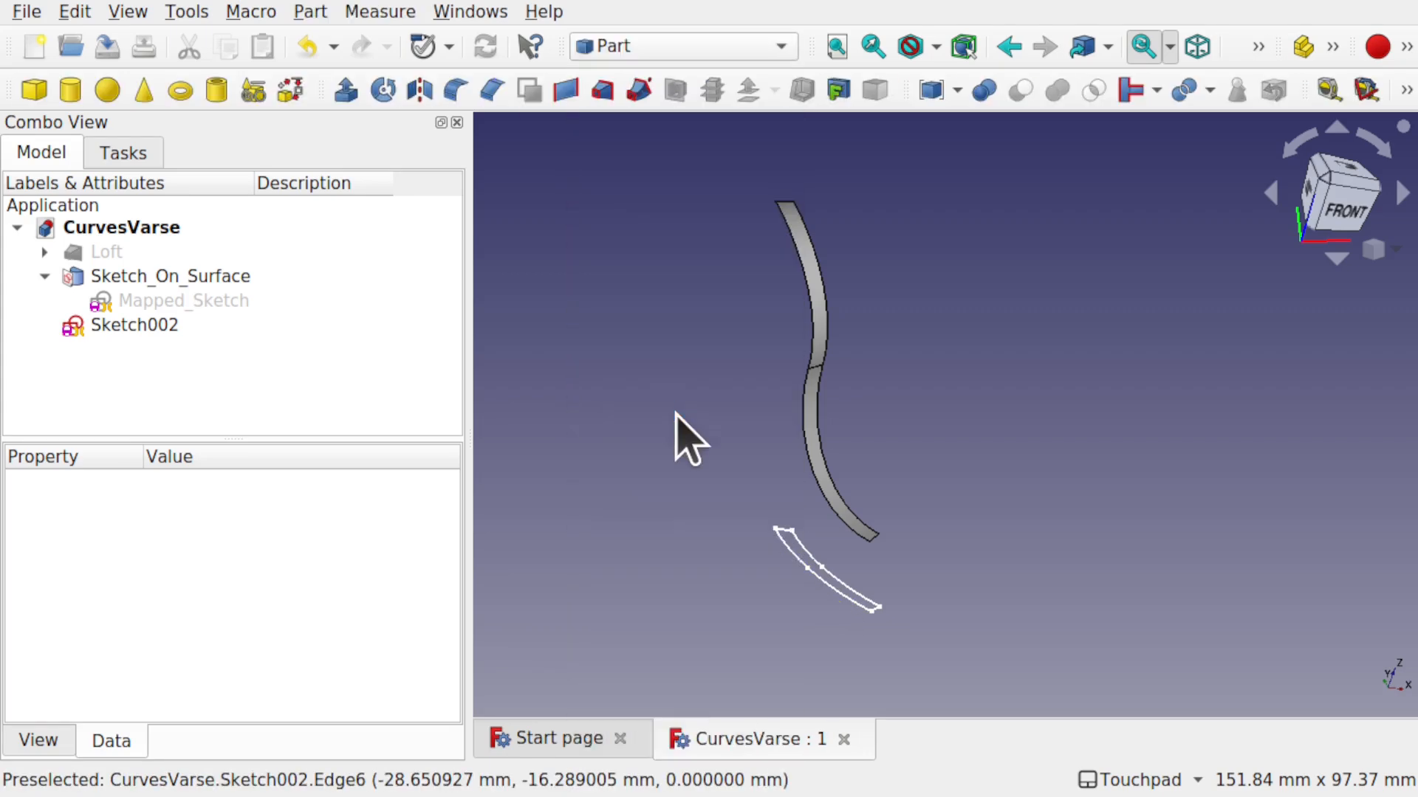
click(842, 602)
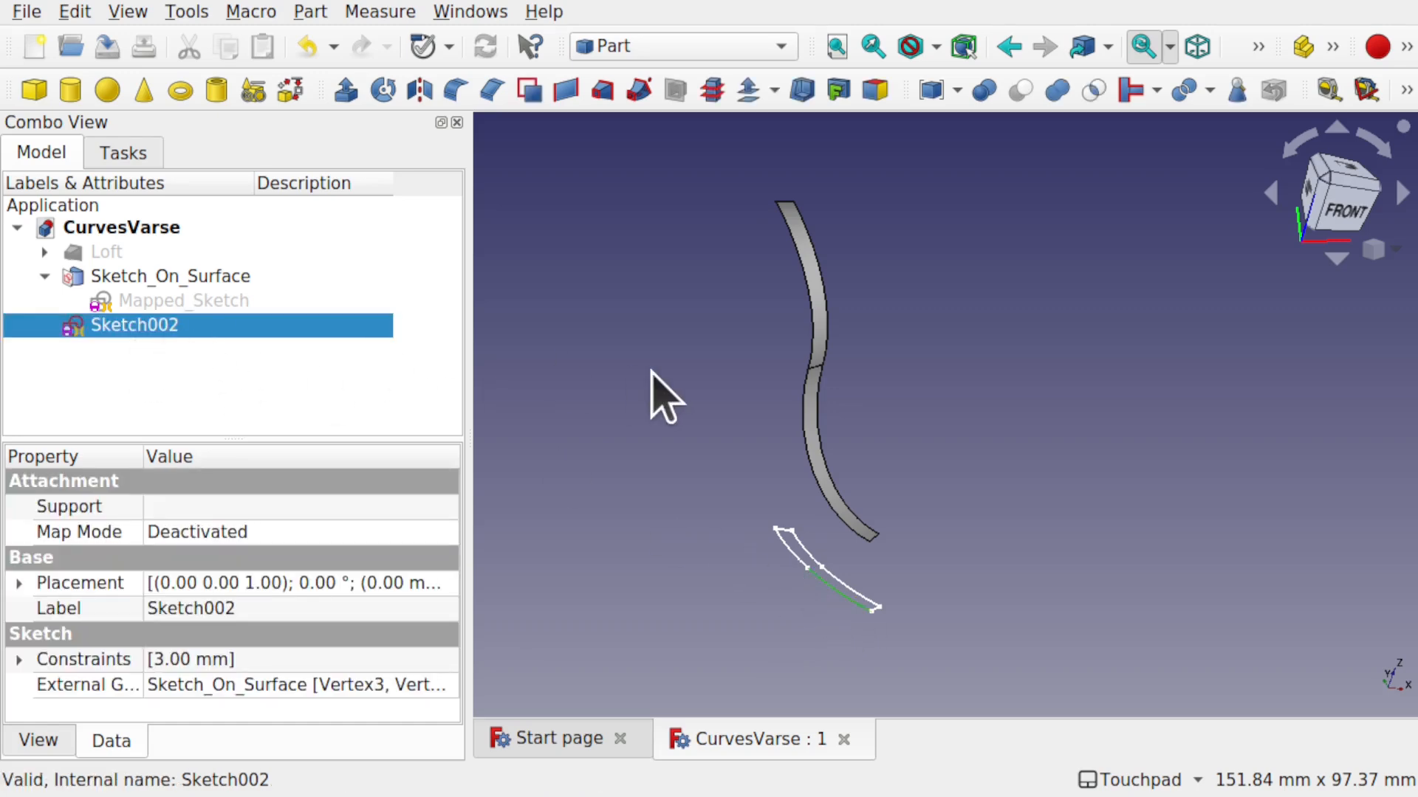
click(353, 96)
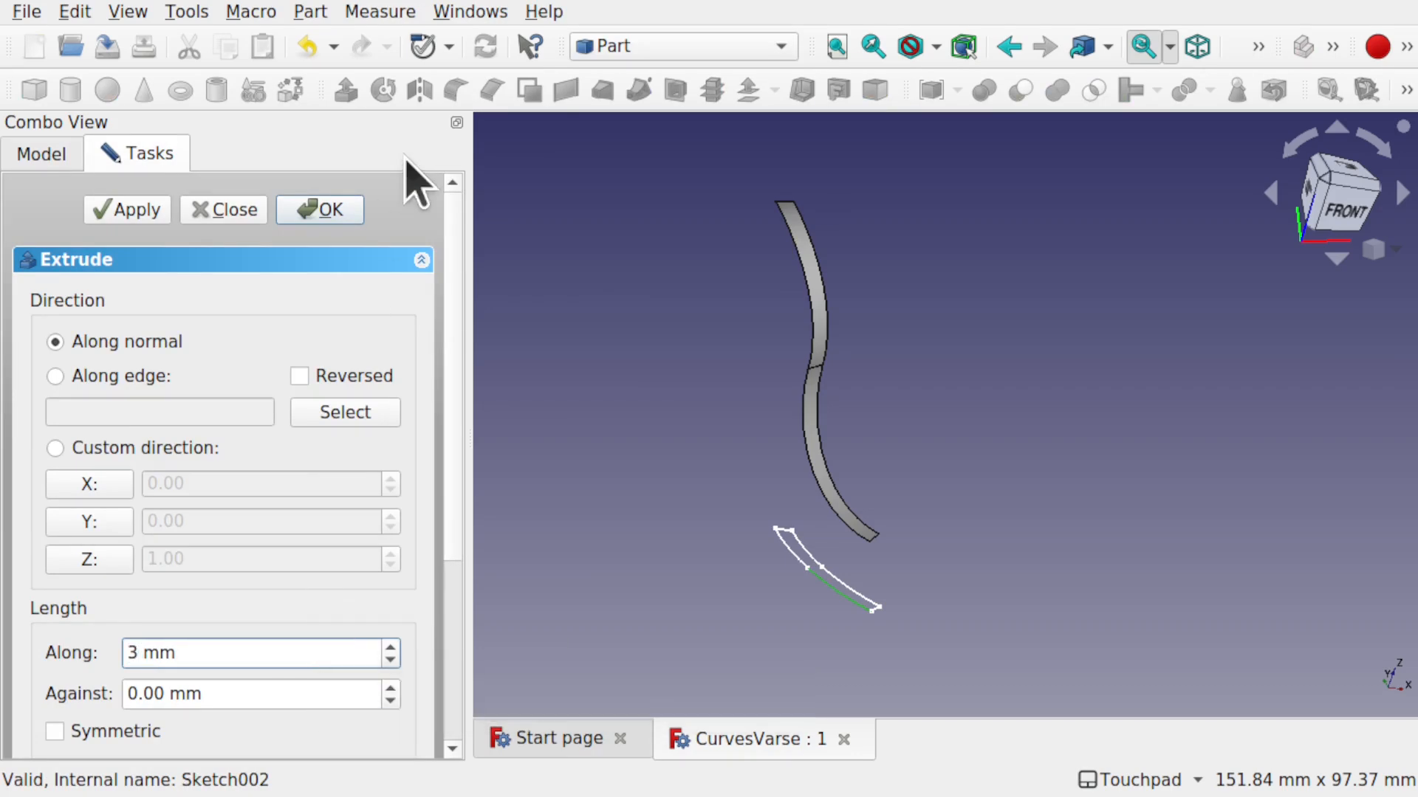
click(320, 212)
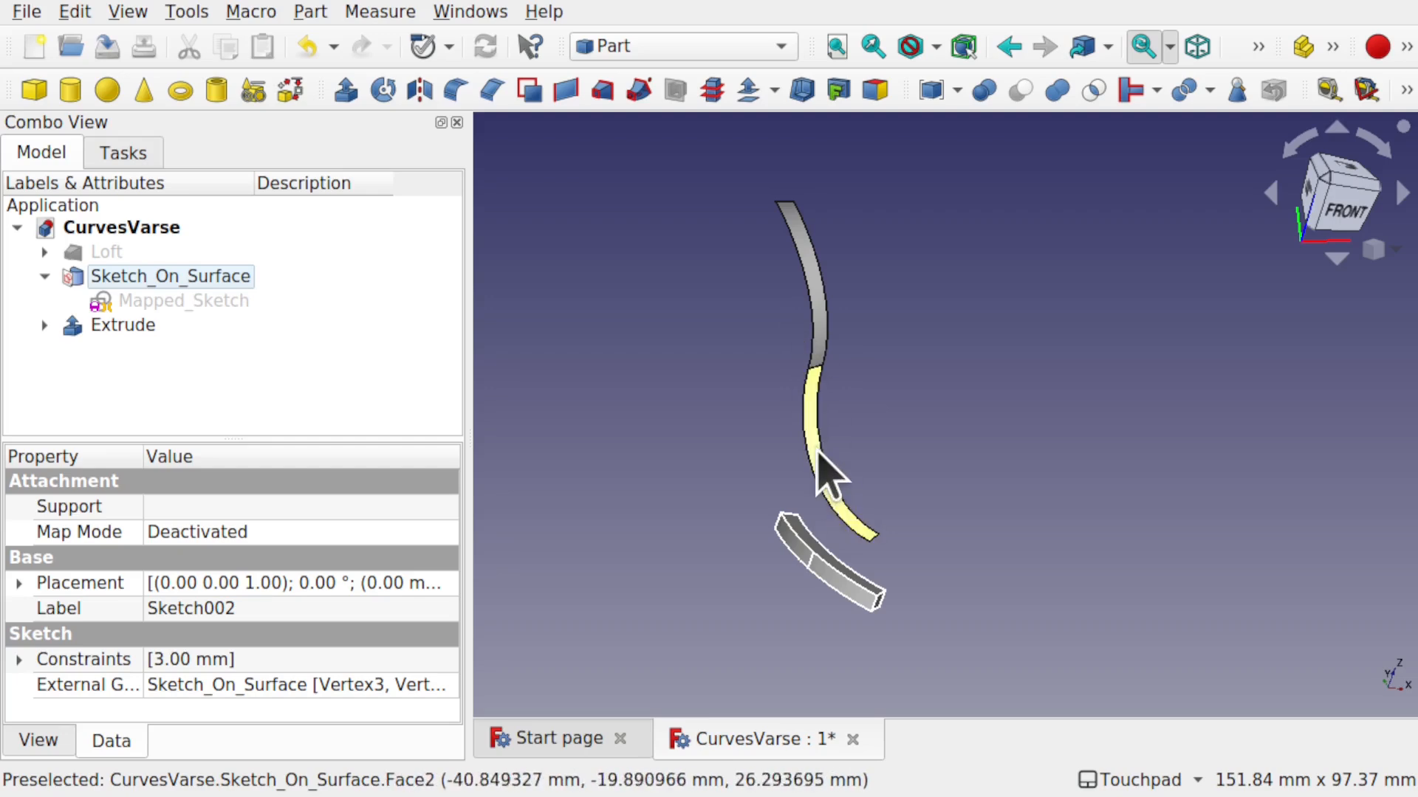
- Apply a 3D Offset of 3 mm to Sketch_On_Surface with Fill offset enabled
alt+drag(823, 477, 829, 355)
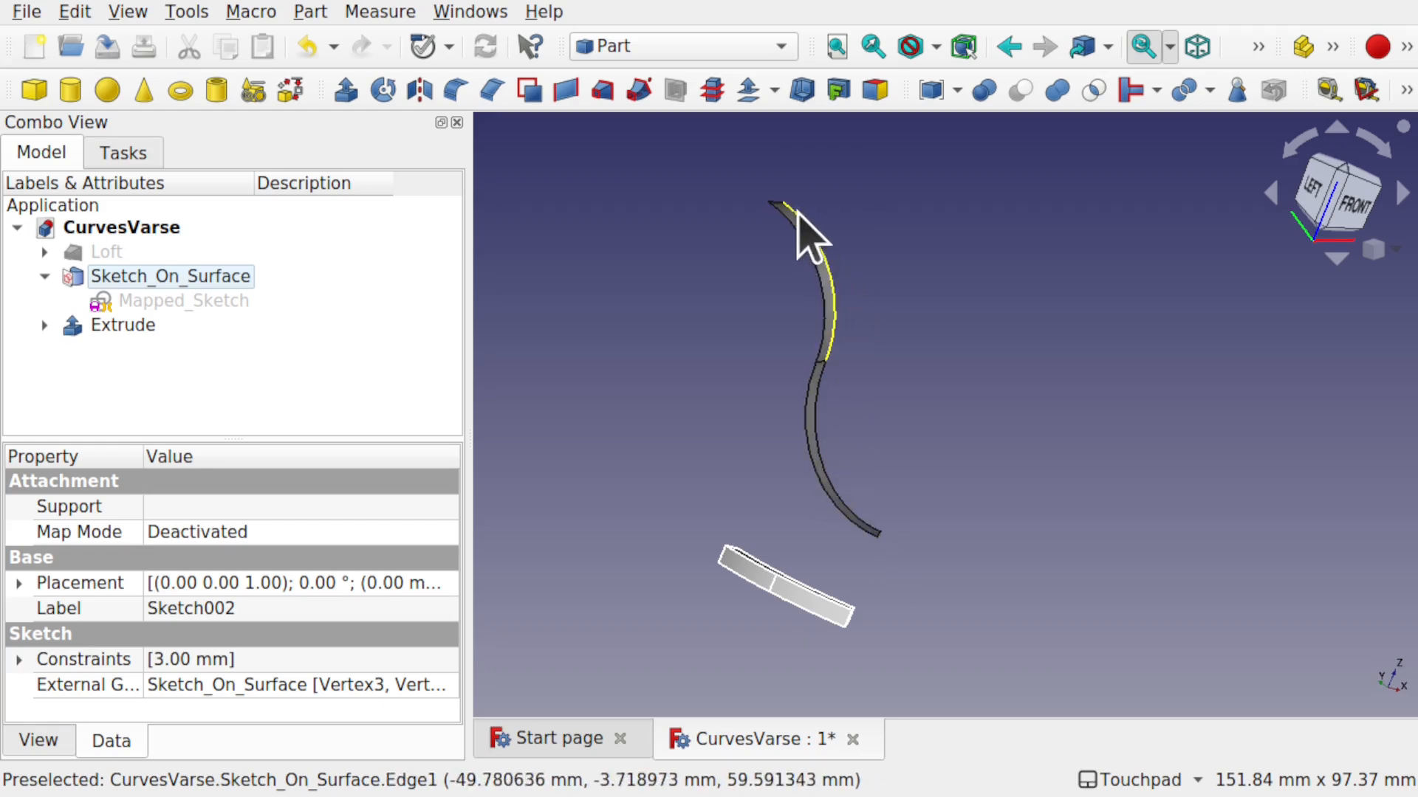
alt+drag(848, 525, 886, 525)
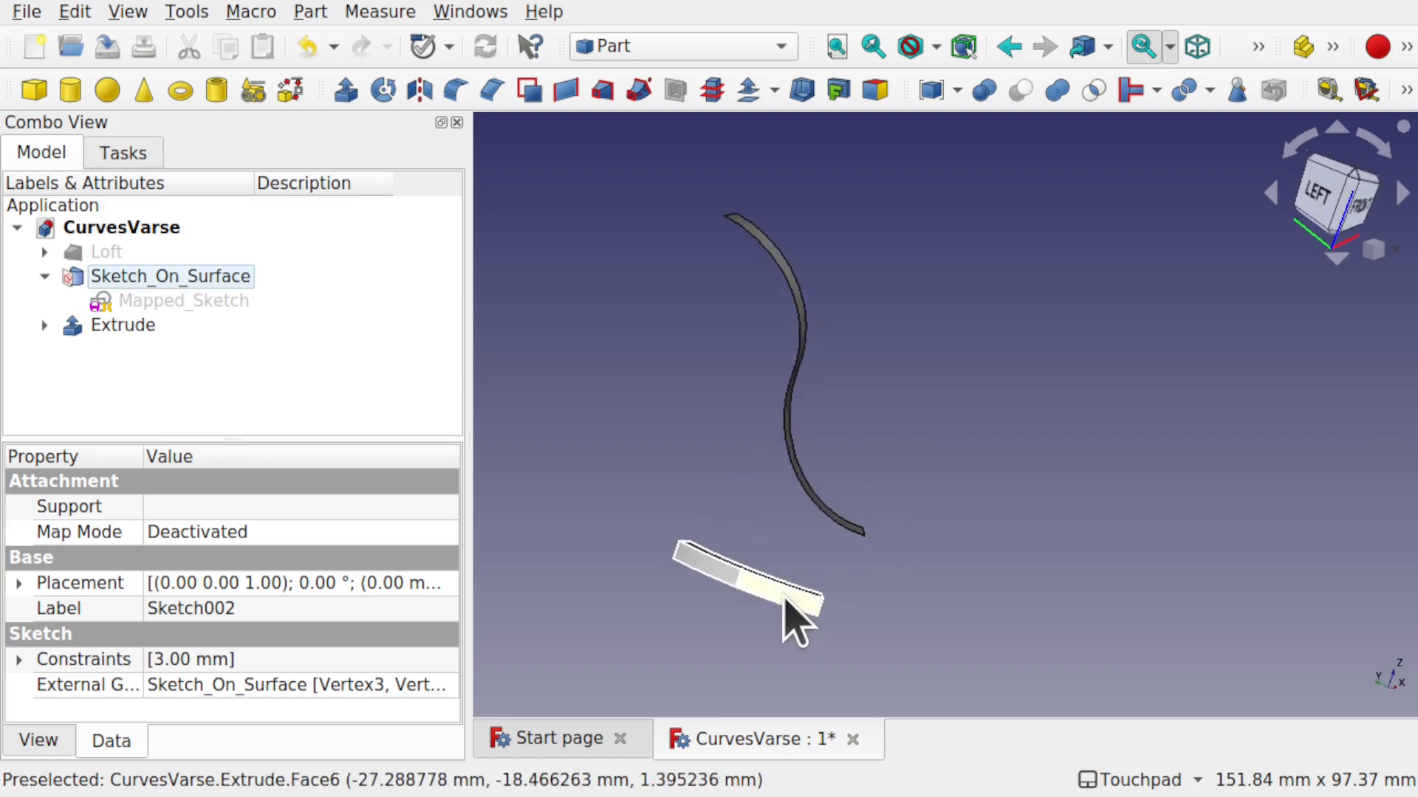
mouse_move(784, 583)
middle_down()
mouse_move(812, 510)
mouse_move(804, 545)
mouse_move(816, 517)
mouse_move(803, 532)
middle_up()
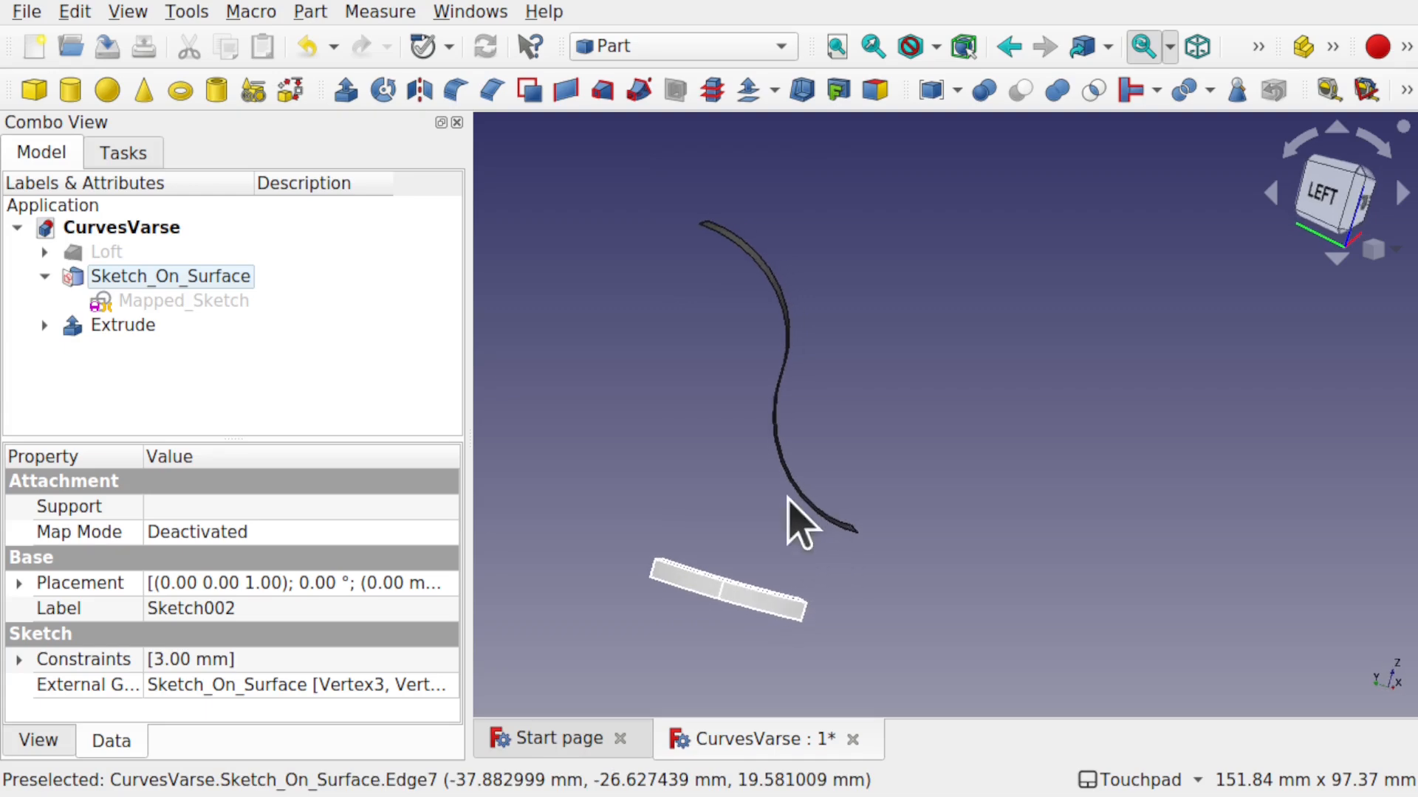
key(6)
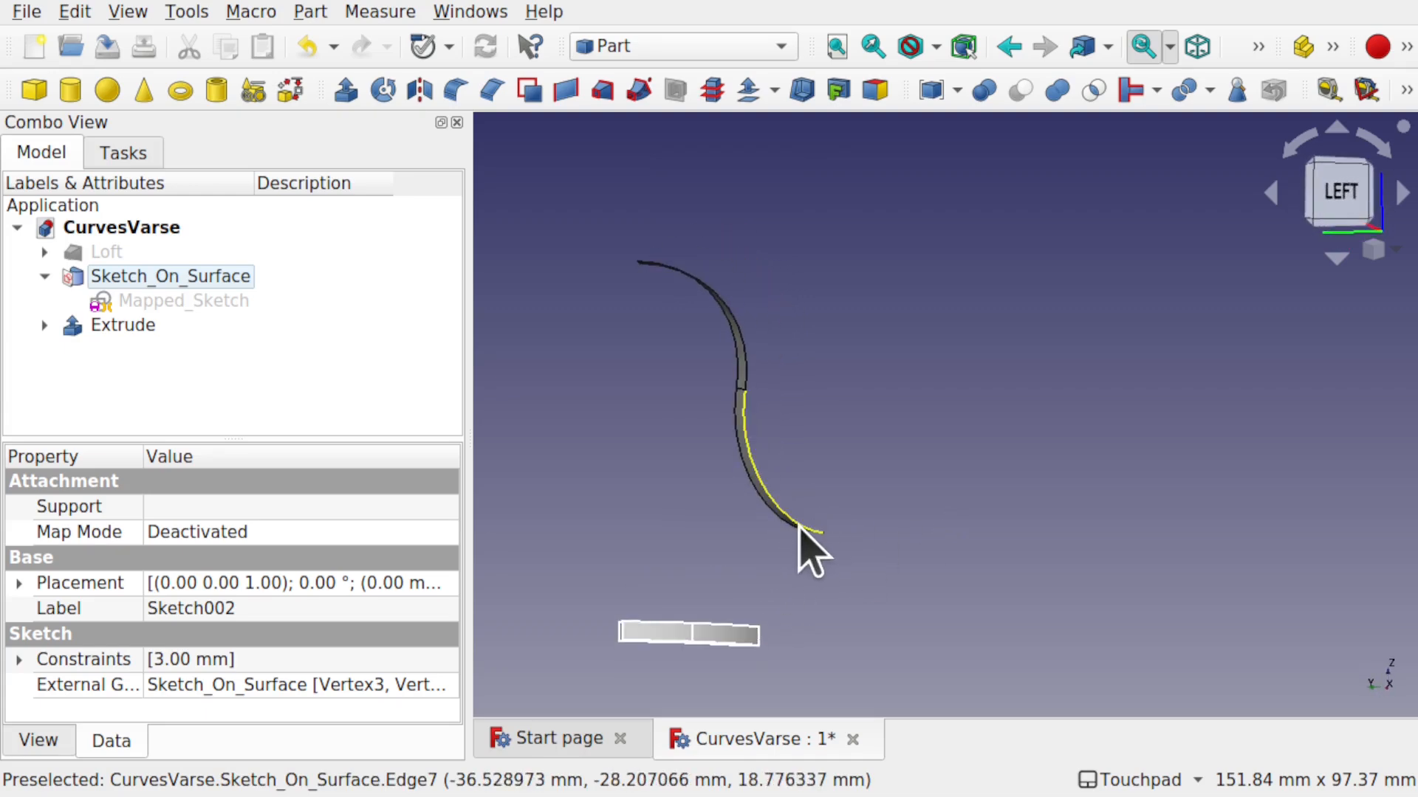
middle_drag(785, 547, 592, 532)
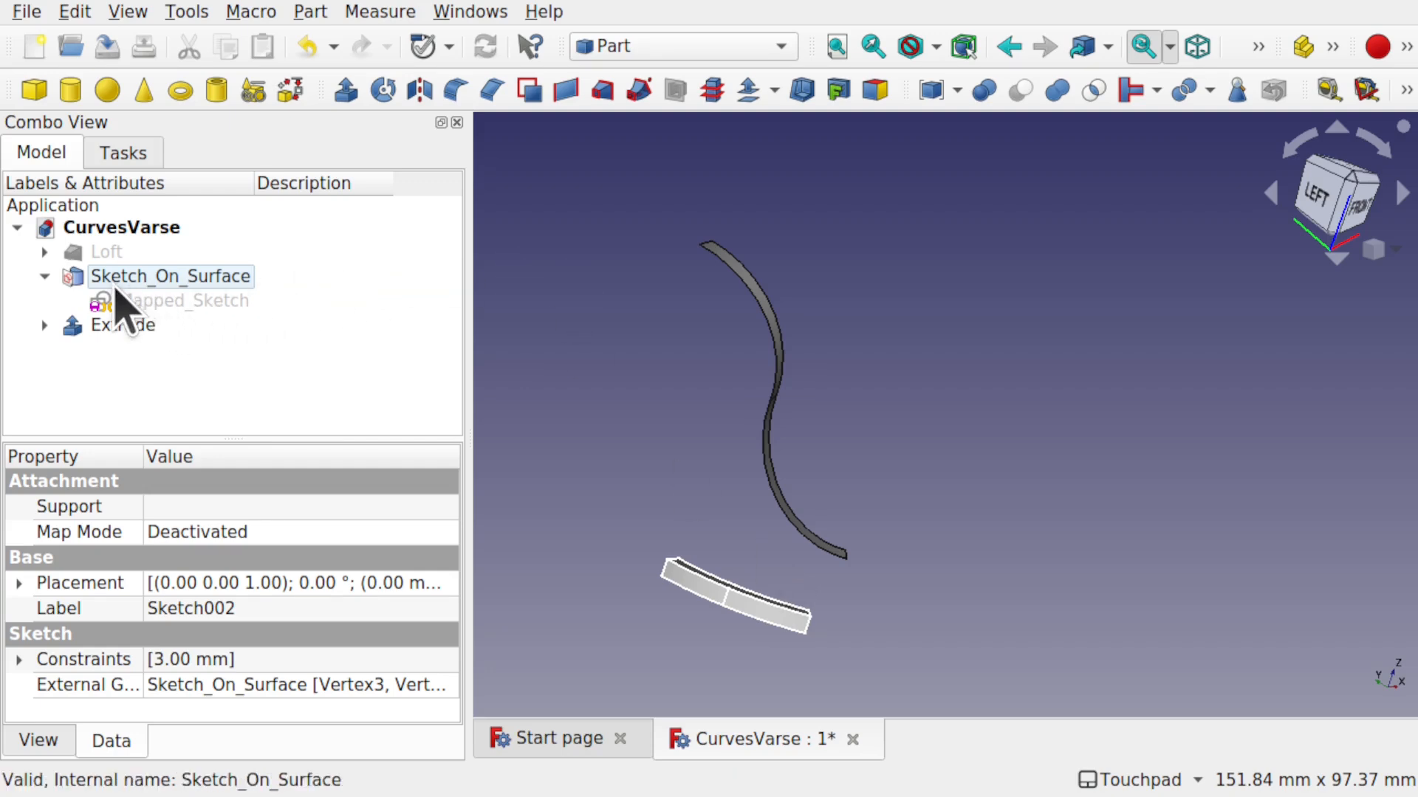
click(156, 278)
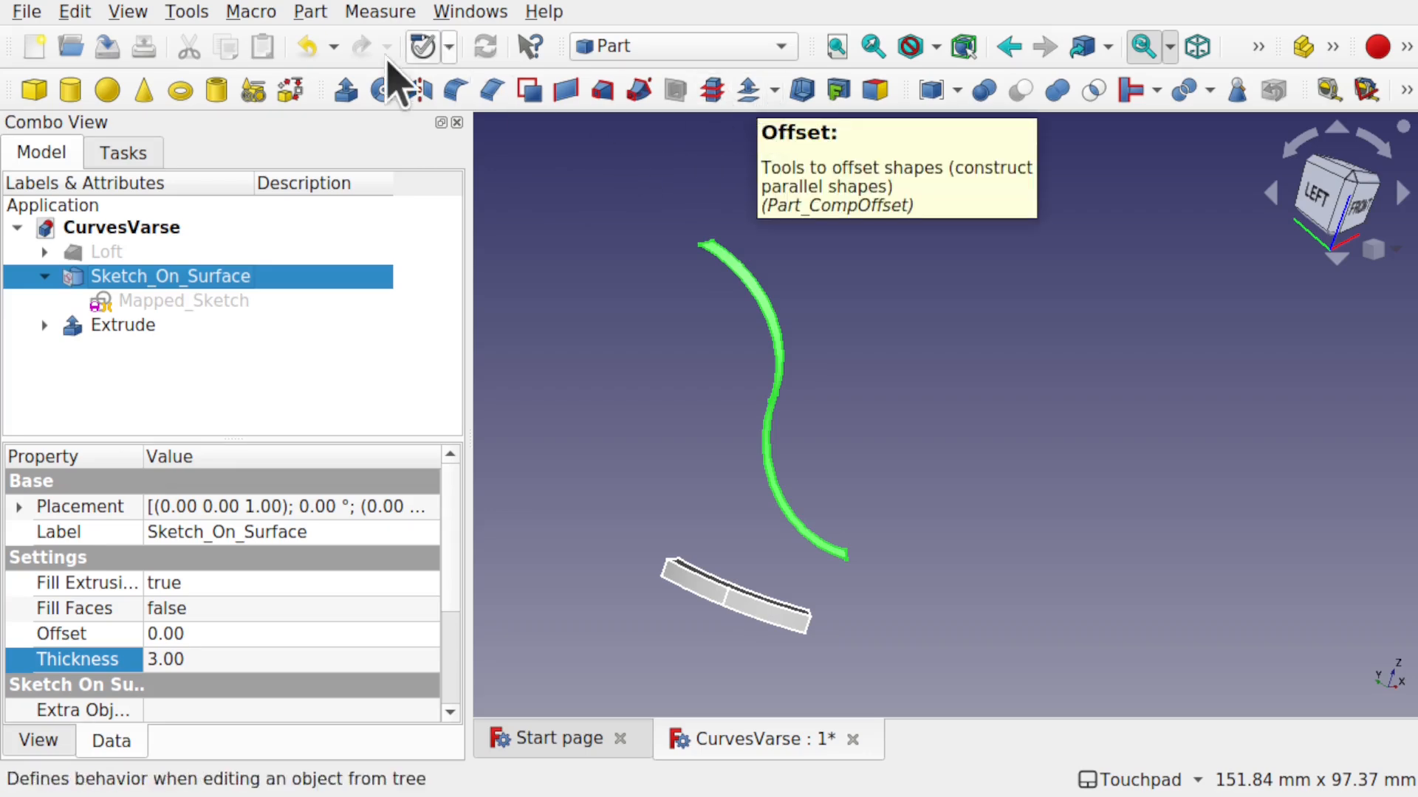
click(319, 13)
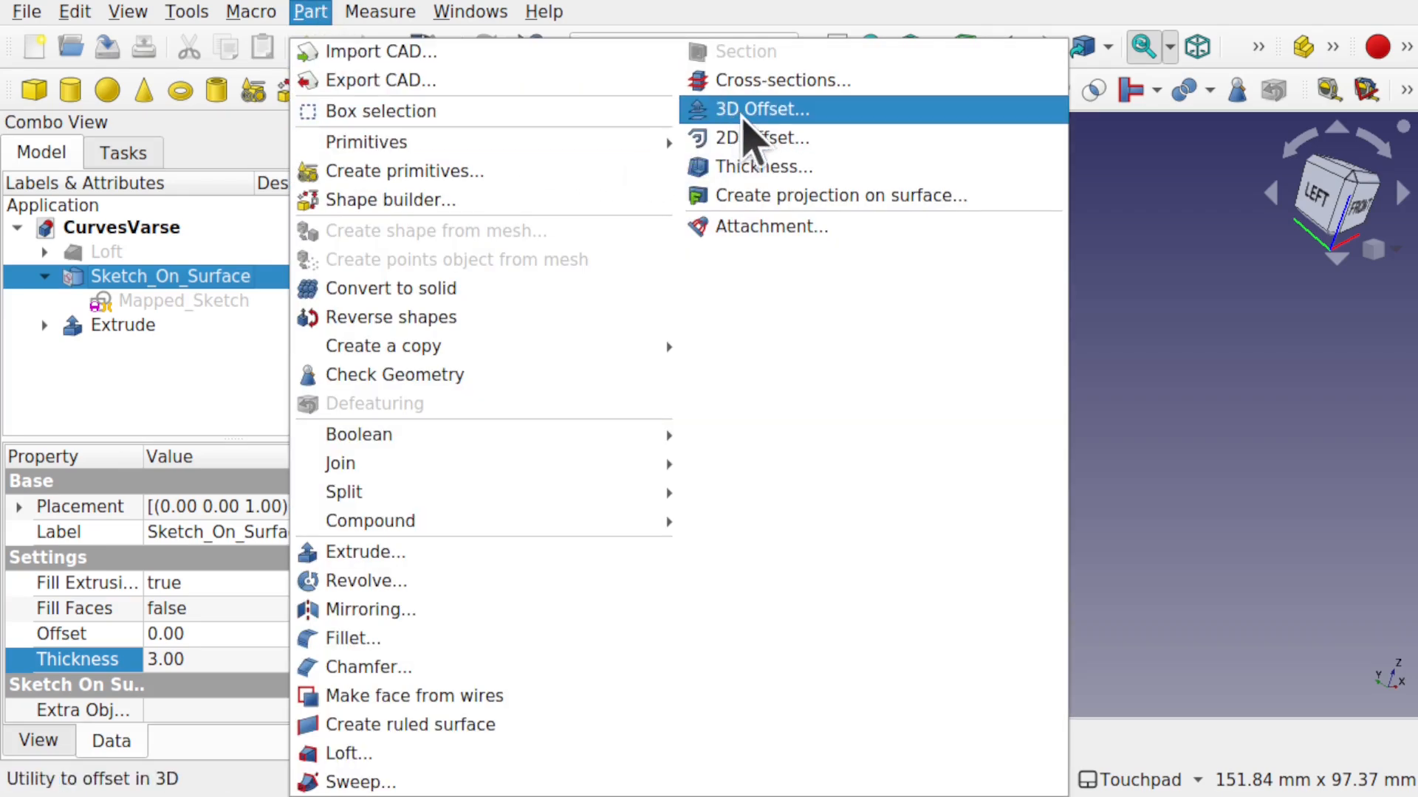
click(765, 114)
drag(782, 468, 844, 426)
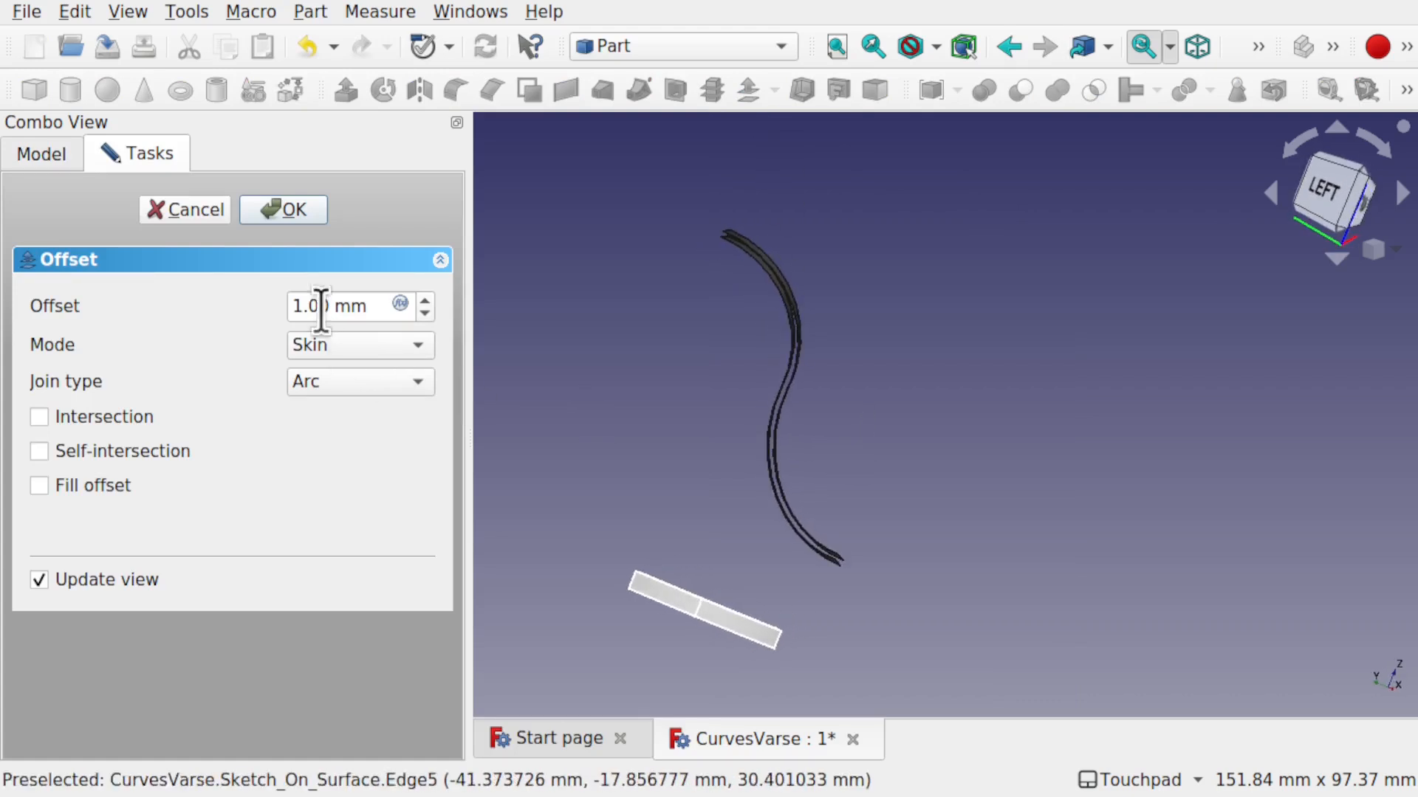
text(3)
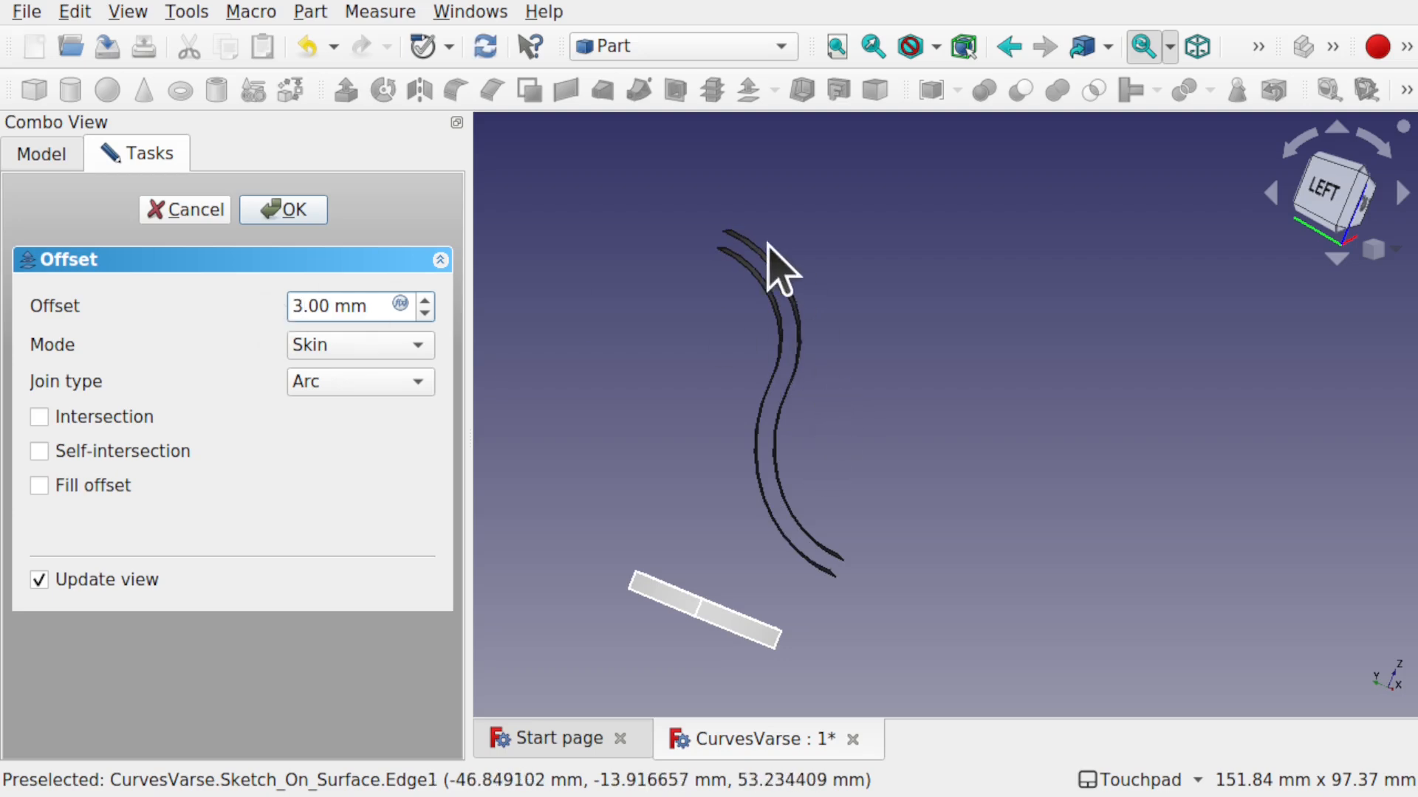
click(39, 486)
click(298, 203)
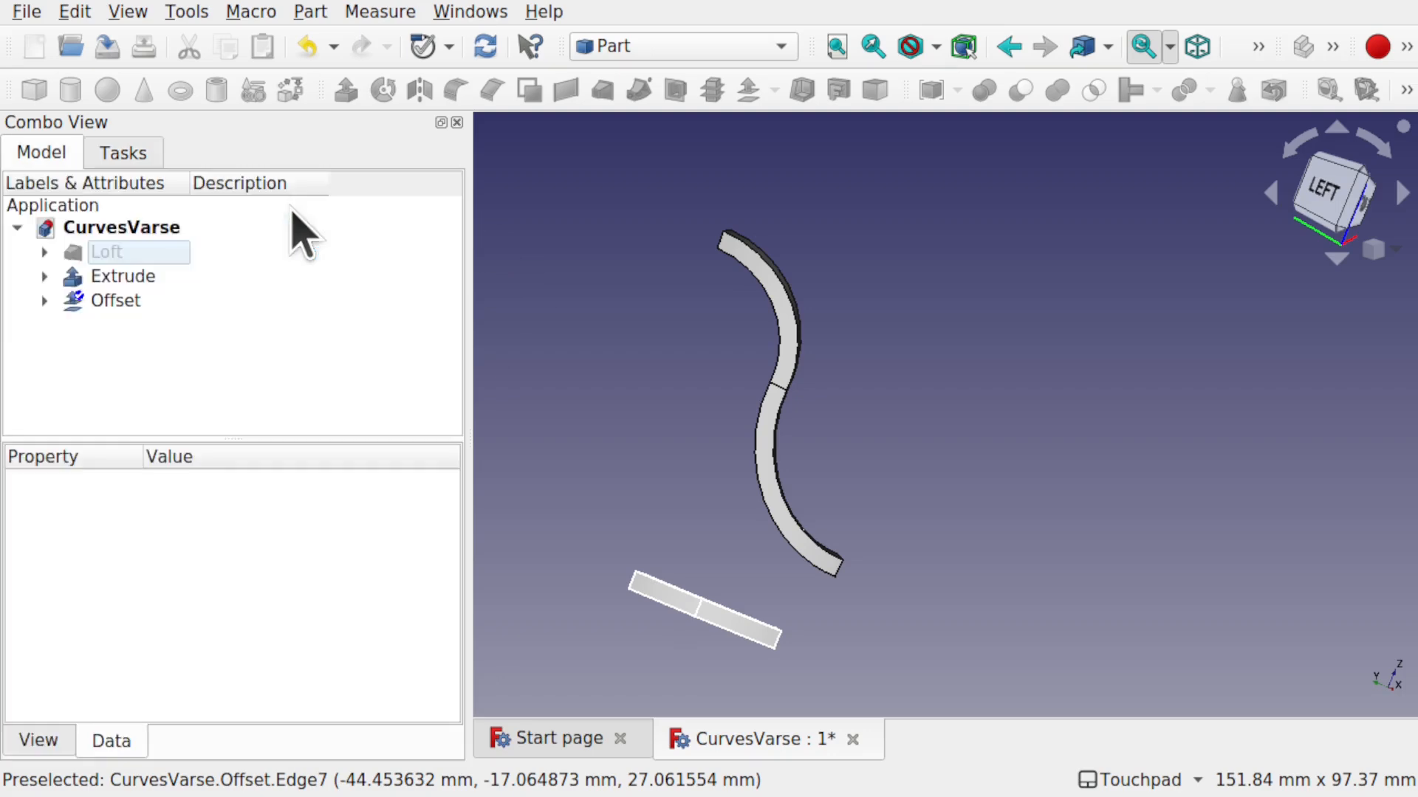
- Save the document and switch to the Curves workbench
alt+drag(828, 434, 731, 485)
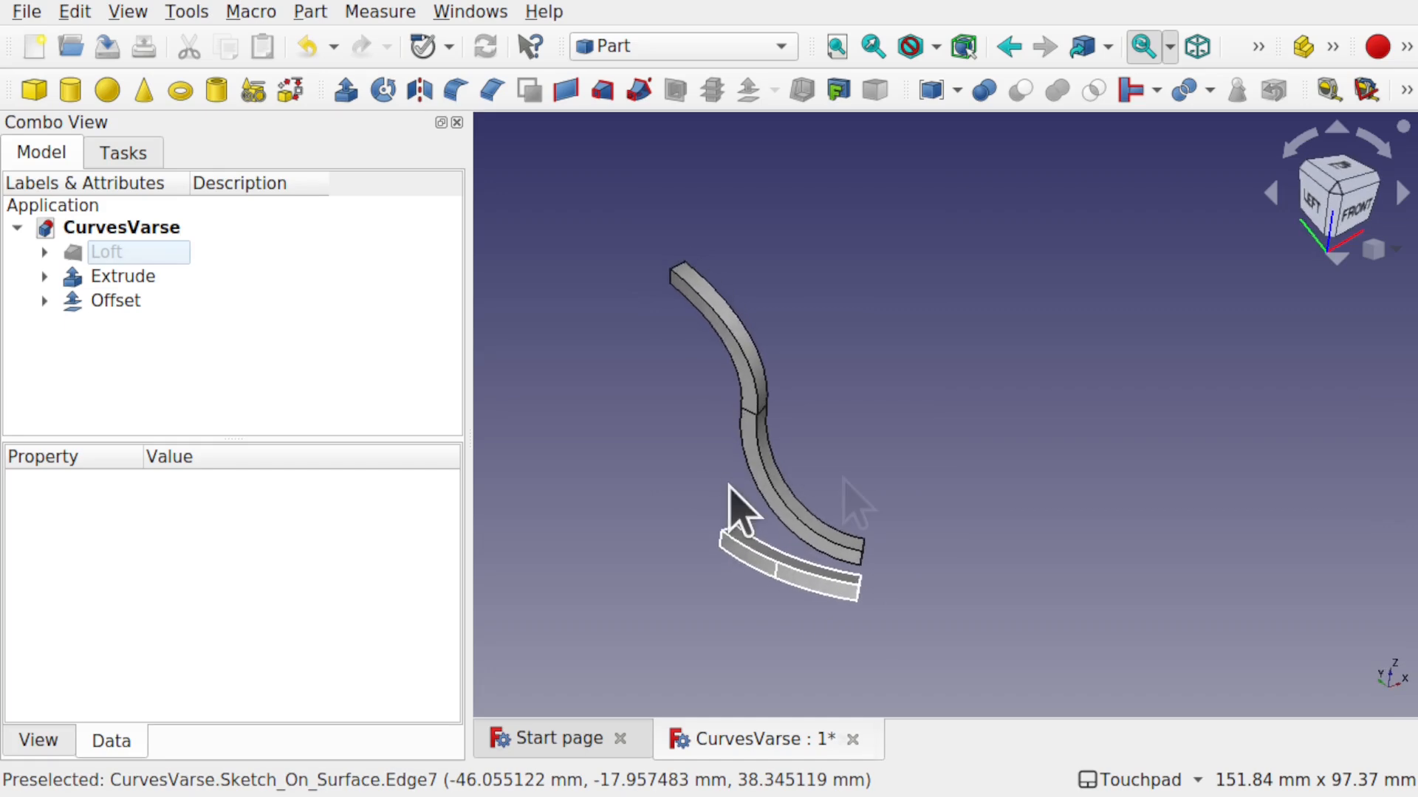
key(ctrl+s)
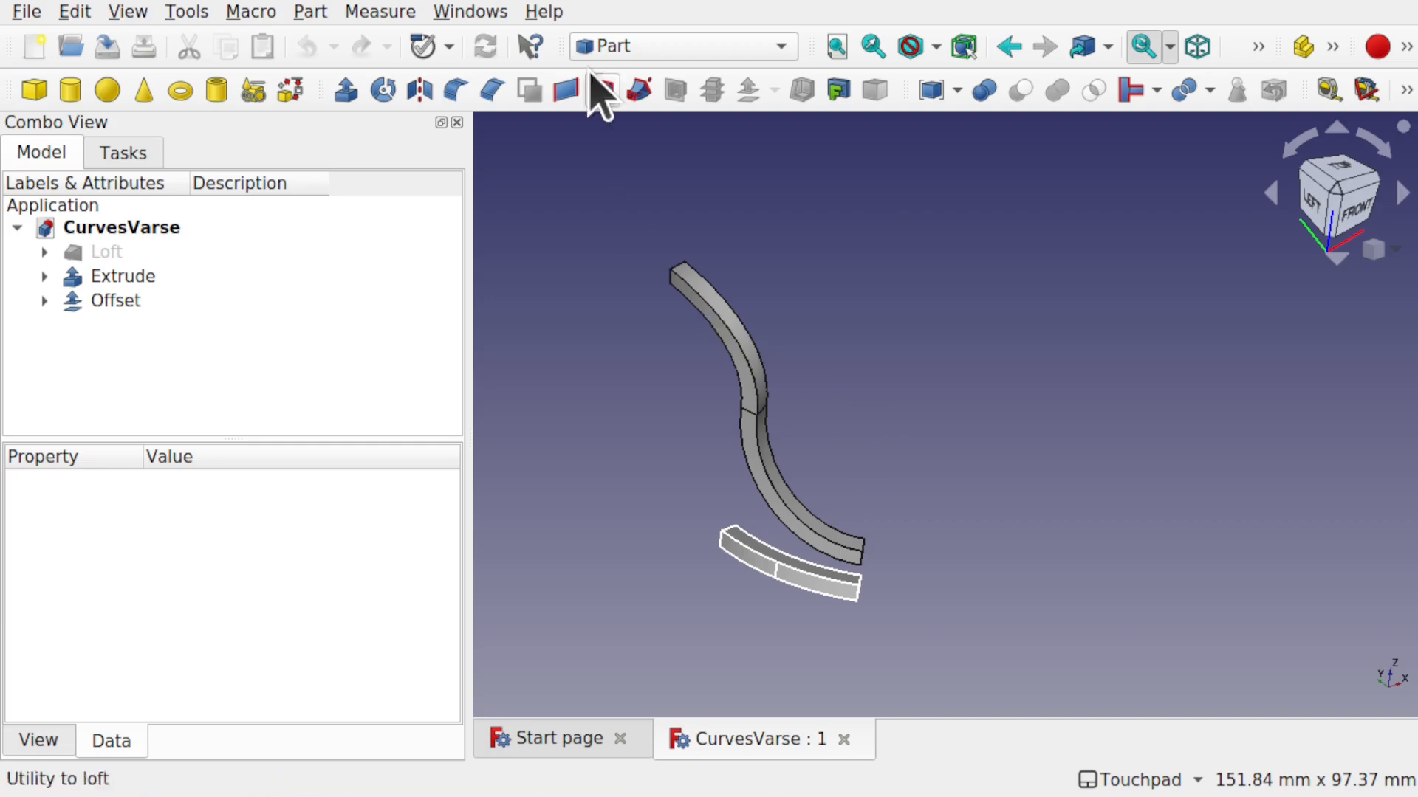
click(708, 46)
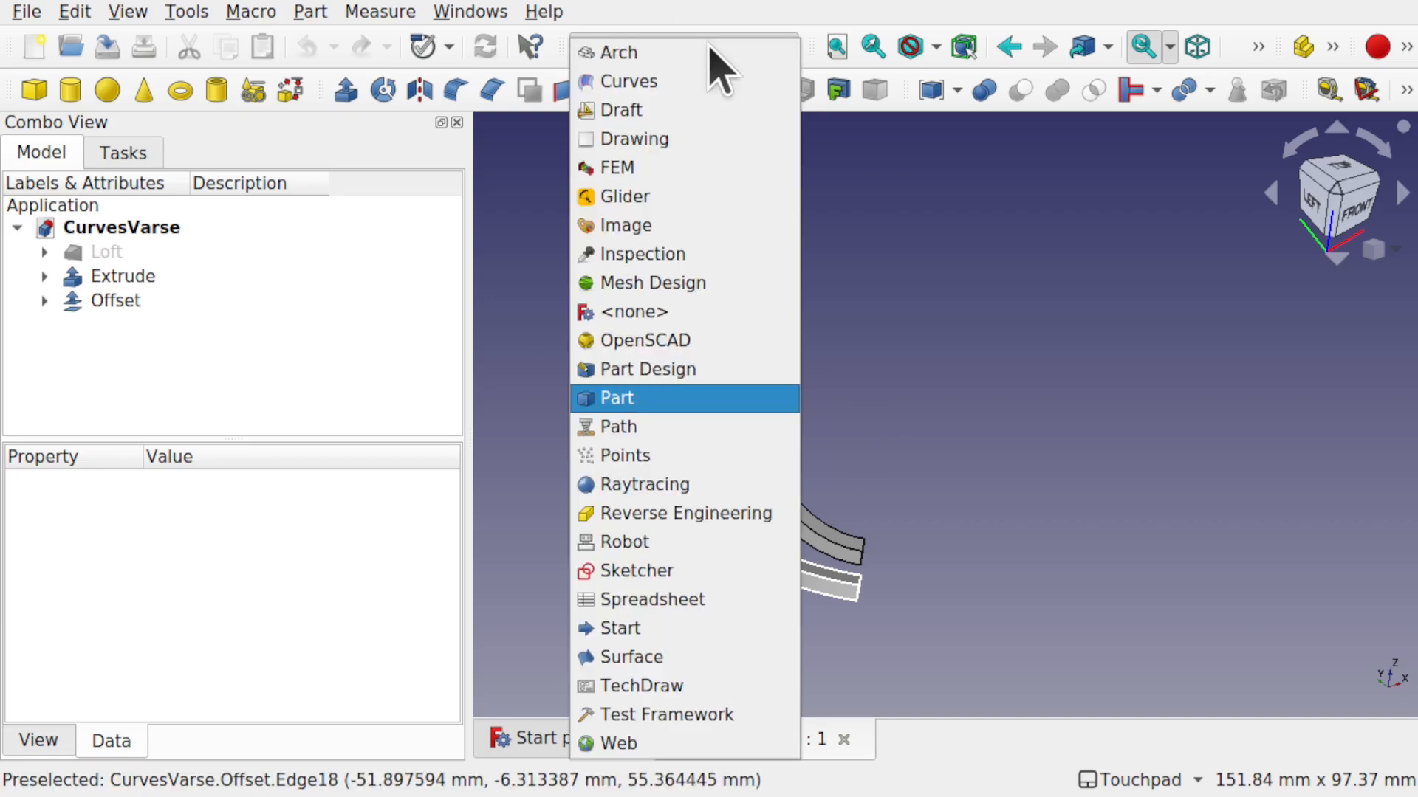
click(702, 82)
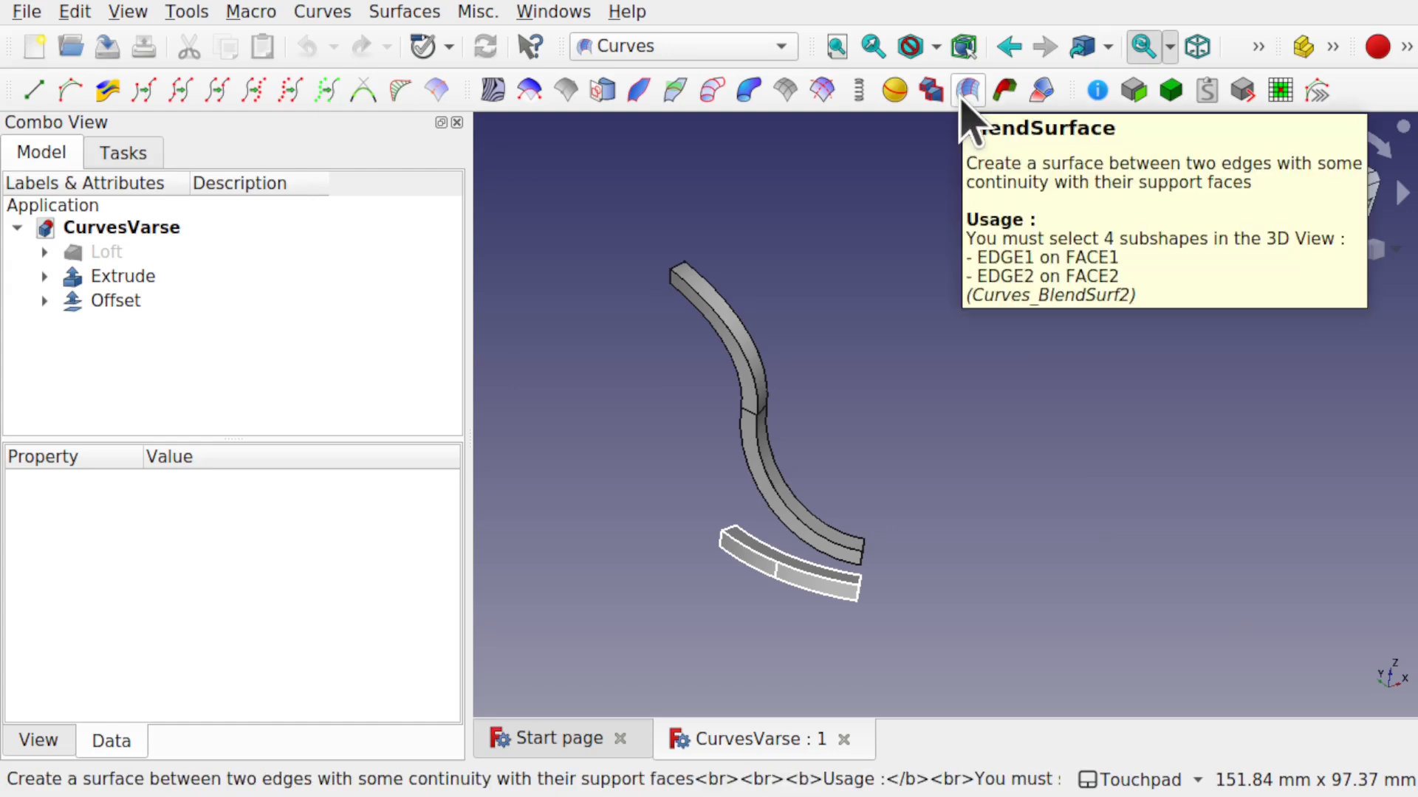
click(412, 12)
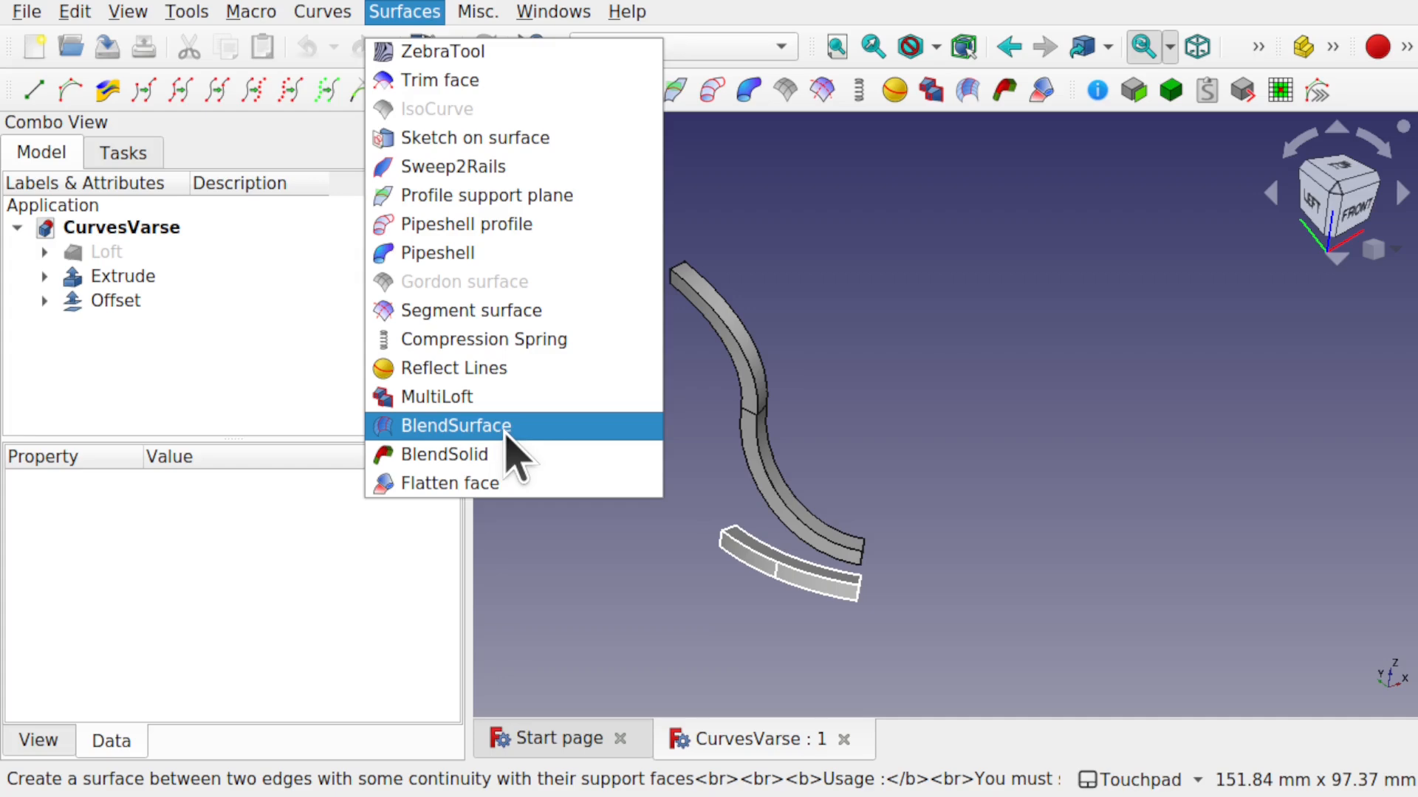
click(848, 456)
- Hide Sketch_On_Surface nested under Offset and clear the selection
alt+drag(824, 517, 562, 410)
alt+drag(893, 517, 867, 559)
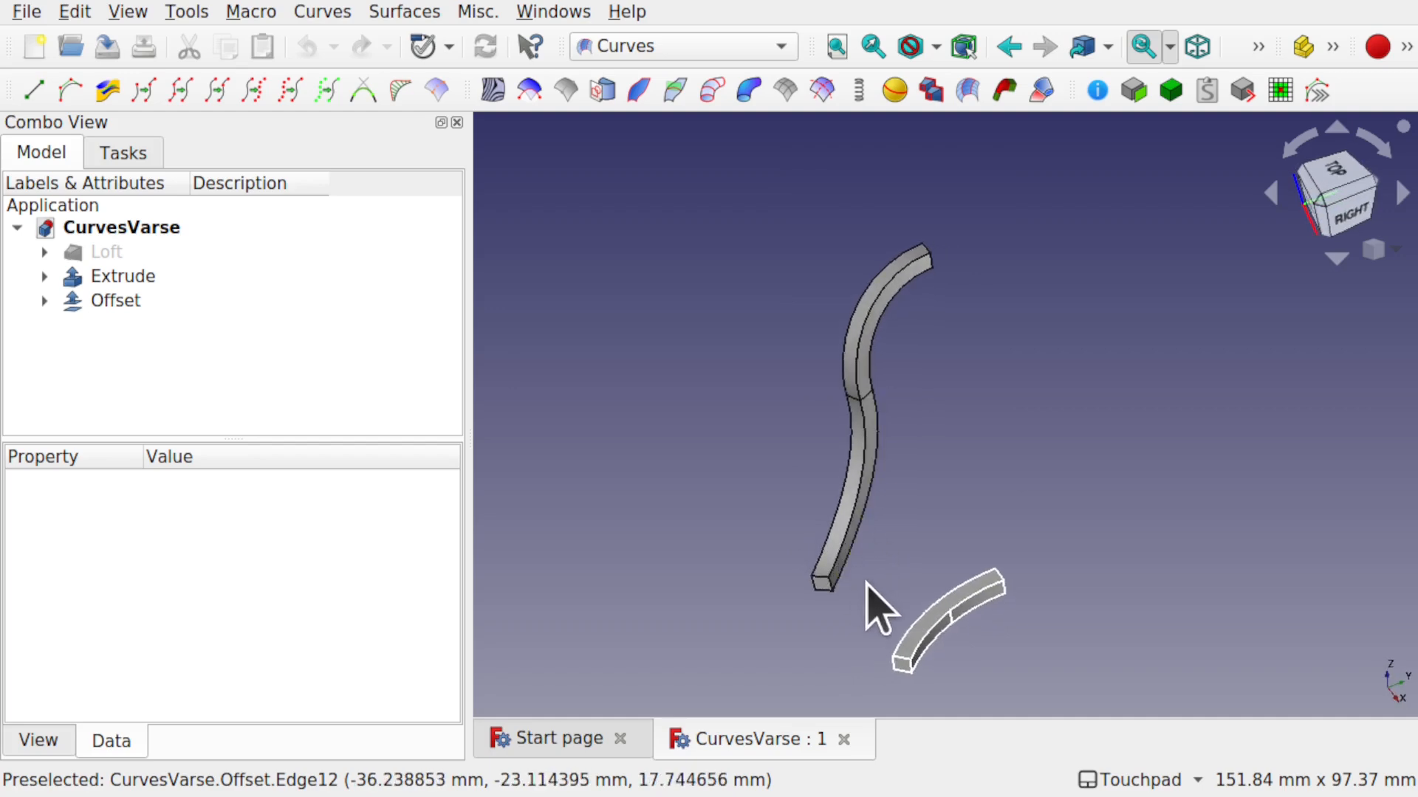
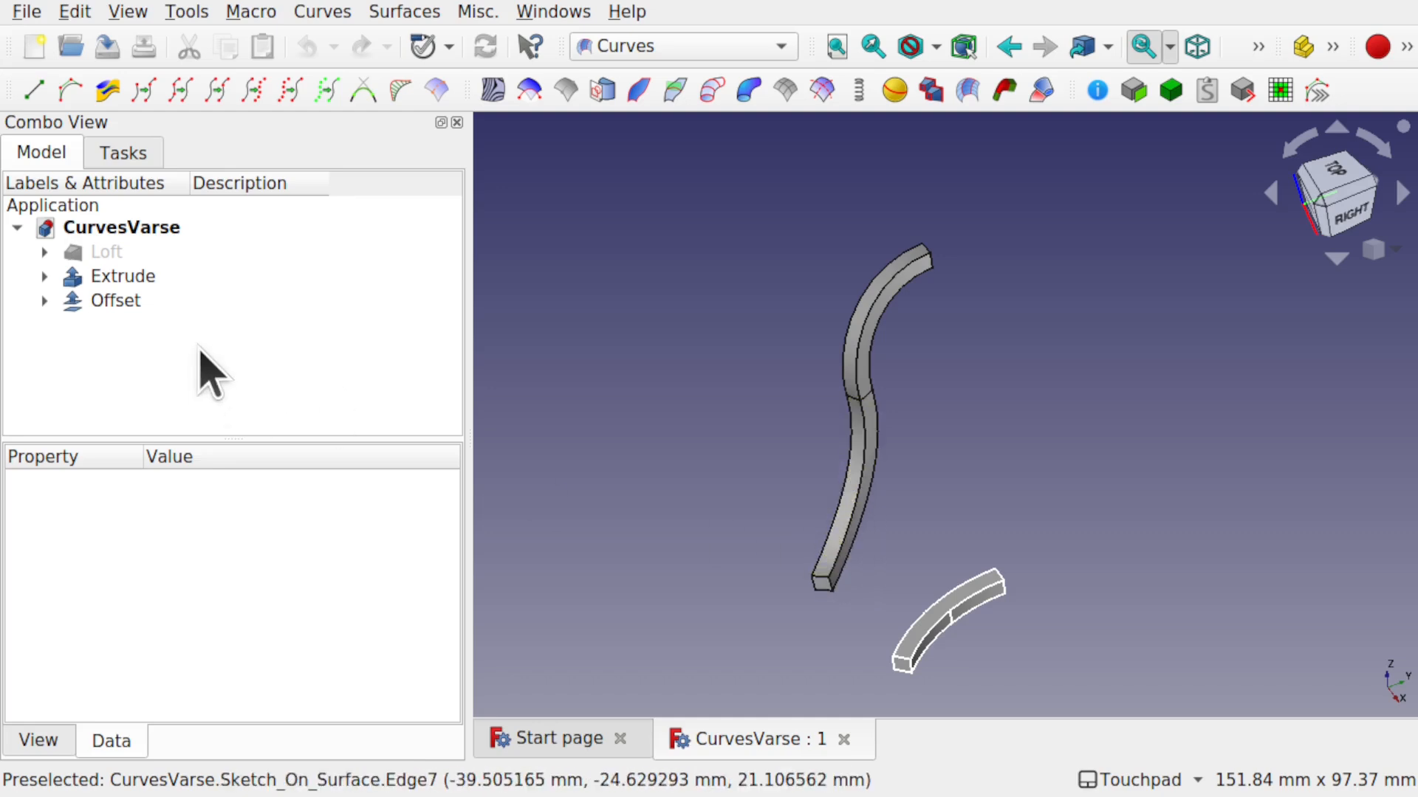
click(45, 301)
click(211, 325)
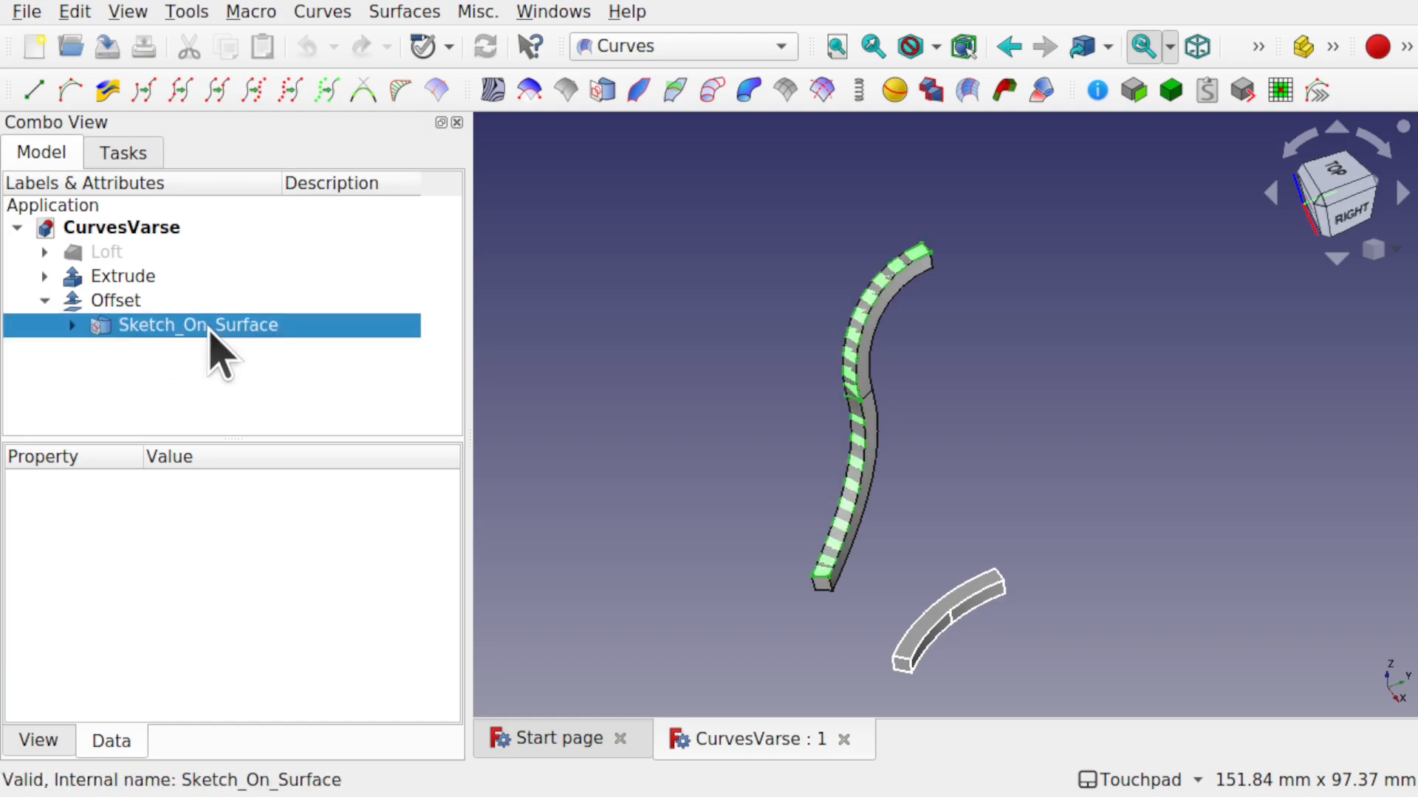
key(space)
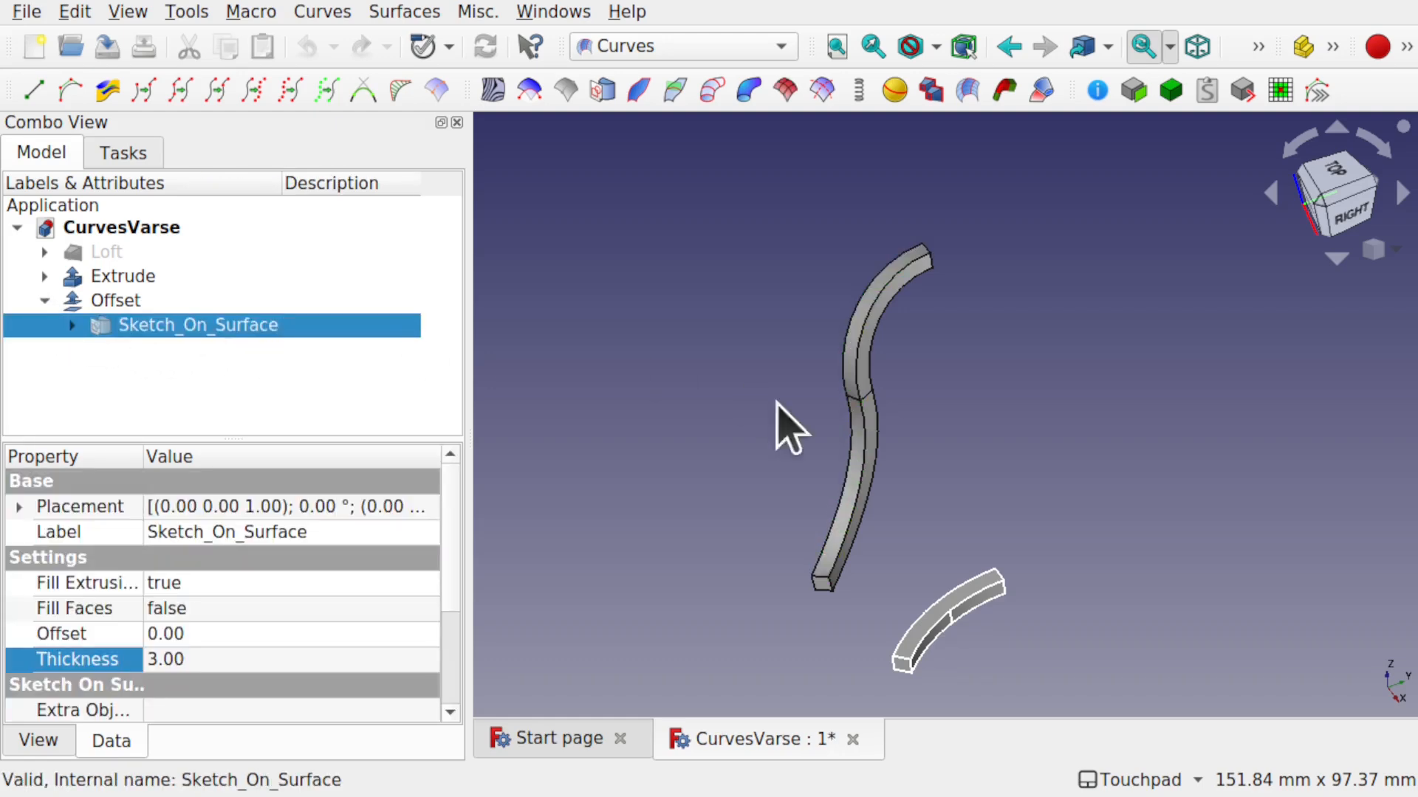
click(766, 517)
- Create a Blend Surface from the lower S-curve segment's face and edge to the matching inner face and edge of the arc band
shift+drag(765, 566, 901, 529)
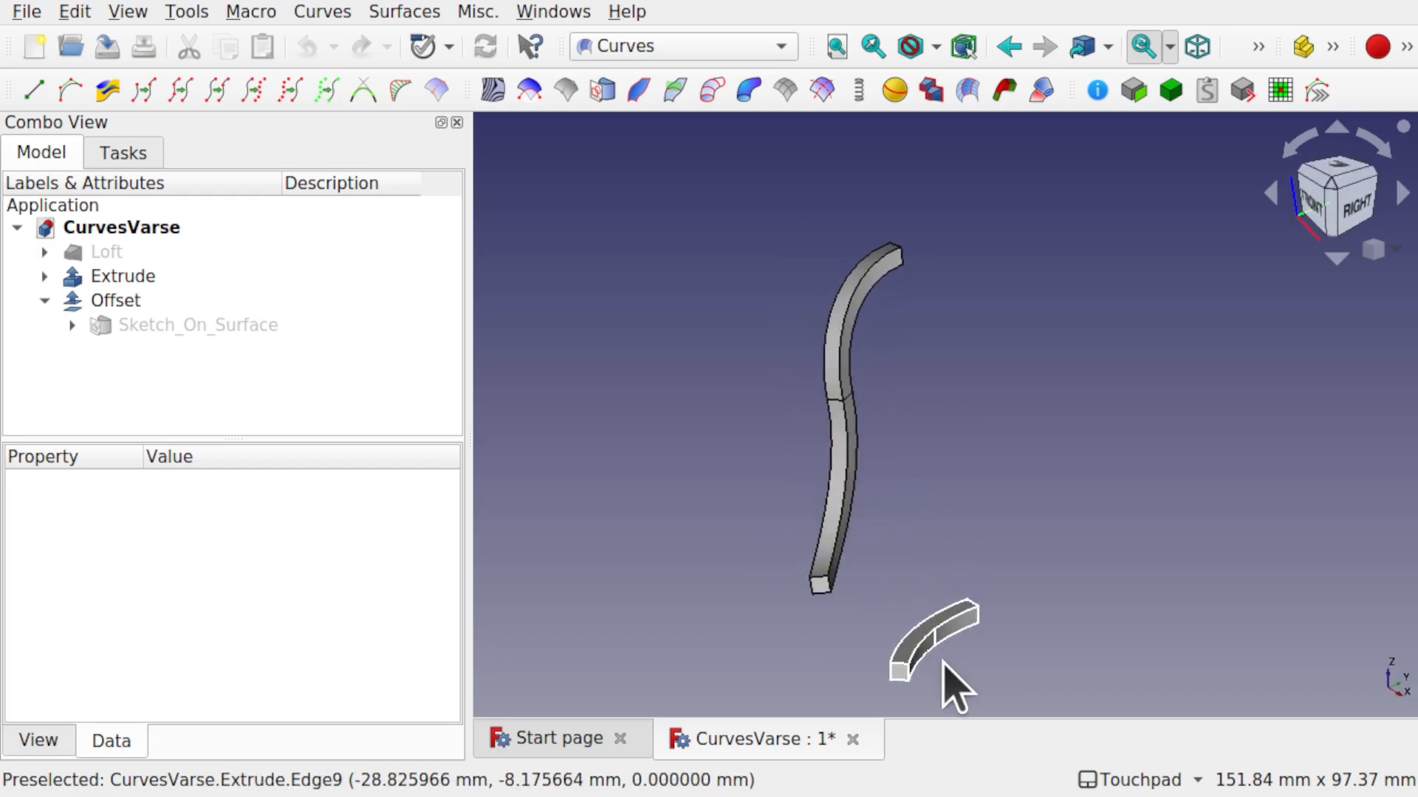
click(834, 572)
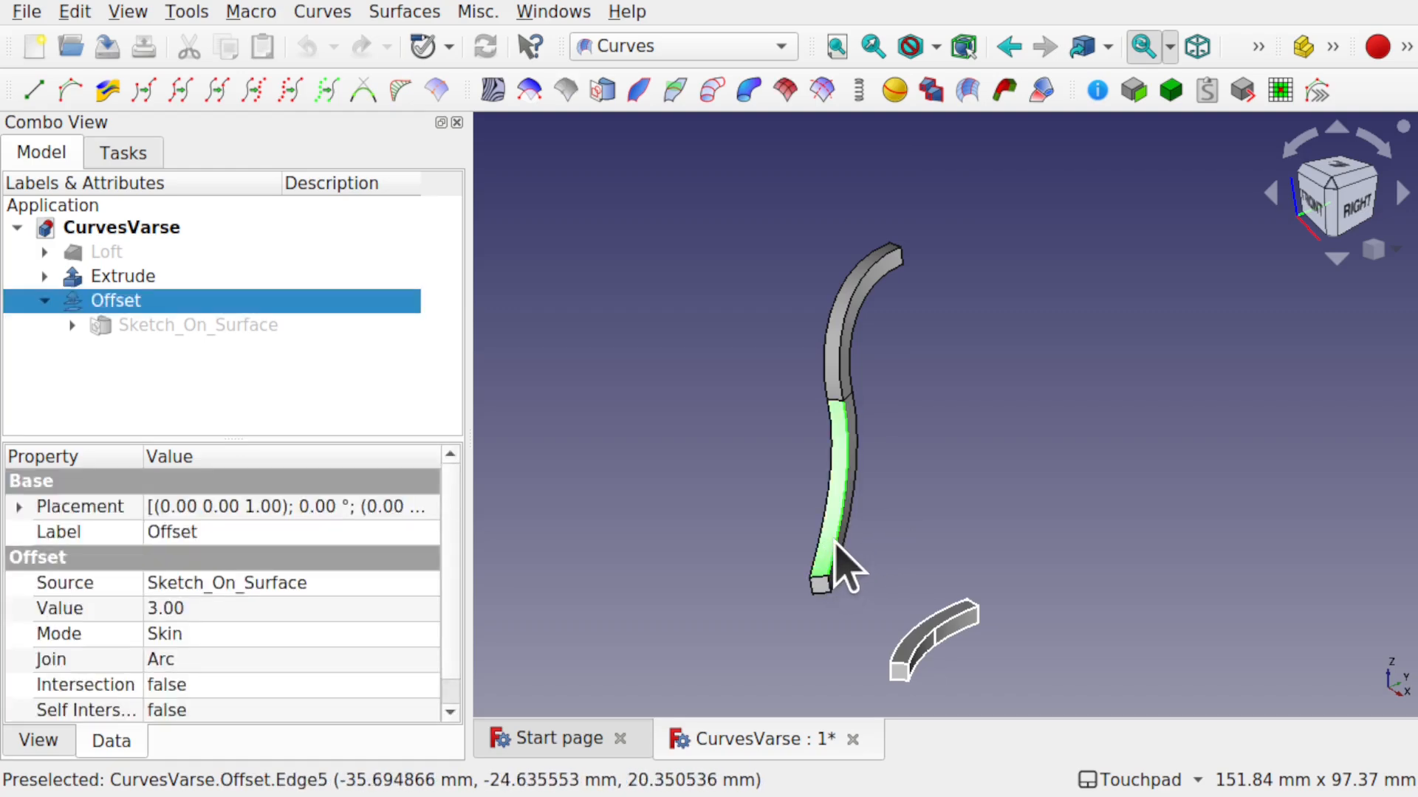
shift+drag(948, 614, 783, 594)
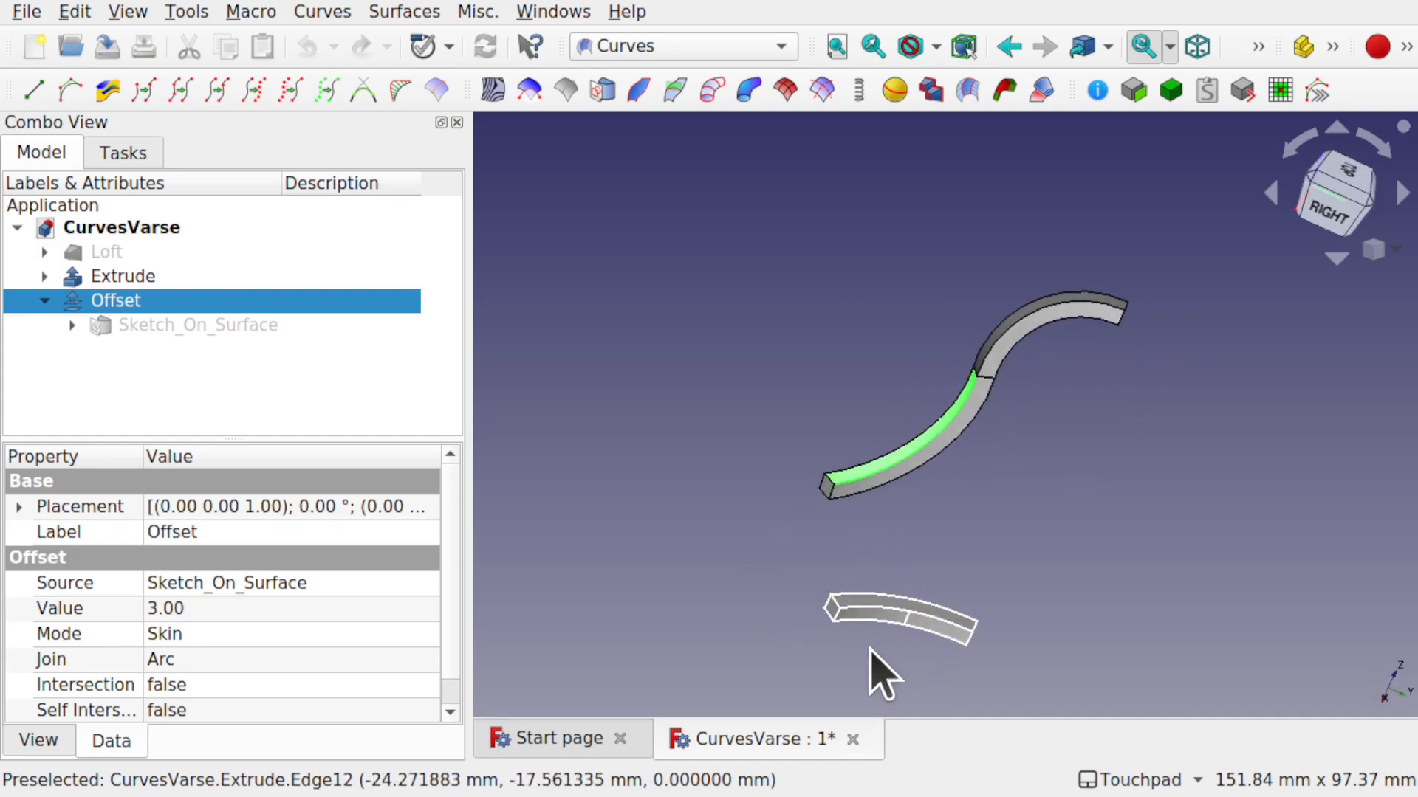
ctrl+click(877, 610)
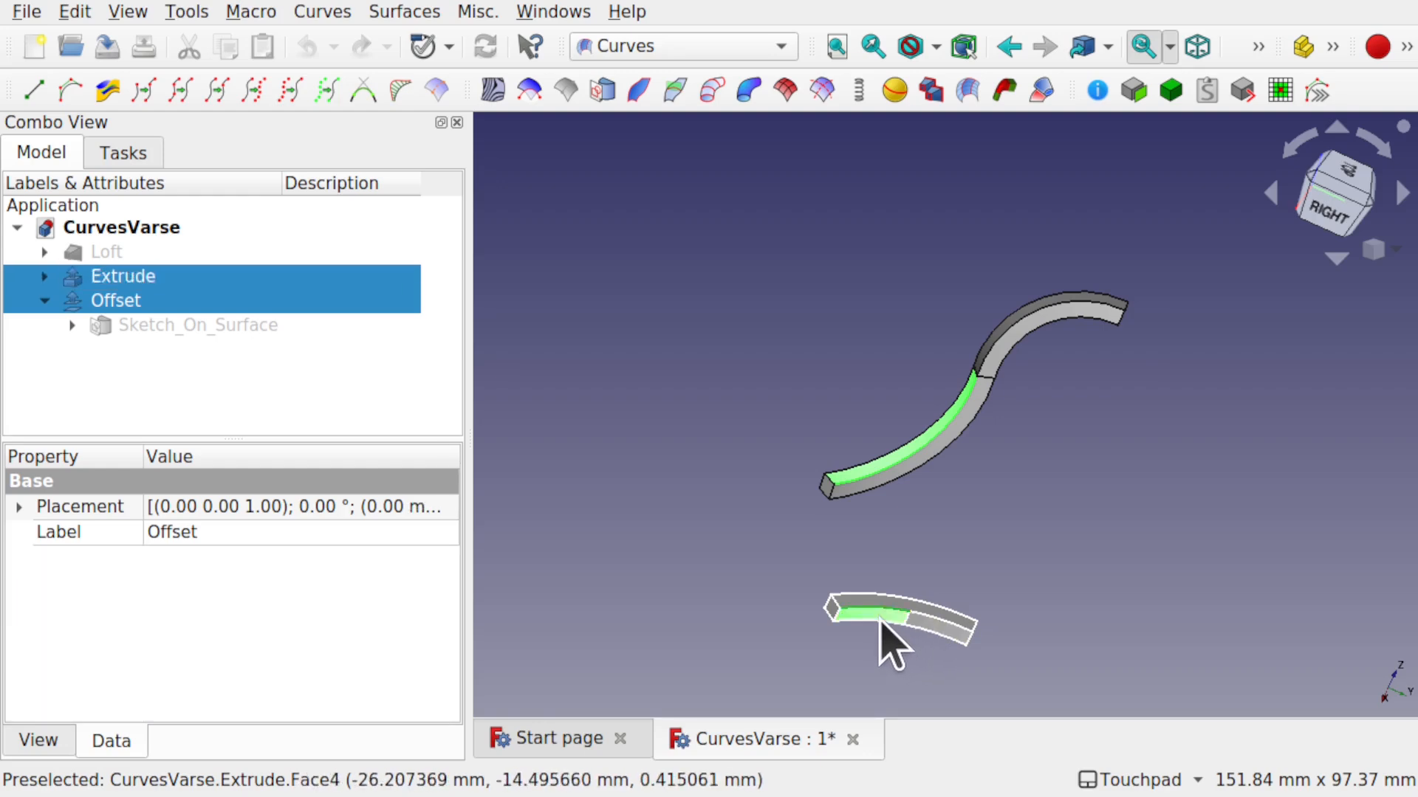
click(968, 90)
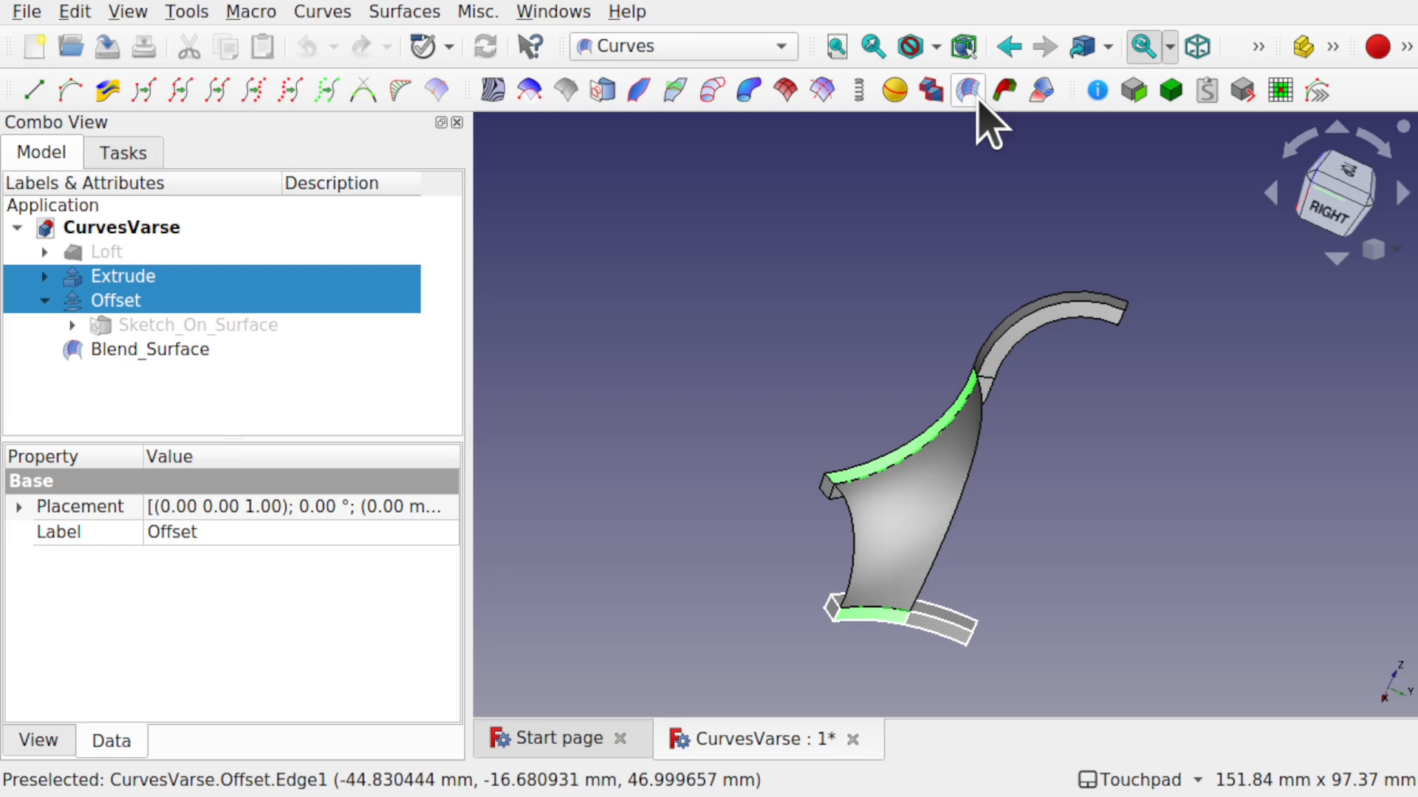
- Create a second Blend Surface joining the upper S-curve segment of Offset to the other inner segment of the arc band
mouse_move(950, 522)
alt+mouse_down()
mouse_move(1187, 433)
mouse_move(1111, 392)
mouse_move(919, 468)
mouse_move(968, 573)
mouse_move(984, 569)
mouse_move(952, 540)
alt+mouse_up()
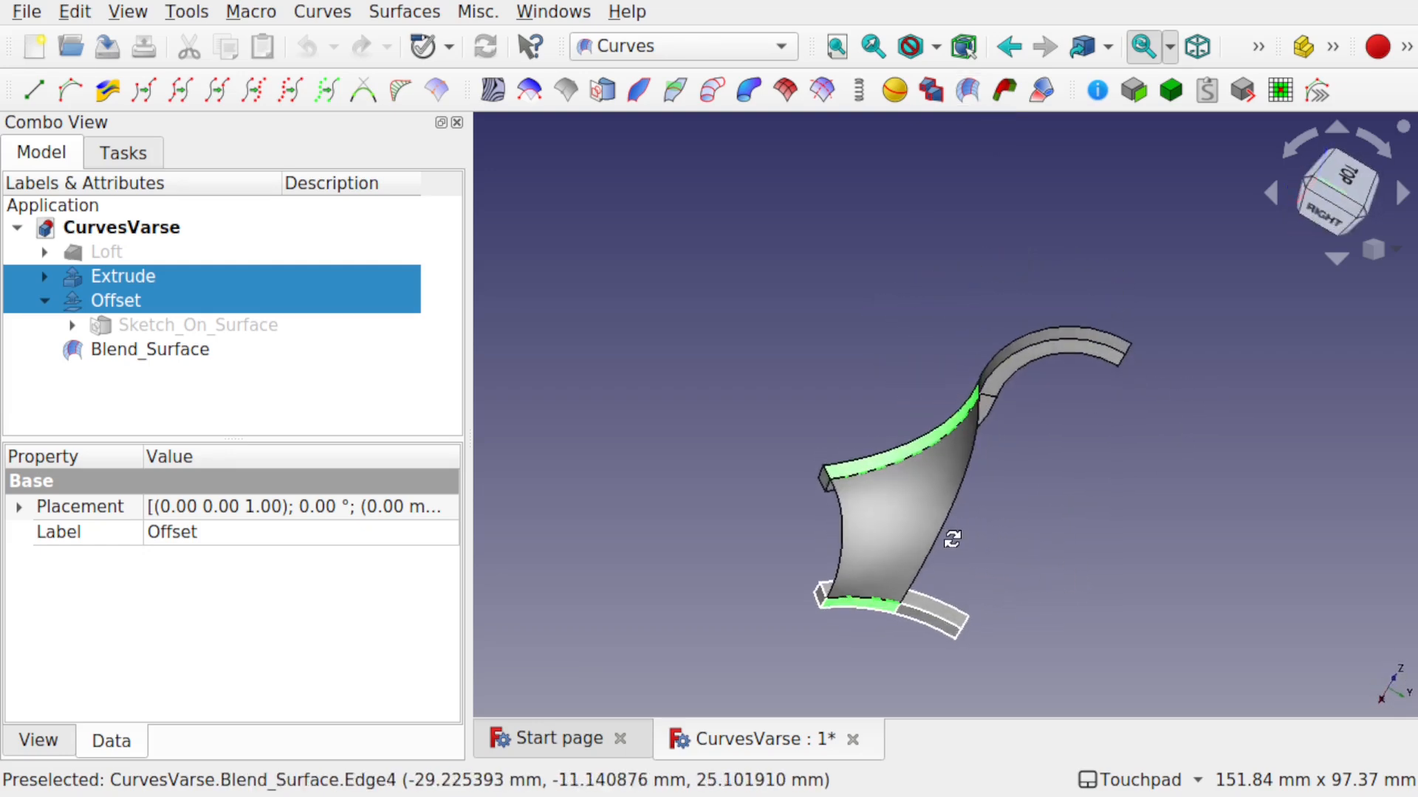
click(1086, 325)
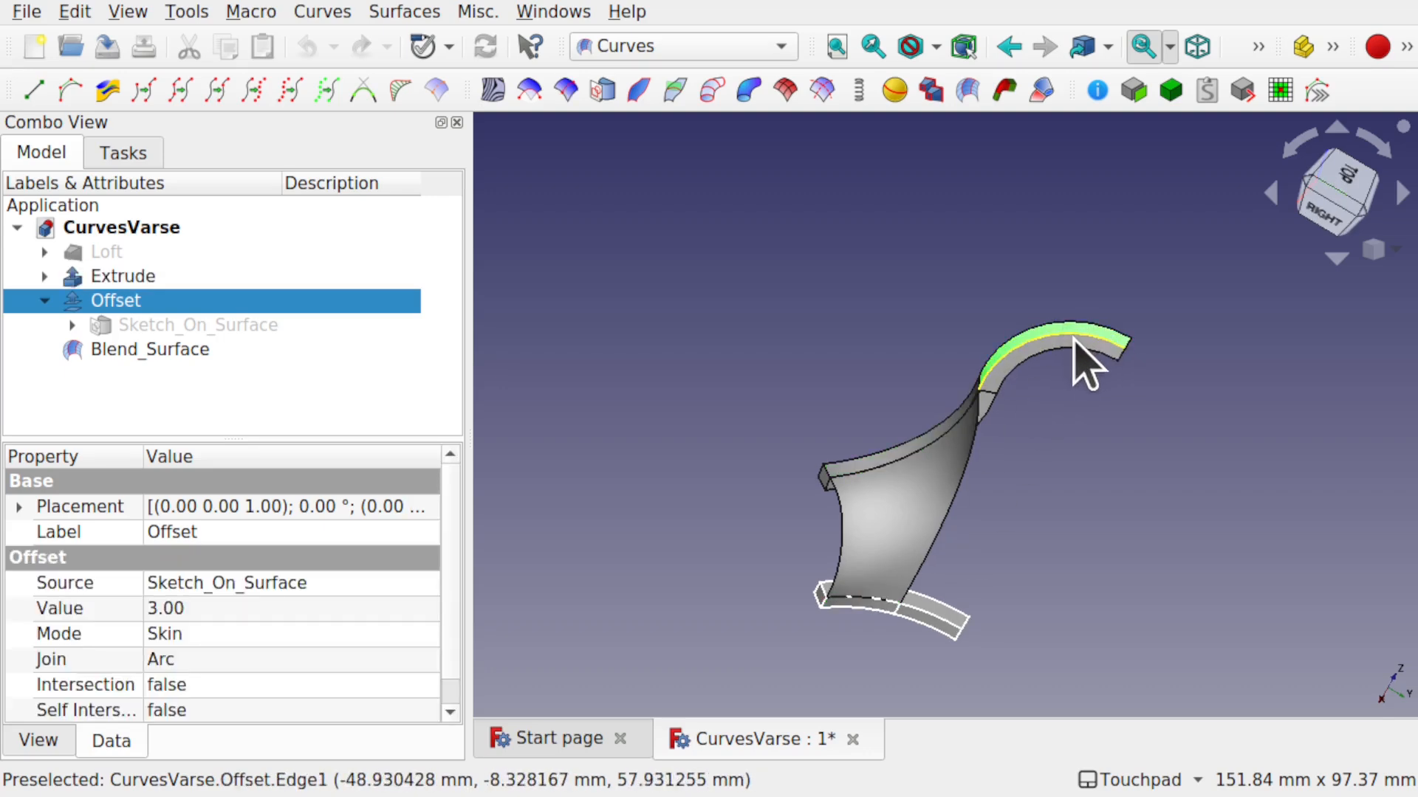
ctrl+click(952, 624)
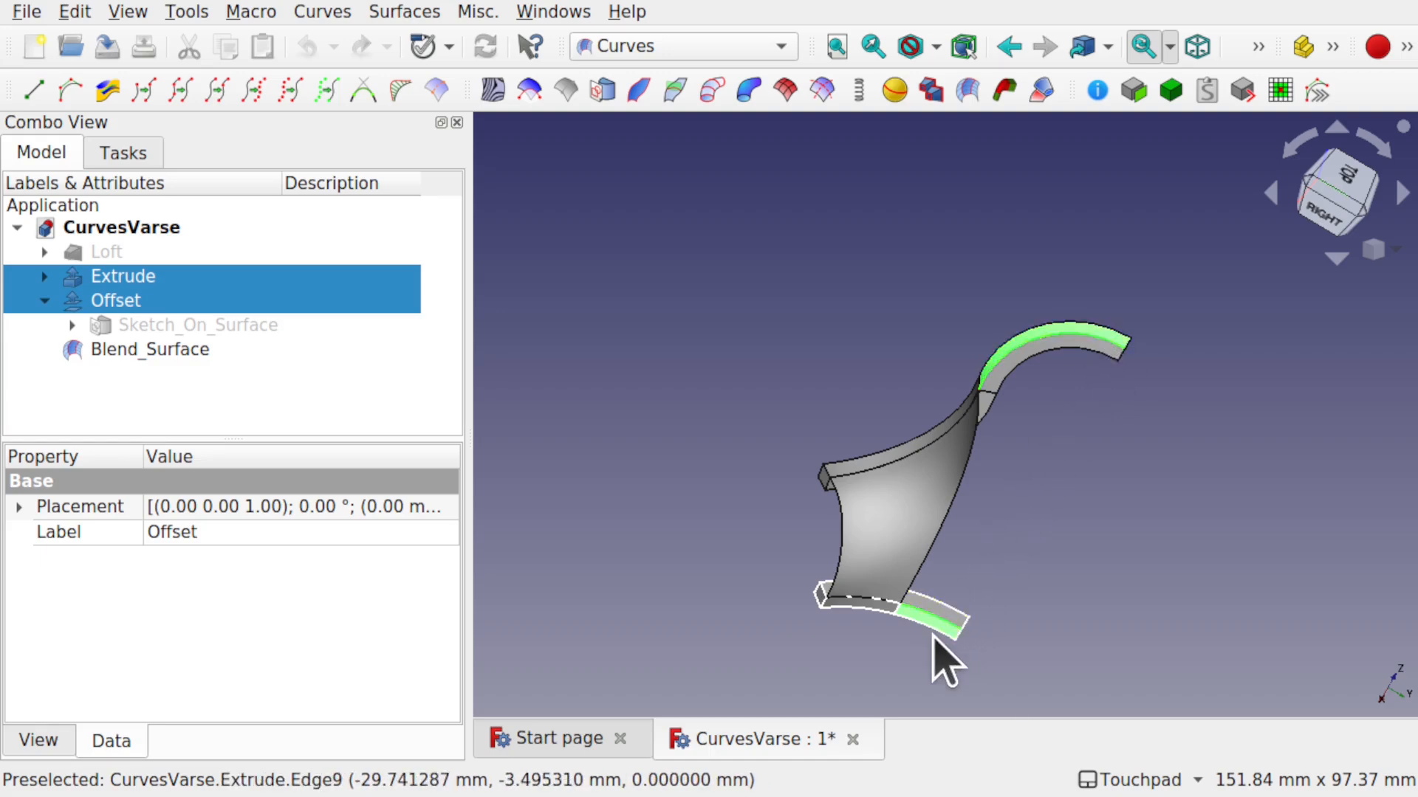
click(970, 91)
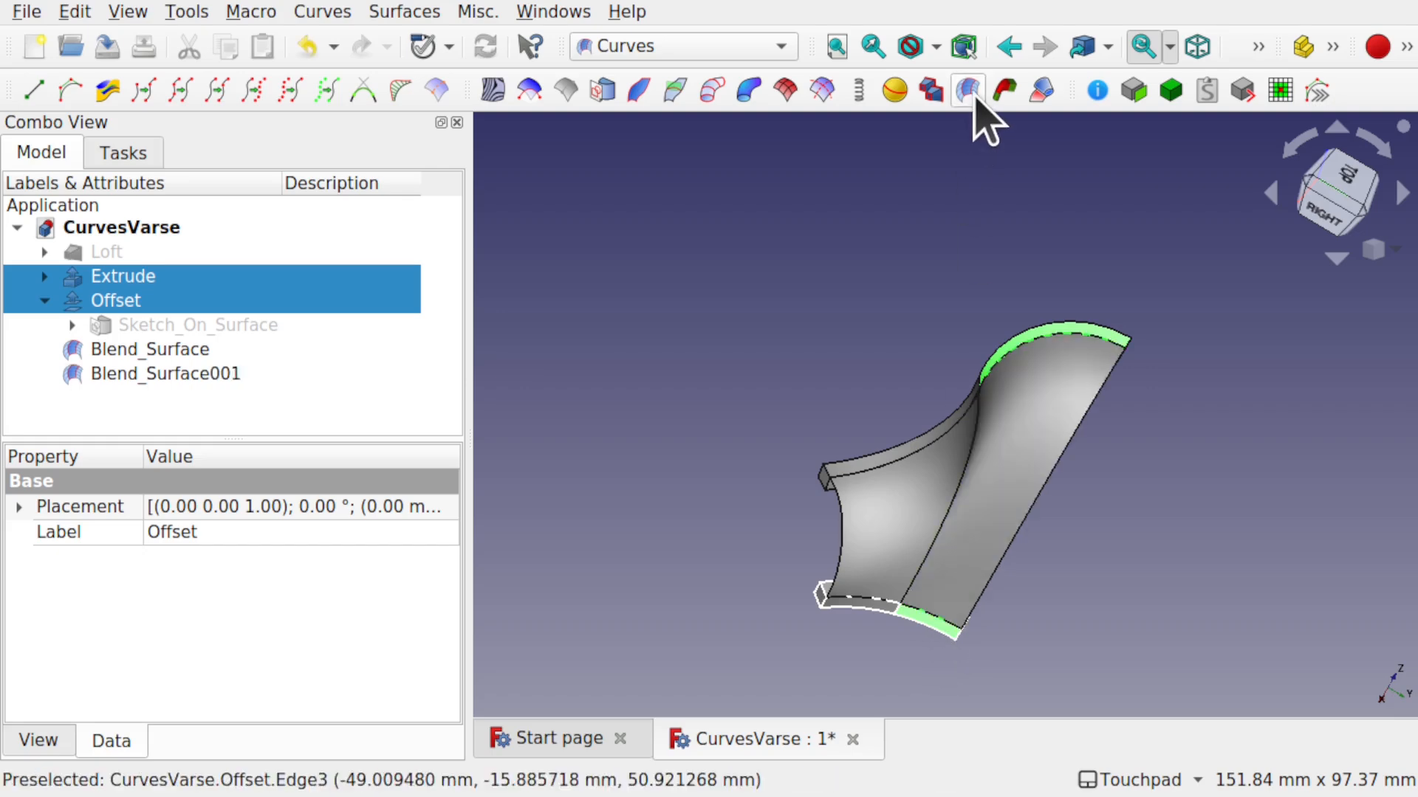
- Create a Blend Surface from the upper S-curve segment's opposite face and edge on Offset to the matching outer segment of the arc band
alt+drag(1075, 431, 964, 399)
alt+drag(1106, 604, 908, 395)
click(1063, 616)
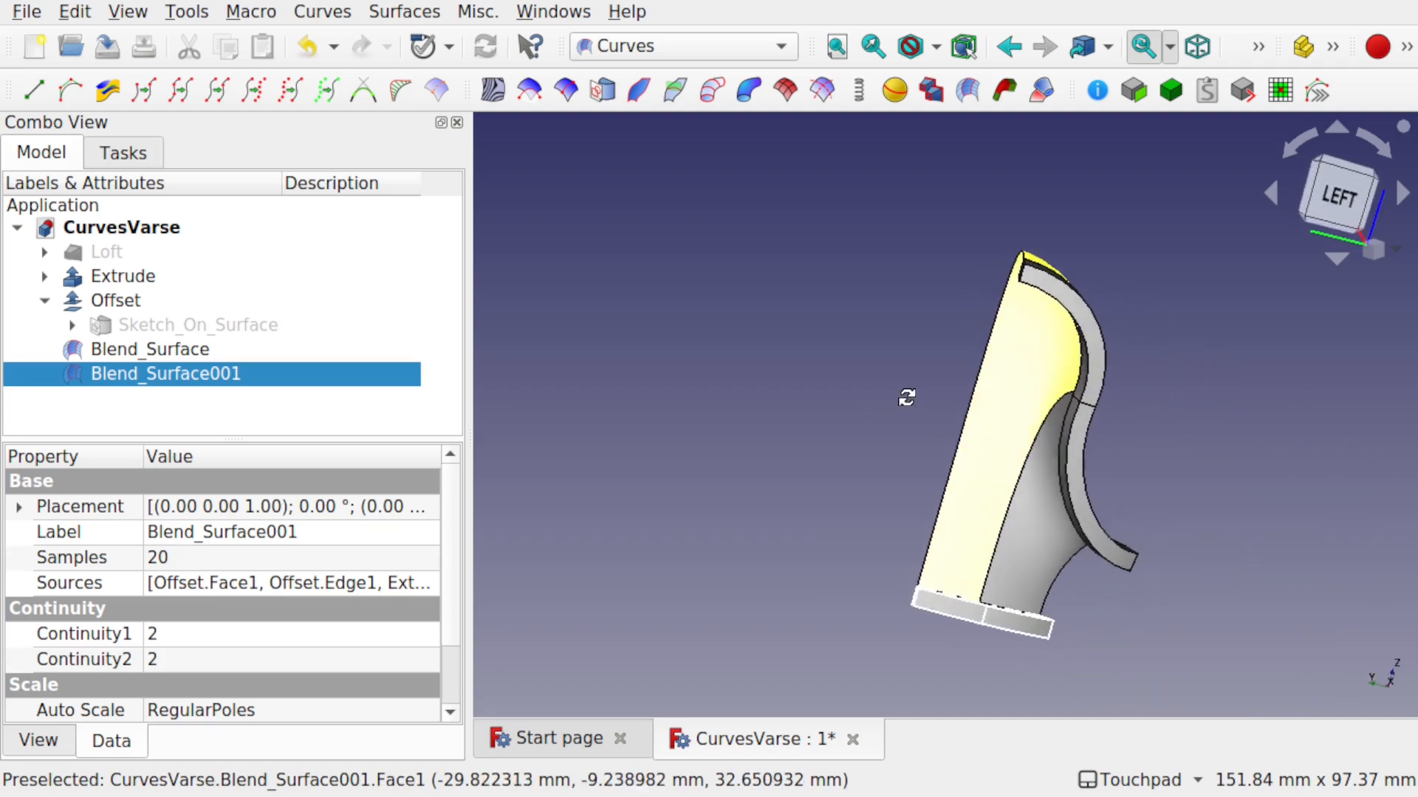
click(918, 421)
alt+drag(1002, 478, 1145, 437)
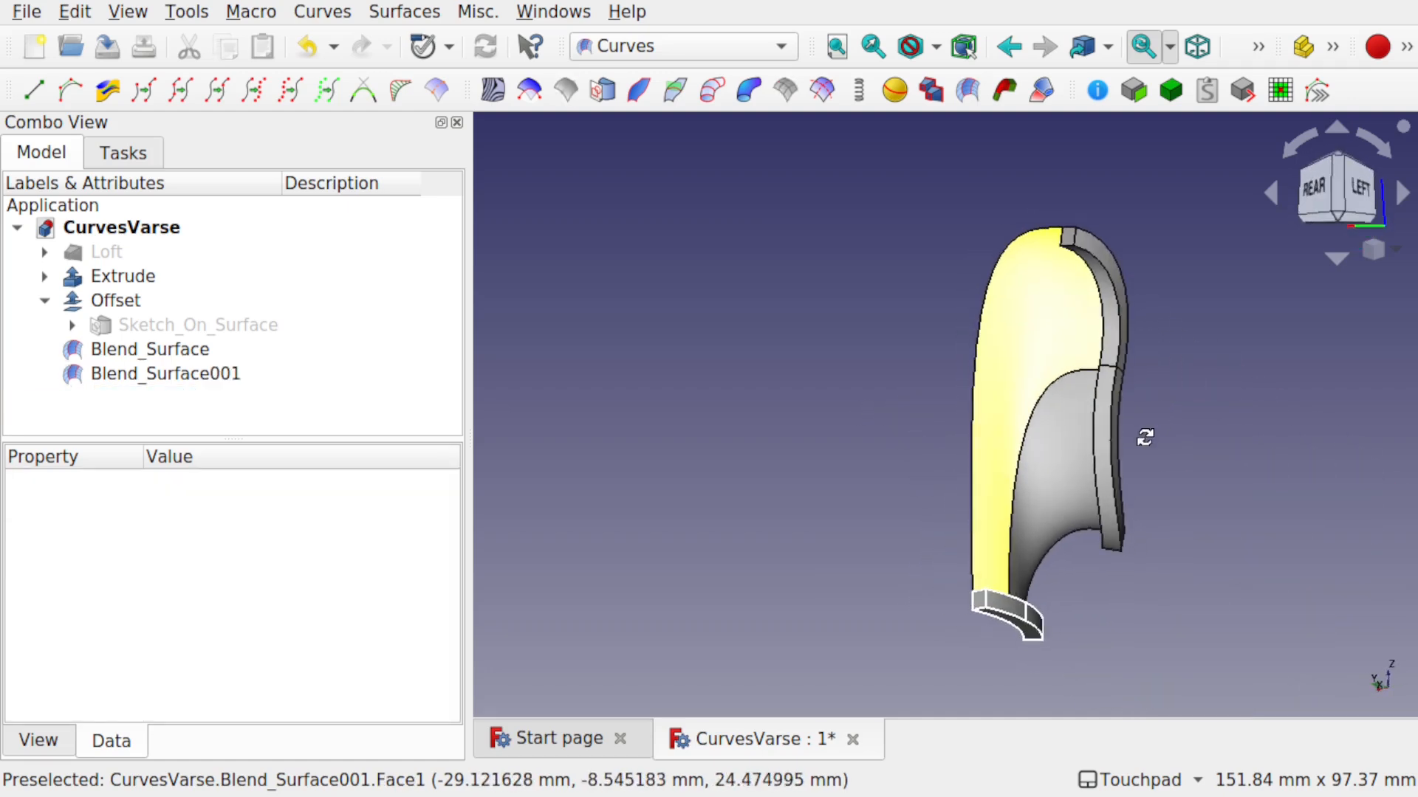
alt+drag(1113, 308, 1108, 262)
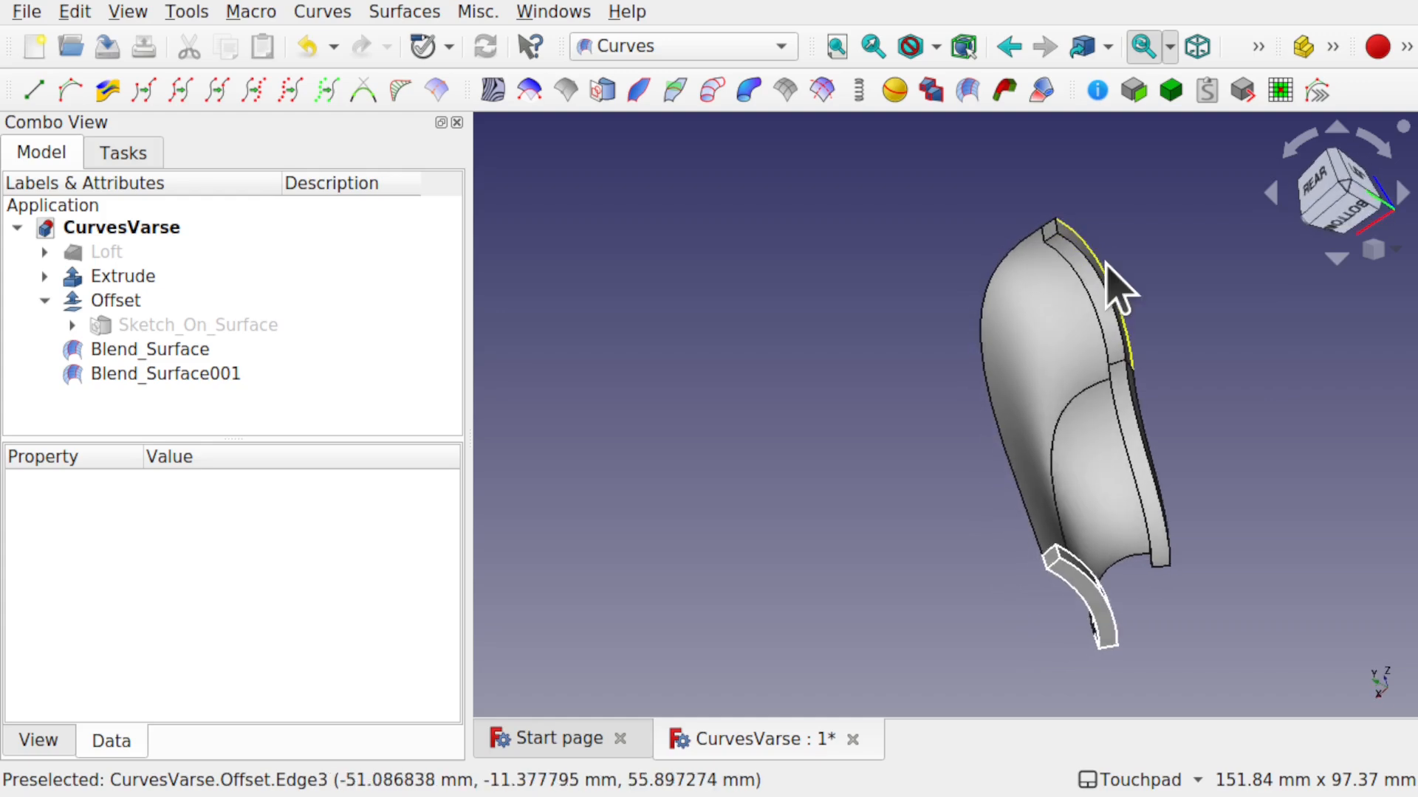
click(1099, 306)
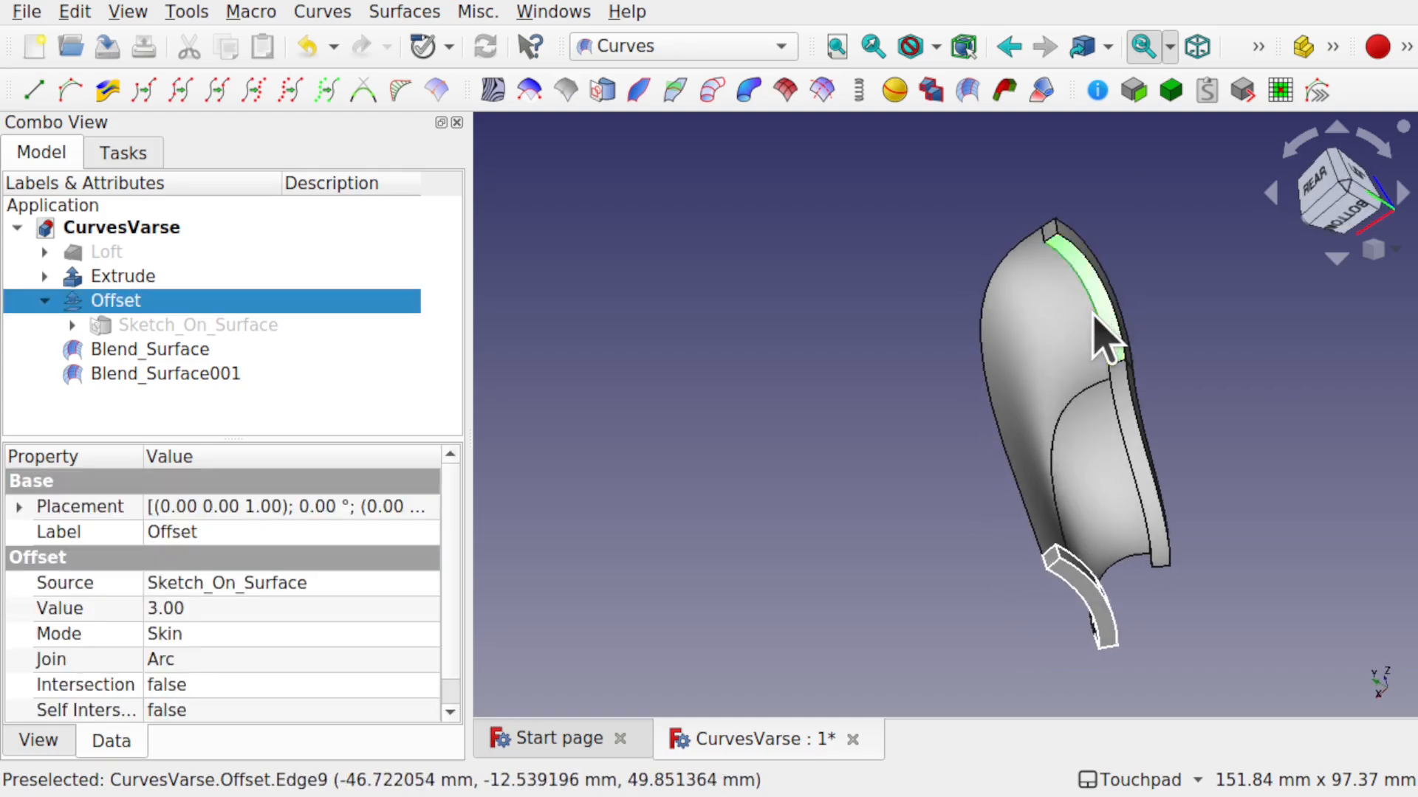
alt+drag(1083, 475, 951, 587)
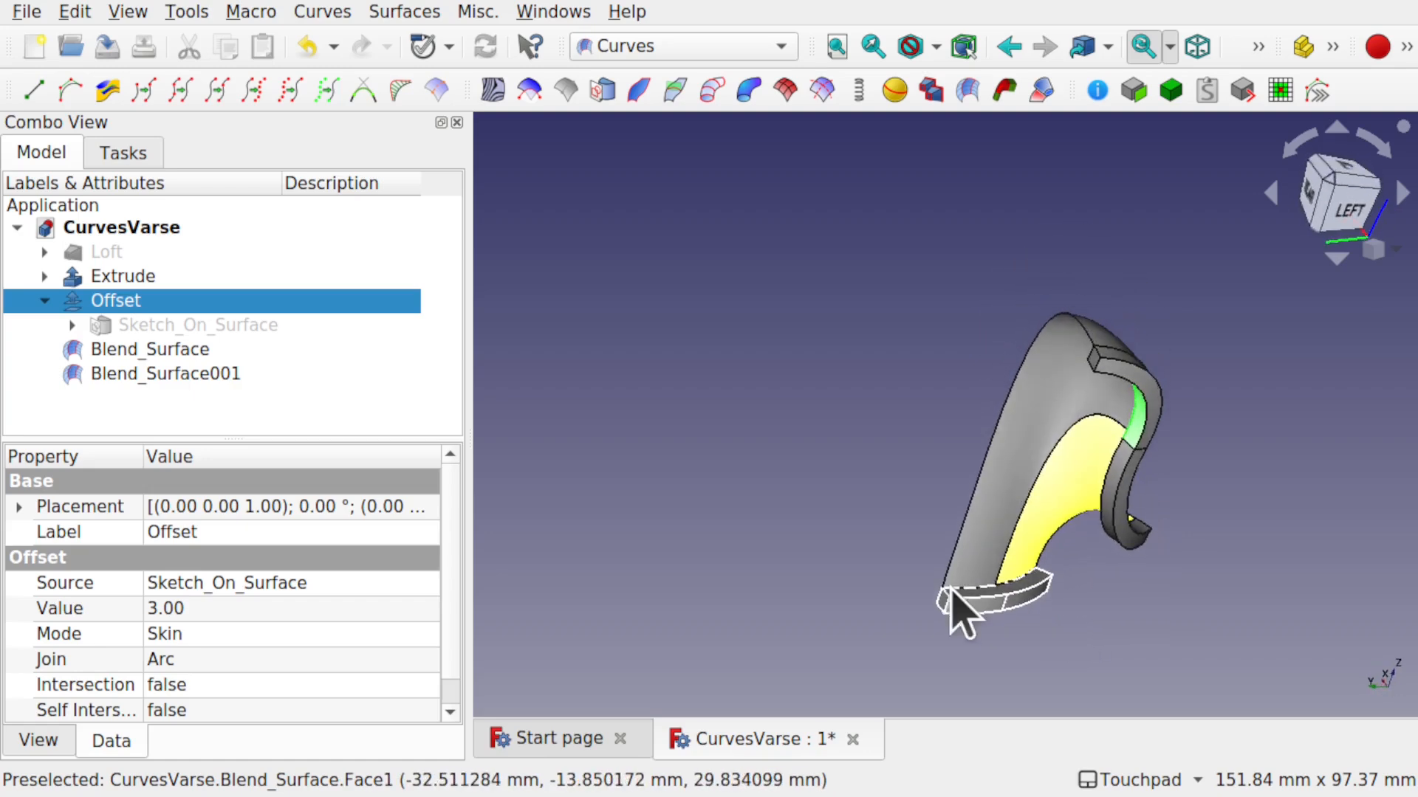
ctrl+click(983, 601)
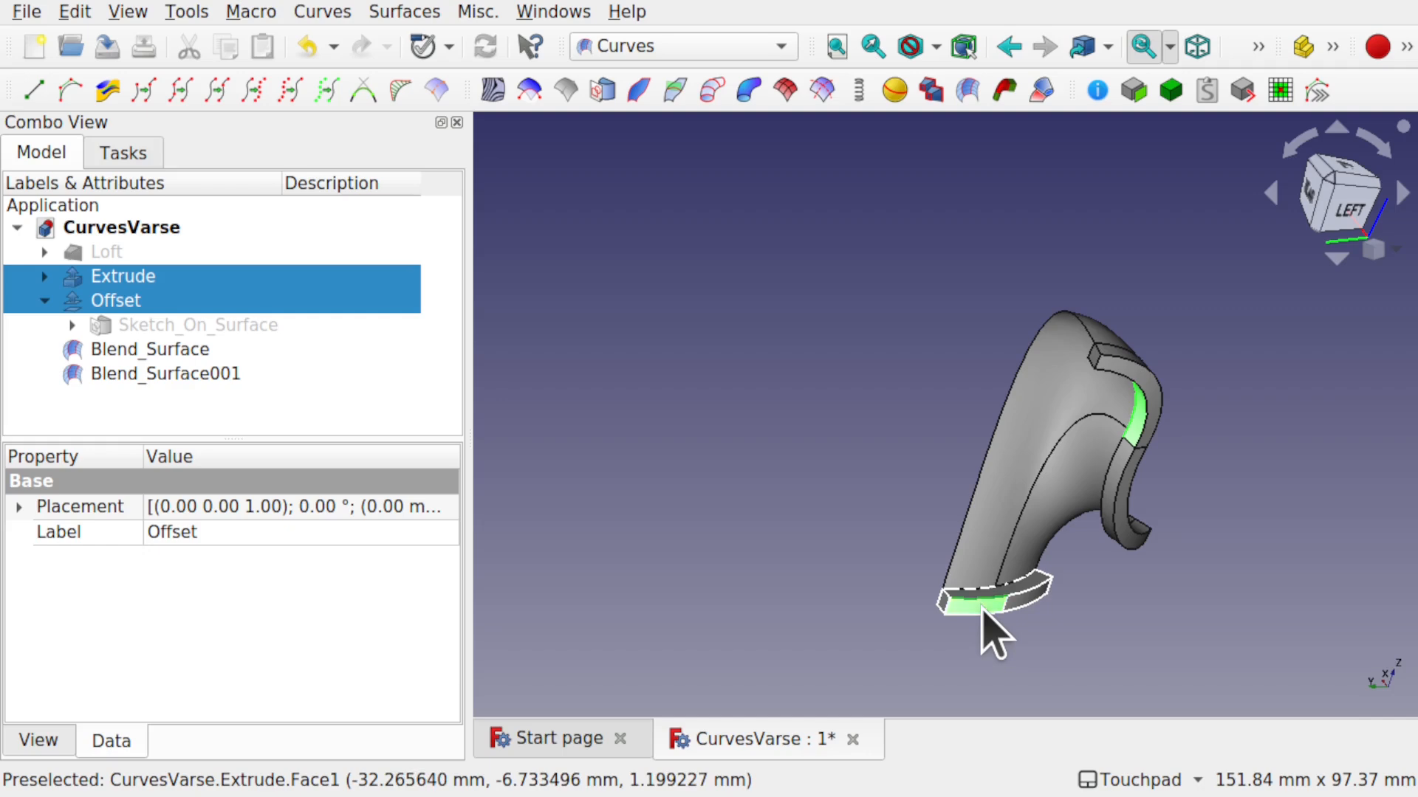
scroll(984, 609, up, 4)
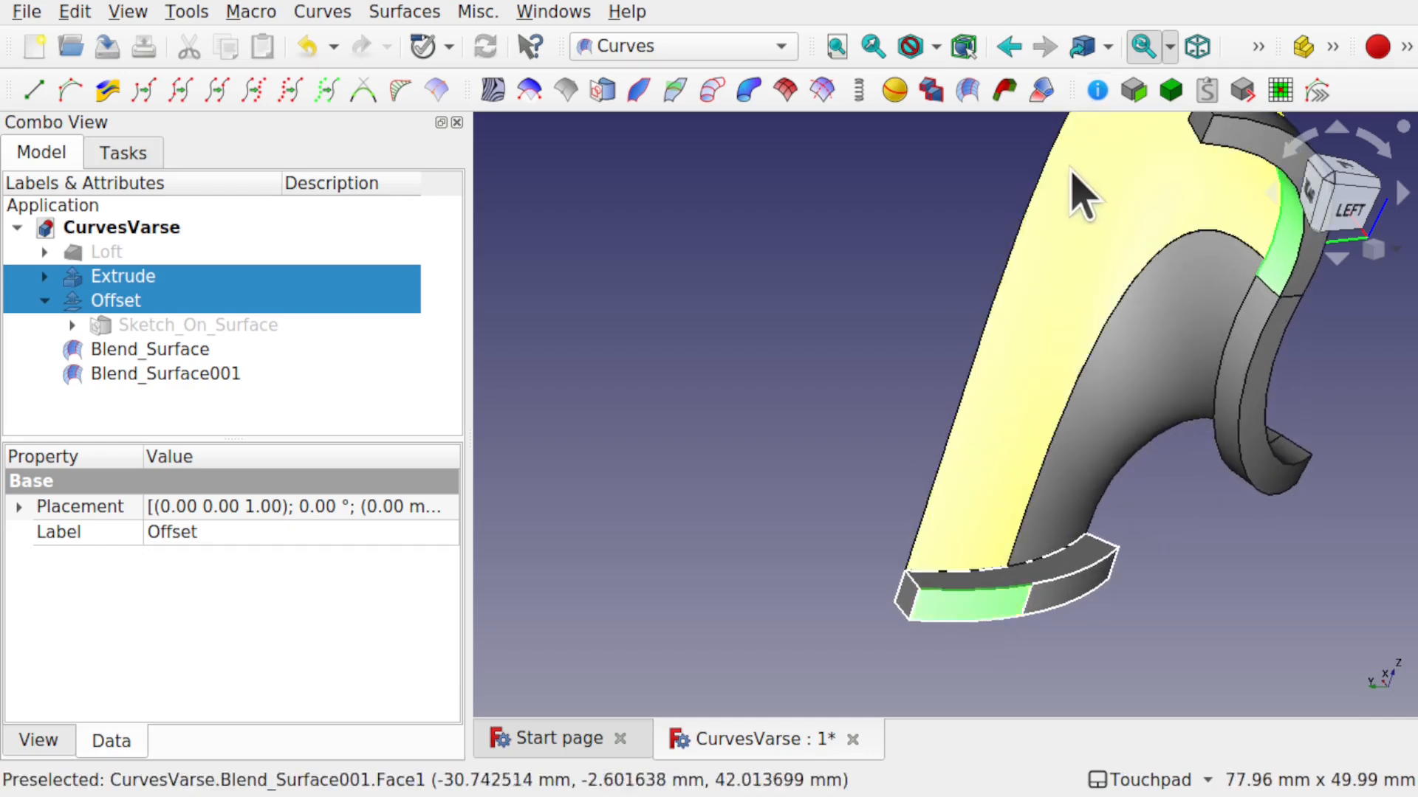
click(966, 91)
- Create the fourth Blend Surface joining the lower S-curve segment's opposite face and edge on Offset to the remaining outer segment of the arc band
alt+drag(1223, 284, 1133, 210)
shift+drag(1233, 329, 940, 263)
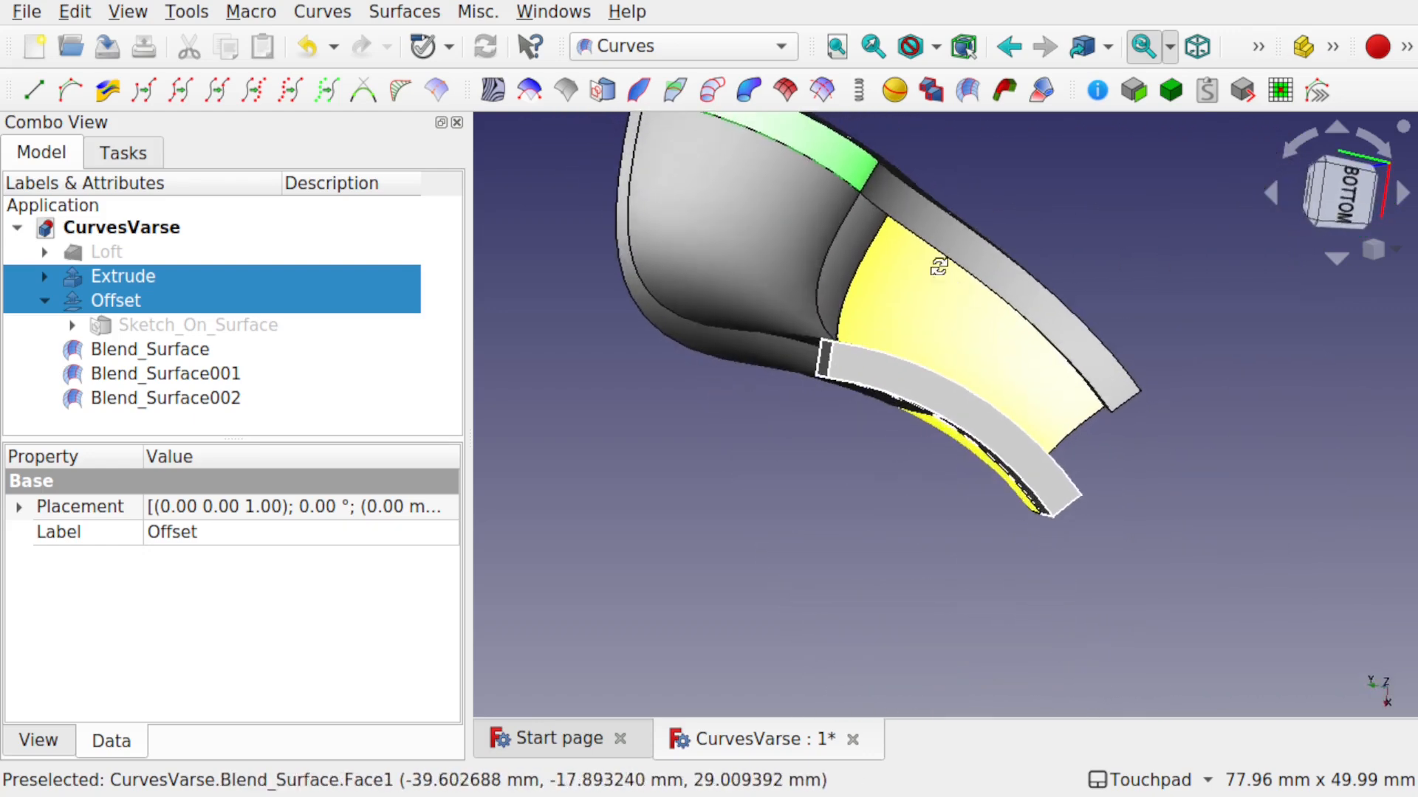
click(1007, 287)
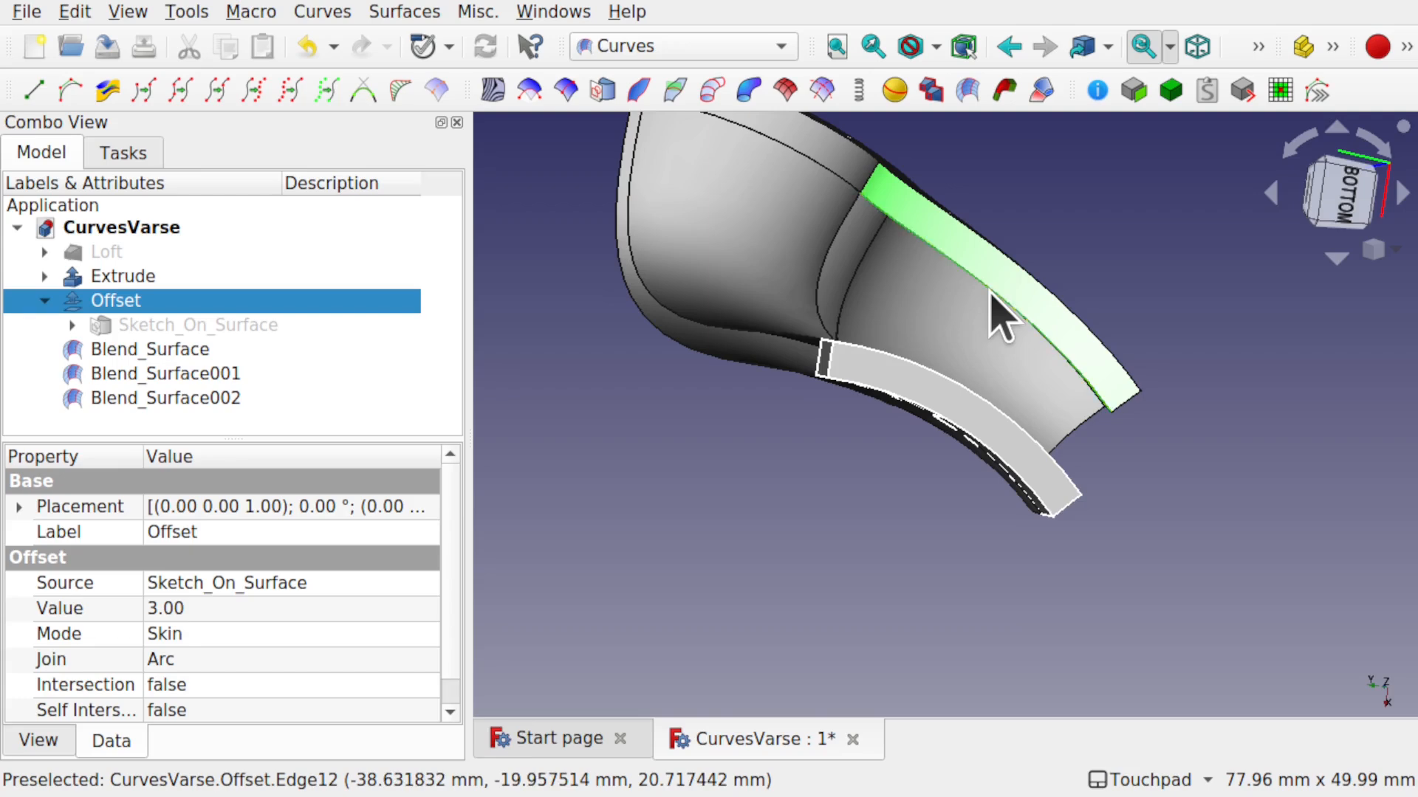
alt+drag(1001, 317, 940, 544)
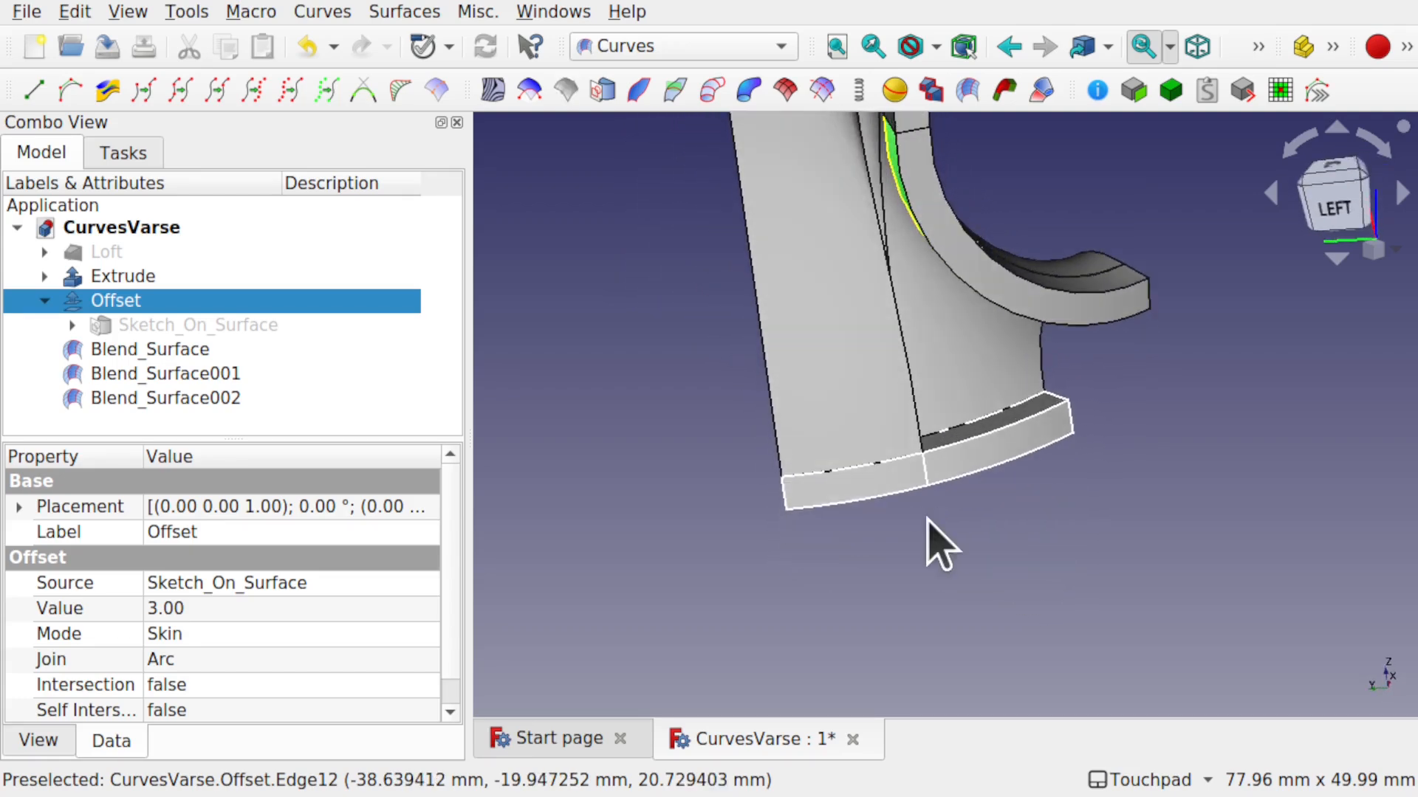
ctrl+click(983, 443)
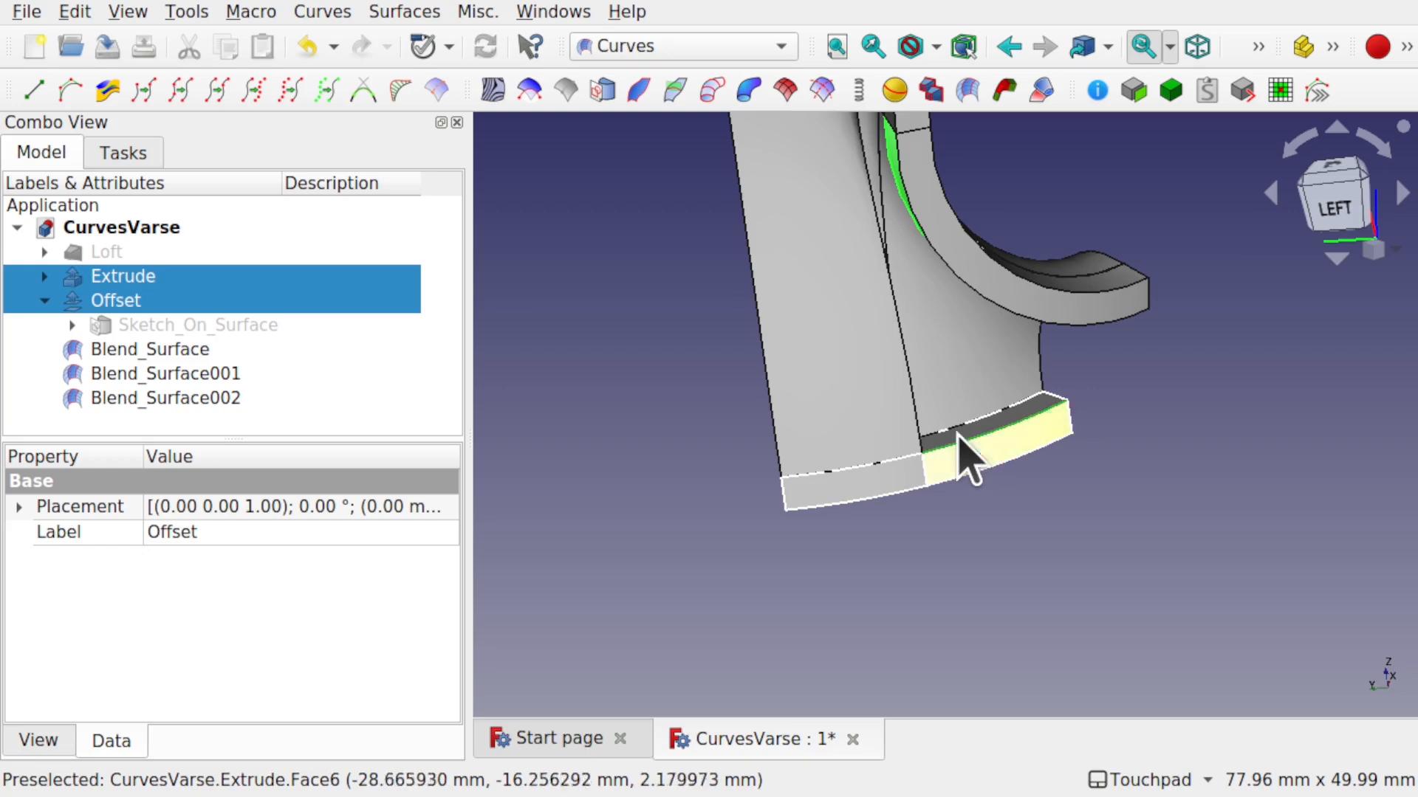
click(960, 90)
- Hide the Offset strip and the Extrude arc band, and save the document
alt+drag(960, 90, 957, 323)
click(934, 236)
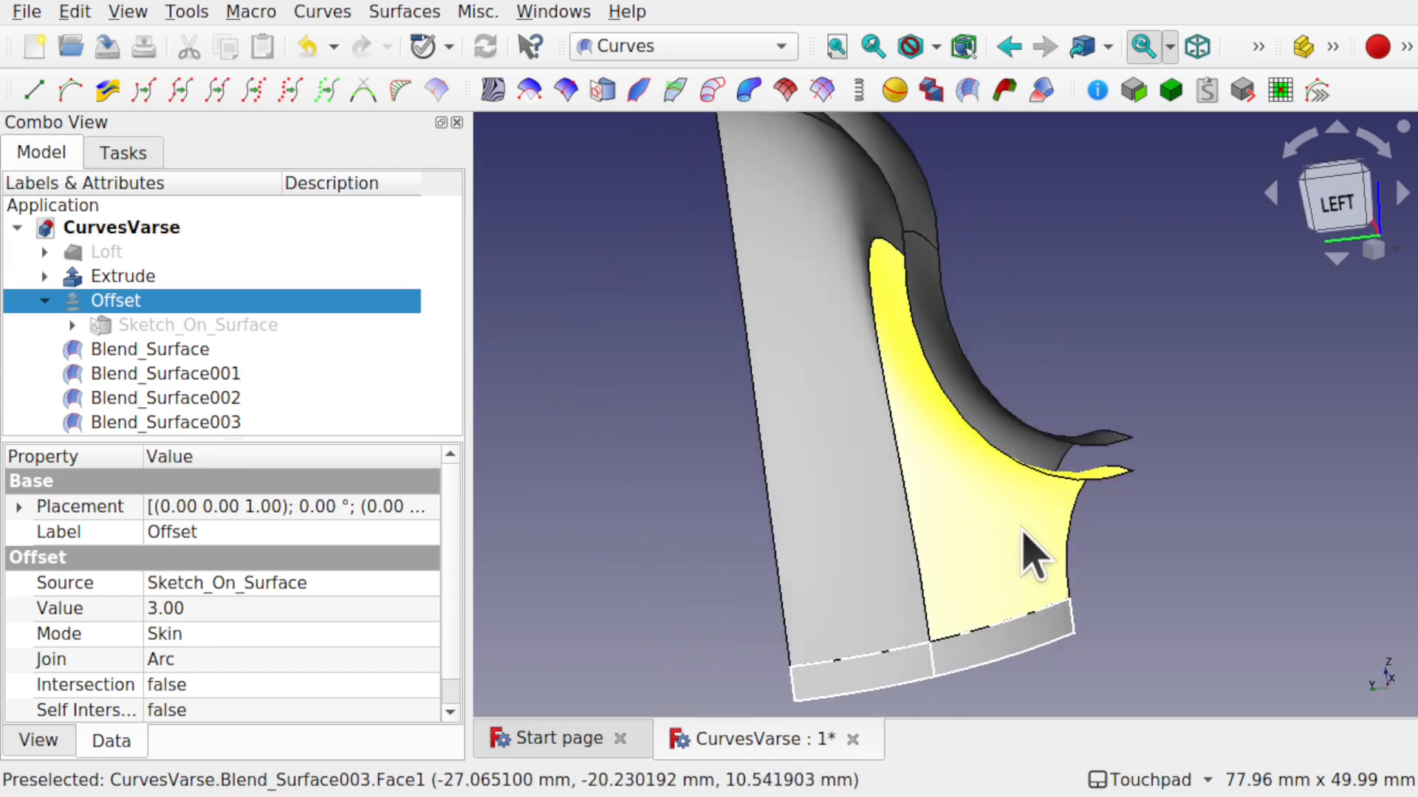
click(989, 653)
alt+drag(990, 658, 943, 512)
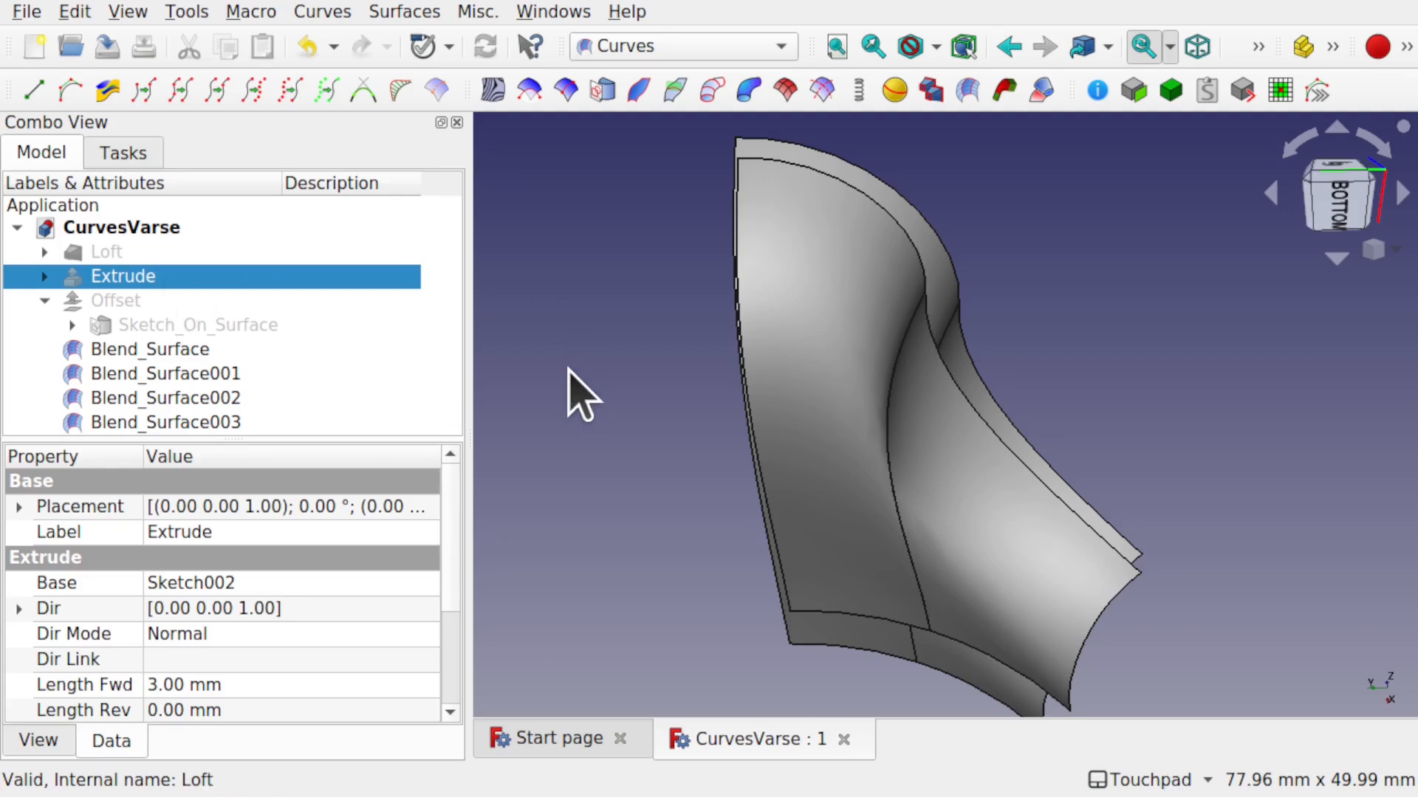
- Switch to the Part workbench and create a Ruled Surface between the upper rim edges of Blend_Surface002 and Blend_Surface001
middle_drag(842, 326, 852, 476)
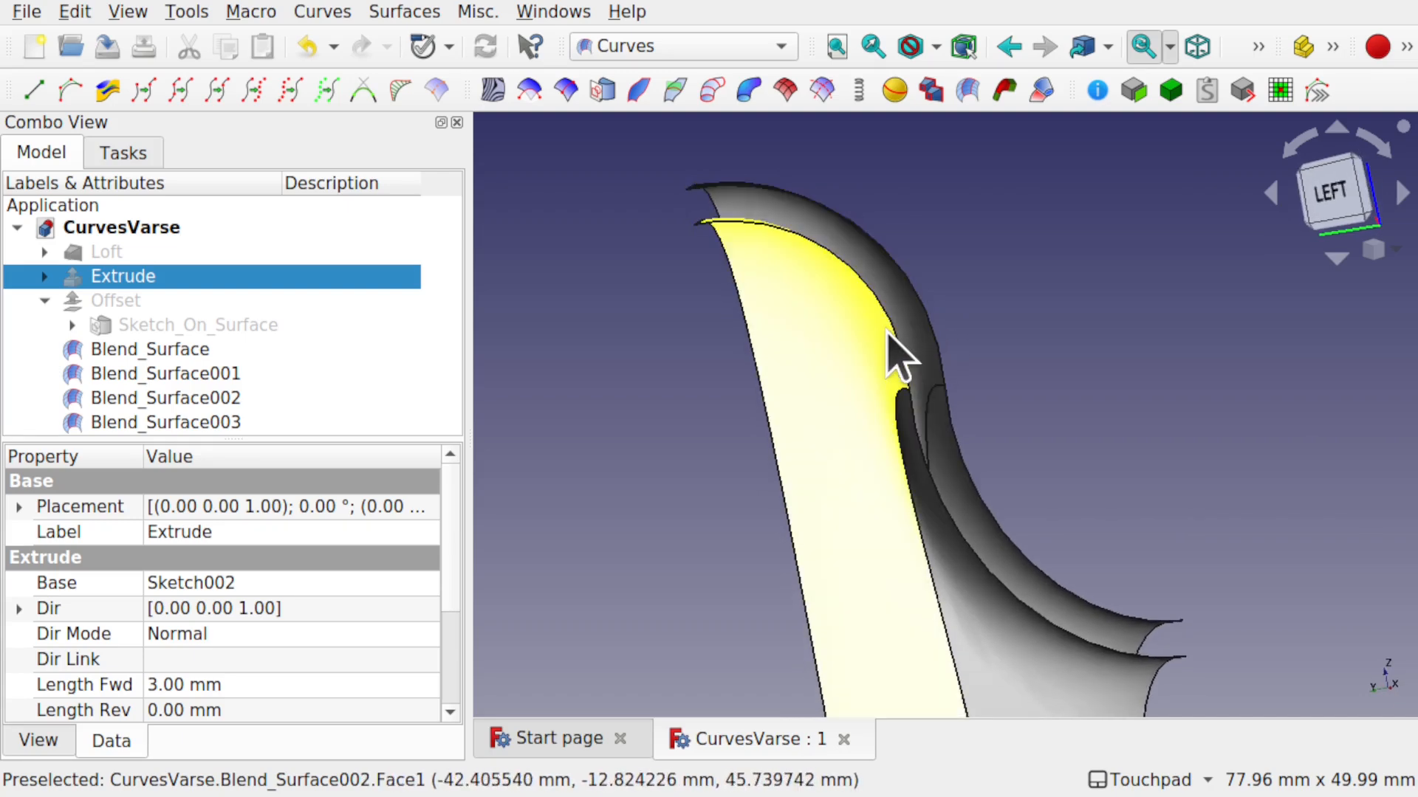
click(683, 46)
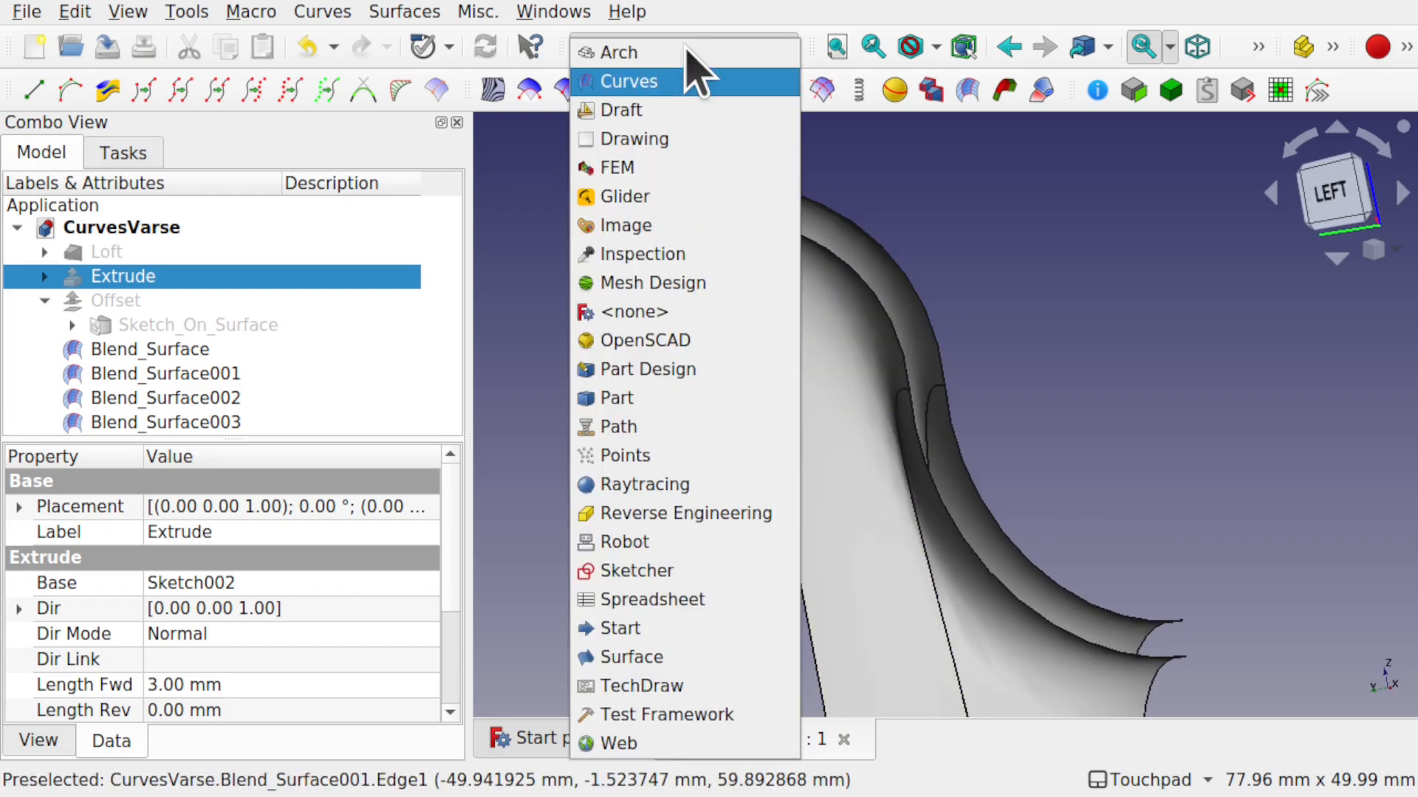
click(690, 410)
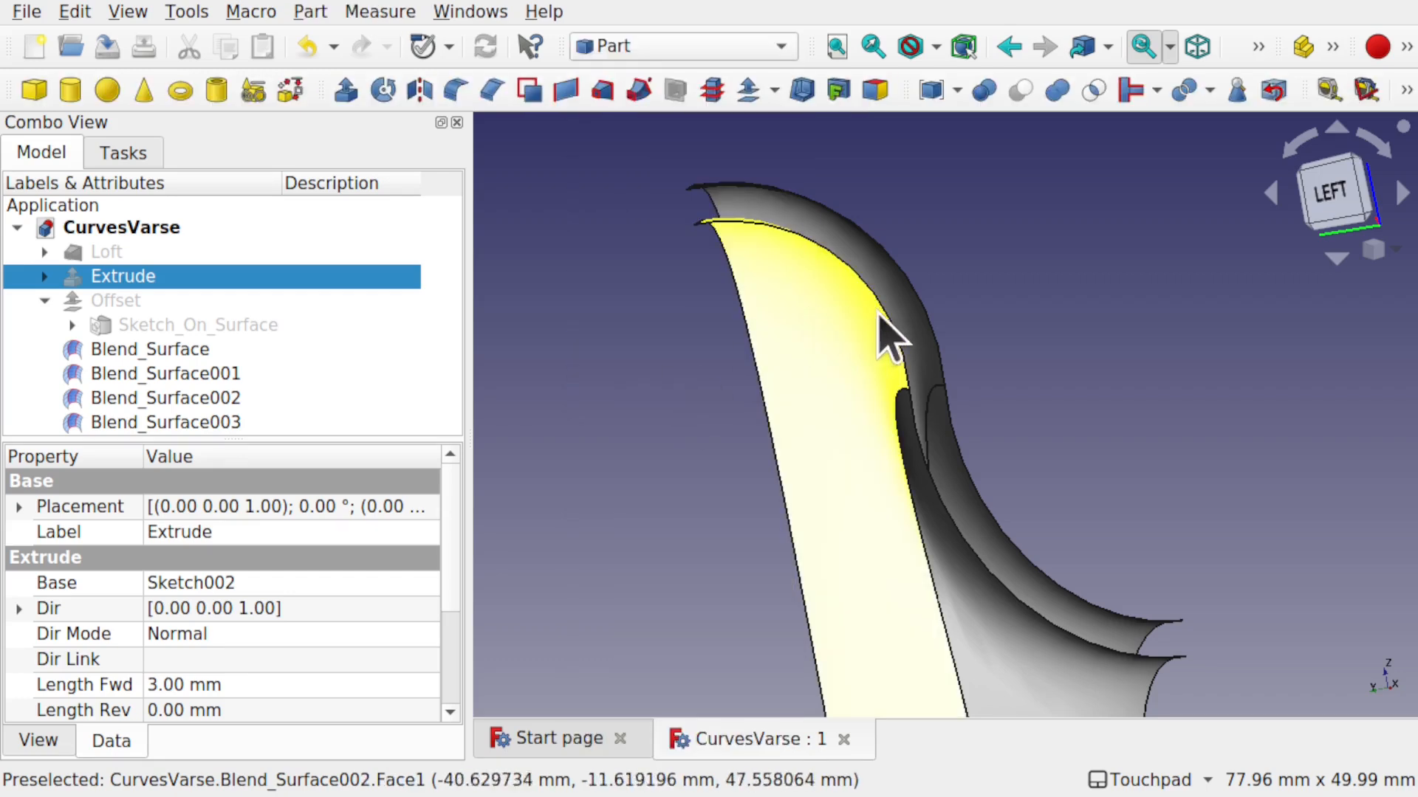
click(898, 329)
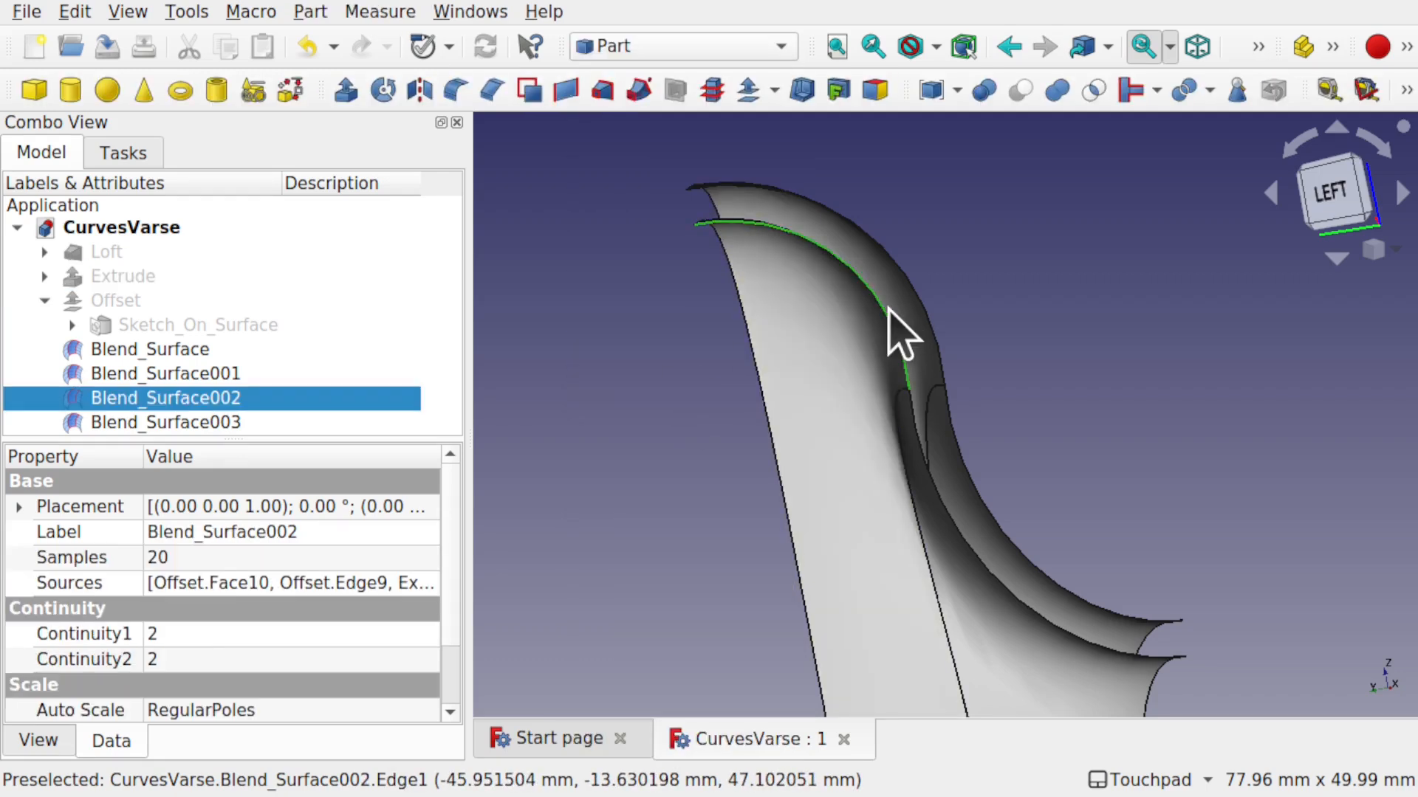
ctrl+click(915, 291)
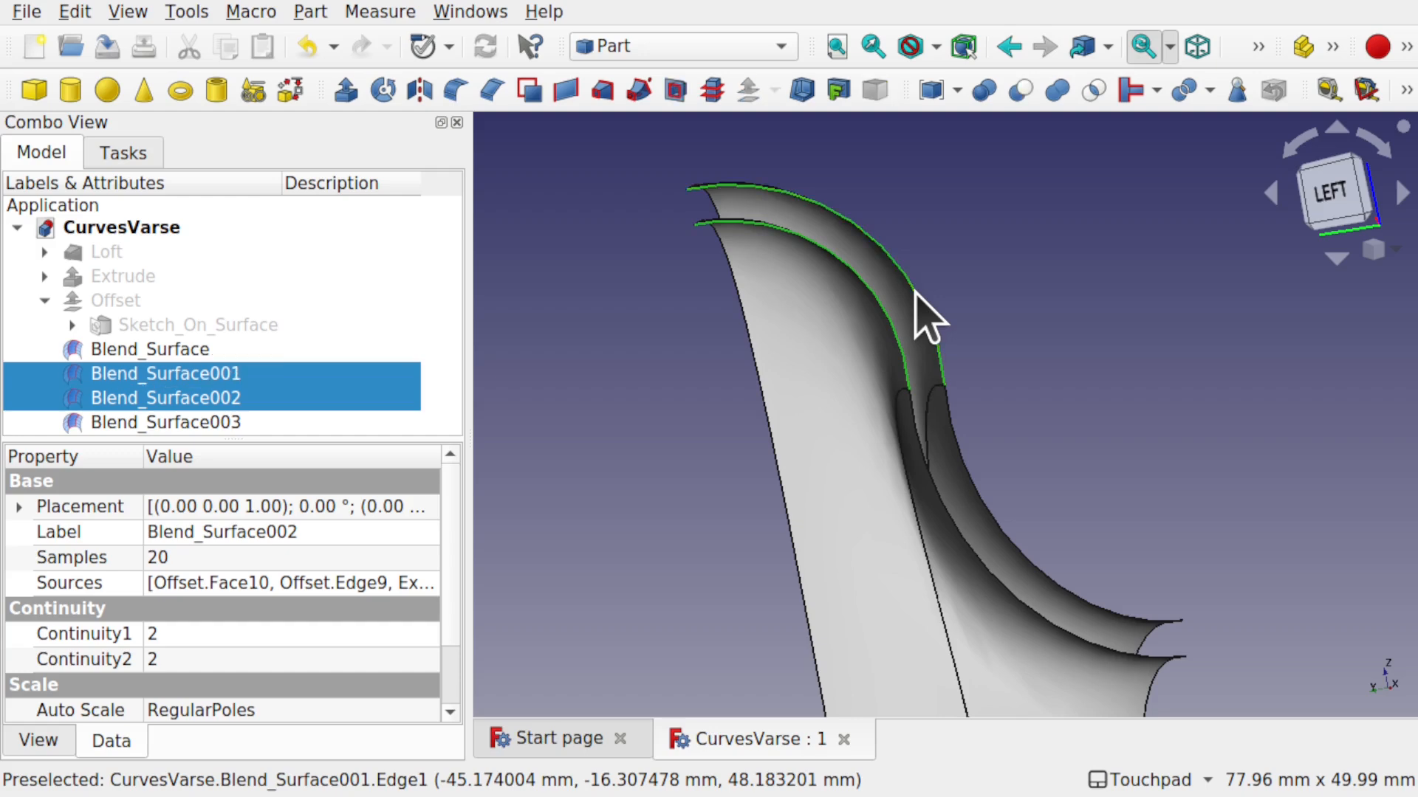
click(565, 90)
- Create a Ruled Surface between the lower S-curve rim edges of Blend_Surface003 and Blend_Surface
alt+drag(812, 222, 1028, 315)
middle_drag(826, 310, 717, 252)
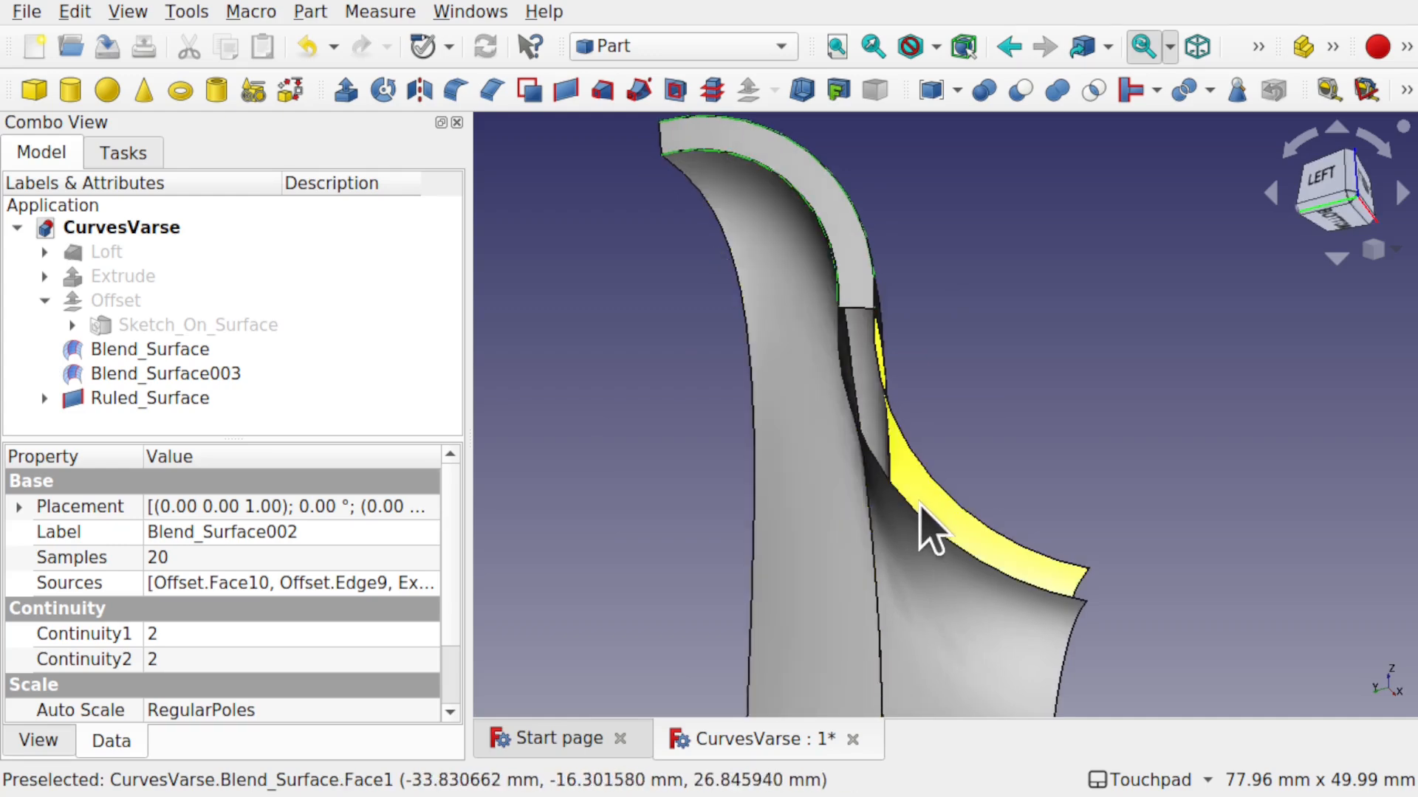
click(924, 519)
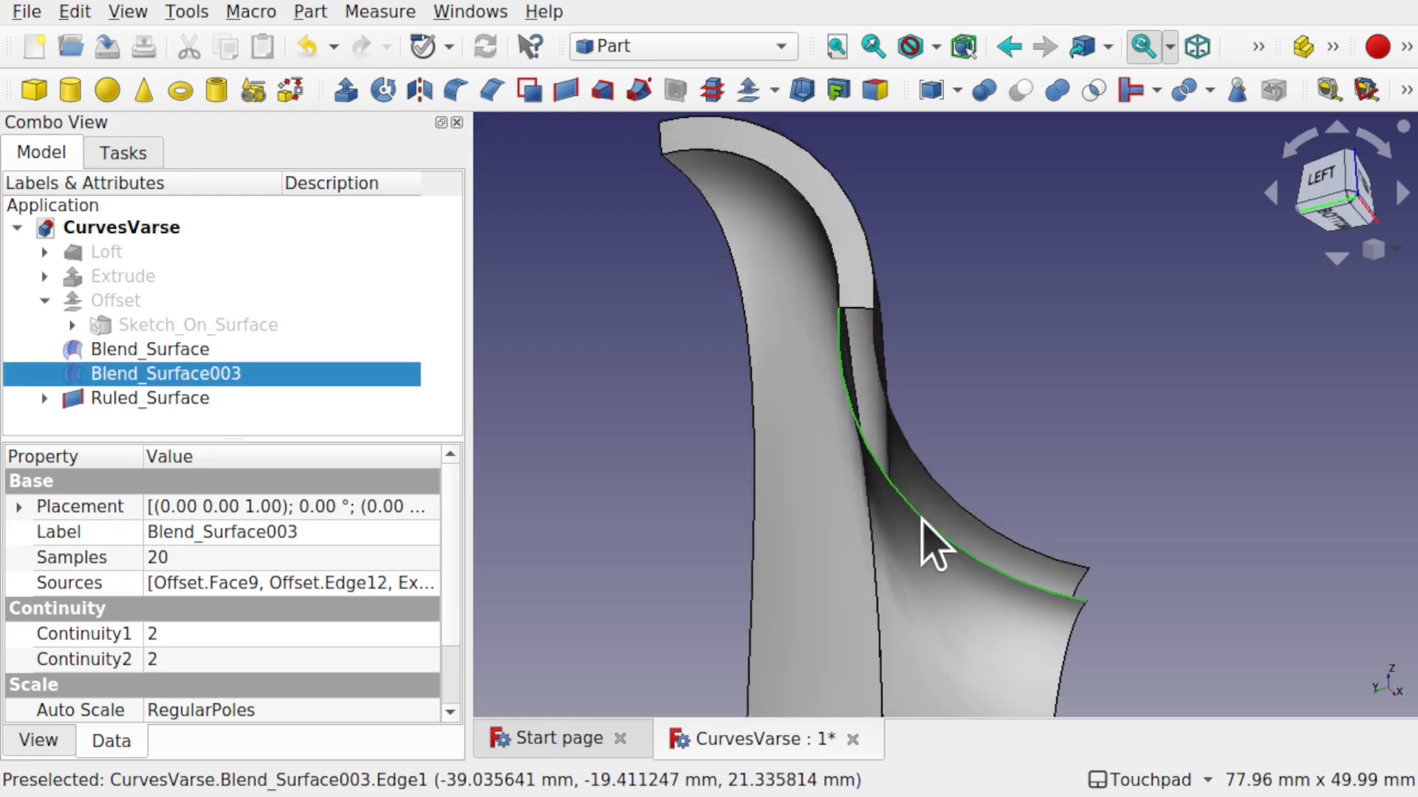
ctrl+click(963, 525)
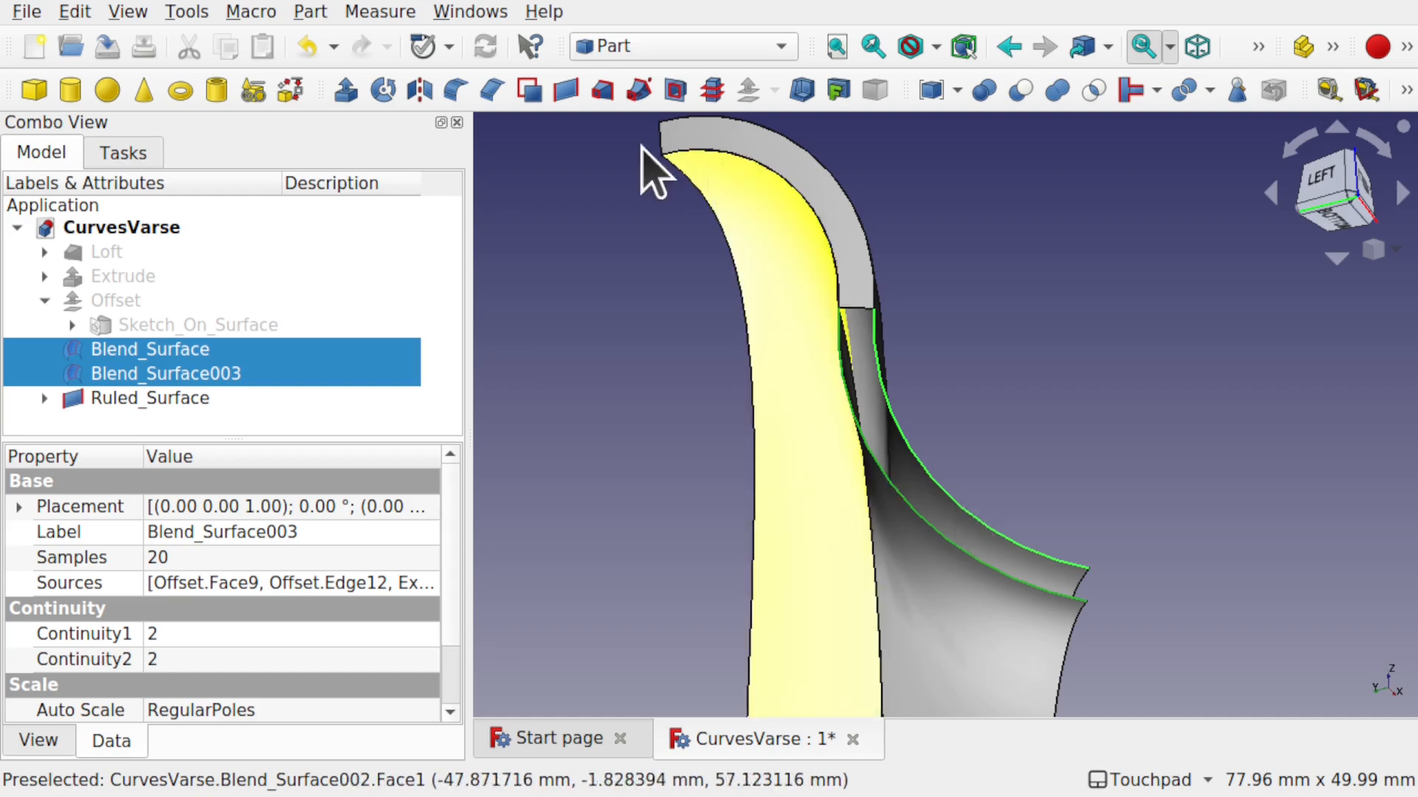
click(566, 90)
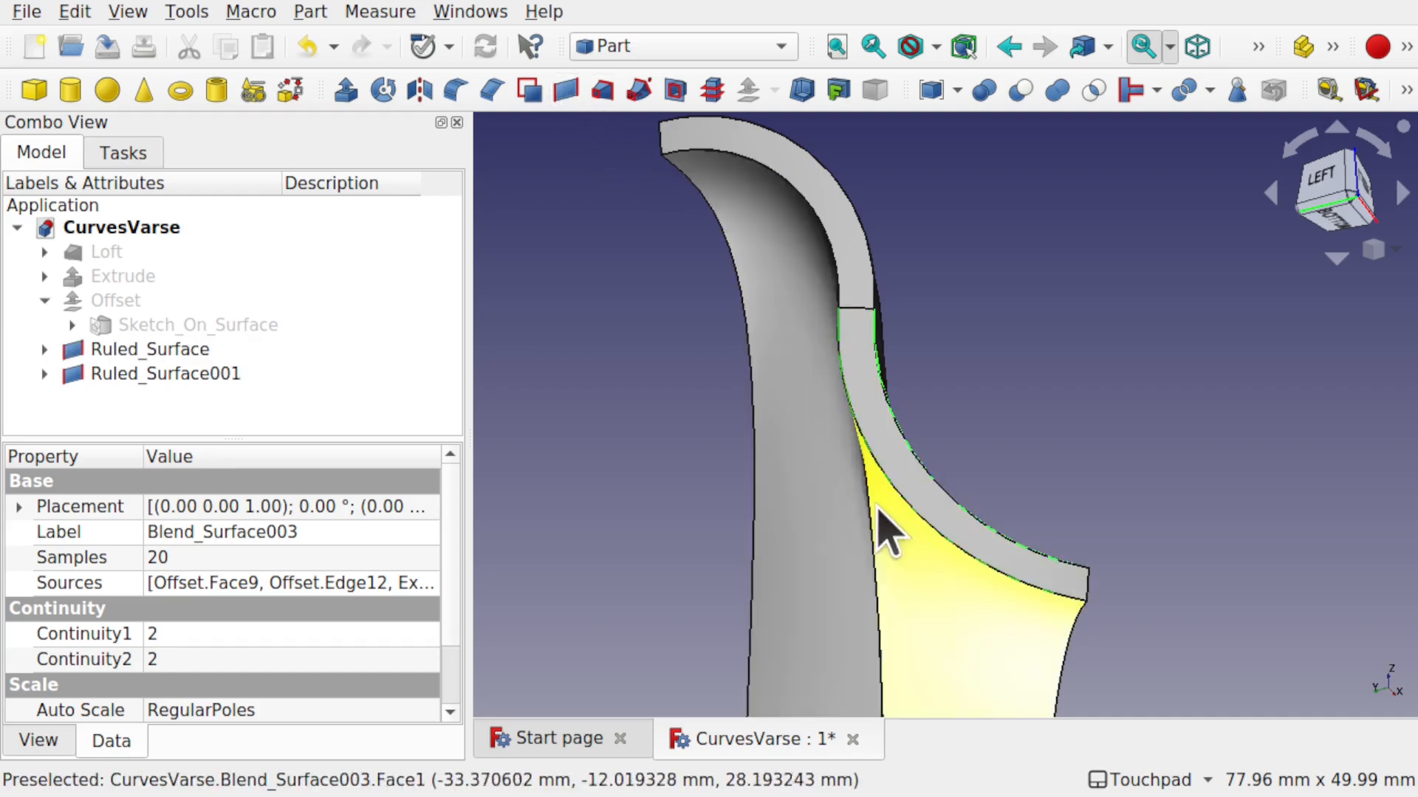
- Show the Extrude arc band to examine it against the open base of the blend surfaces, and hide it again
drag(886, 533, 918, 386)
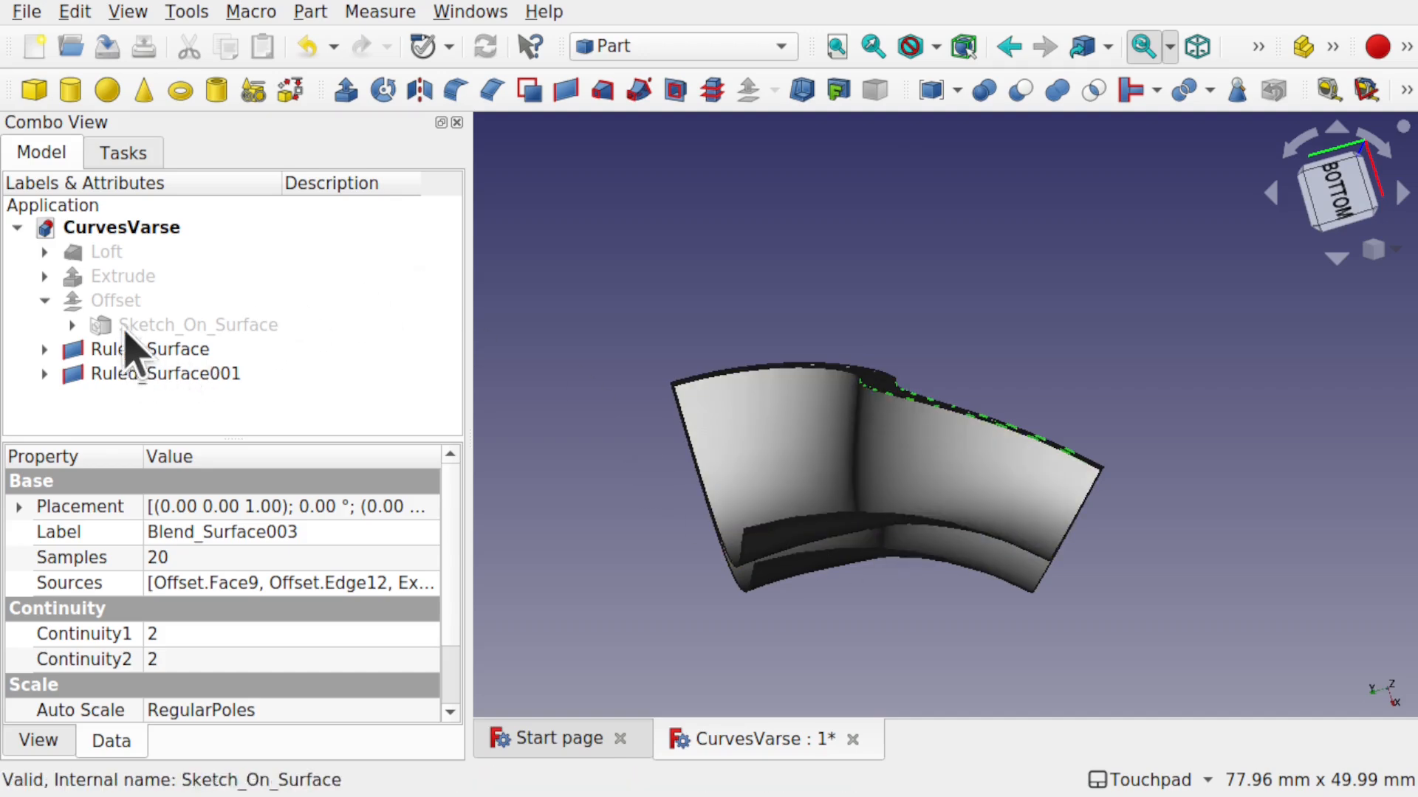
click(145, 295)
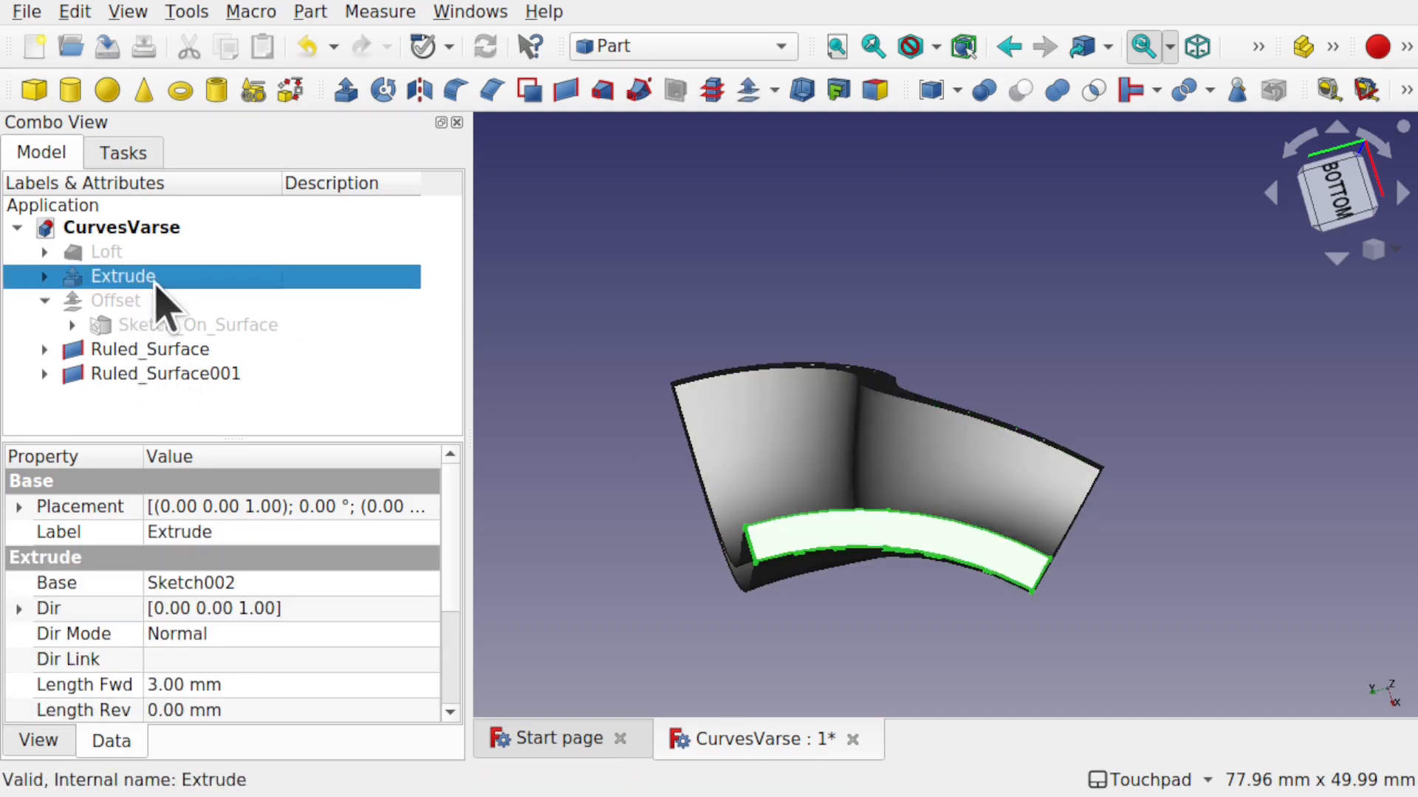
drag(918, 579, 916, 535)
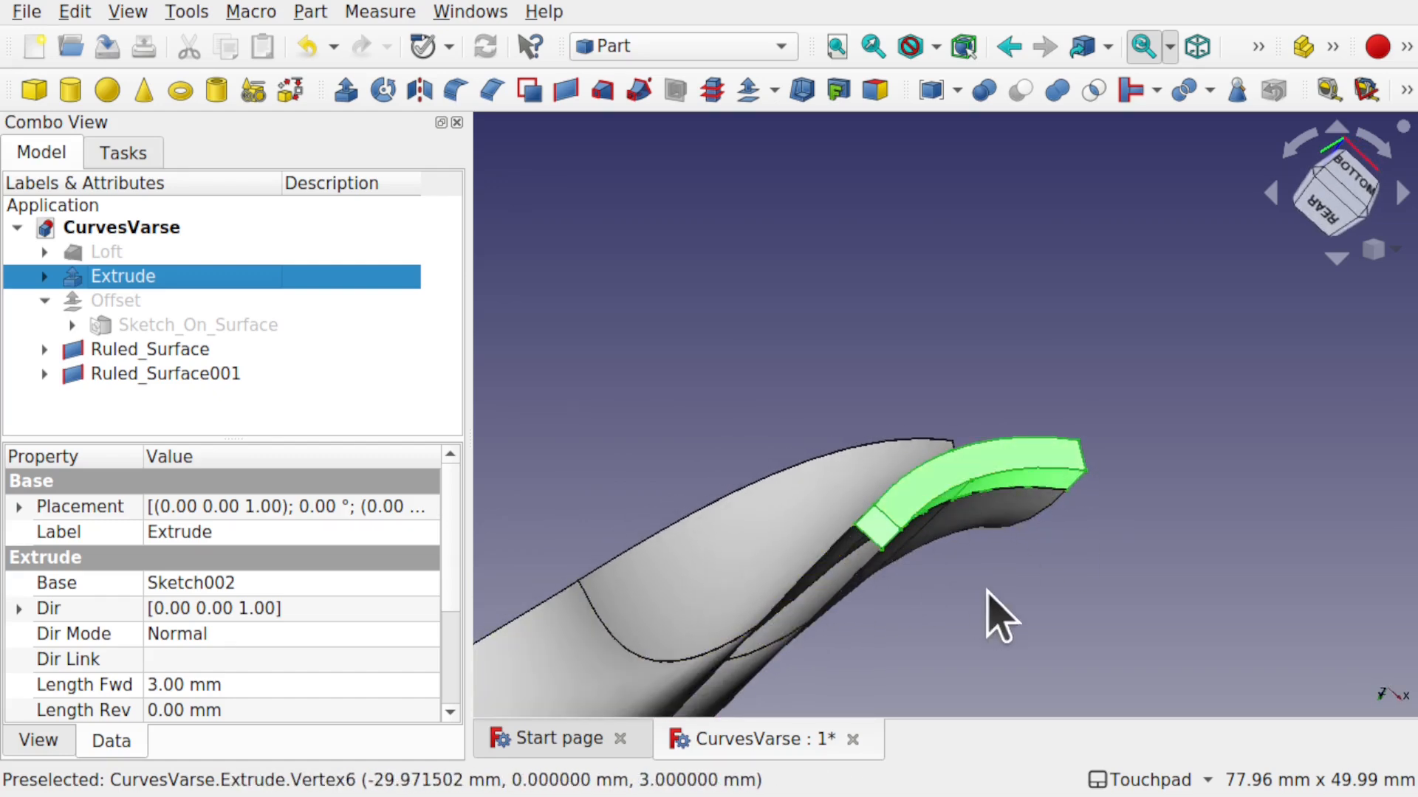
drag(1001, 616, 867, 617)
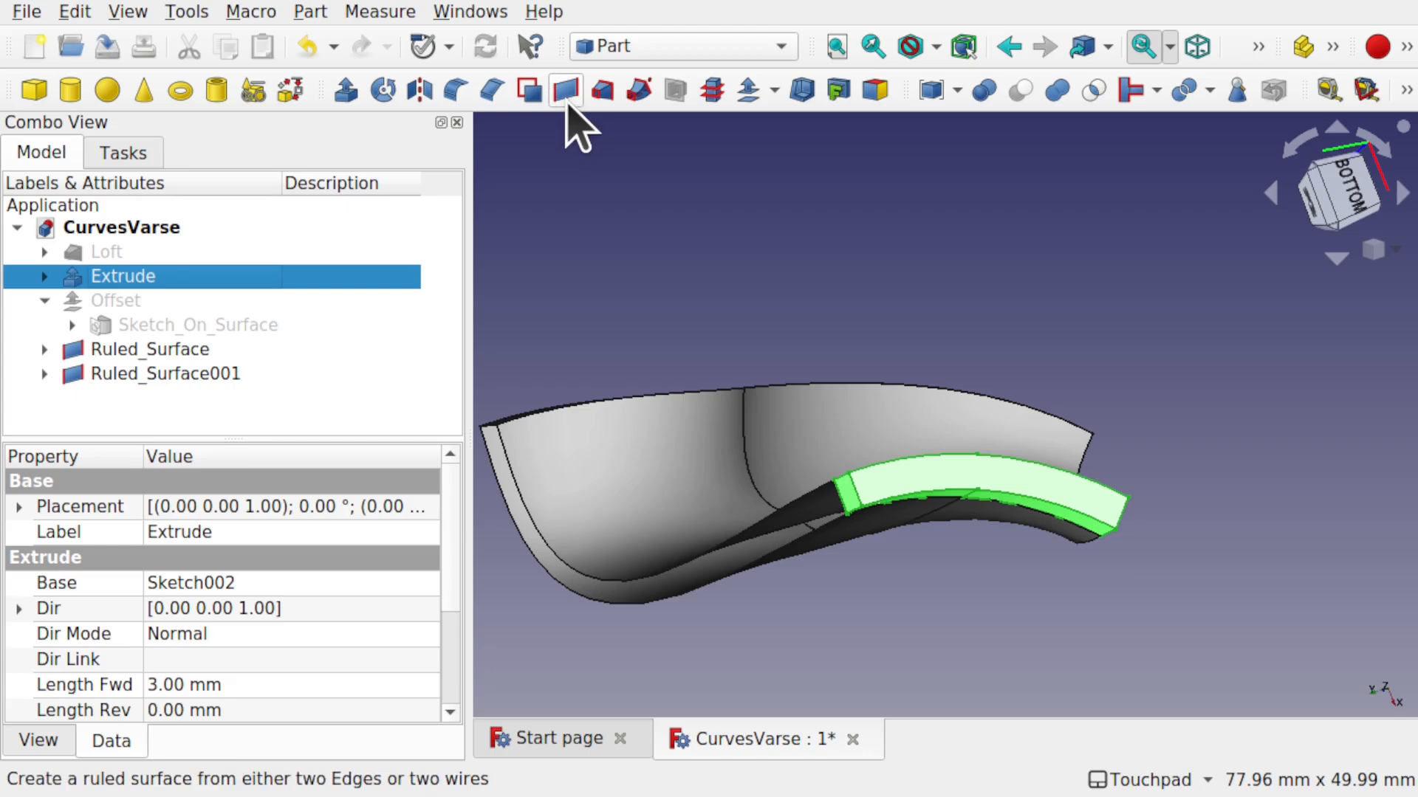
key(space)
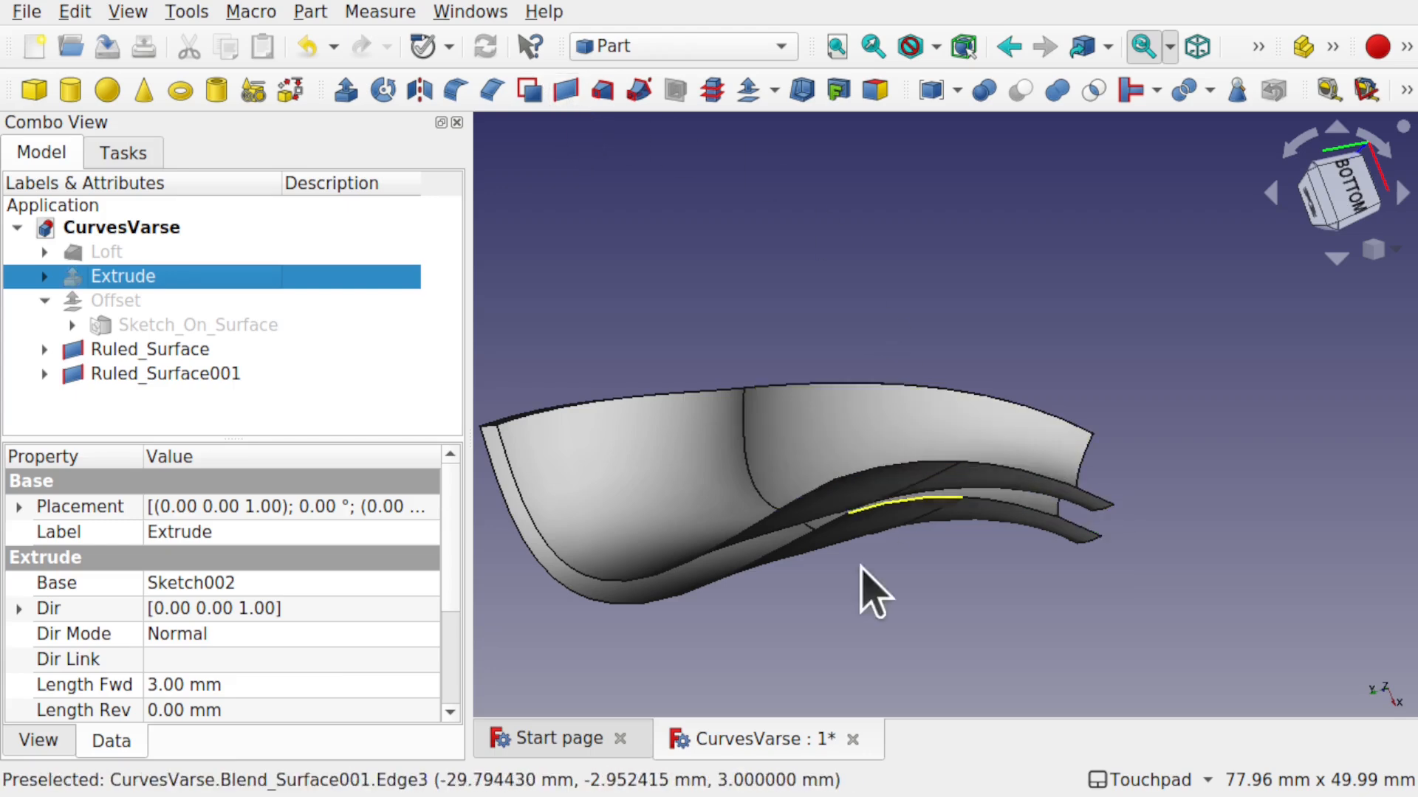
- Create a Ruled Surface closing the base between the bottom edges of Blend_Surface002 and Blend_Surface001
click(872, 470)
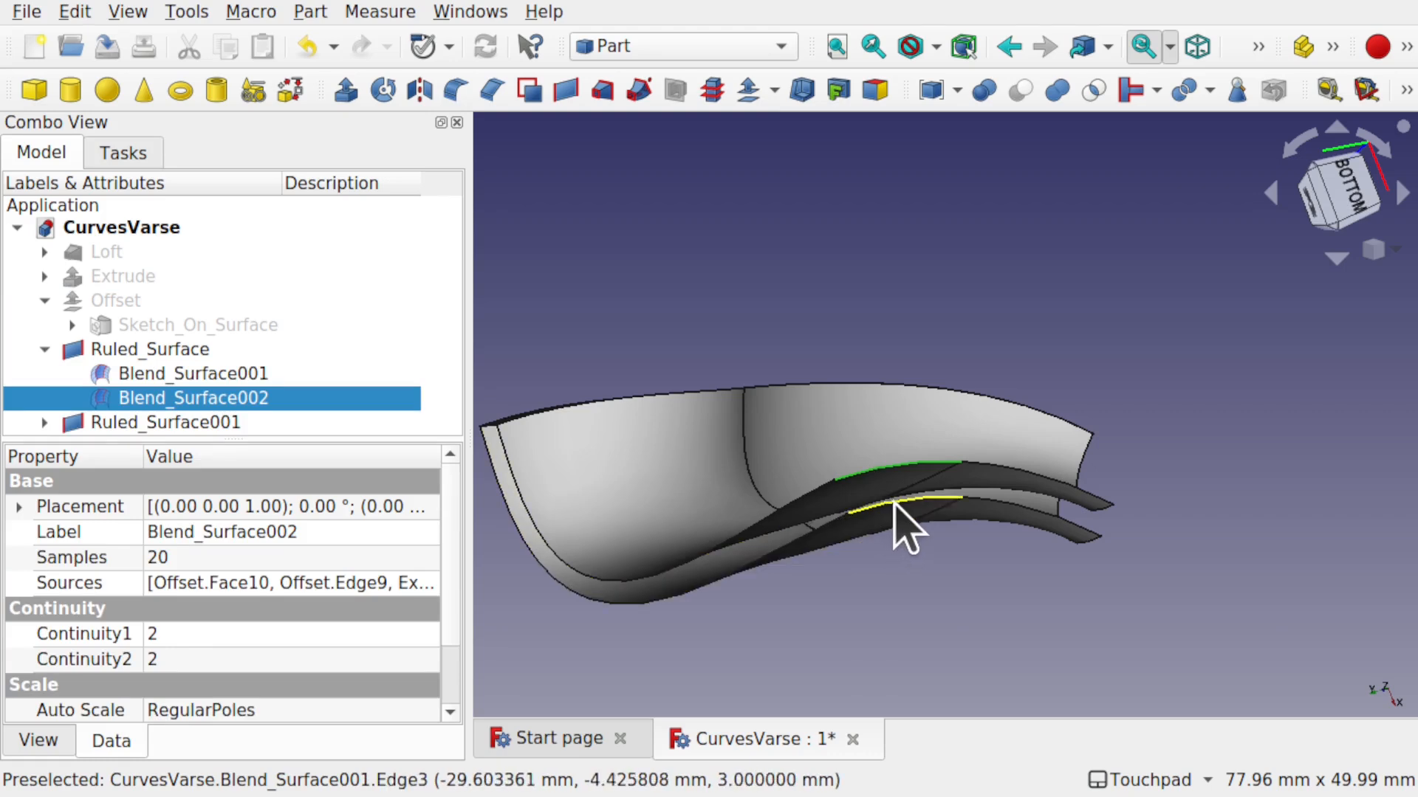
ctrl+click(896, 510)
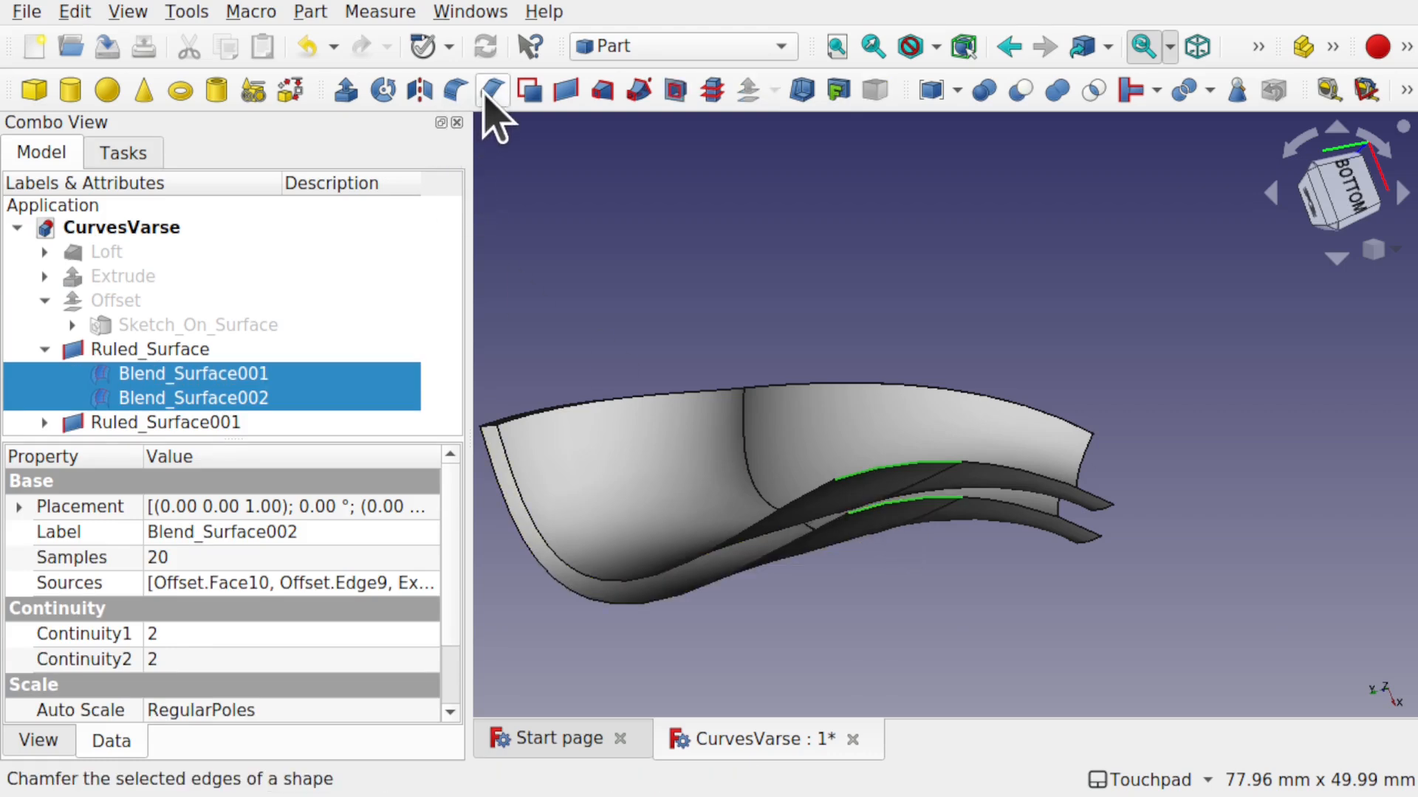
click(565, 91)
- Create a Ruled Surface closing the rest of the base between the bottom edges of Blend_Surface003 and Blend_Surface
shift+drag(902, 389, 826, 410)
click(963, 508)
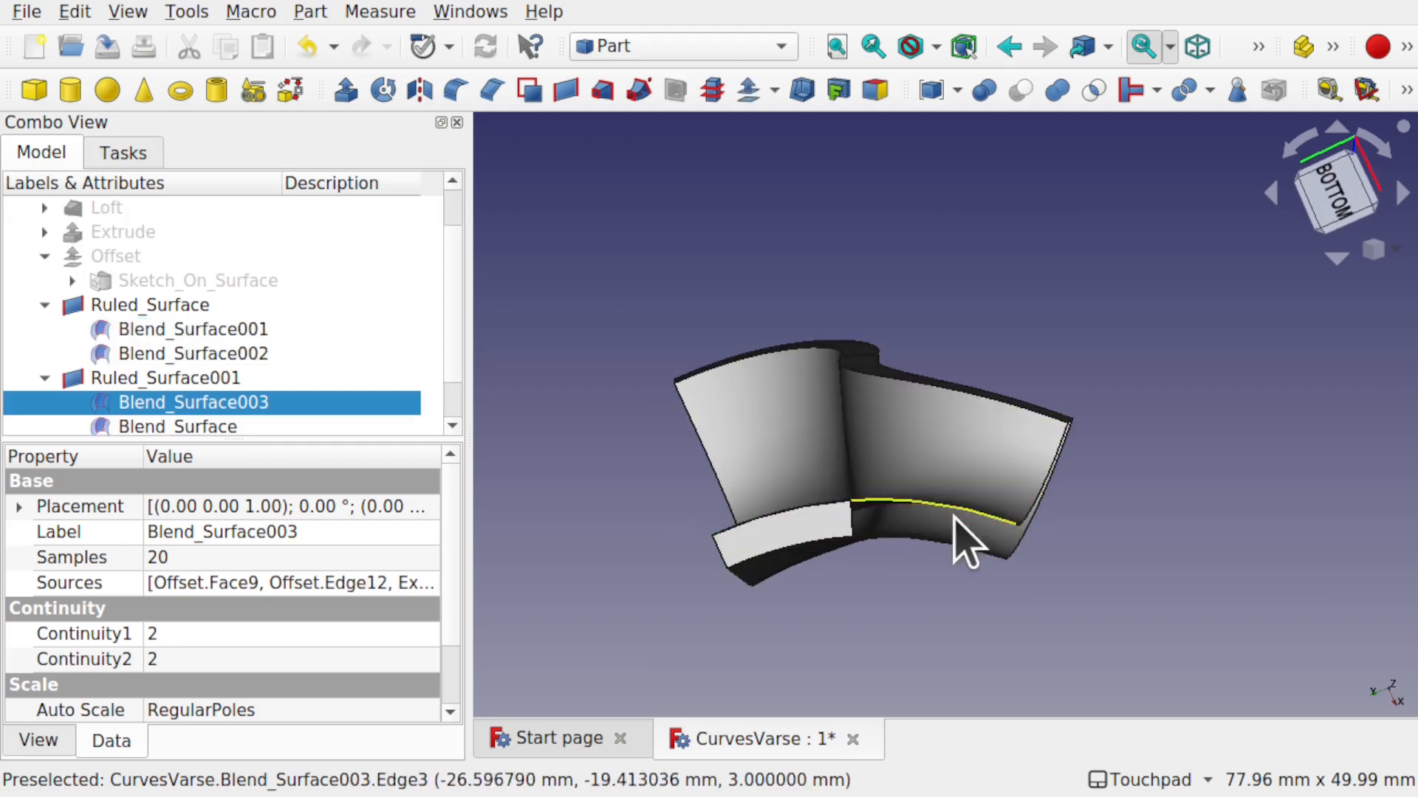
ctrl+click(940, 538)
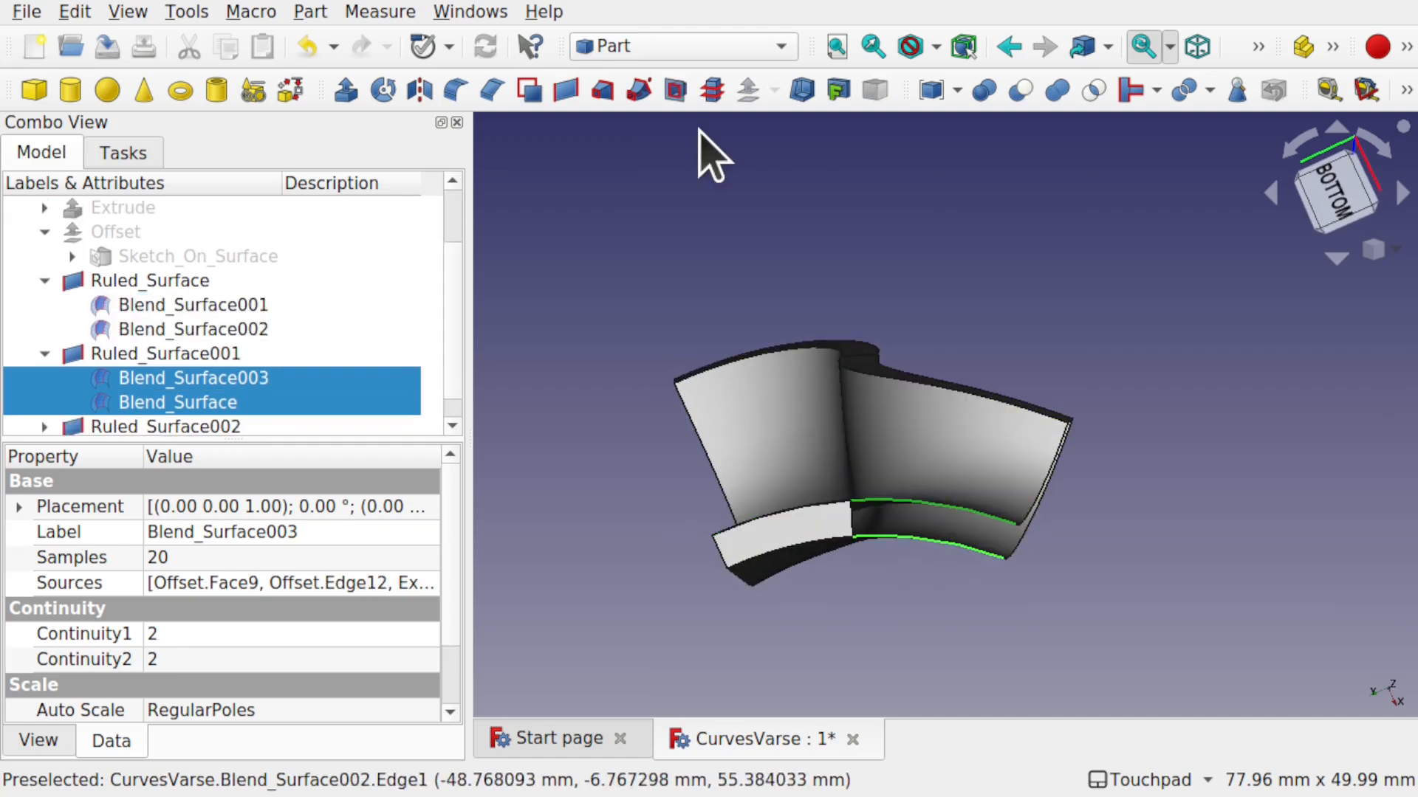
click(569, 102)
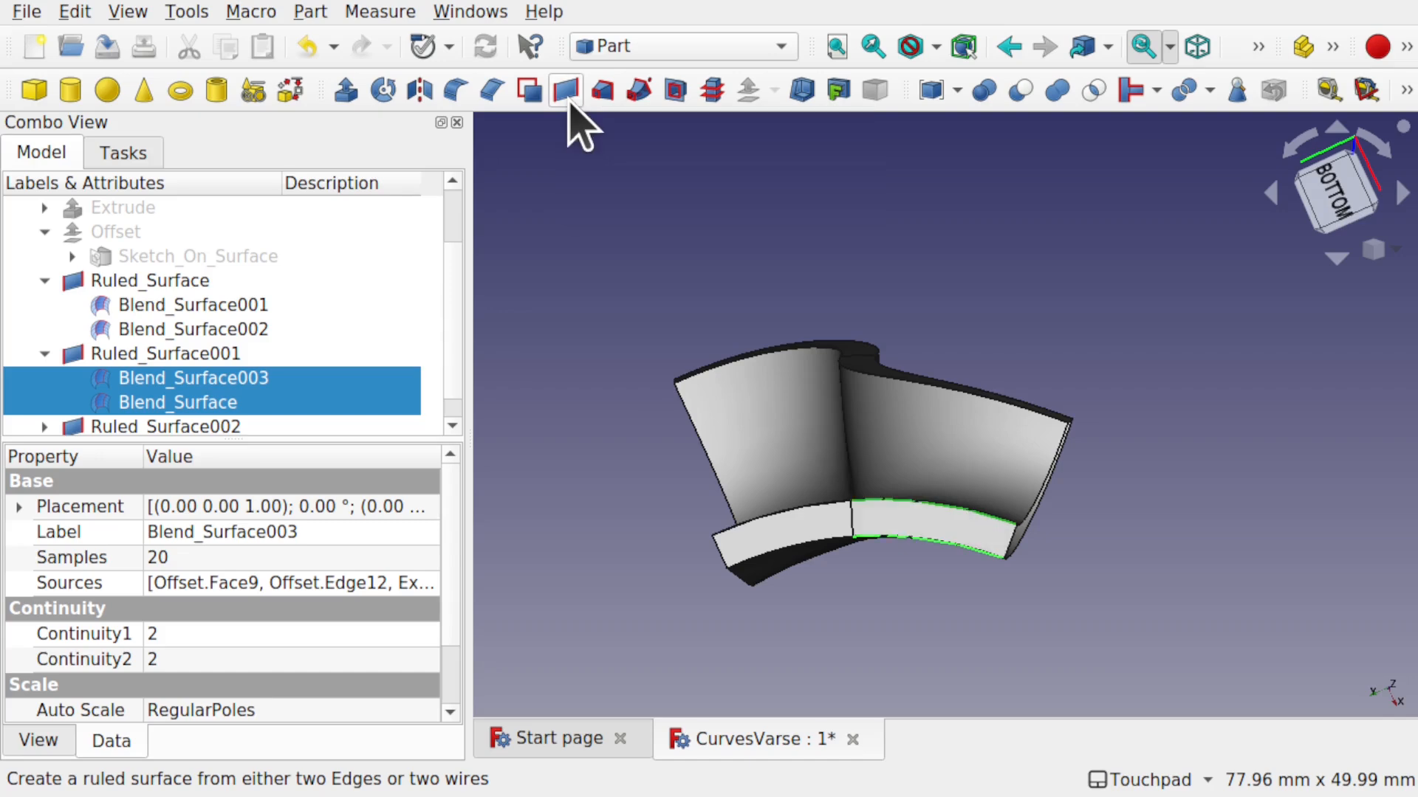
- Create a Ruled Surface between the long Y=0 side edges of Blend_Surface001 and Blend_Surface002
alt+drag(950, 521, 829, 614)
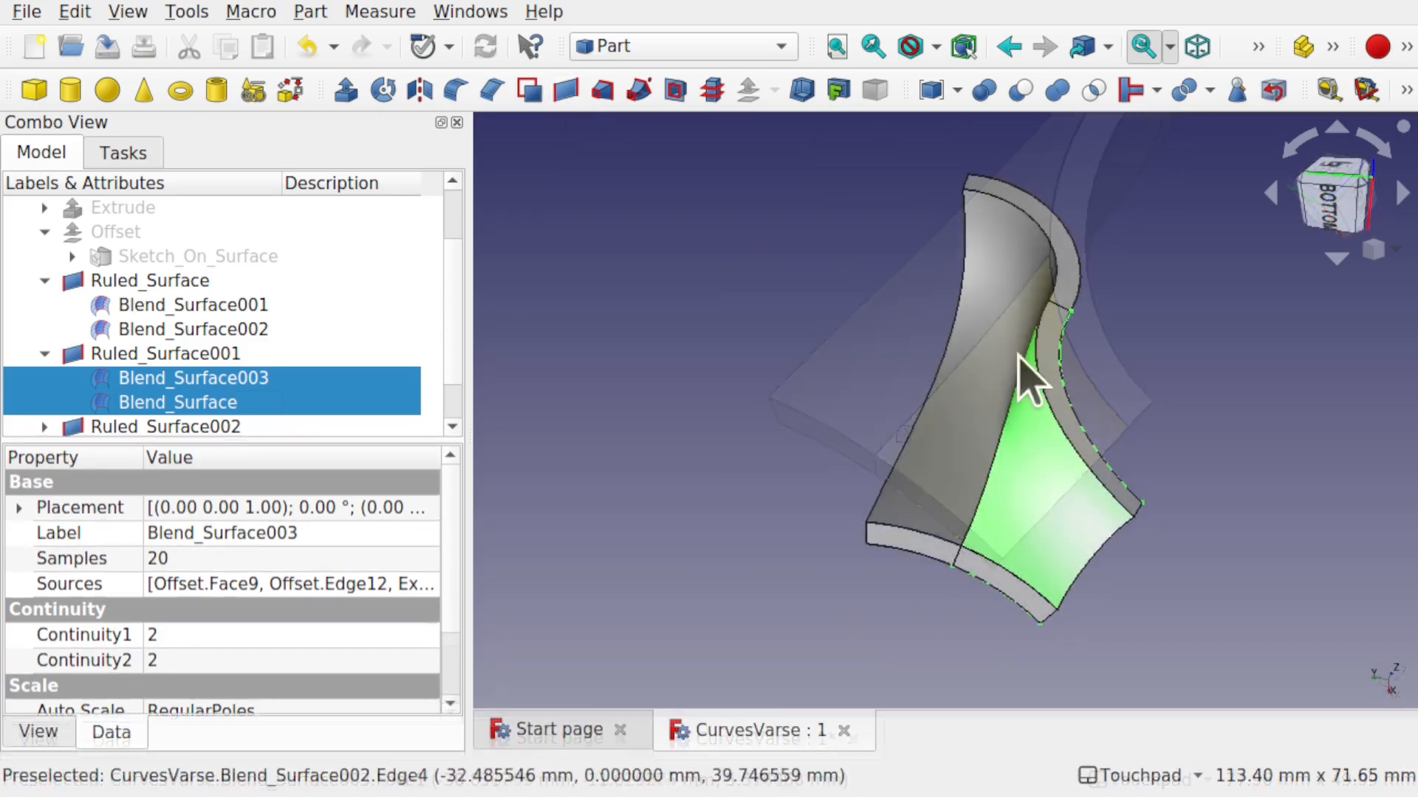
alt+drag(1019, 357, 1064, 487)
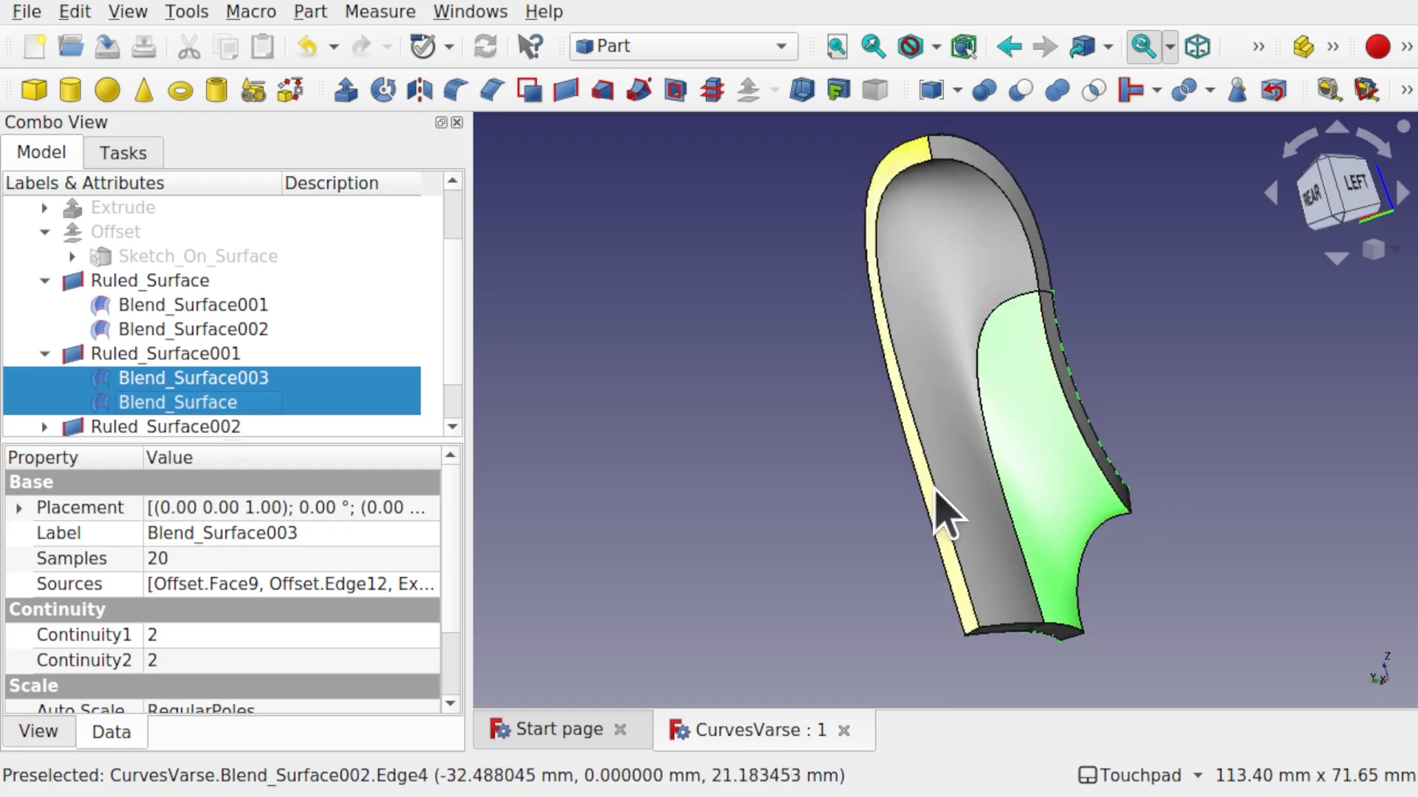
click(845, 494)
click(937, 542)
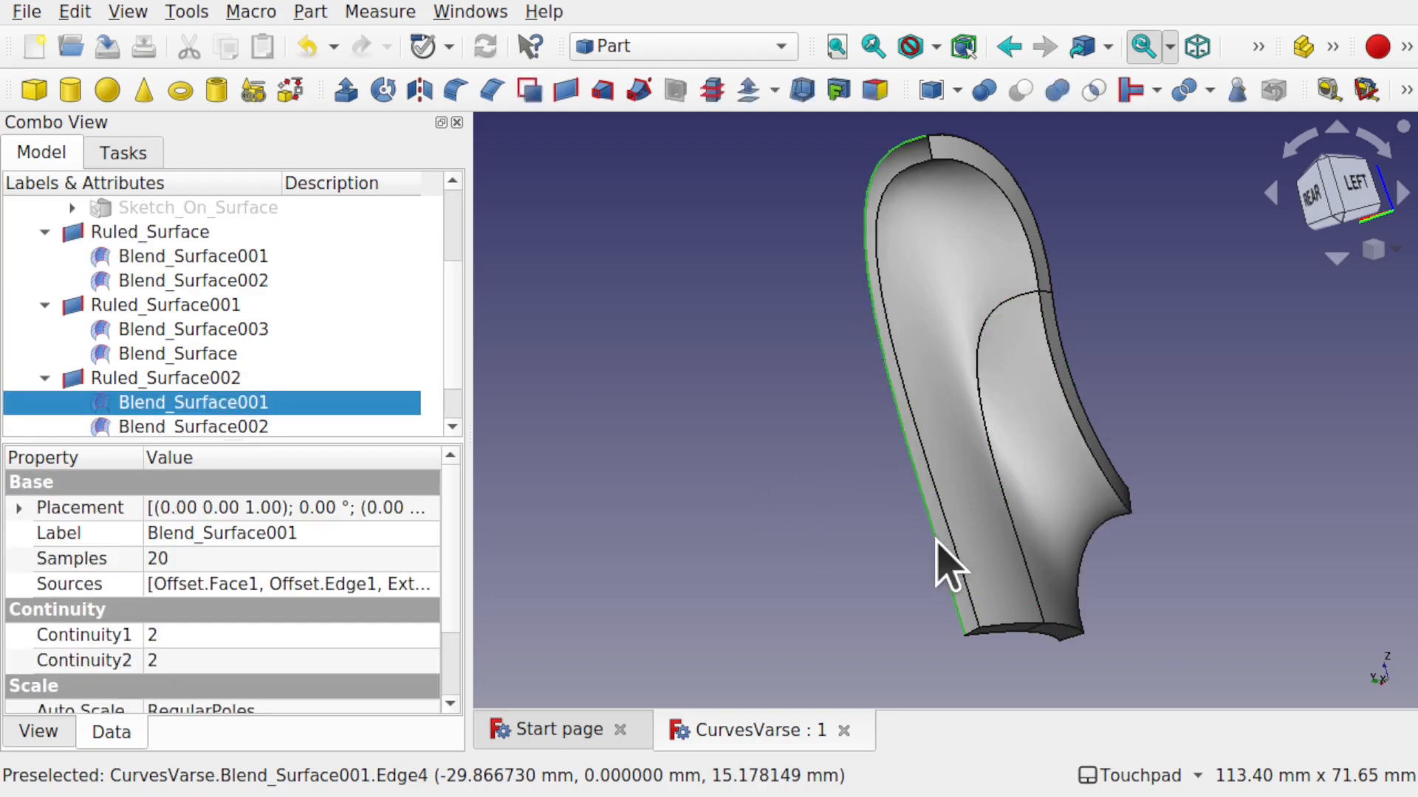
ctrl+click(951, 548)
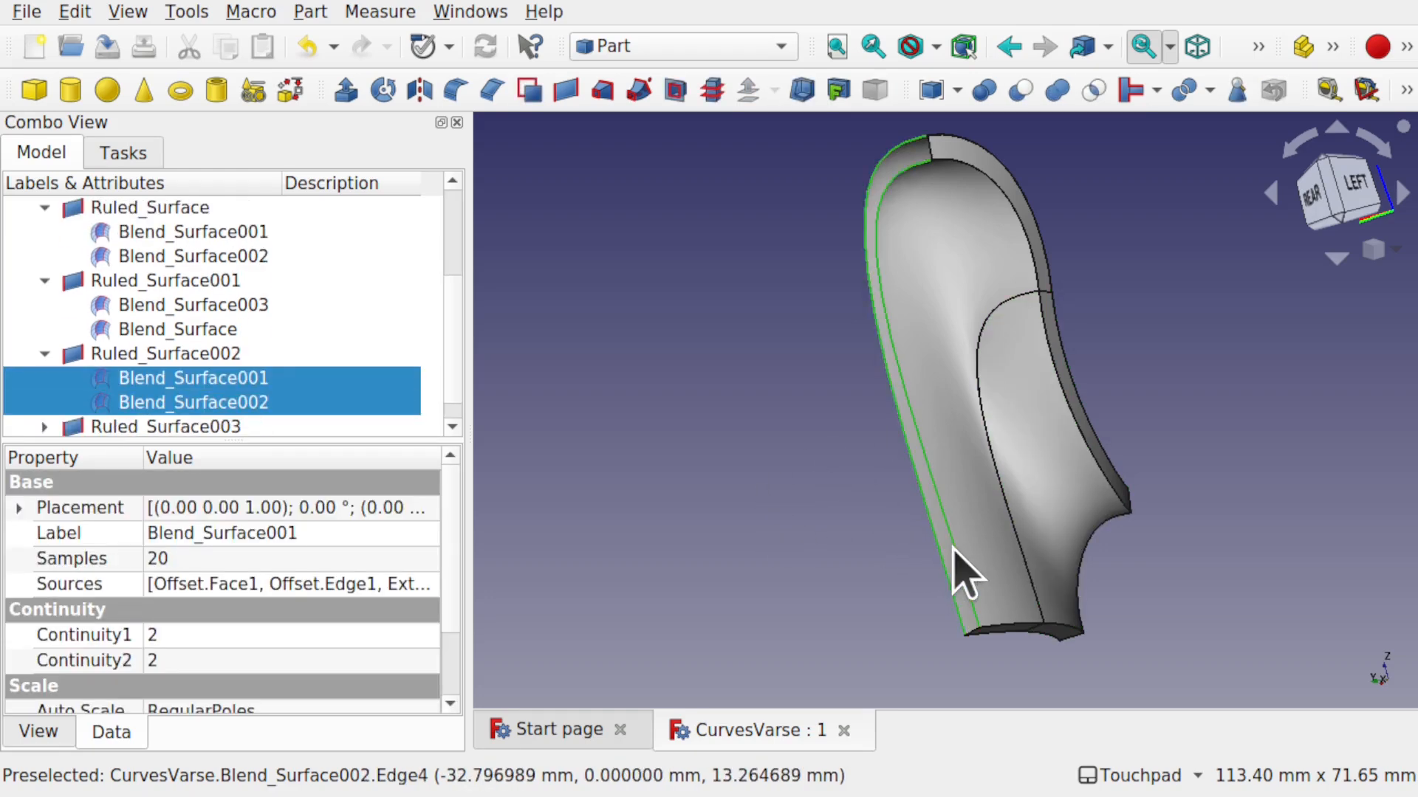
shift+drag(953, 547, 1105, 514)
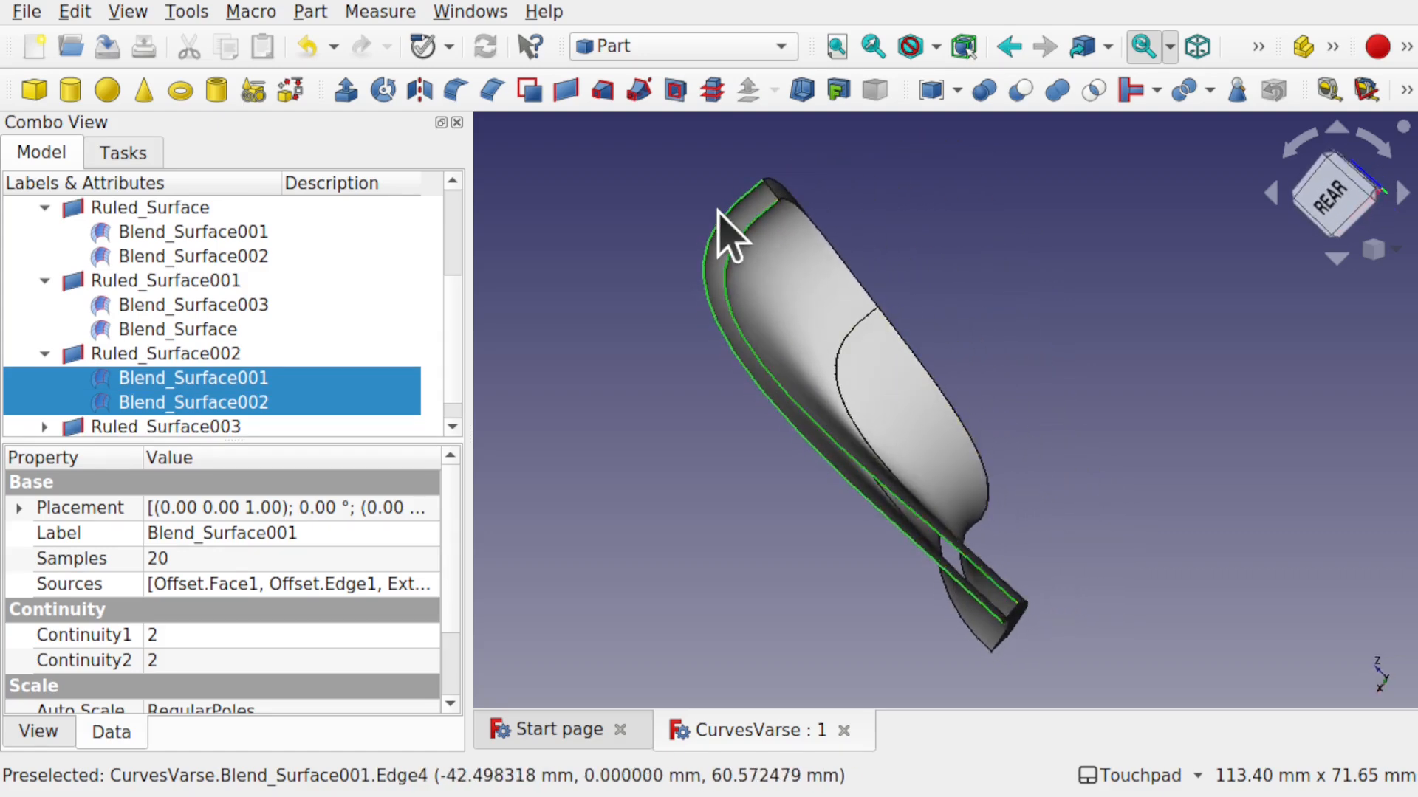
click(562, 93)
- Create a Ruled Surface closing the remaining gap between the curved free side edges of Blend_Surface003 and Blend_Surface
shift+drag(1025, 406, 674, 231)
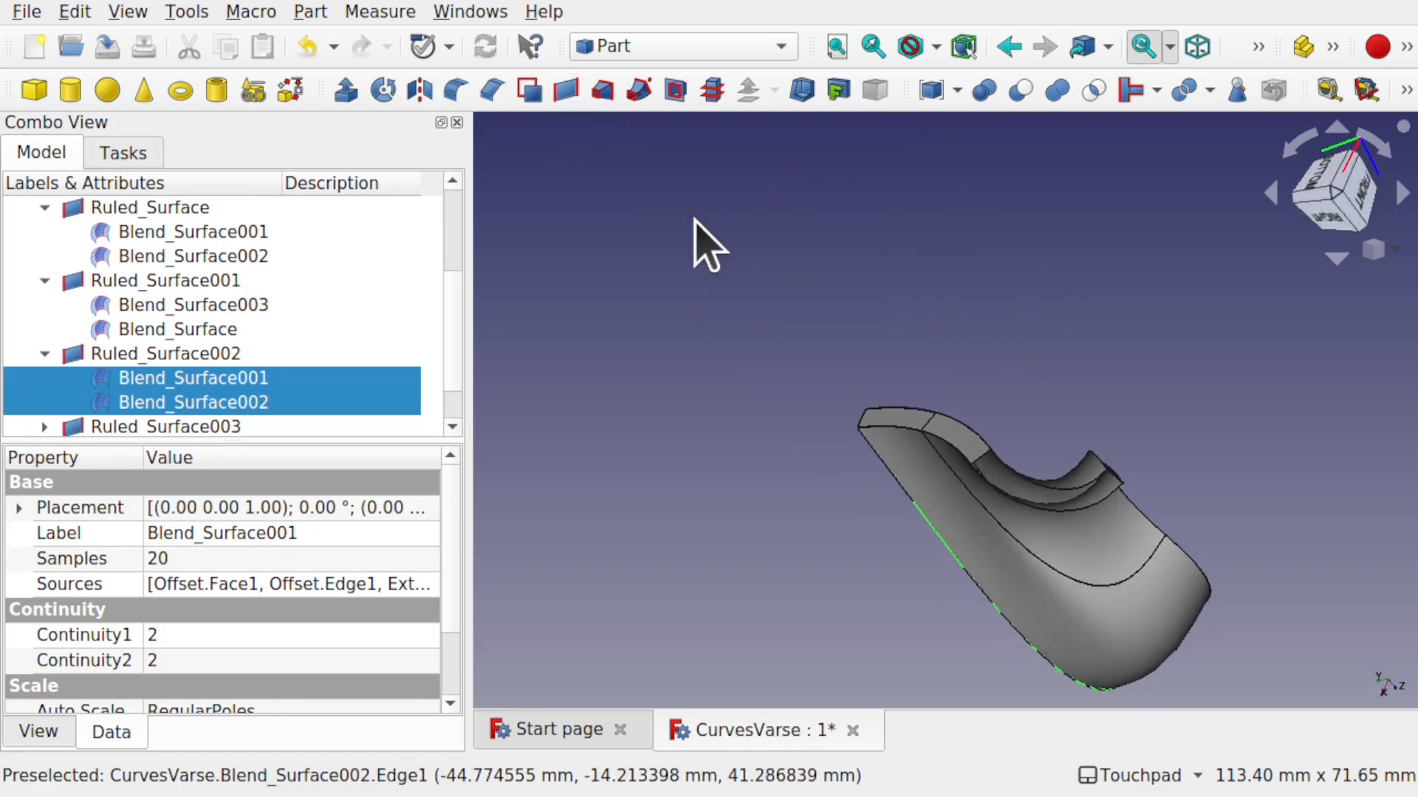
shift+drag(1026, 445, 933, 433)
scroll(923, 494, up, 6)
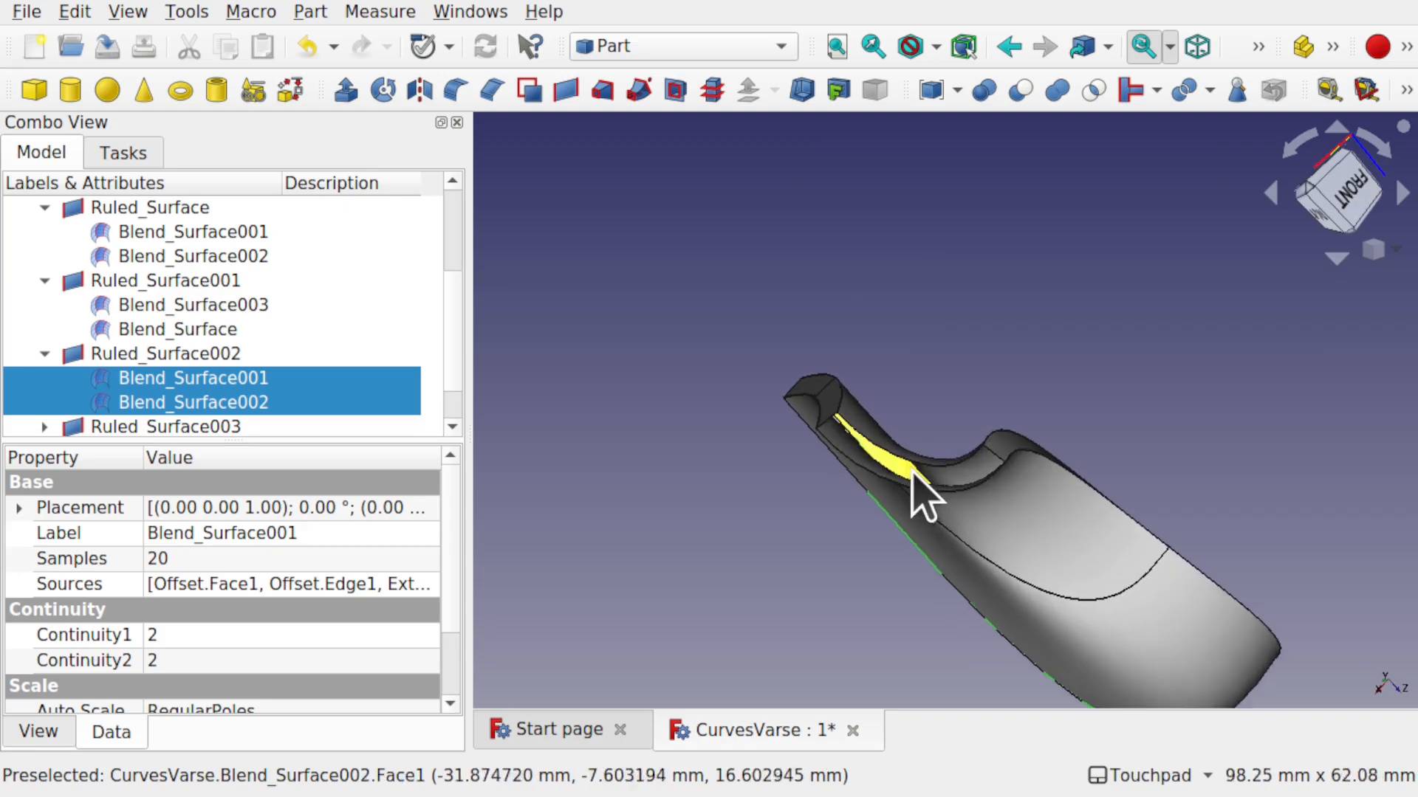
click(948, 456)
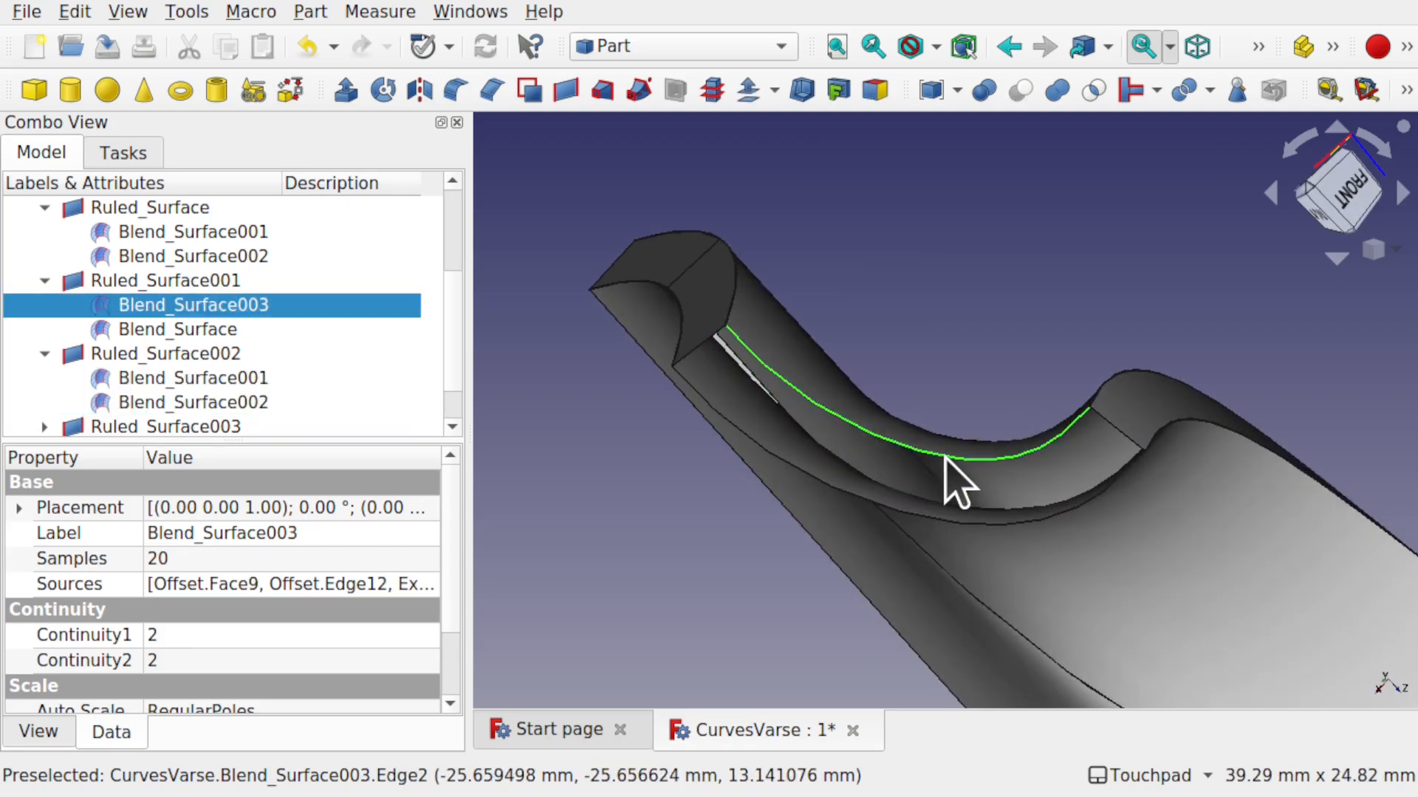
ctrl+click(927, 521)
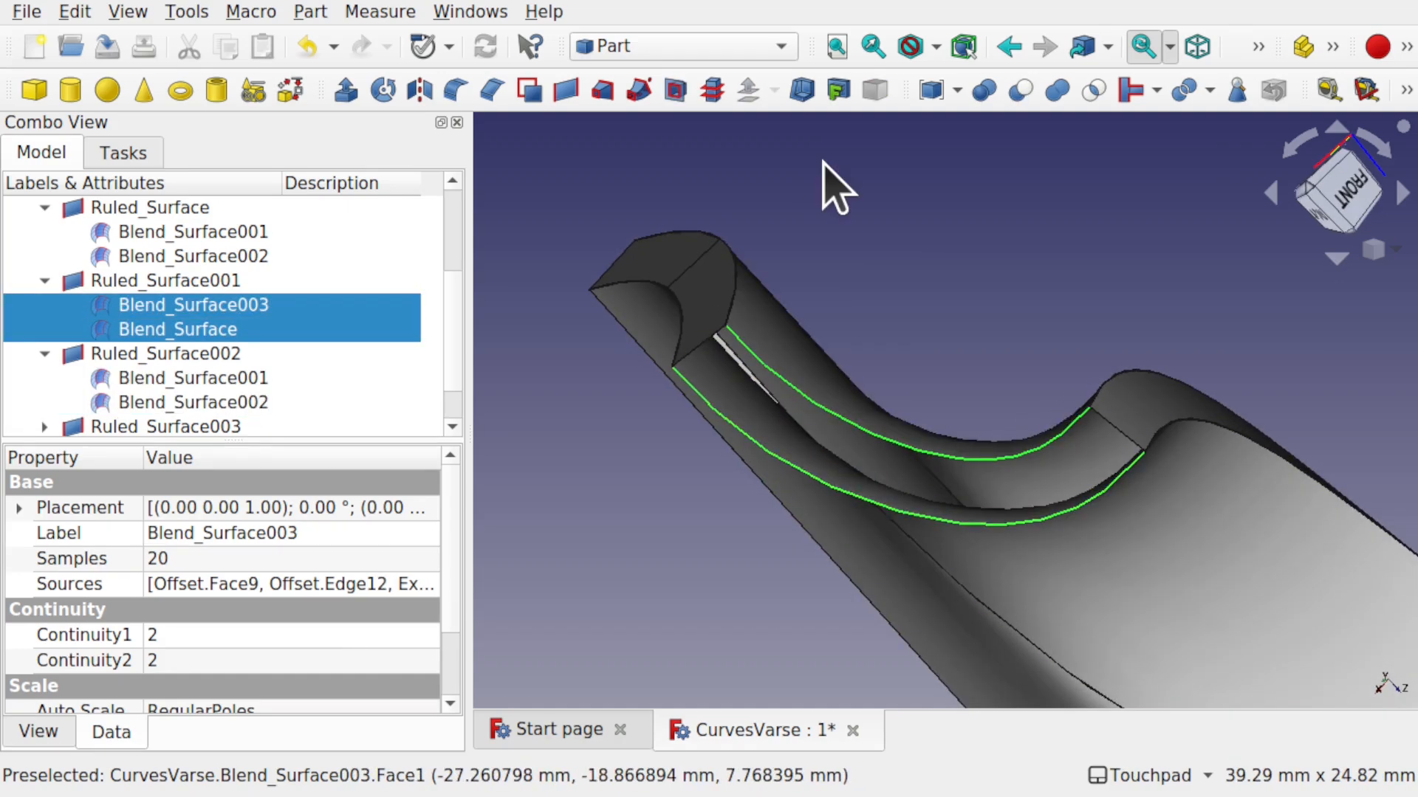
click(566, 90)
scroll(1046, 375, down, 4)
alt+drag(1072, 284, 969, 437)
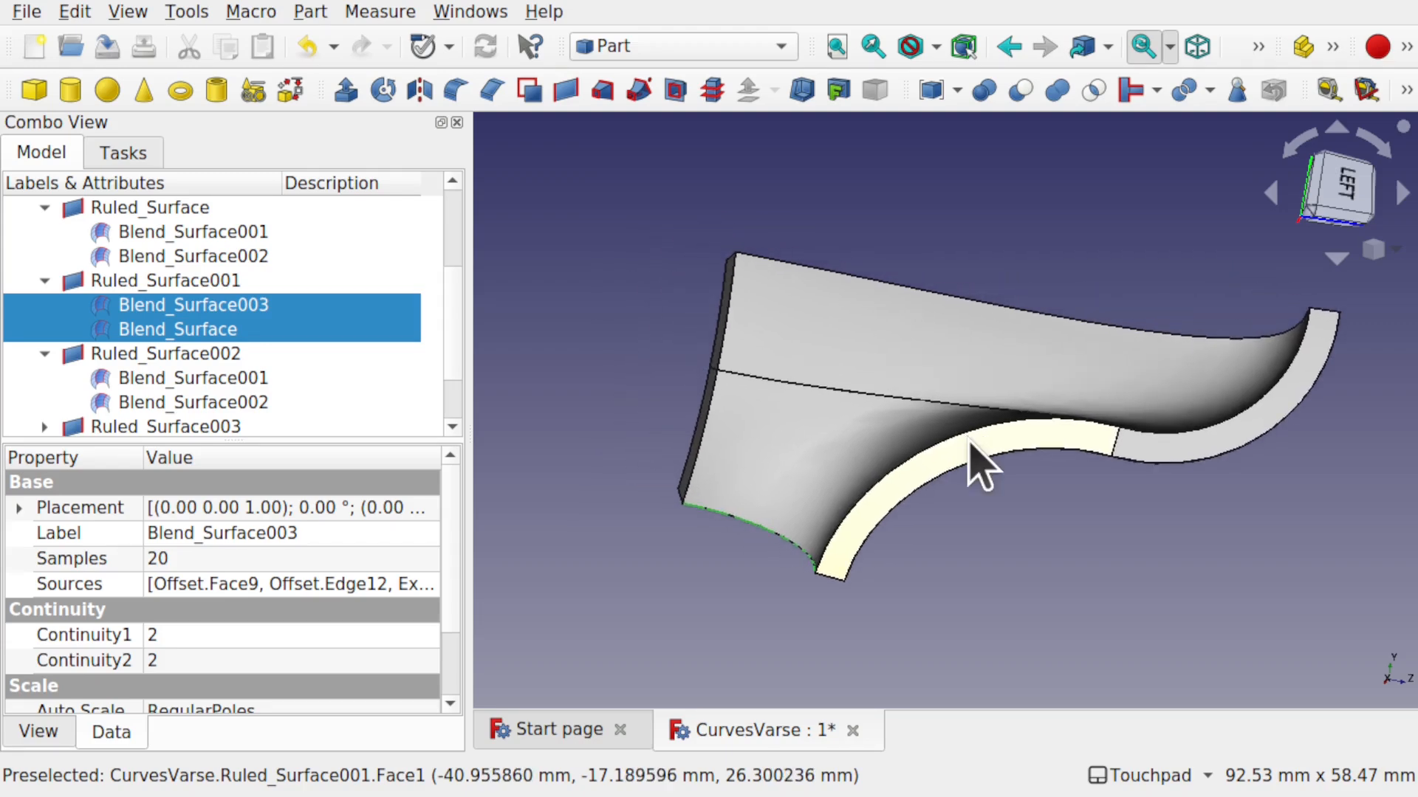
- In the Curves workbench, select Ruled_Surface and Ruled_Surface001 together with Blend_Surface, Blend_Surface001, Blend_Surface002 and Blend_Surface003
click(674, 48)
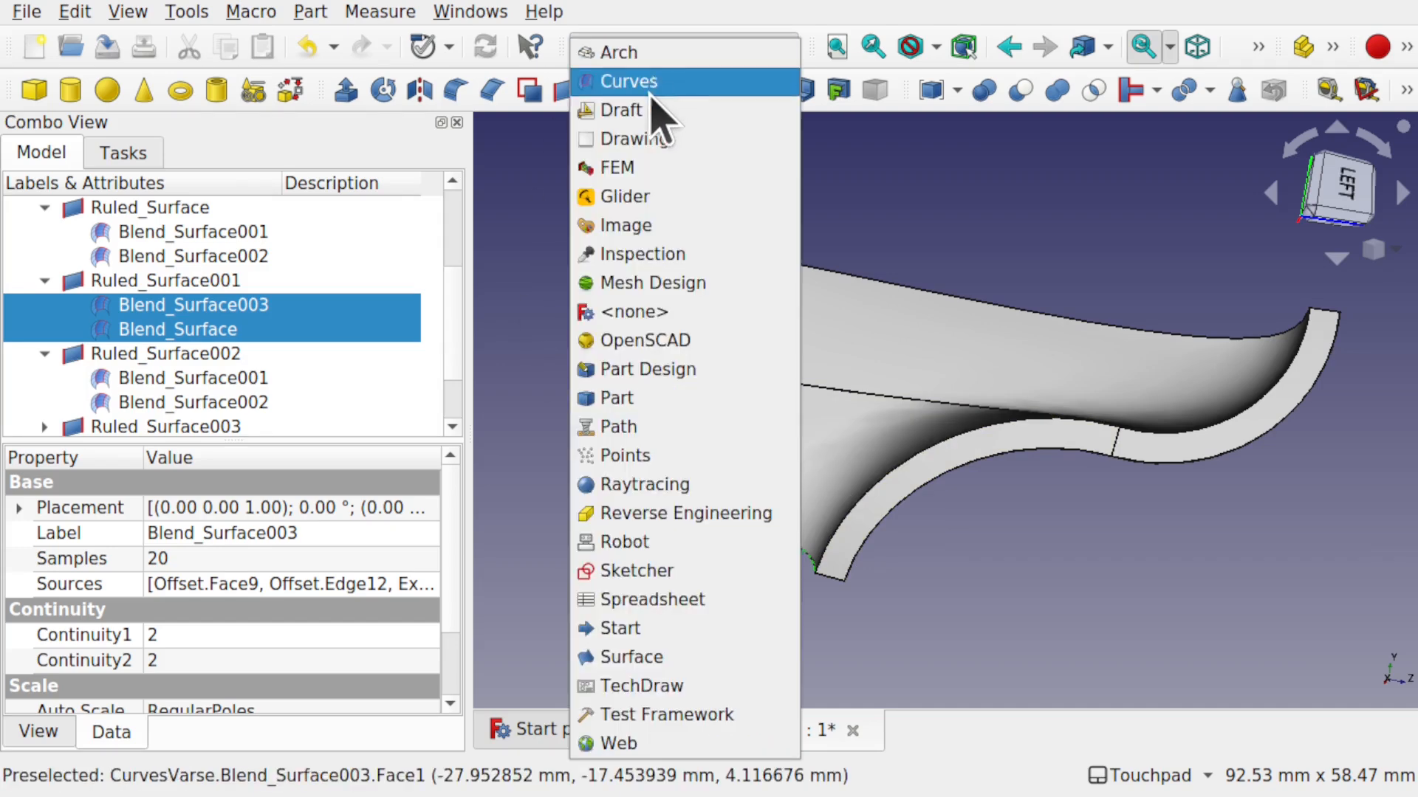
click(679, 82)
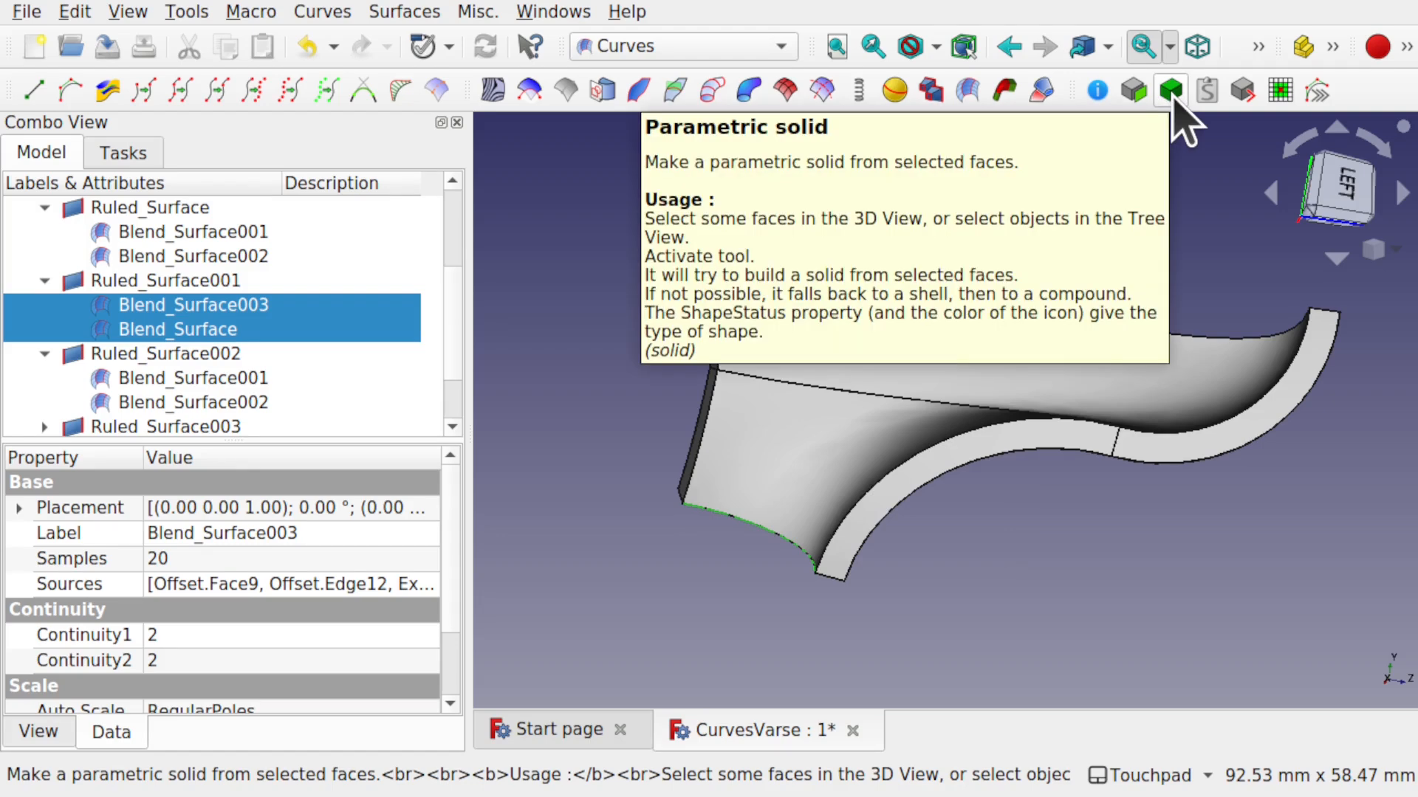
scroll(456, 333, up, 2)
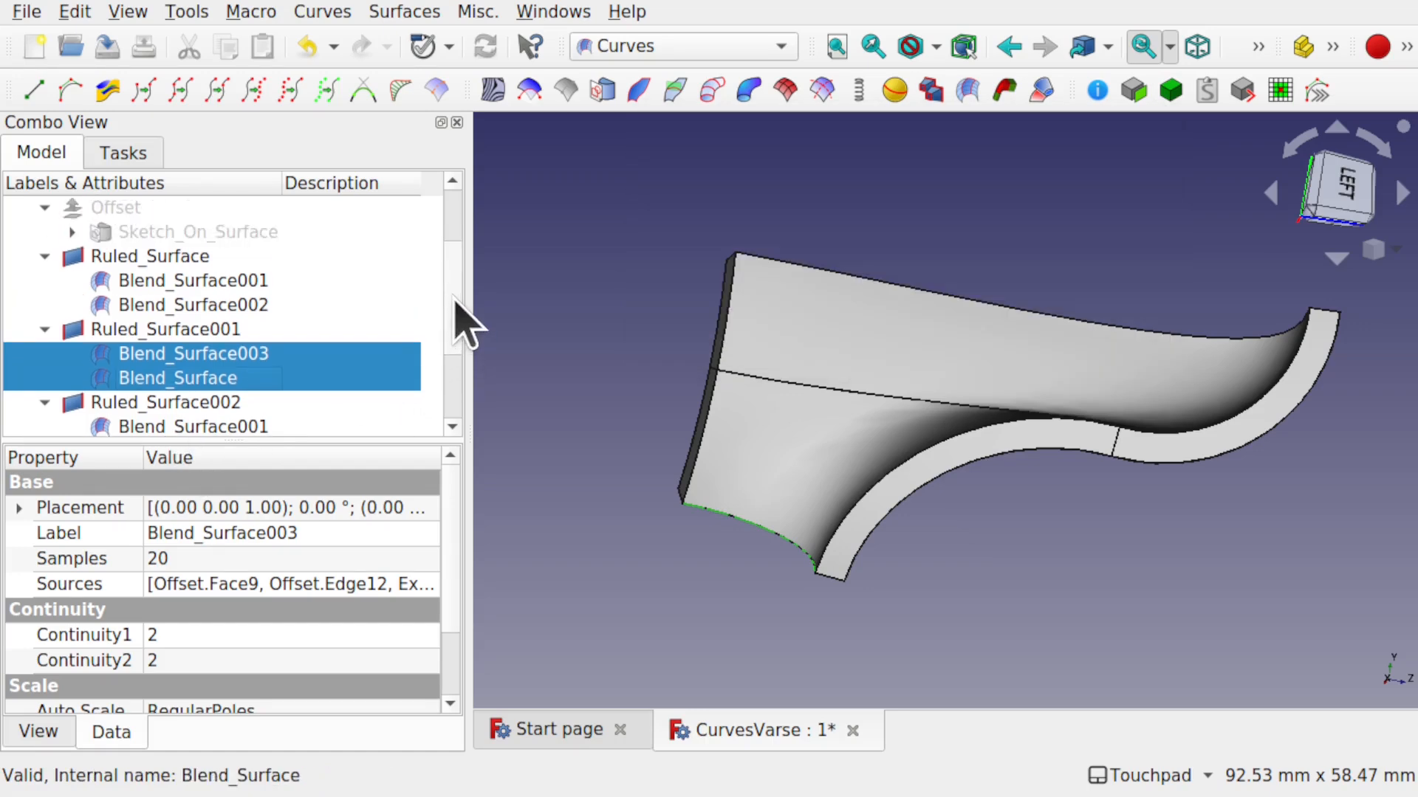
click(205, 259)
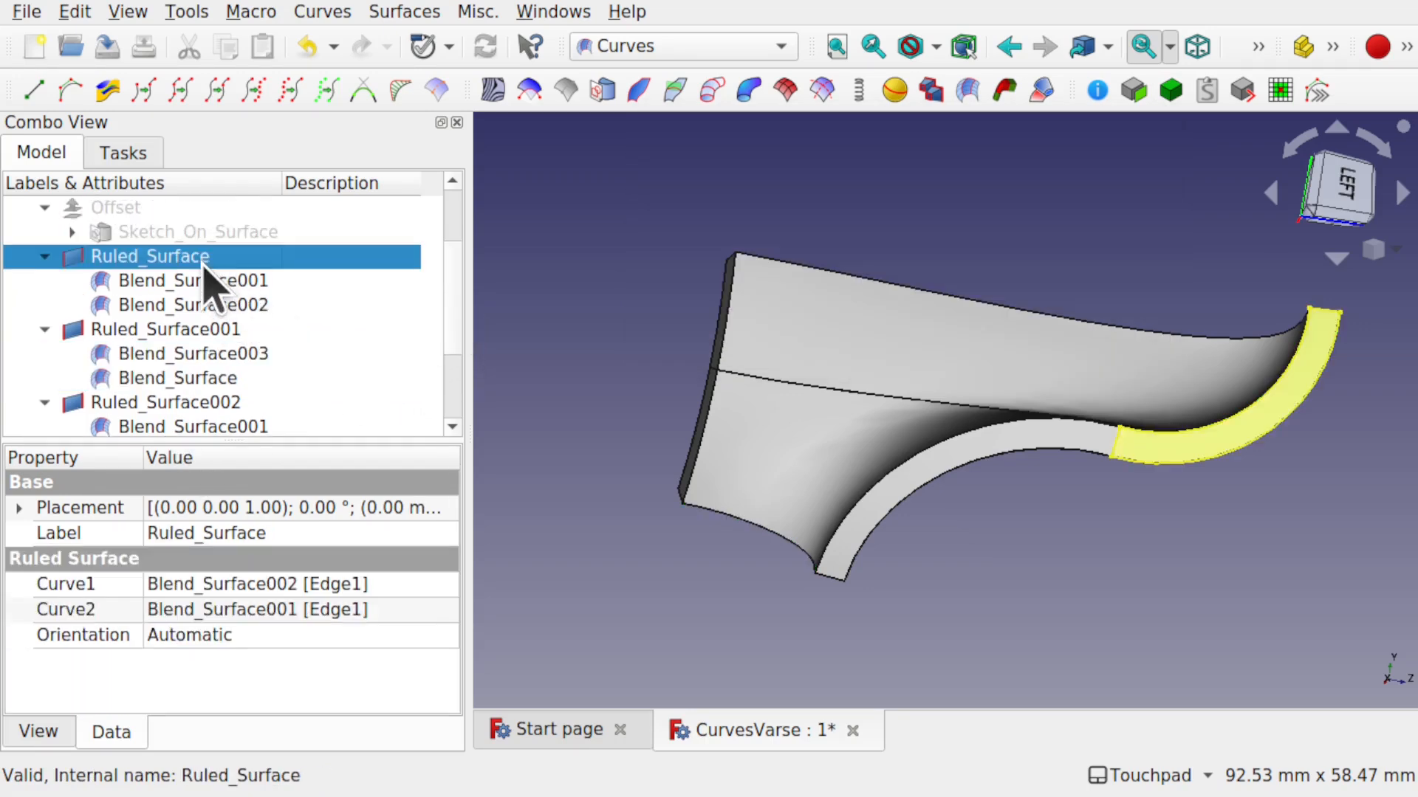
ctrl+click(240, 286)
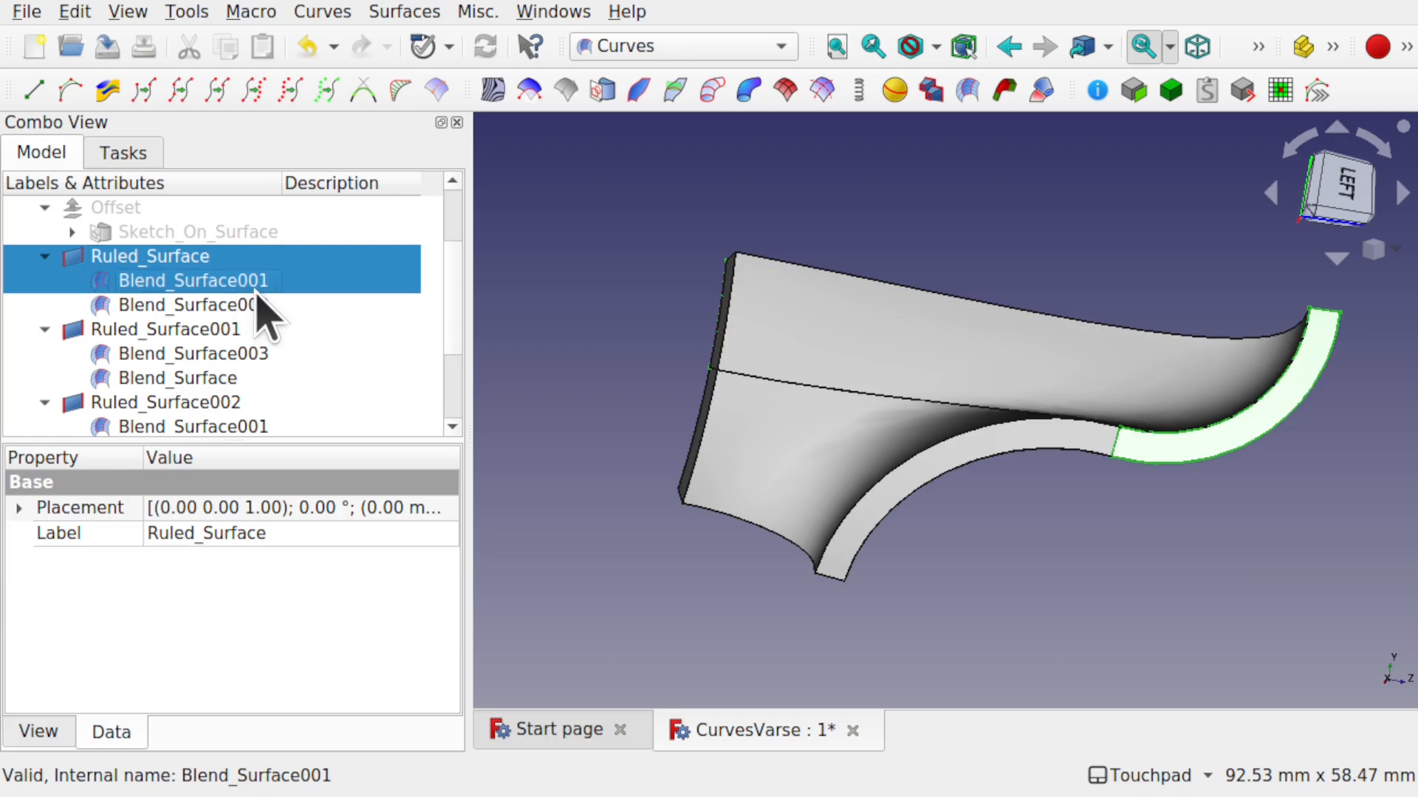
ctrl+click(253, 305)
ctrl+click(196, 330)
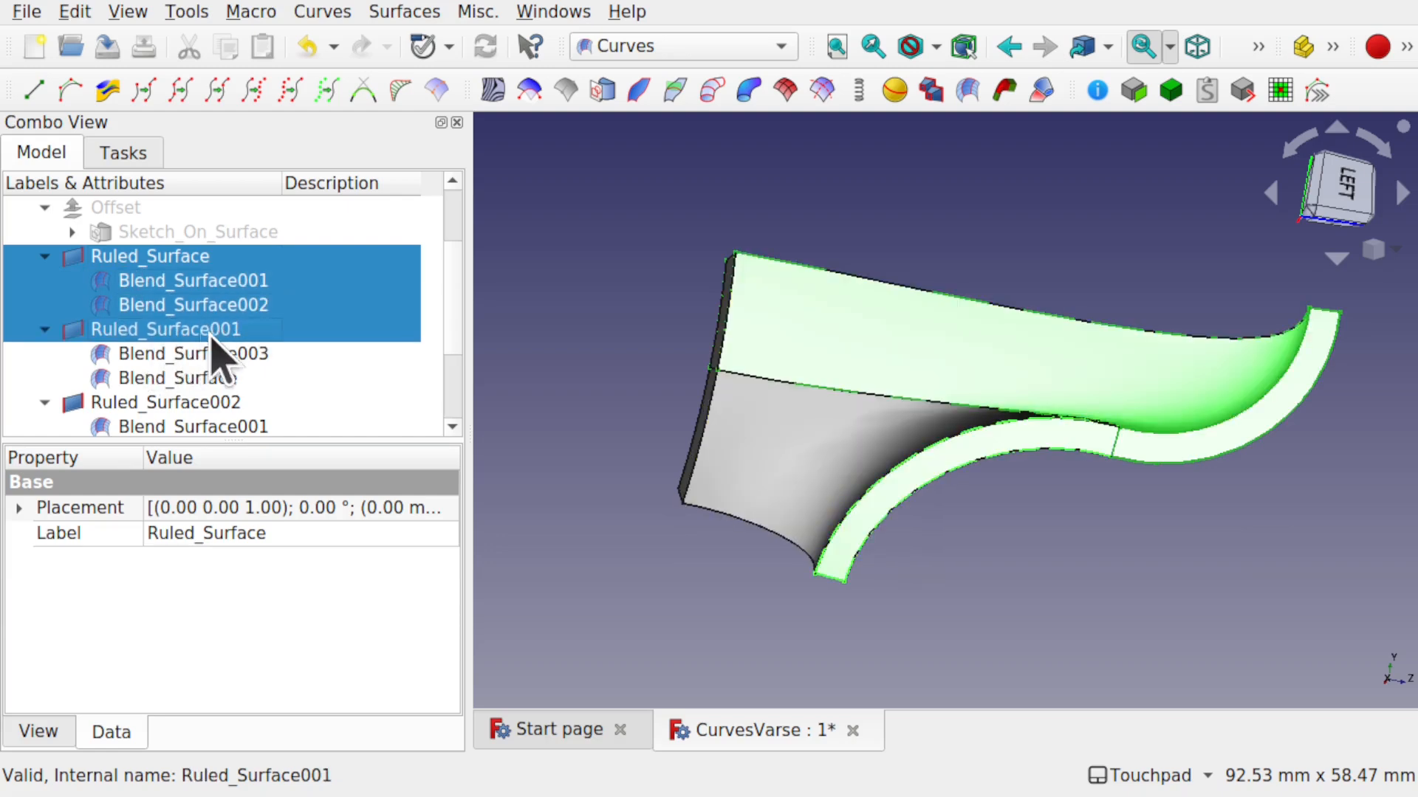
ctrl+click(214, 354)
ctrl+click(204, 379)
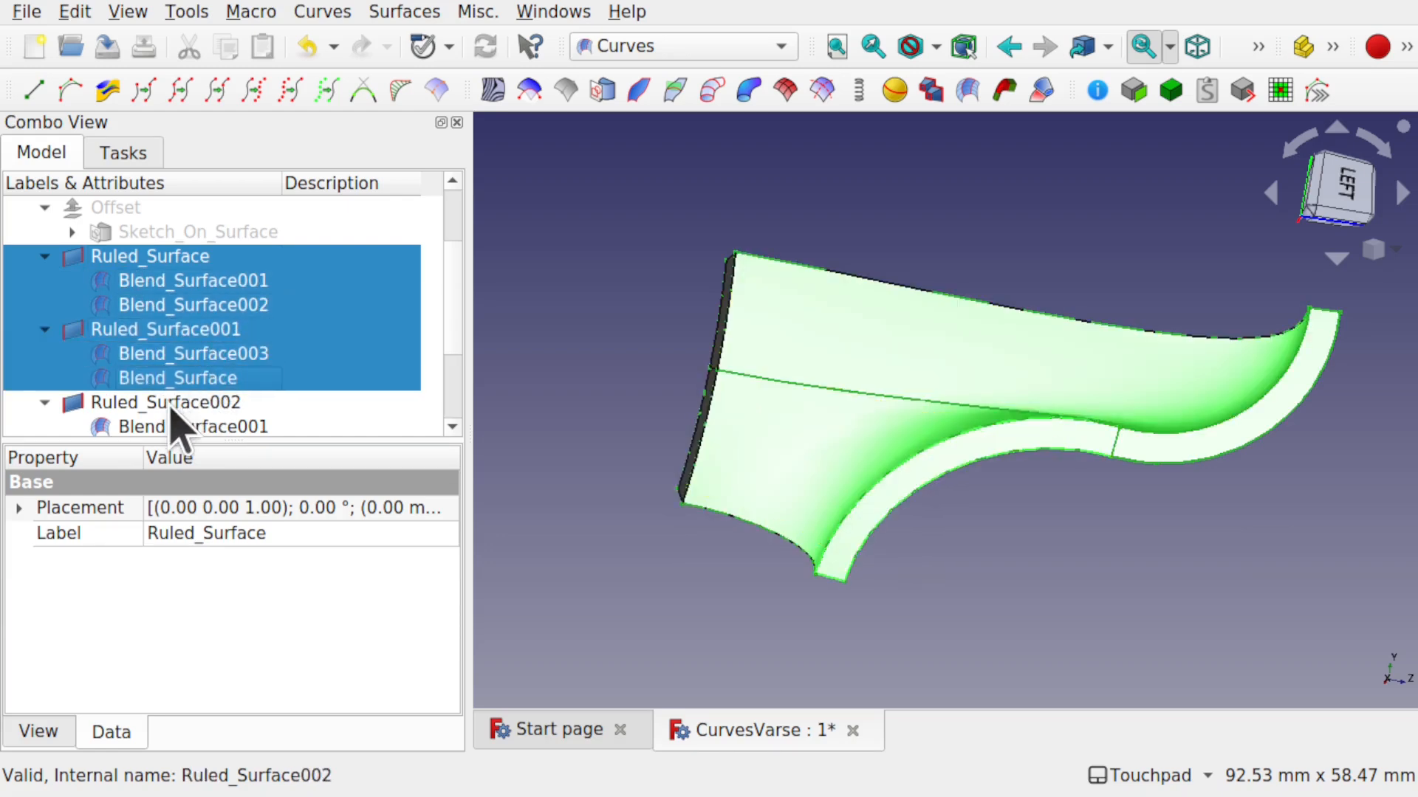
- Add Ruled_Surface002 through Ruled_Surface005 to the selection and make a Parametric solid from all the selected surfaces
ctrl+click(171, 405)
click(452, 427)
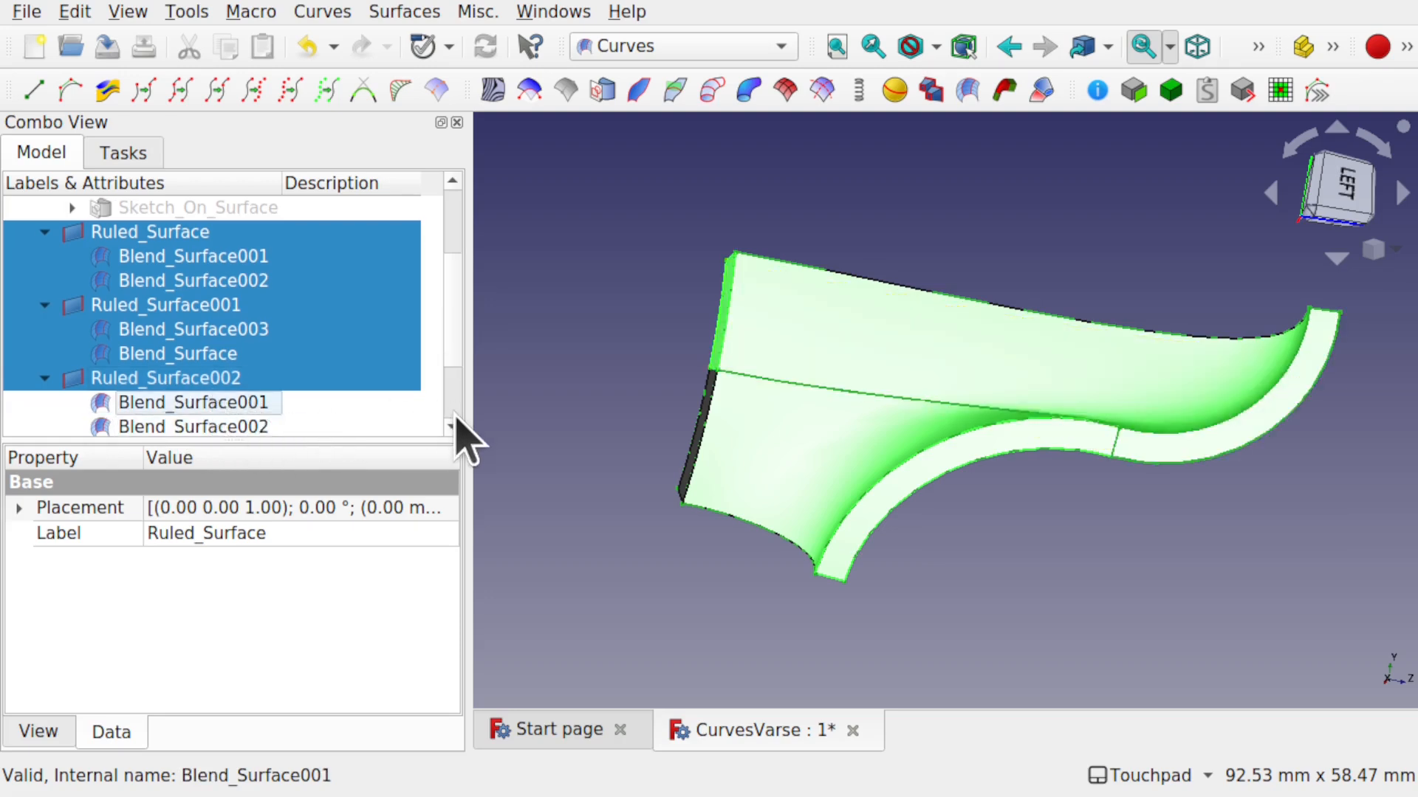
scroll(247, 407, down, 1)
scroll(214, 395, up, 1)
scroll(454, 428, down, 3)
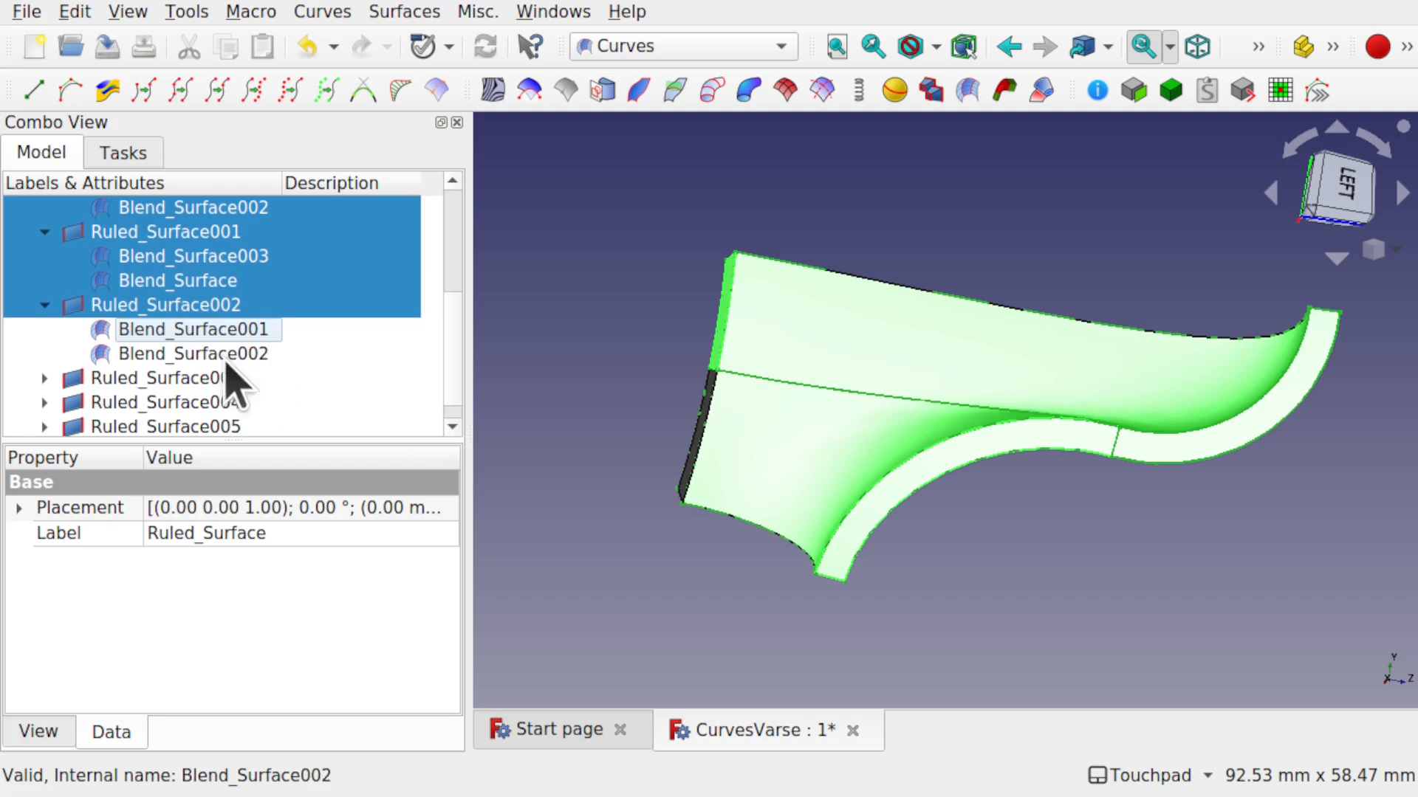
ctrl+click(186, 378)
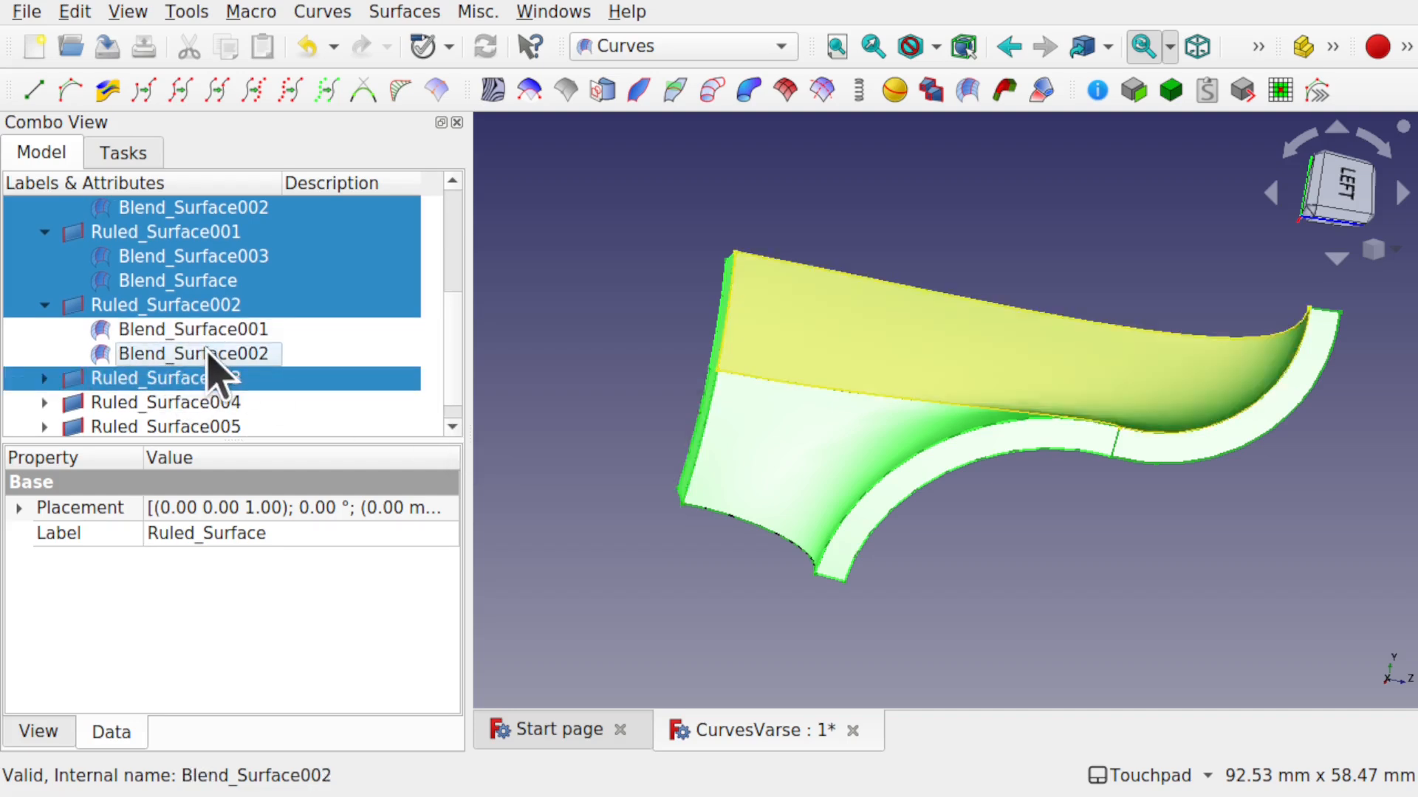
ctrl+click(195, 402)
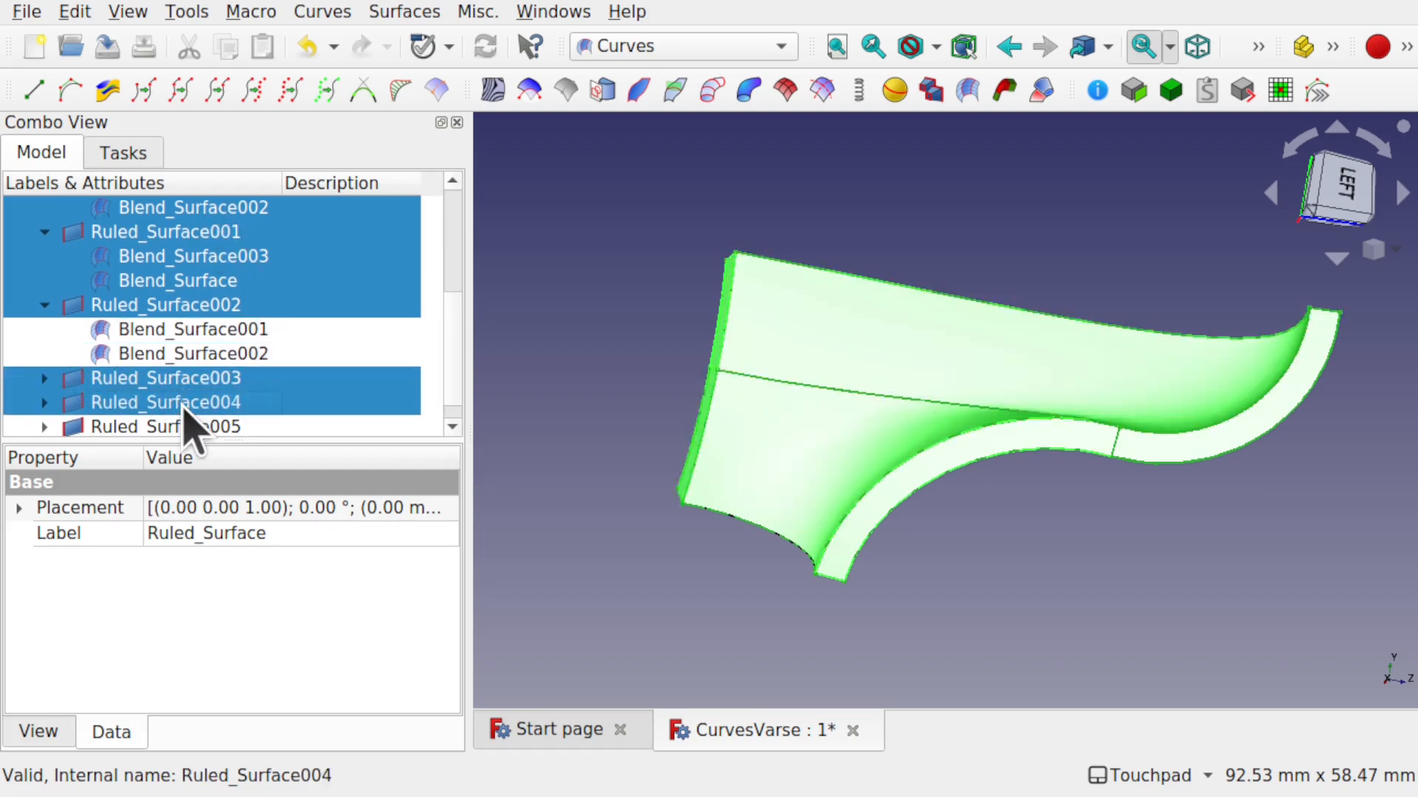
ctrl+click(216, 428)
click(453, 427)
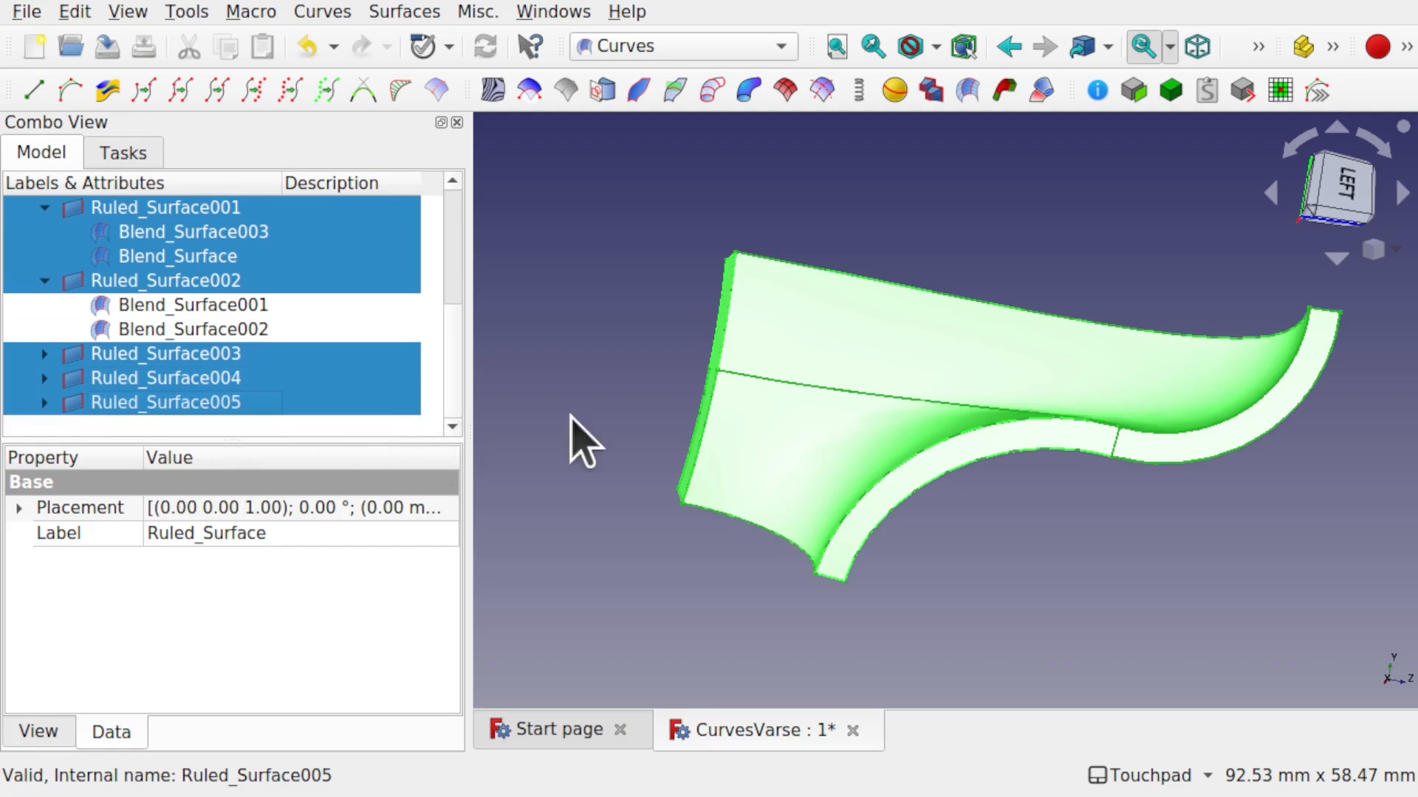
shift+drag(930, 454, 960, 522)
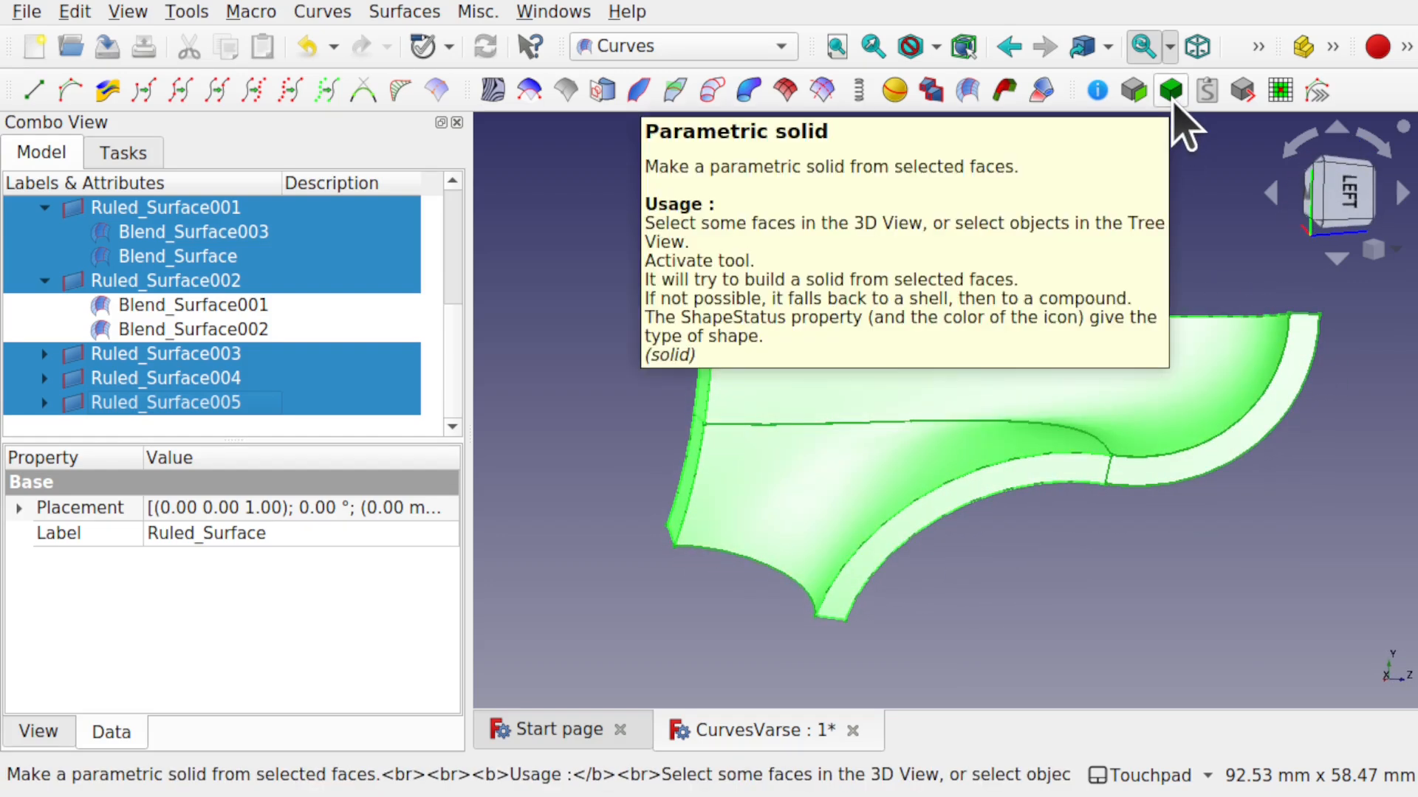
click(418, 12)
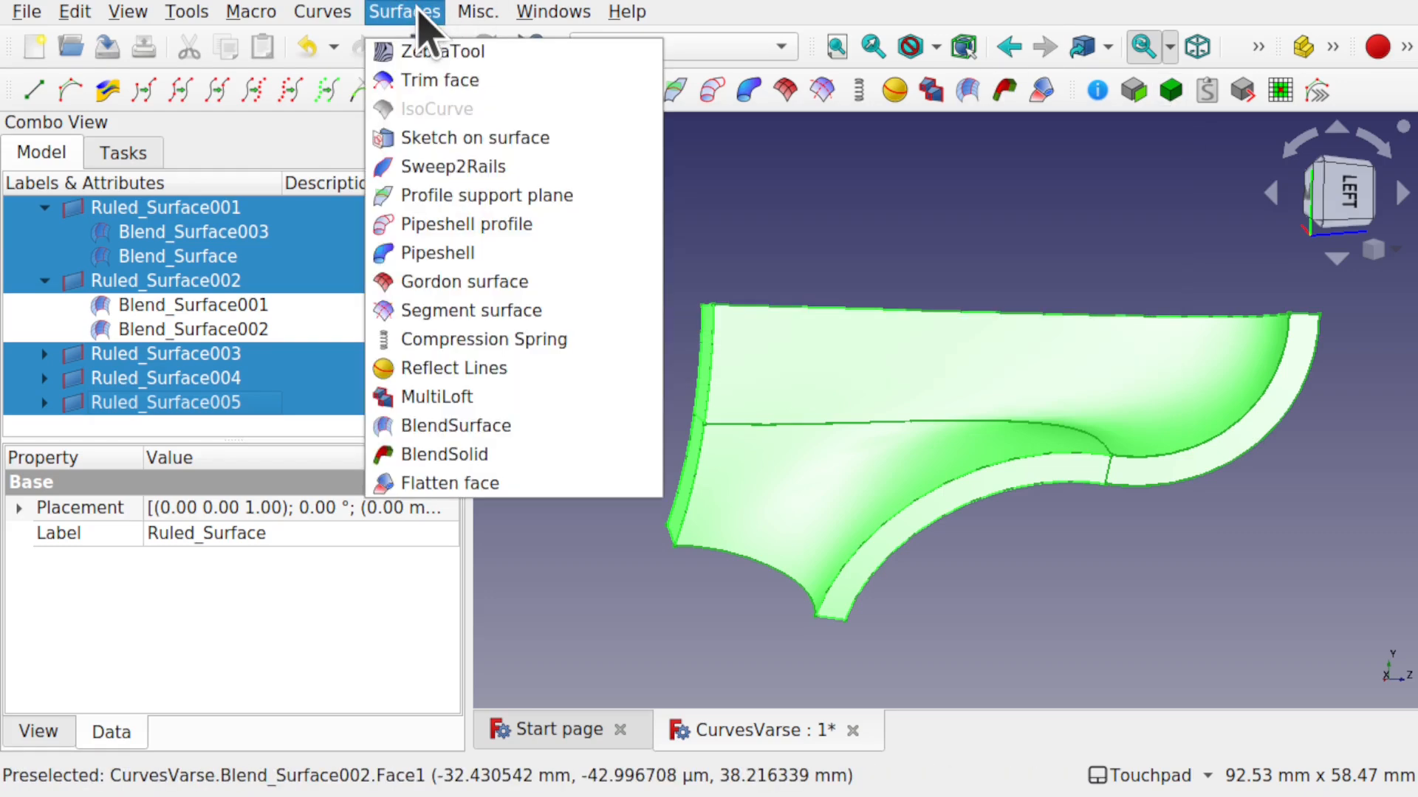
mouse_move(471, 13)
click(537, 111)
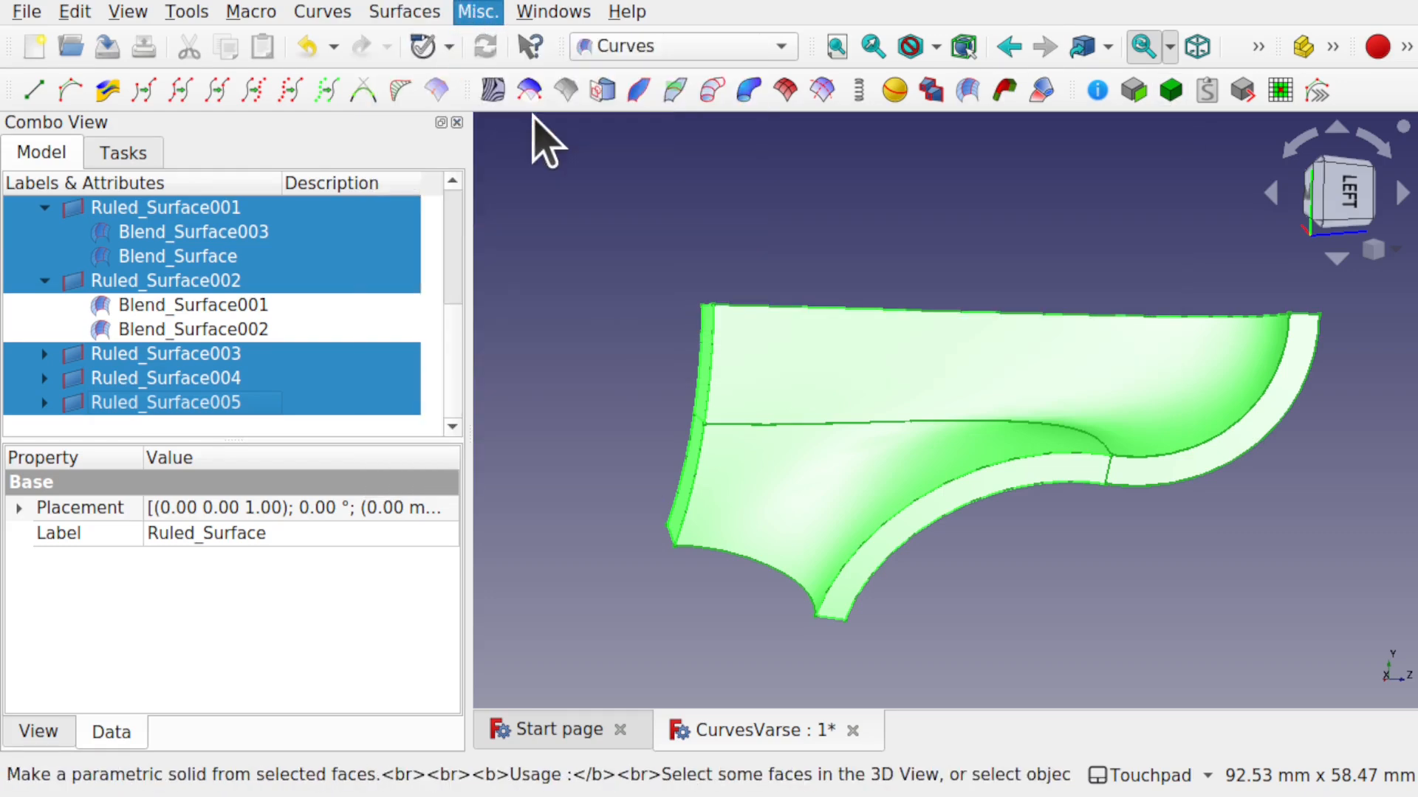
click(118, 428)
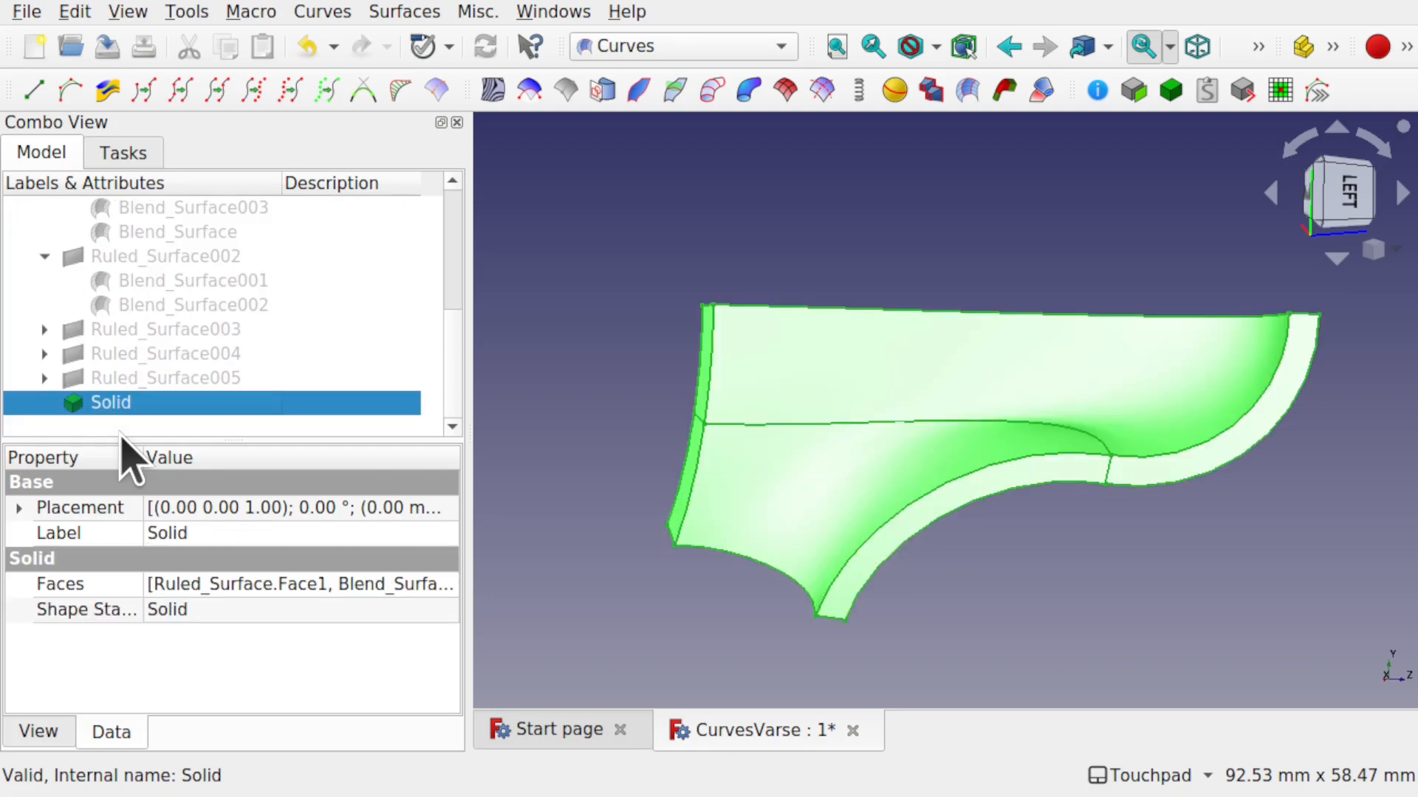
- Mirror the solid across the XZ plane with the Part workbench's Mirroring tool
shift+drag(1129, 406, 1180, 416)
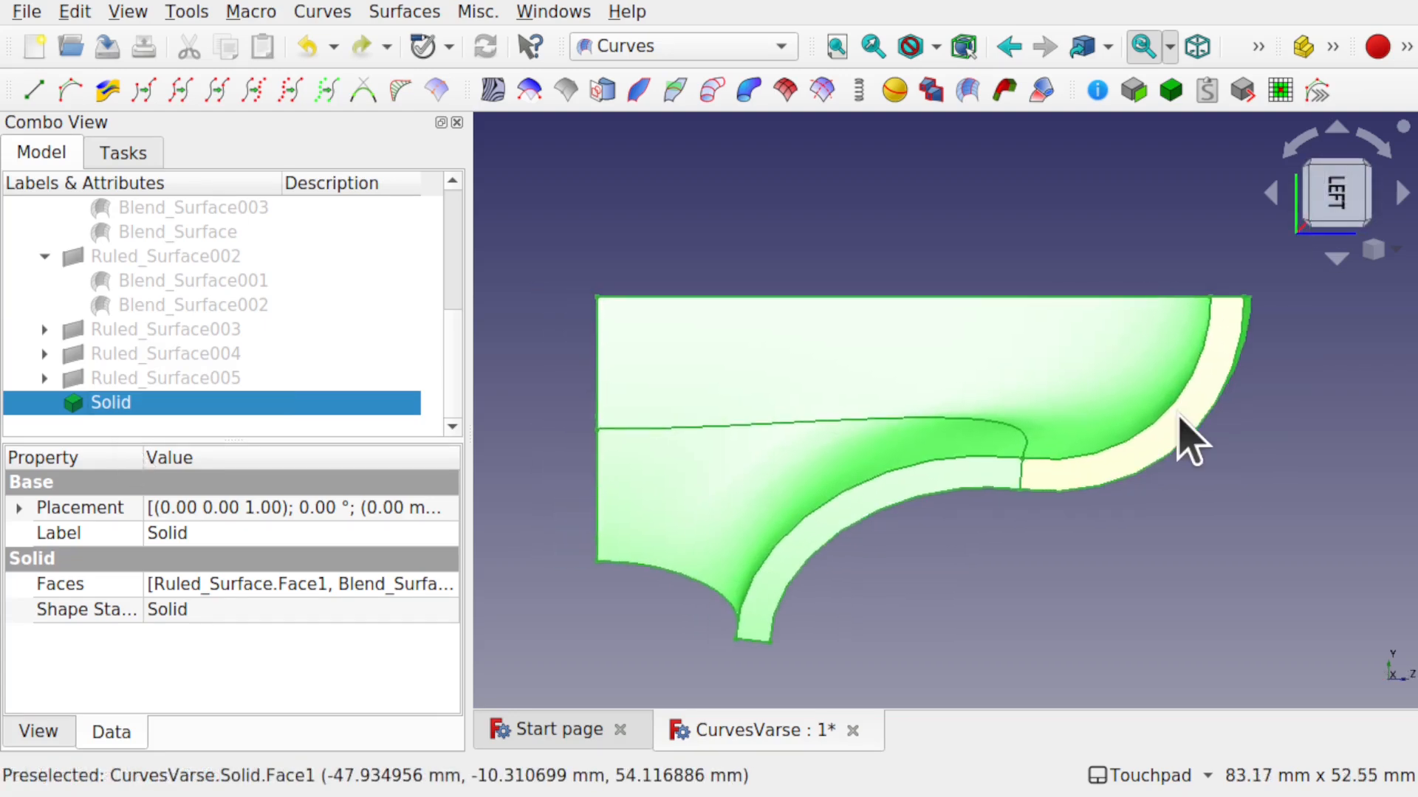
alt+drag(1231, 375, 1114, 436)
shift+drag(1111, 269, 1067, 399)
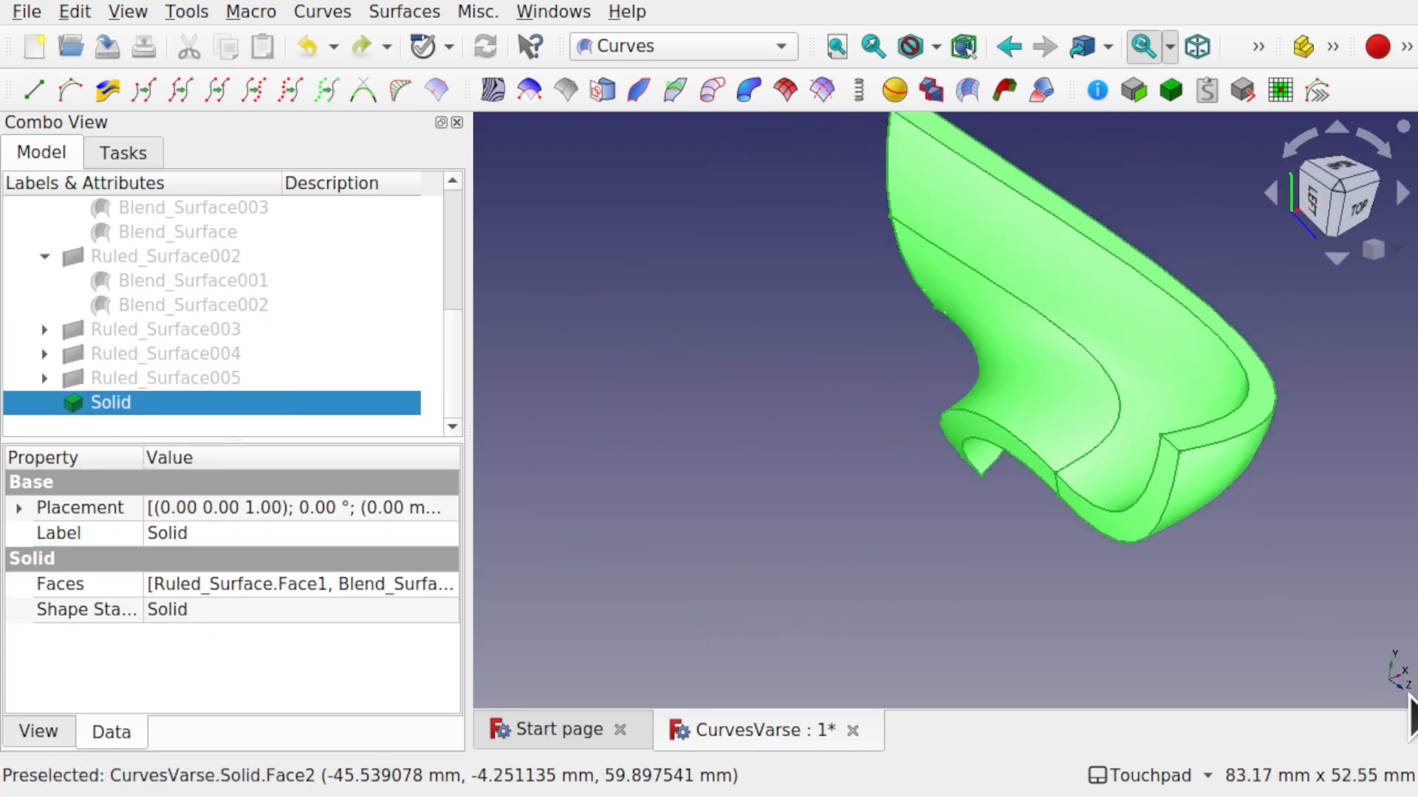
alt+drag(1197, 496, 1086, 286)
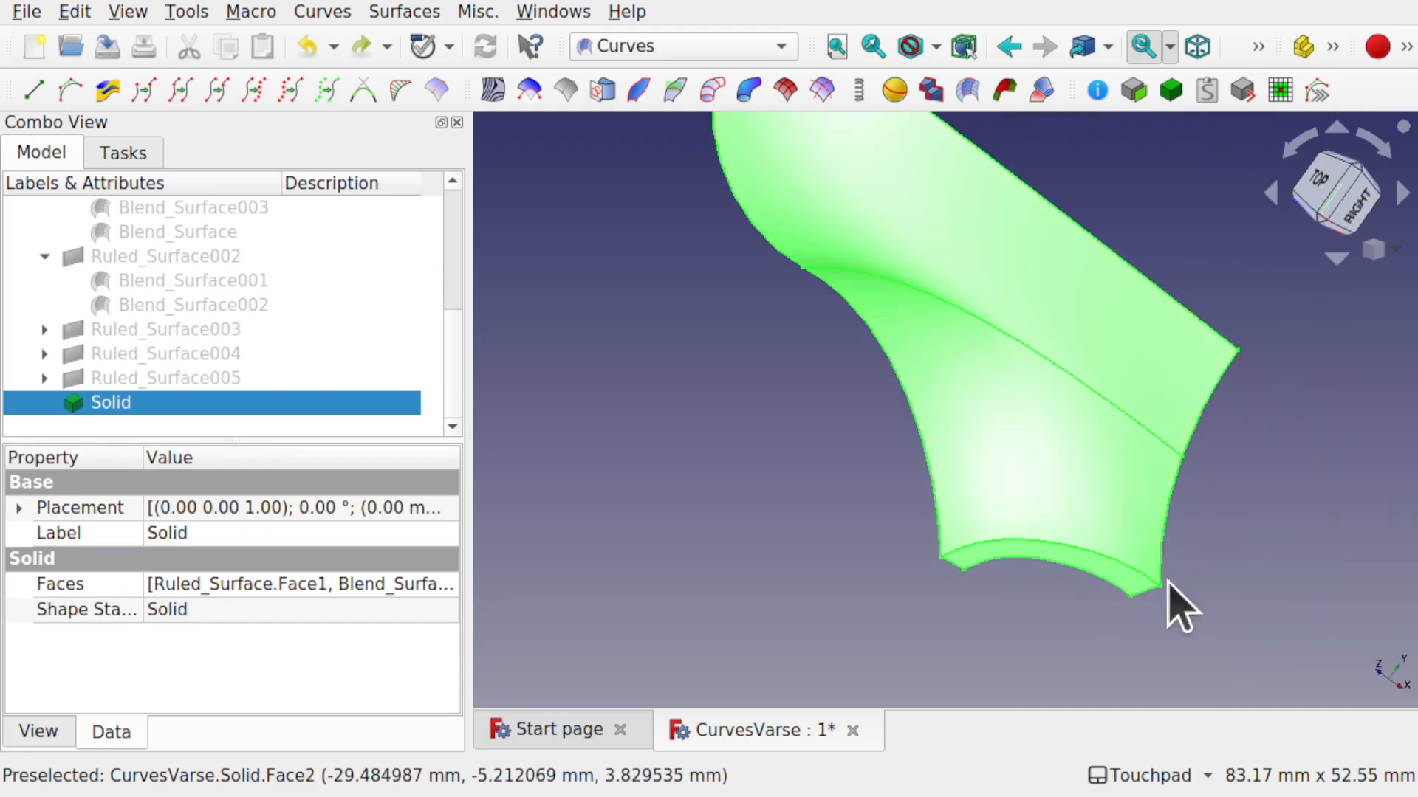
click(636, 50)
click(629, 395)
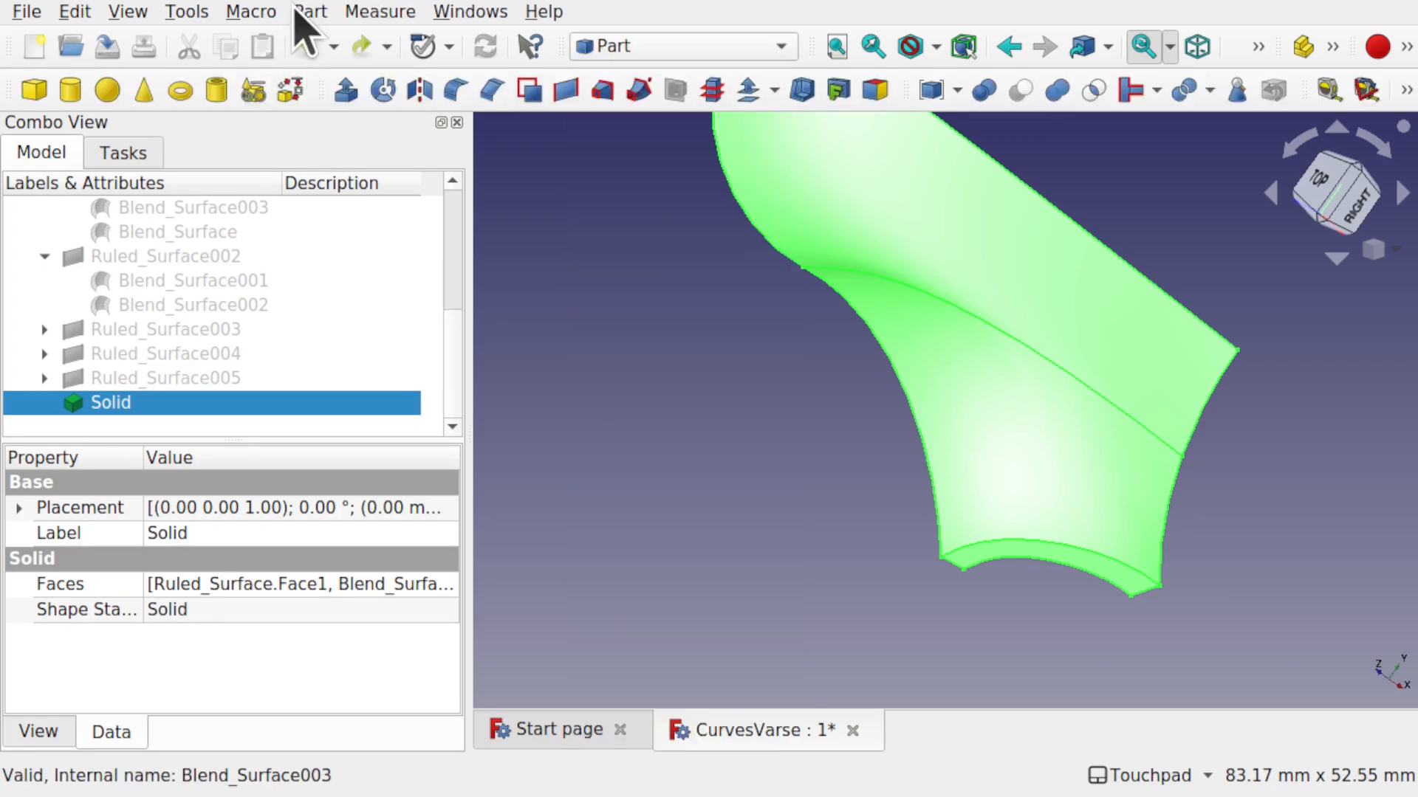
click(311, 13)
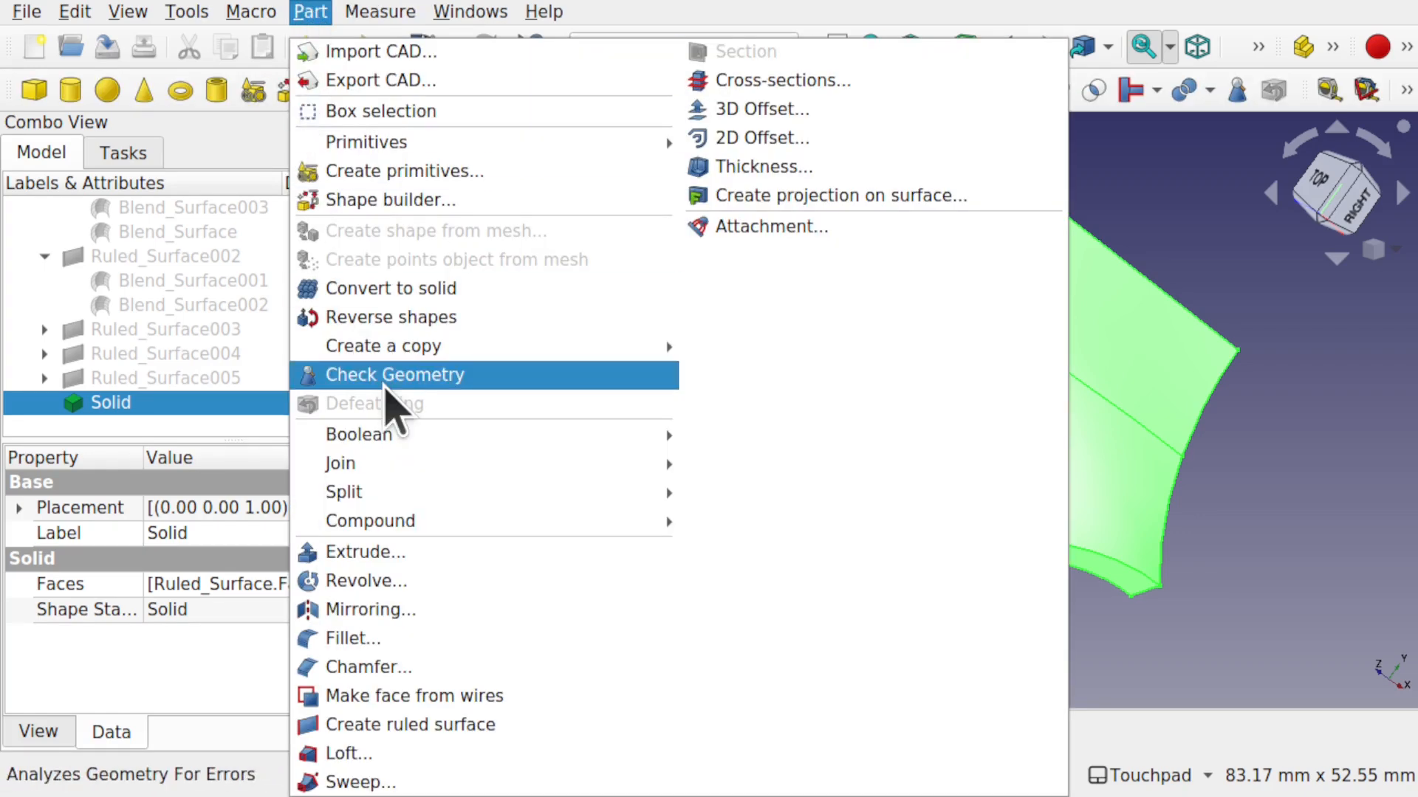
click(413, 610)
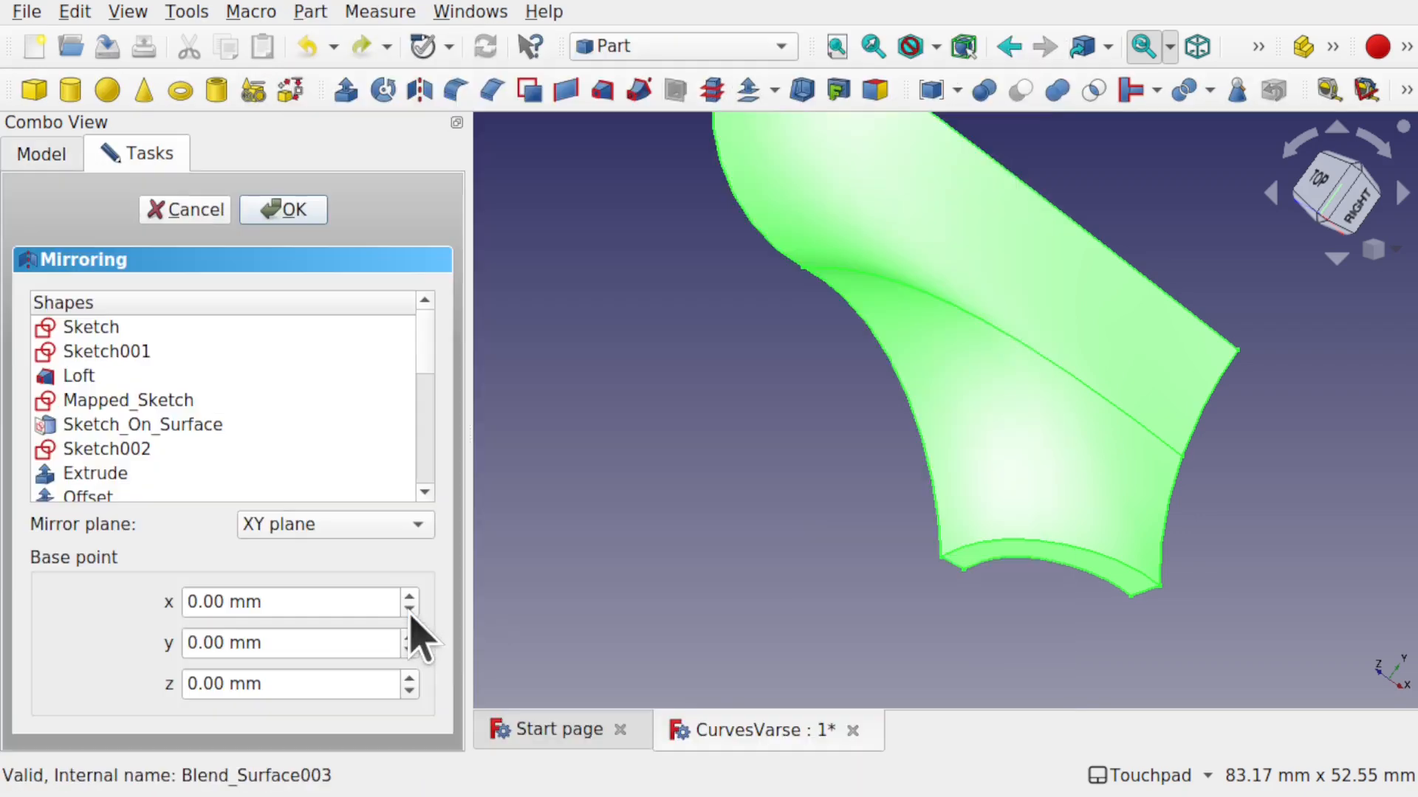
click(328, 529)
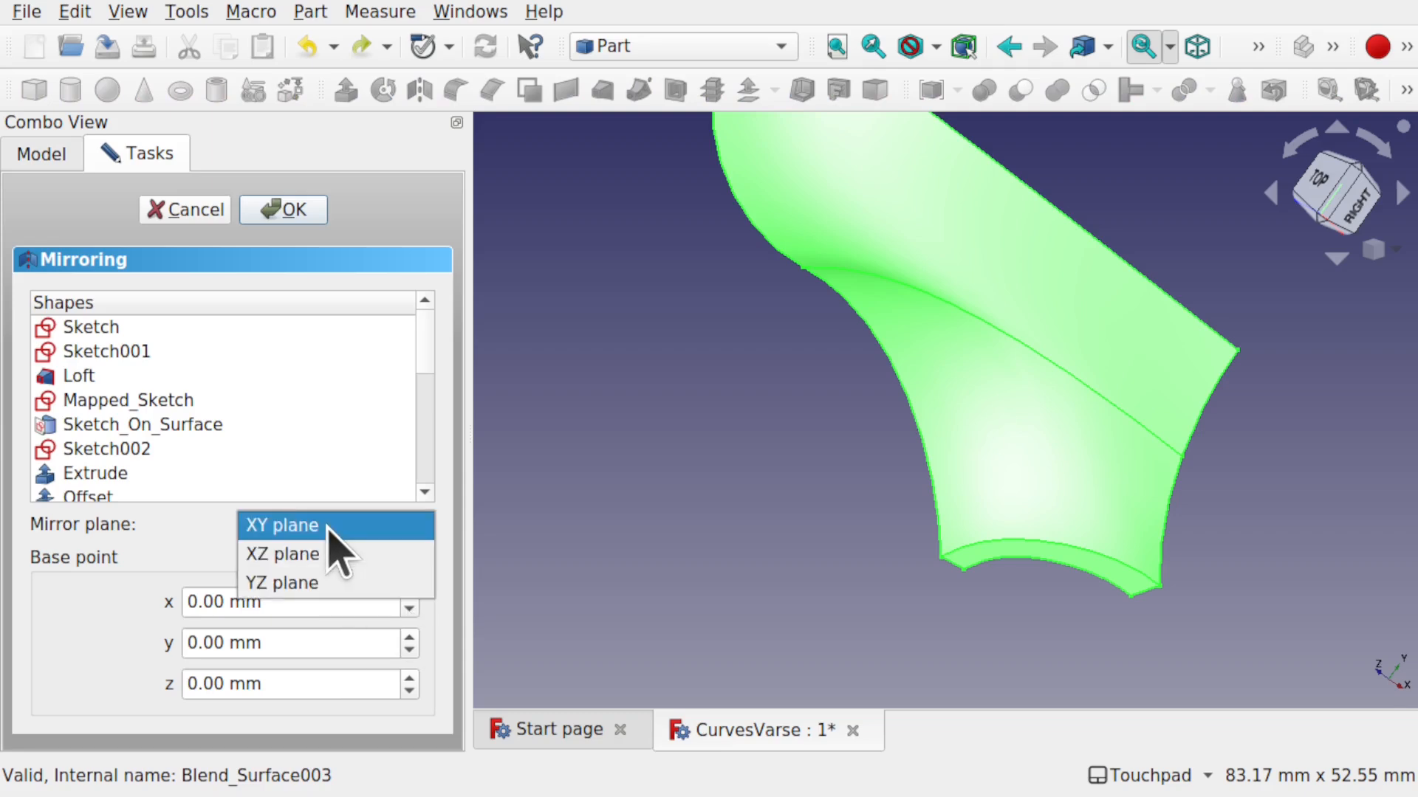
click(378, 565)
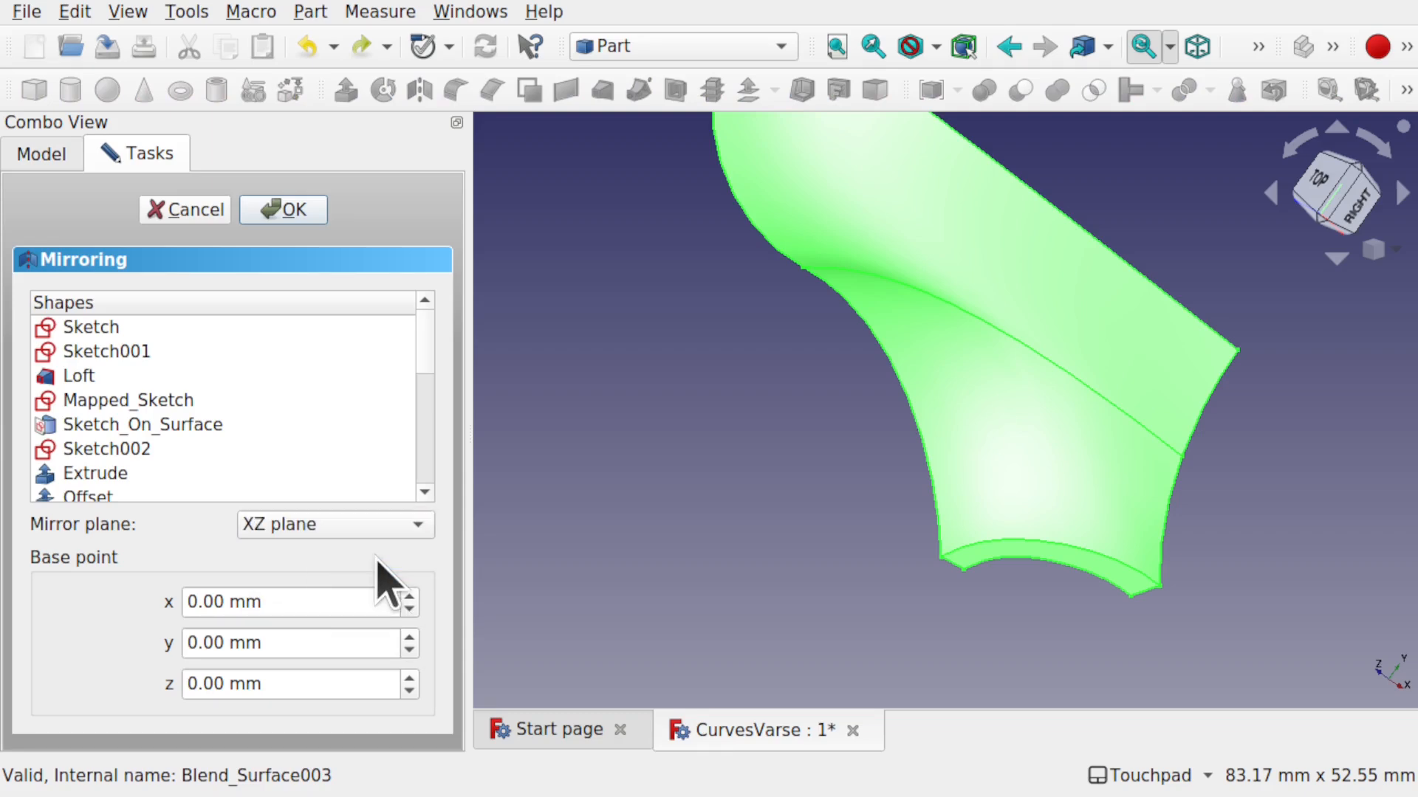
click(291, 210)
middle_drag(1068, 255, 919, 423)
scroll(968, 428, down, 1)
scroll(970, 450, down, 3)
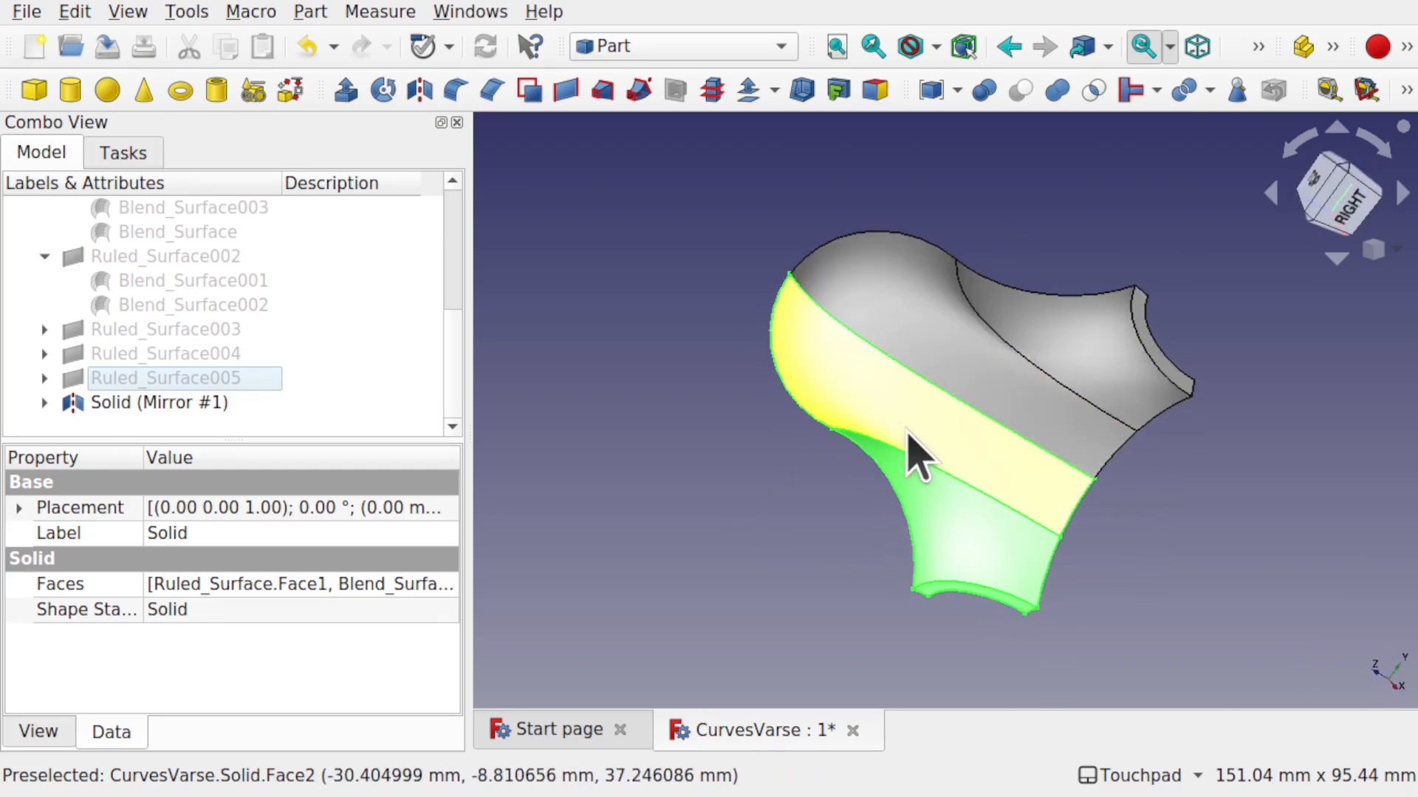
- Fuse the original solid with its mirrored copy using the Part workbench's Union
click(45, 404)
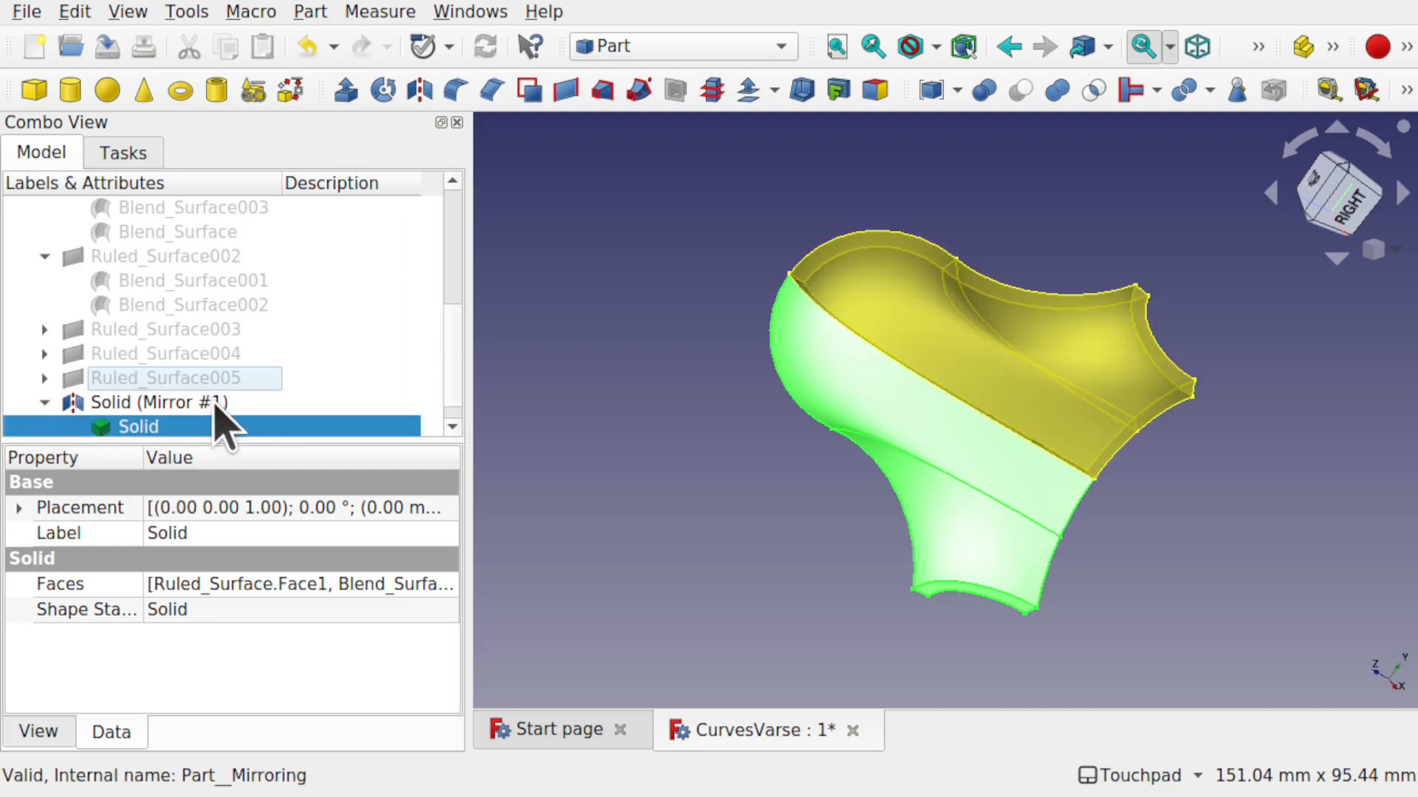
ctrl+click(158, 405)
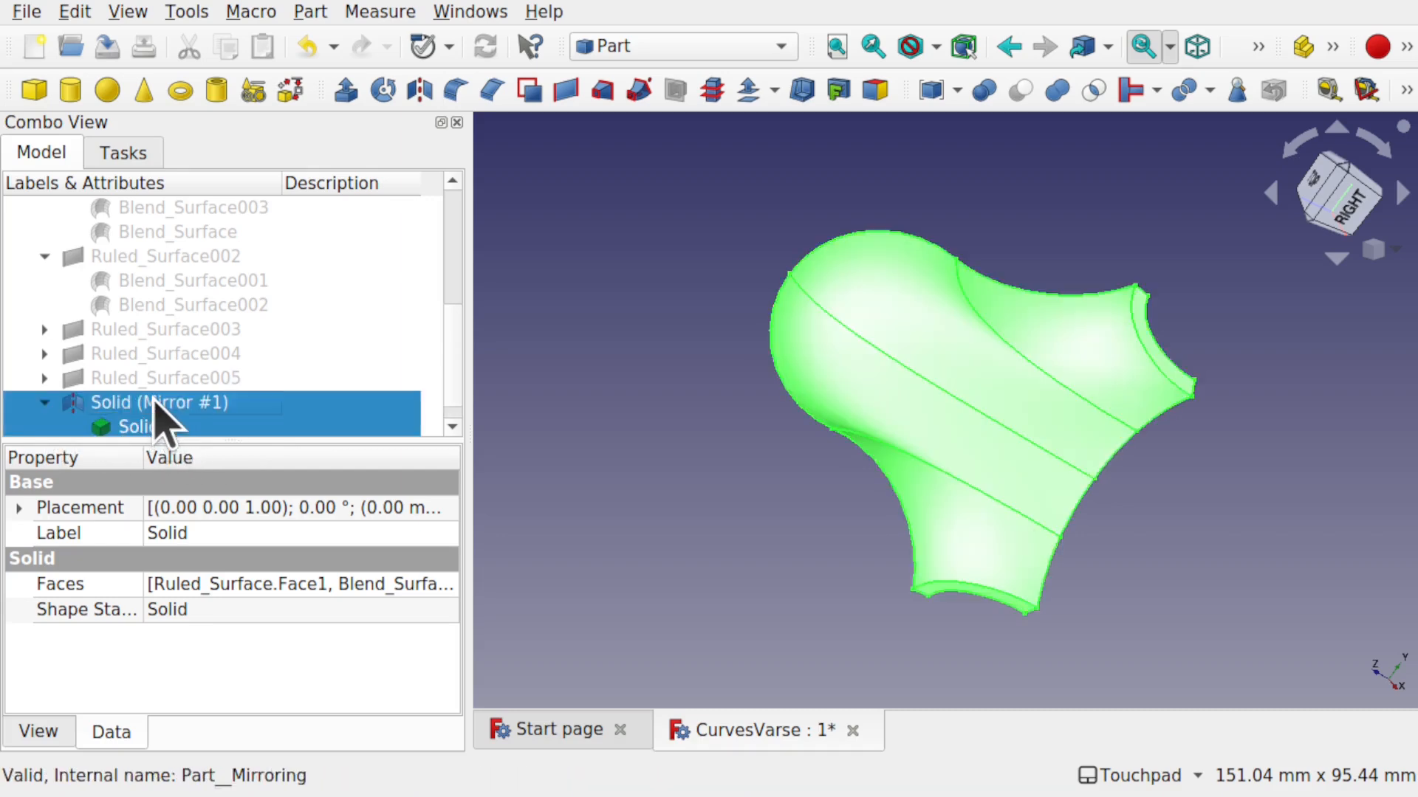
click(1049, 92)
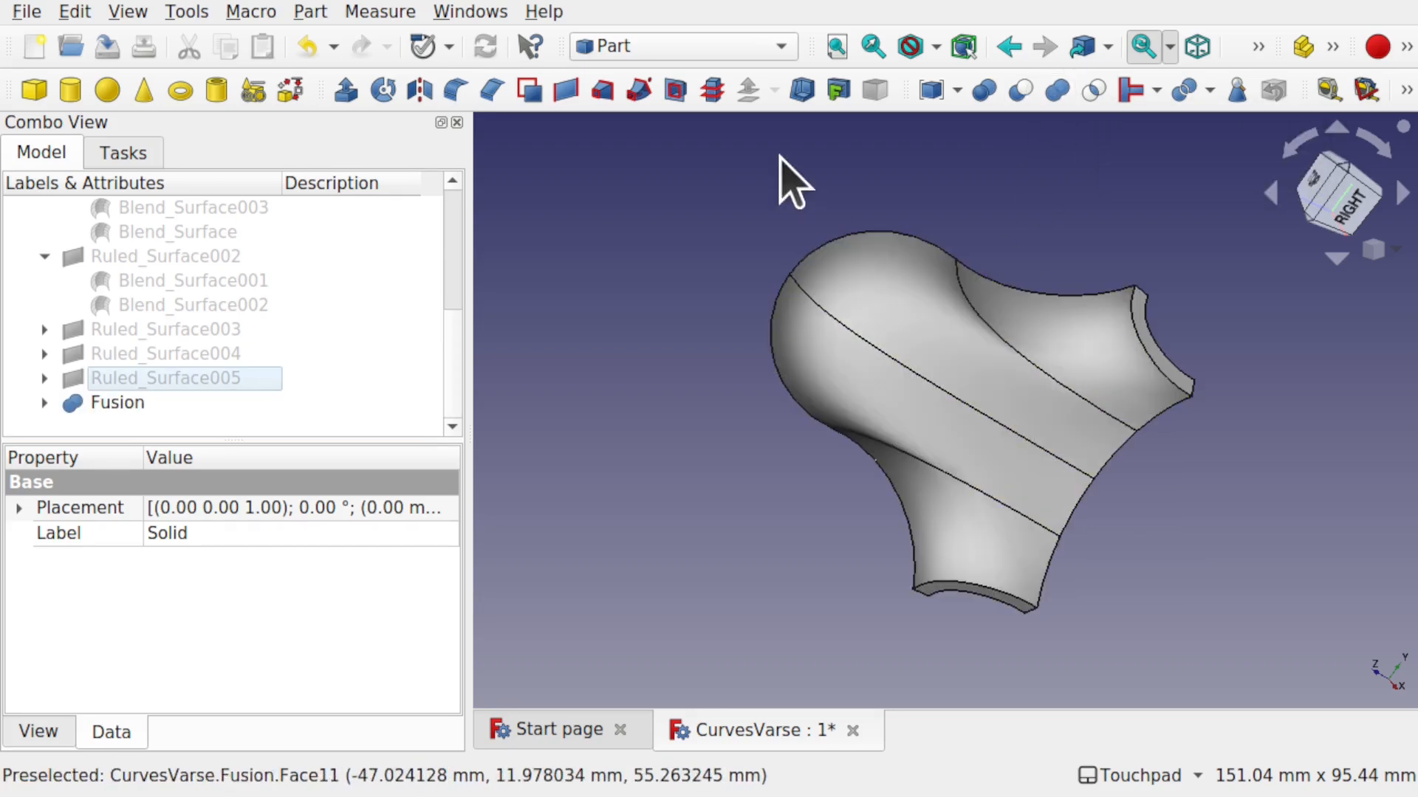
- In the Draft workbench, create a 360° polar array of Fusion with 4 elements and the center of rotation reset to the origin
click(694, 47)
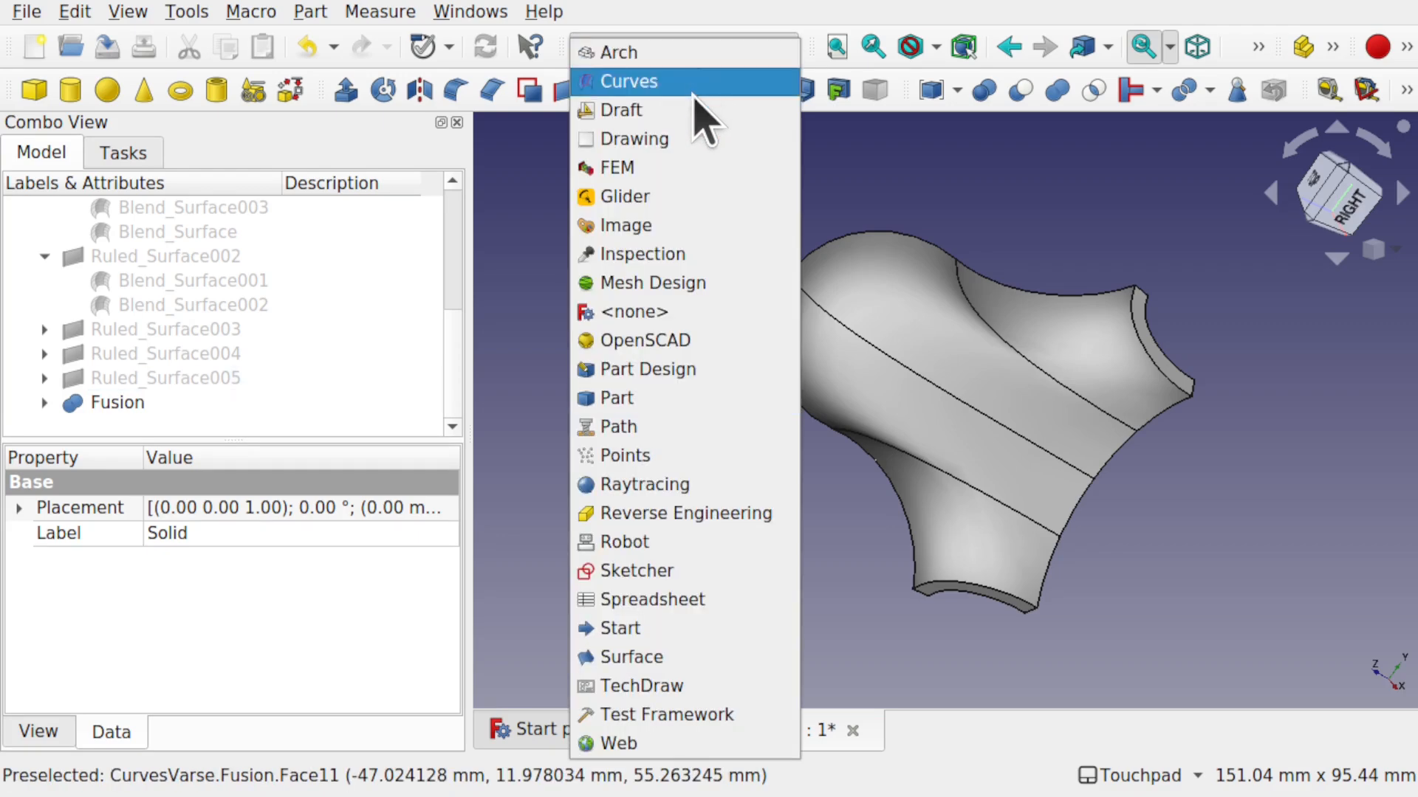
click(711, 110)
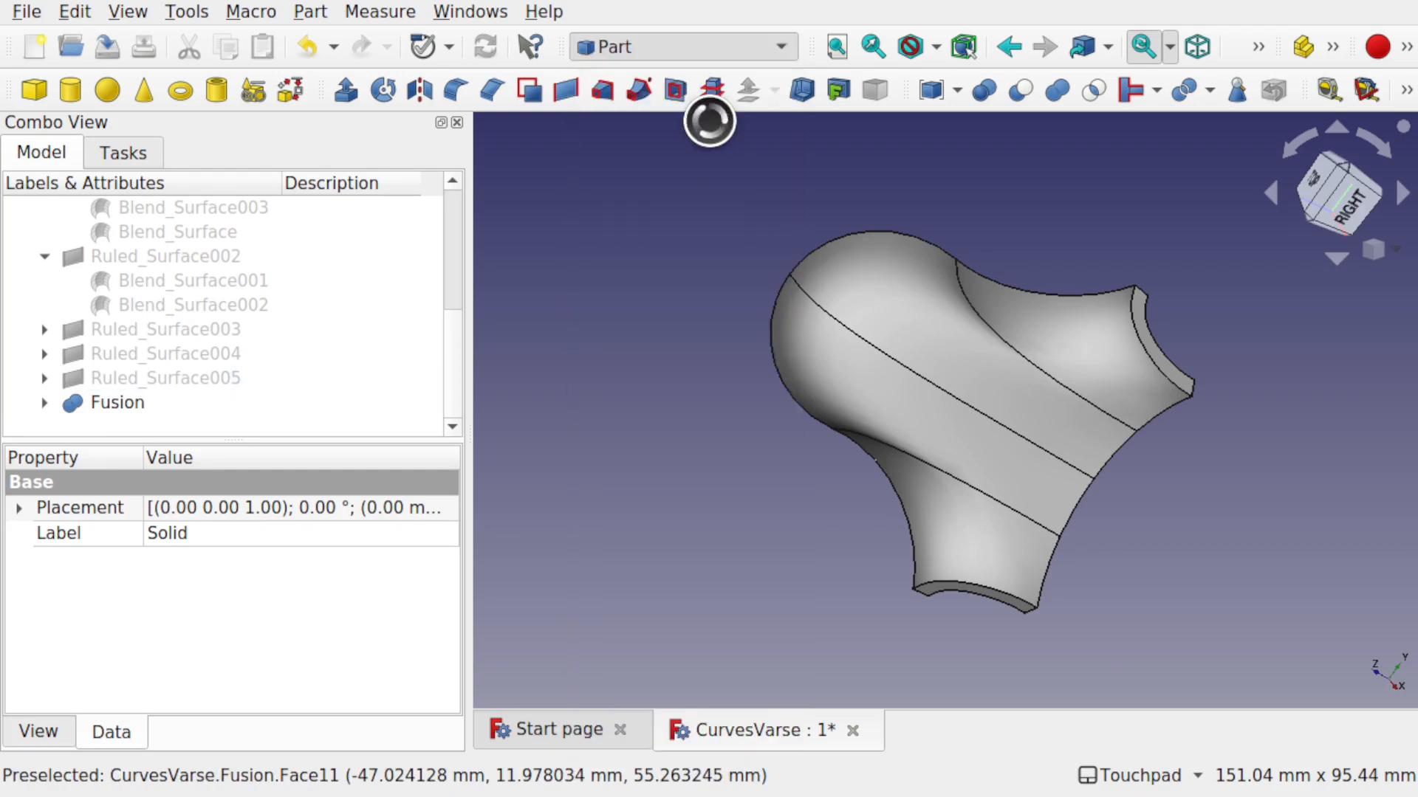
alt+middle_drag(839, 364, 763, 496)
click(864, 775)
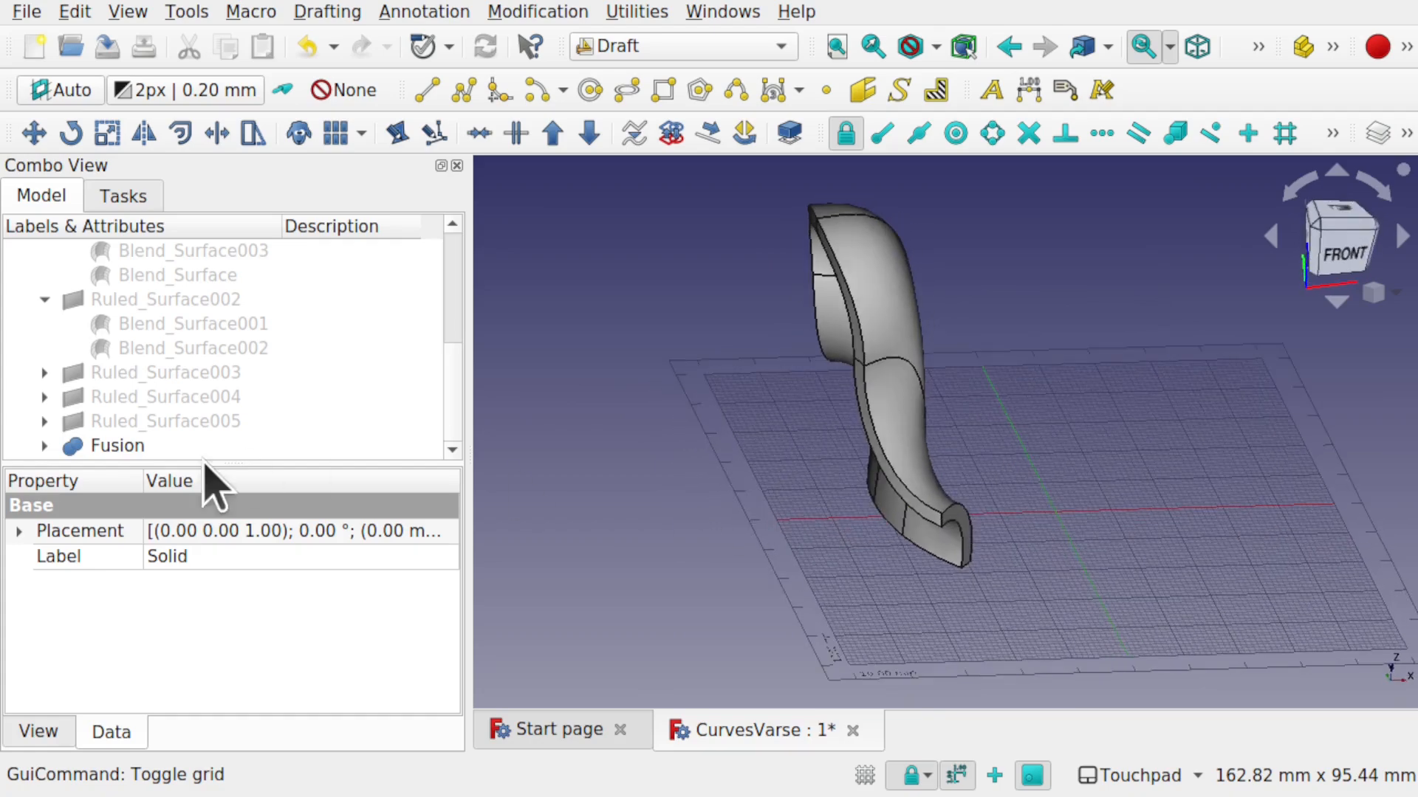
click(146, 449)
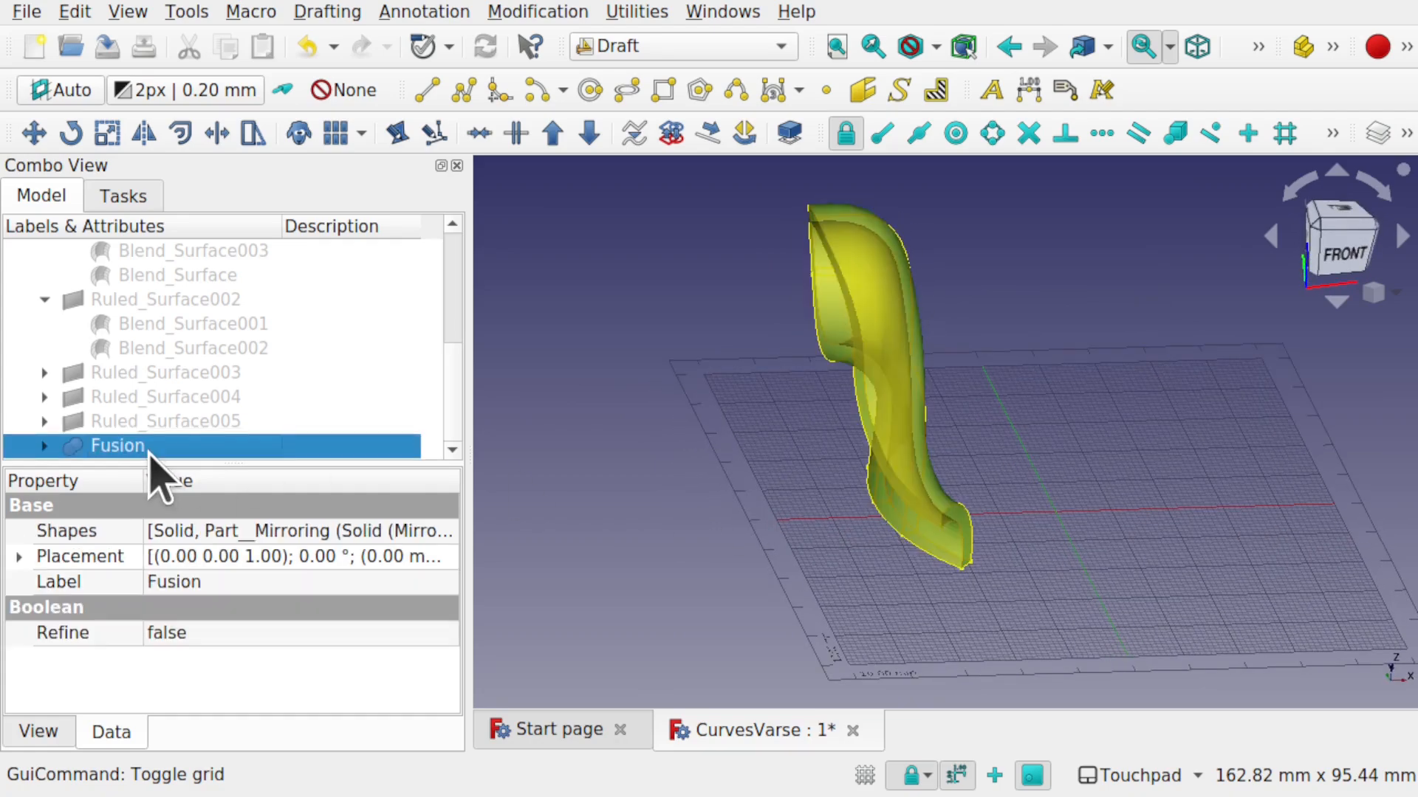
click(537, 12)
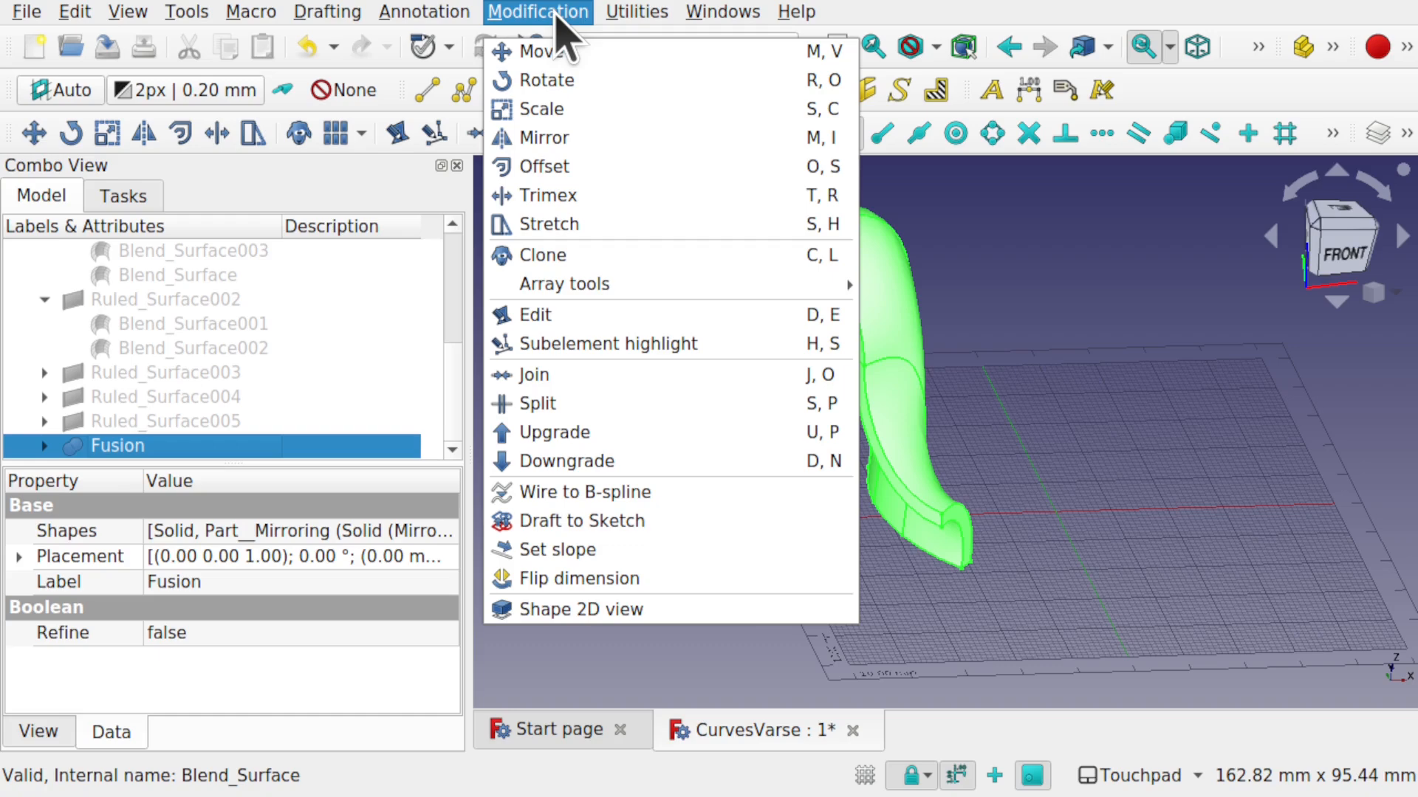
mouse_move(759, 292)
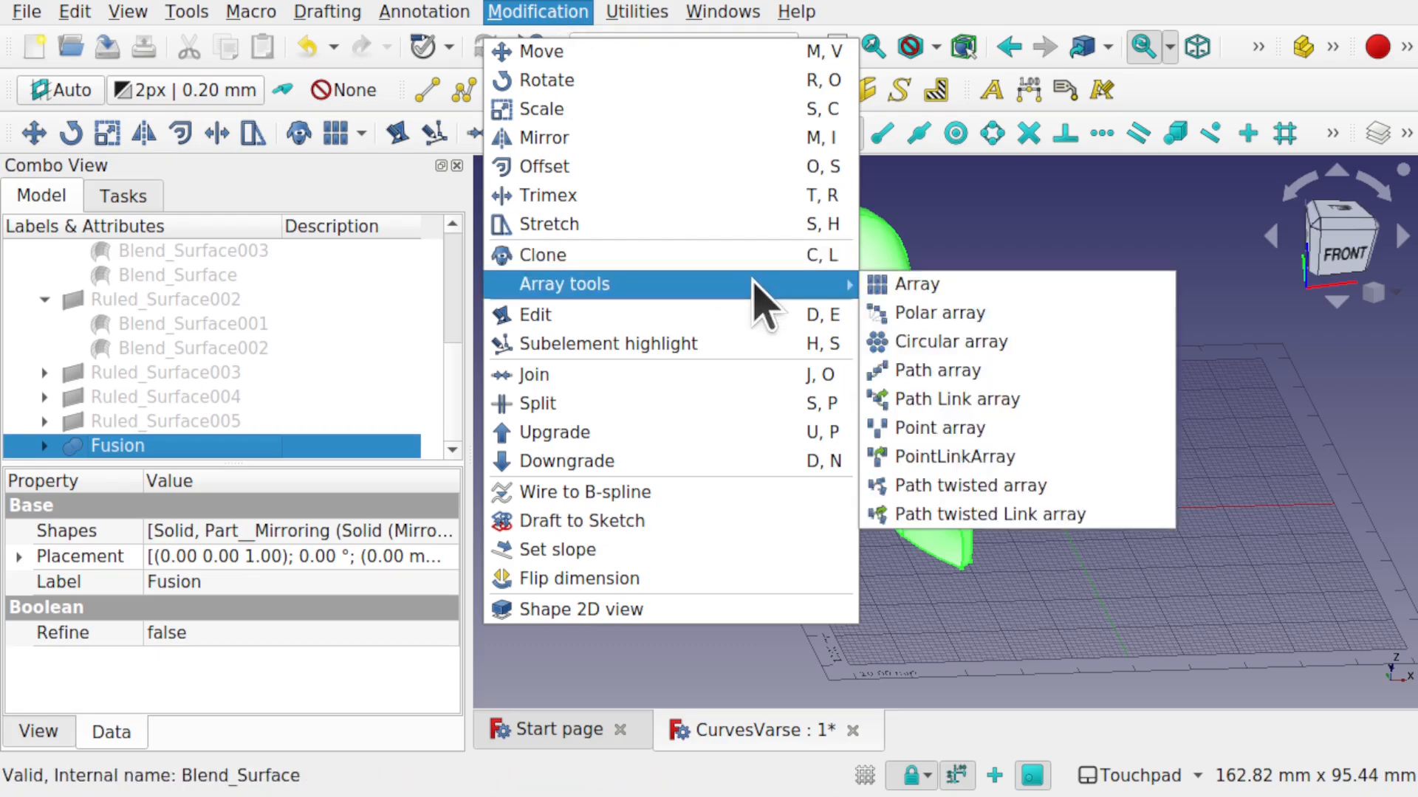
click(991, 315)
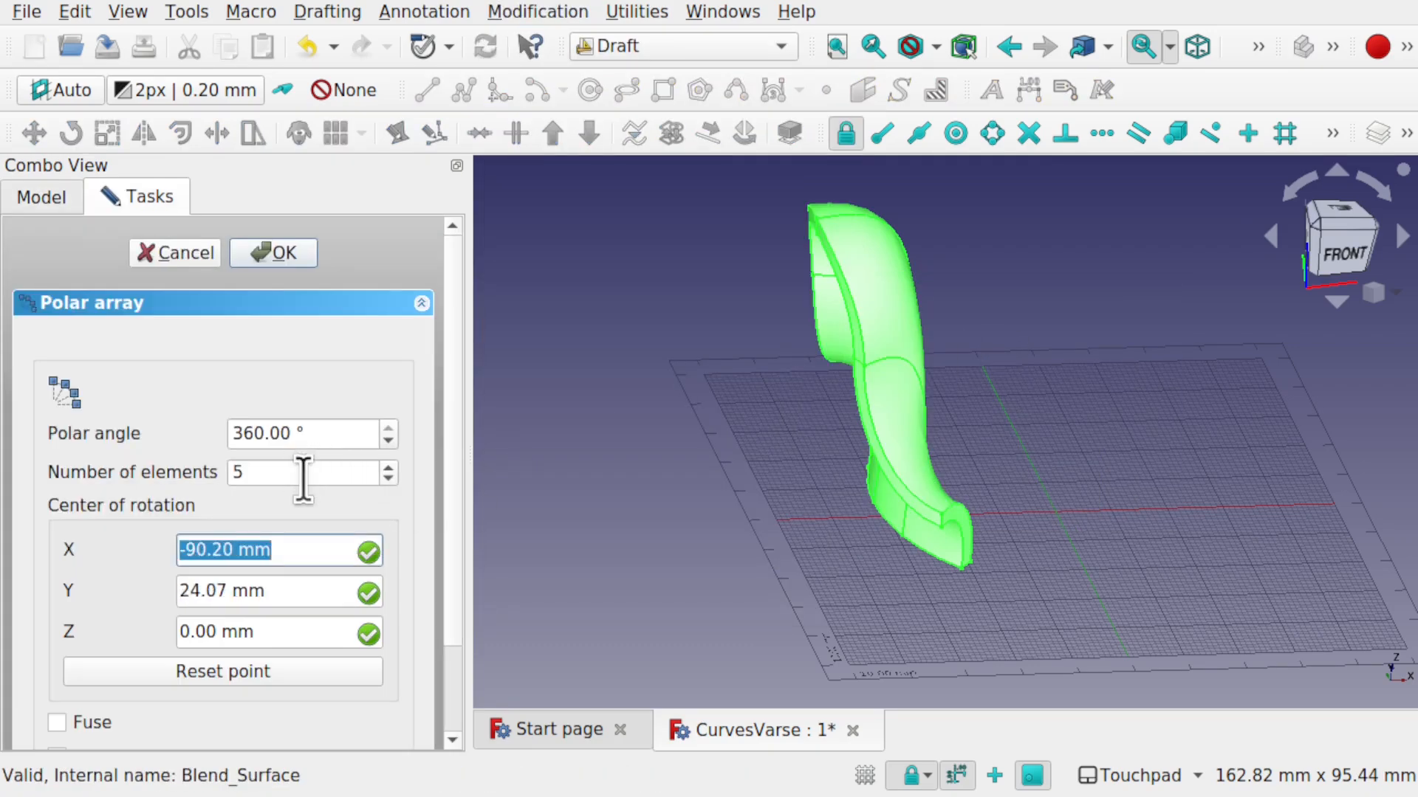
click(252, 473)
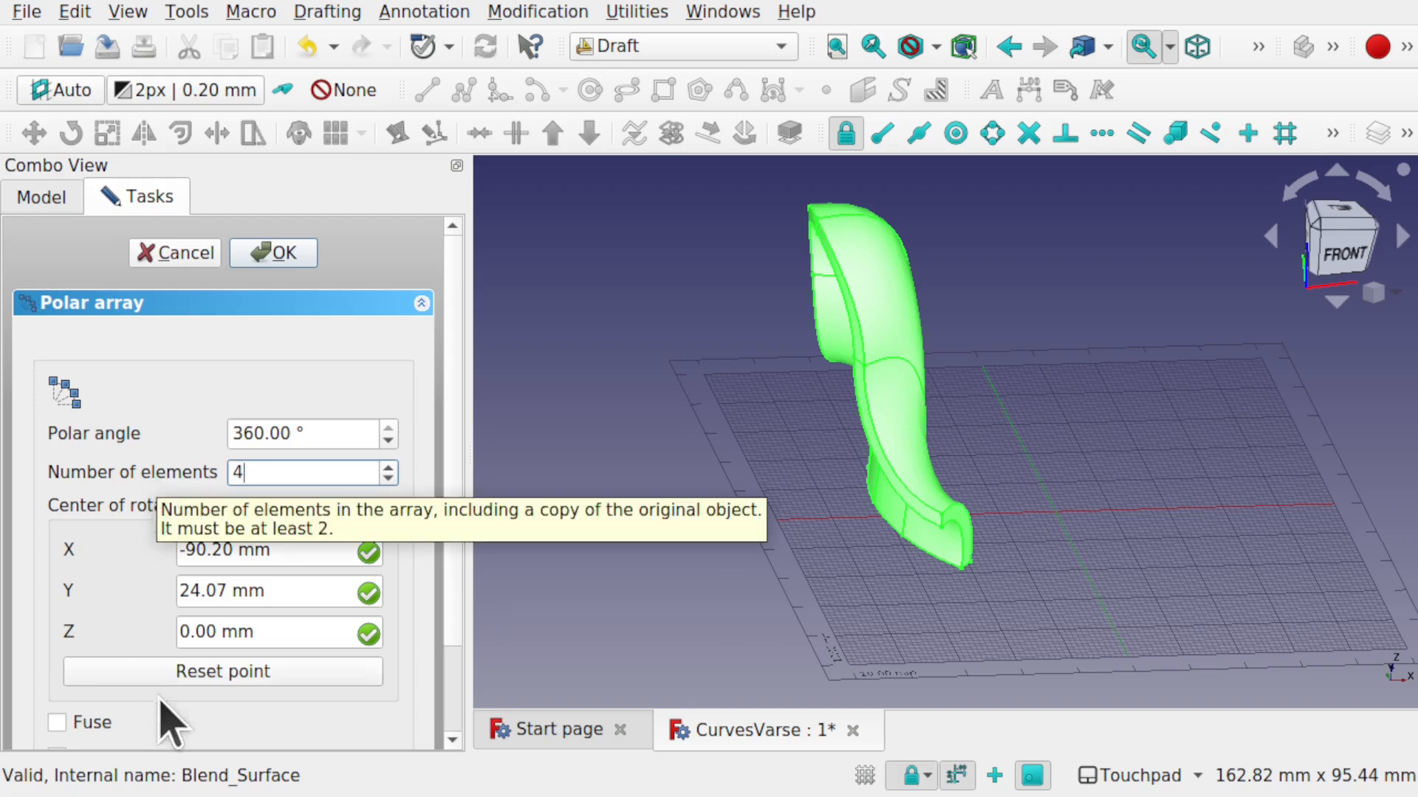
click(264, 670)
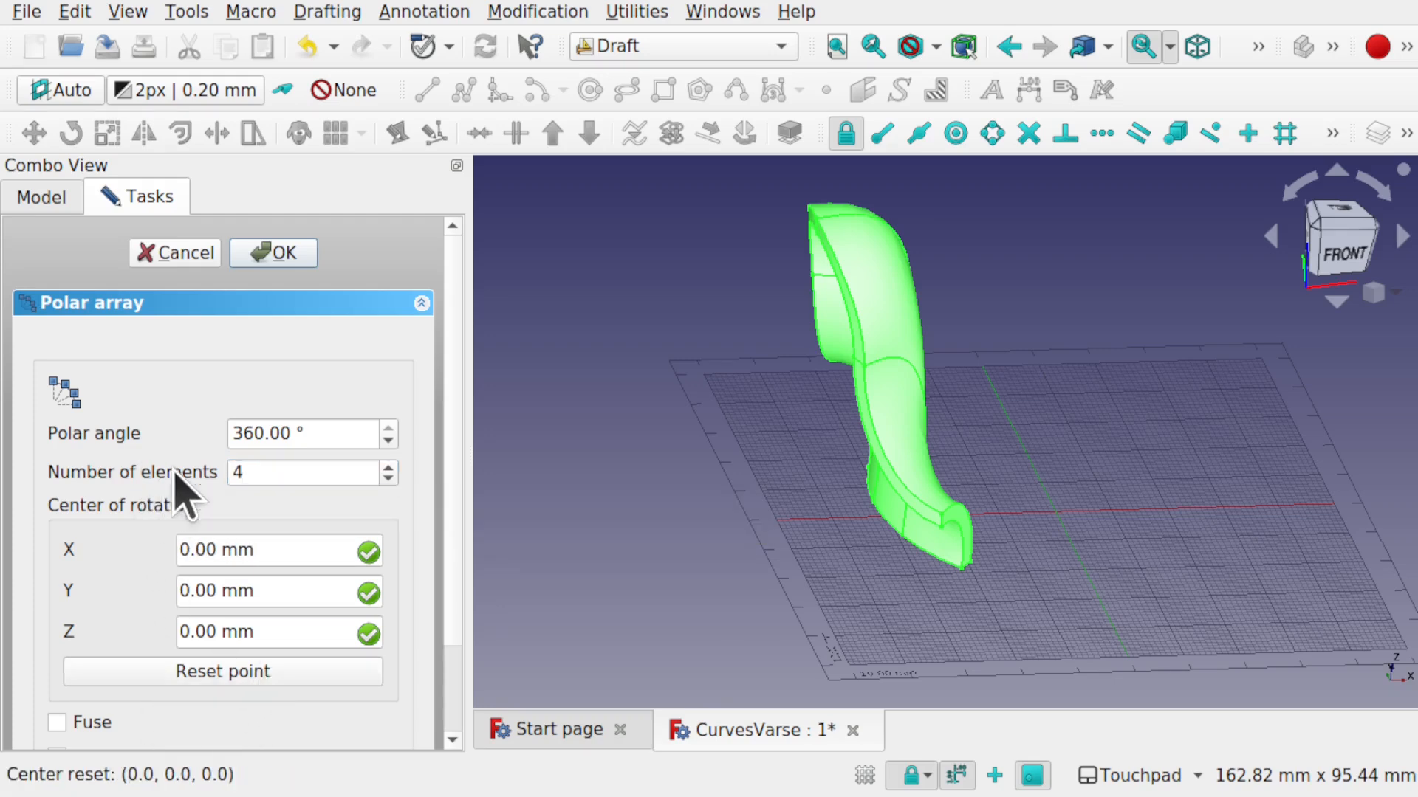
click(273, 253)
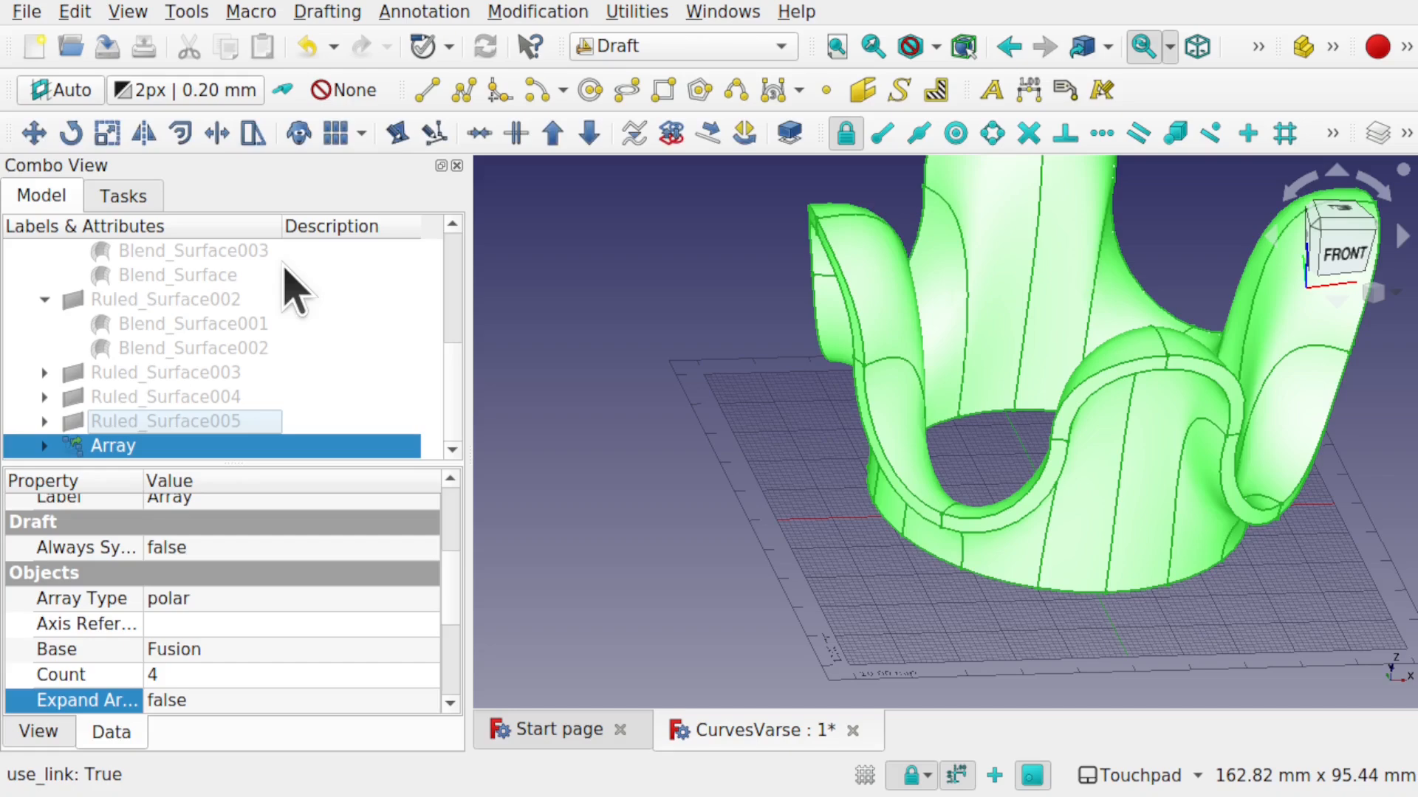
- Hide the Draft grid and switch to the Curves workbench with the polar array still selected
scroll(1157, 530, down, 2)
alt+drag(1311, 568, 1086, 507)
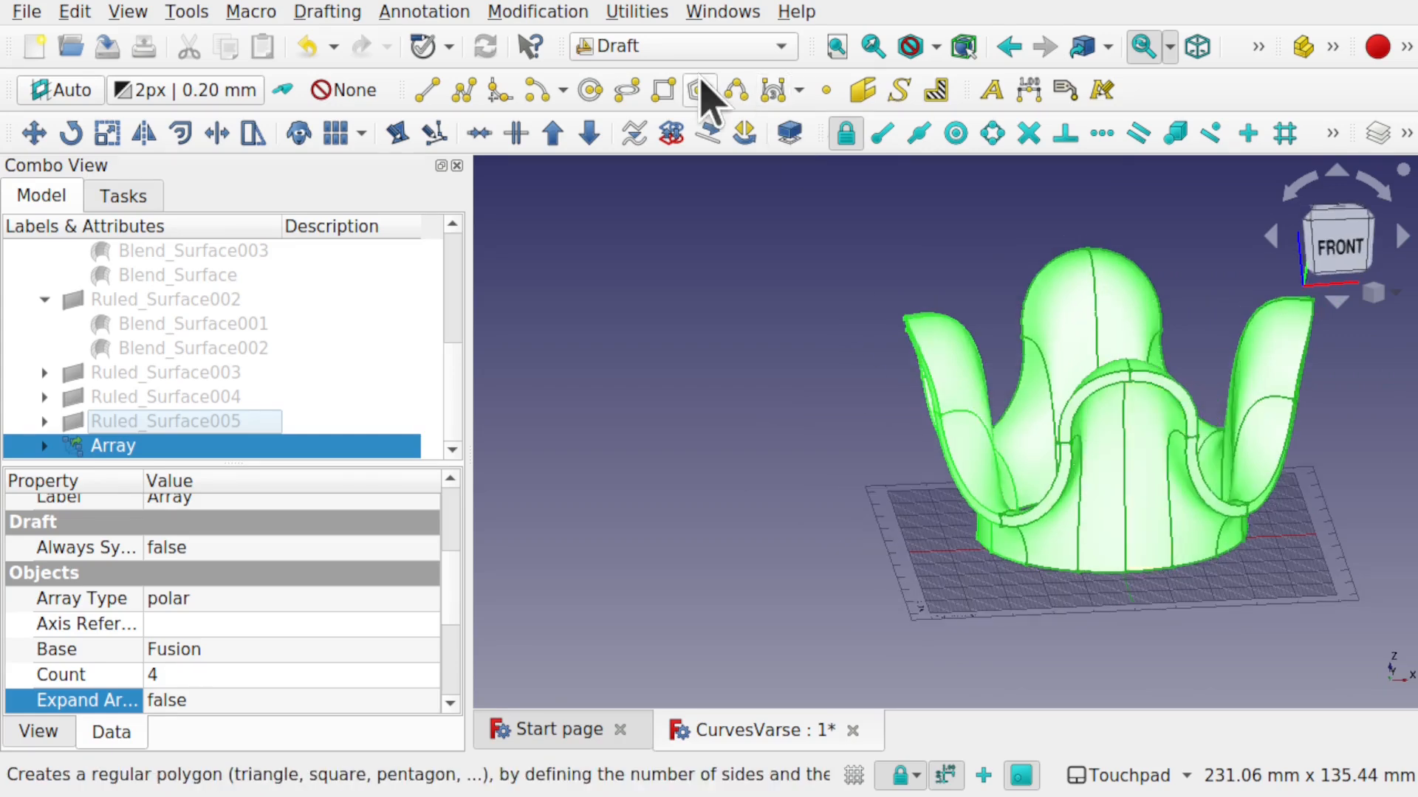
click(855, 776)
click(644, 44)
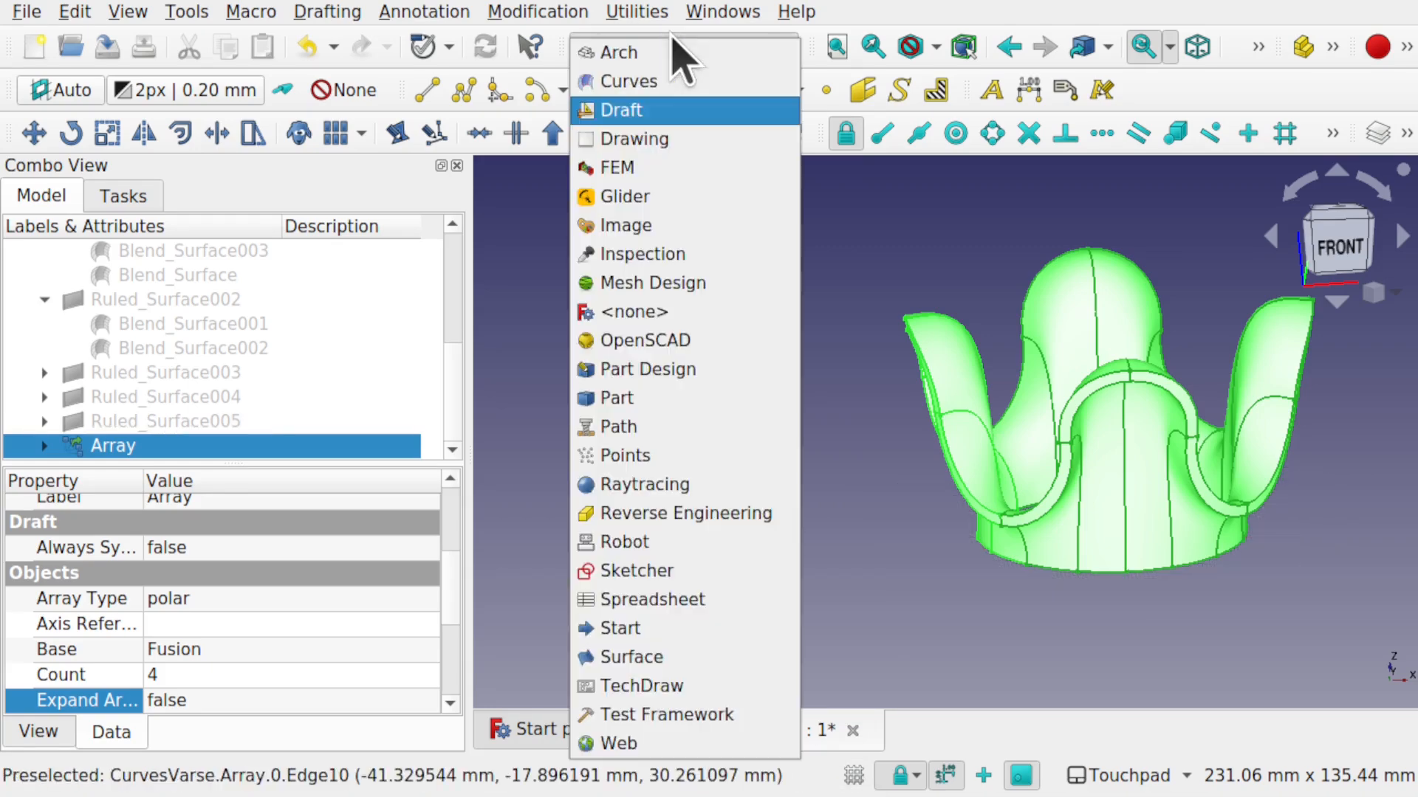
click(663, 83)
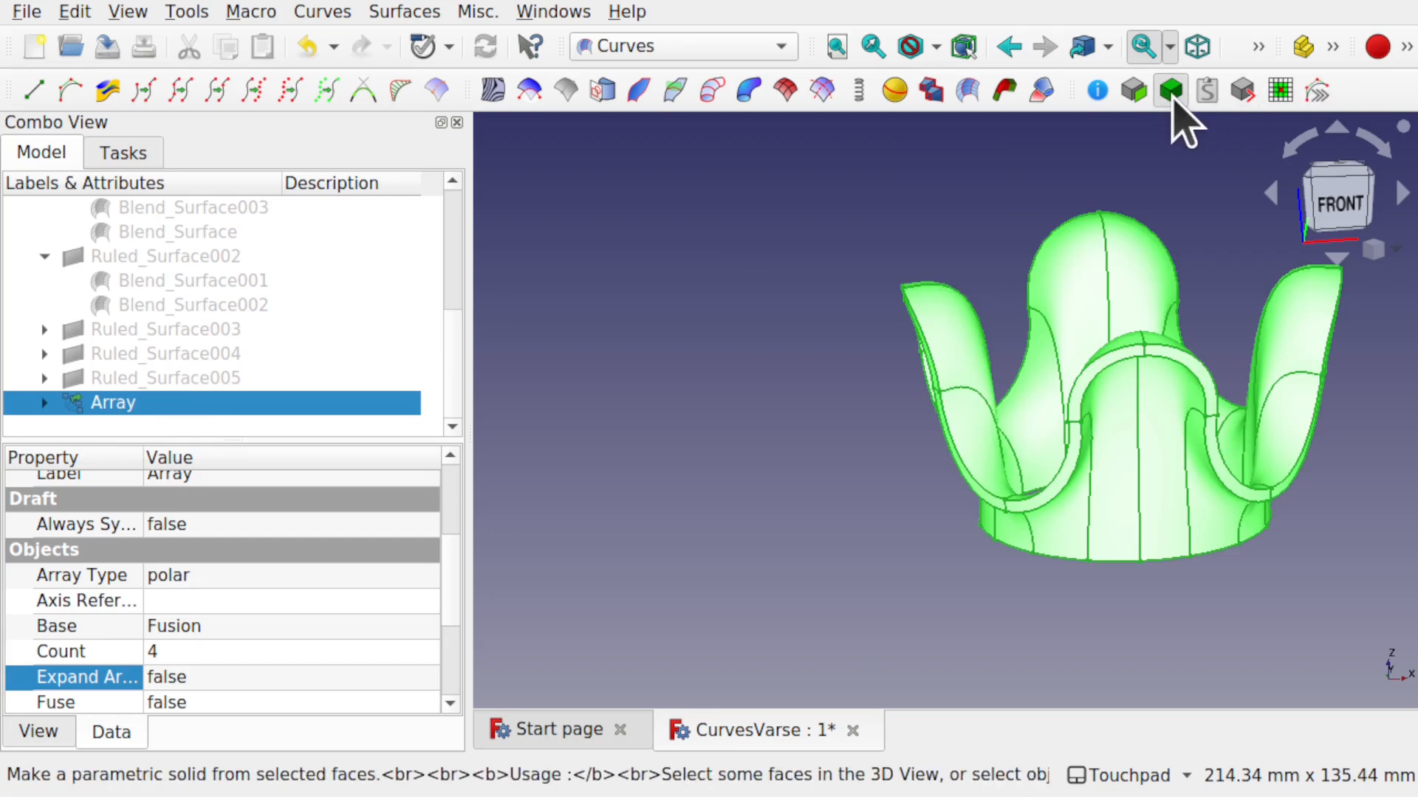
- Try to make a parametric solid directly from the unfused Array, delete that object and show Array again
click(1173, 95)
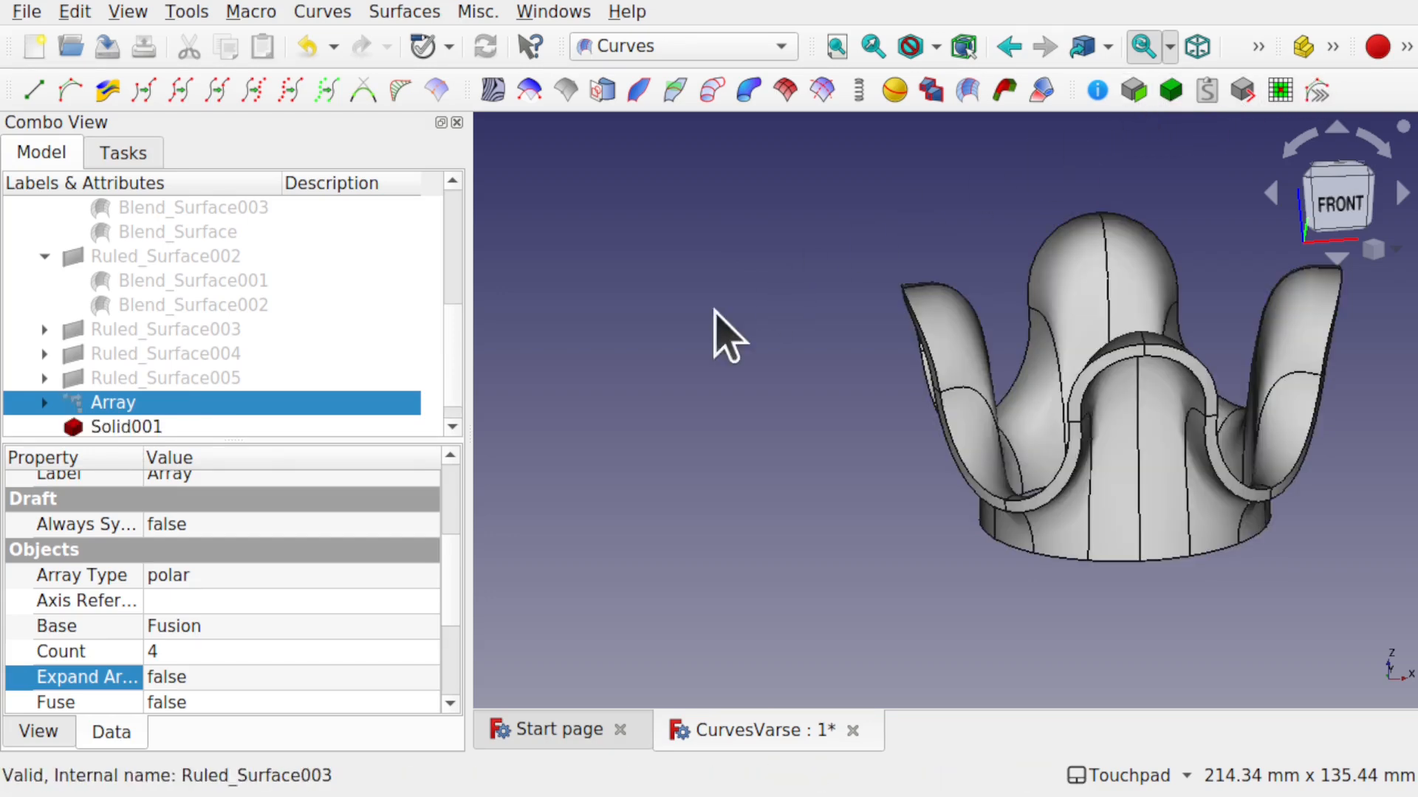
click(148, 429)
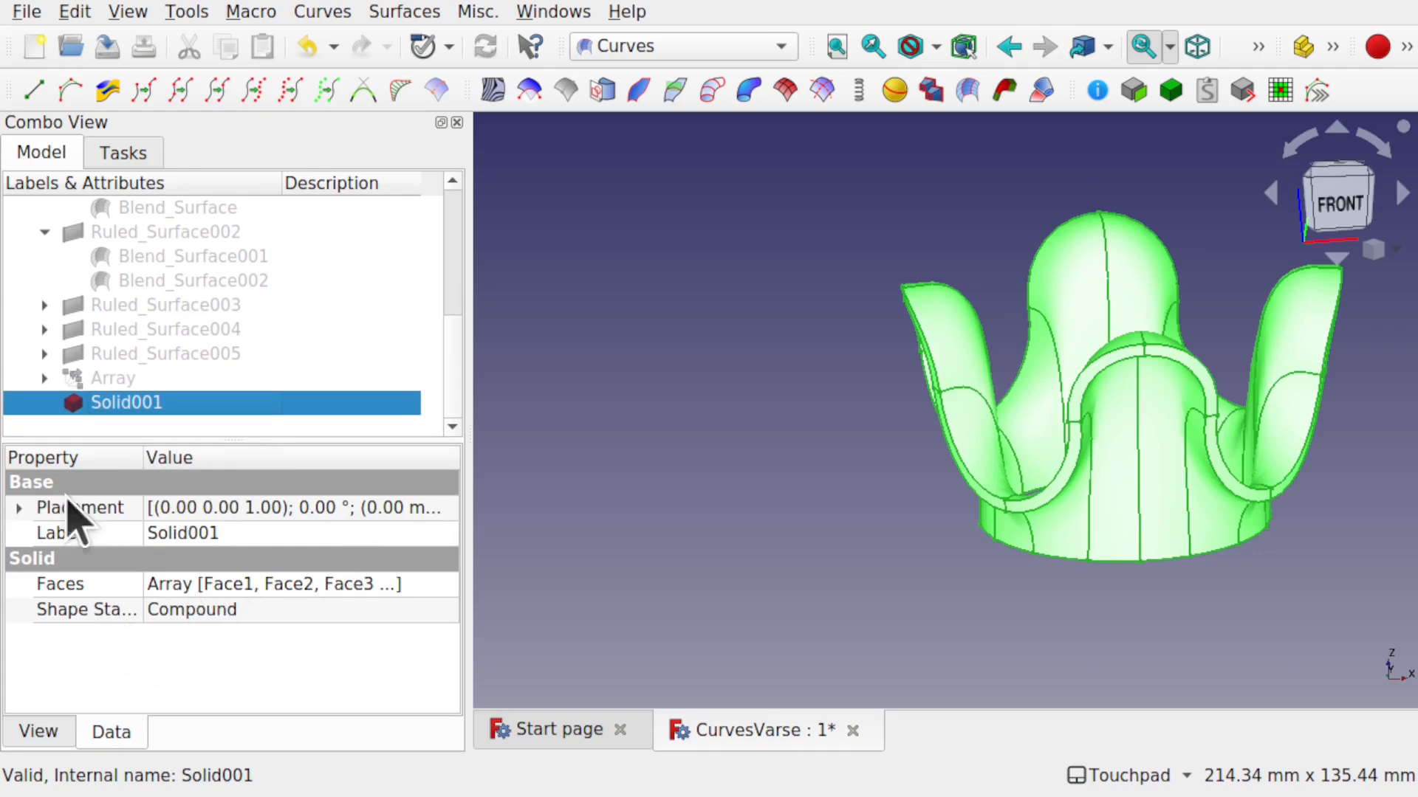
key(Delete)
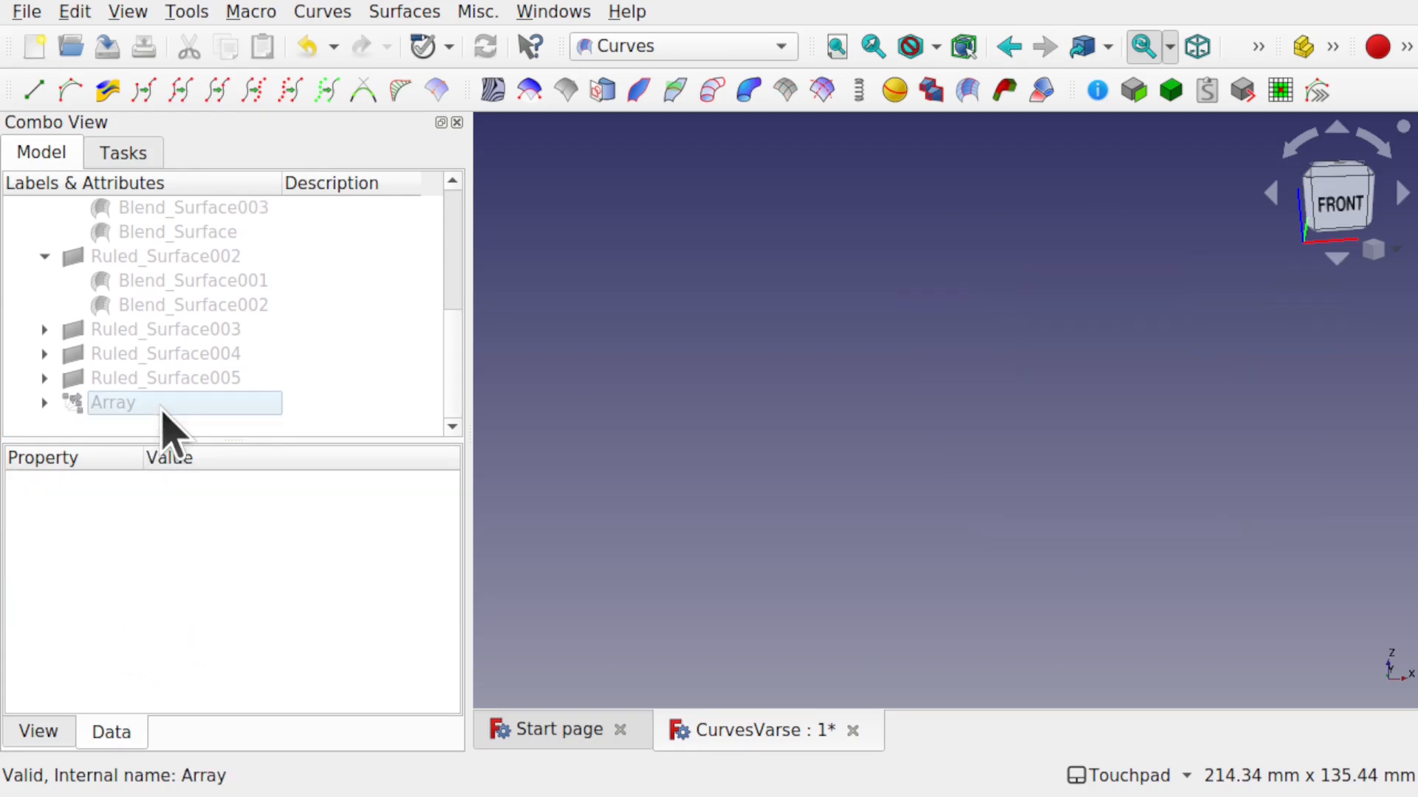
click(116, 407)
key(space)
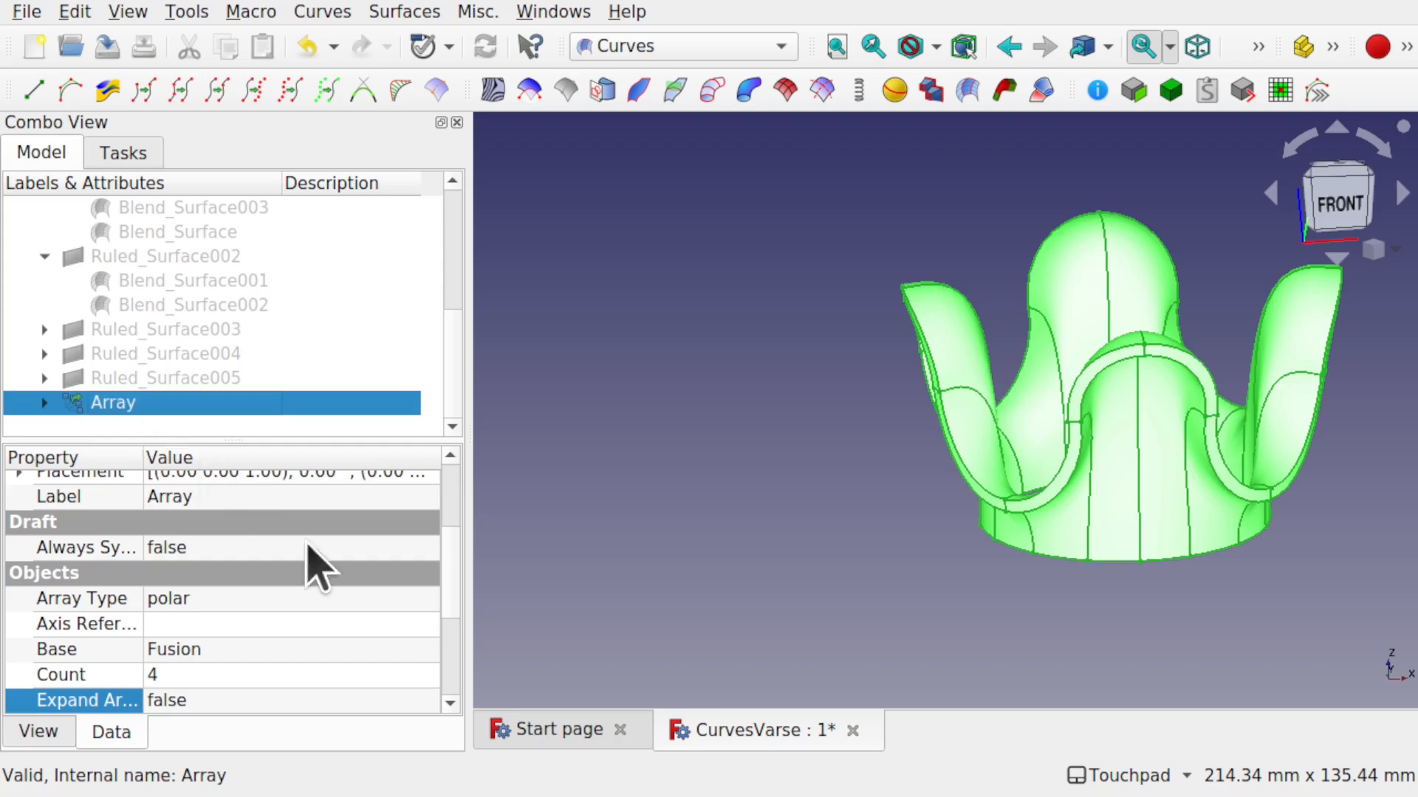
- Set the Fuse property of Array to true and recompute it
scroll(467, 627, down, 3)
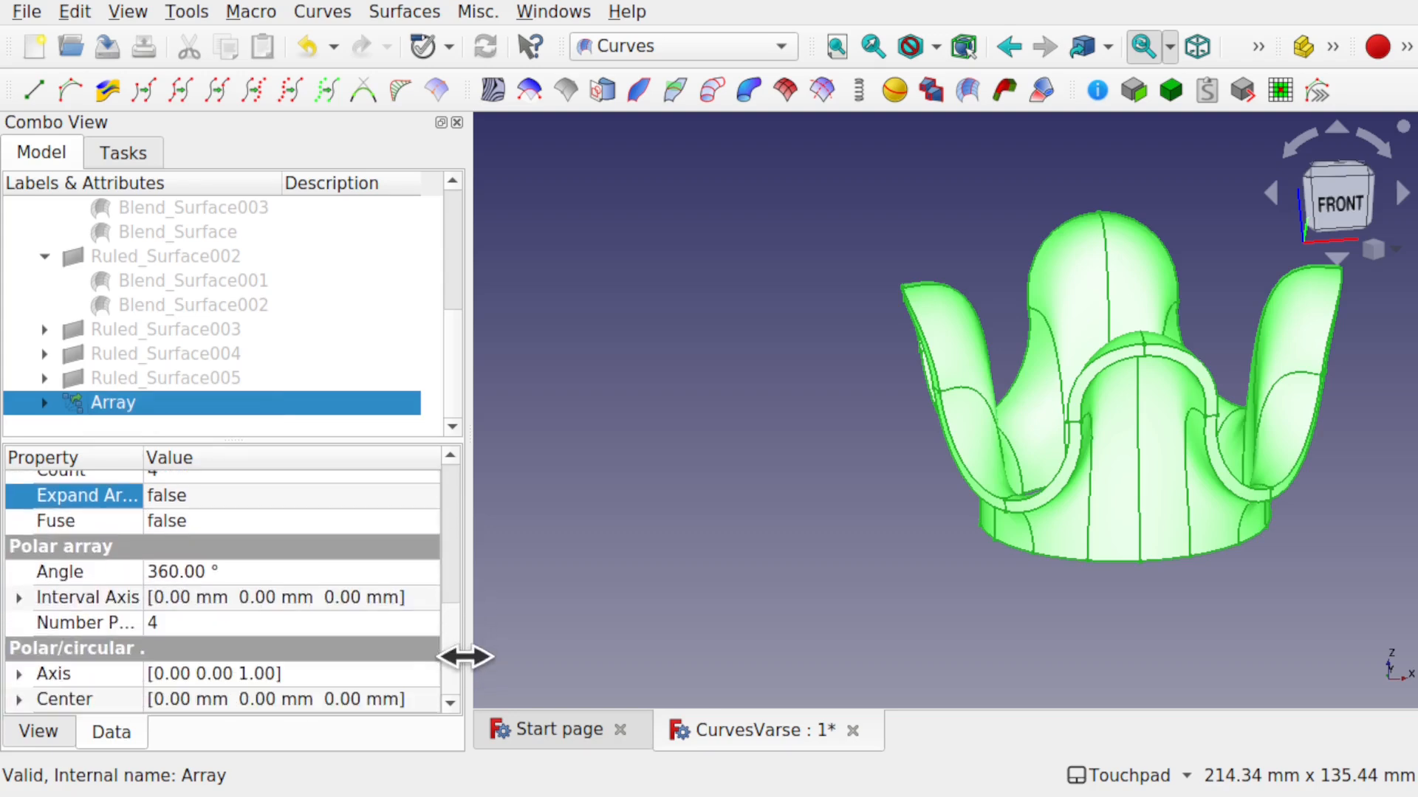
double_click(193, 518)
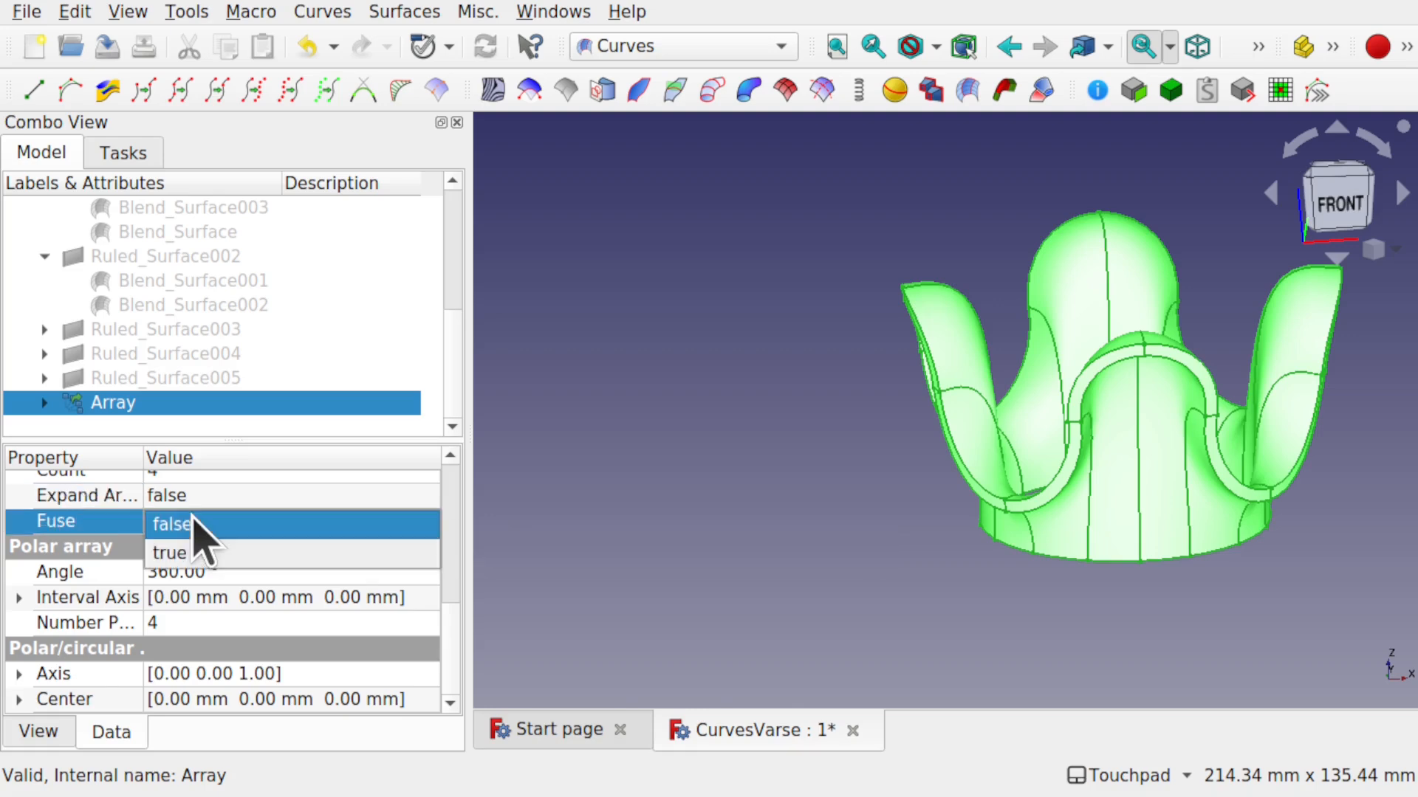
click(260, 555)
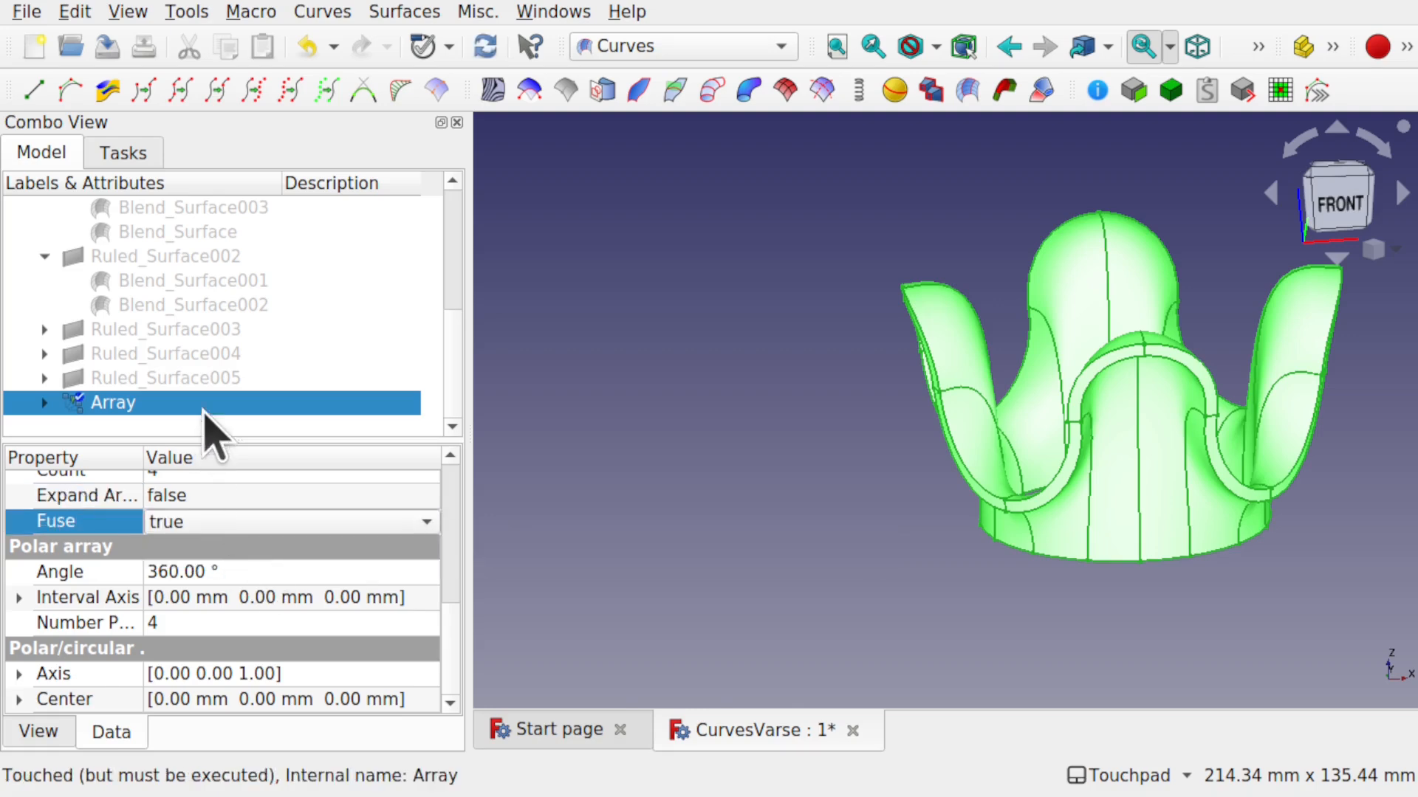
click(636, 469)
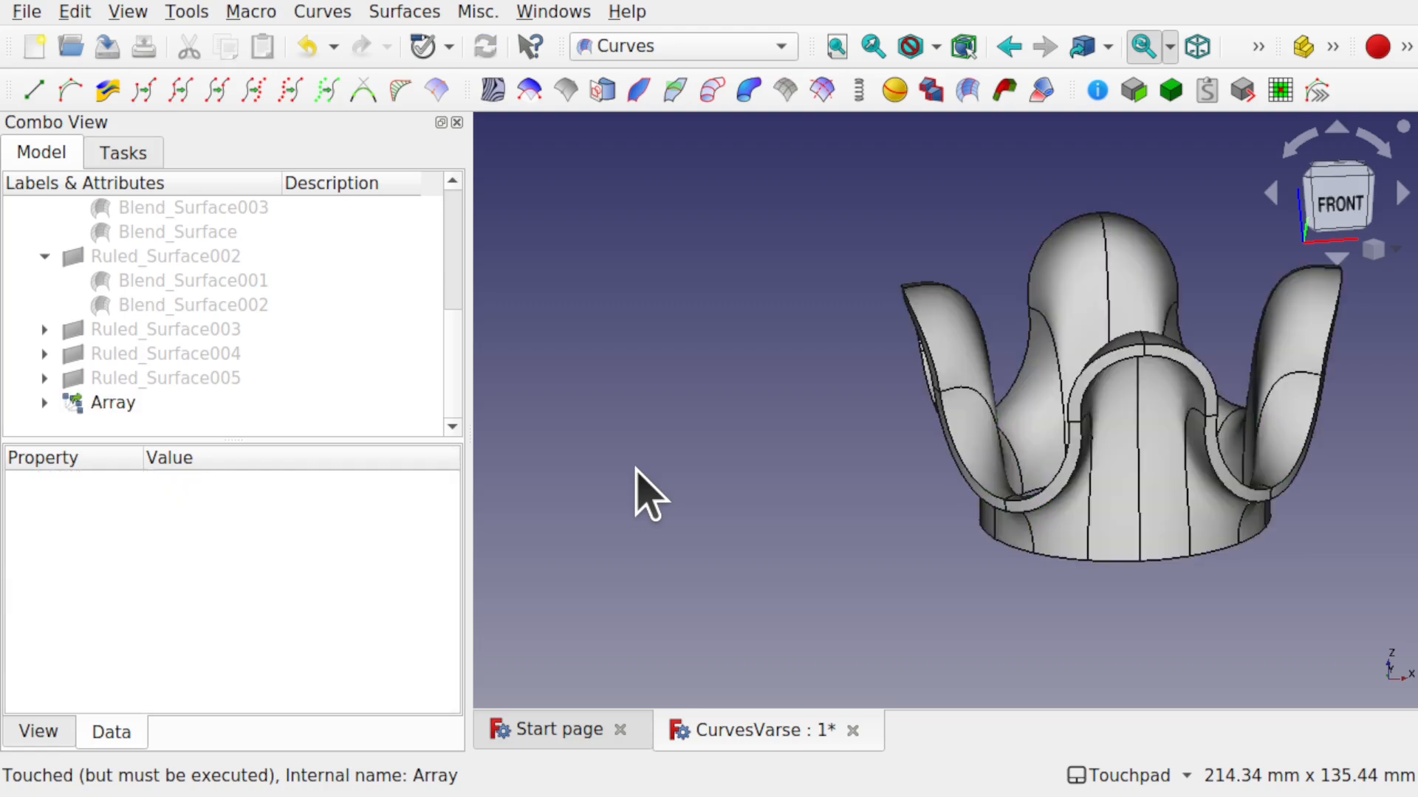
- Make a parametric solid from the fused Array and check its shape status in the properties
click(130, 403)
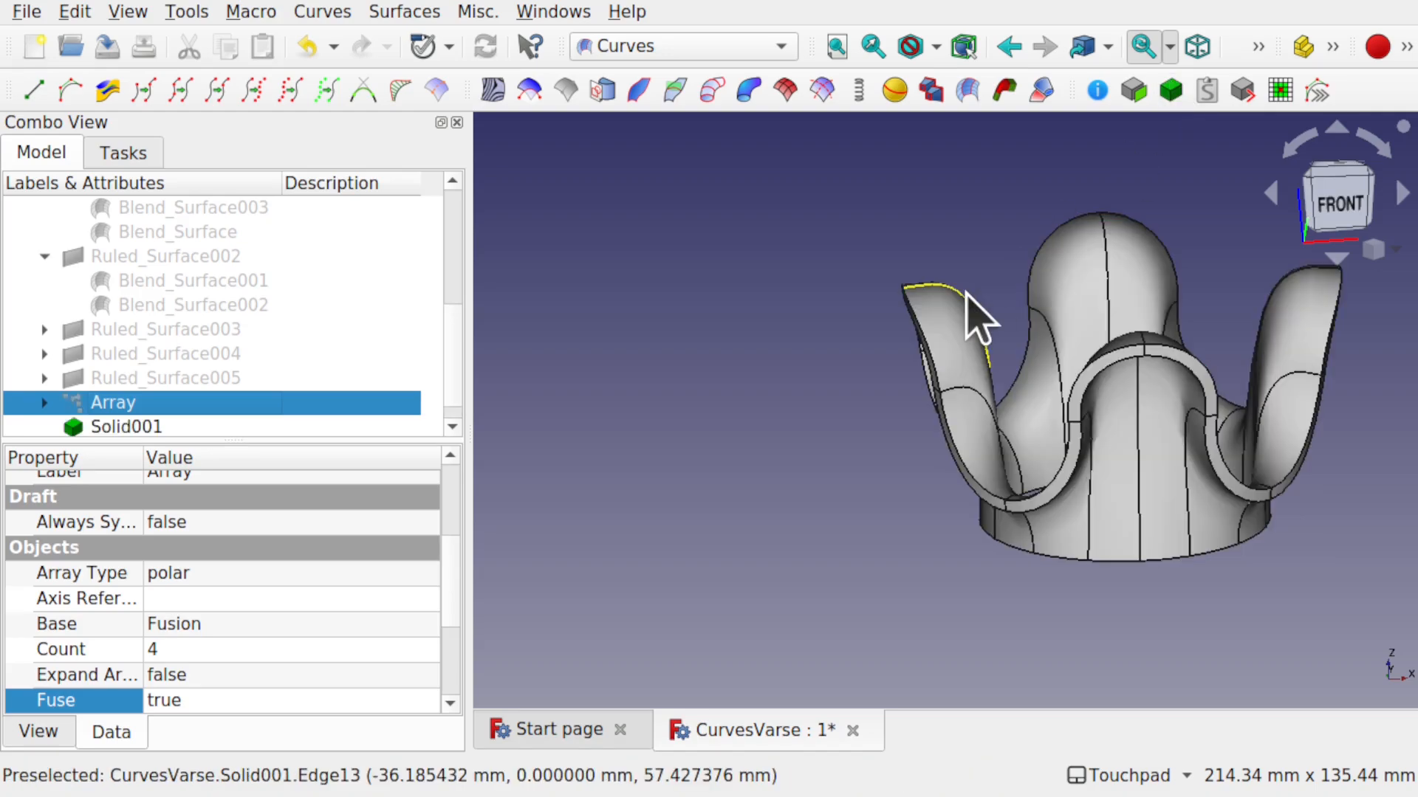
click(145, 427)
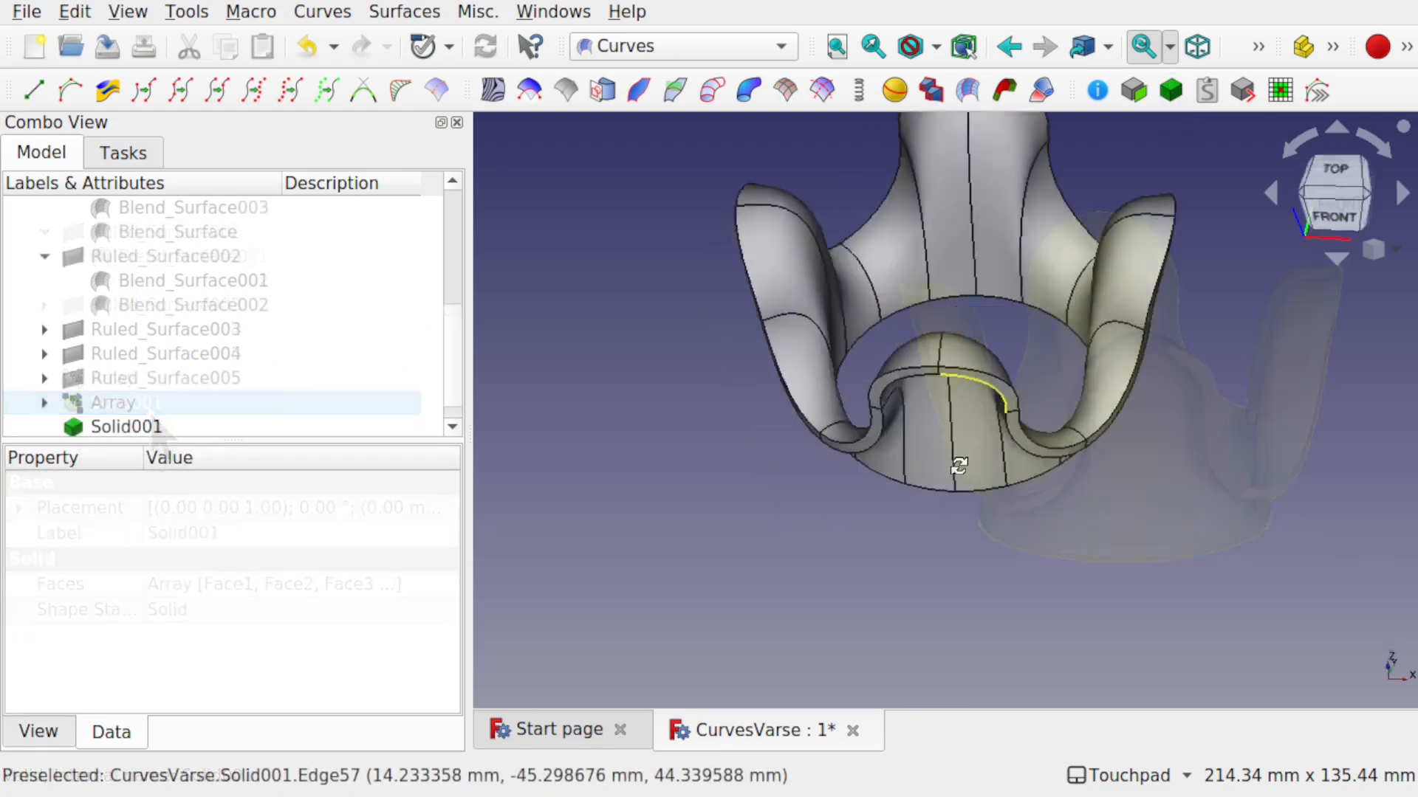
shift+drag(959, 465, 1157, 384)
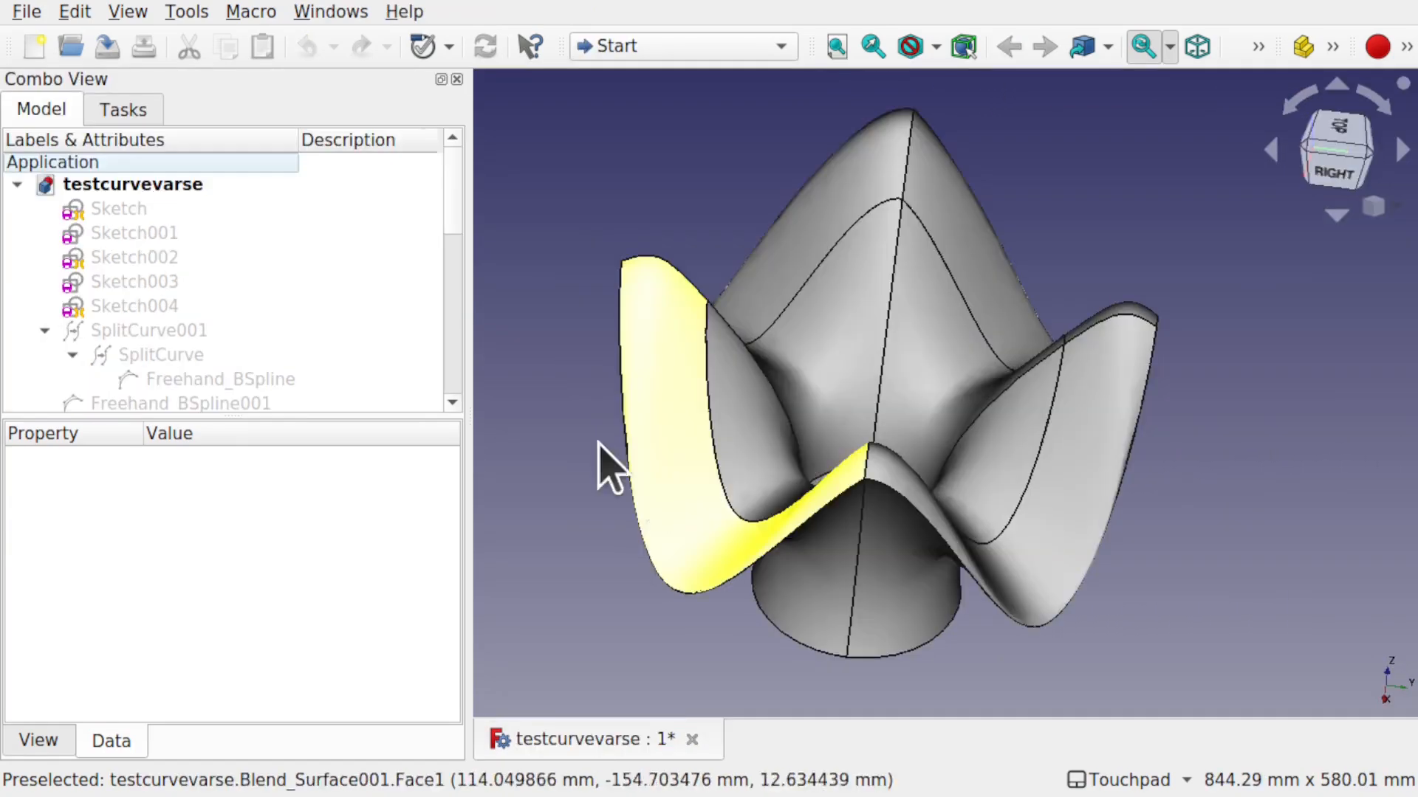
- In the testcurvevarse document, make the construction sketches visible, starting with Sketch, Sketch001 and Sketch002
alt+drag(601, 458, 690, 427)
shift+drag(937, 433, 1015, 381)
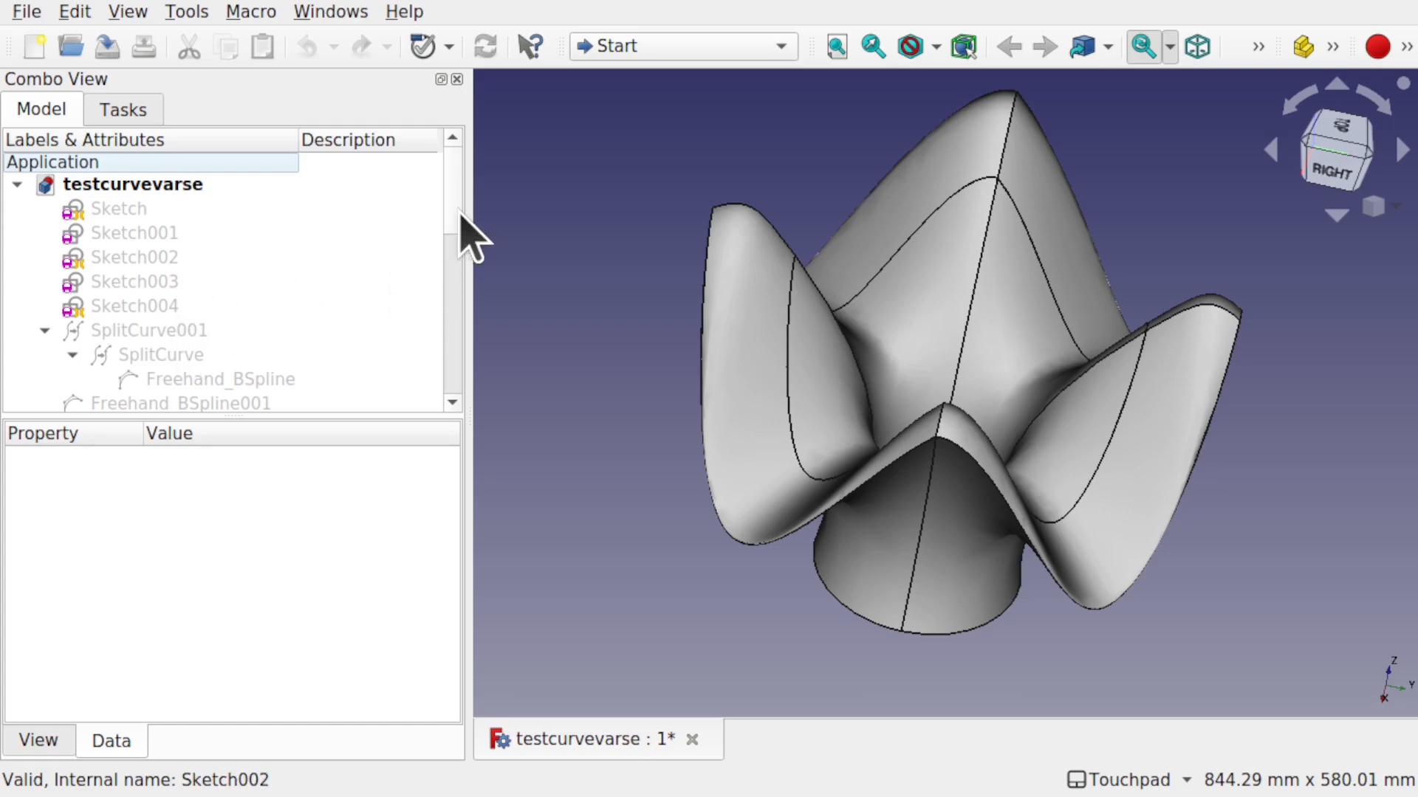
mouse_move(460, 216)
mouse_down()
mouse_move(447, 383)
mouse_move(426, 211)
mouse_move(434, 254)
mouse_move(402, 259)
mouse_move(455, 212)
mouse_up()
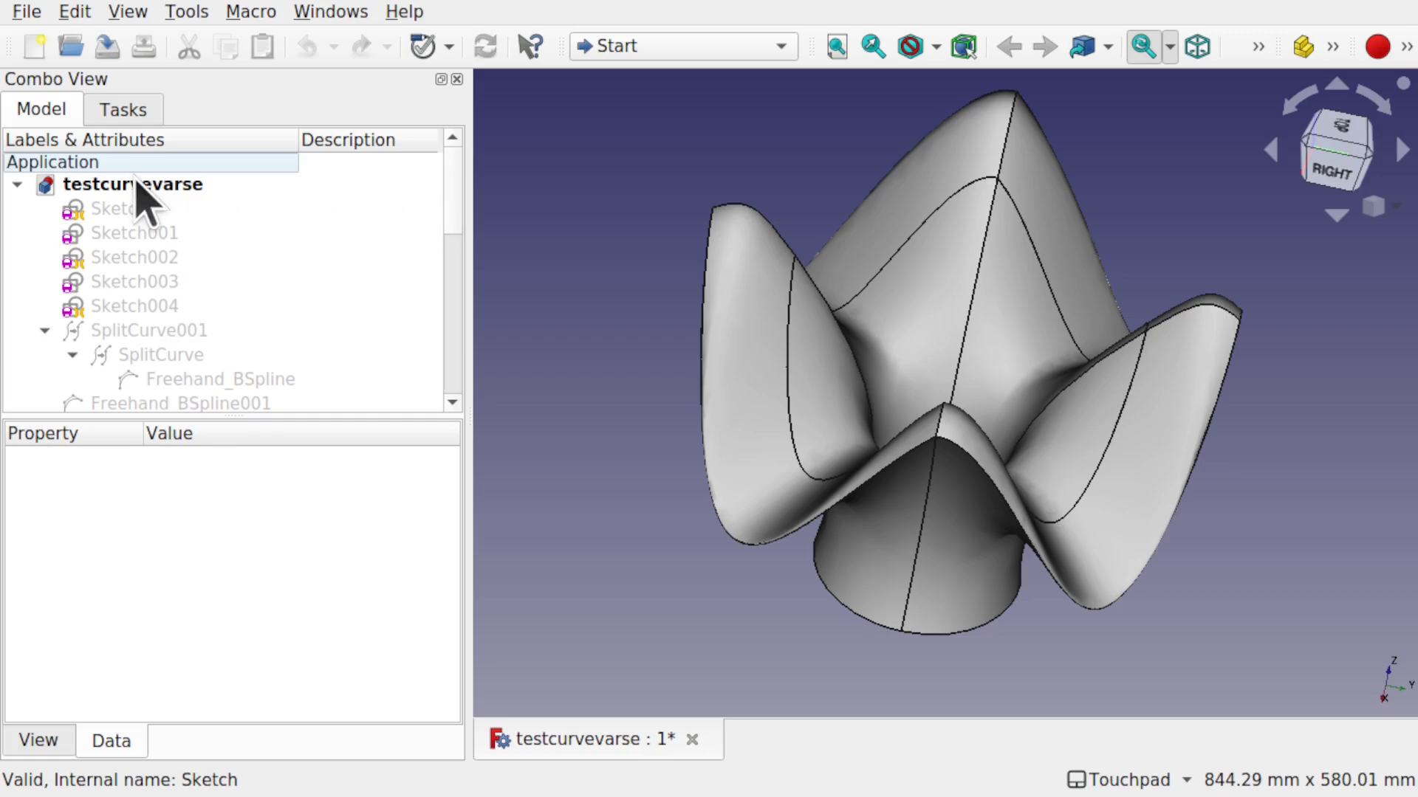
click(137, 214)
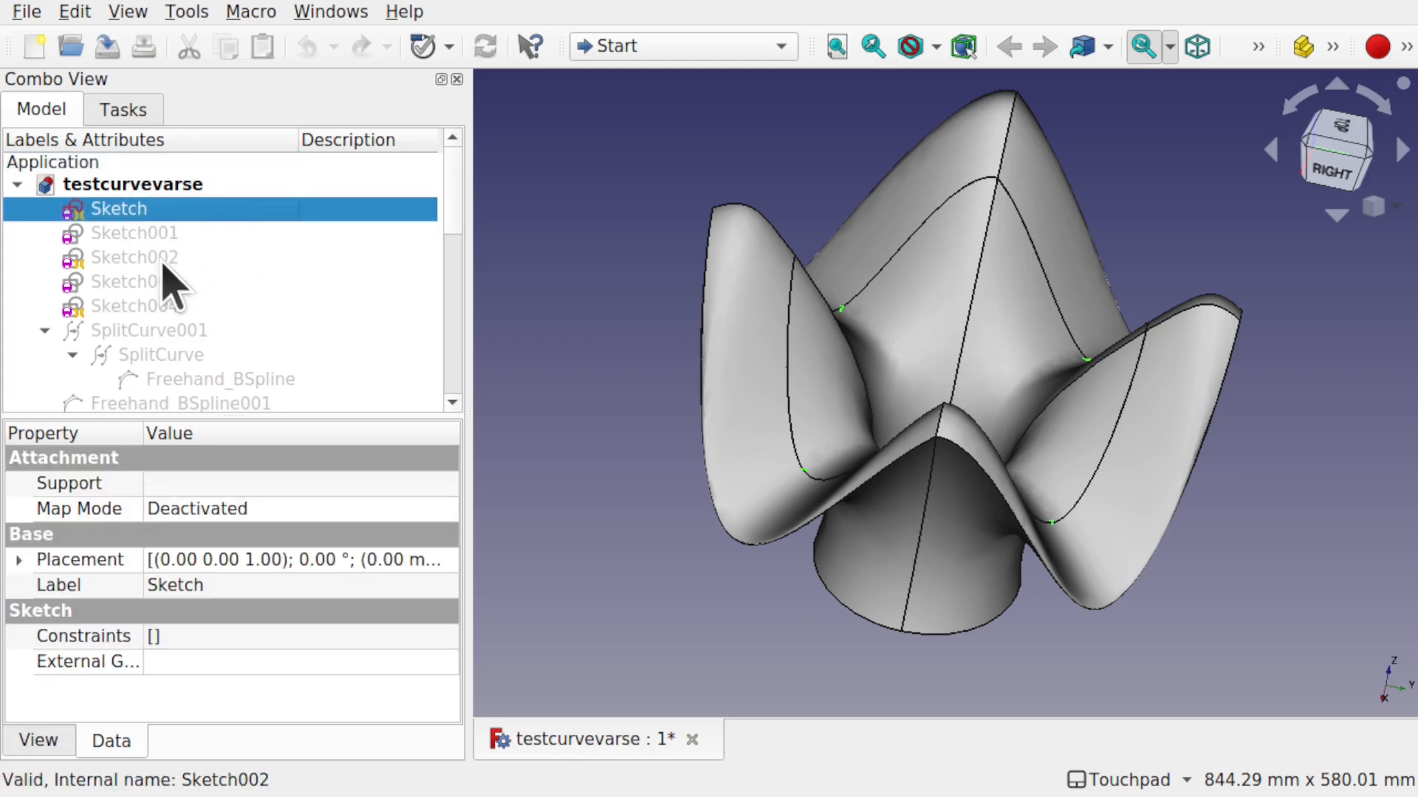
key(space)
click(155, 235)
key(space)
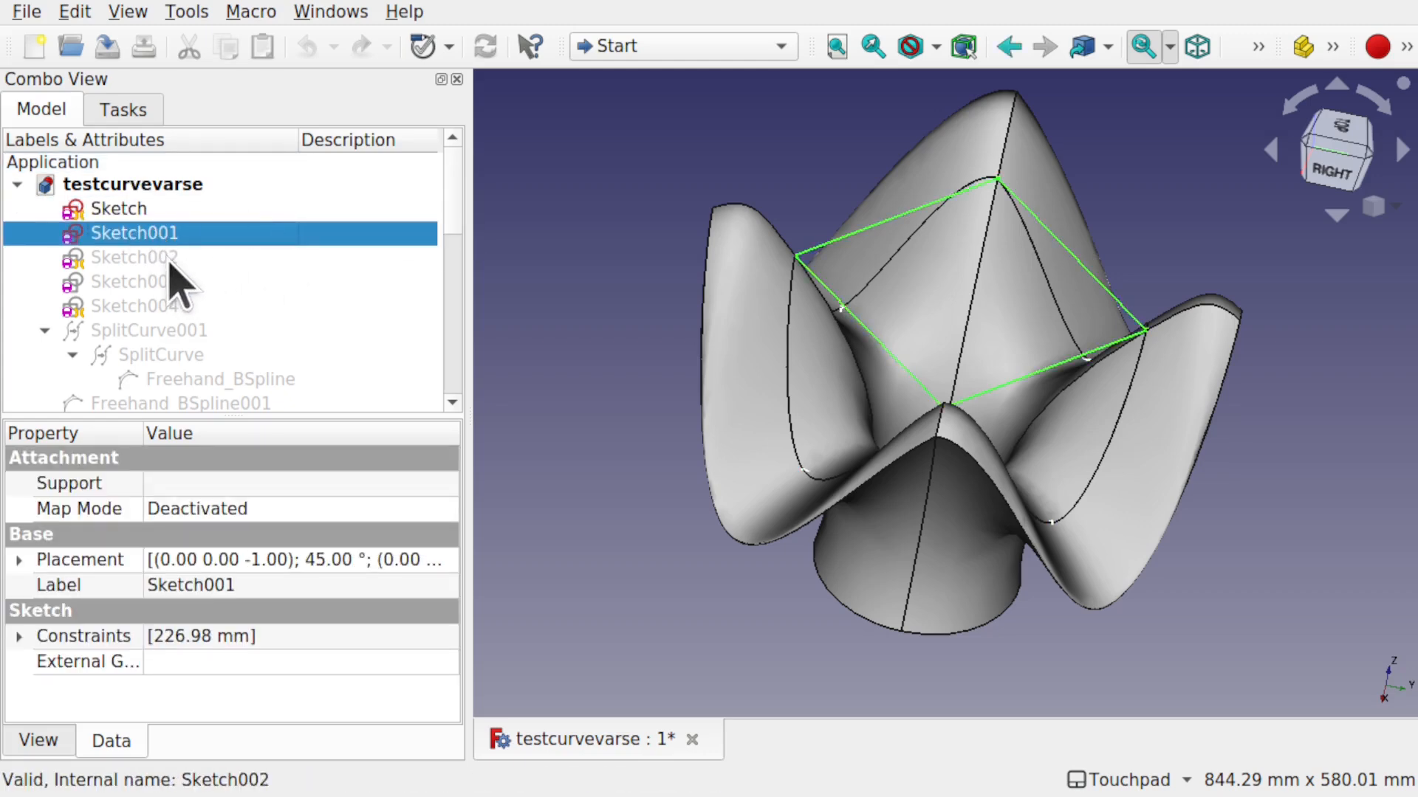
click(168, 260)
- Hide the Fusion, Fusion001 and Blend_Surface objects and show the underlying curves, Loft and Array surfaces
alt+drag(823, 421, 1030, 391)
alt+drag(1139, 301, 713, 510)
click(714, 509)
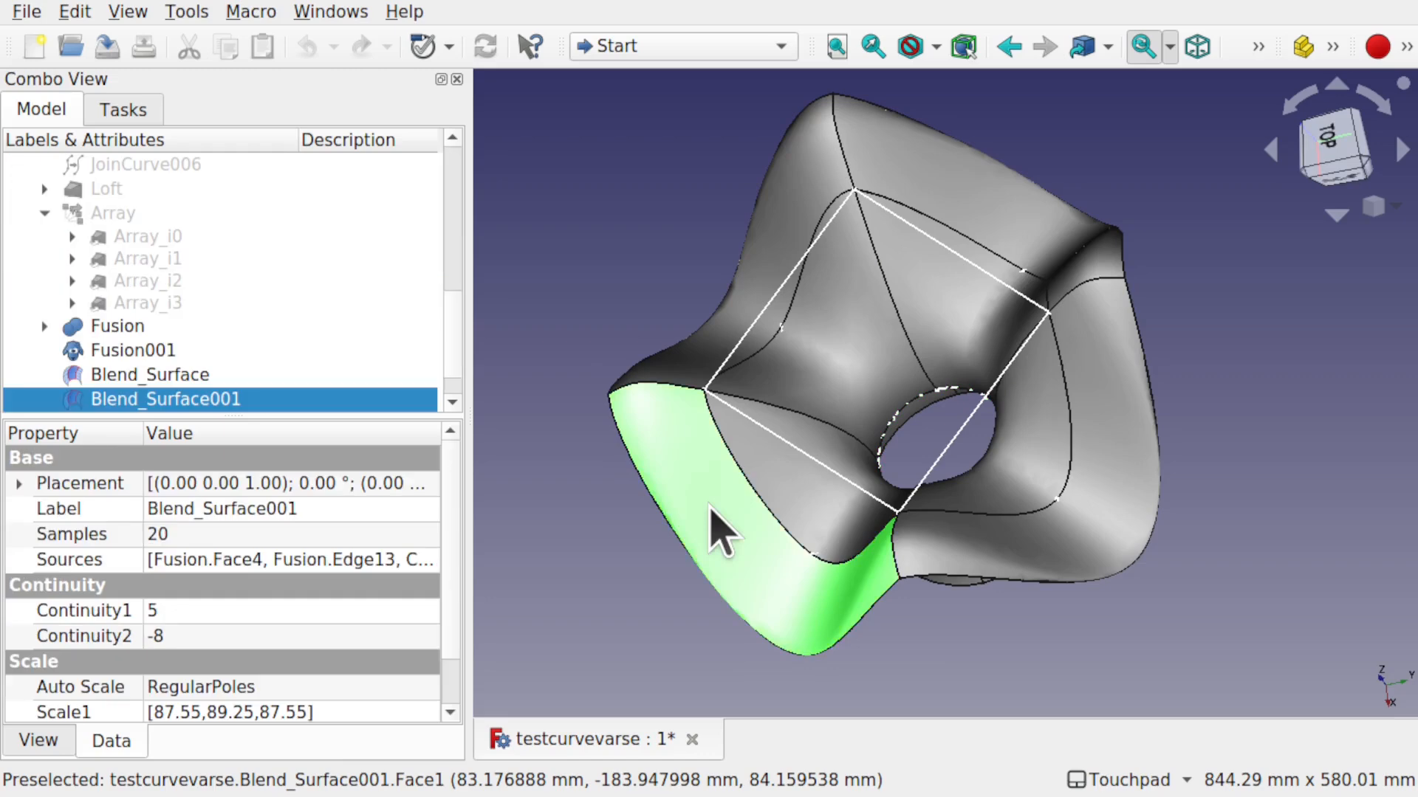
click(779, 542)
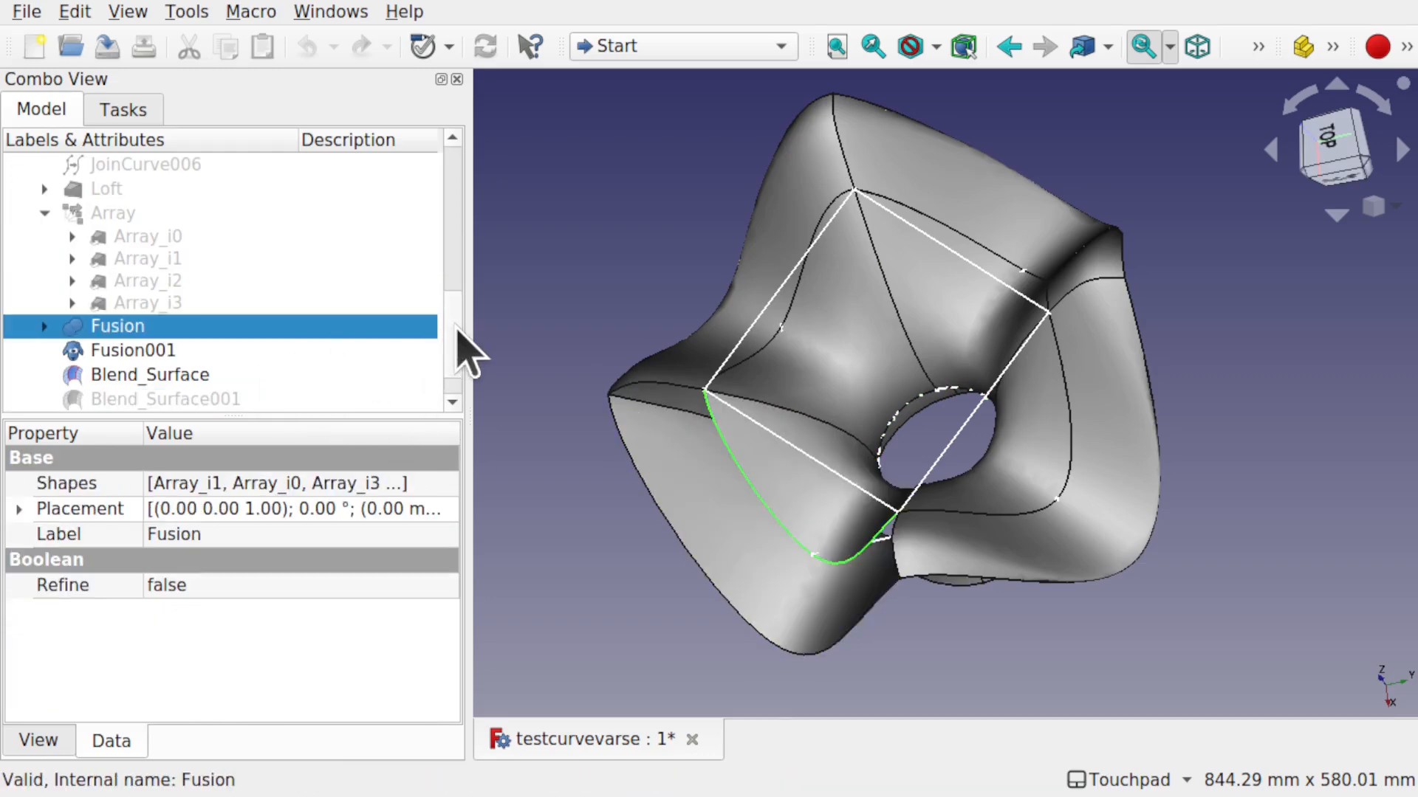
scroll(443, 369, down, 1)
shift+click(244, 399)
key(space)
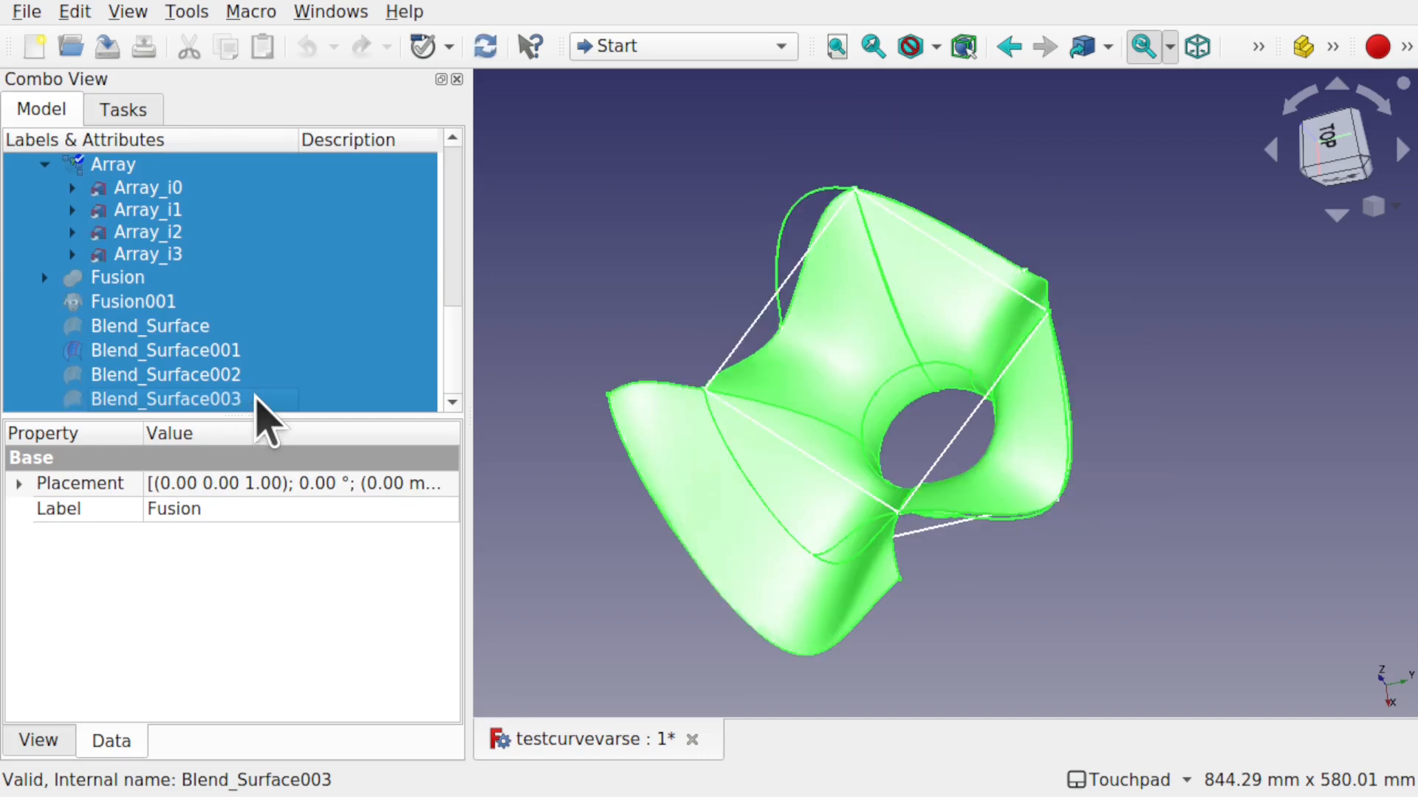
key(0)
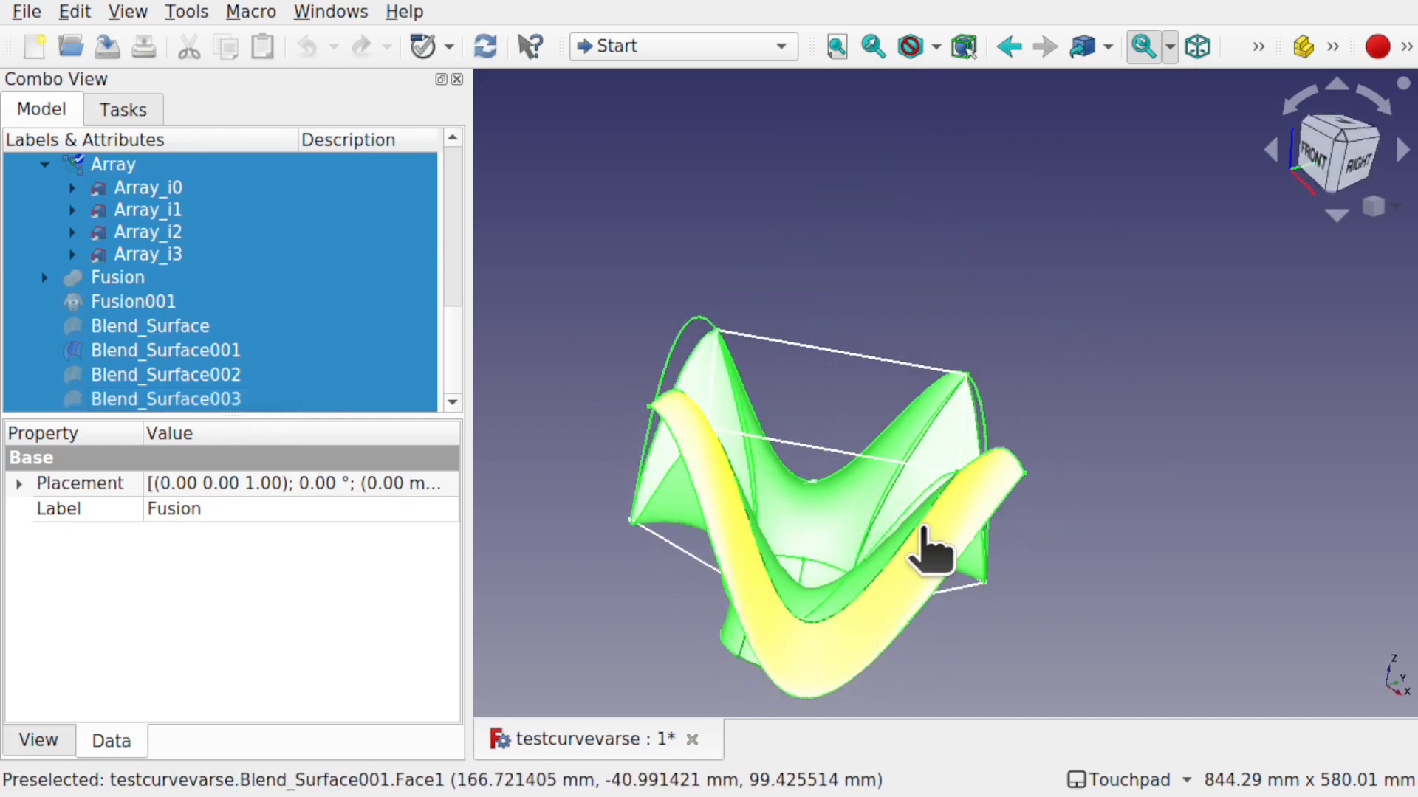
click(930, 550)
key(space)
- Hide the Array_i3, Array_i2, Loft and Array_i1 surfaces to isolate the single Array_i0 segment
click(964, 566)
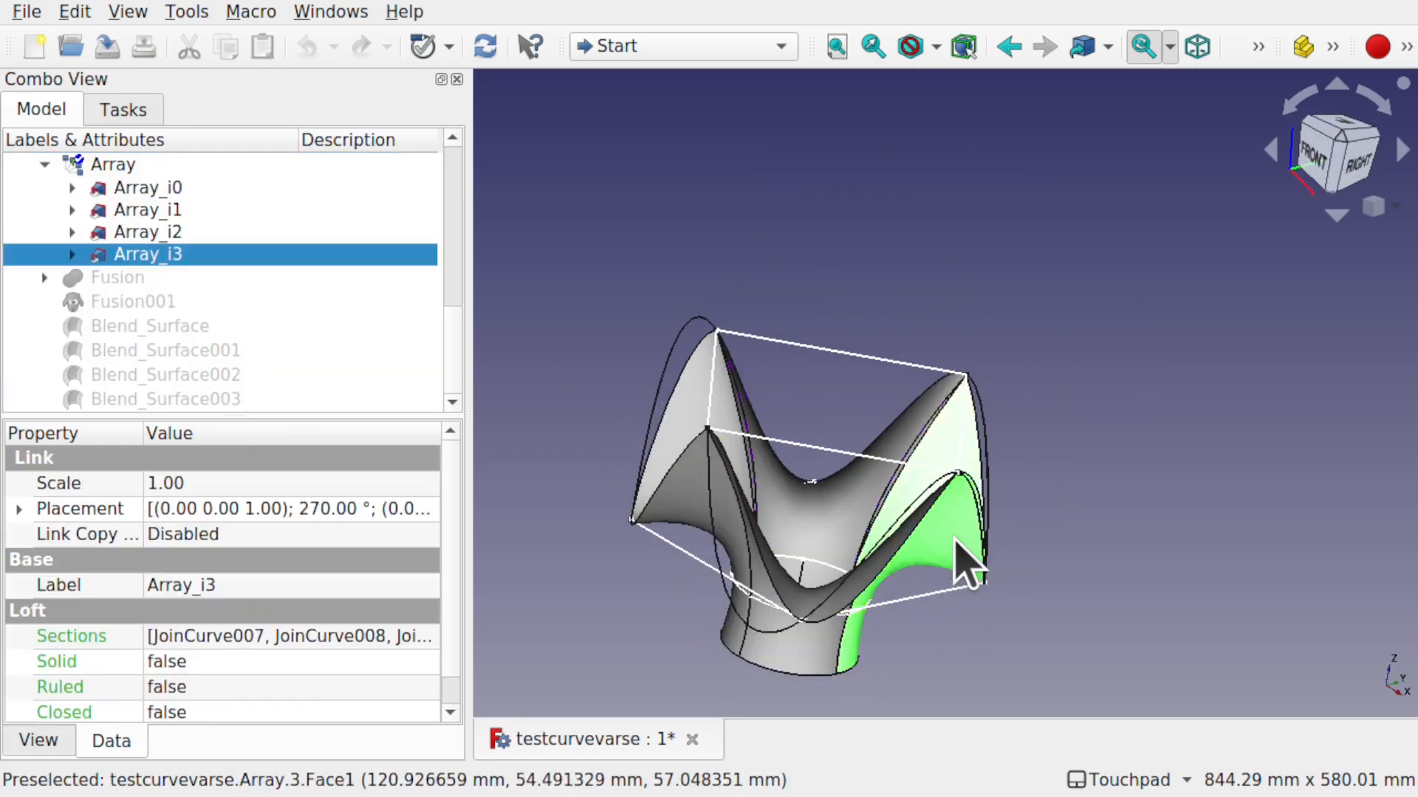
key(space)
click(778, 658)
key(space)
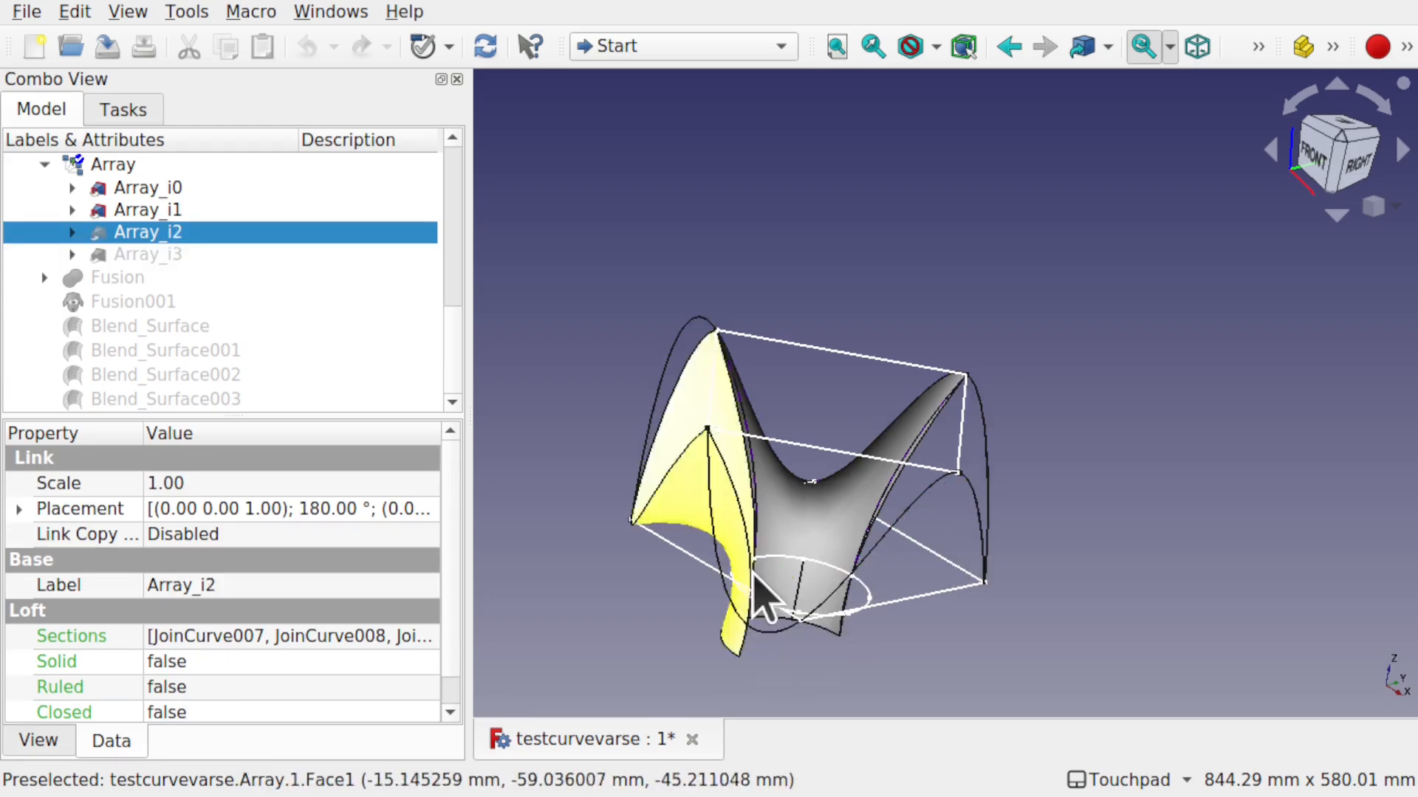
click(803, 567)
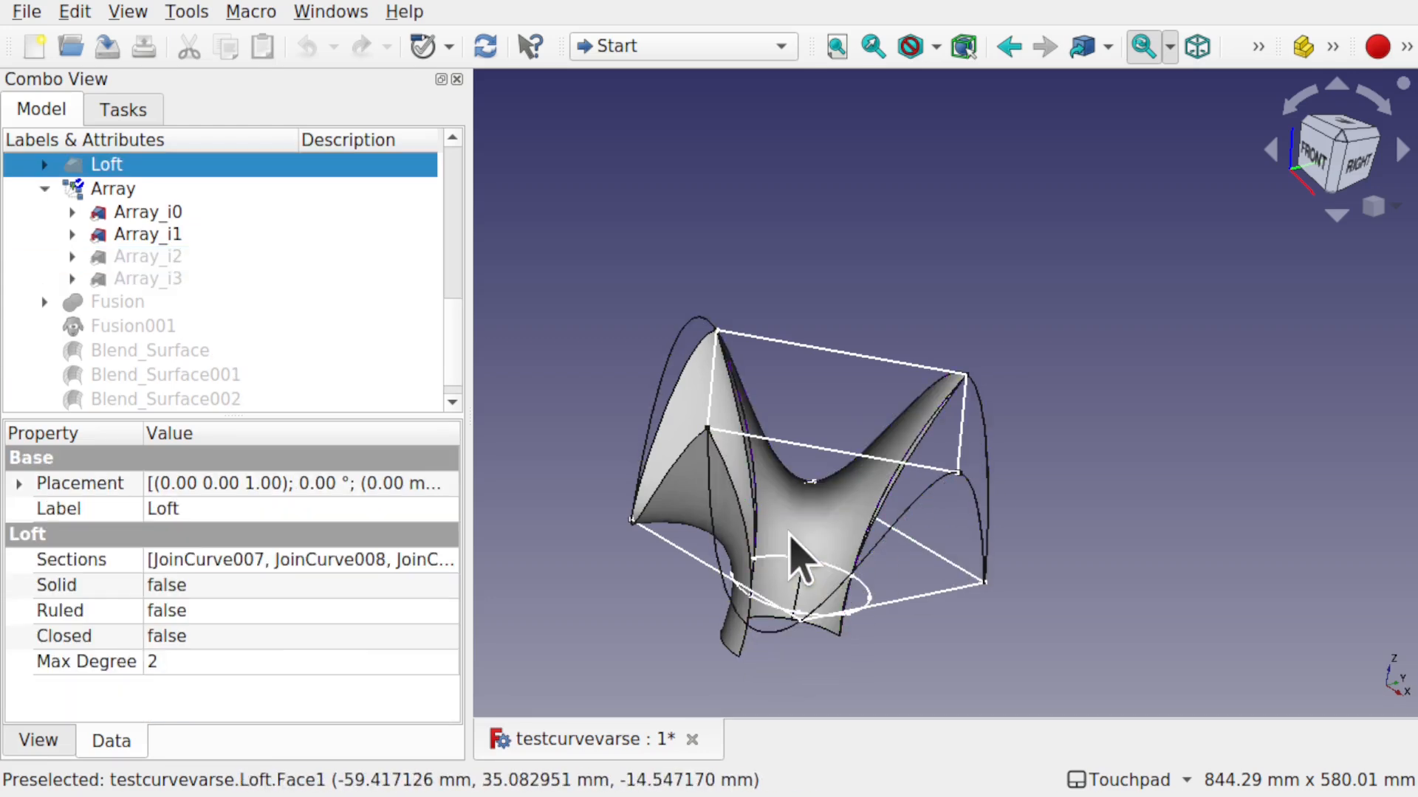
key(space)
click(683, 505)
key(space)
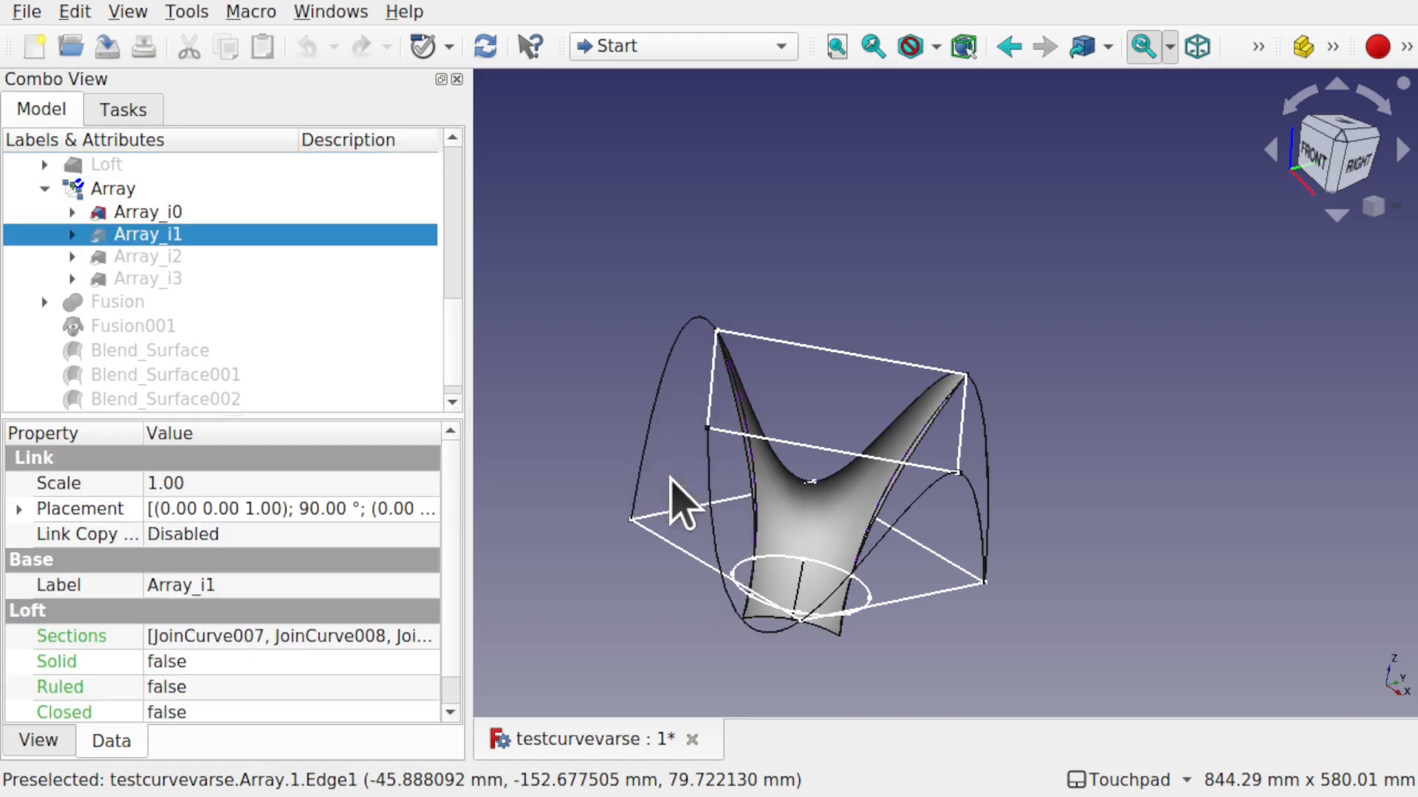
key(alt)
alt+drag(1037, 498, 803, 442)
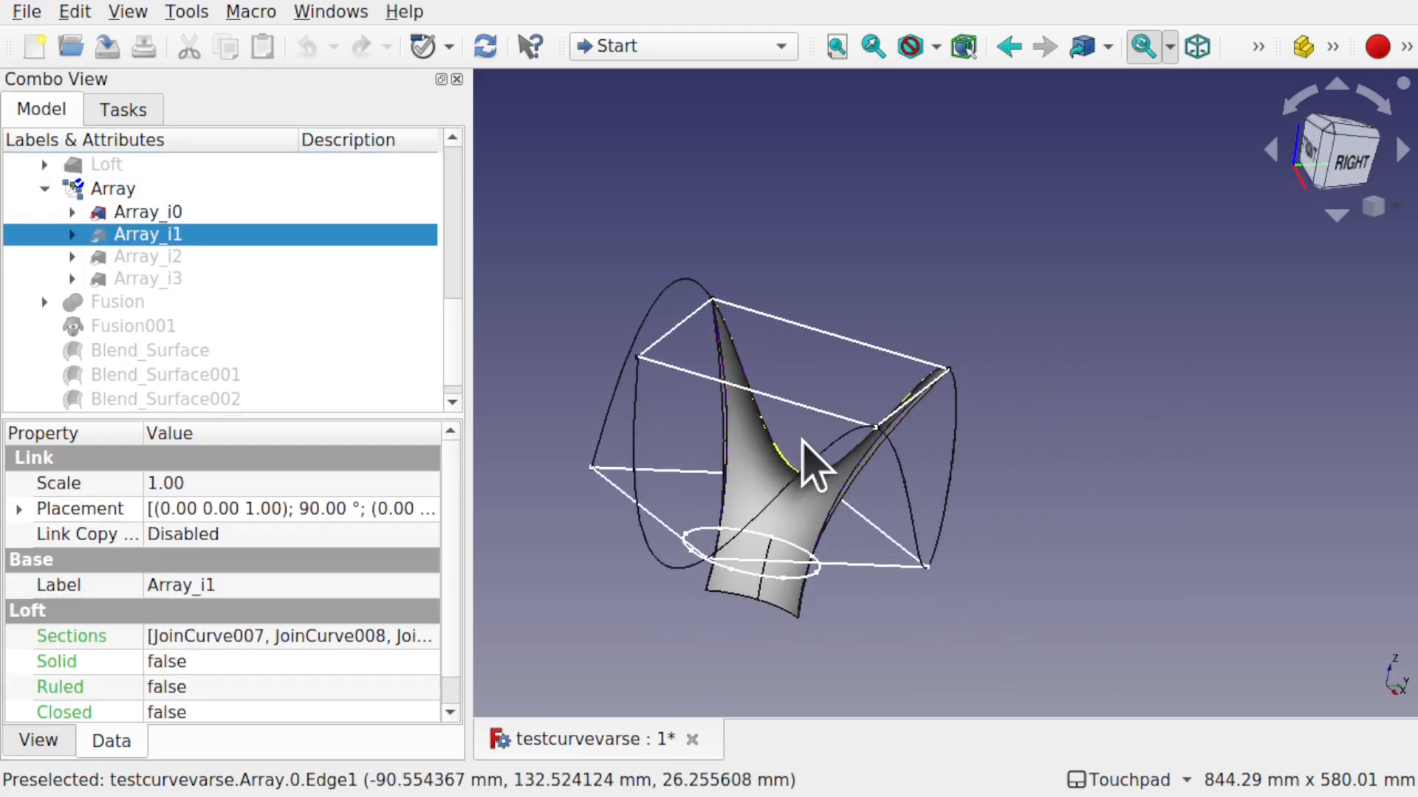